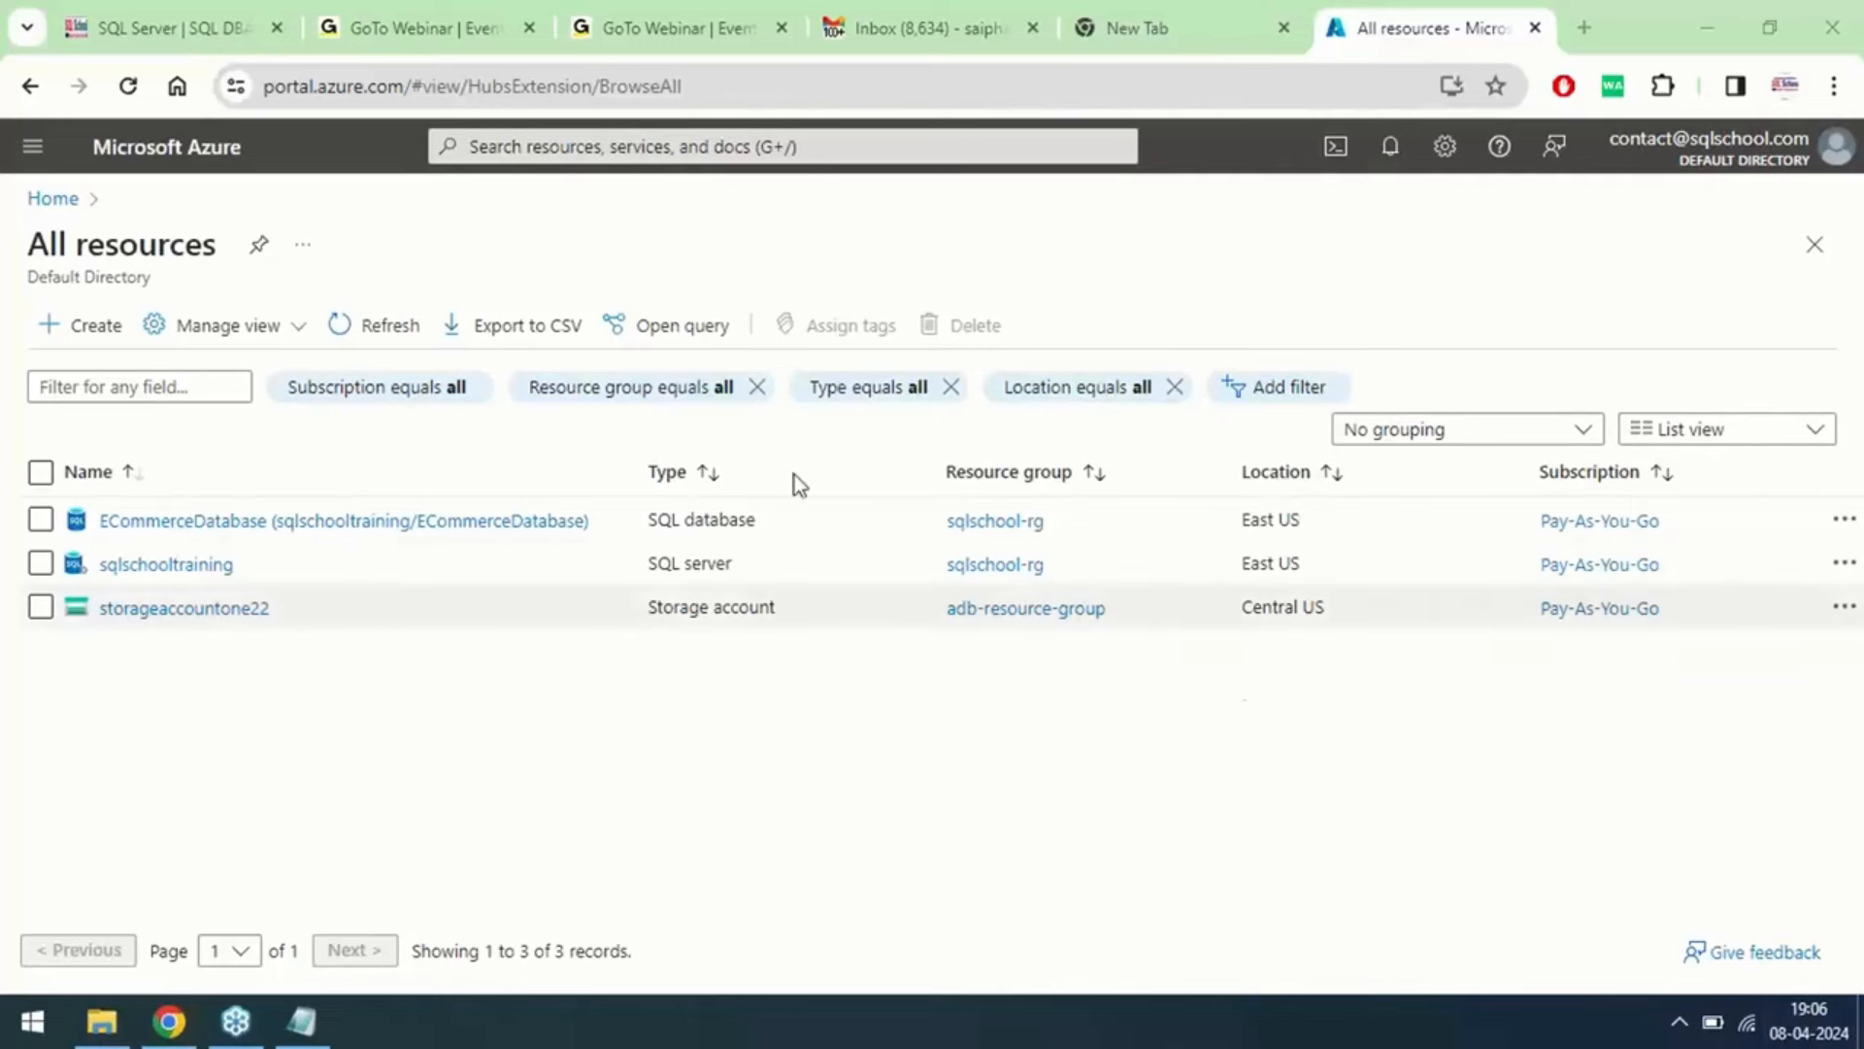
Step: Start creating a new resource from All resources and move the portal tab into its own maximized browser window
click(82, 330)
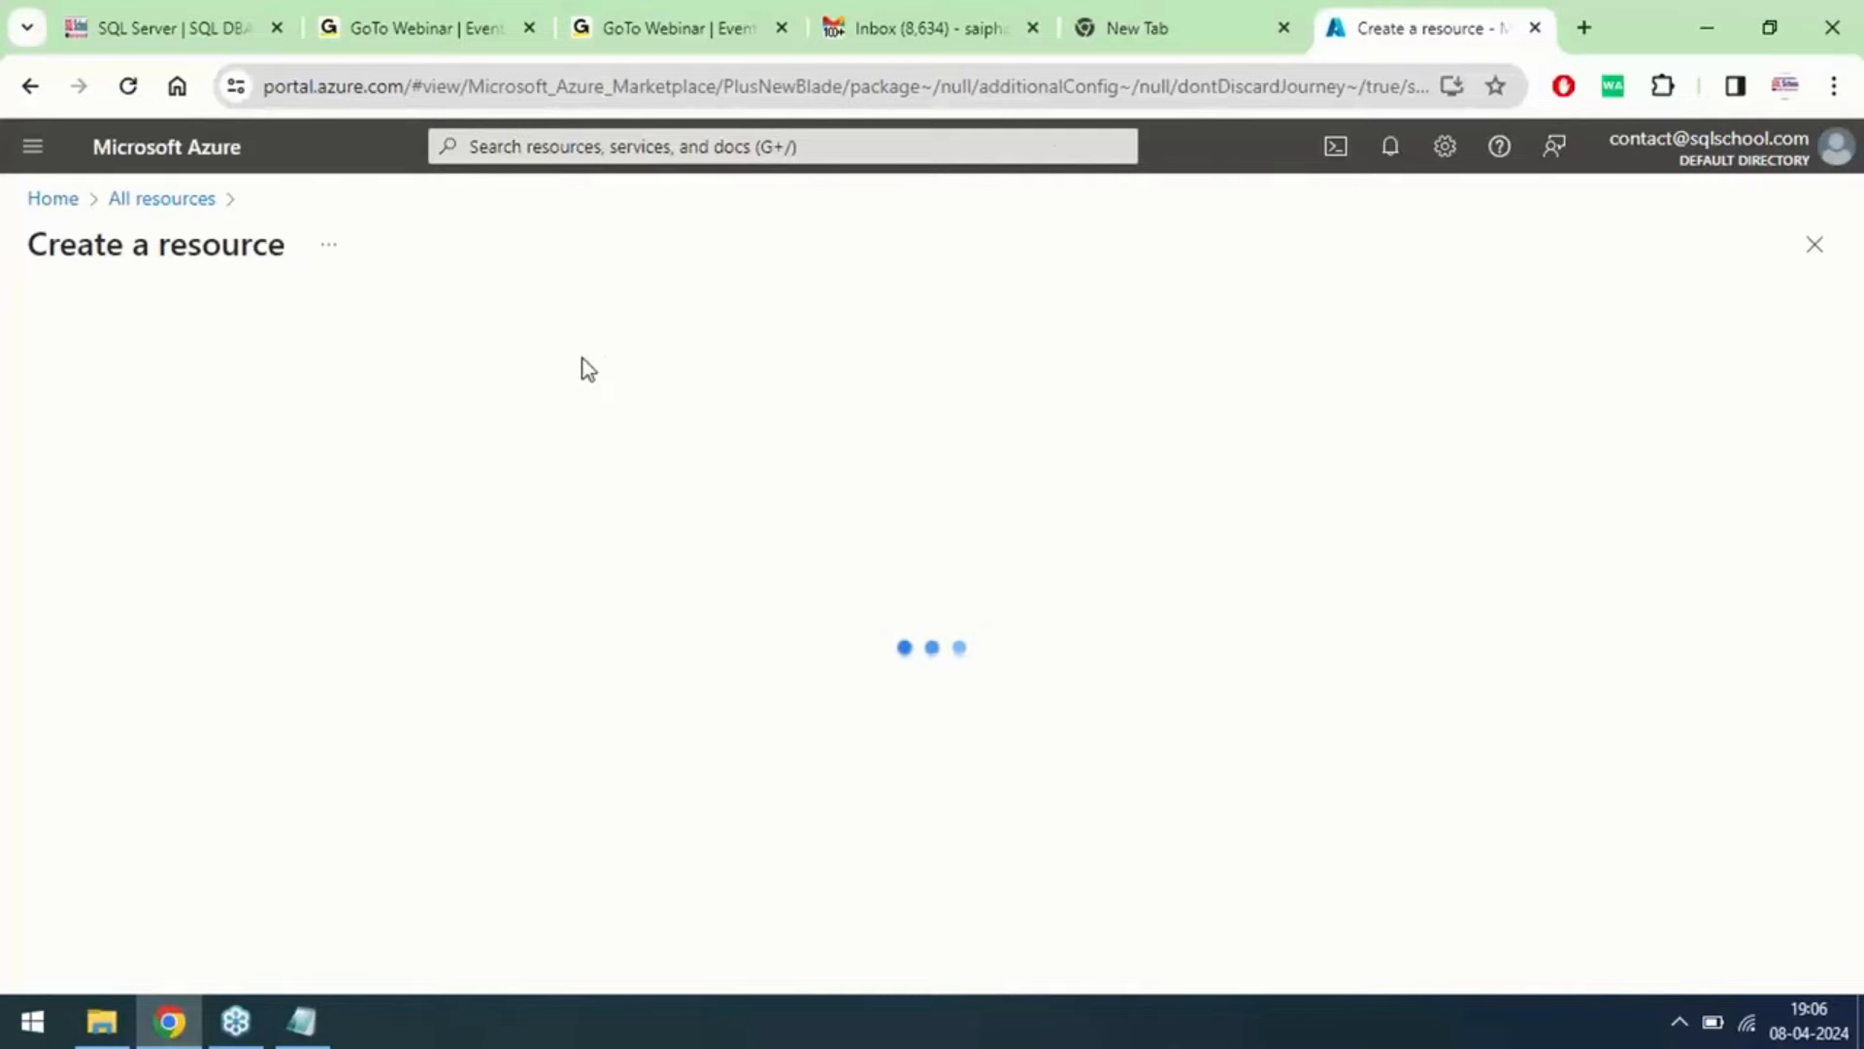
drag(1466, 34, 1261, 142)
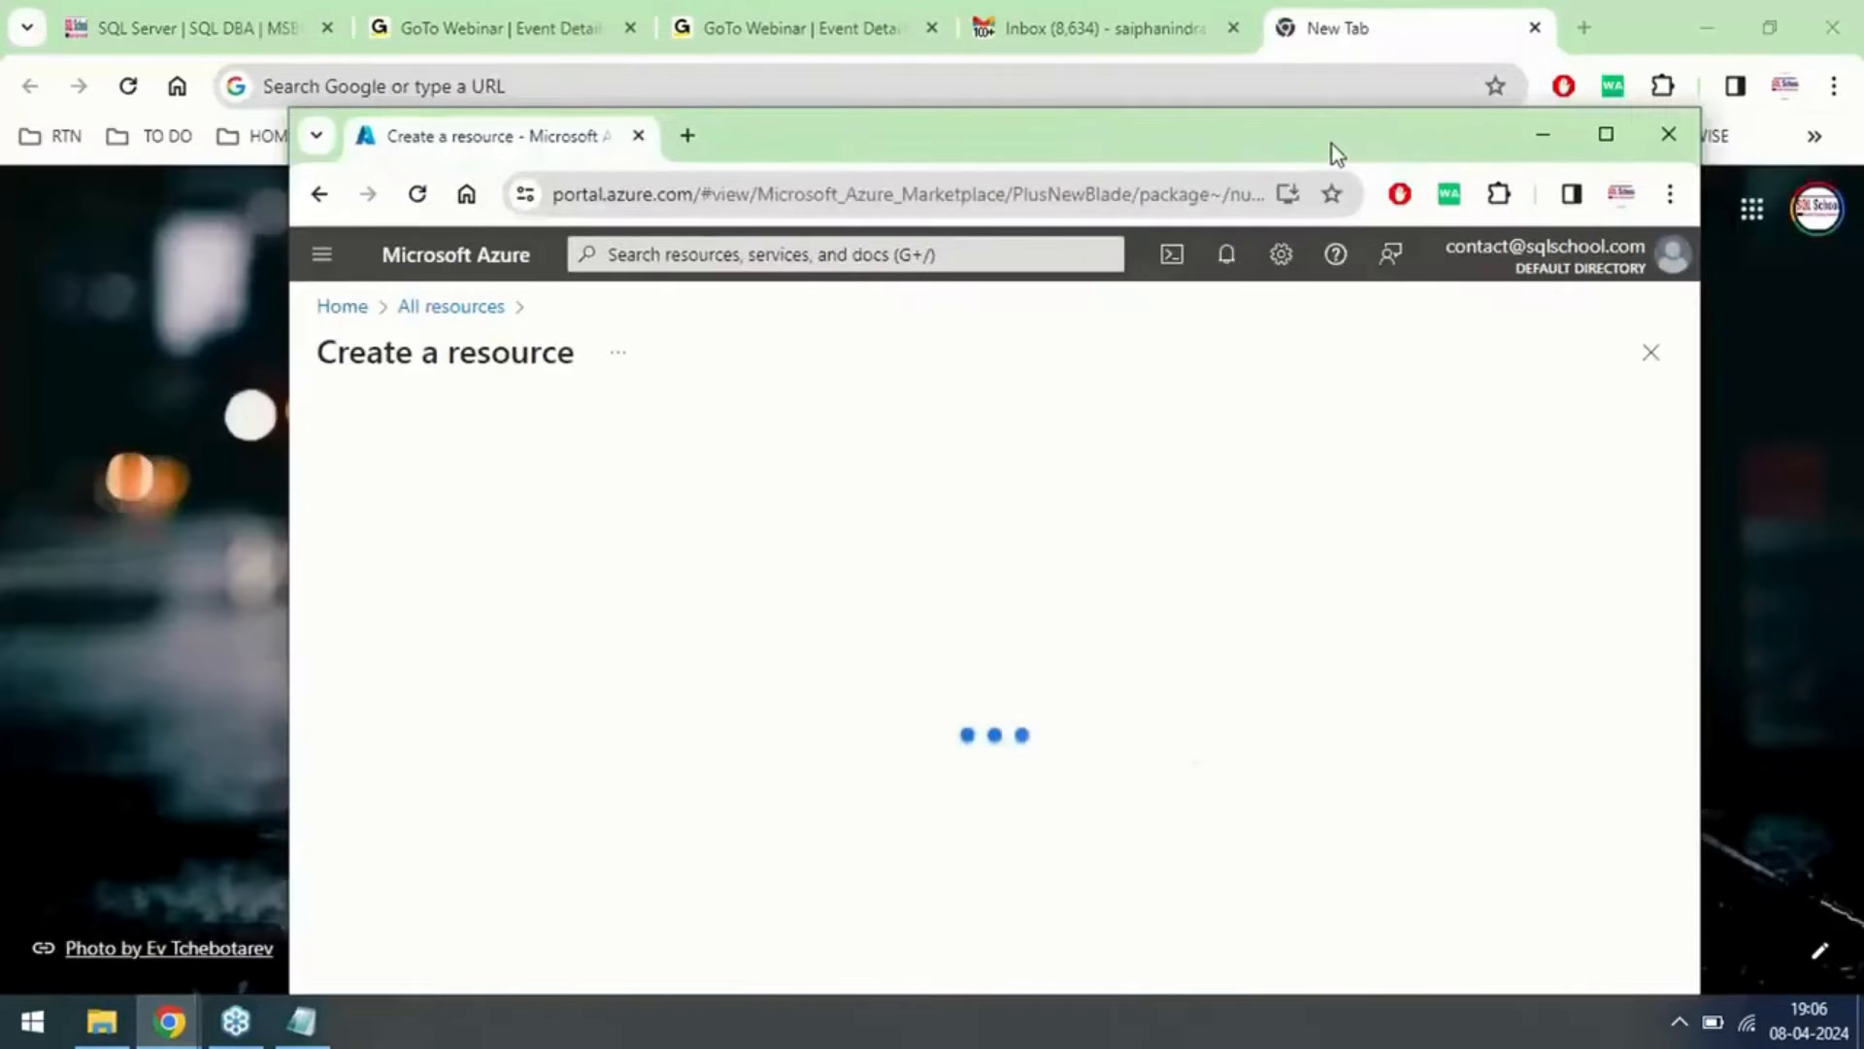
double_click(1333, 144)
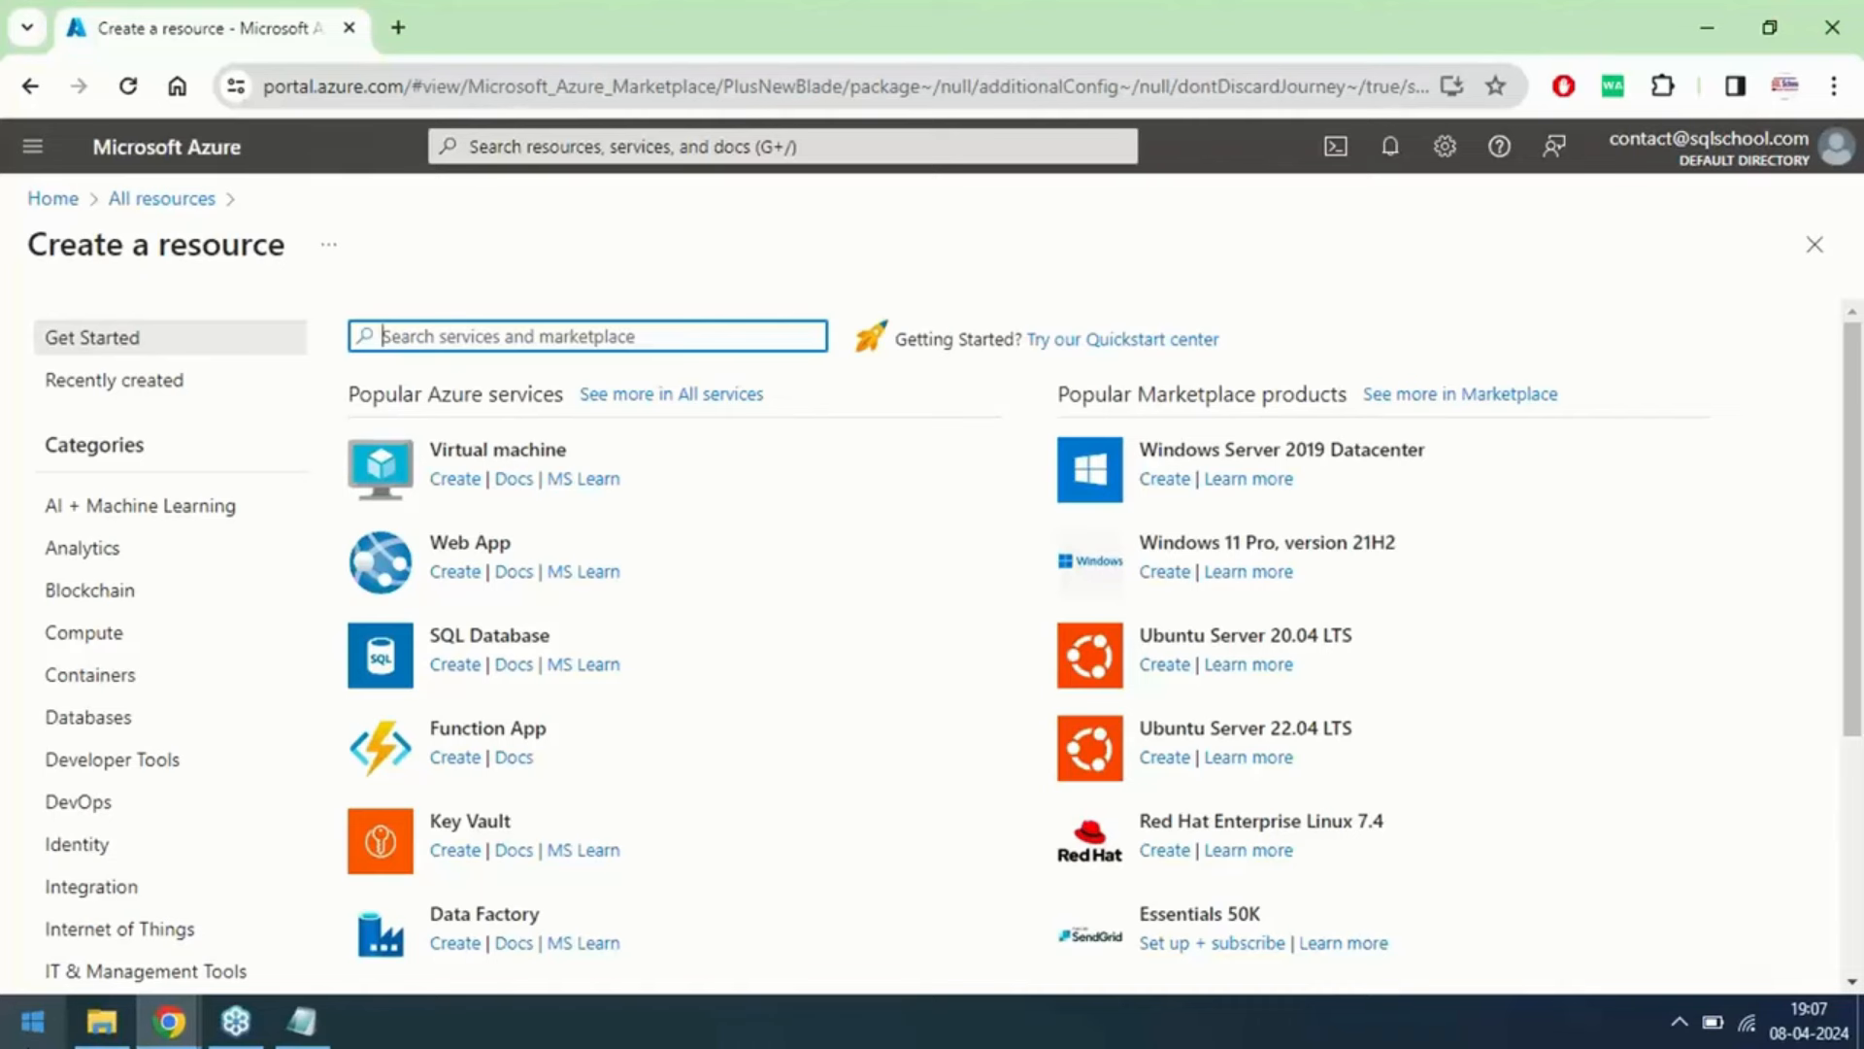
Step: Search the marketplace for key vault and start creating Microsoft's Key Vault service
text(key)
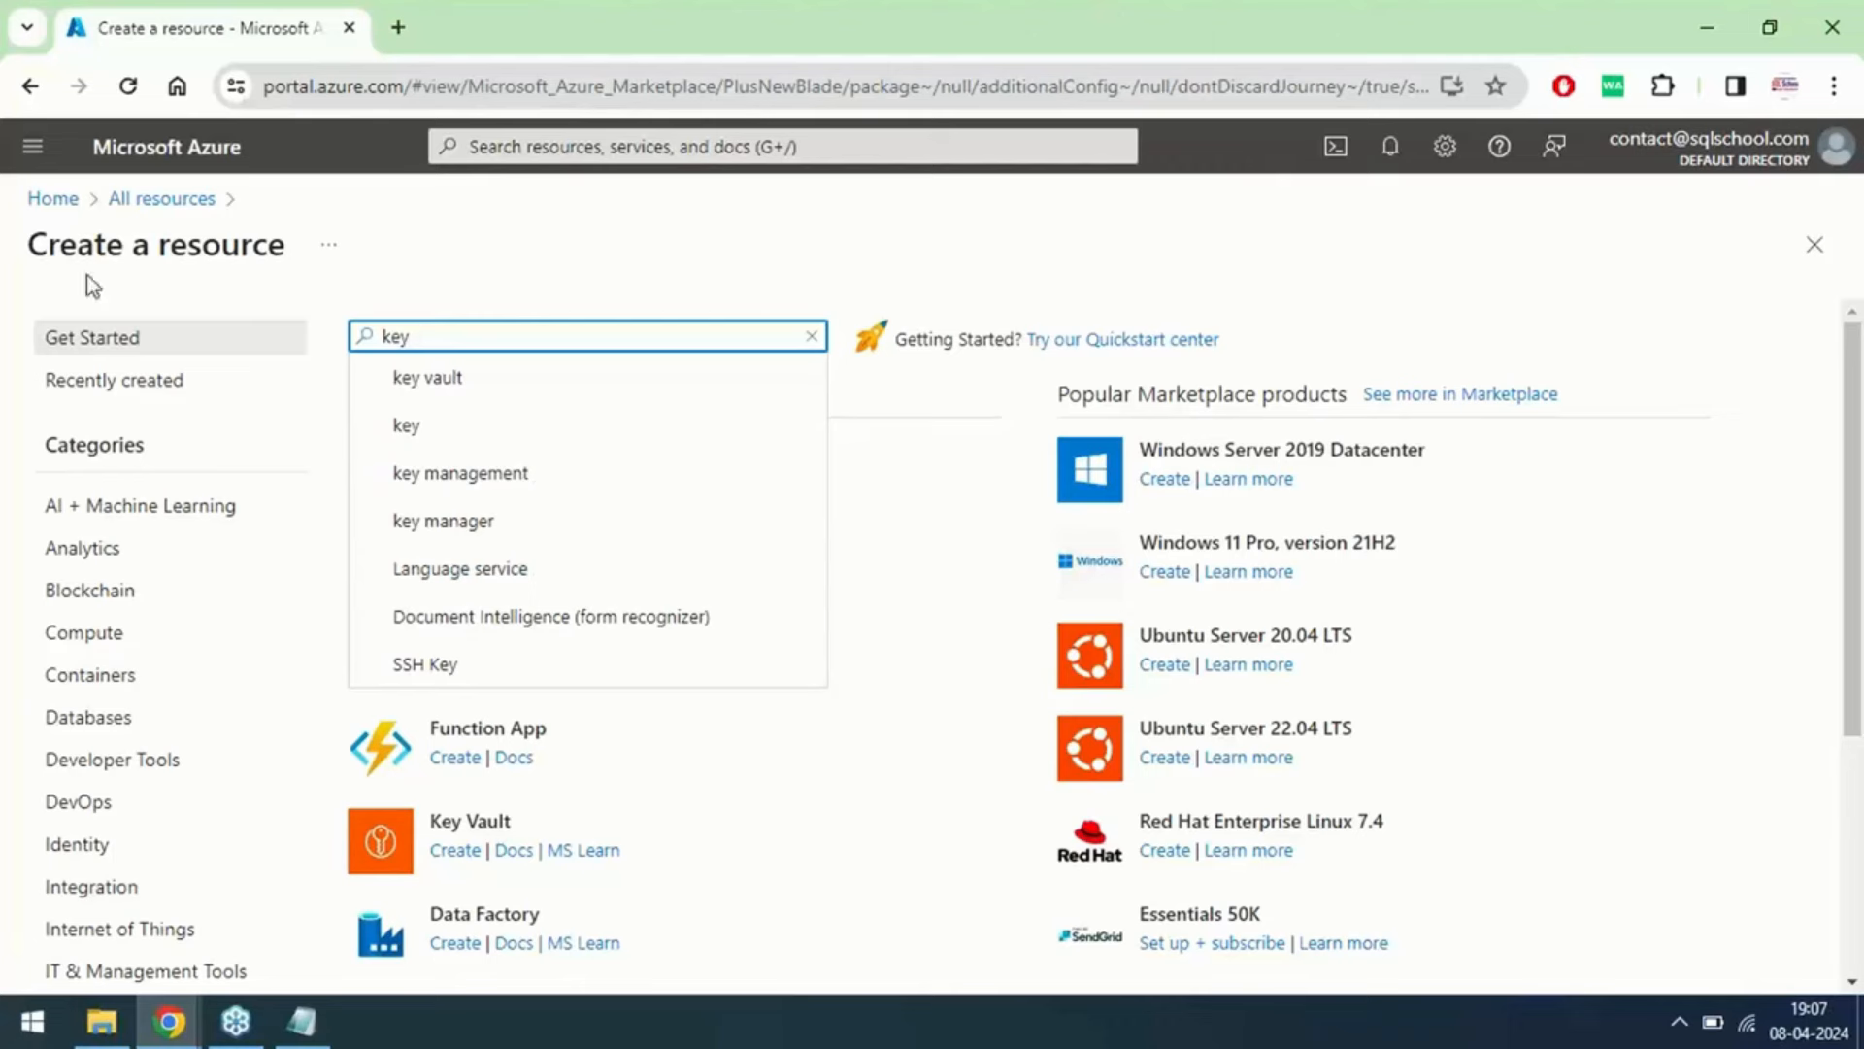
click(449, 381)
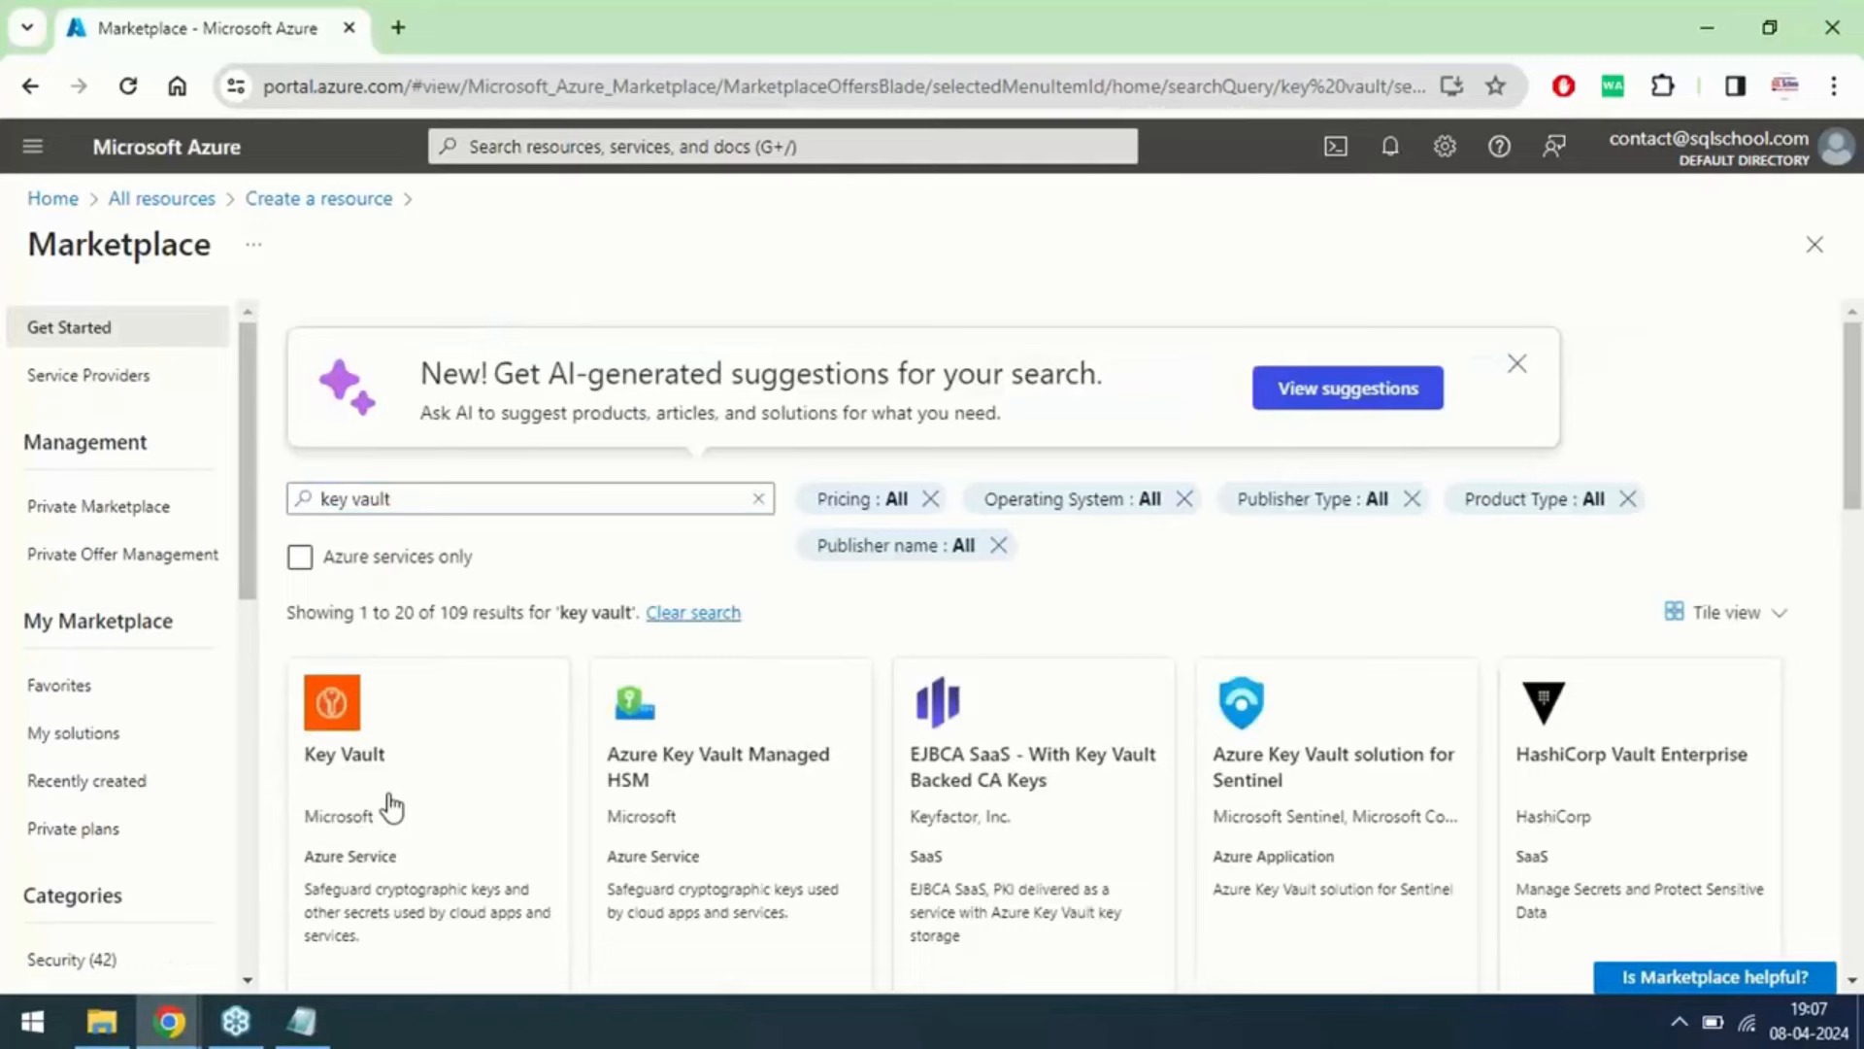
click(388, 806)
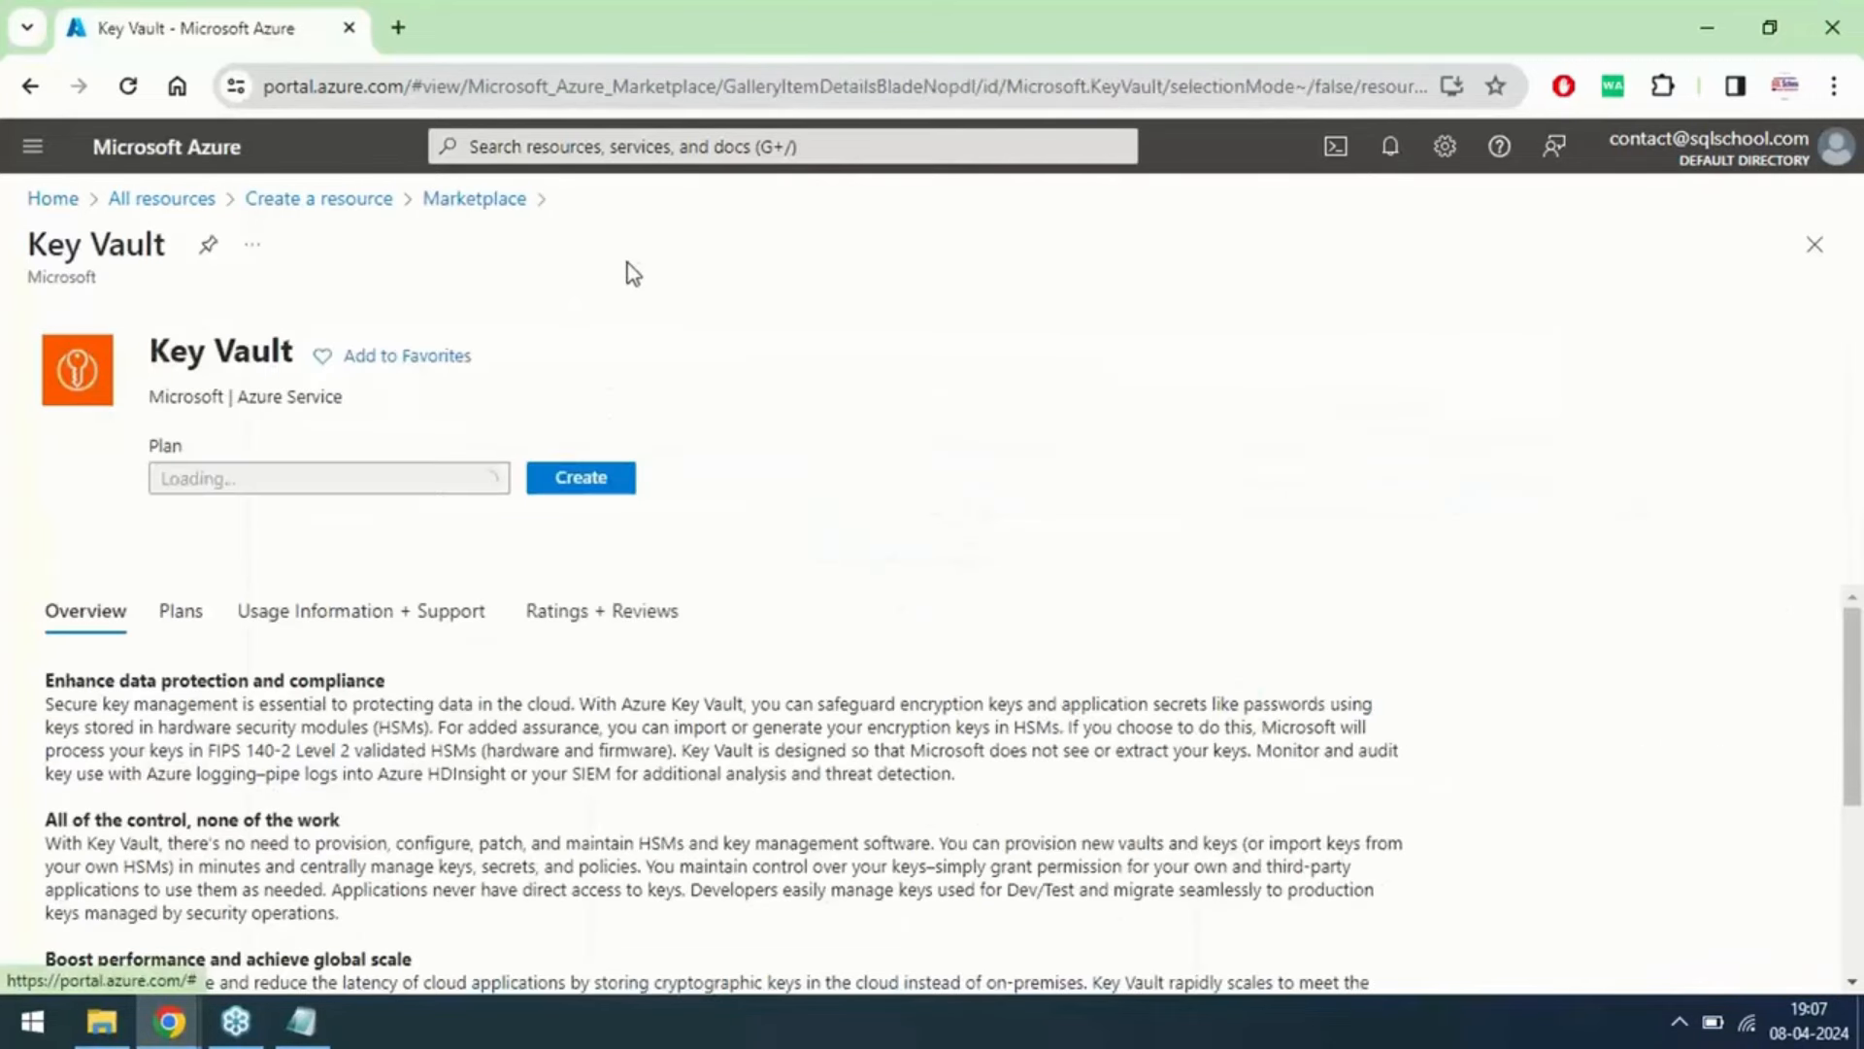
click(575, 514)
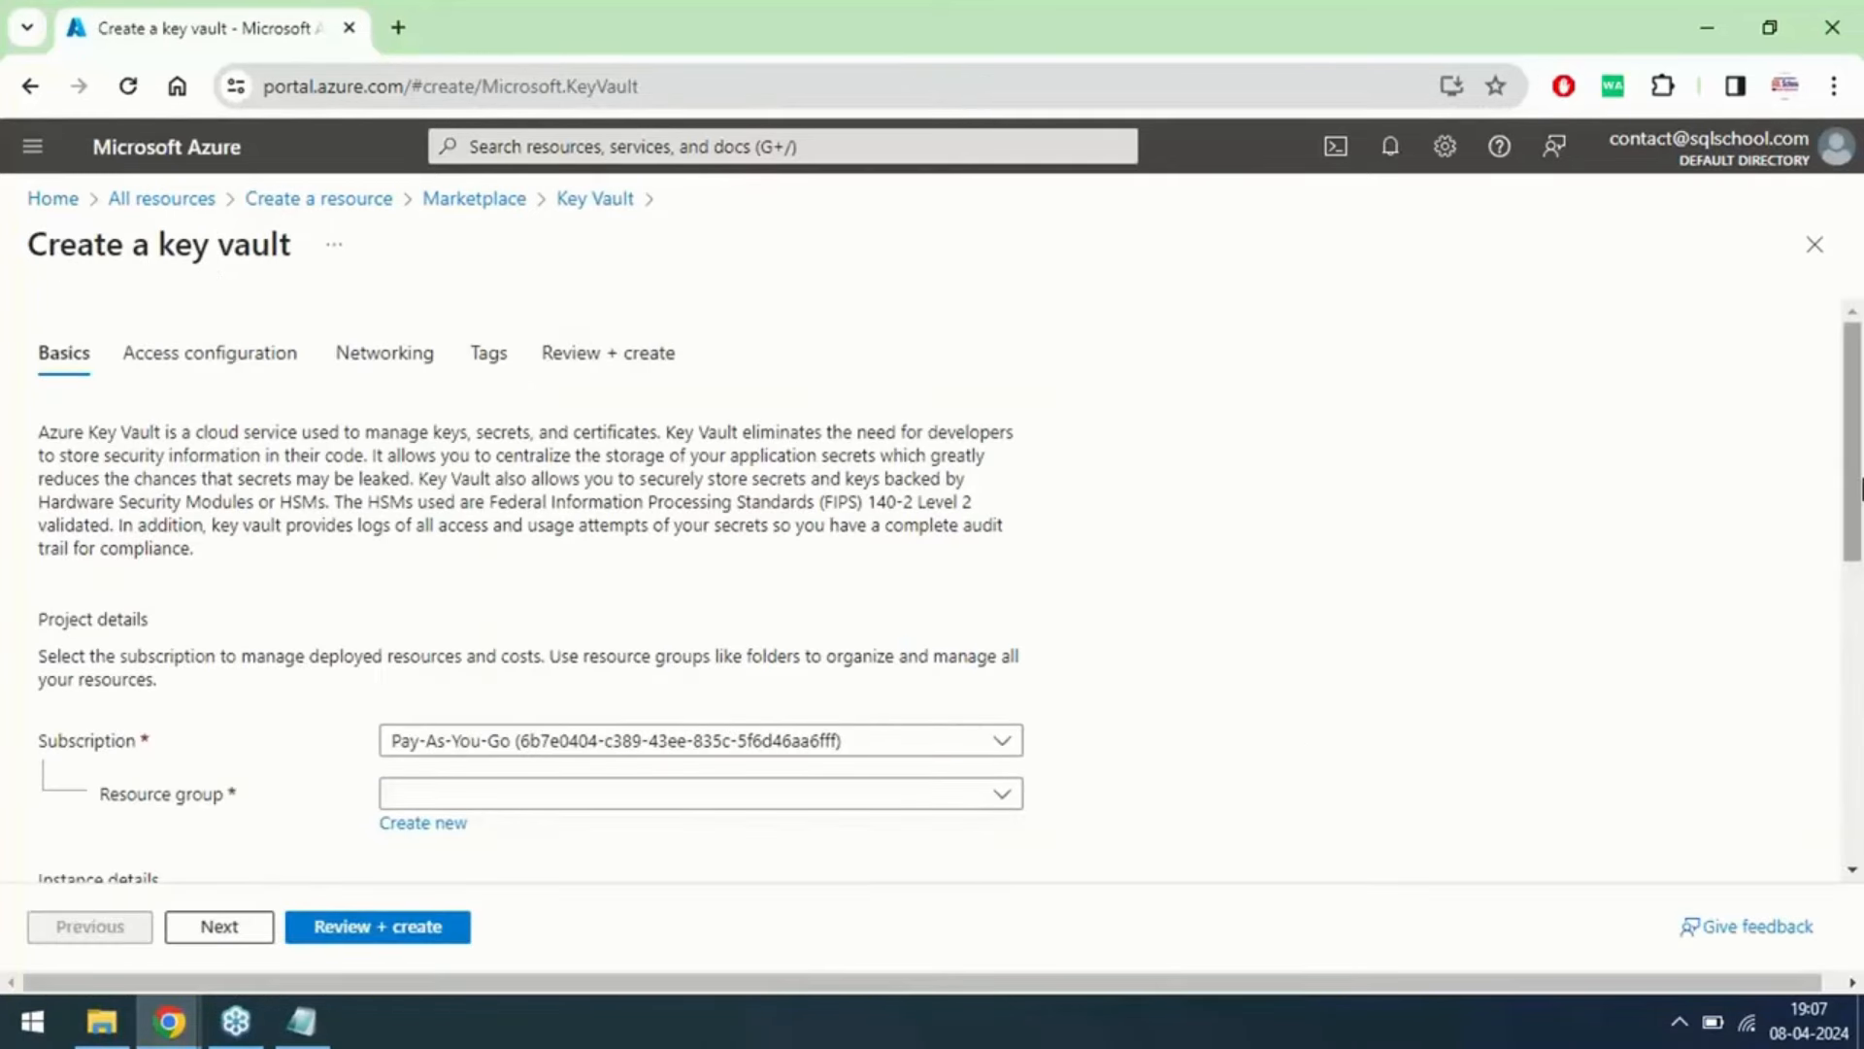
Step: Assign the new key vault to the existing resource group adfnotfres
scroll(1859, 486, down, 3)
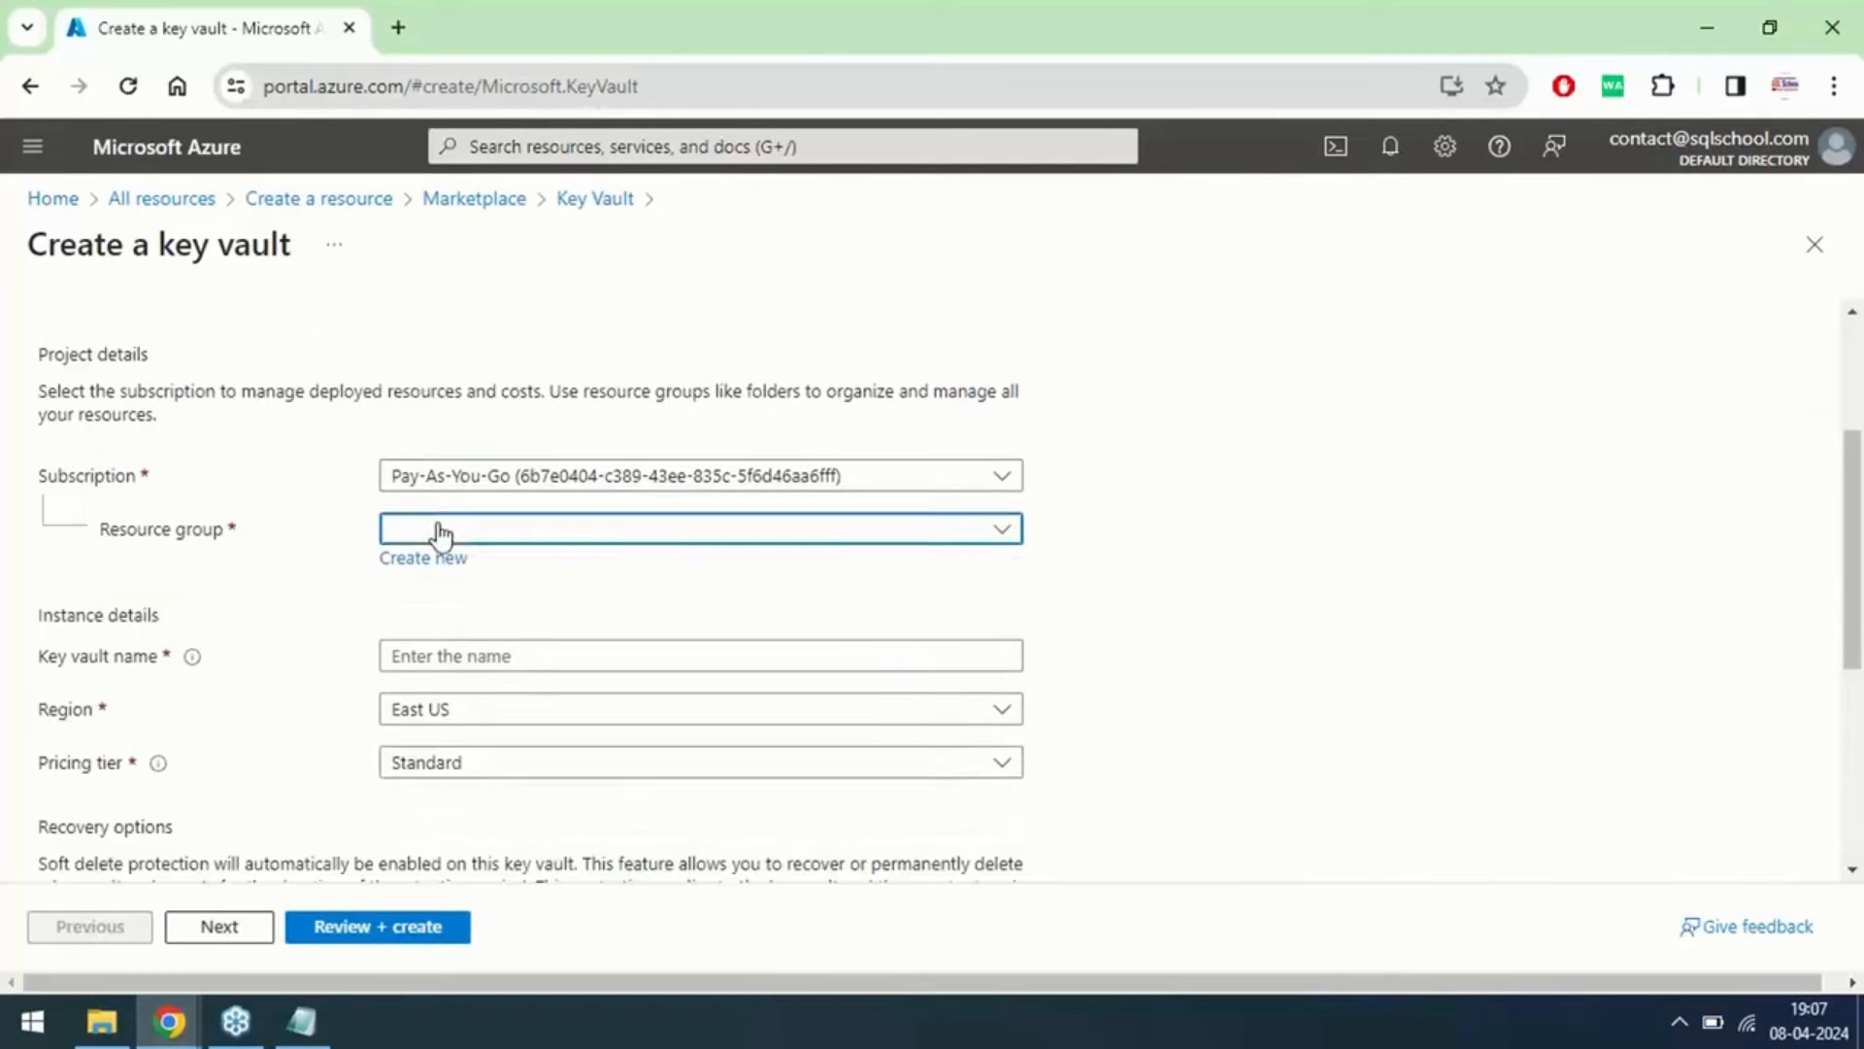
click(444, 530)
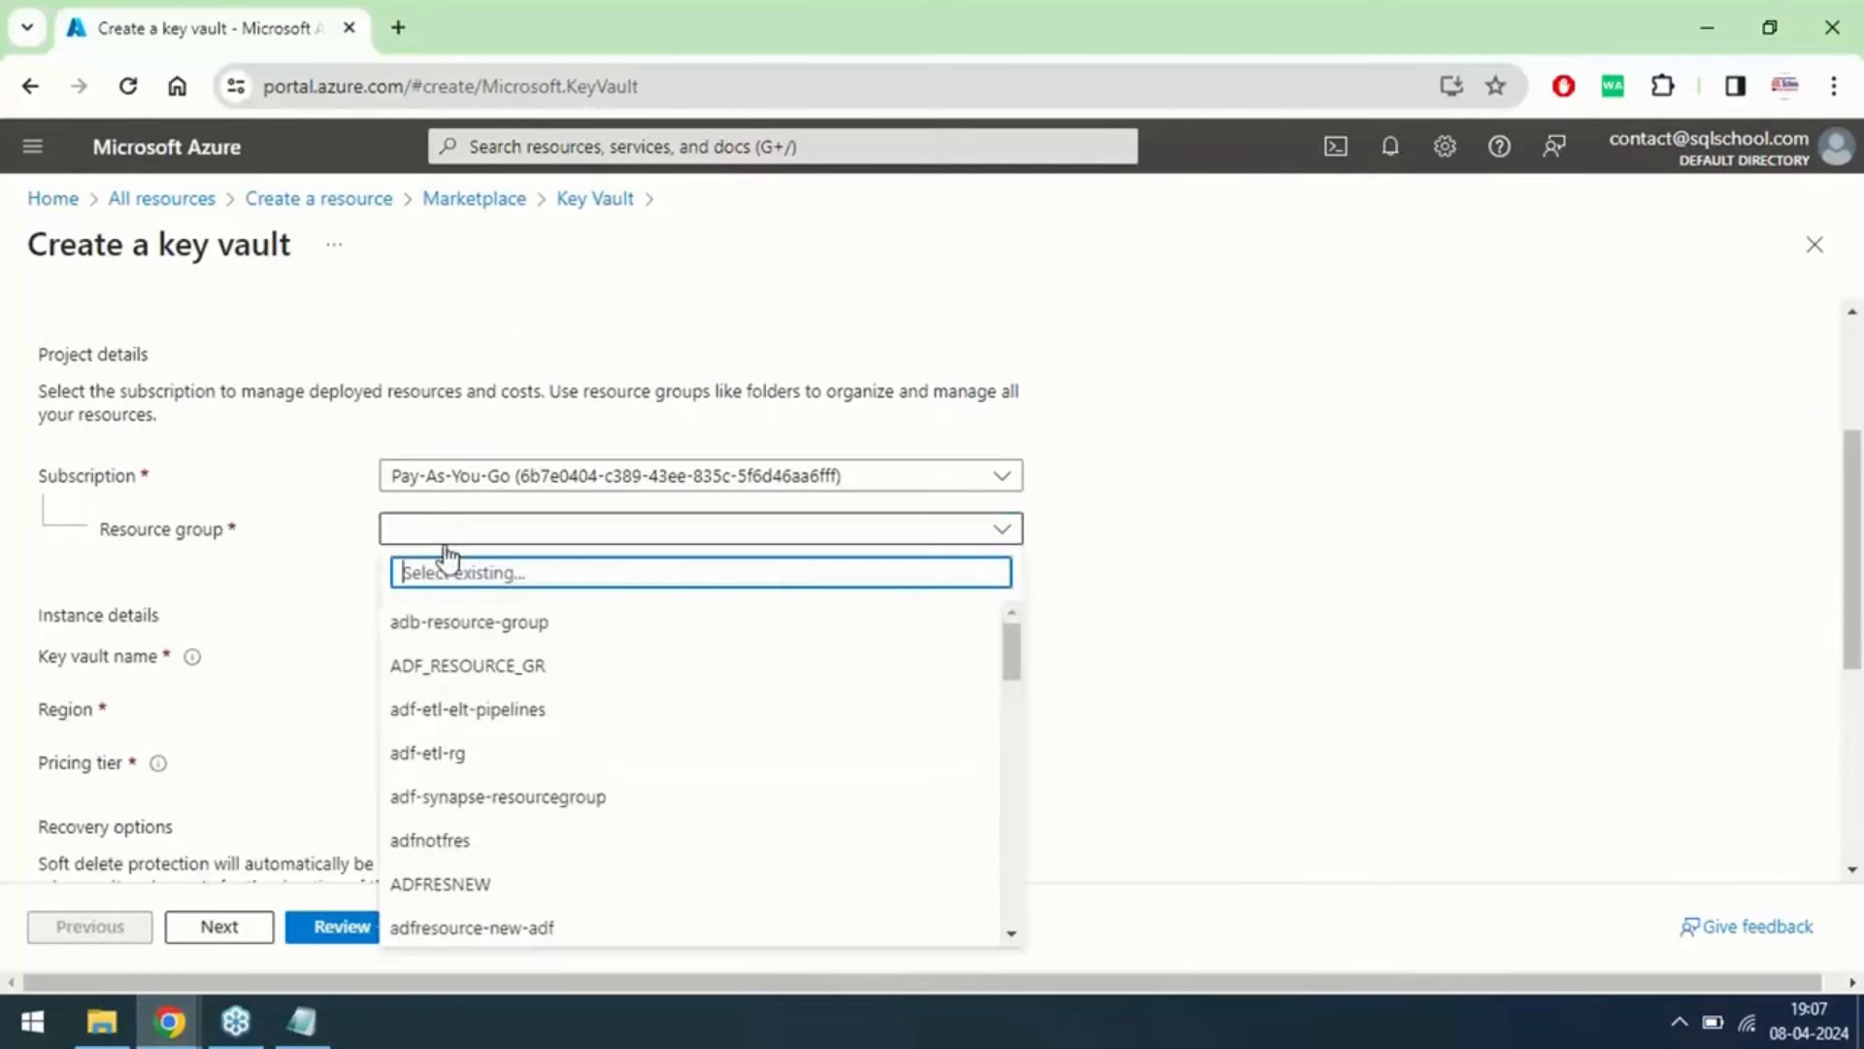
click(442, 757)
click(541, 532)
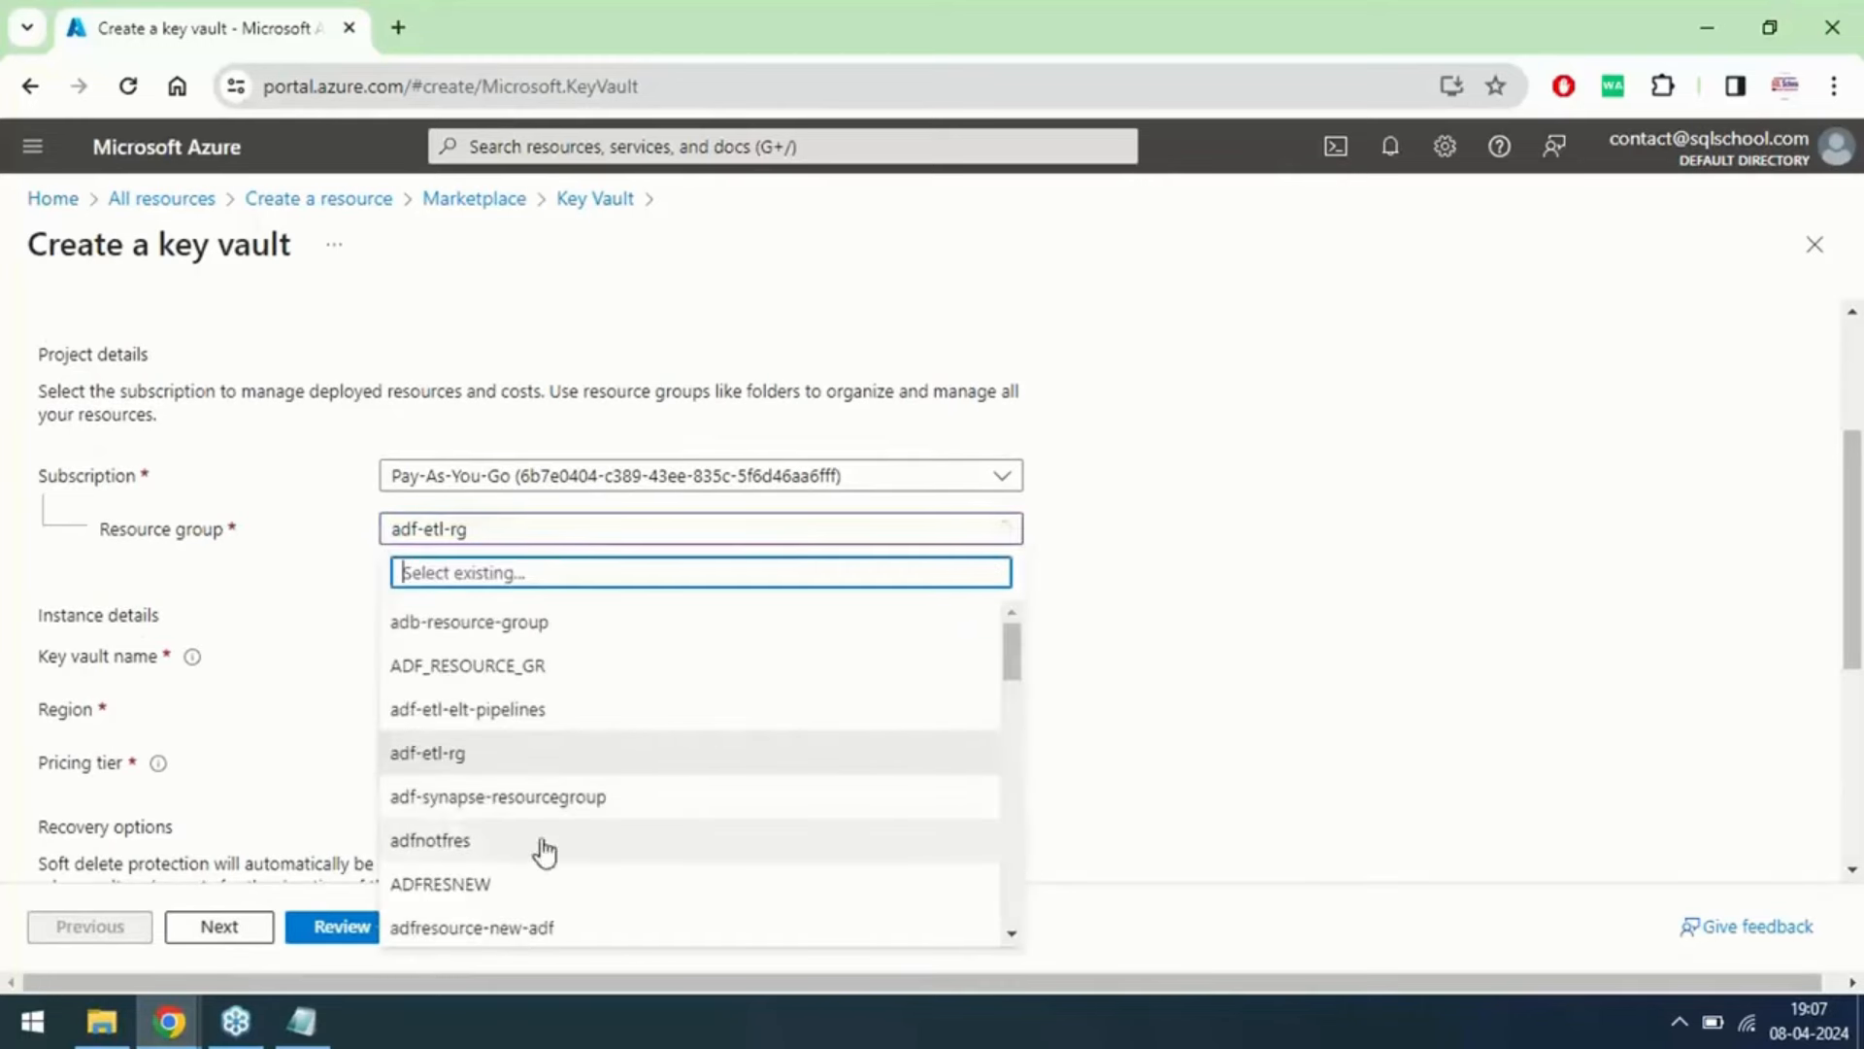
click(483, 842)
Step: Enter sqlschooltrainingnewkeyvault as the key vault name, building on the saved suggestion sqlschooltraining
click(437, 652)
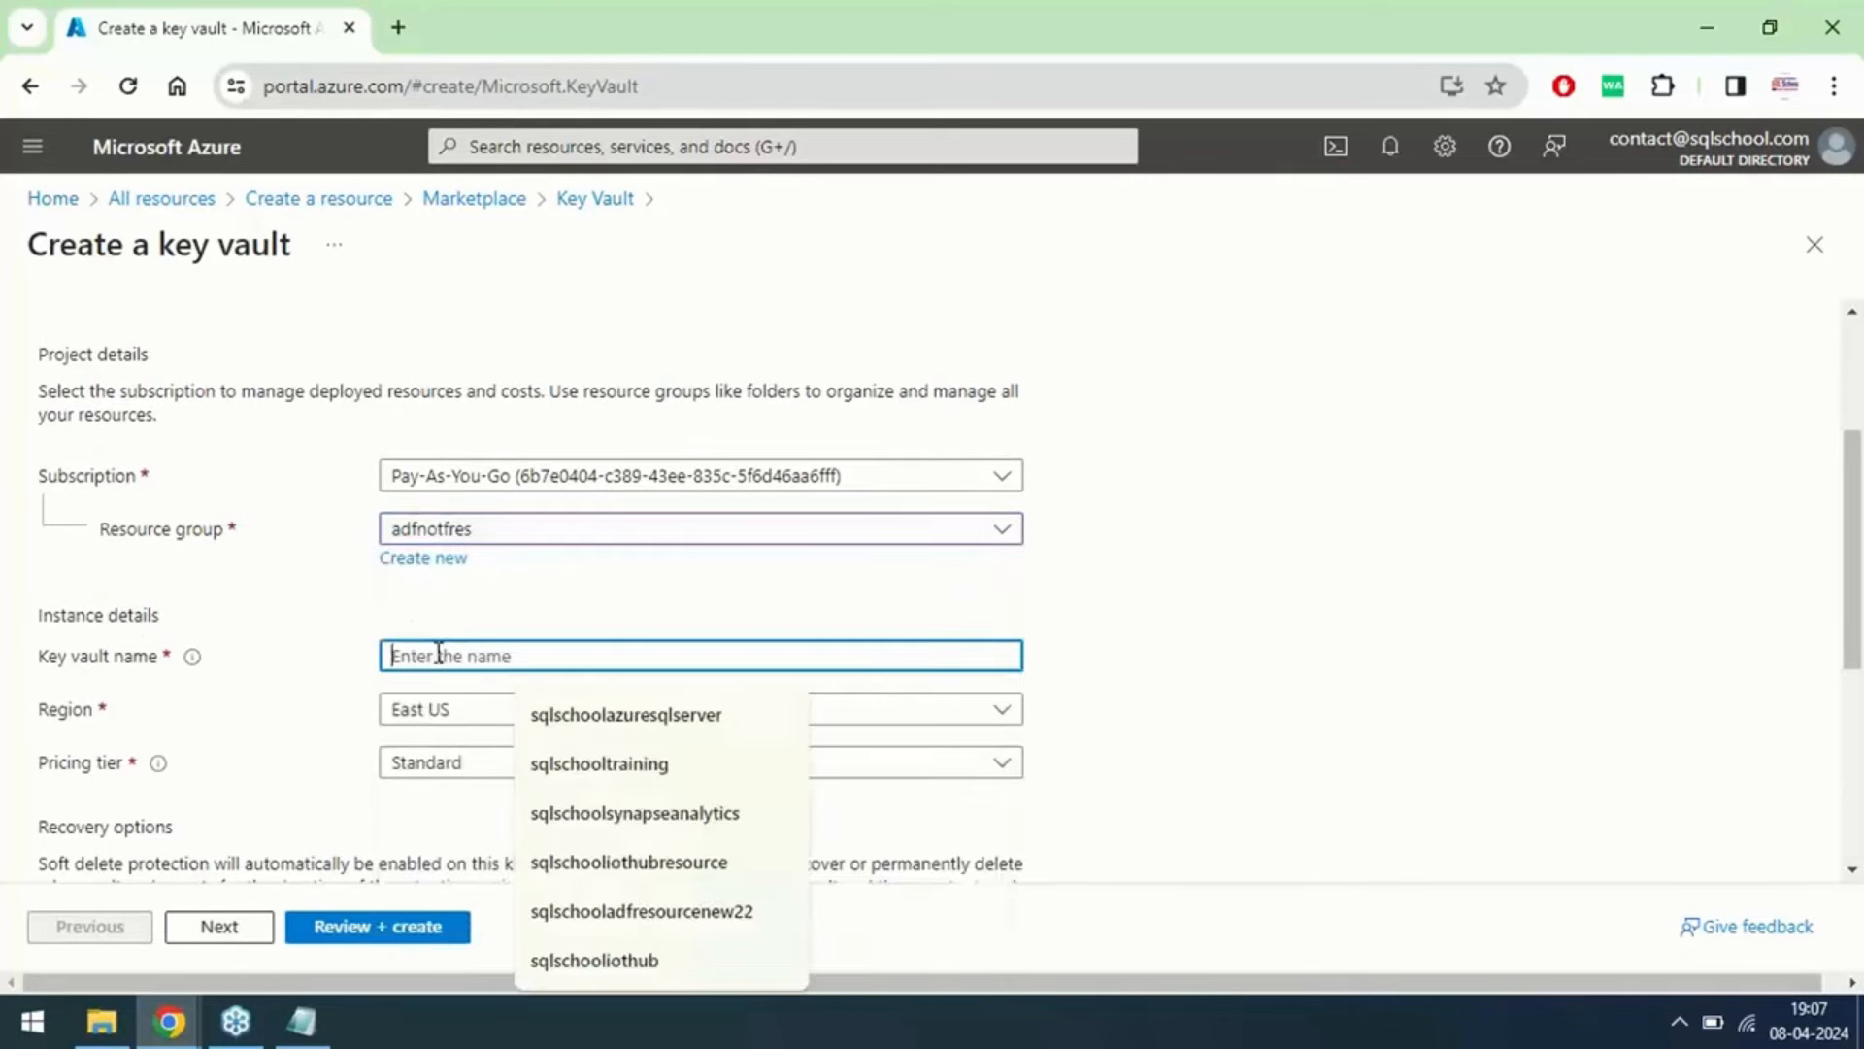
click(573, 764)
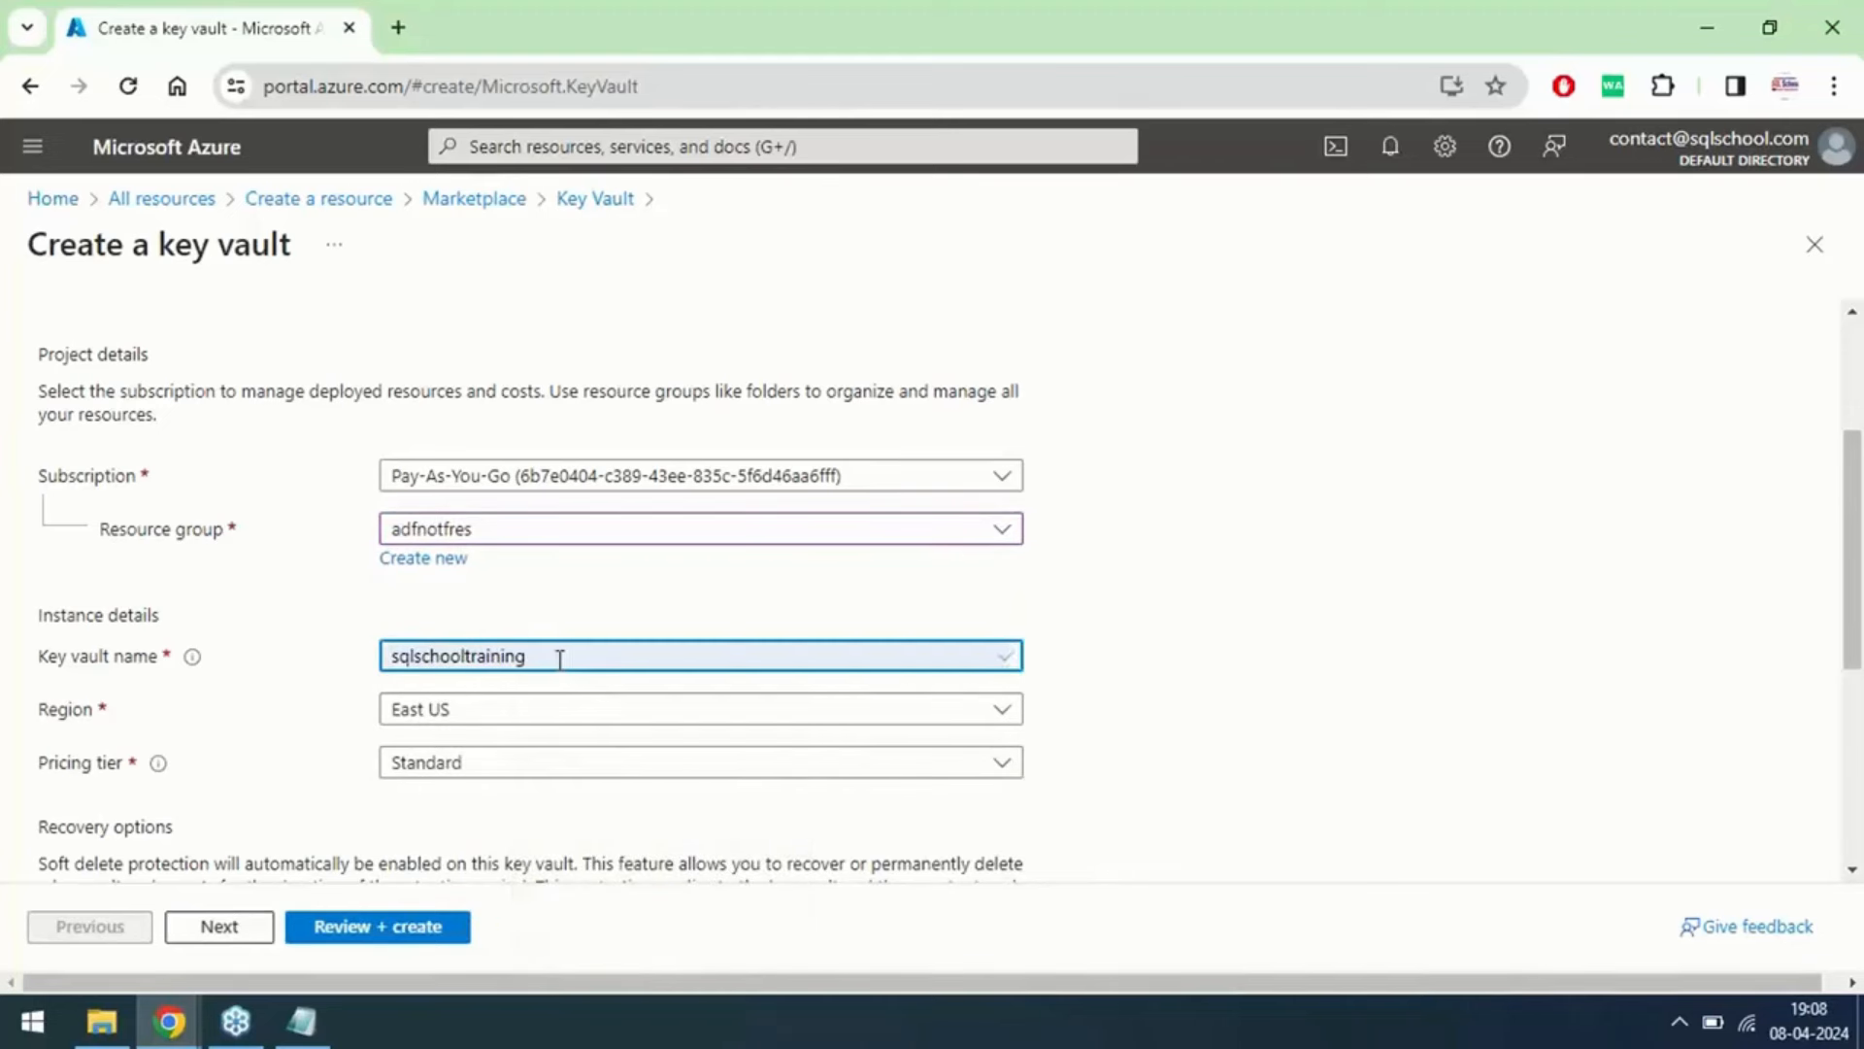
click(559, 659)
text(new)
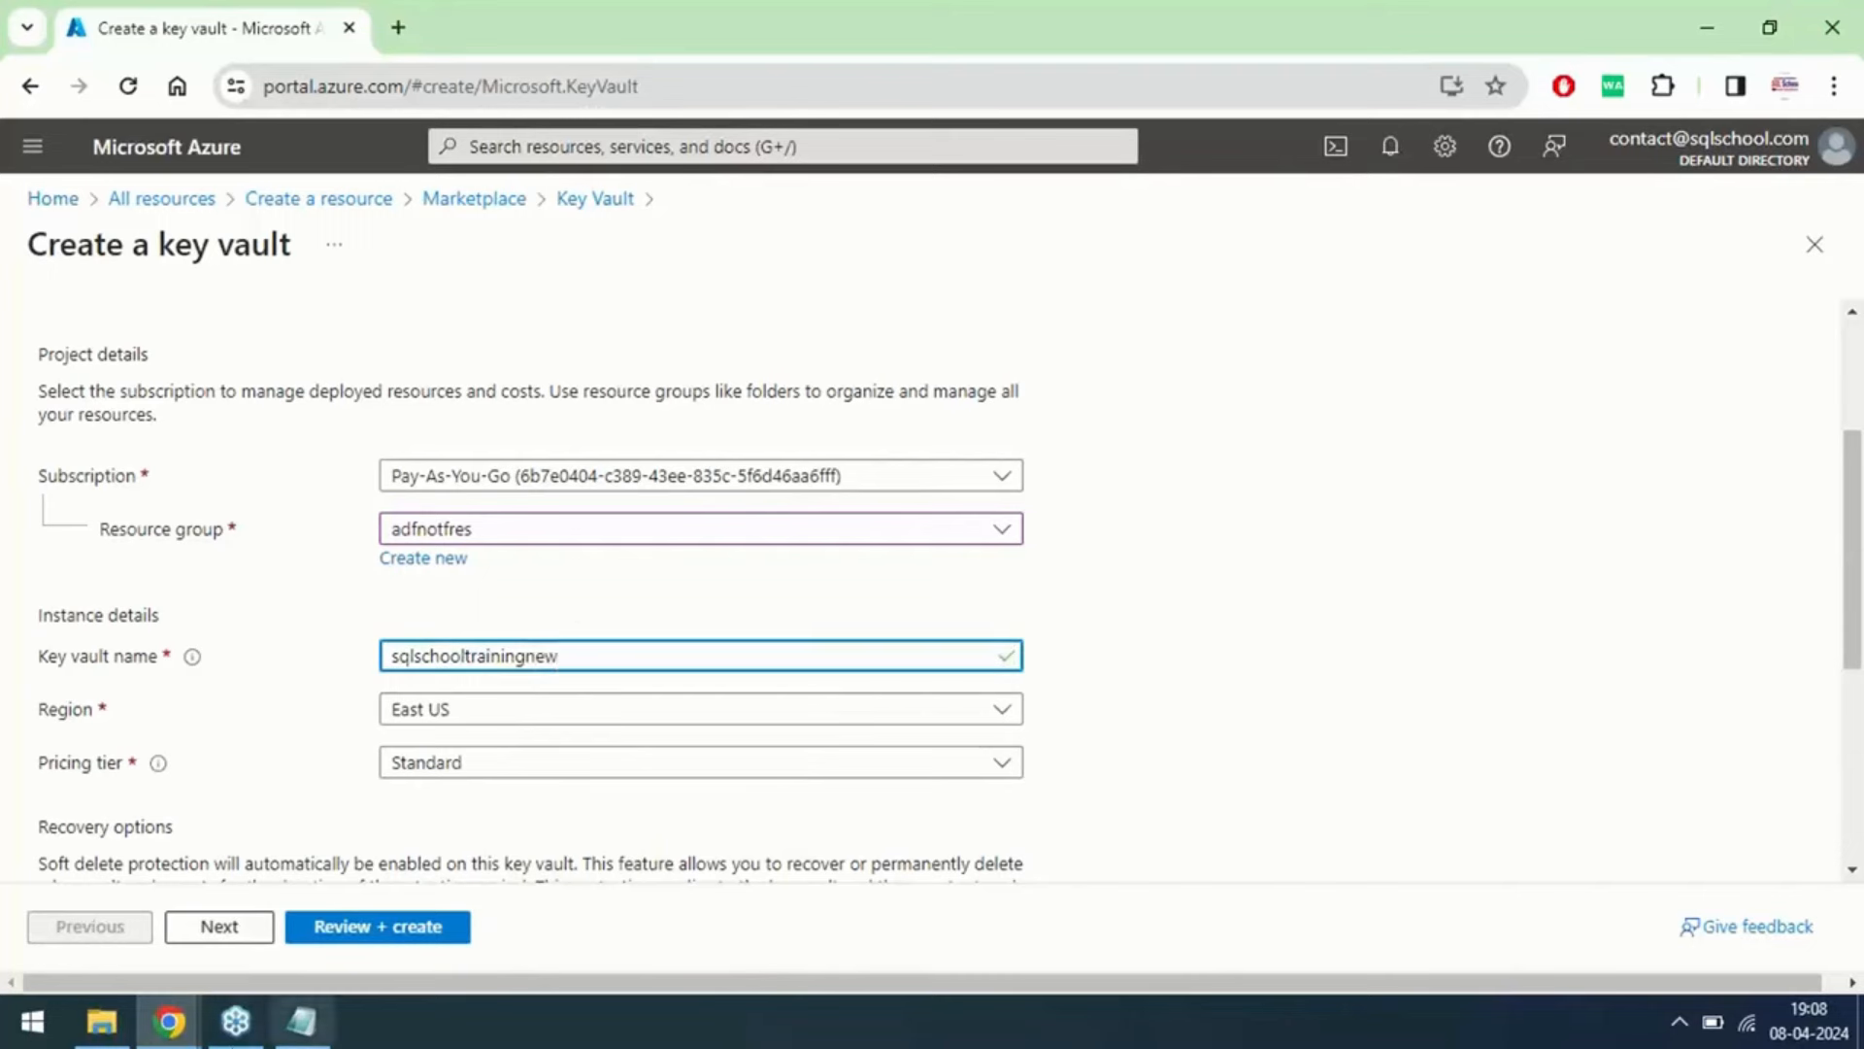
text(keyvault)
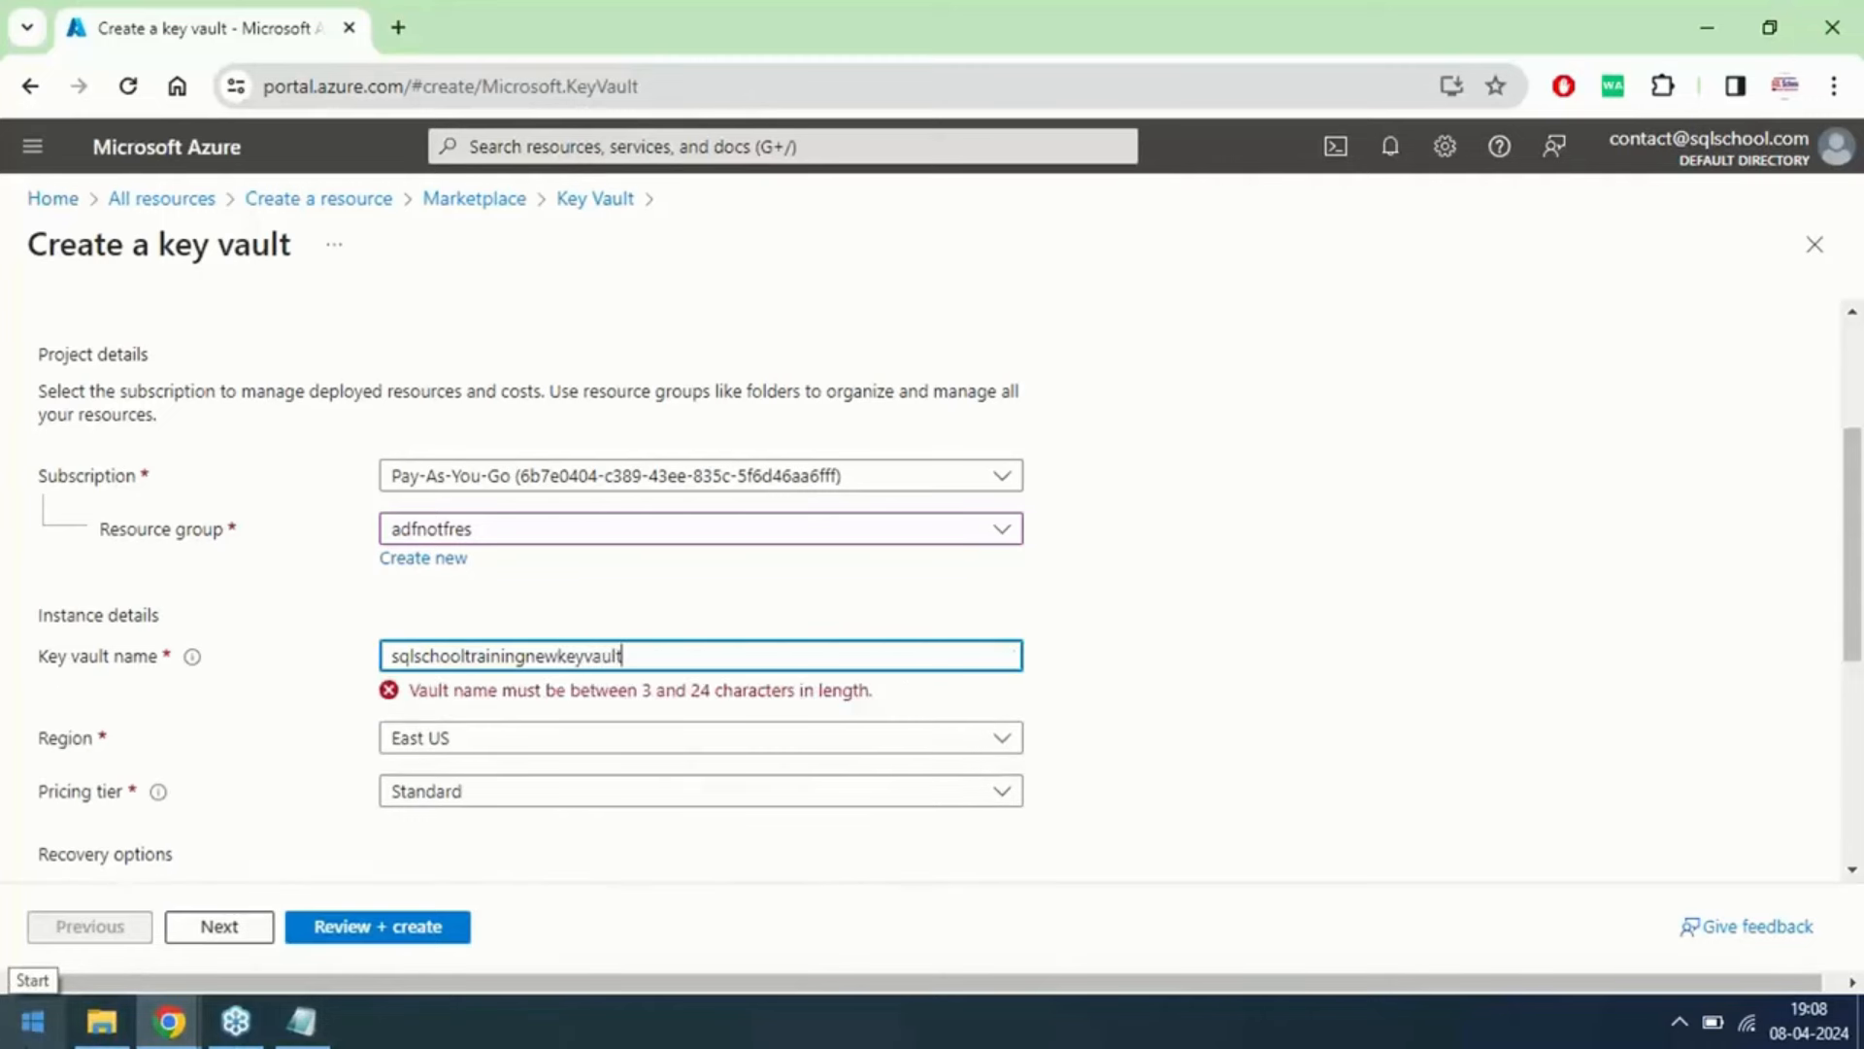
Step: Shorten the key vault name to sqlschoolnewkeyvault by removing the word training from its middle
key(Left)
key(Left)
key(Left)
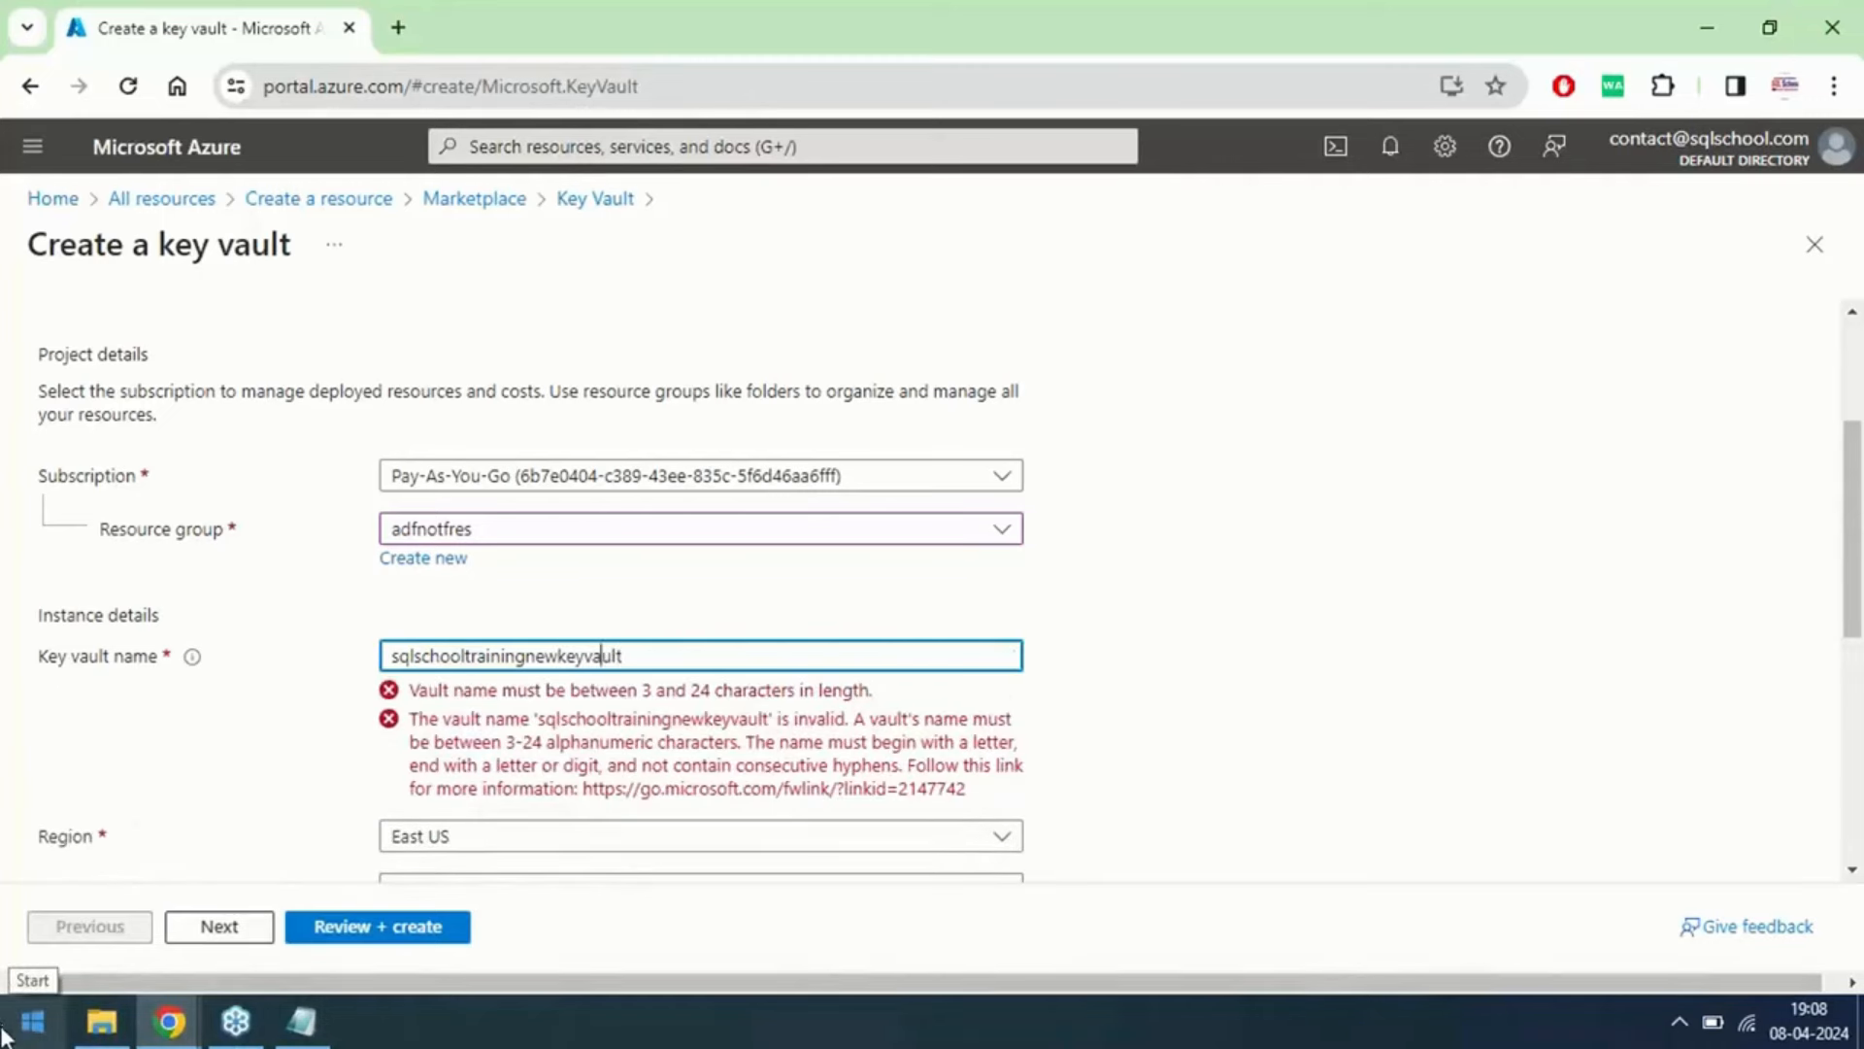
key(Left)
key(Left)
key(Left)
key(Left)
key(Left)
key(Left)
key(Left)
key(Left)
key(BackSpace)
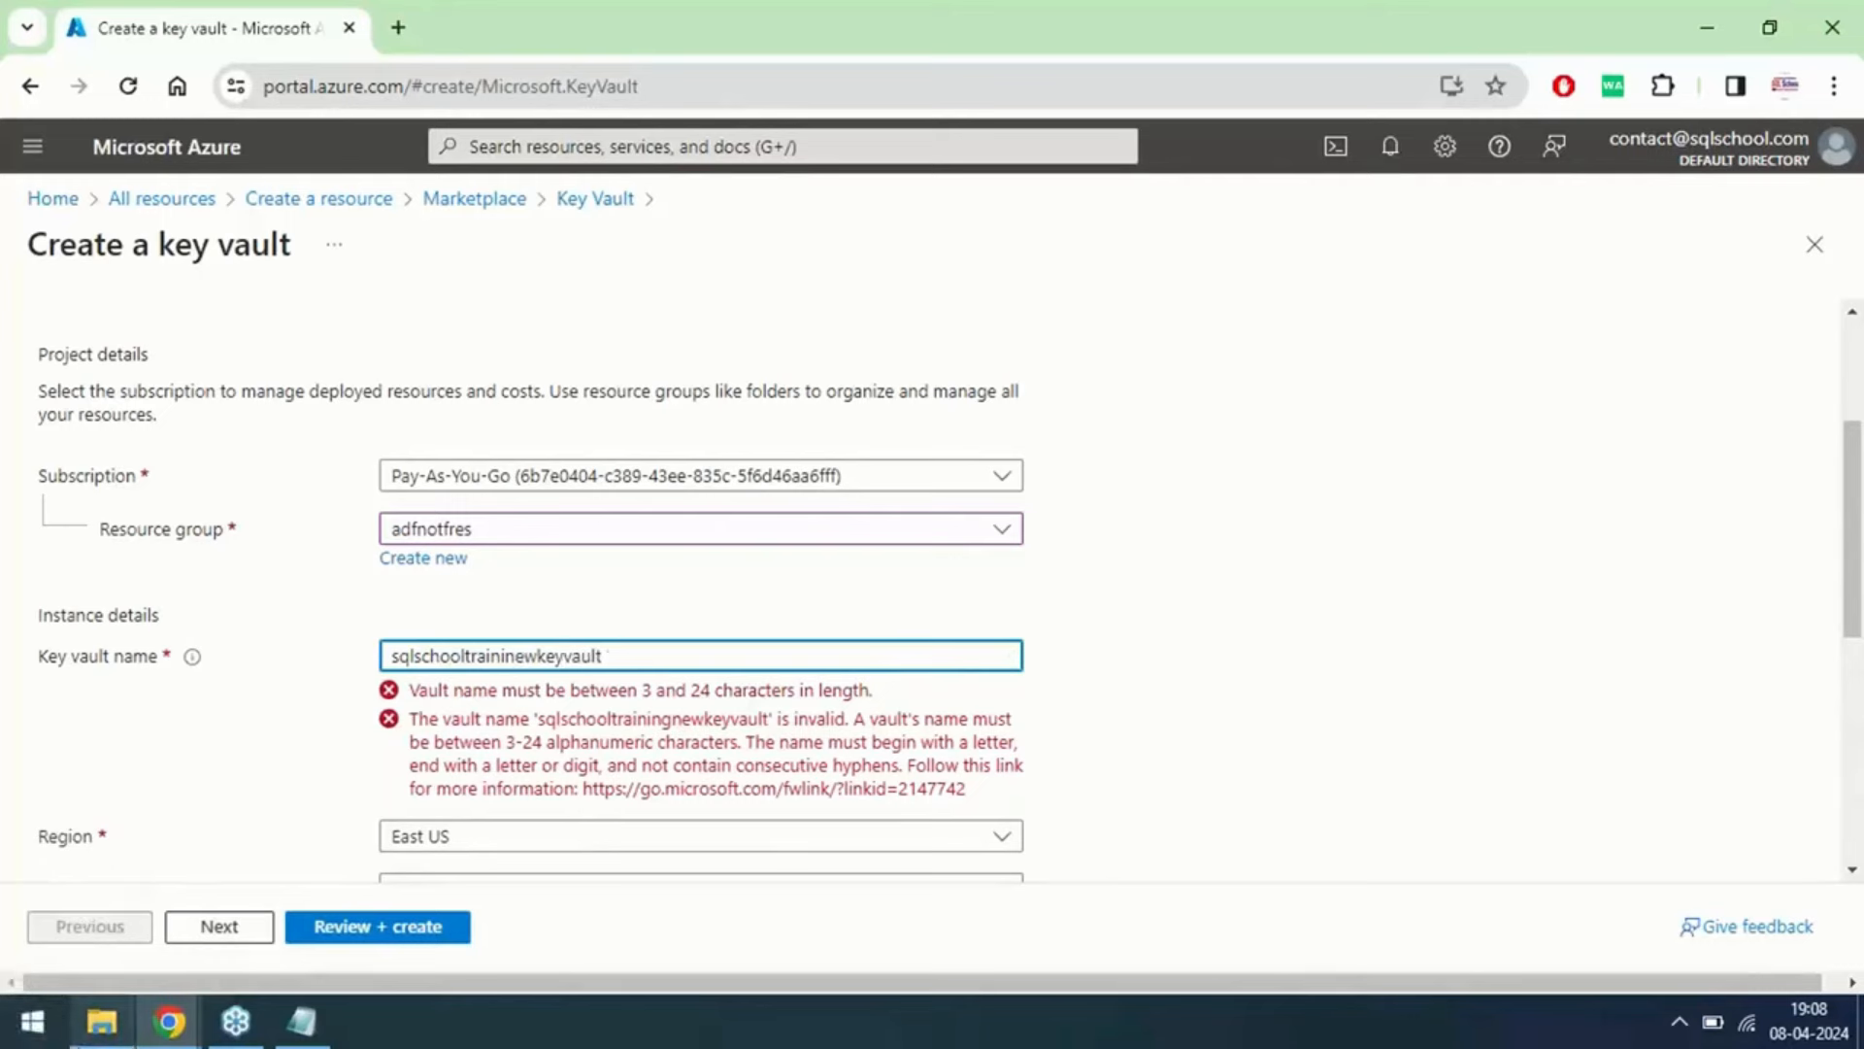
key(BackSpace)
key(BackSpace)
key(BackSpace)
key(BackSpace)
key(BackSpace)
key(BackSpace)
click(464, 604)
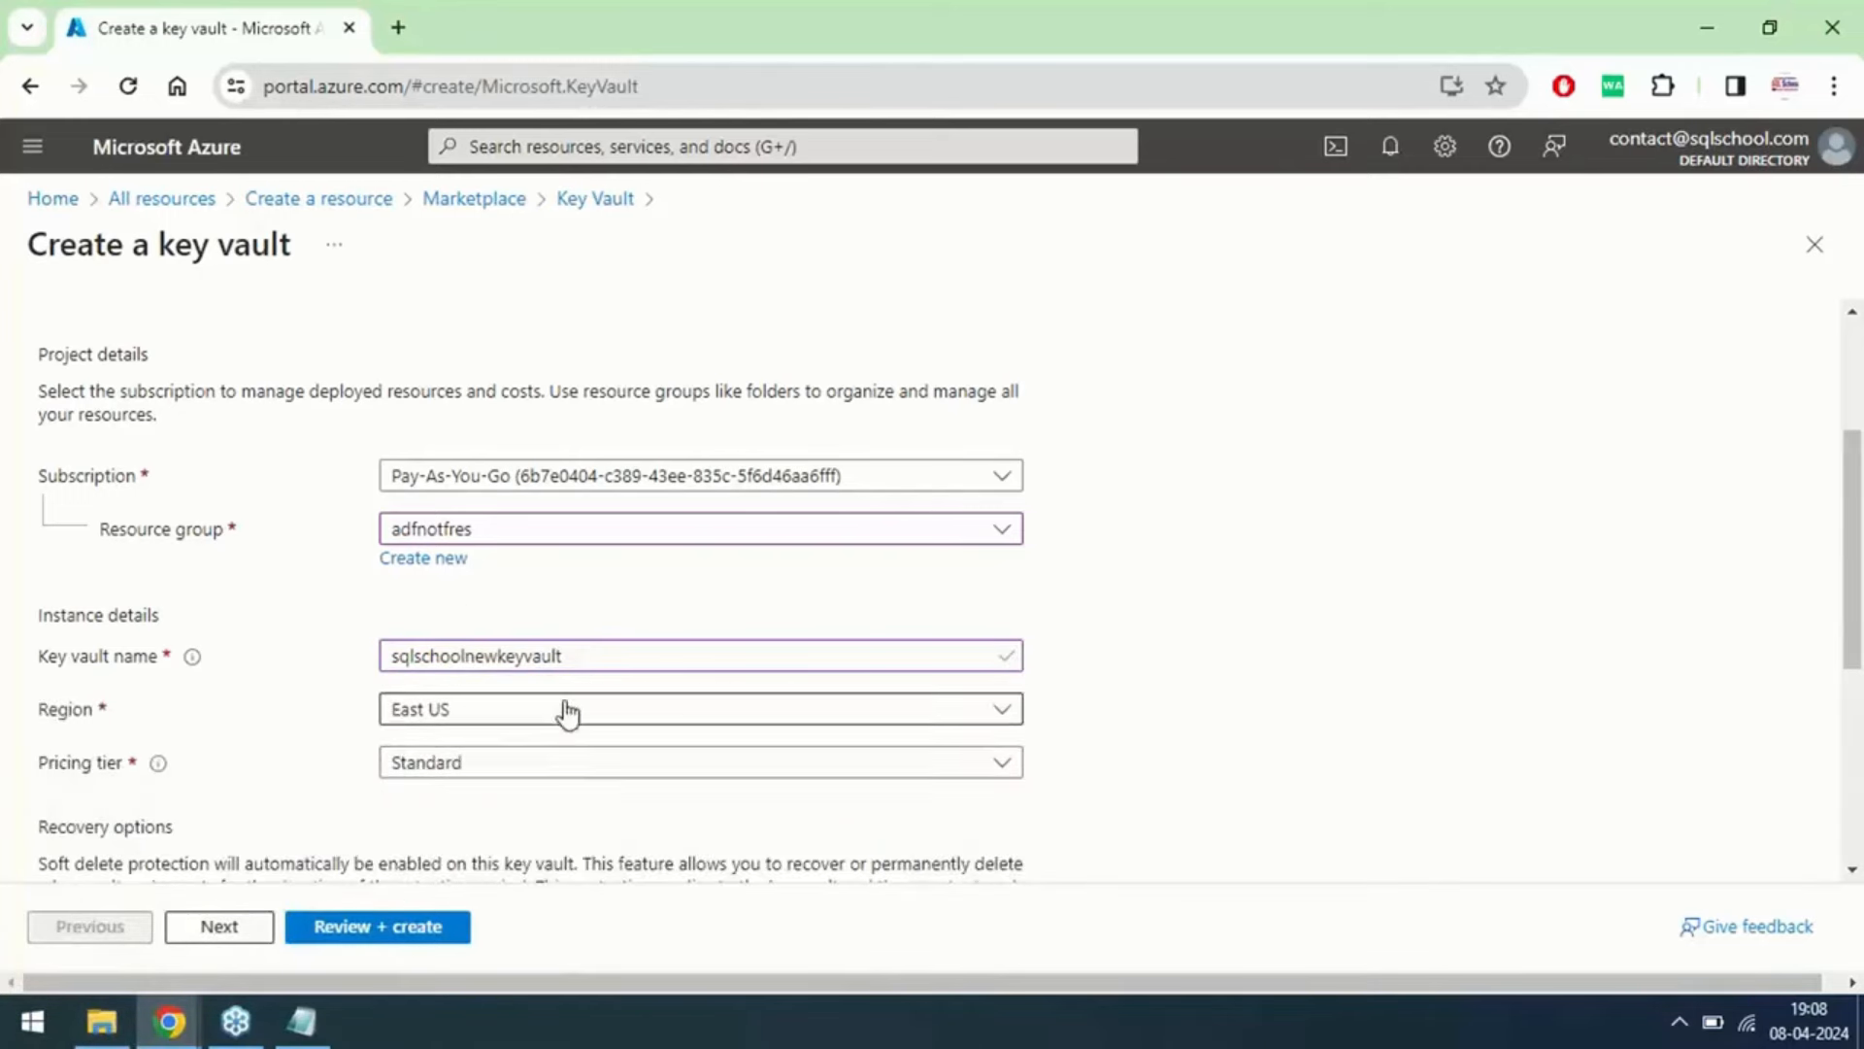
Step: Keep the Standard pricing tier, and review and create the key vault with the remaining default settings
drag(1861, 623, 1861, 707)
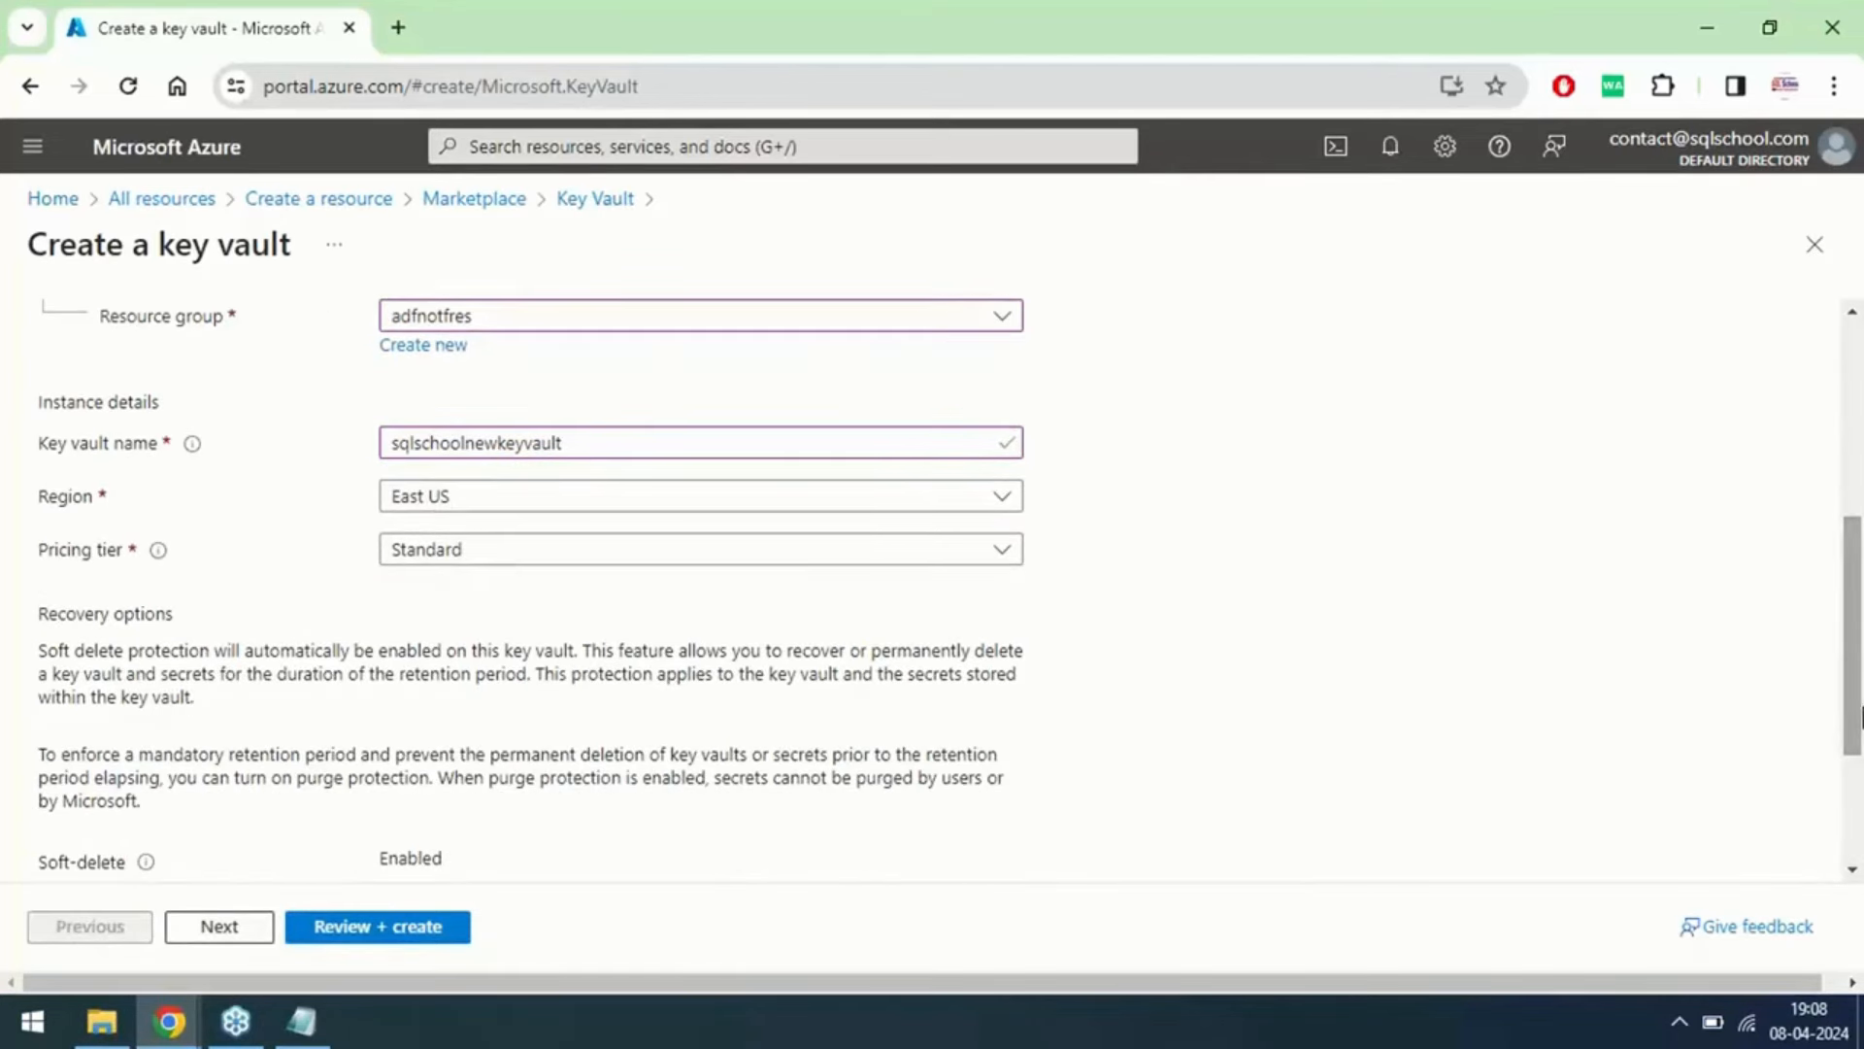
click(485, 549)
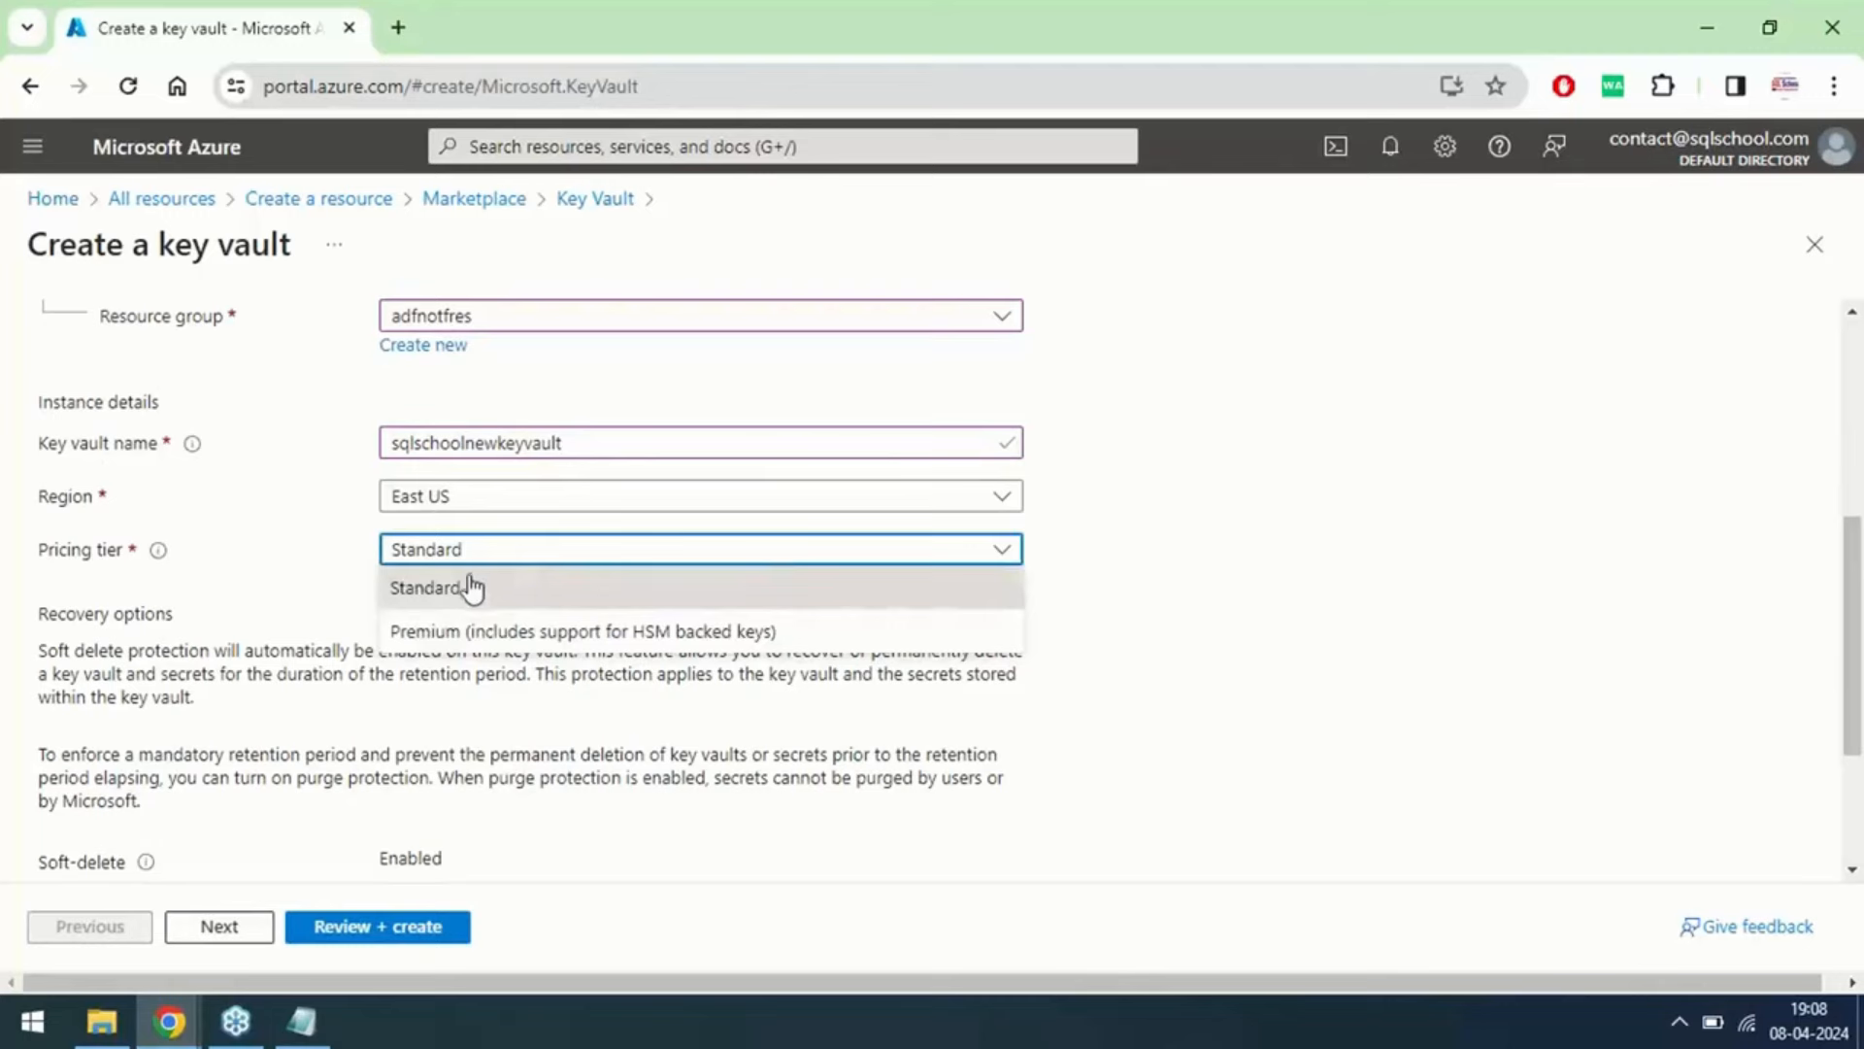
click(1099, 761)
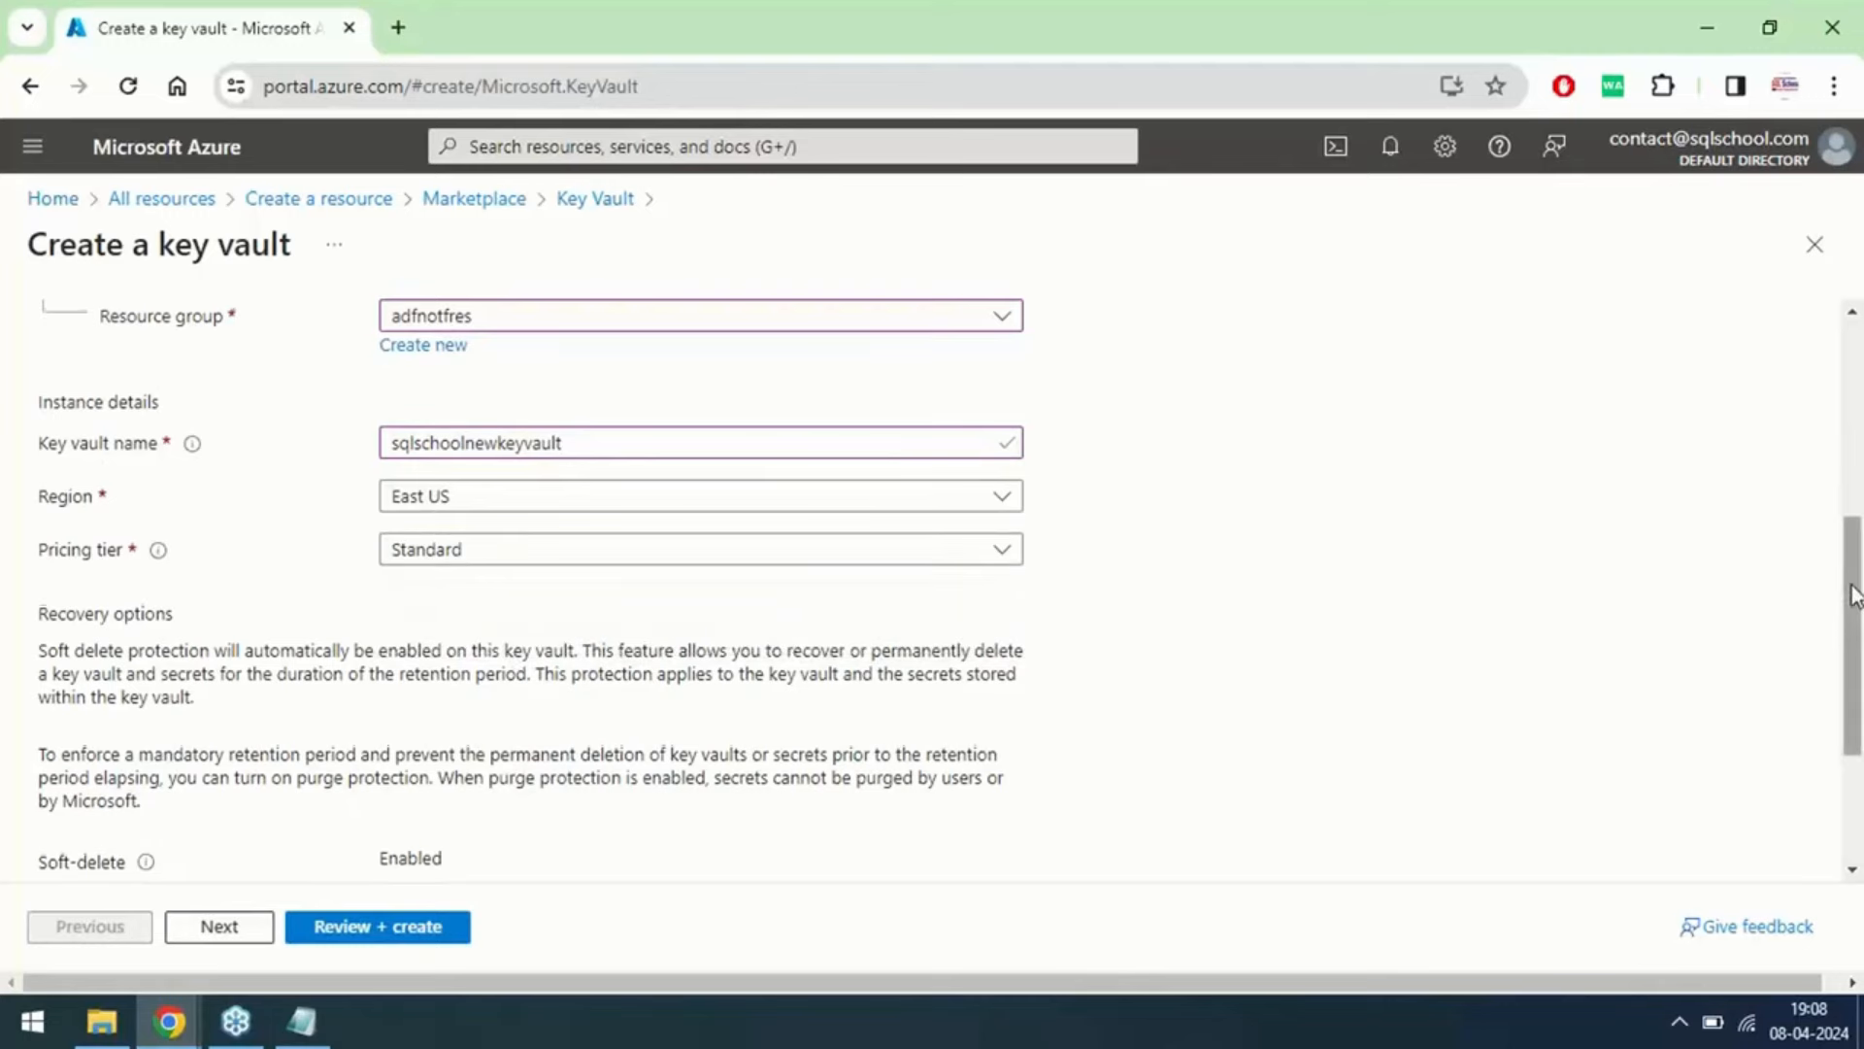
drag(1855, 594, 1855, 427)
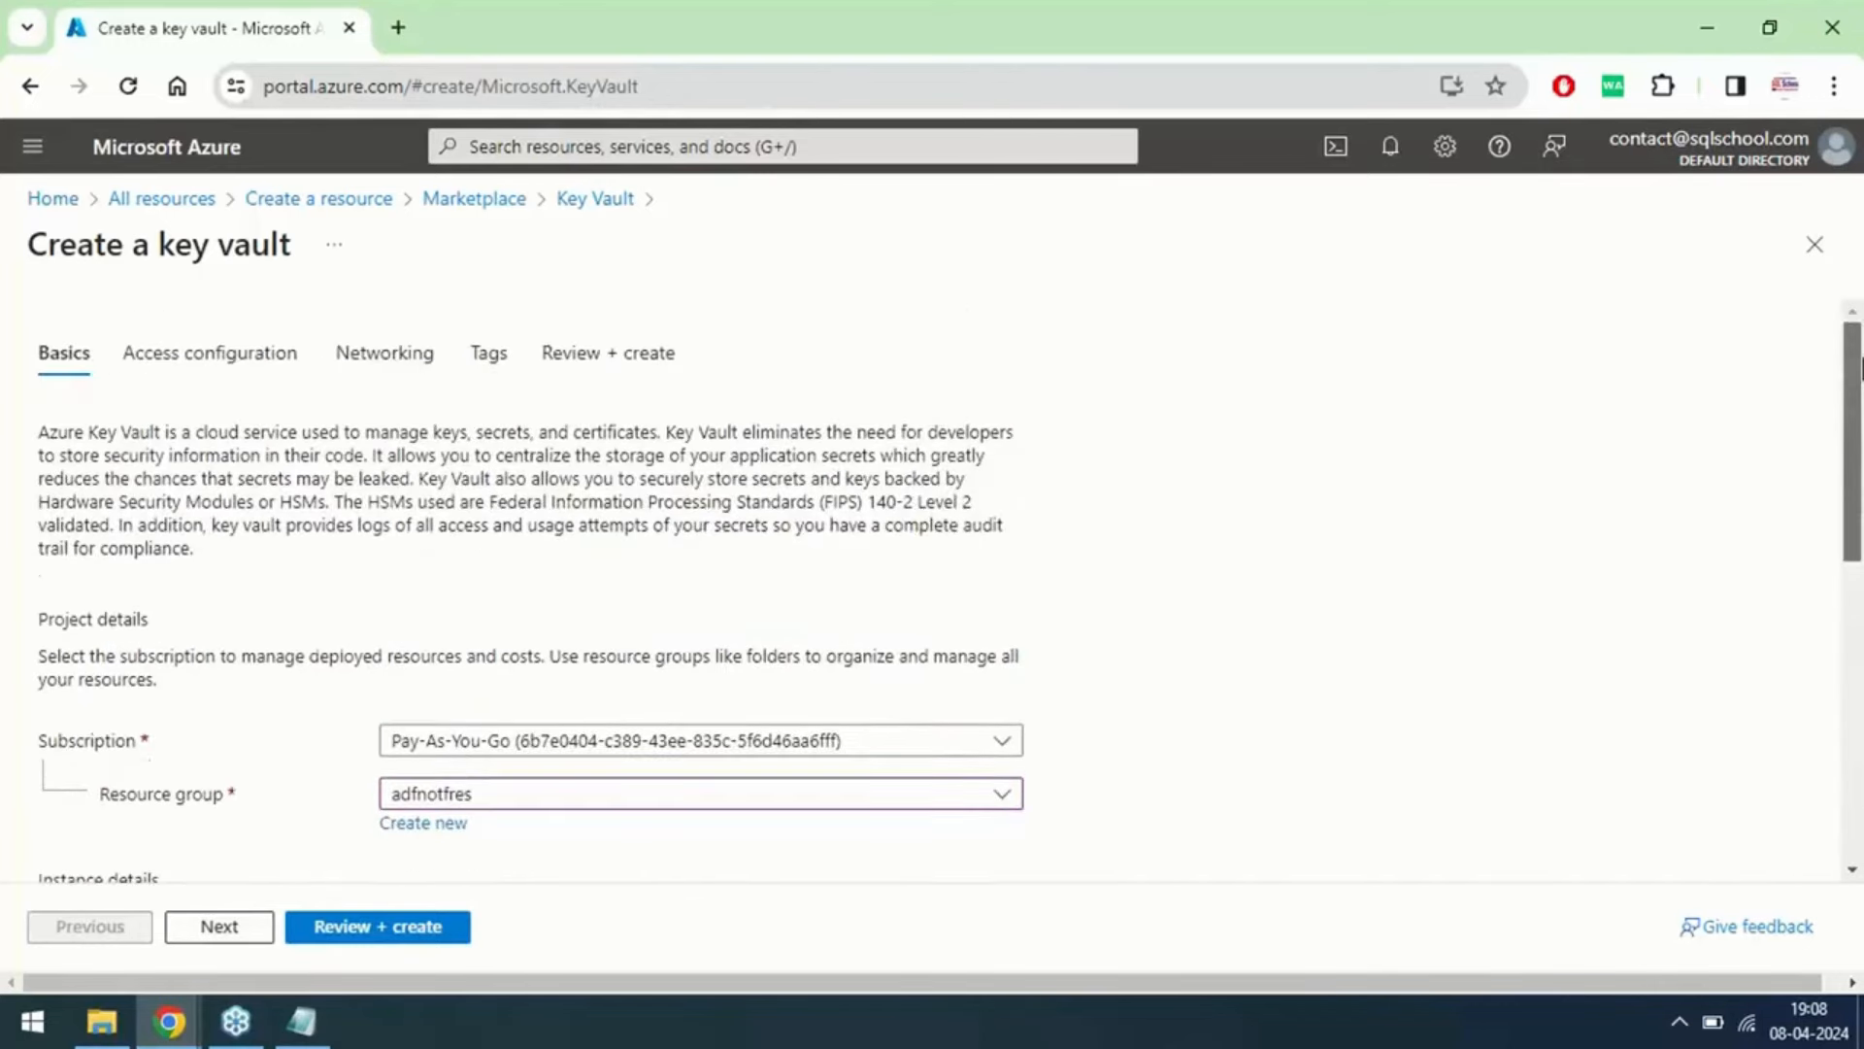
click(358, 932)
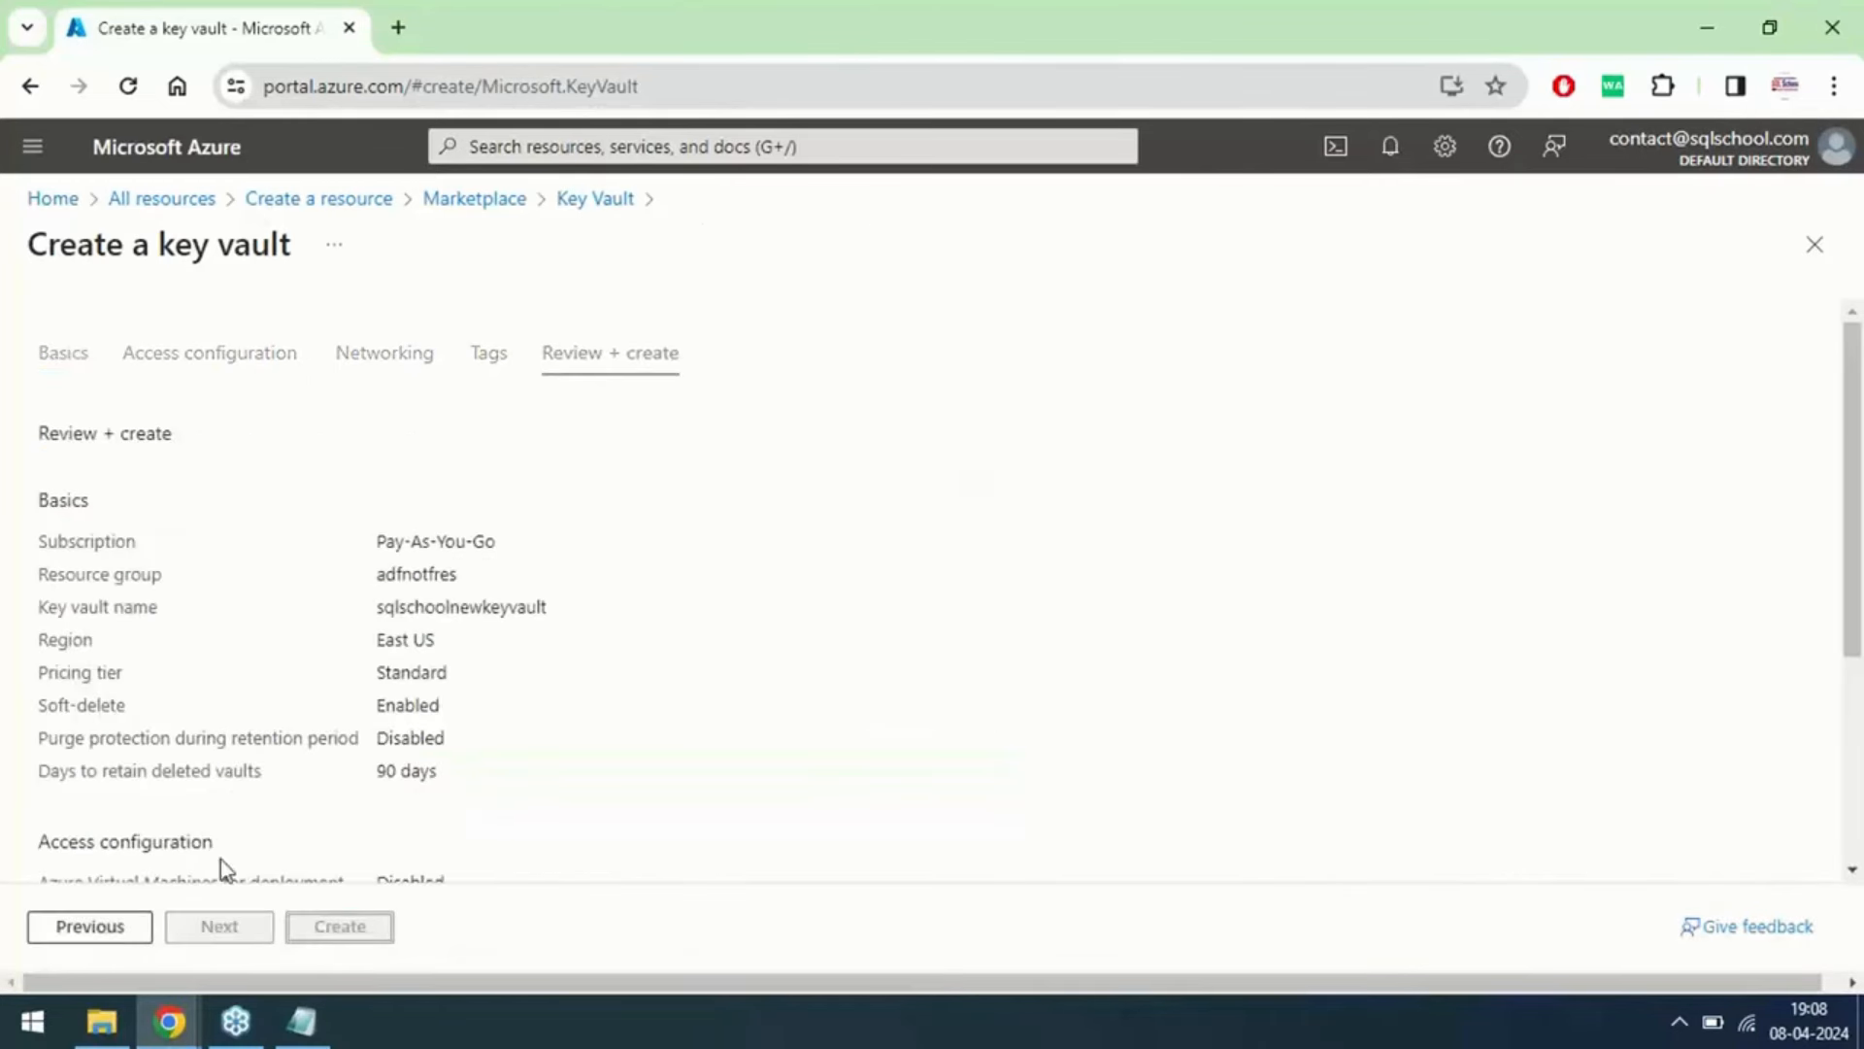
click(334, 928)
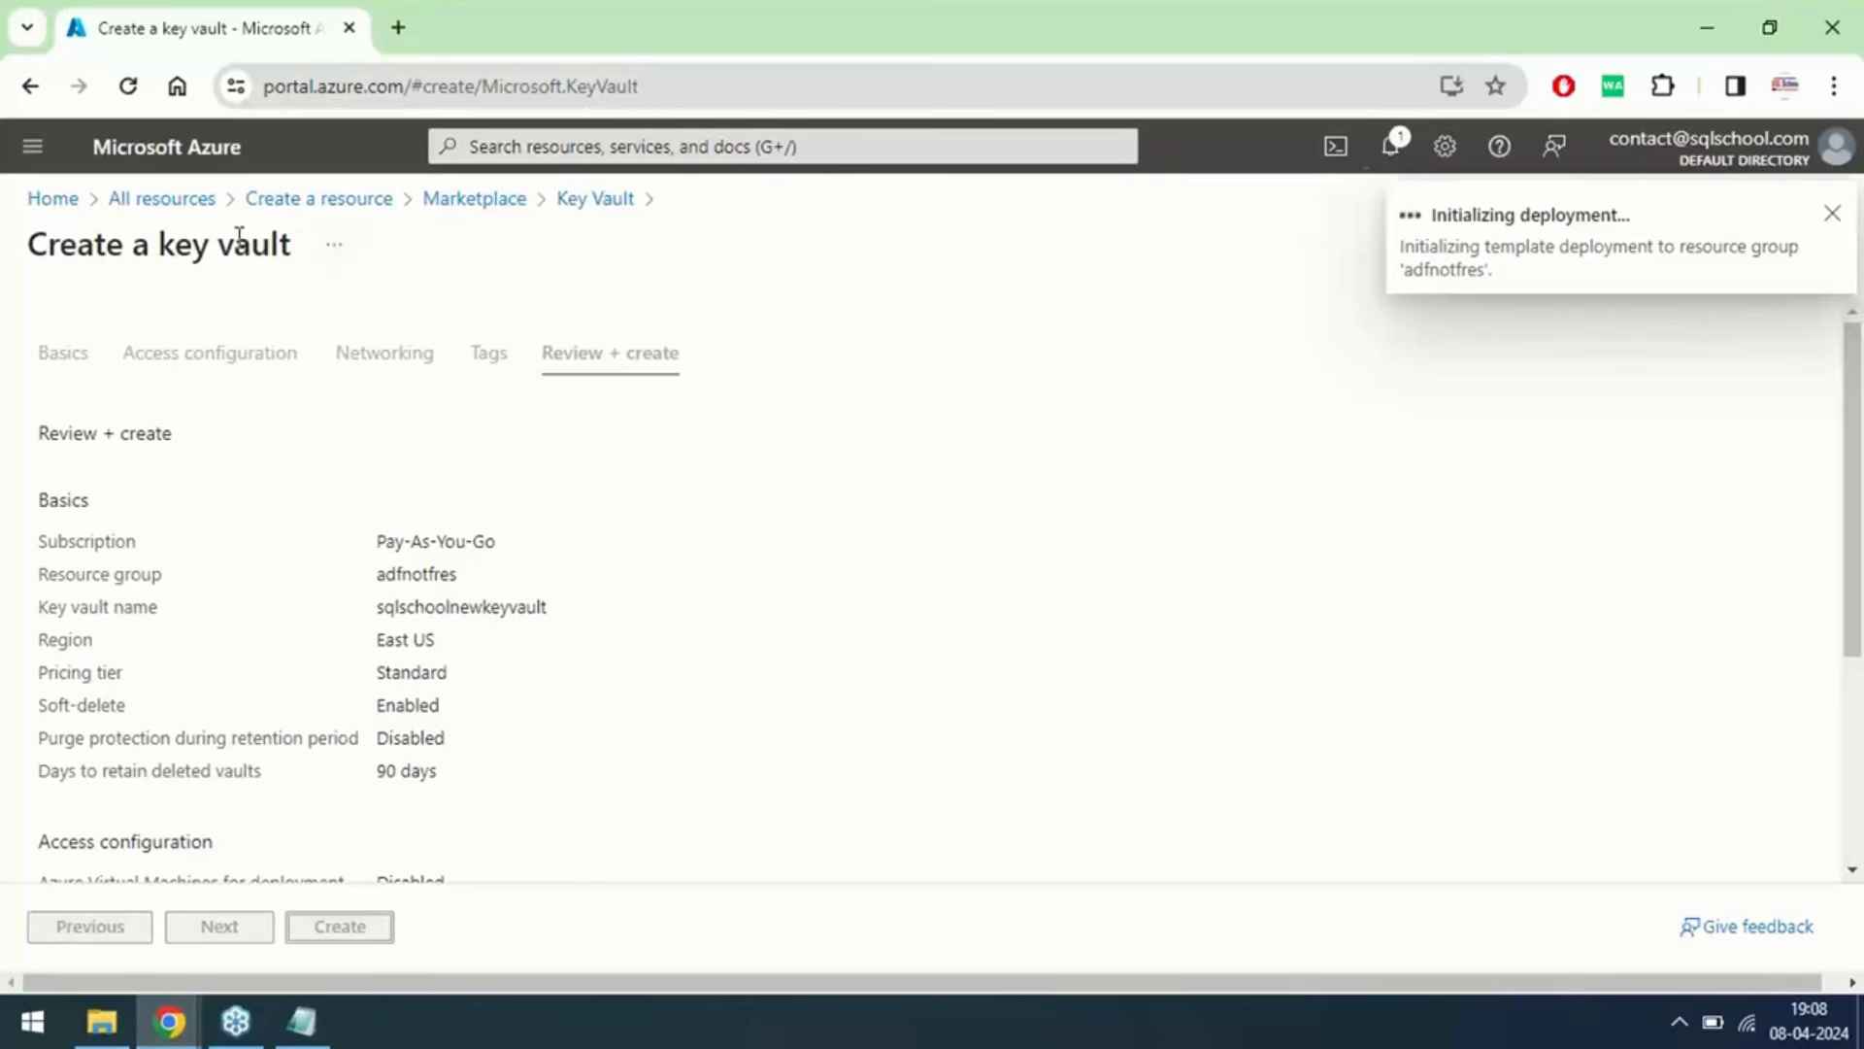
Step: Open the deployed sqlschoolnewkeyvault resource and display its Keys list
drag(174, 243, 192, 245)
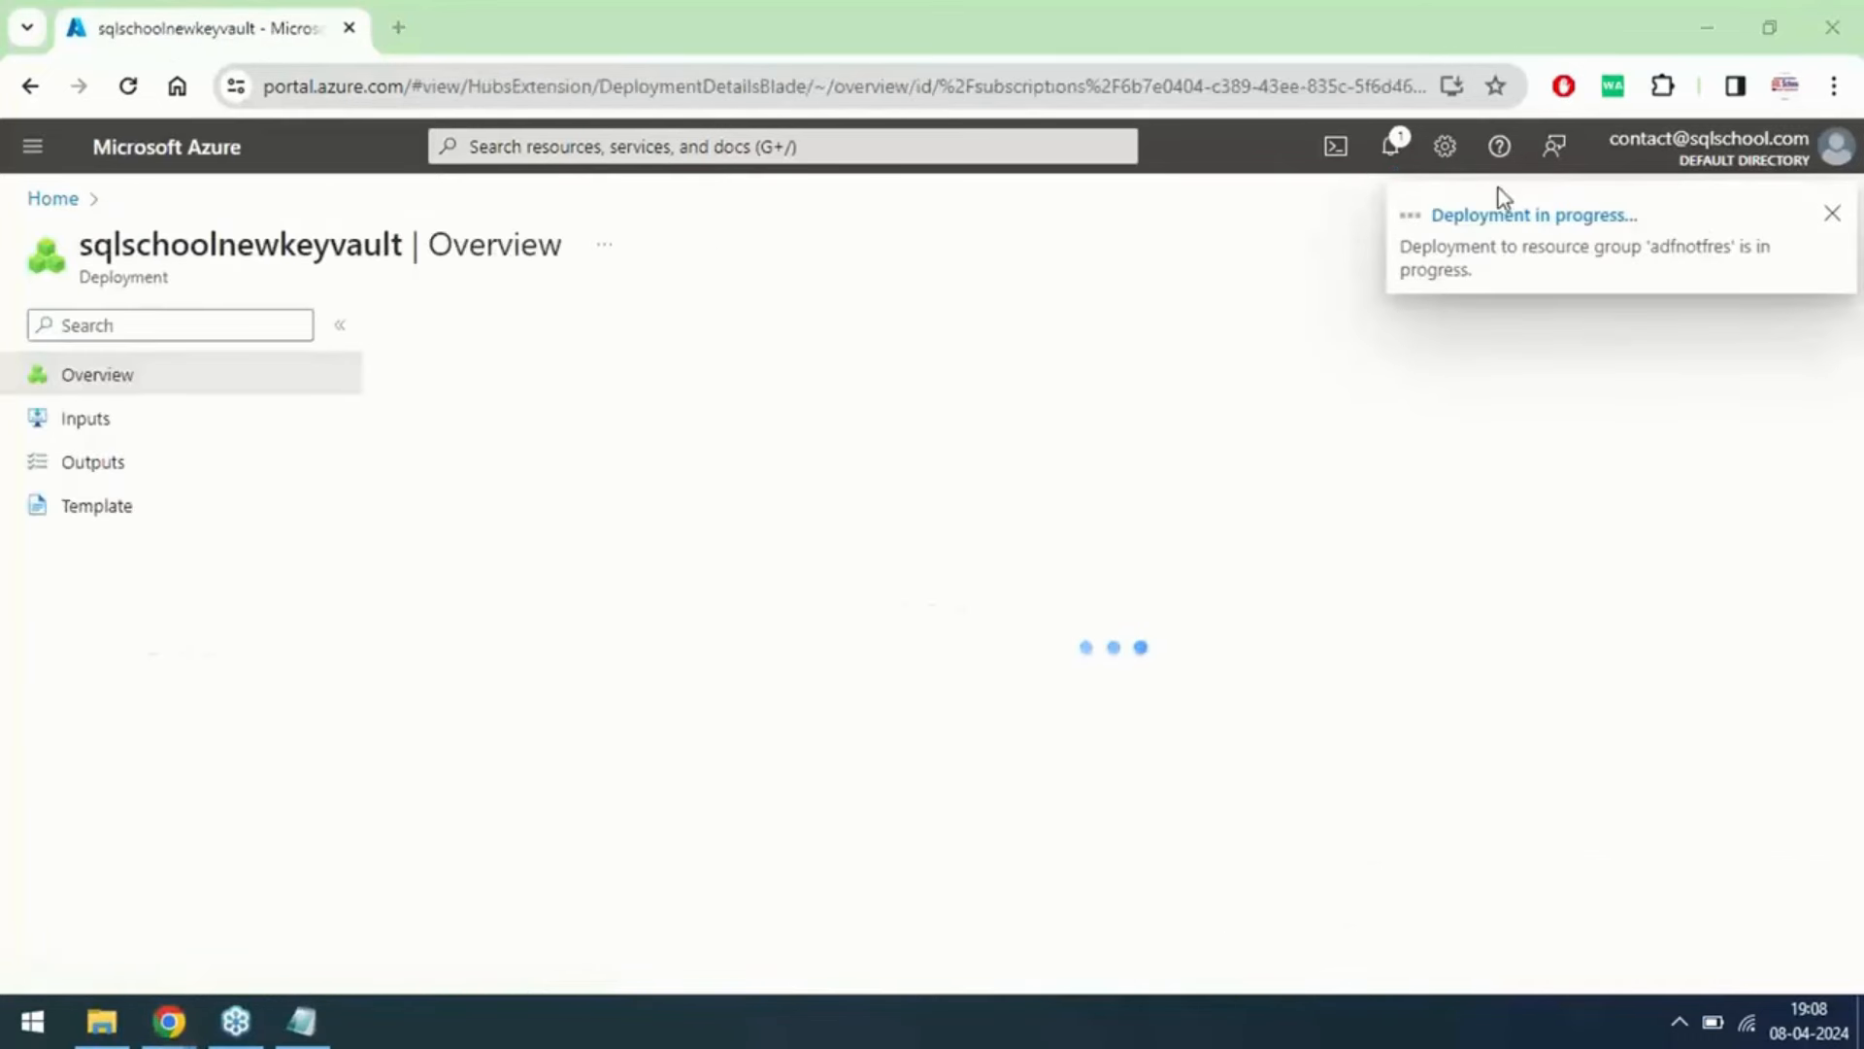
click(1502, 217)
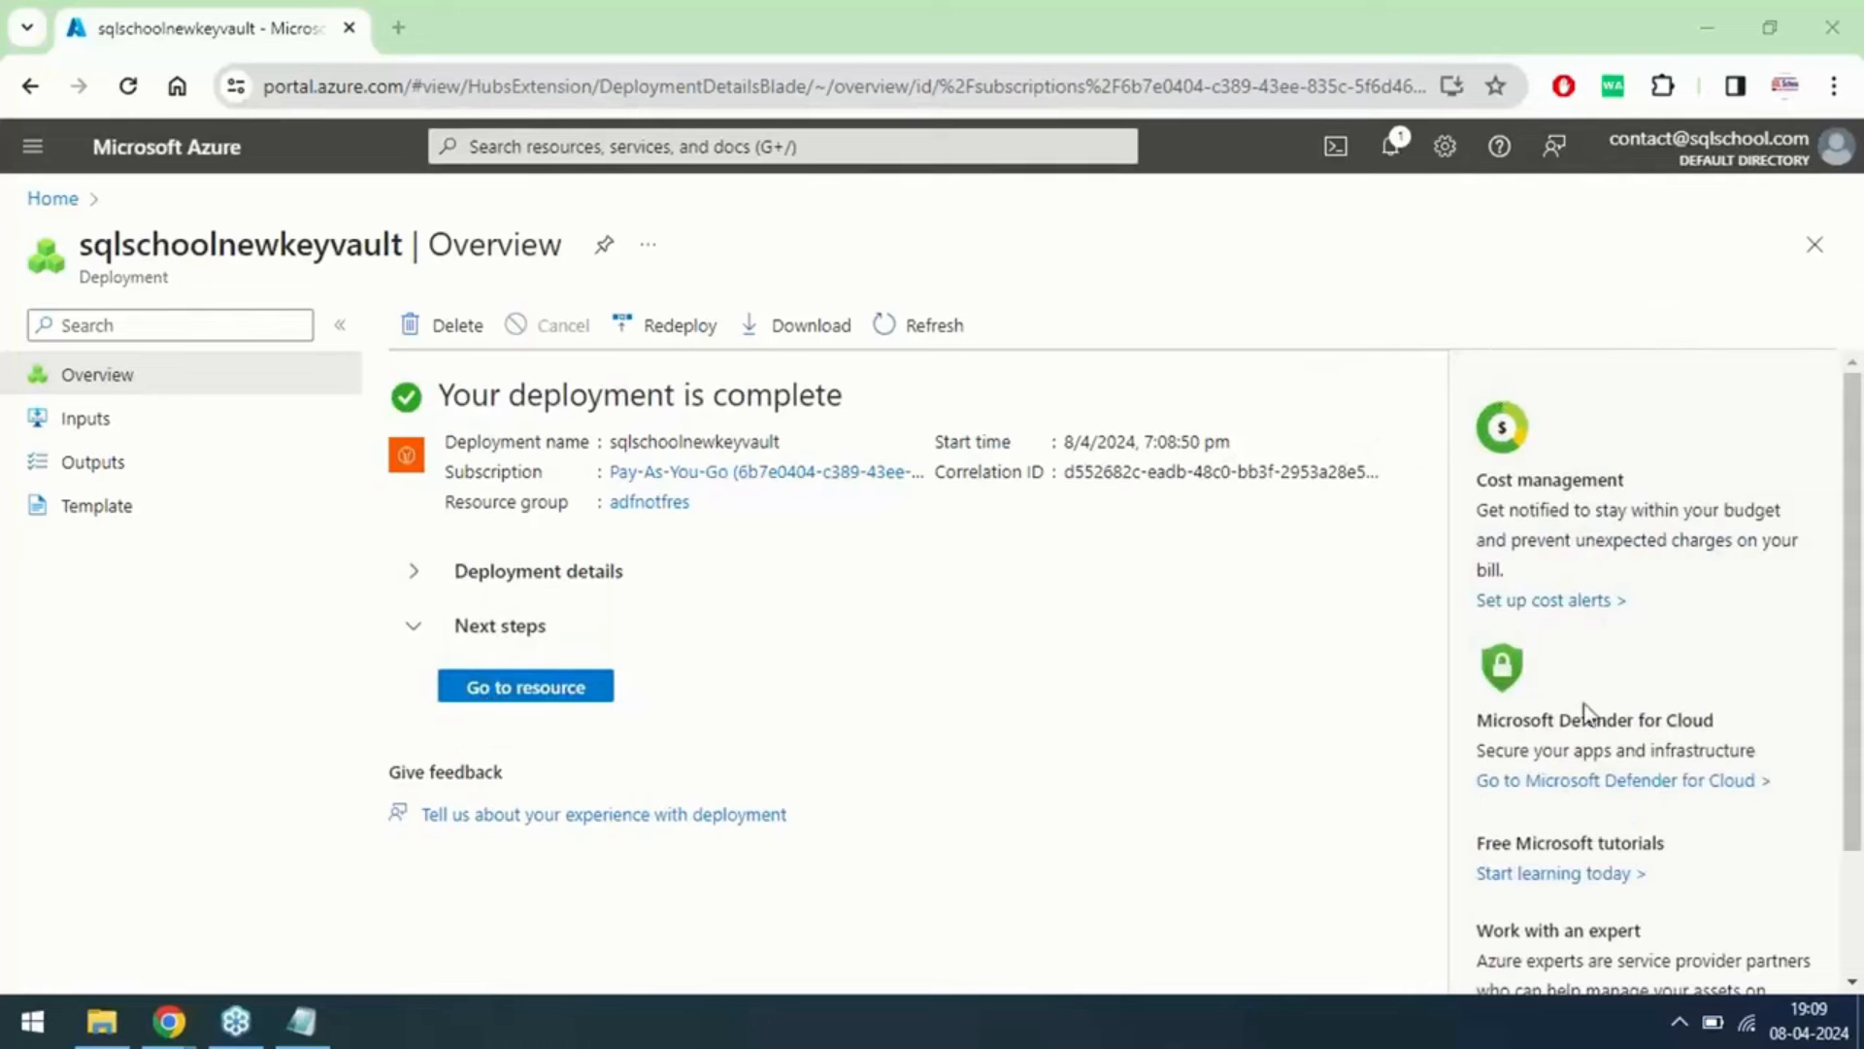
click(511, 691)
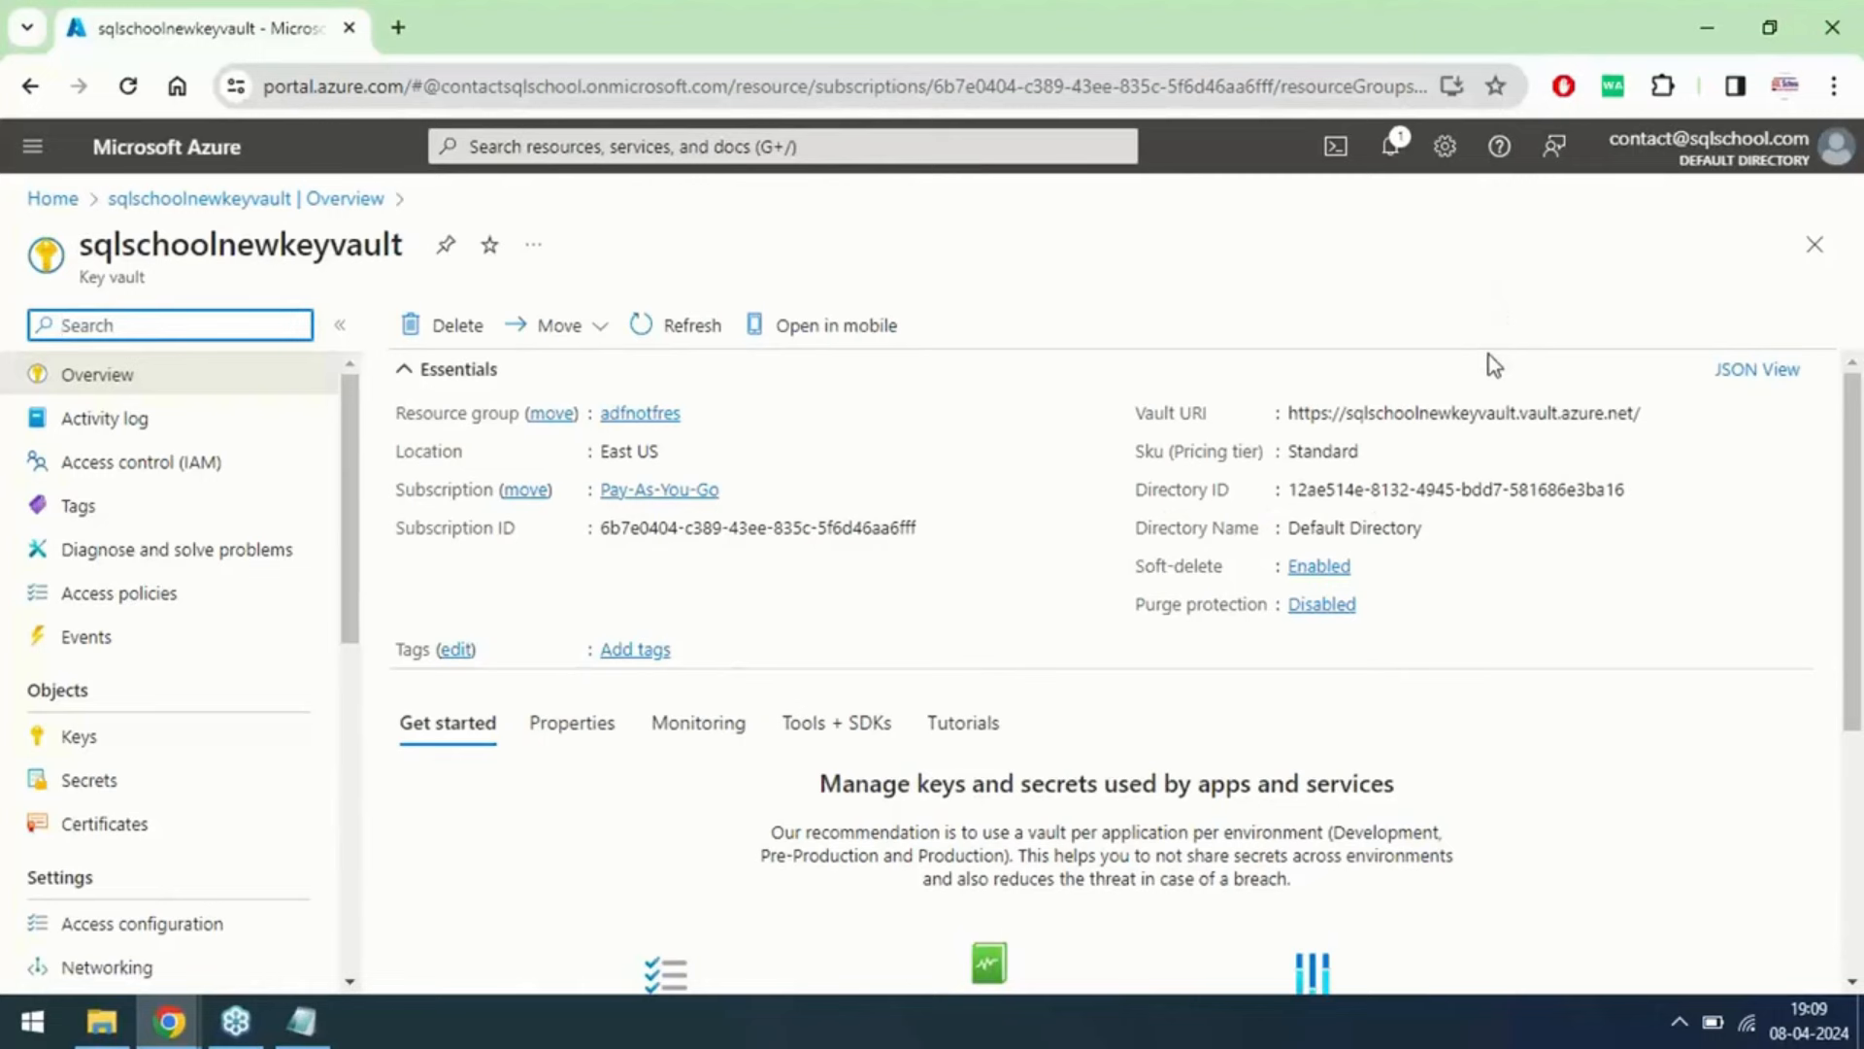
click(1852, 307)
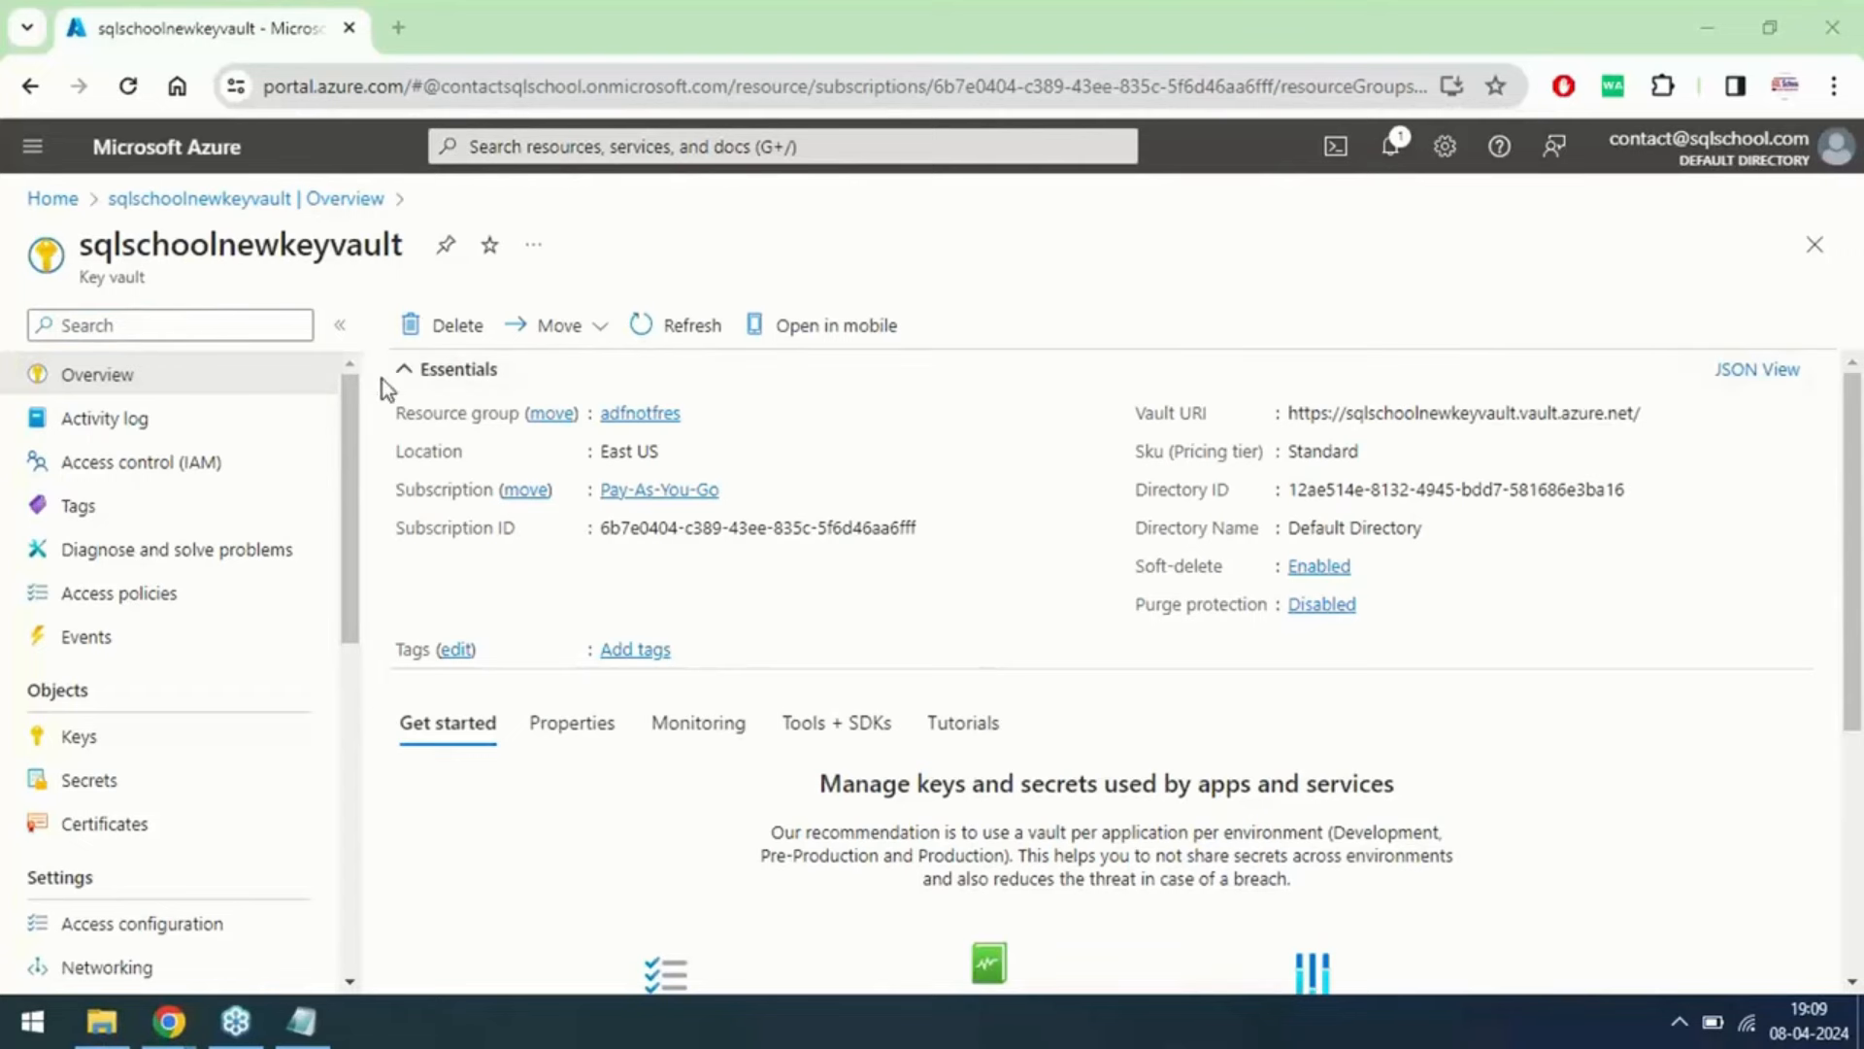
click(89, 742)
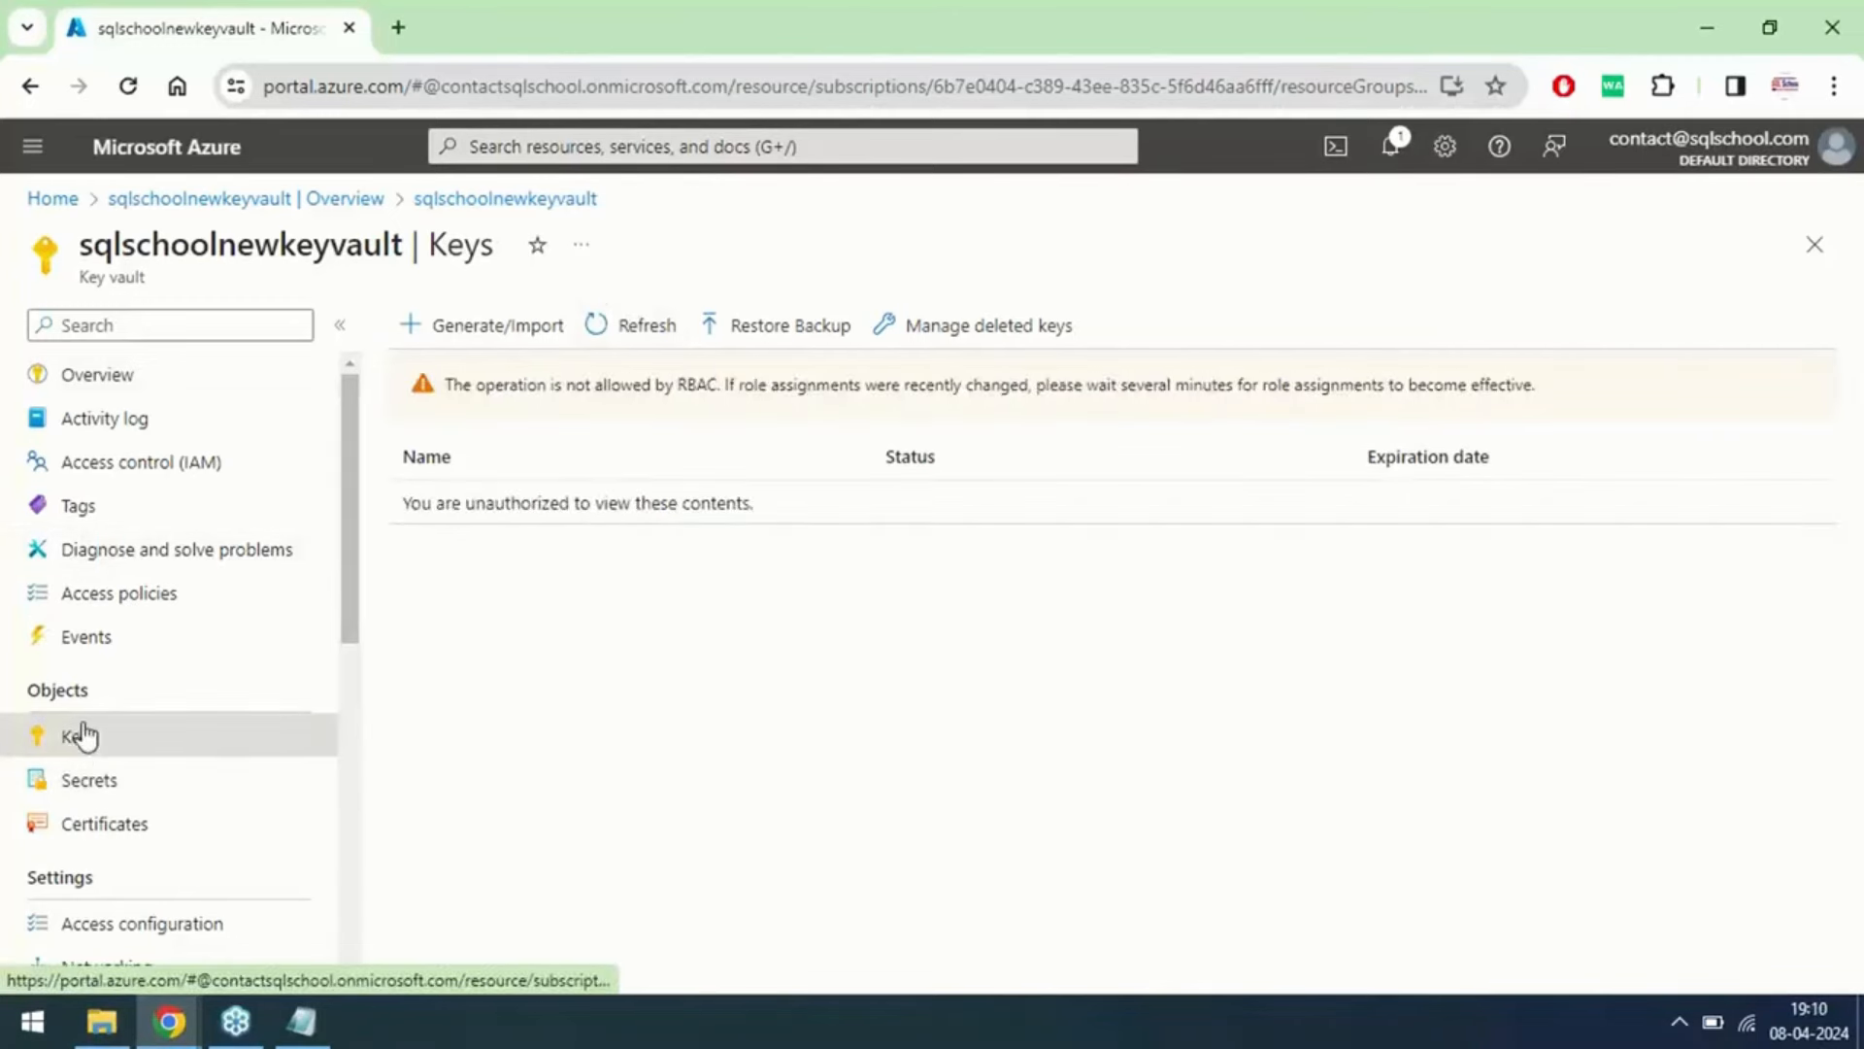
click(1456, 71)
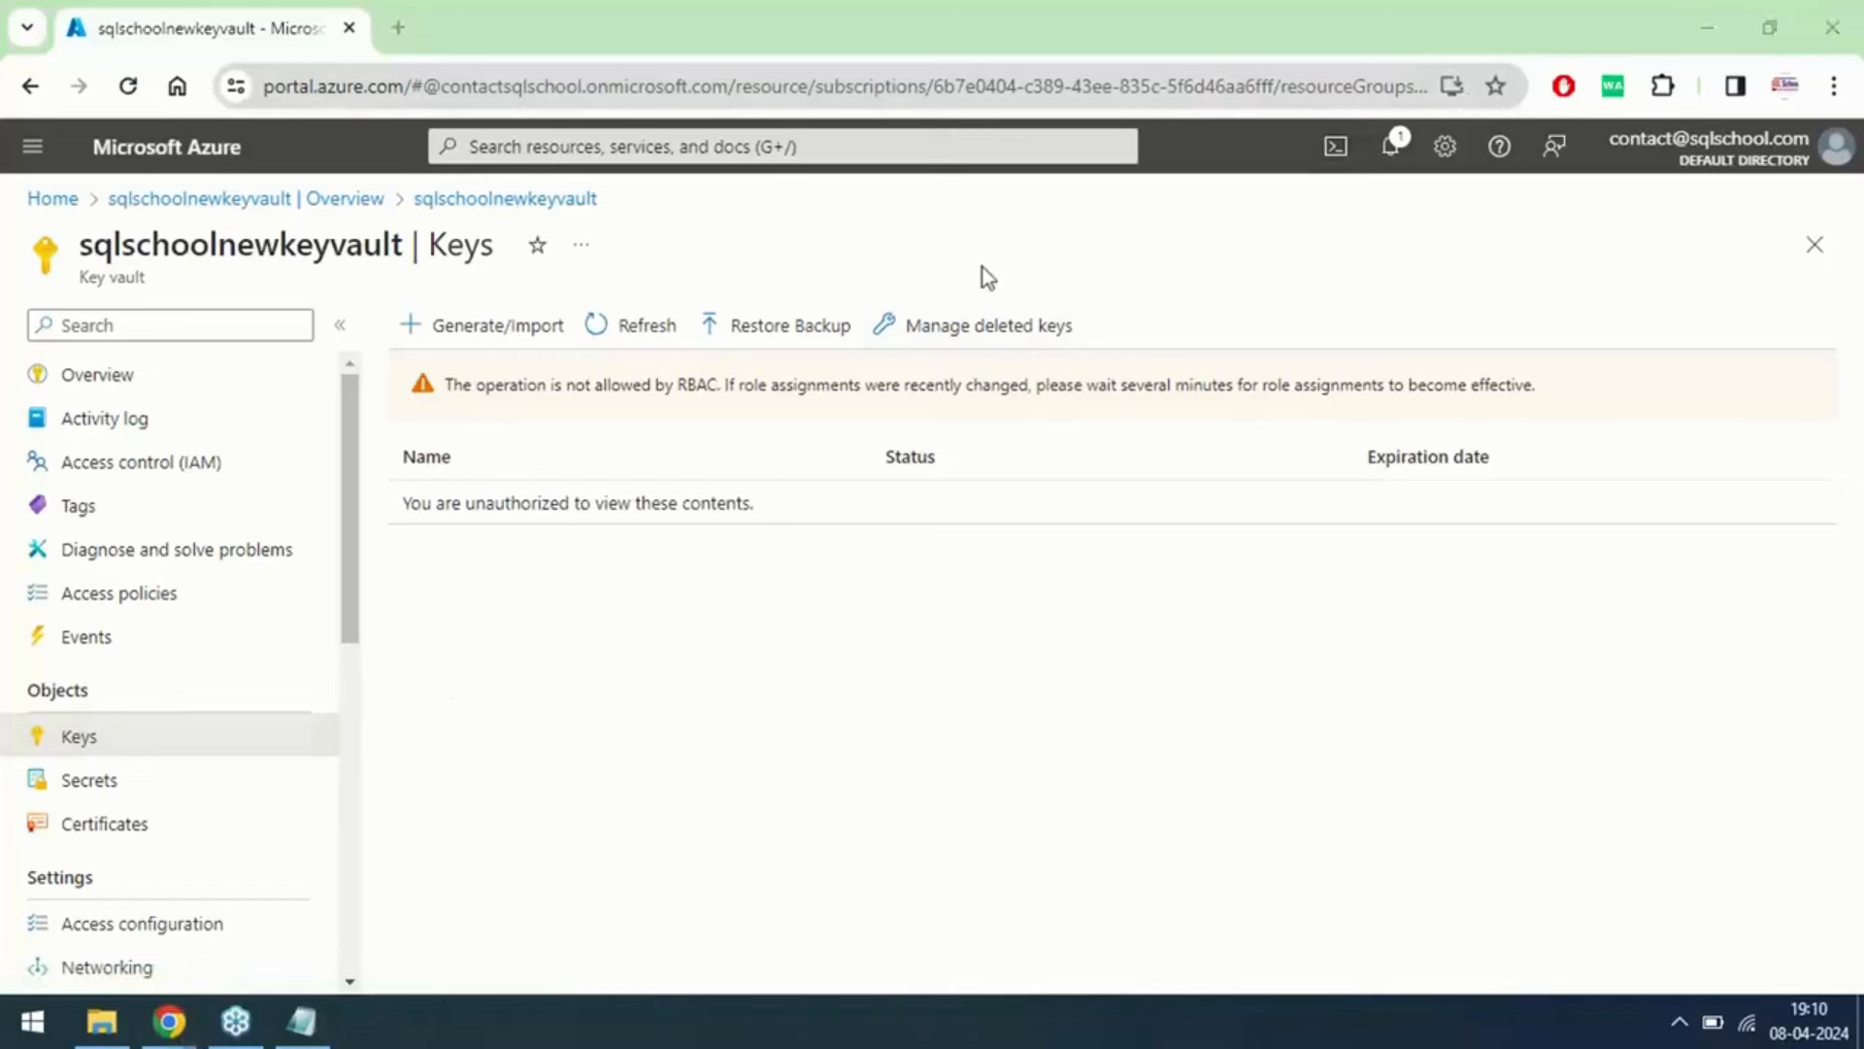
click(105, 756)
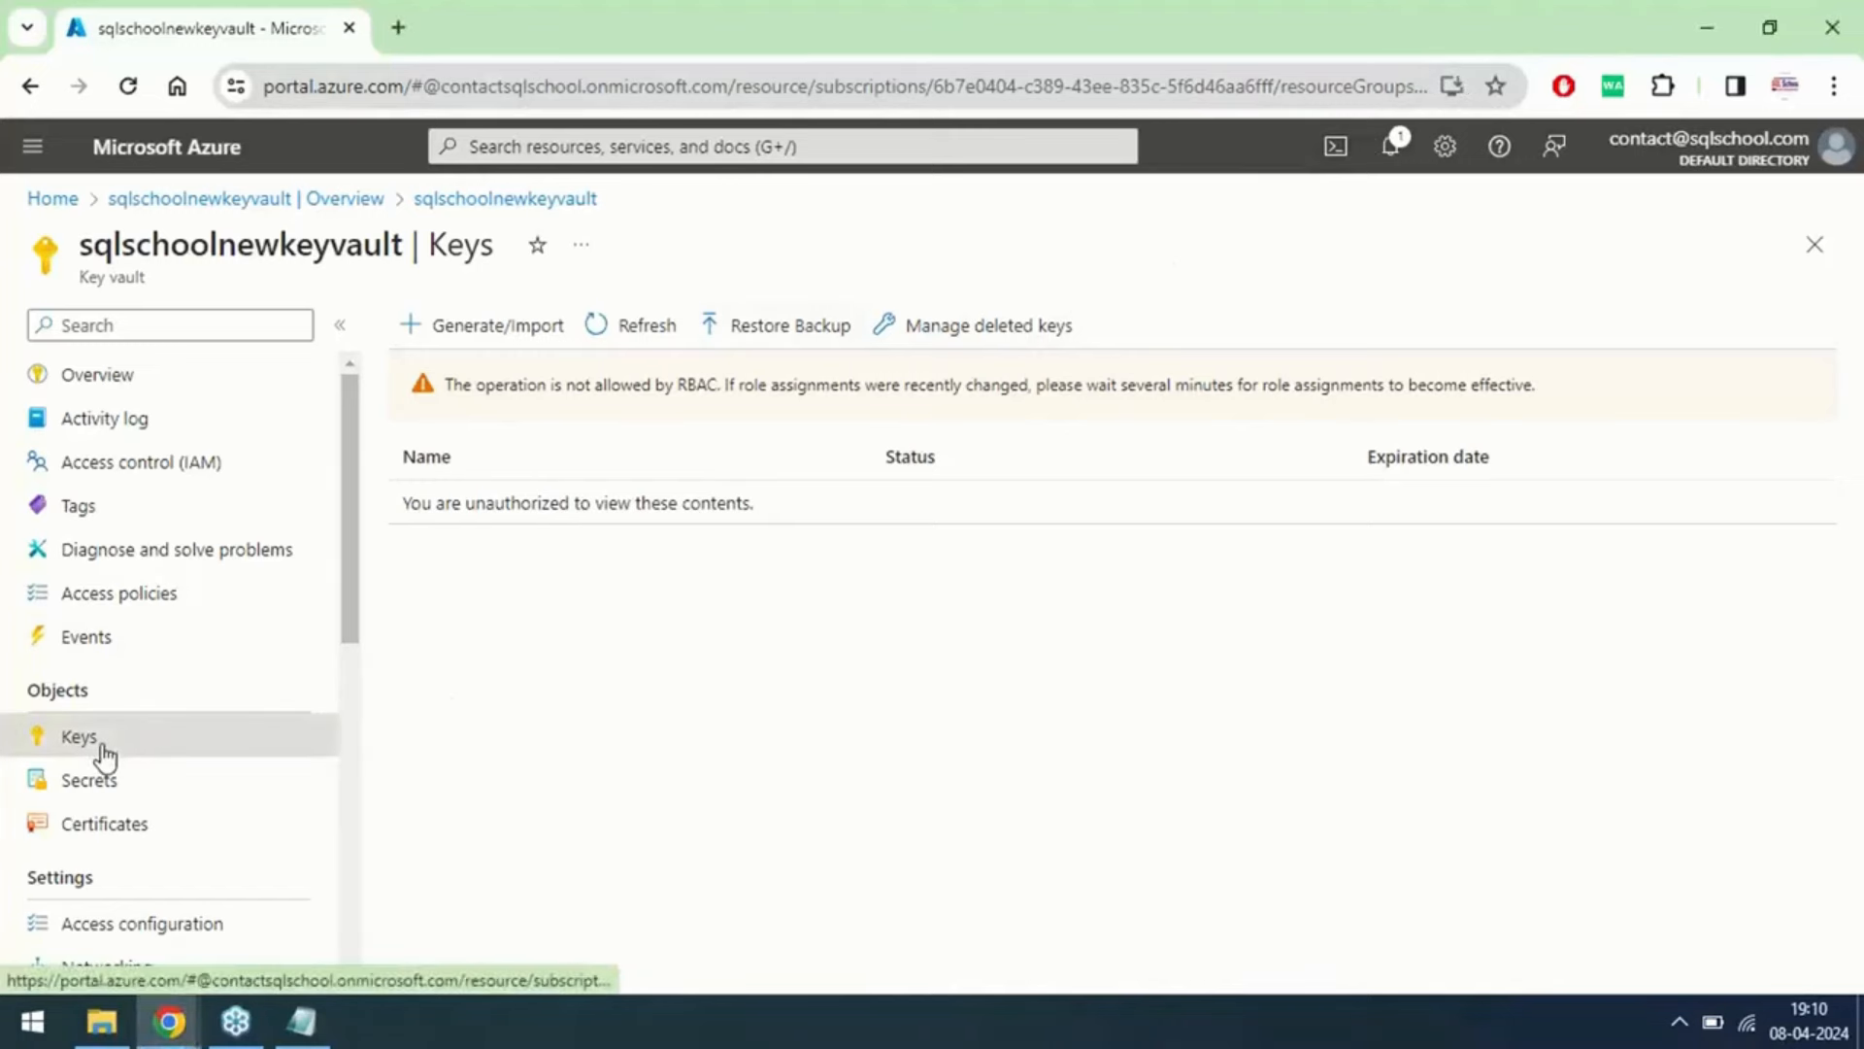
Step: Try to generate a key named key1 in the vault, keeping the default RSA type and 2048 key size
click(510, 330)
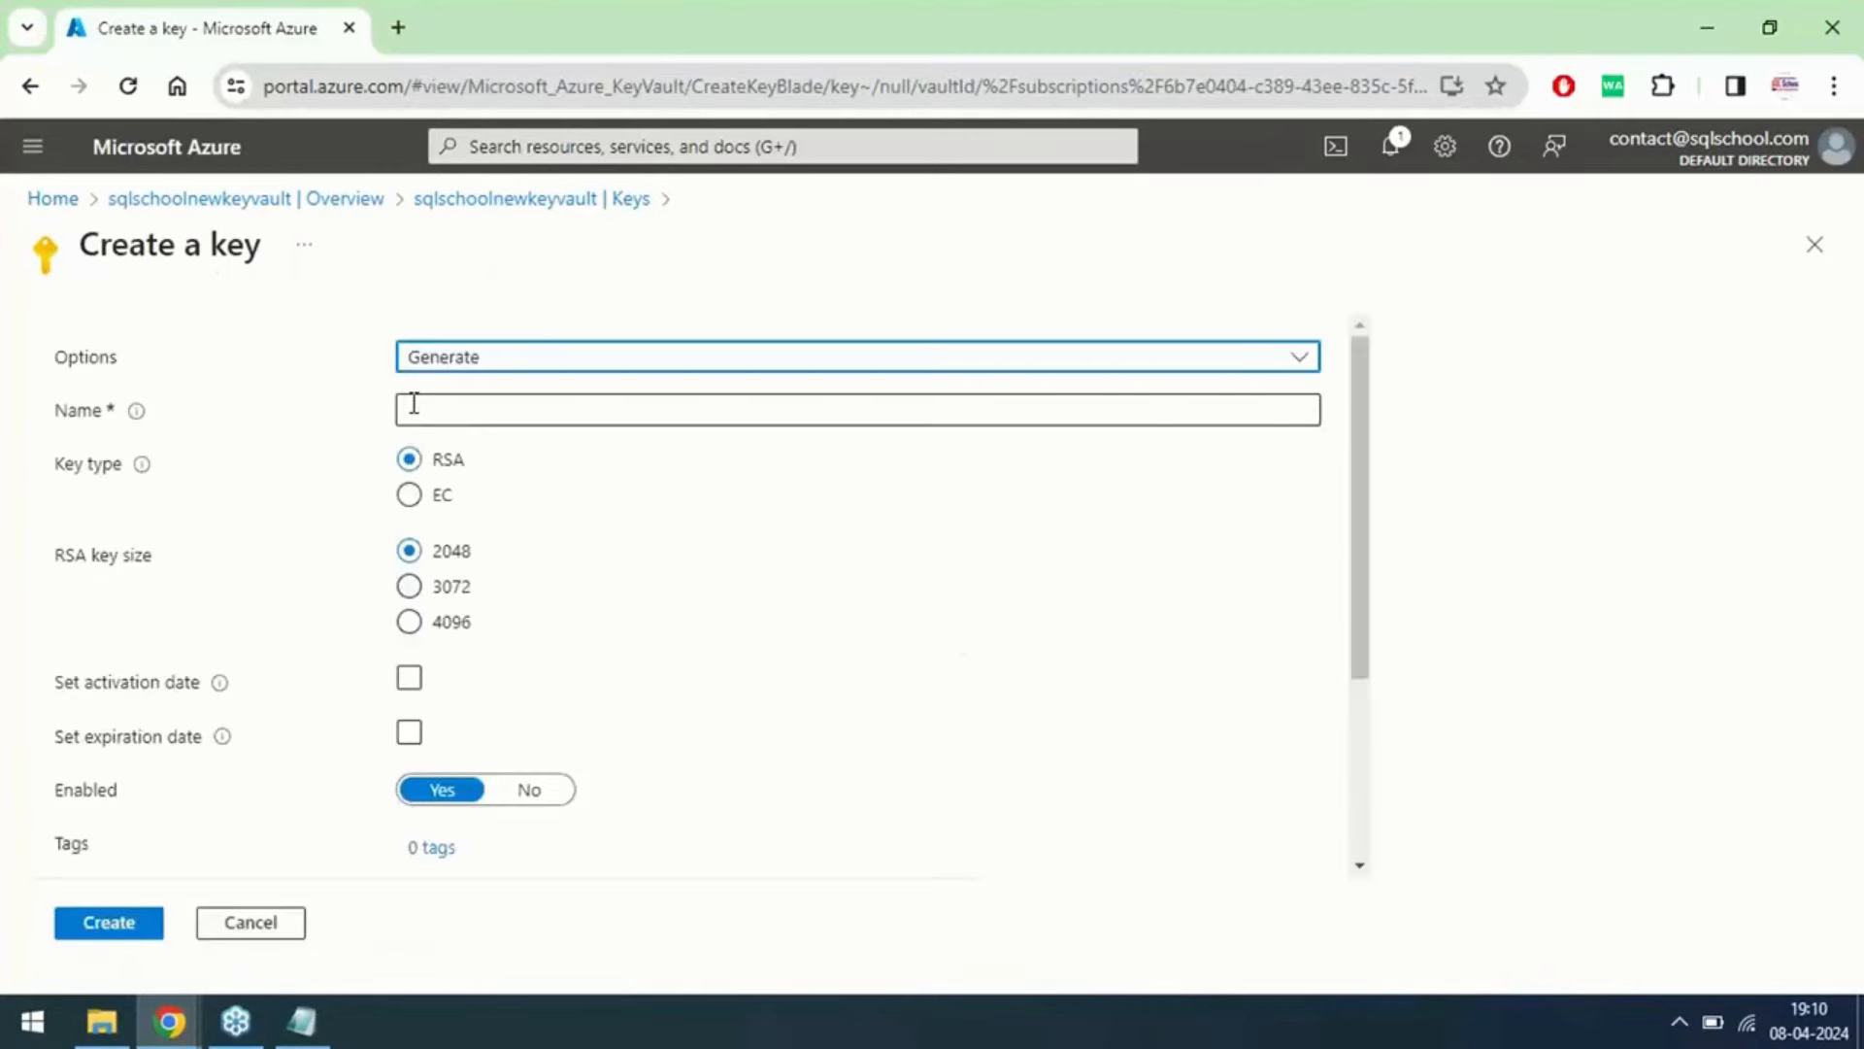
click(456, 410)
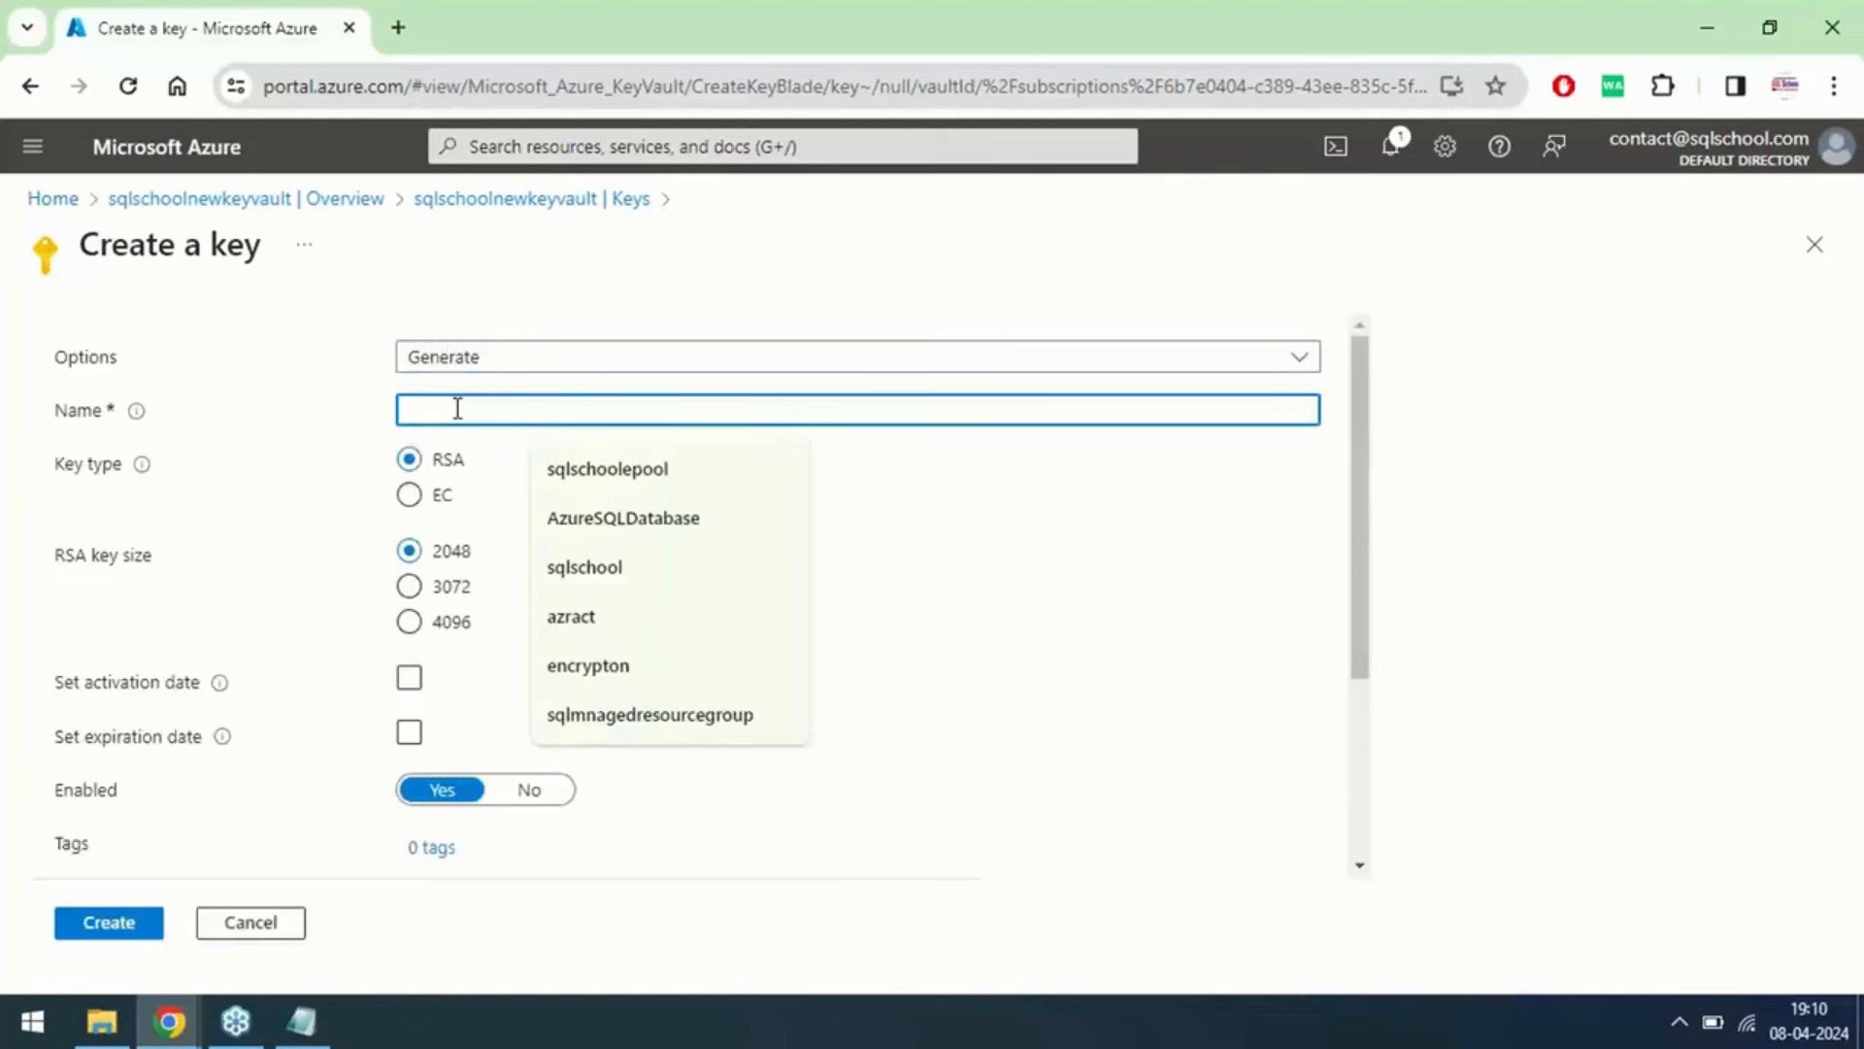
text(key)
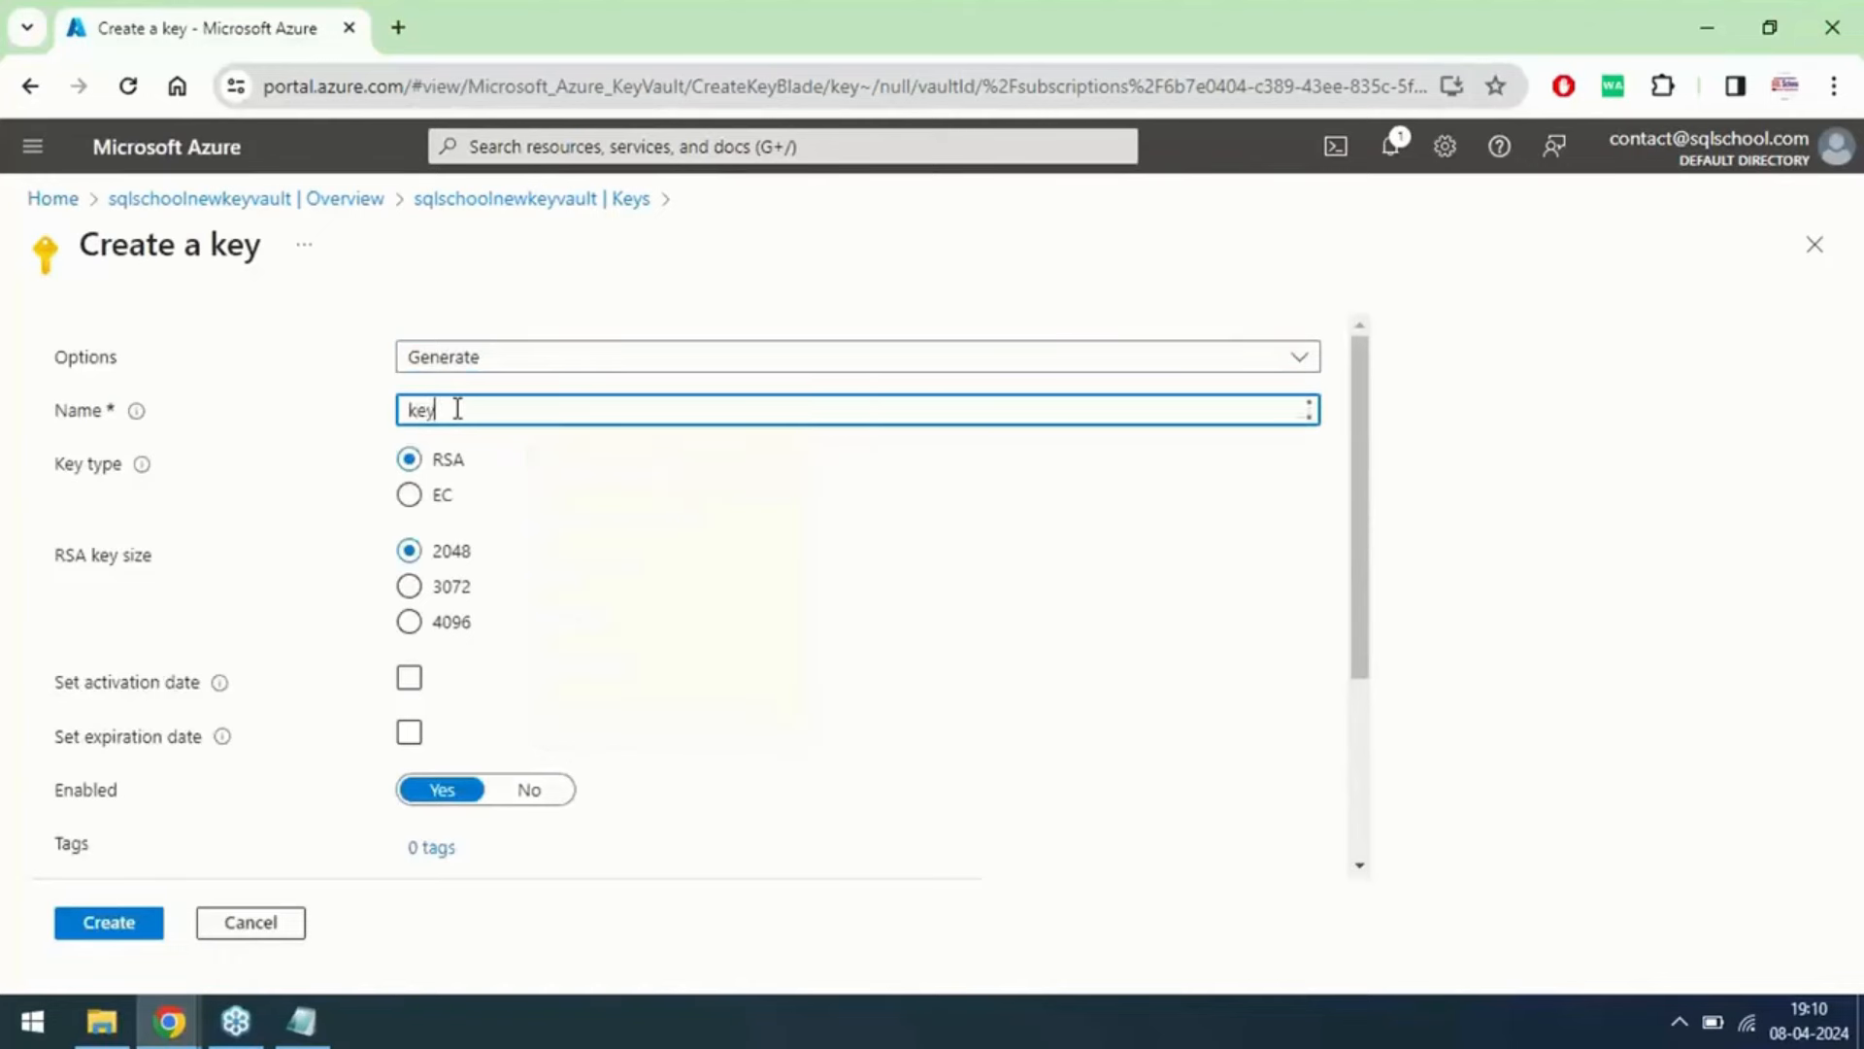
text(1)
click(520, 292)
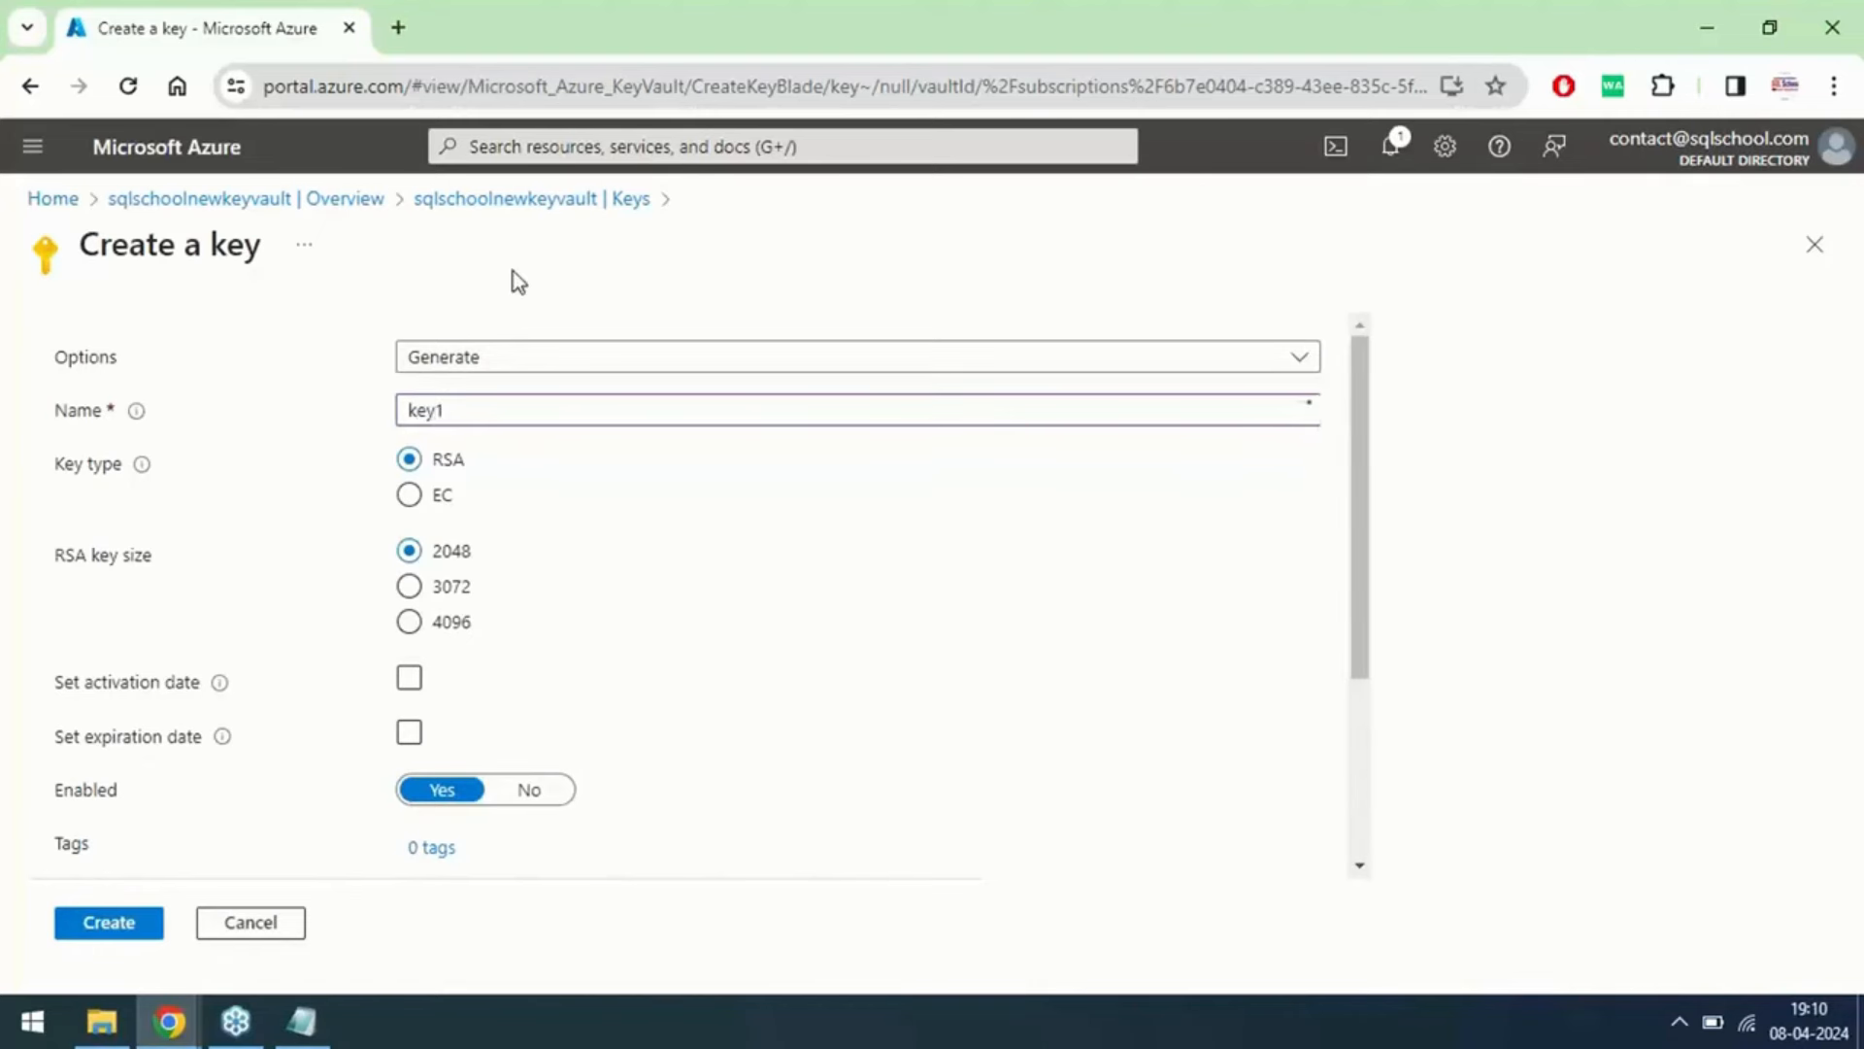
click(114, 932)
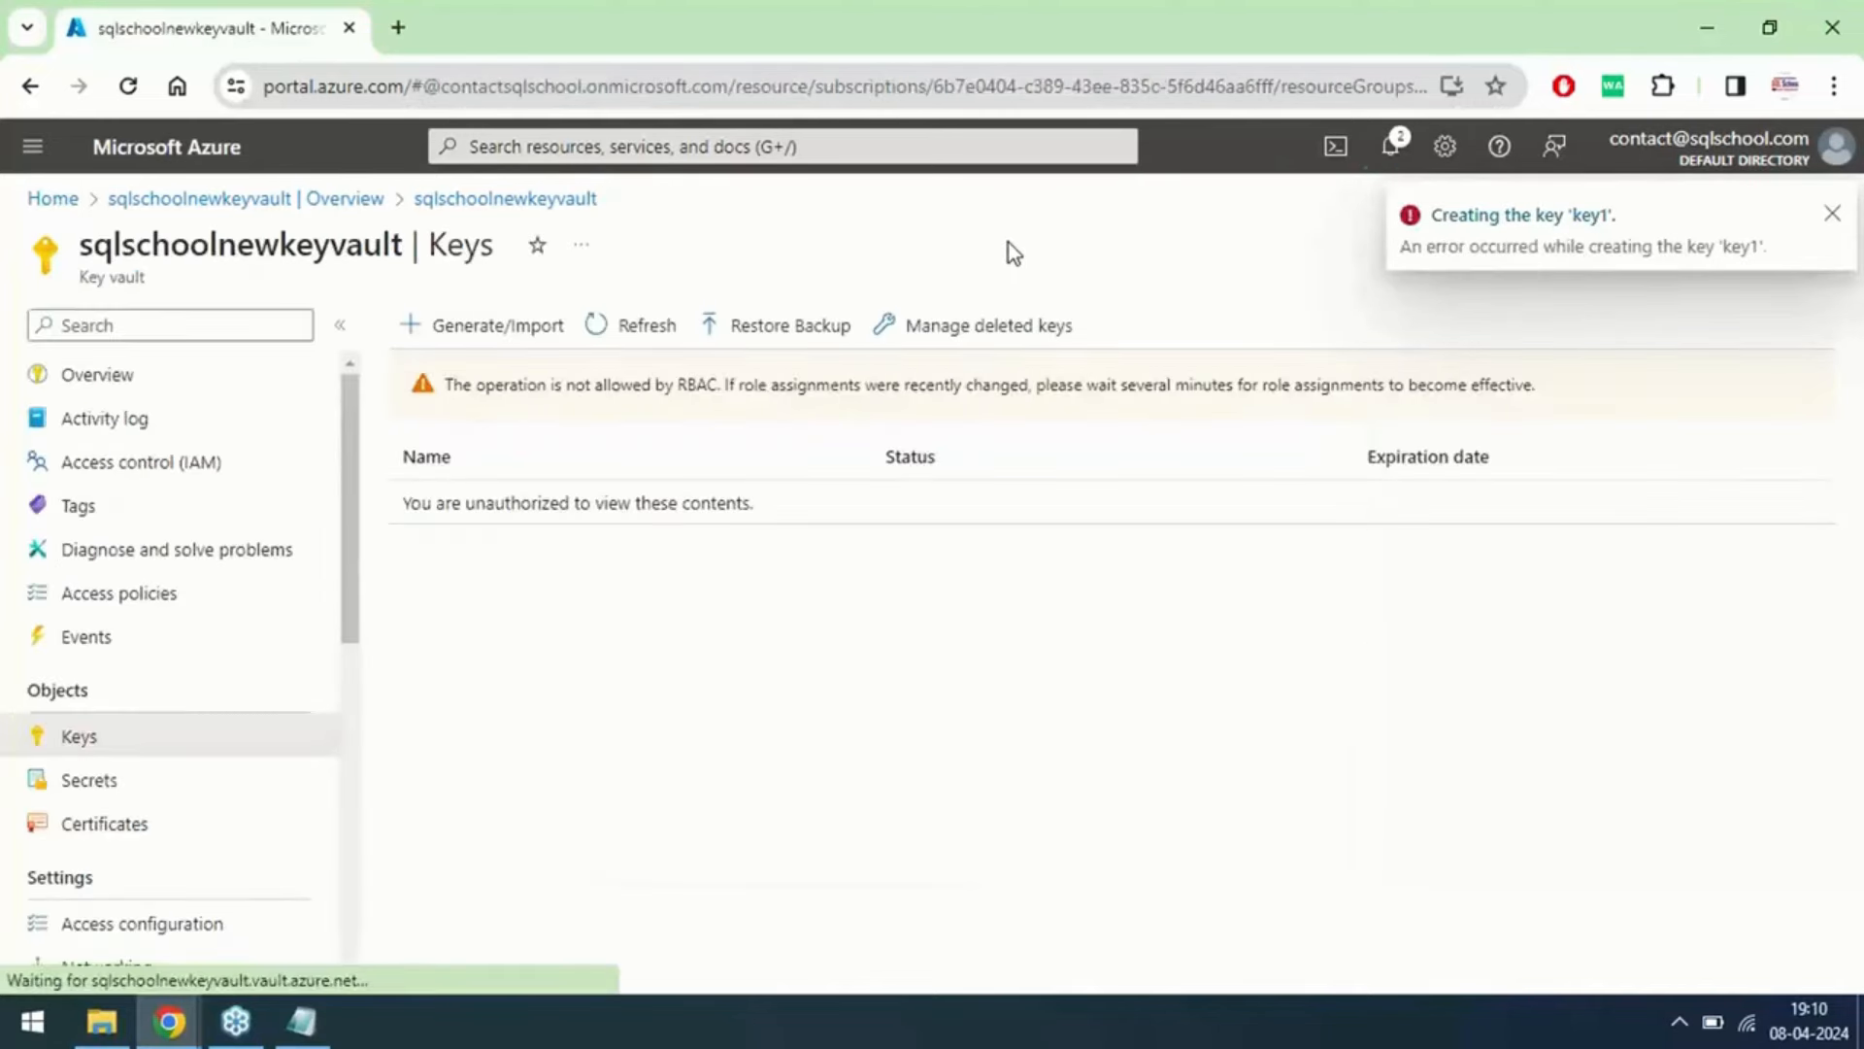
Step: Open the error details for the key1 creation and examine the error message and raw error text
click(1548, 219)
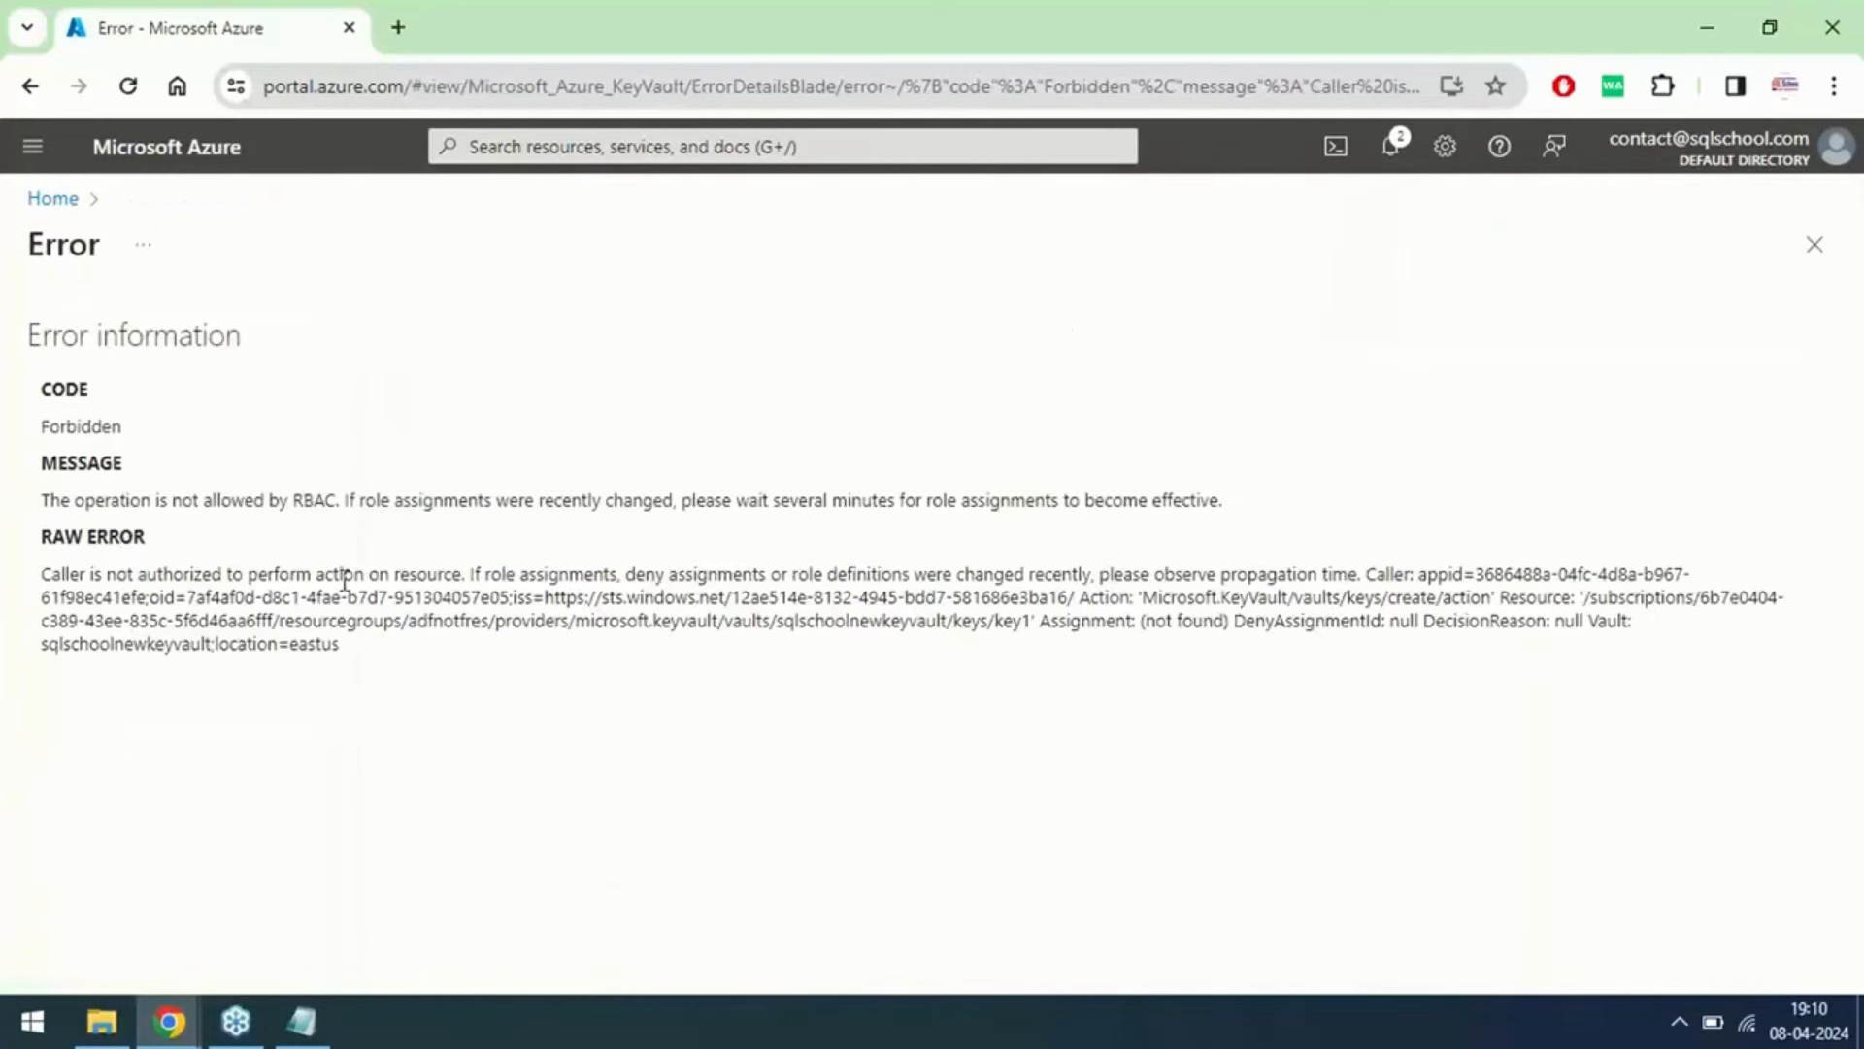
drag(50, 500, 313, 507)
double_click(313, 501)
triple_click(324, 497)
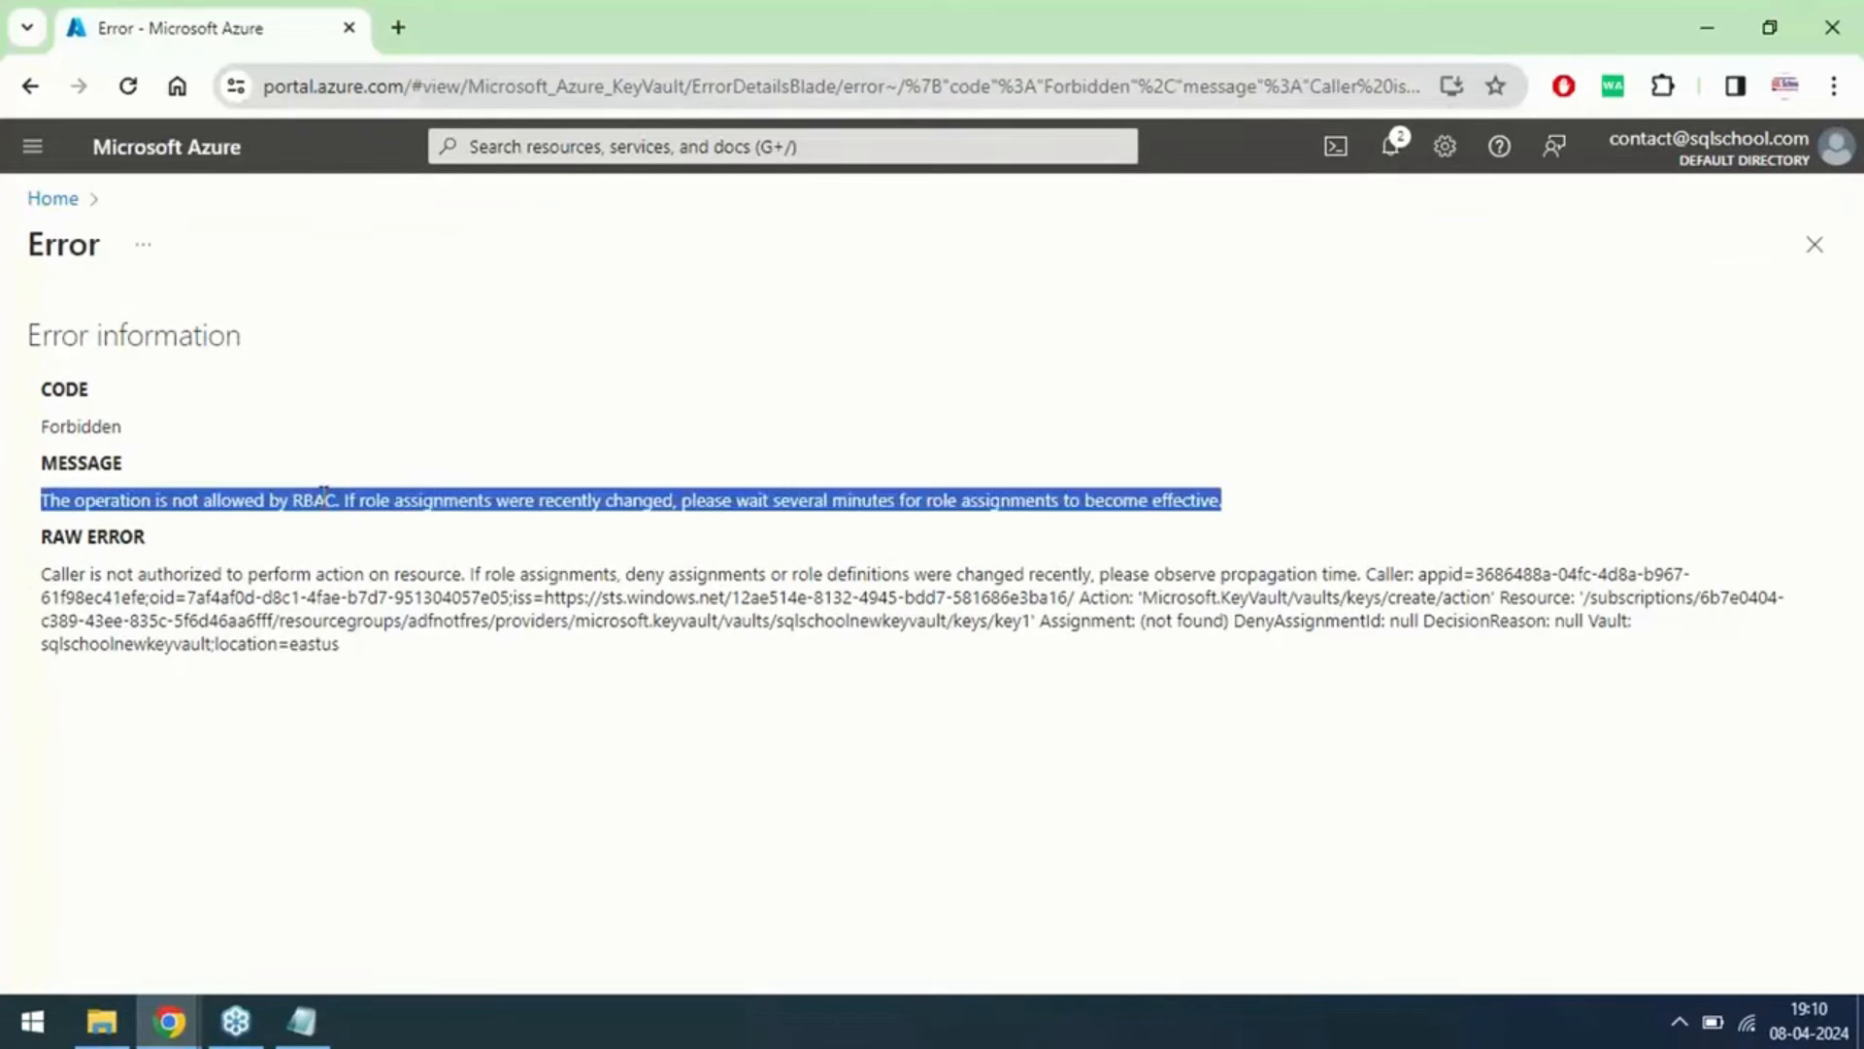
double_click(315, 501)
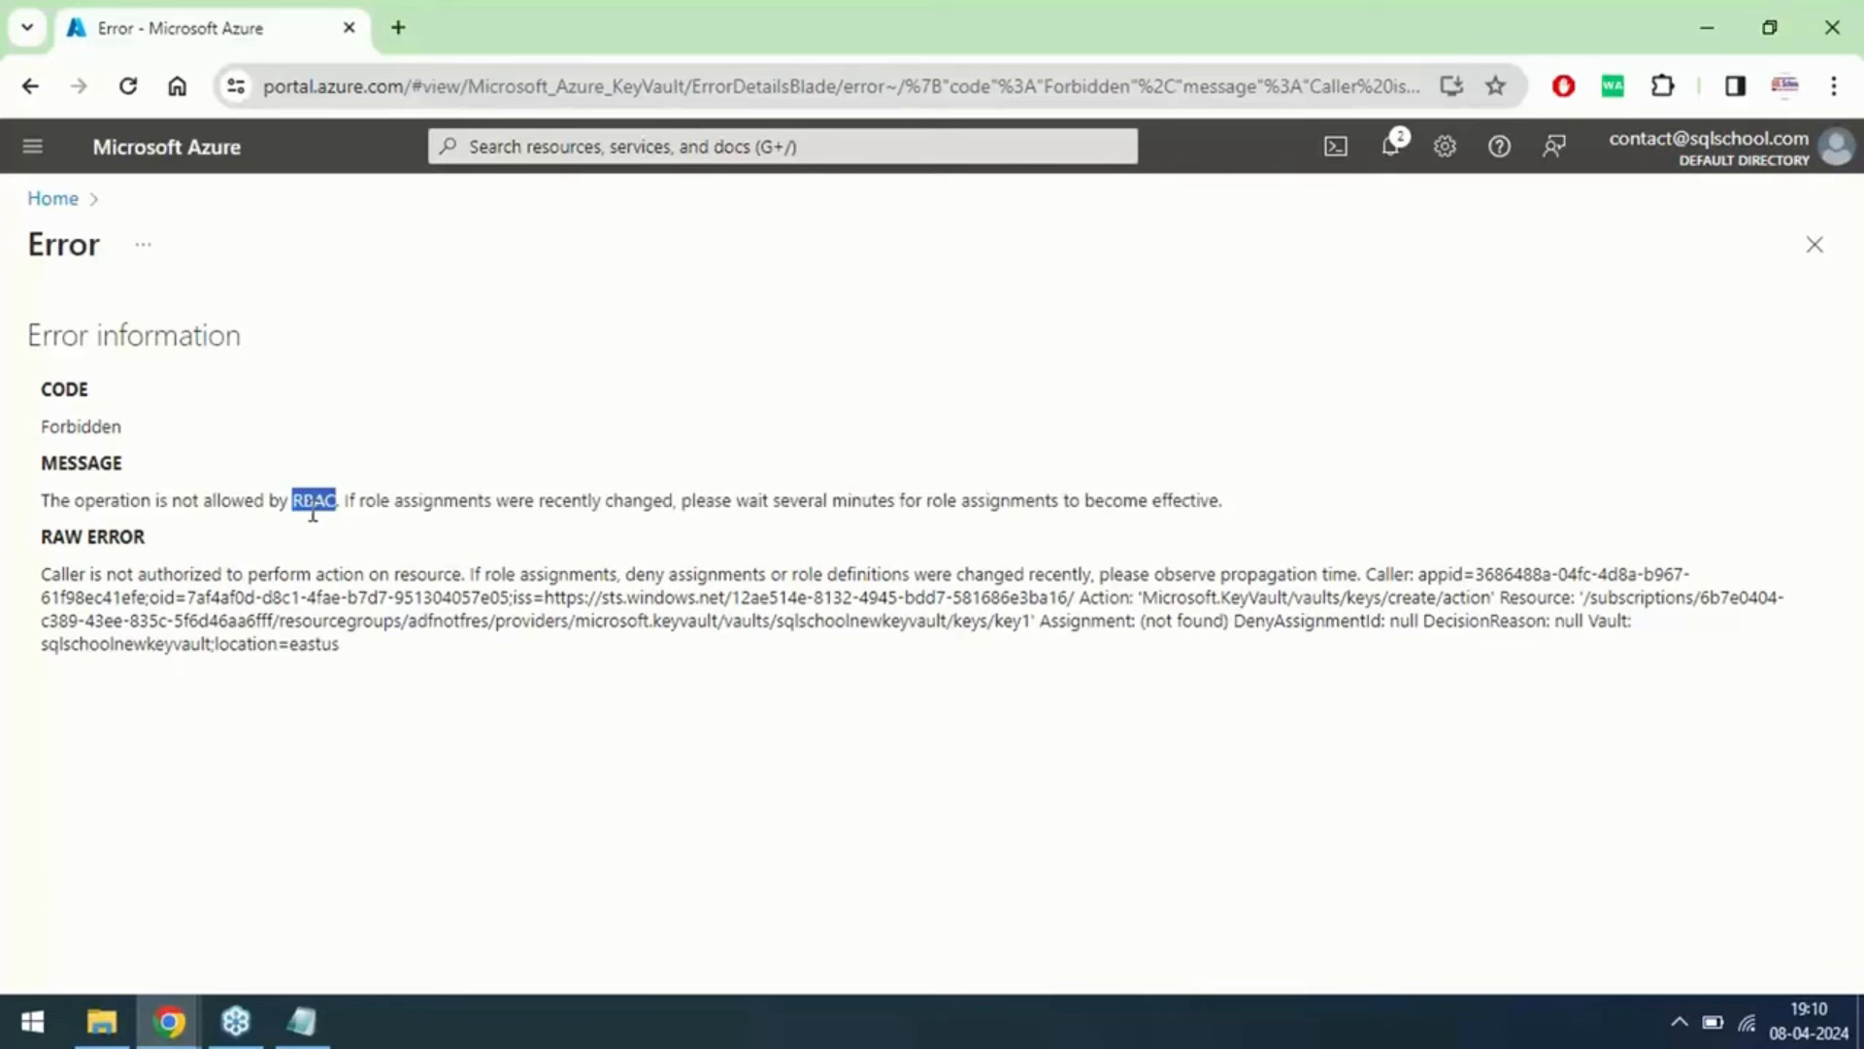
drag(41, 575, 450, 576)
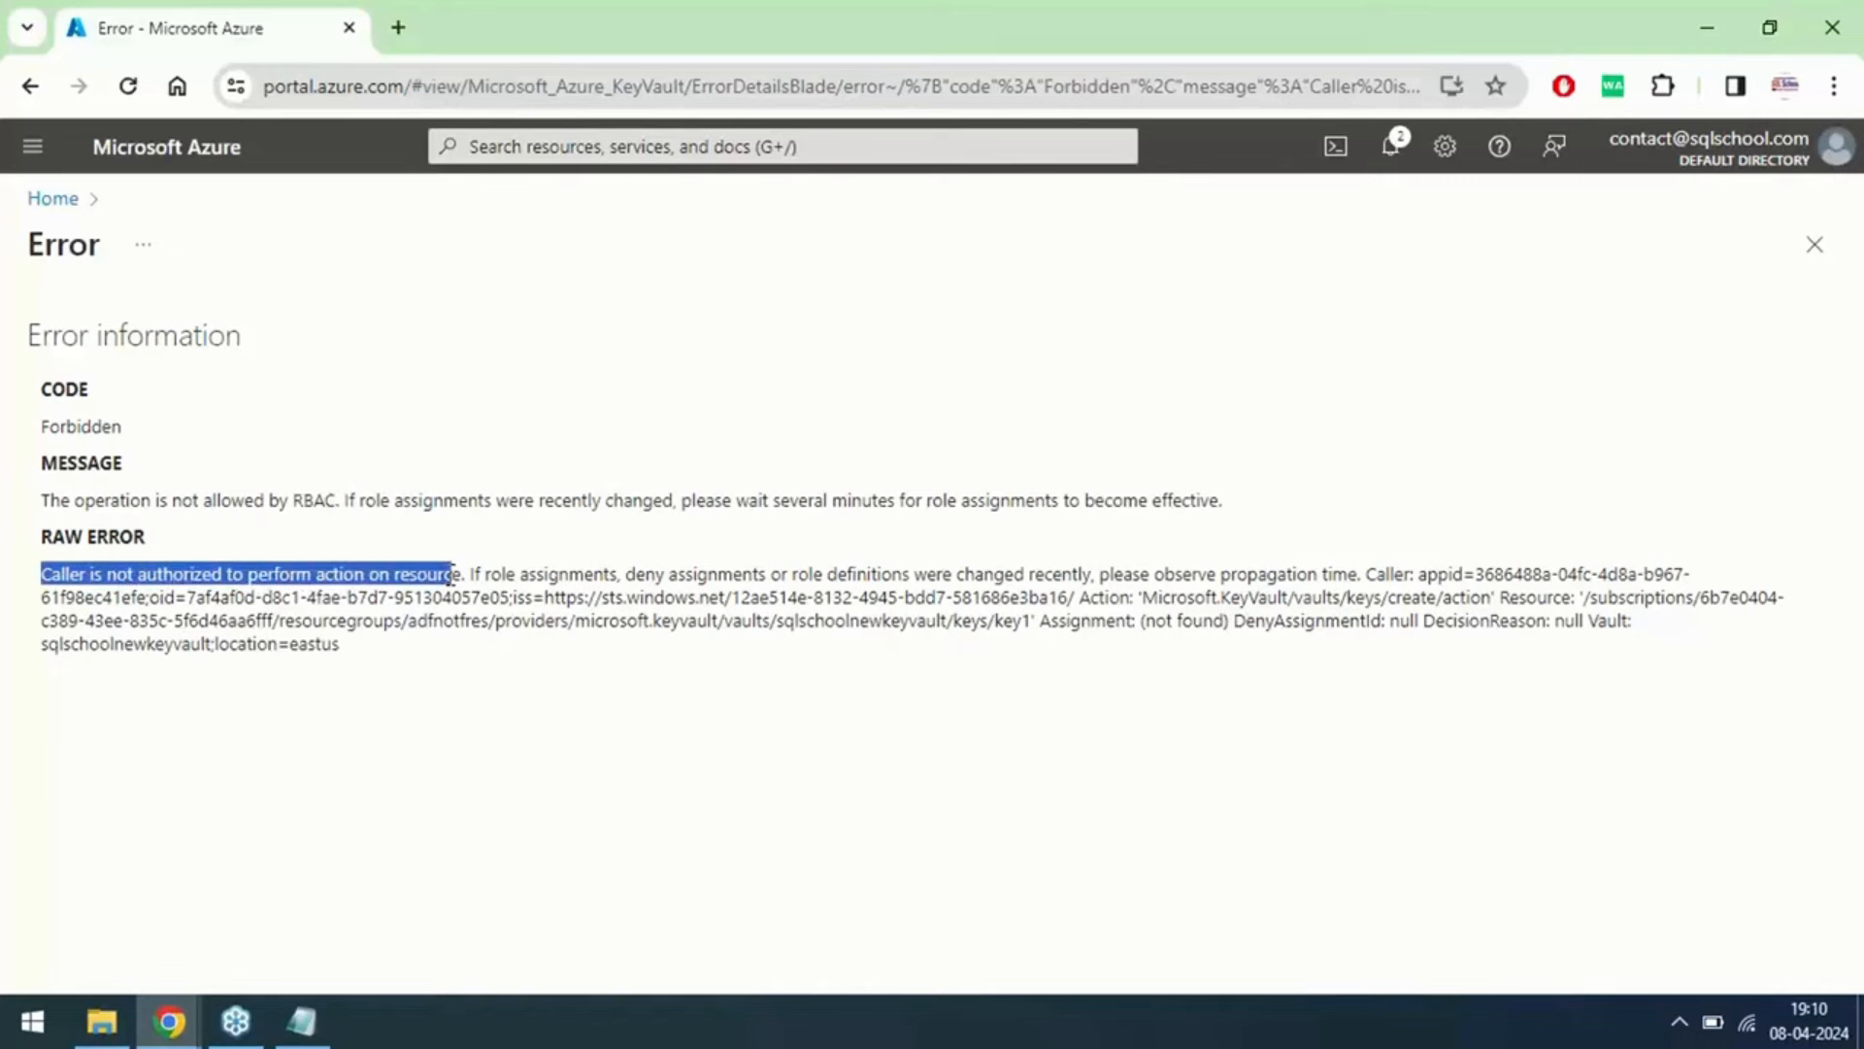
click(508, 590)
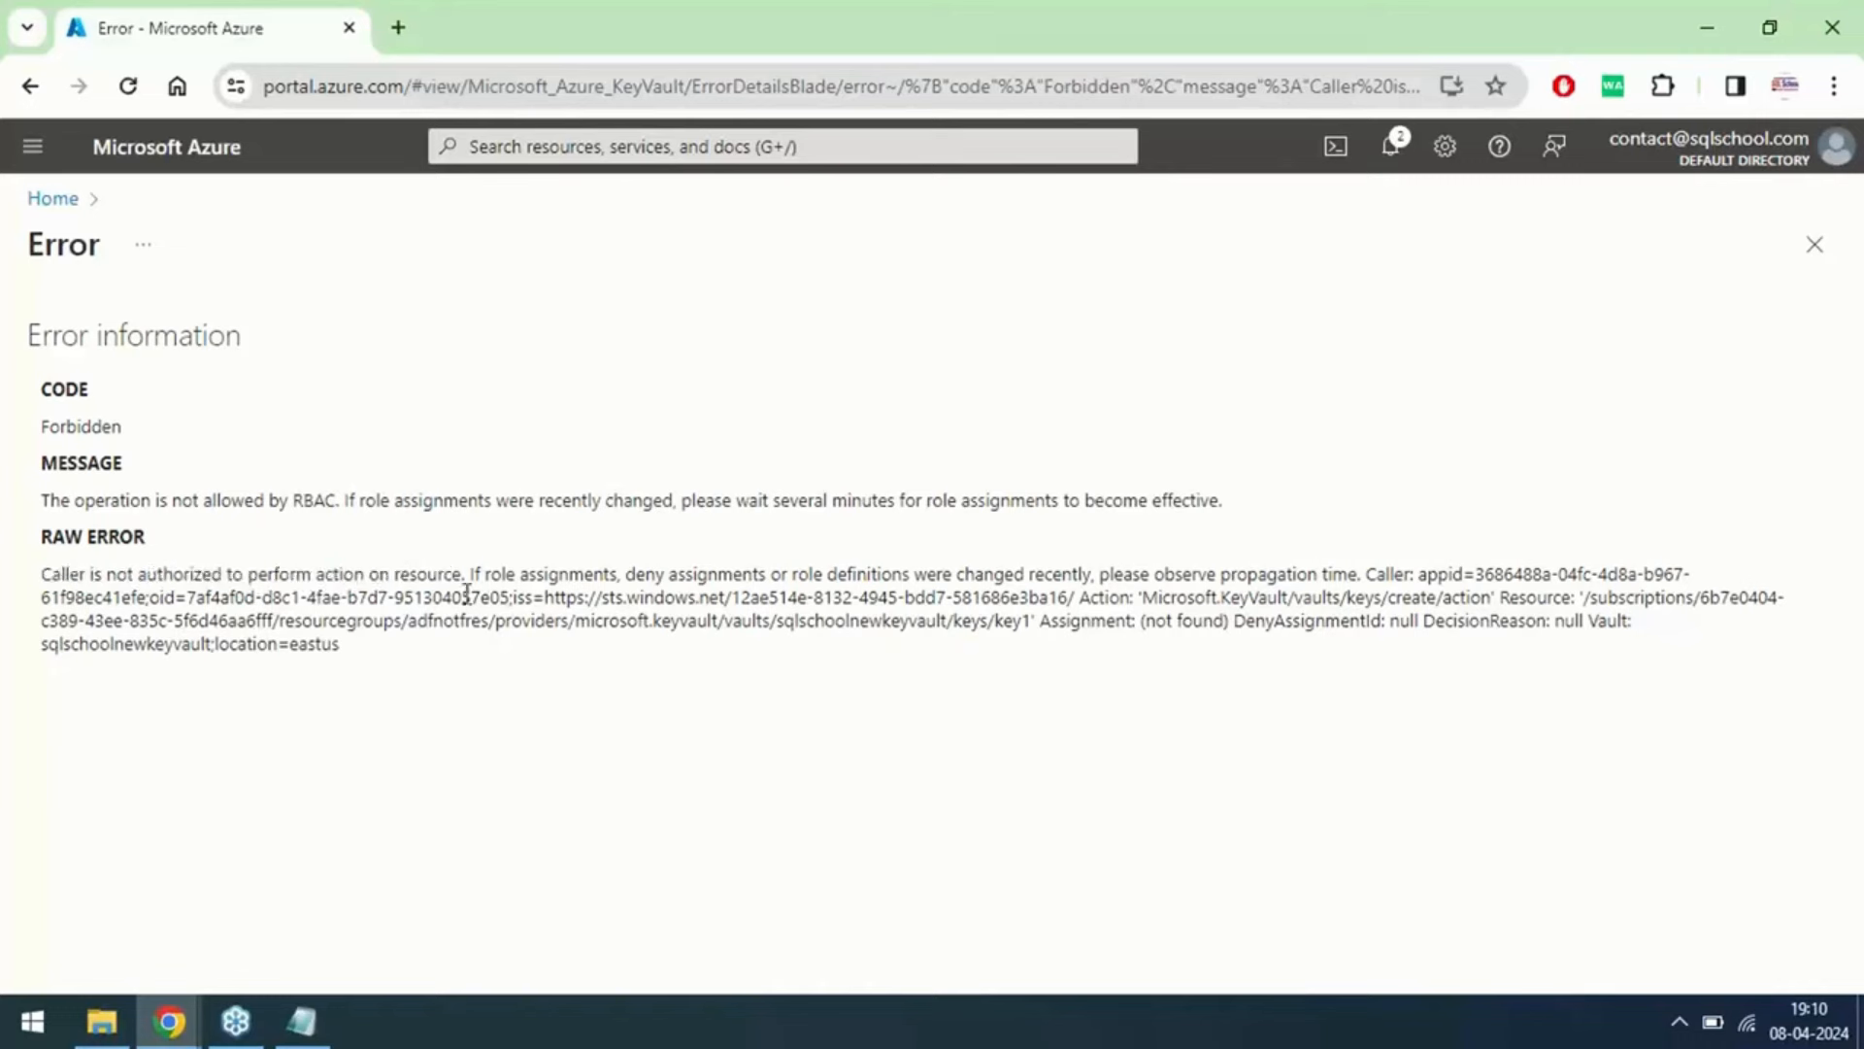
double_click(64, 574)
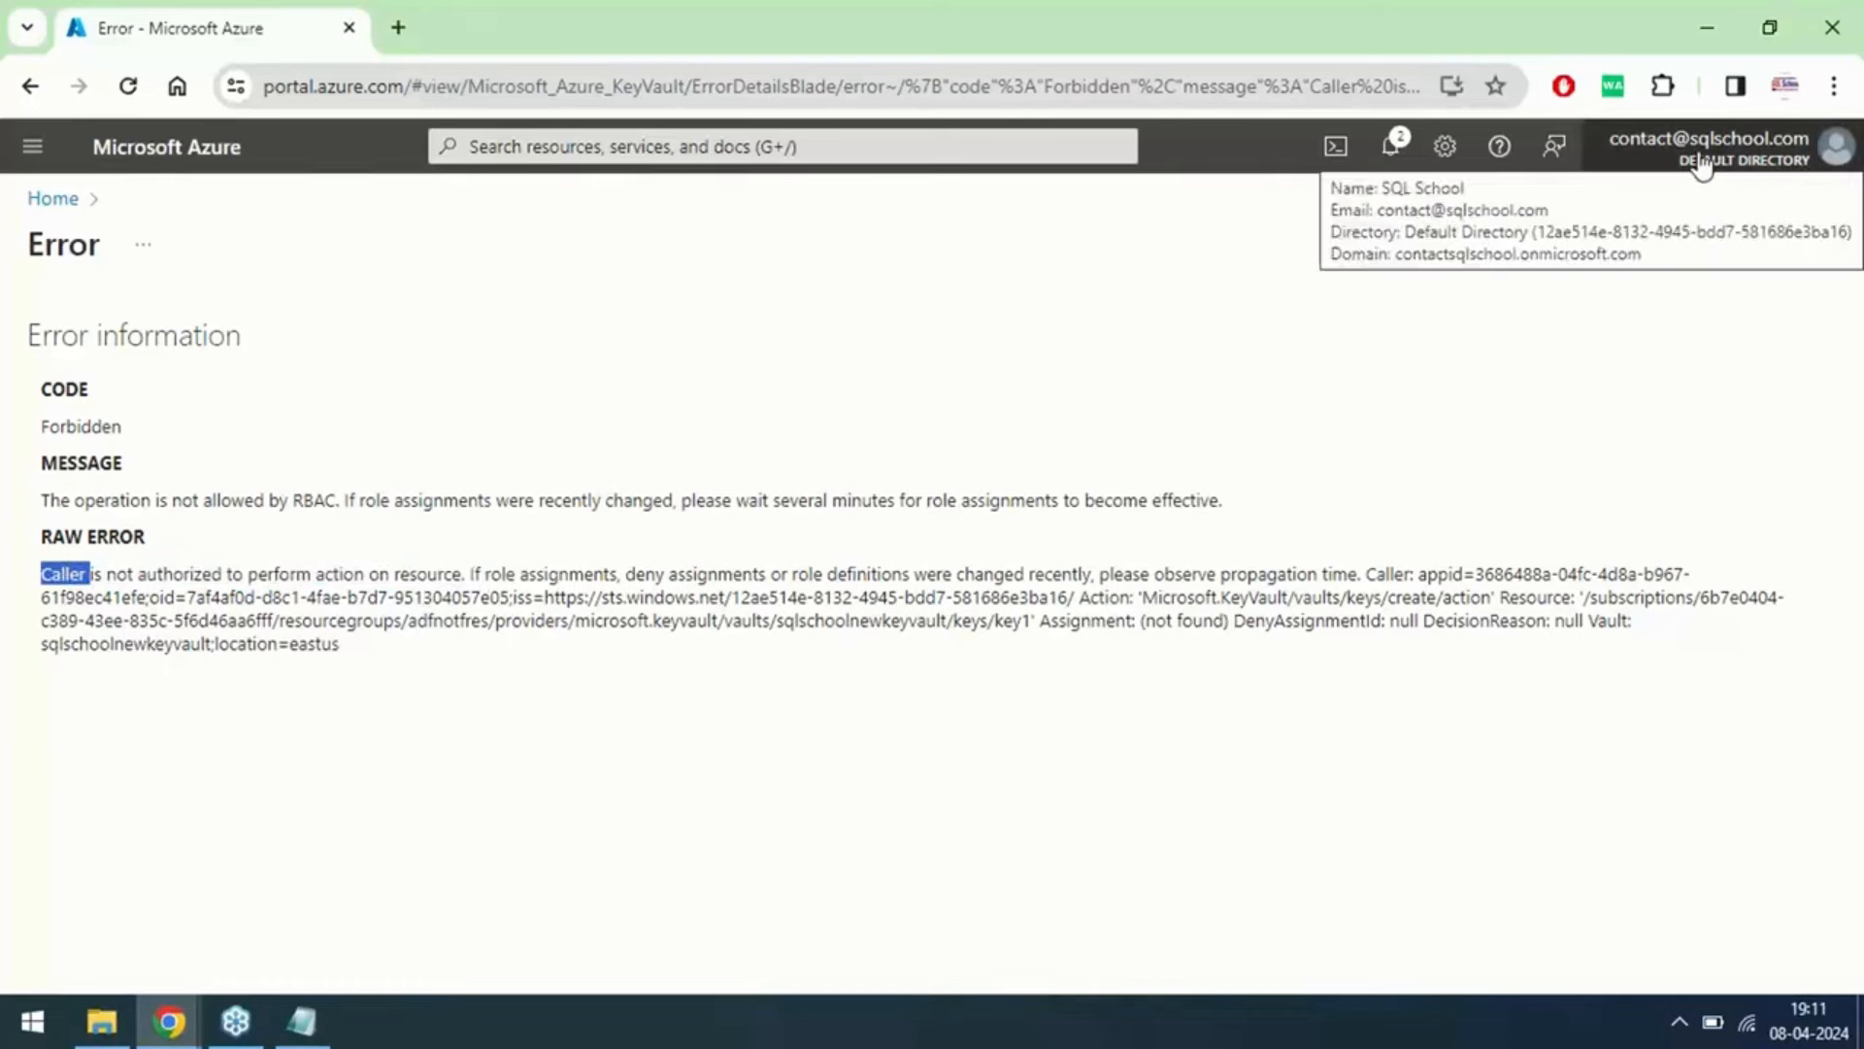
key(ctrl)
key(ctrl)
key(ctrl)
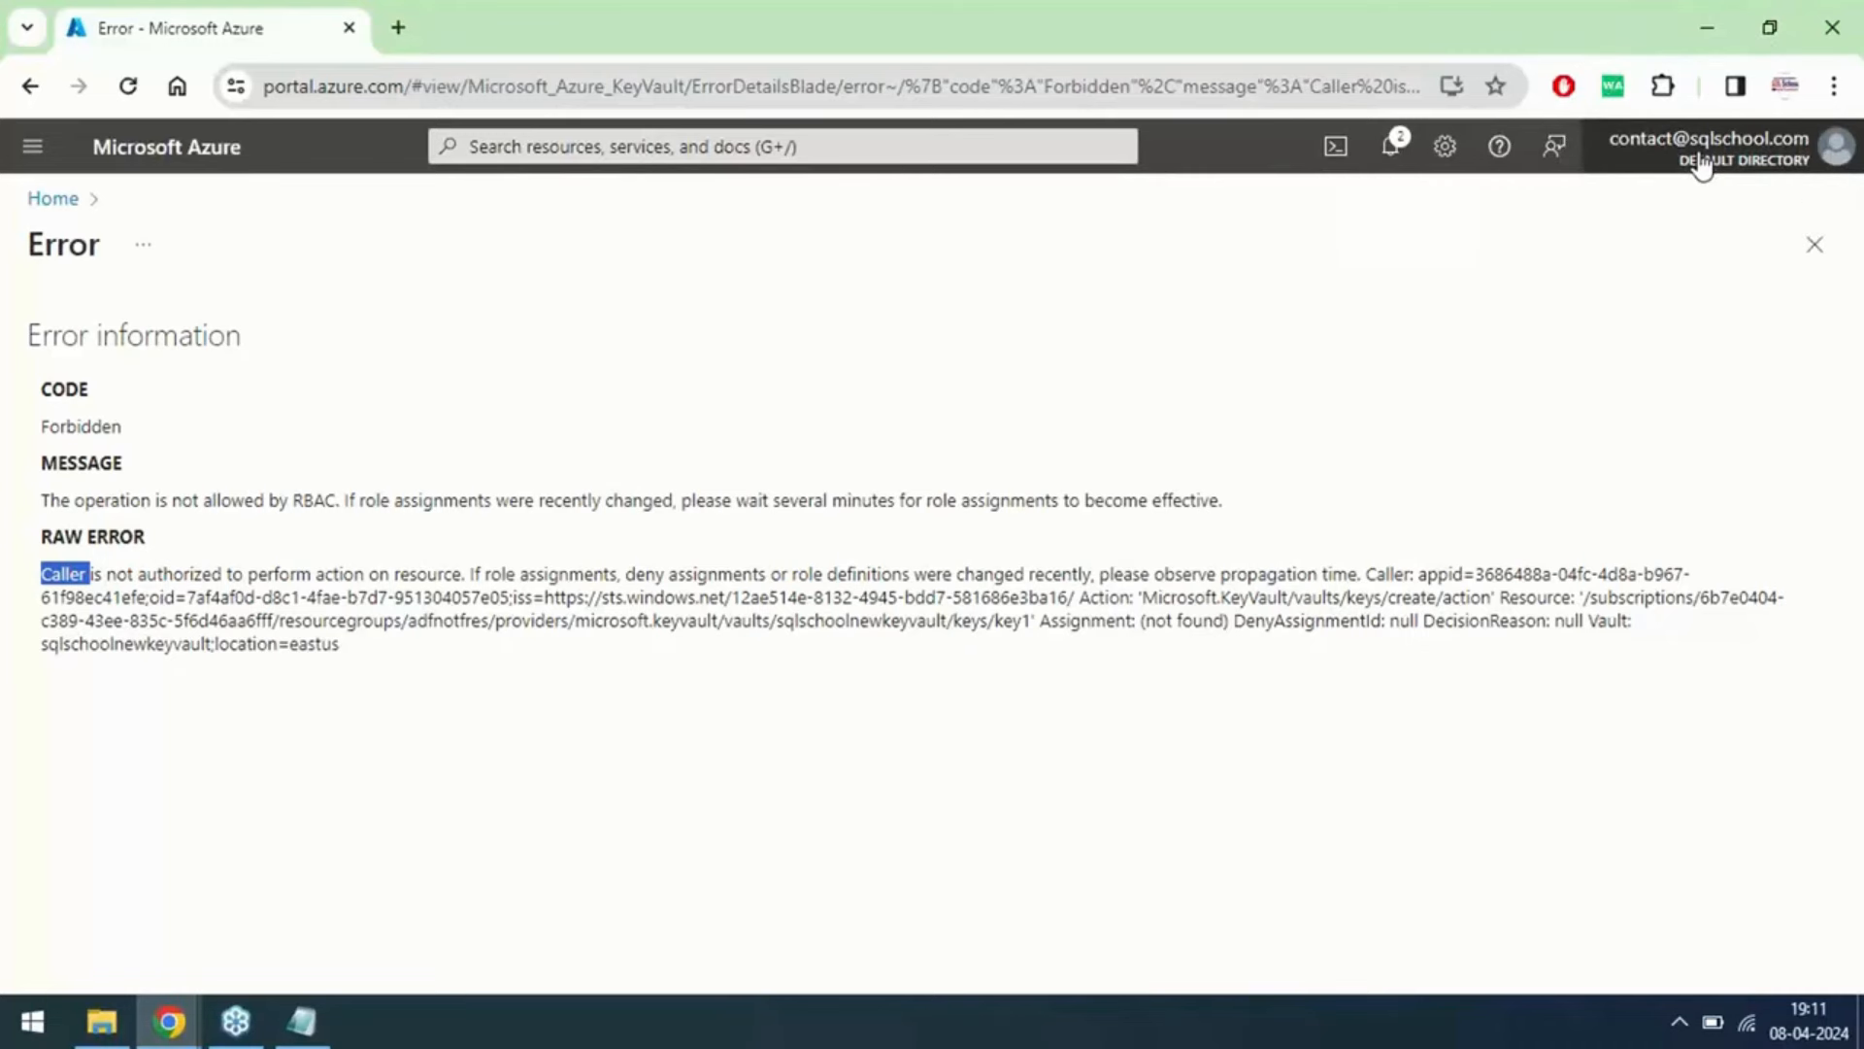
drag(128, 574, 320, 576)
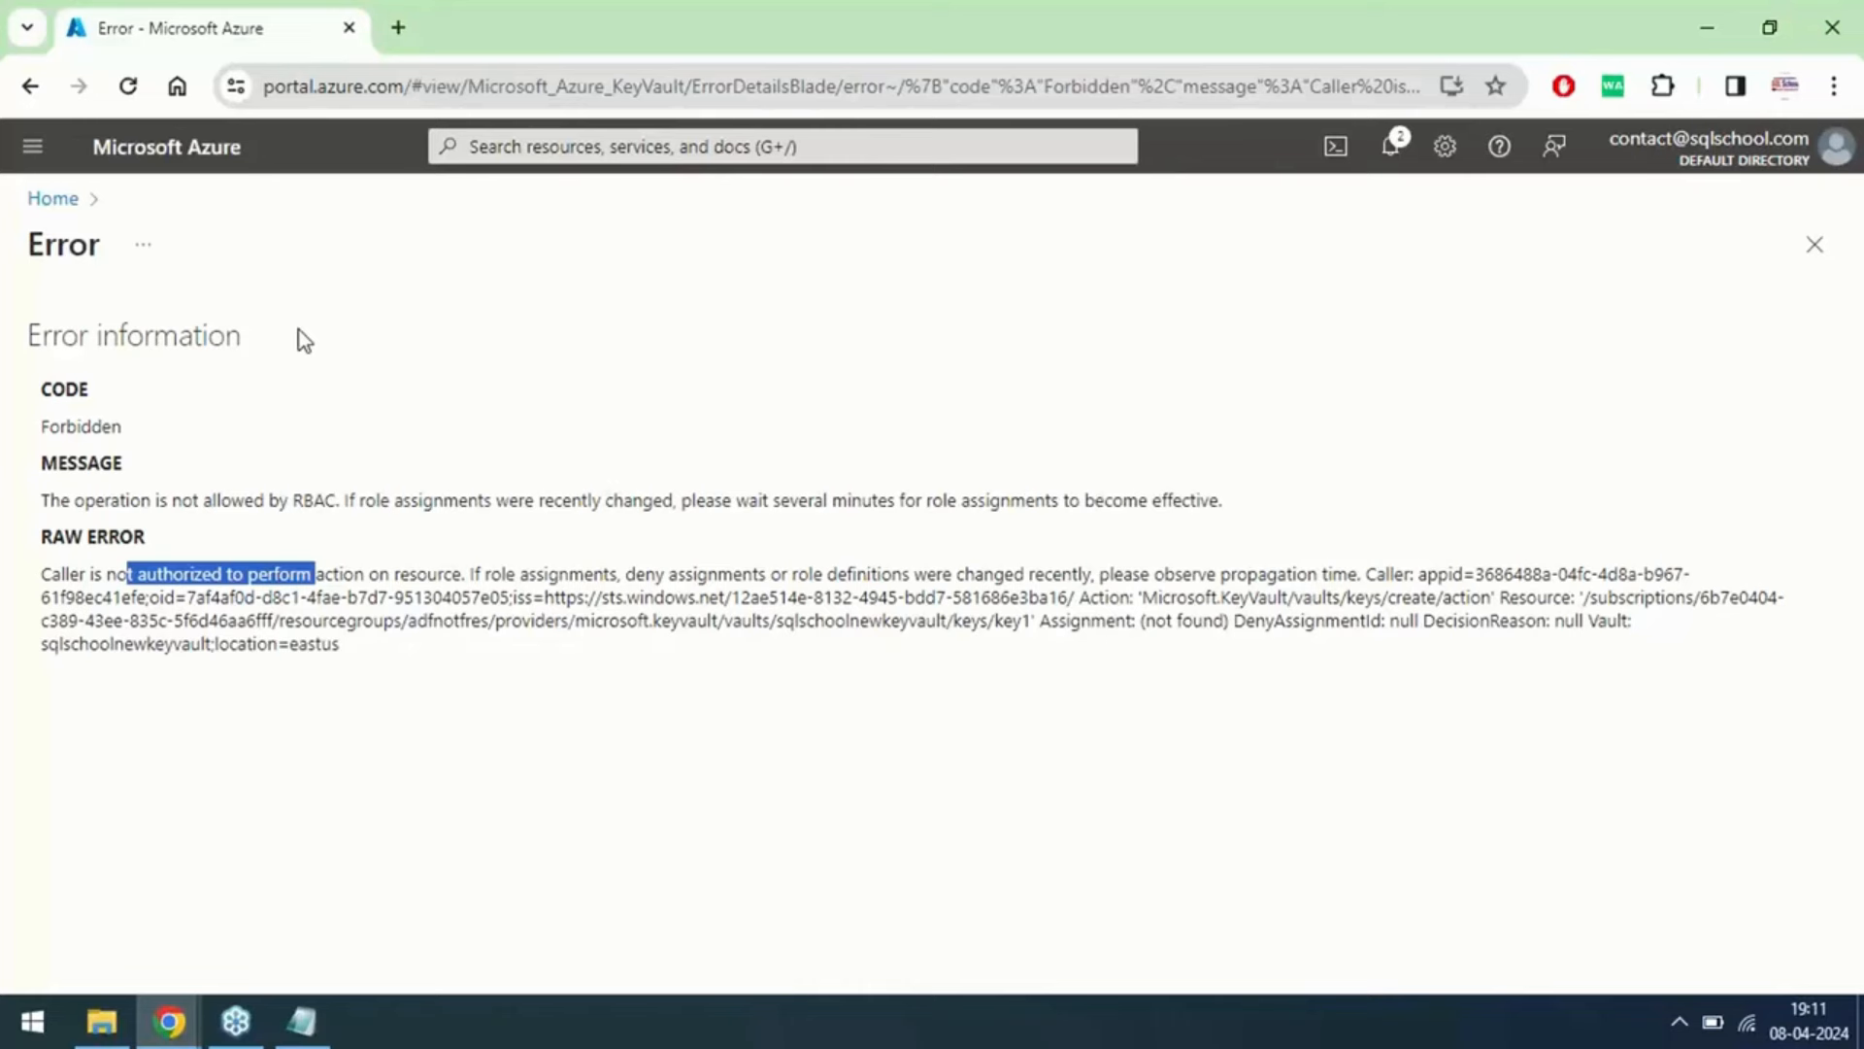
click(1841, 73)
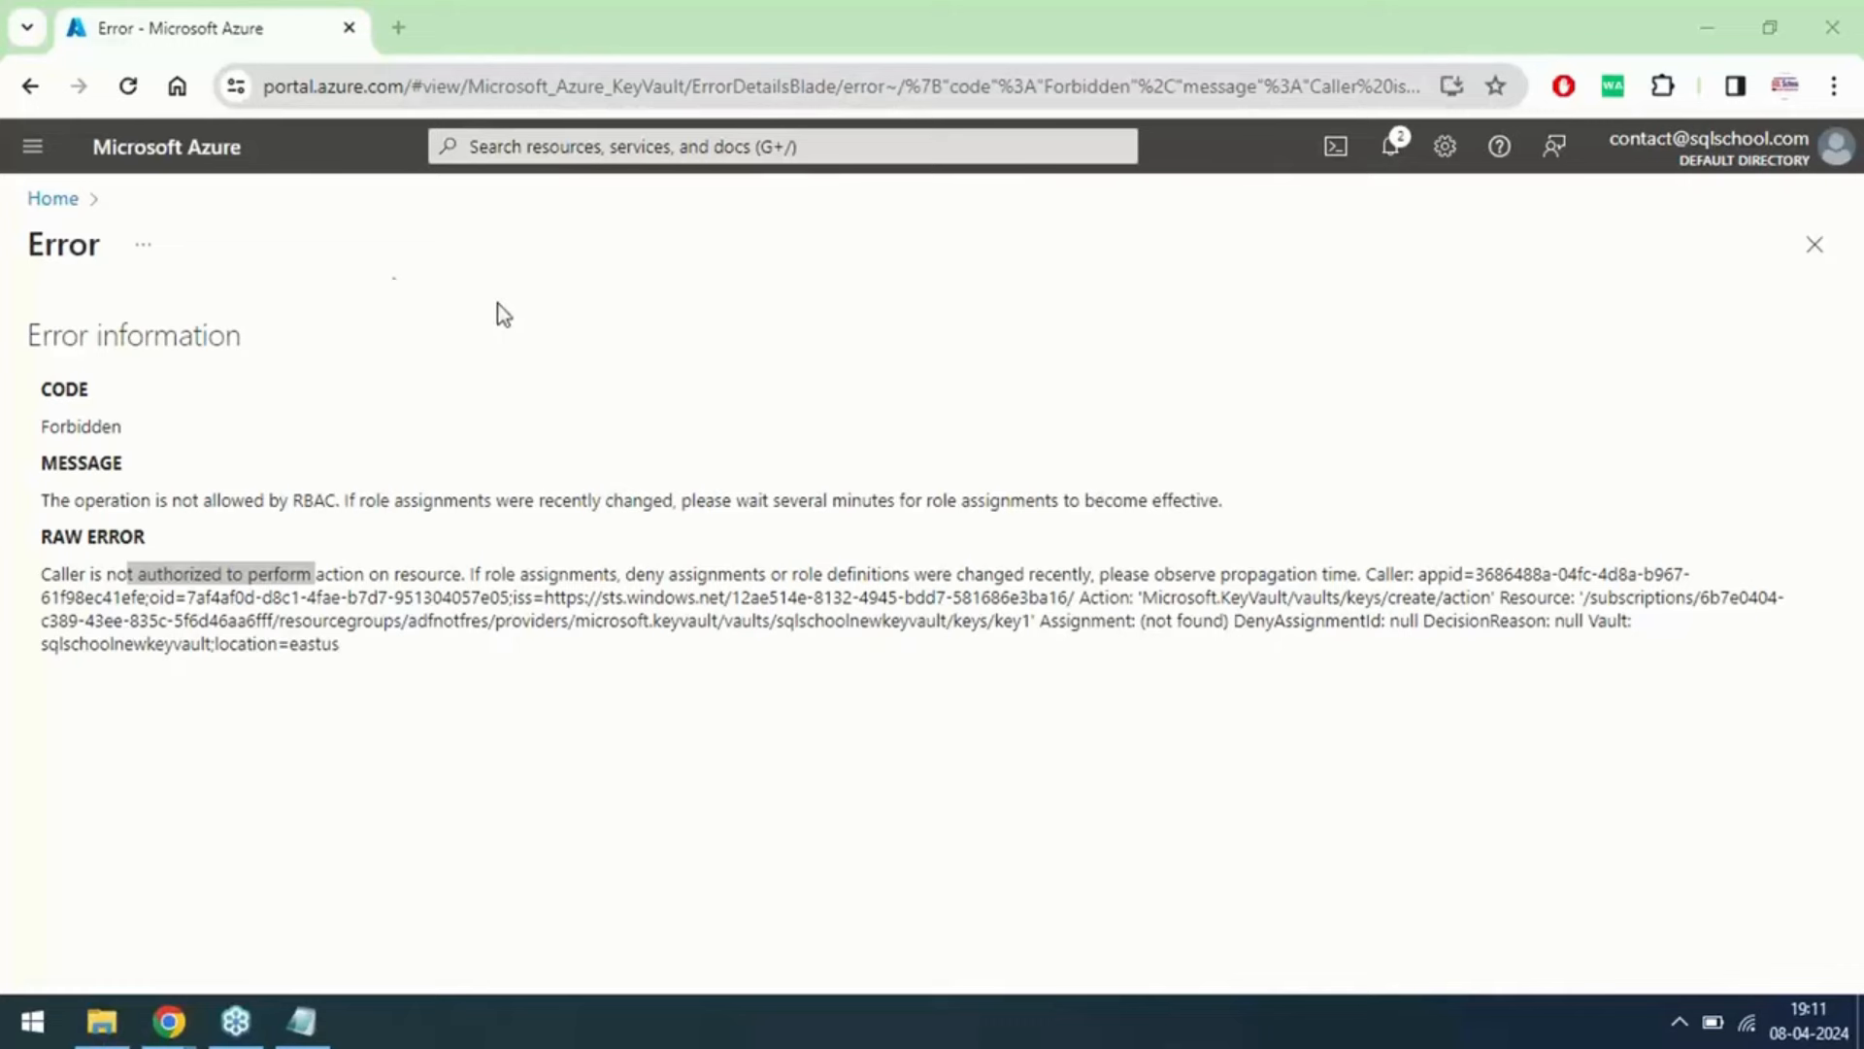
Step: Return to the portal home, find Key Vault in the marketplace and start creating a new key vault
click(52, 200)
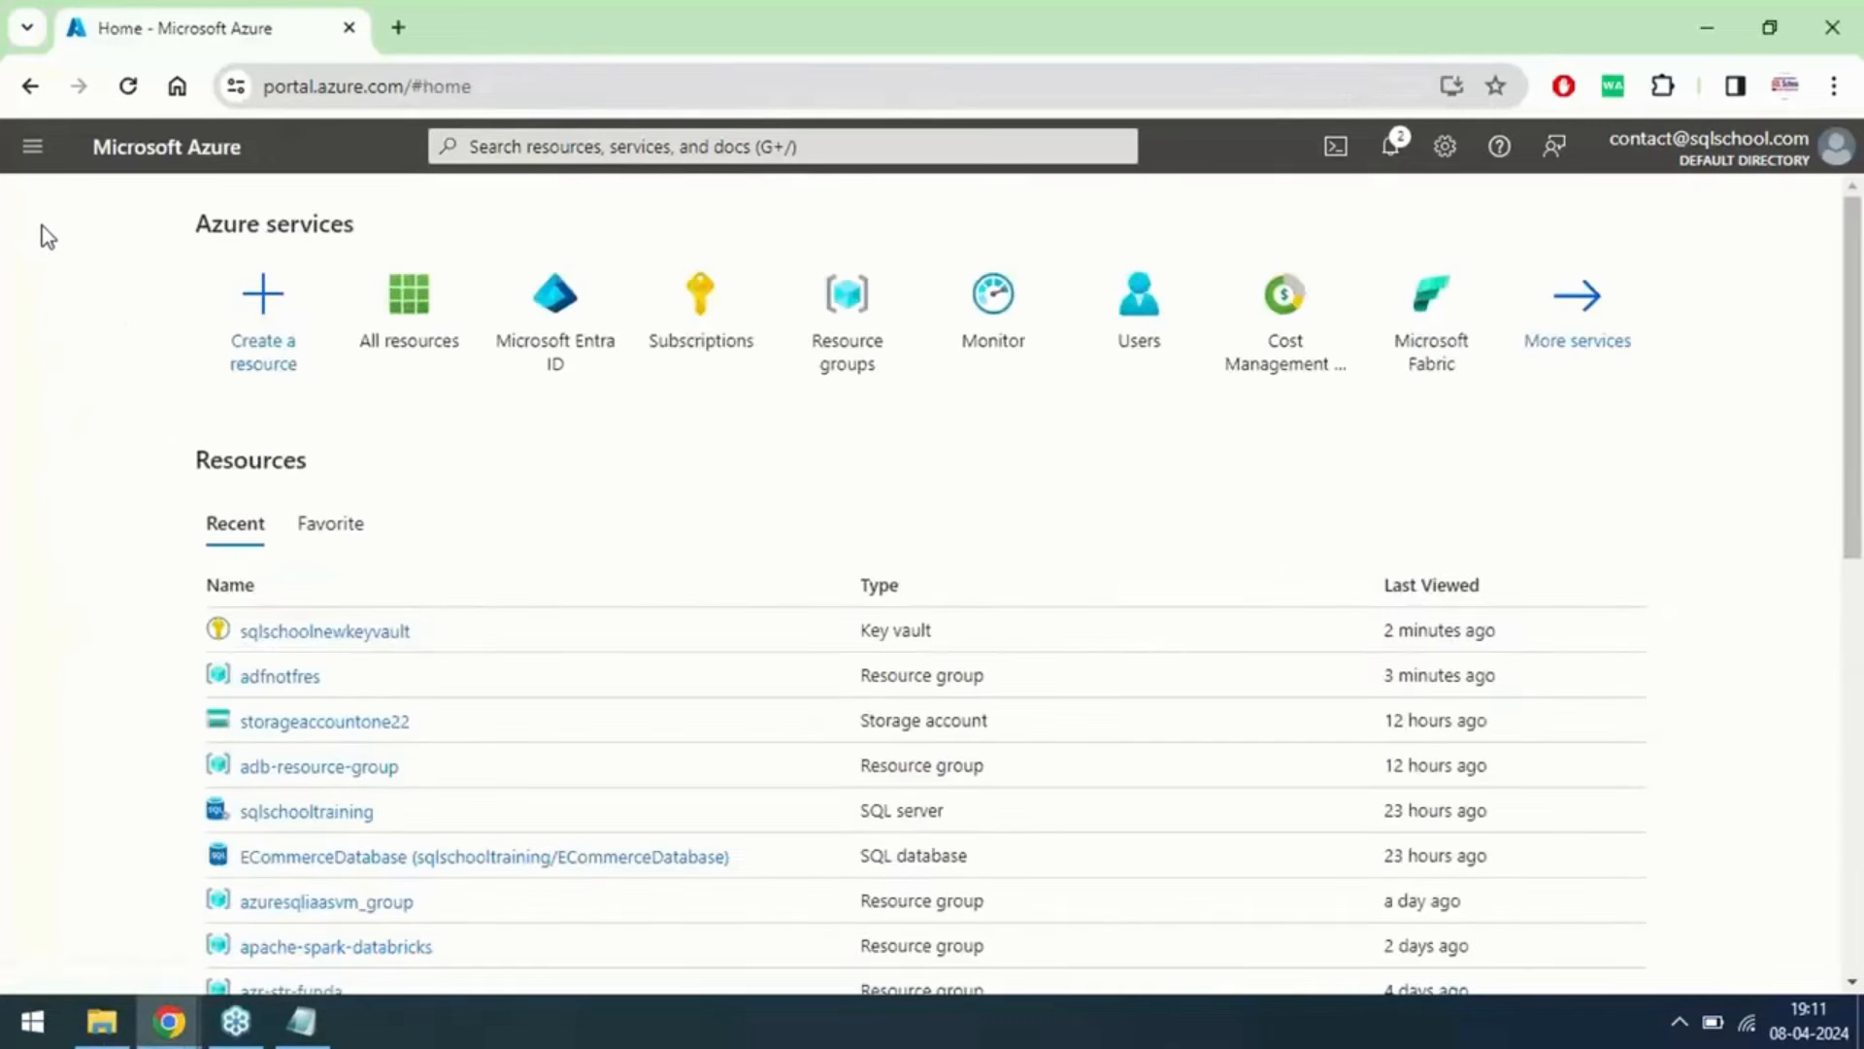
click(278, 329)
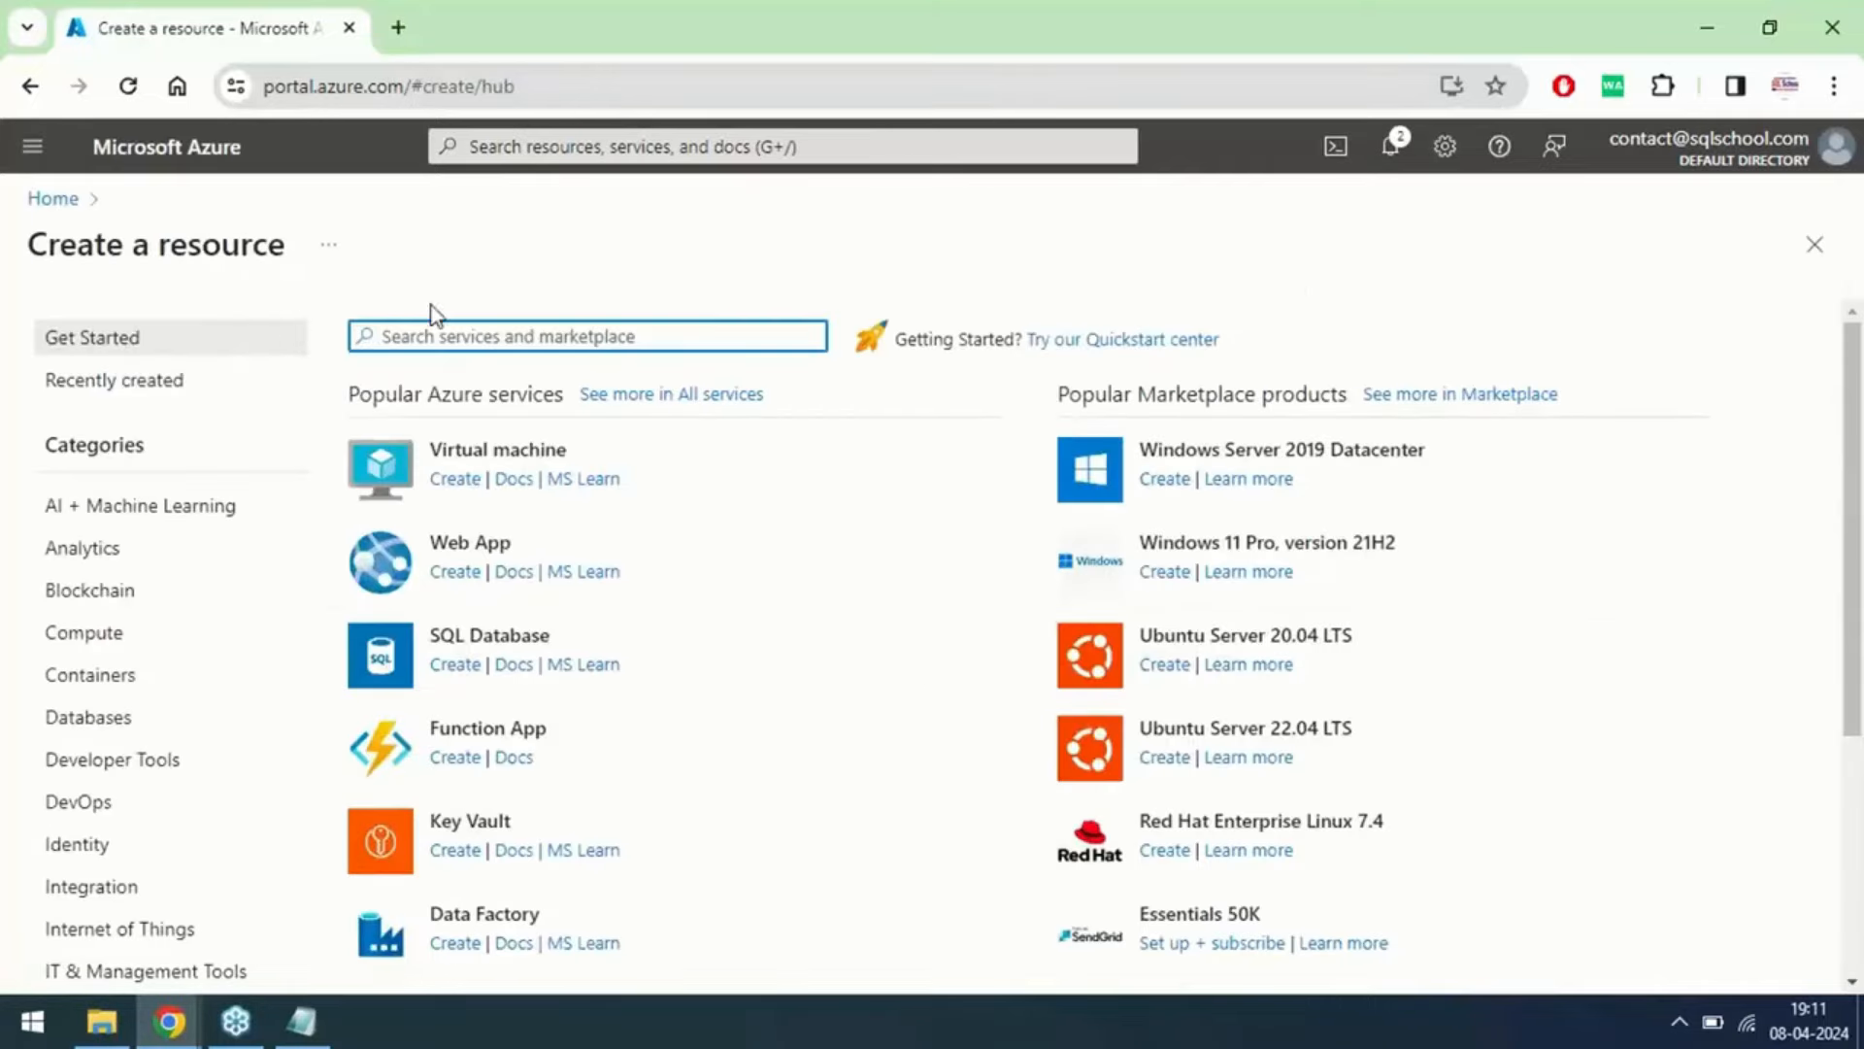
text(key vau)
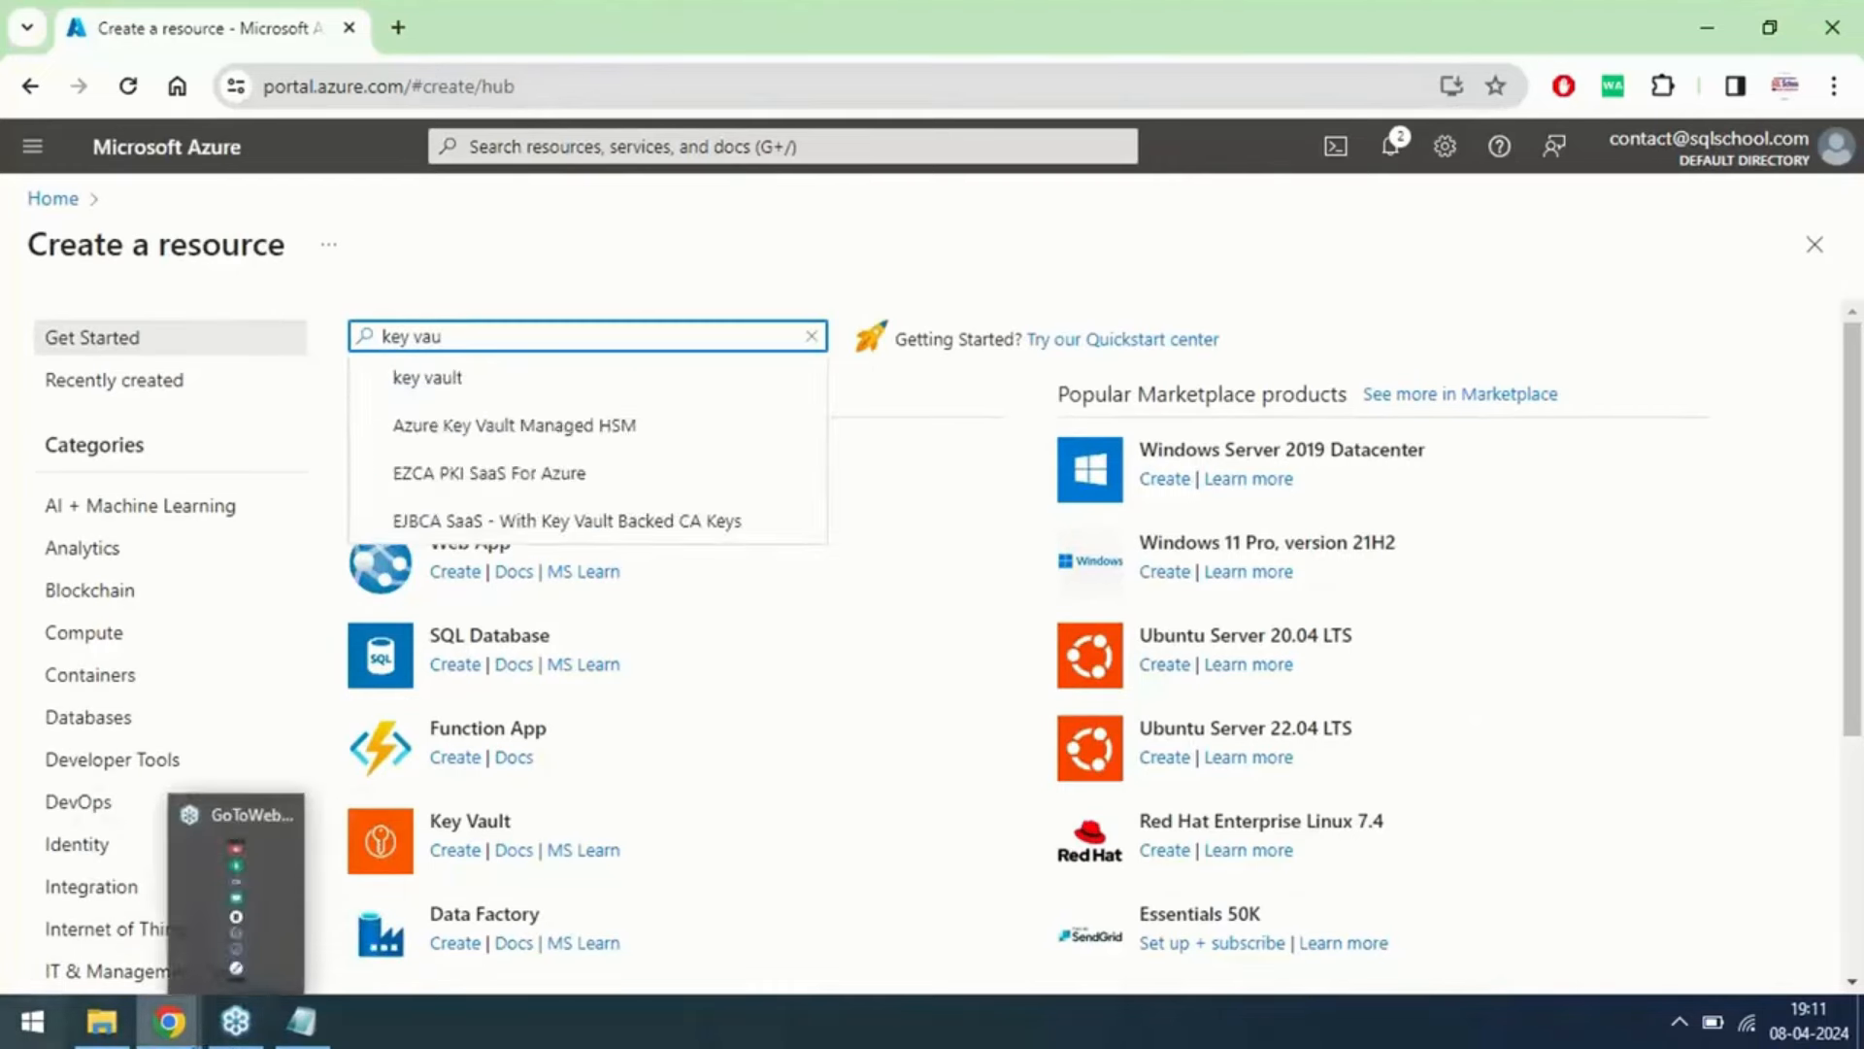
click(432, 378)
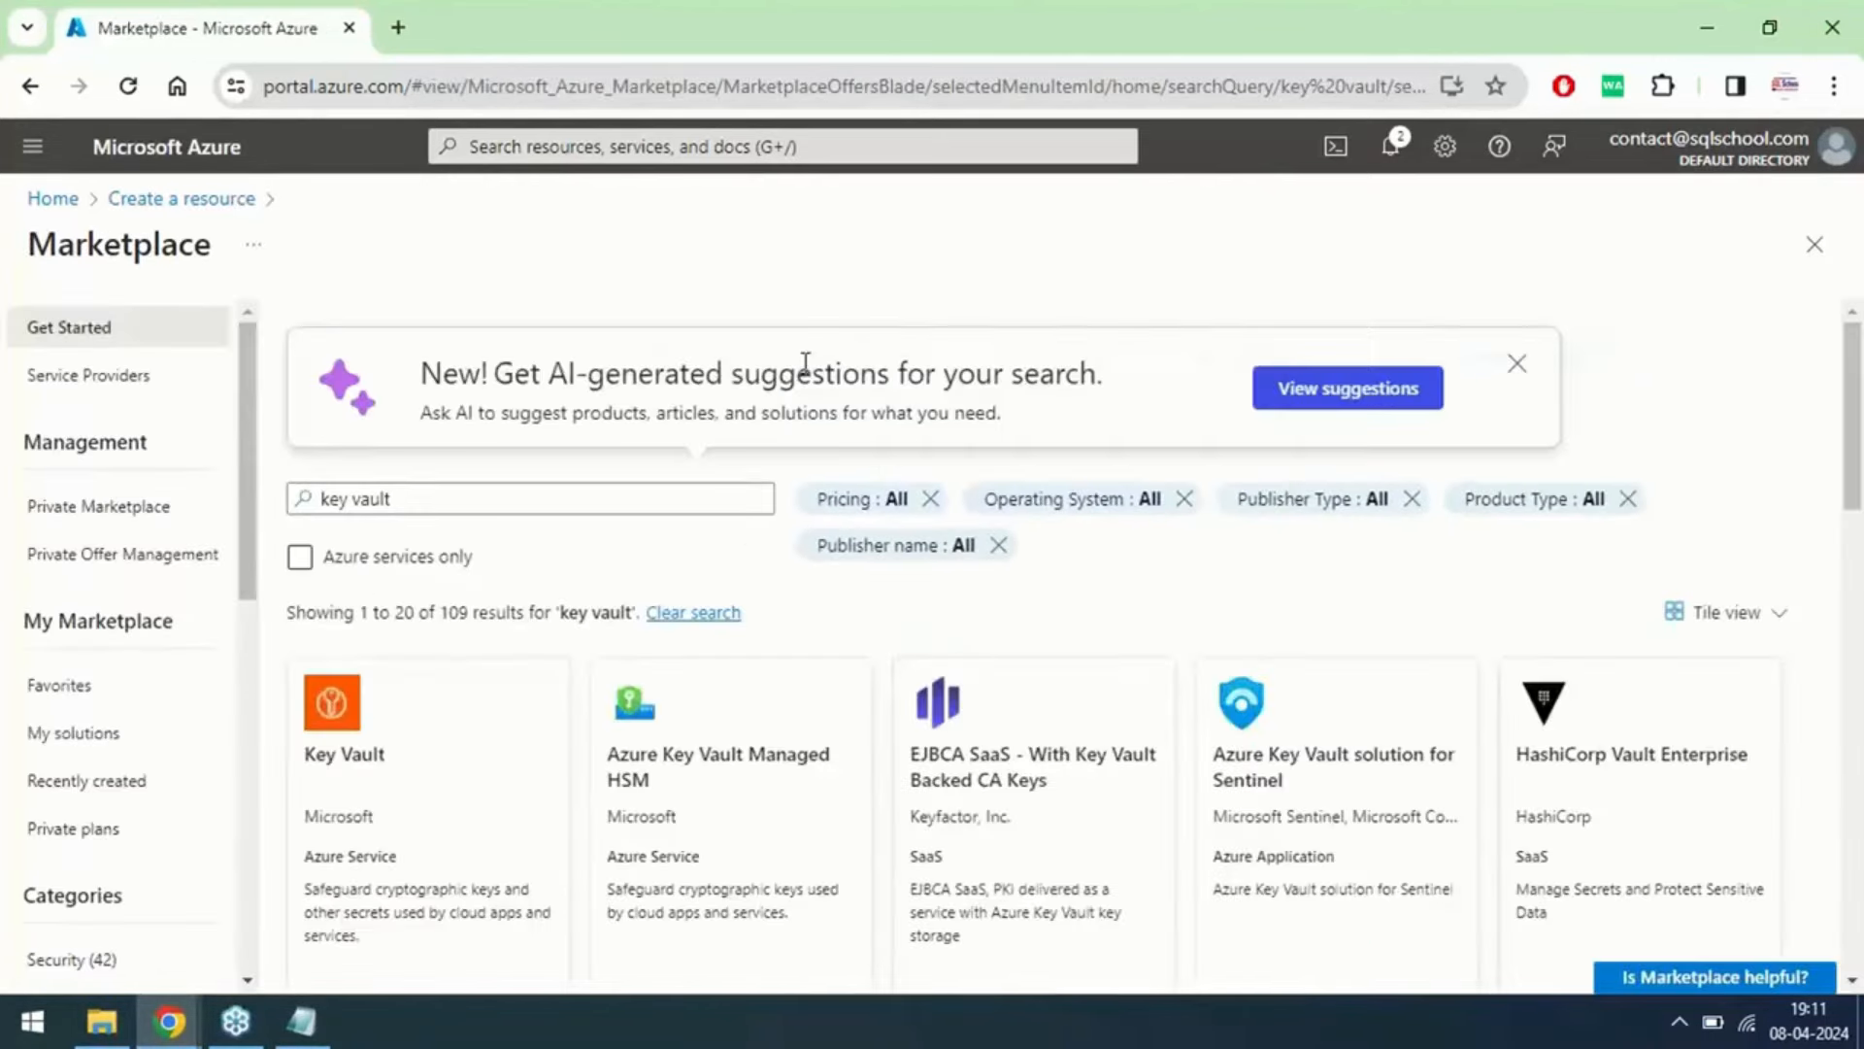
click(387, 804)
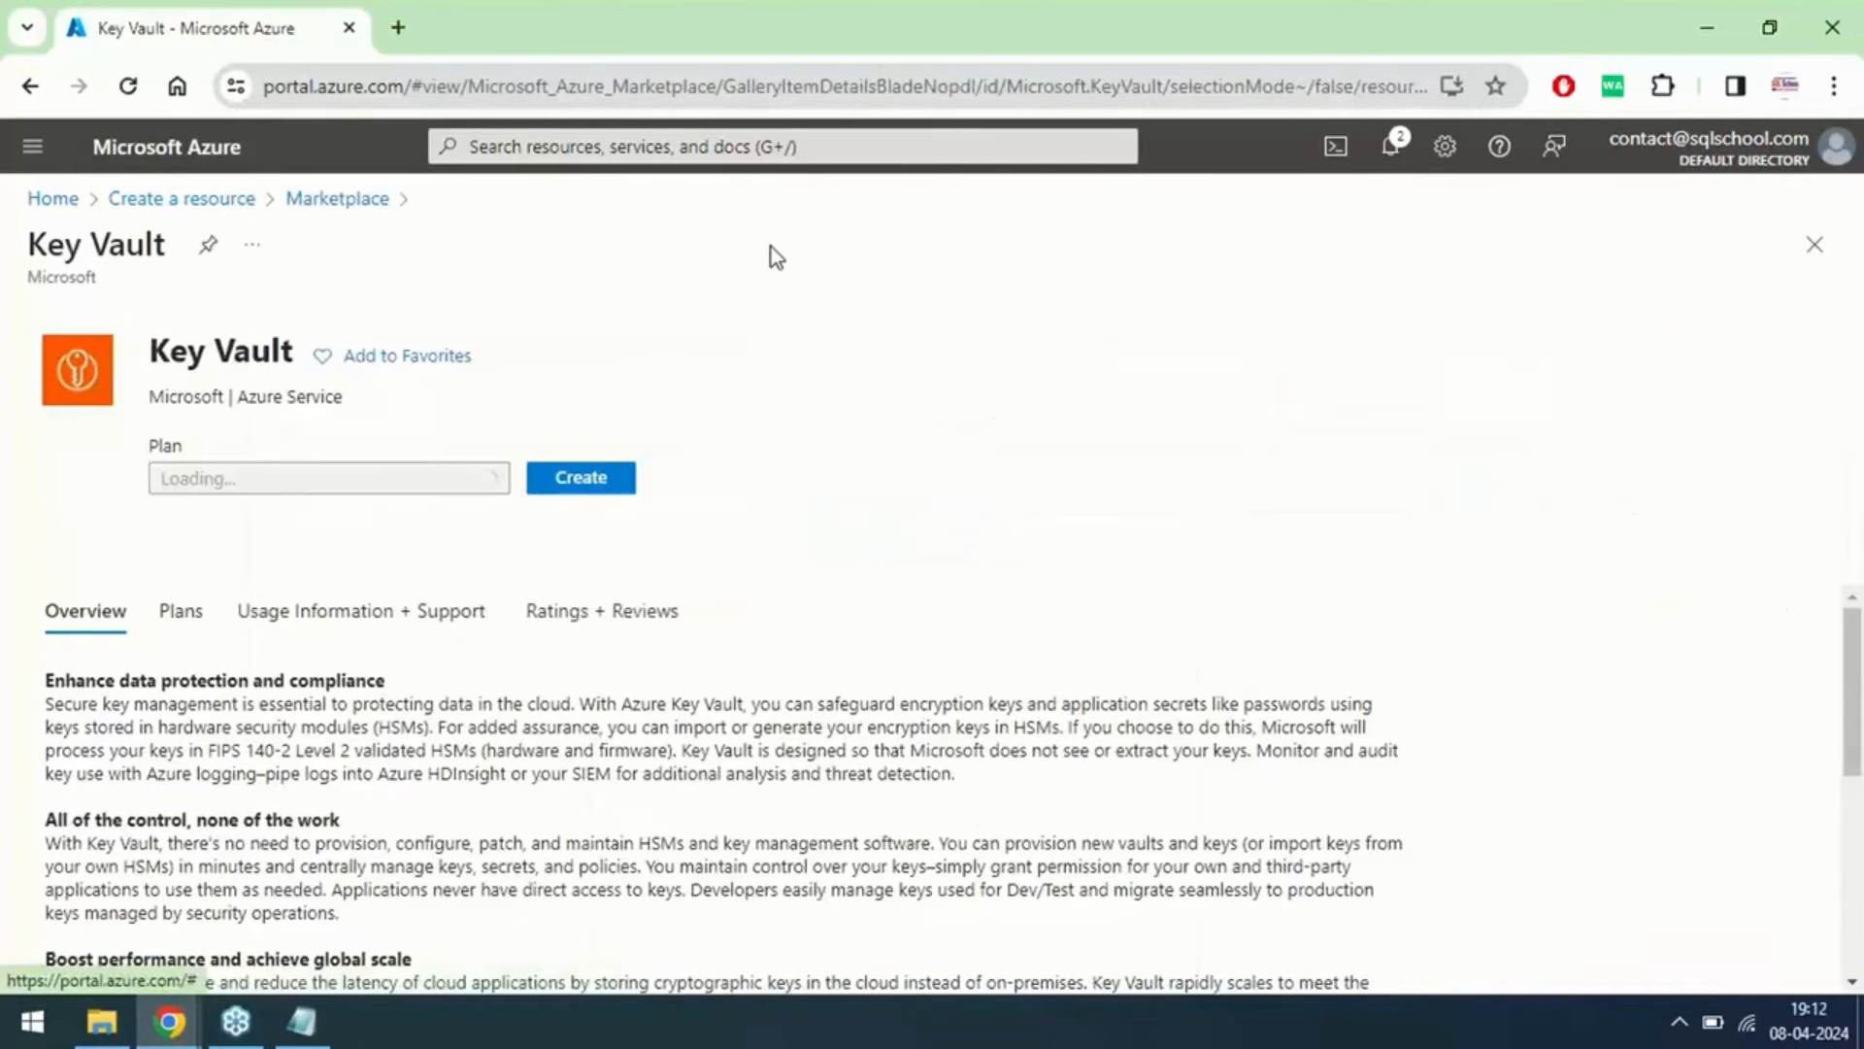
click(594, 486)
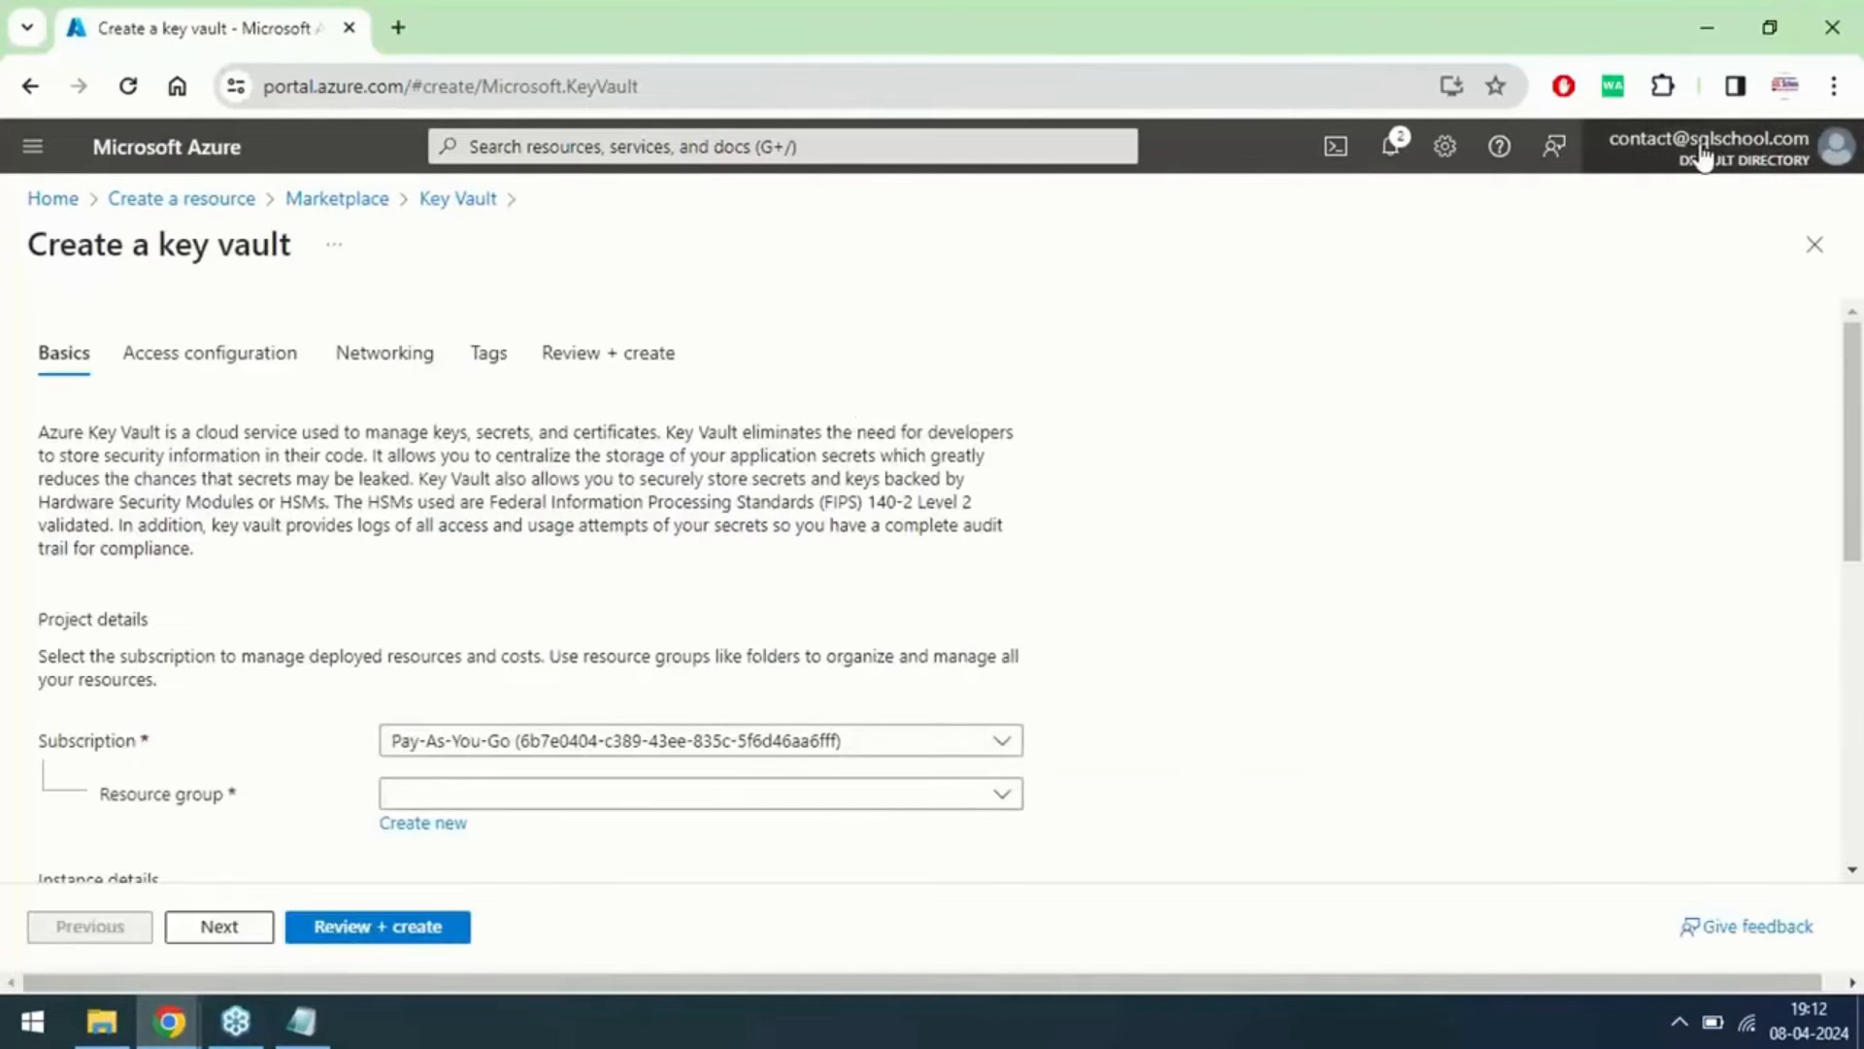
Step: Select the resource group azr-str-funda and name the new key vault keyvaultforadlssecurity
click(699, 795)
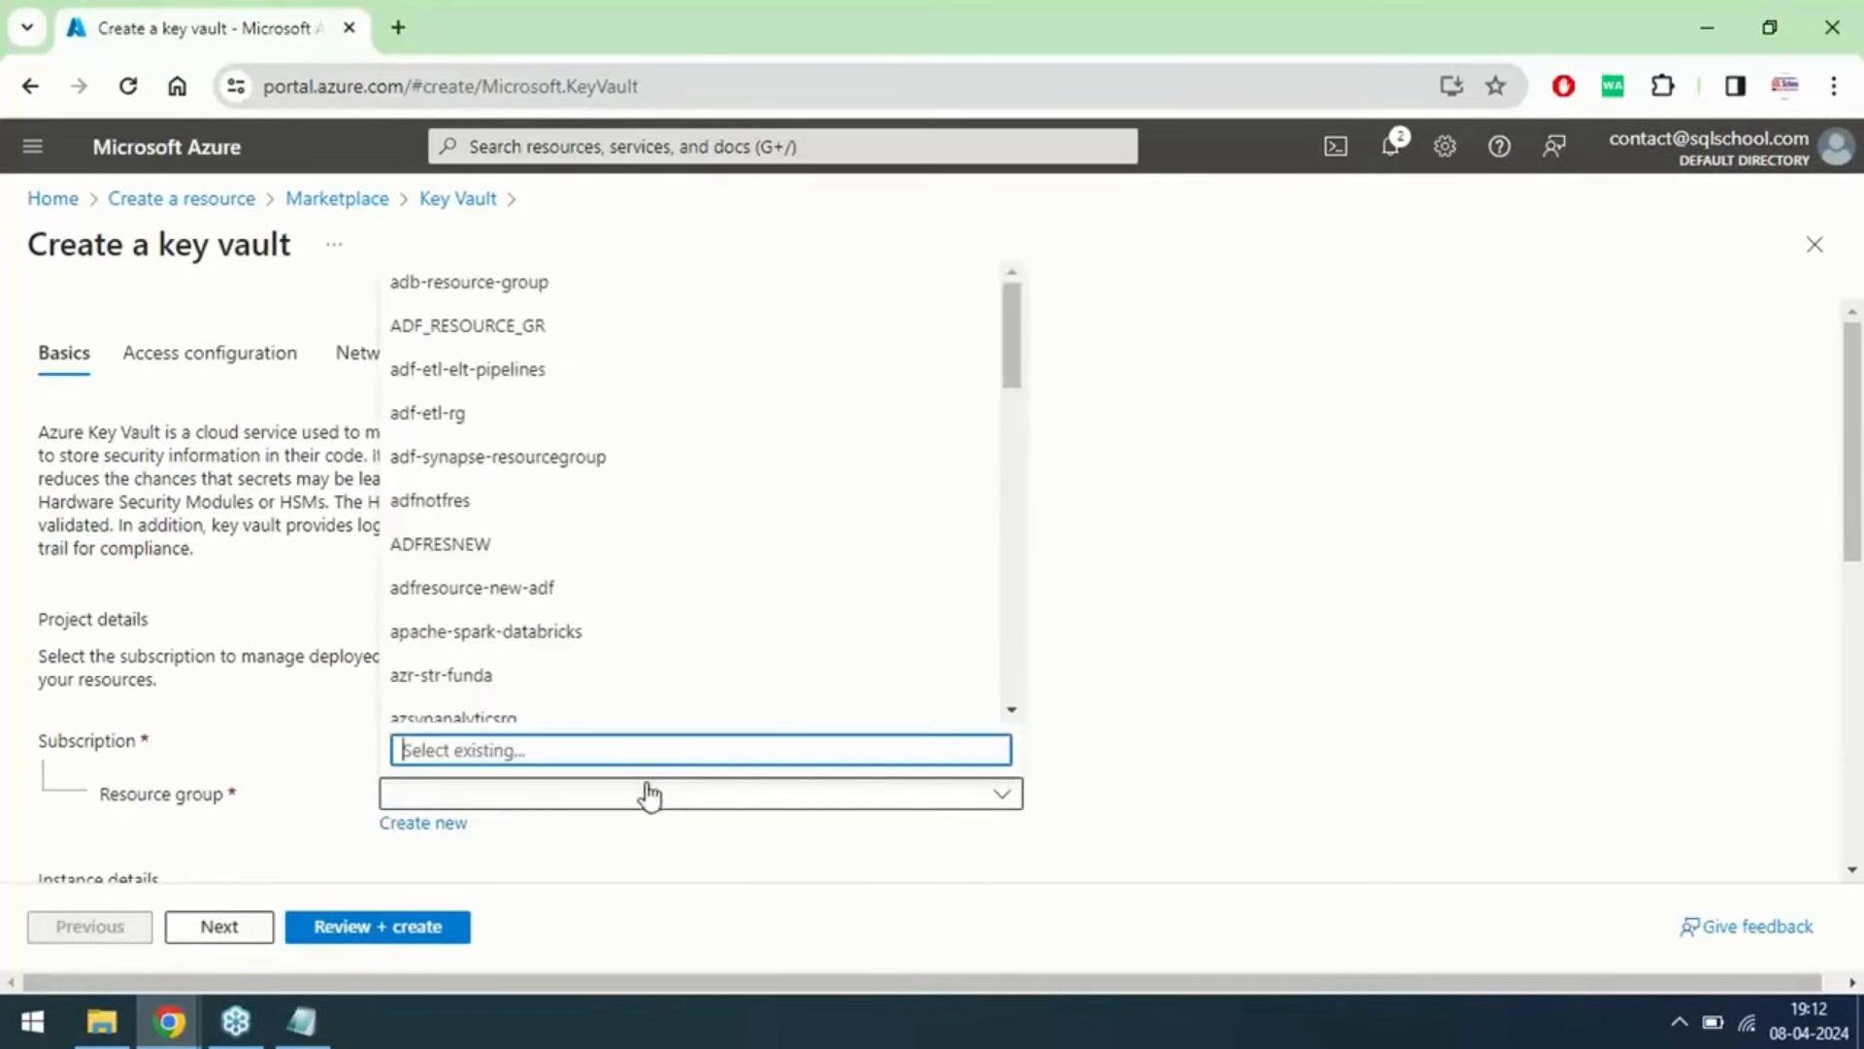
click(488, 680)
scroll(1816, 686, down, 5)
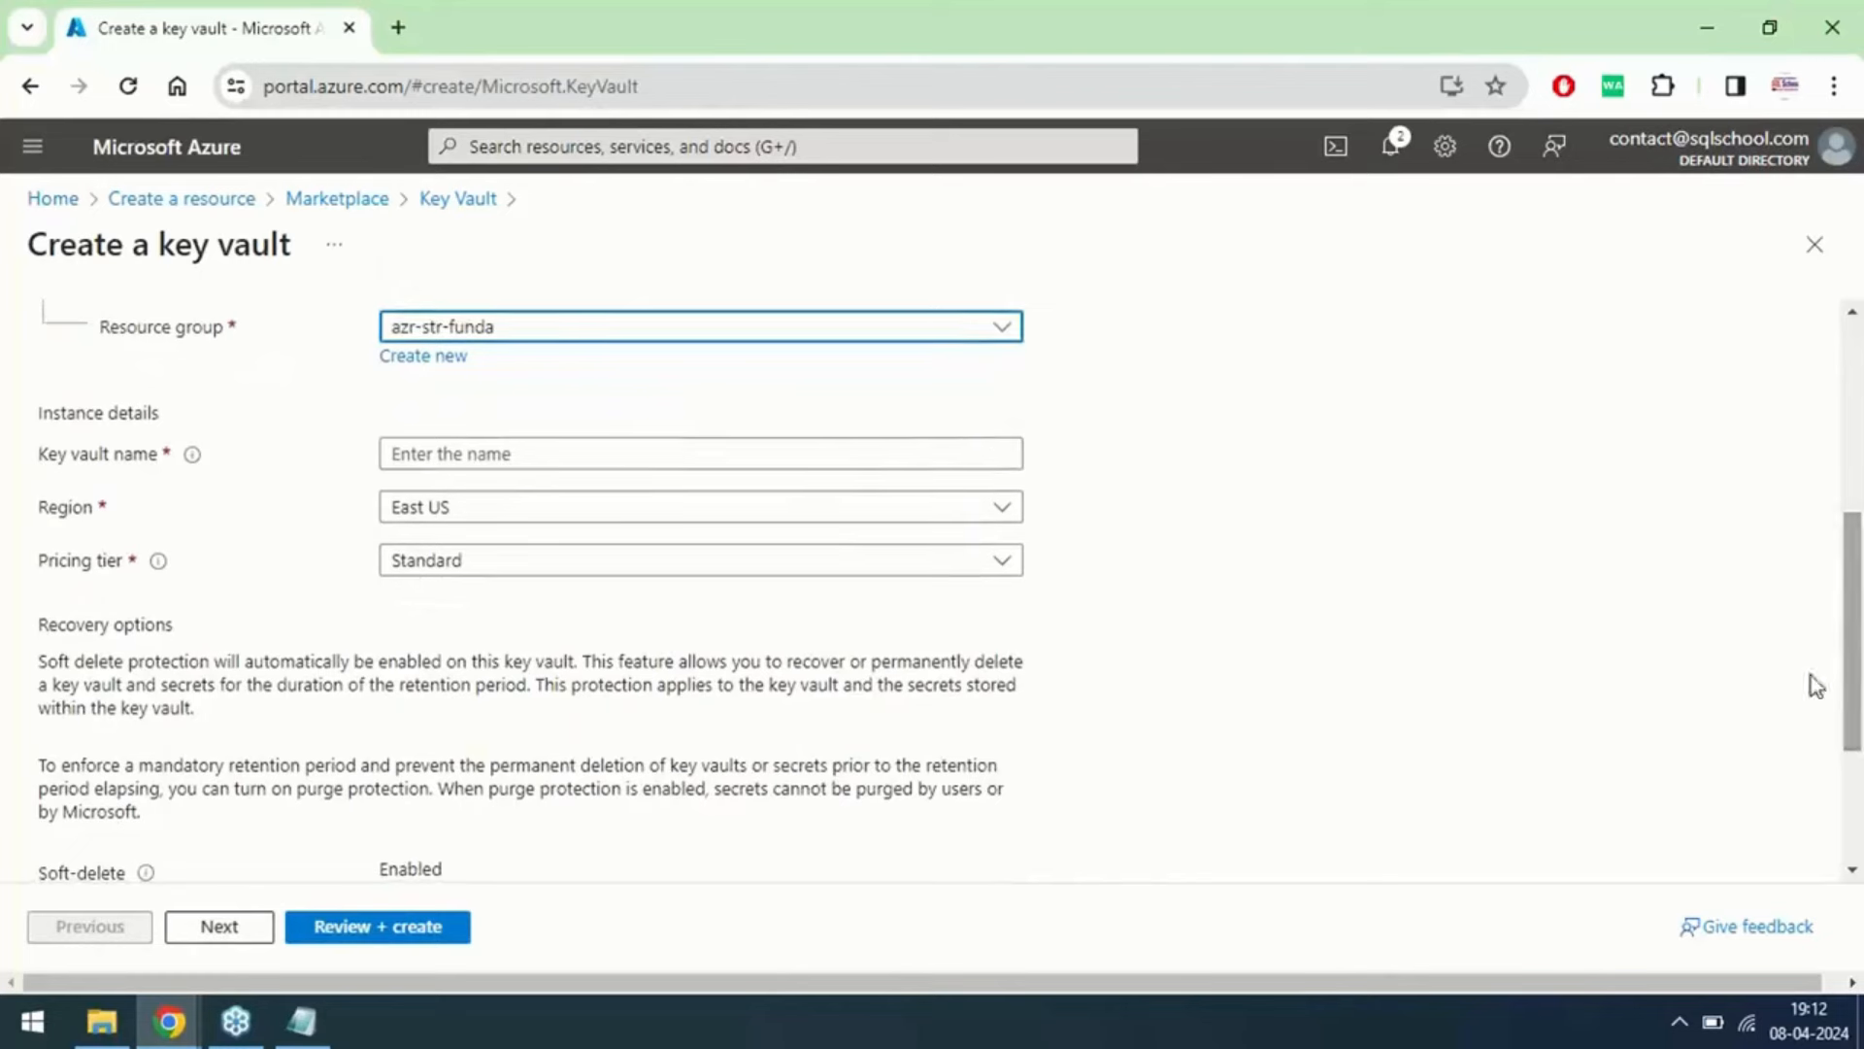
click(558, 450)
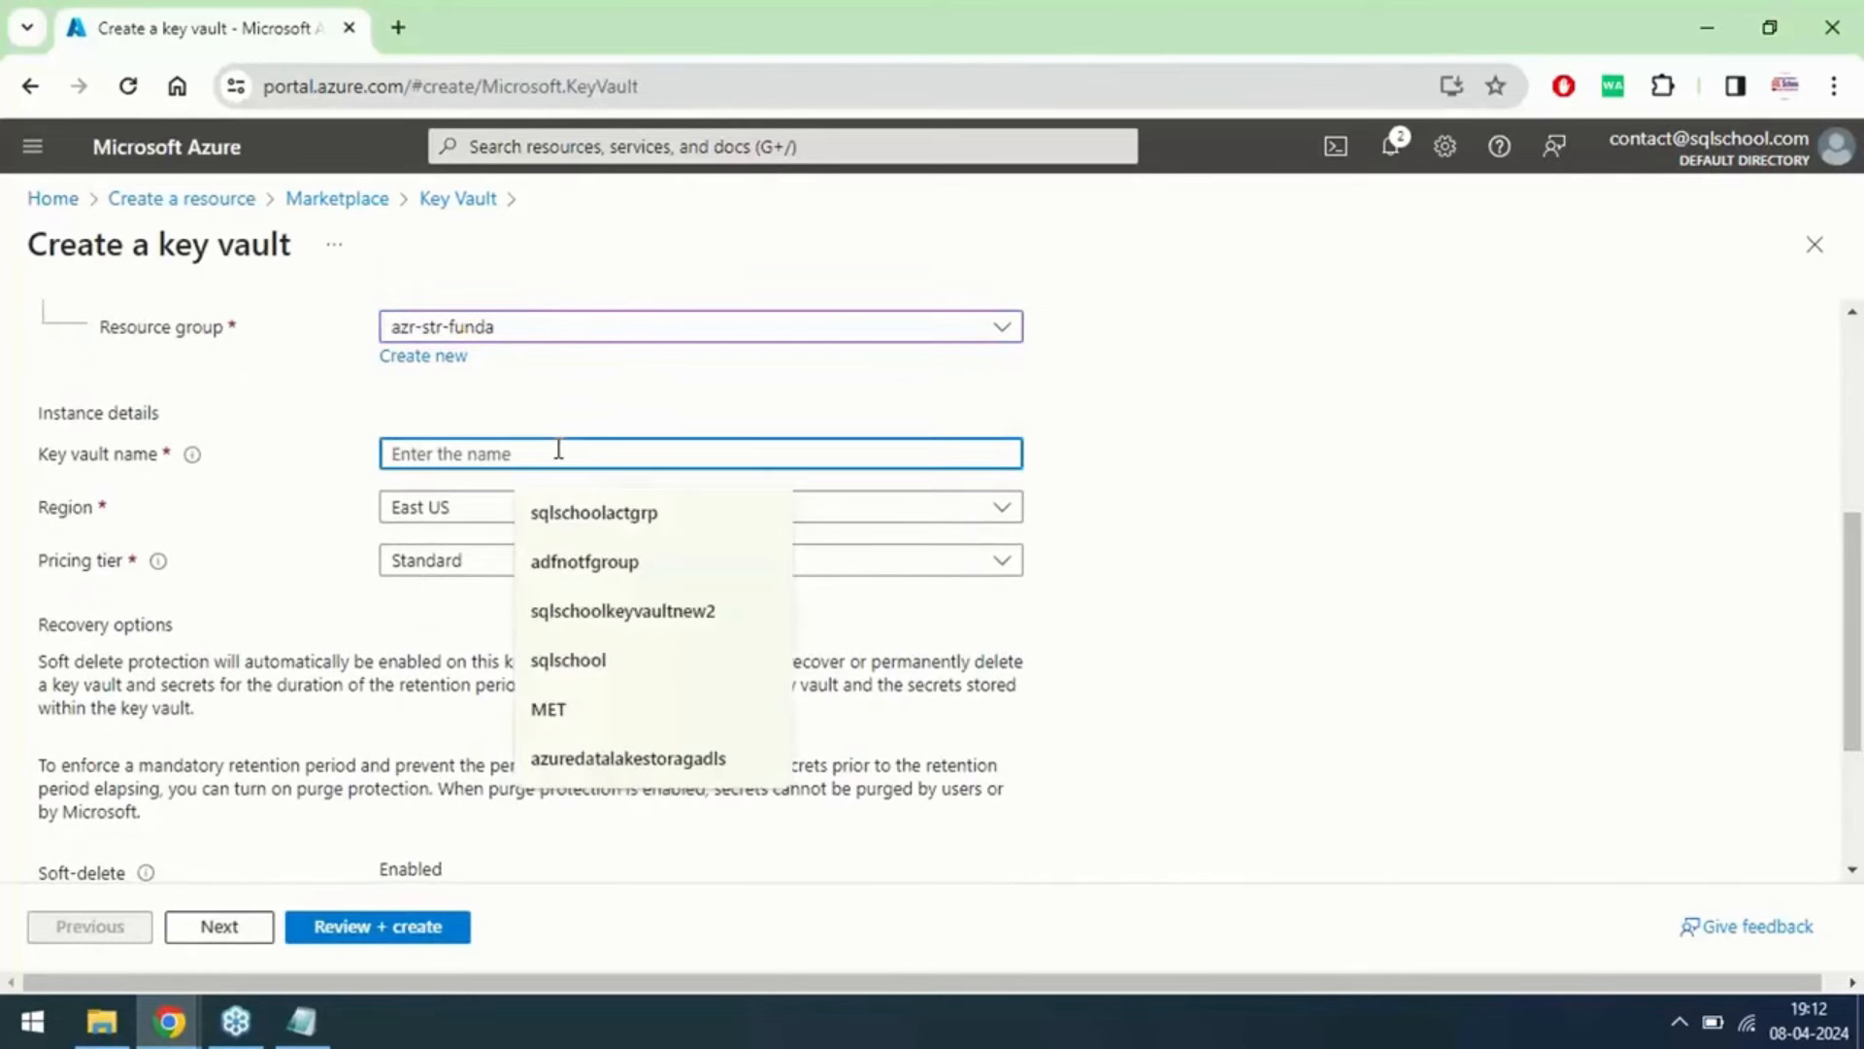
text(keyv)
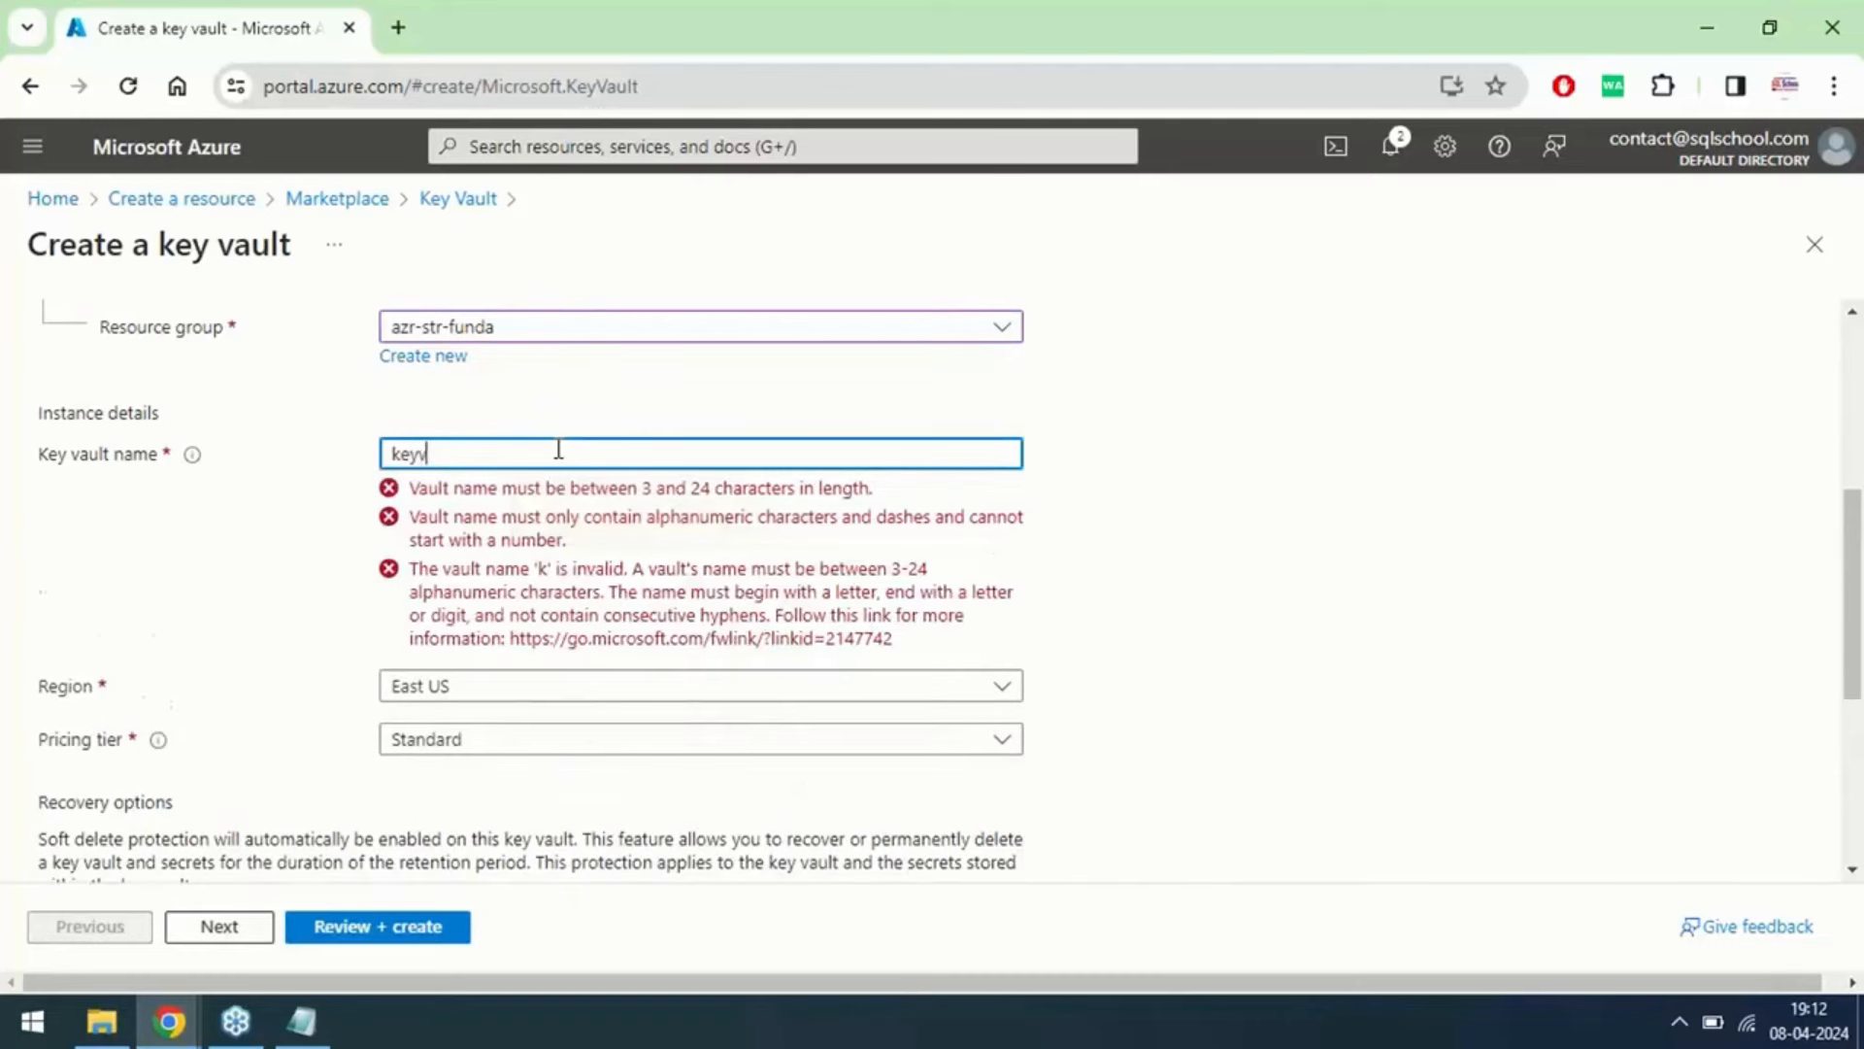
text(ault)
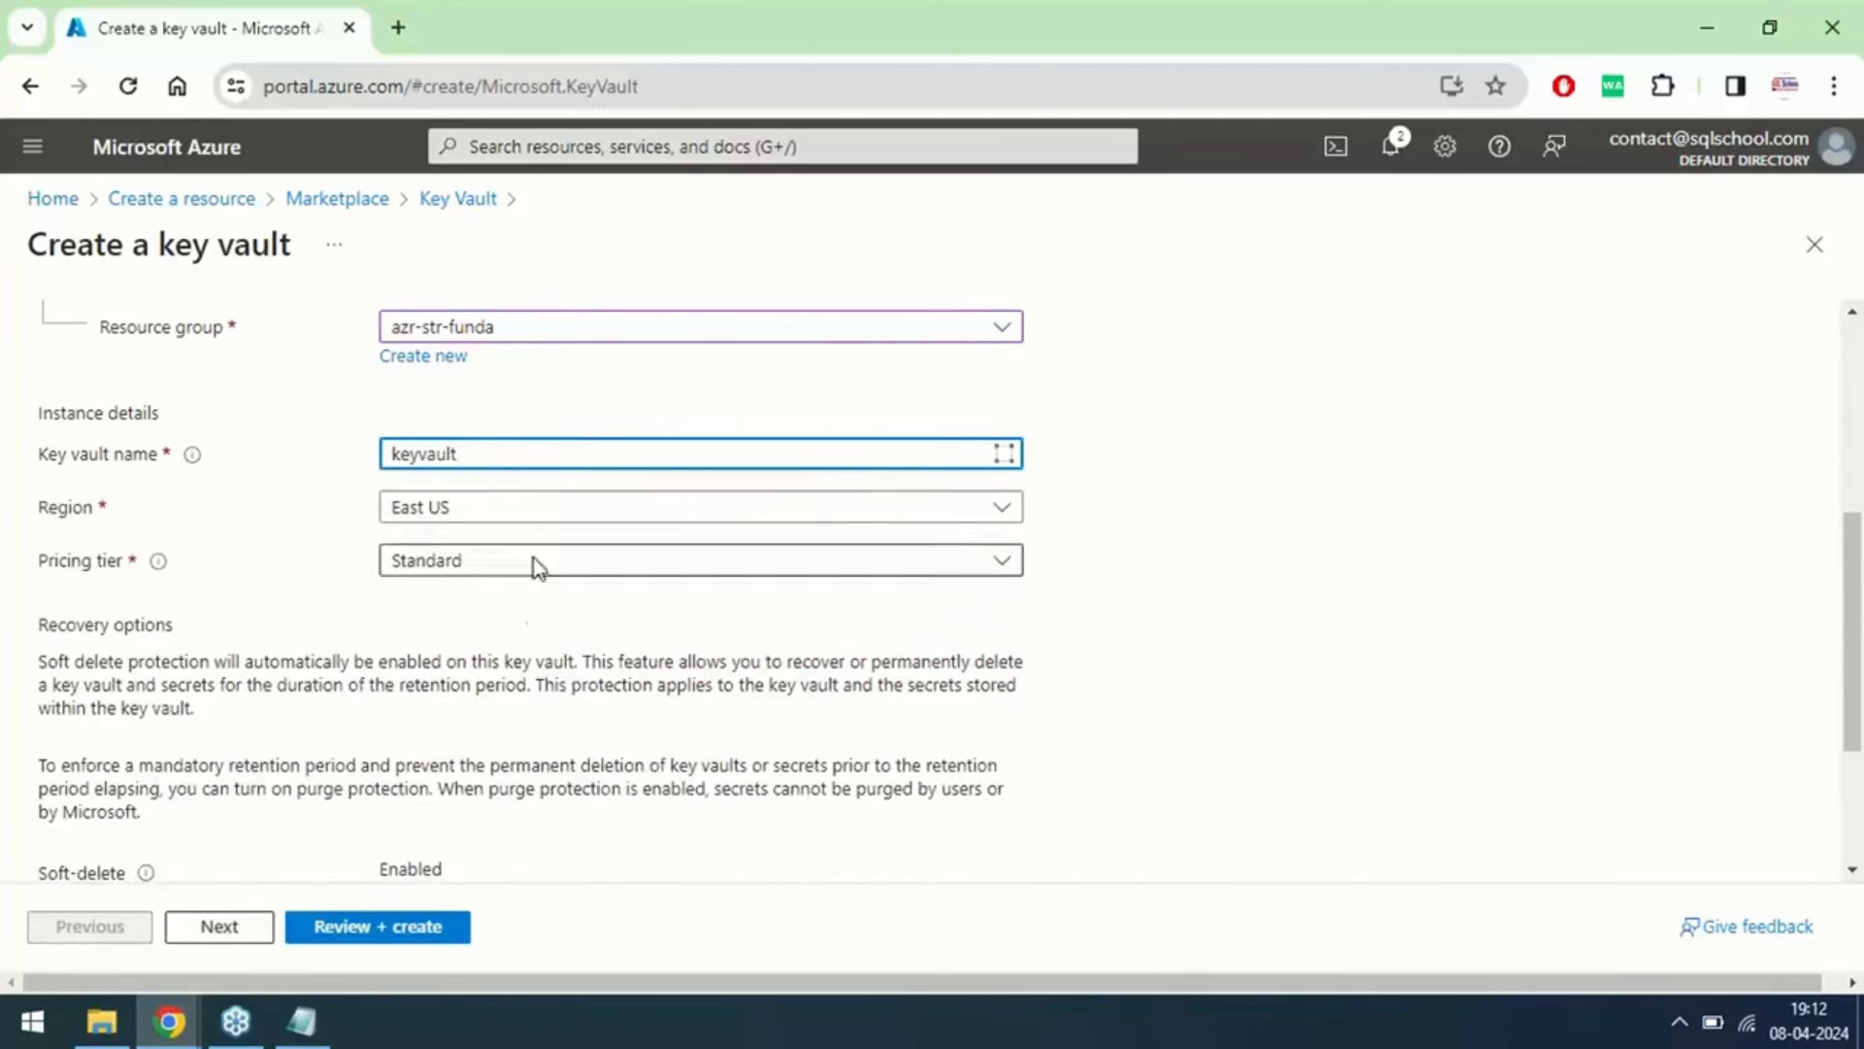
text(foradl)
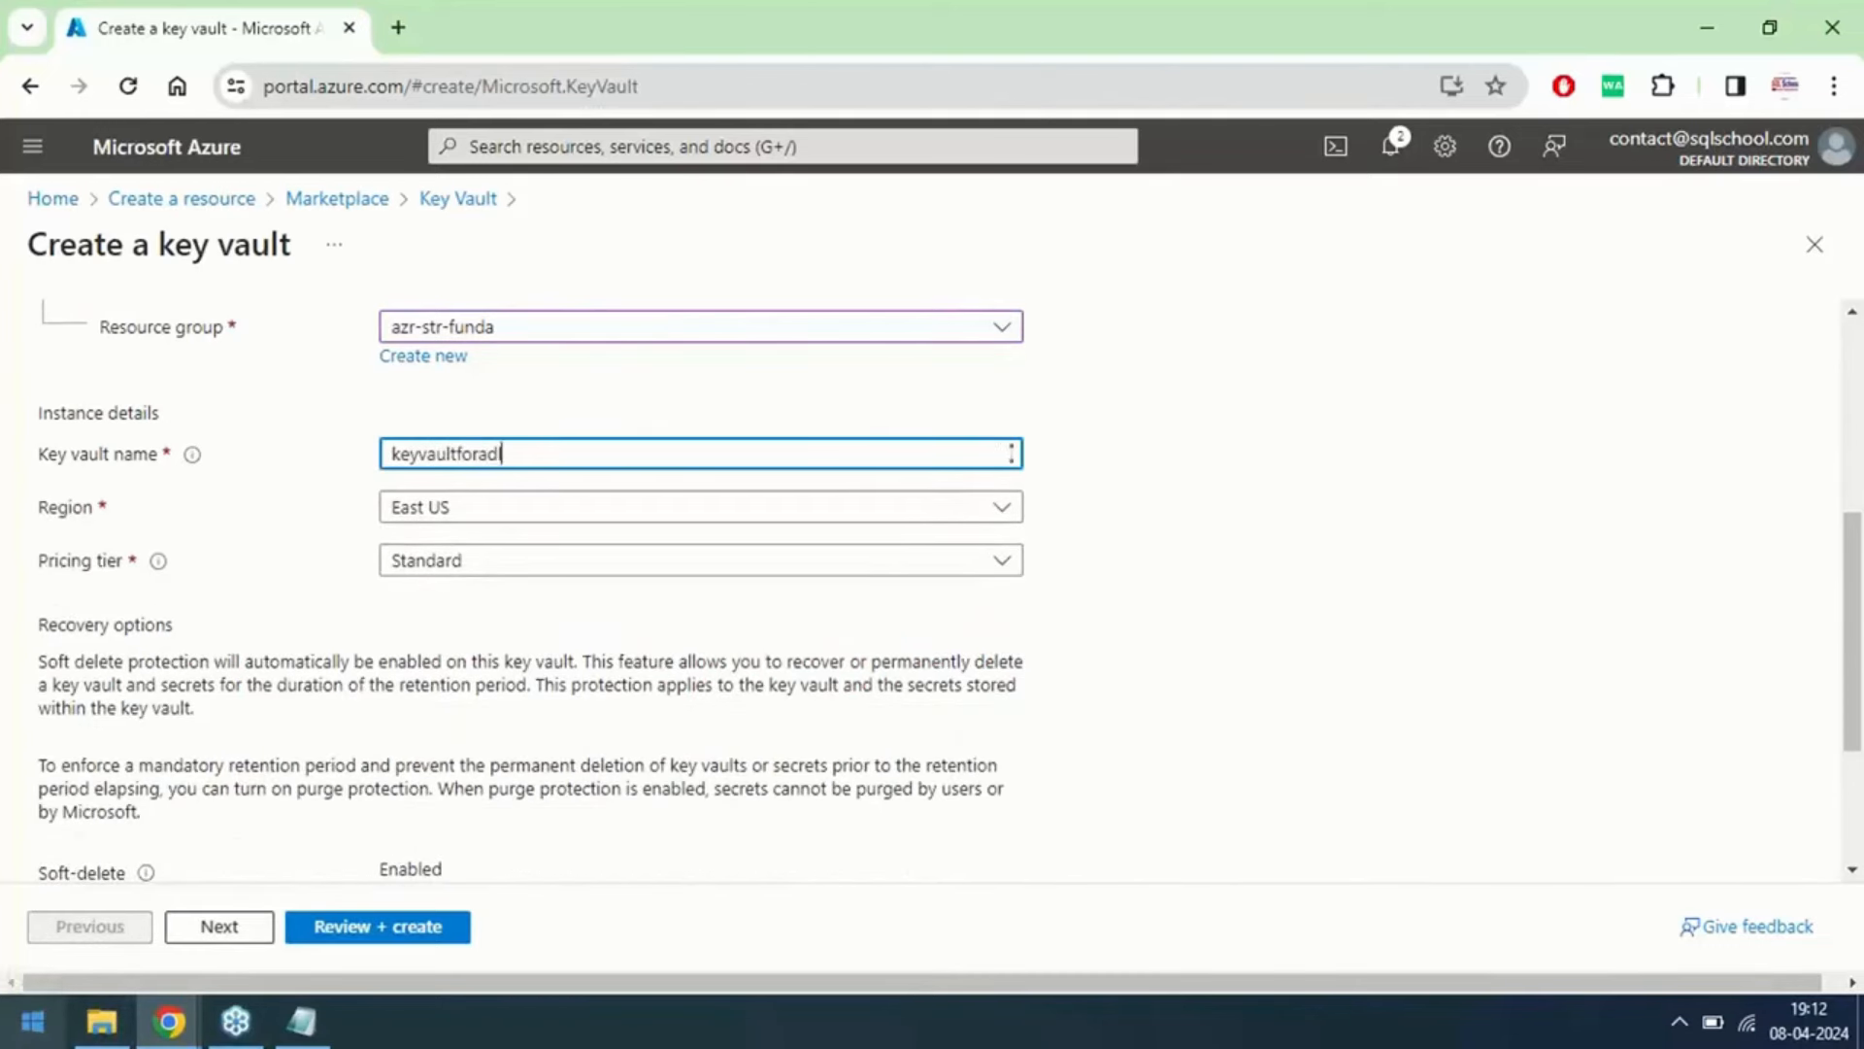
text(ssecurity)
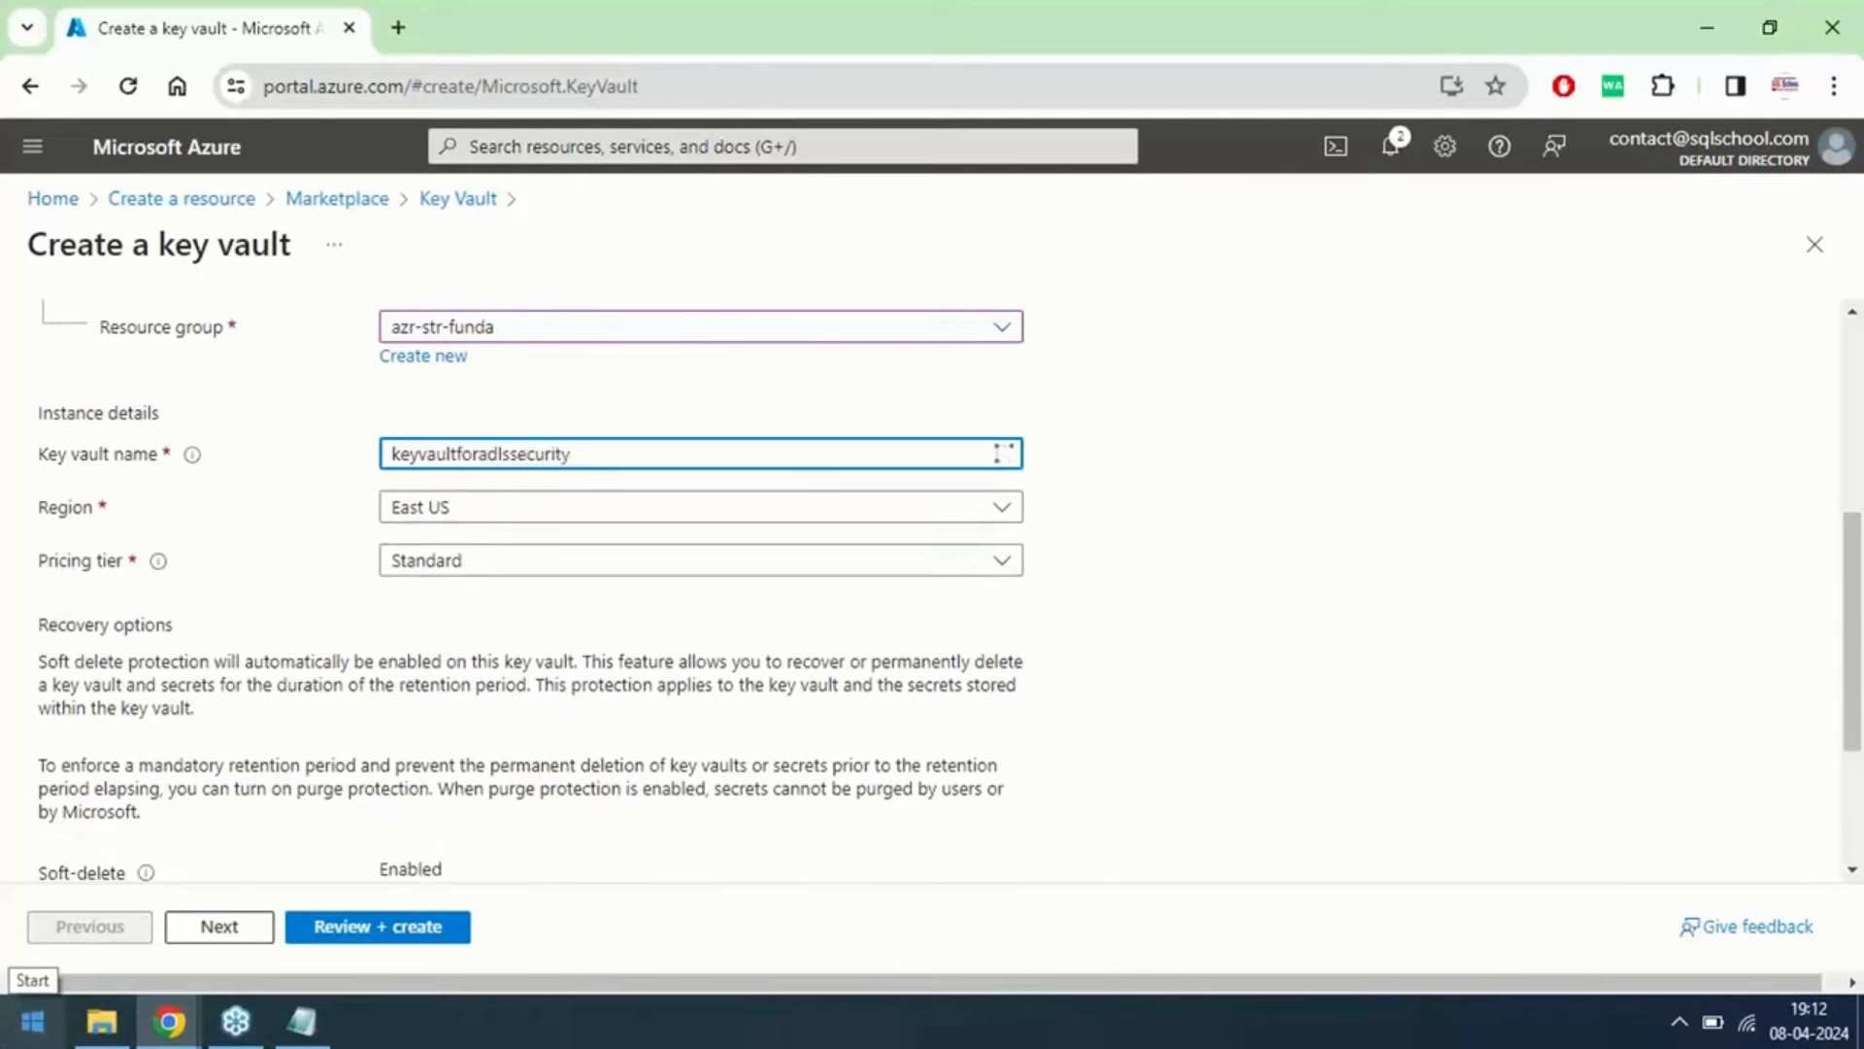
key(super+x)
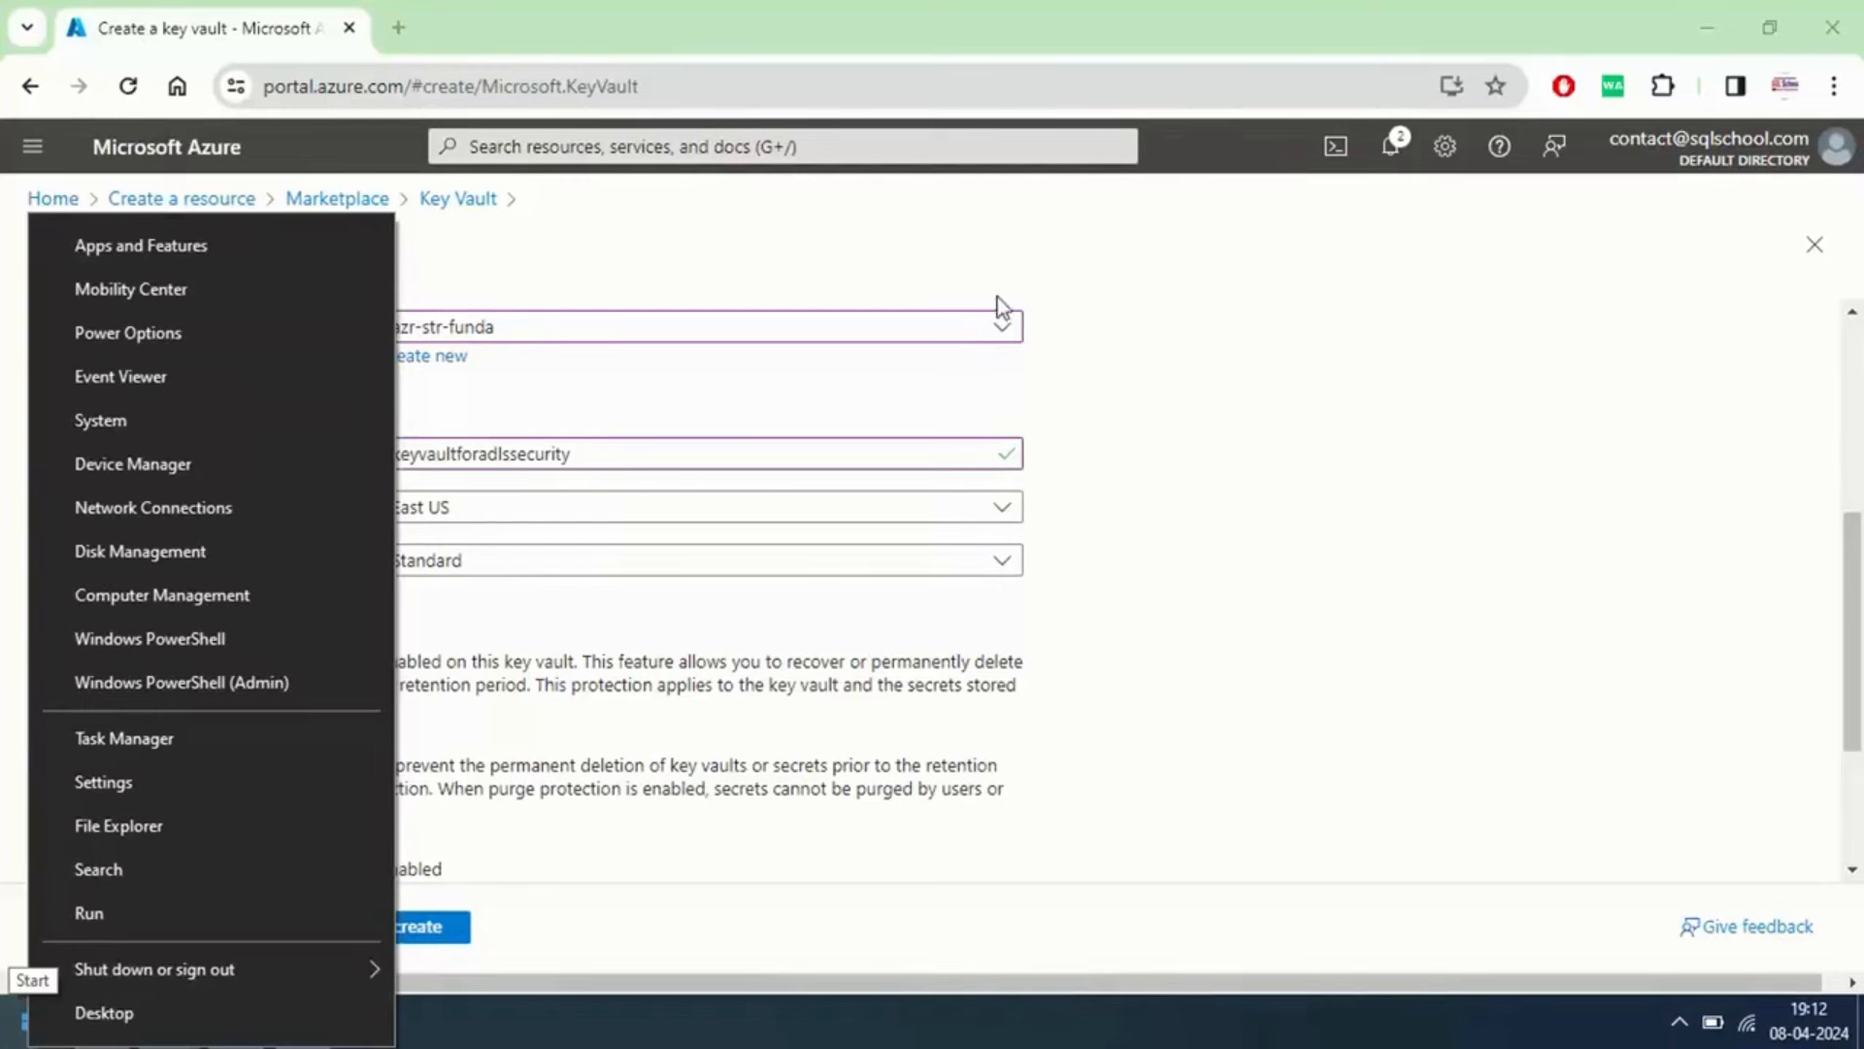
click(1027, 445)
Step: In the access configuration, enable resource access for Azure Virtual Machines, Azure Resource Manager and Azure Disk Encryption, keeping Azure role-based access control
scroll(1162, 457, up, 4)
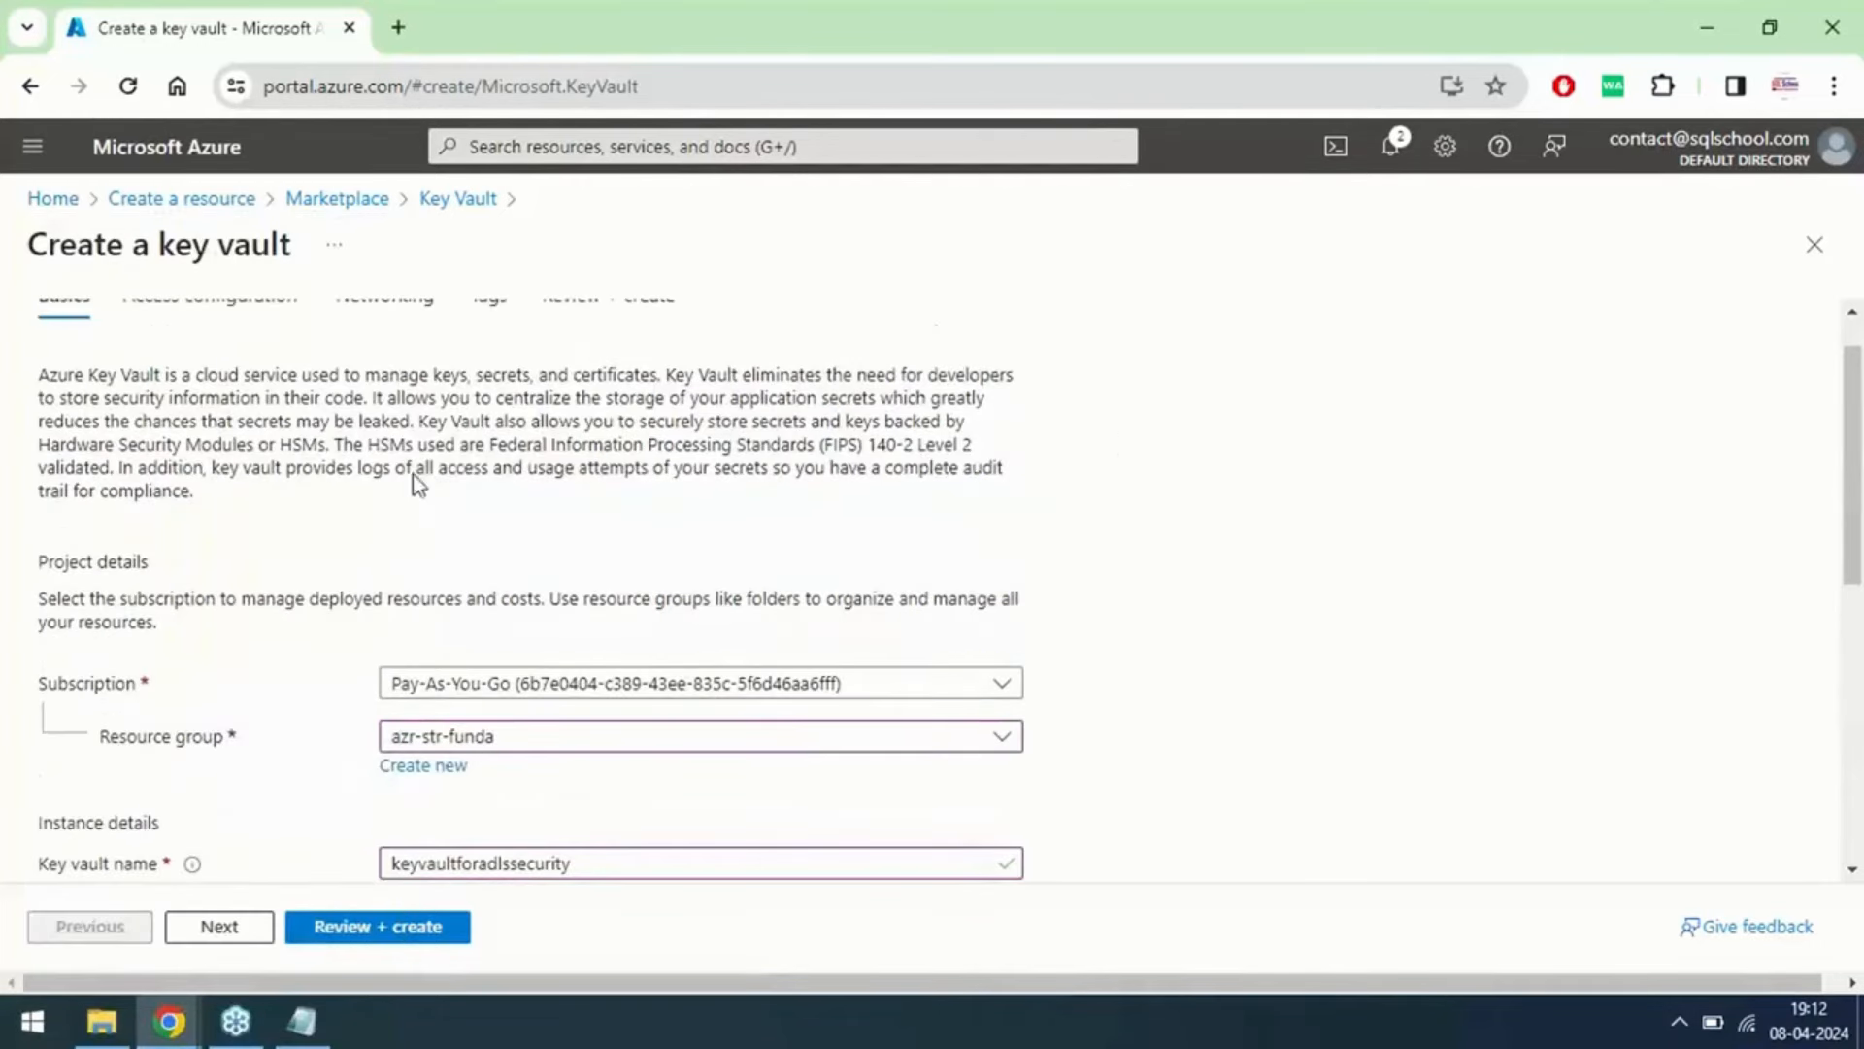
scroll(417, 480, up, 1)
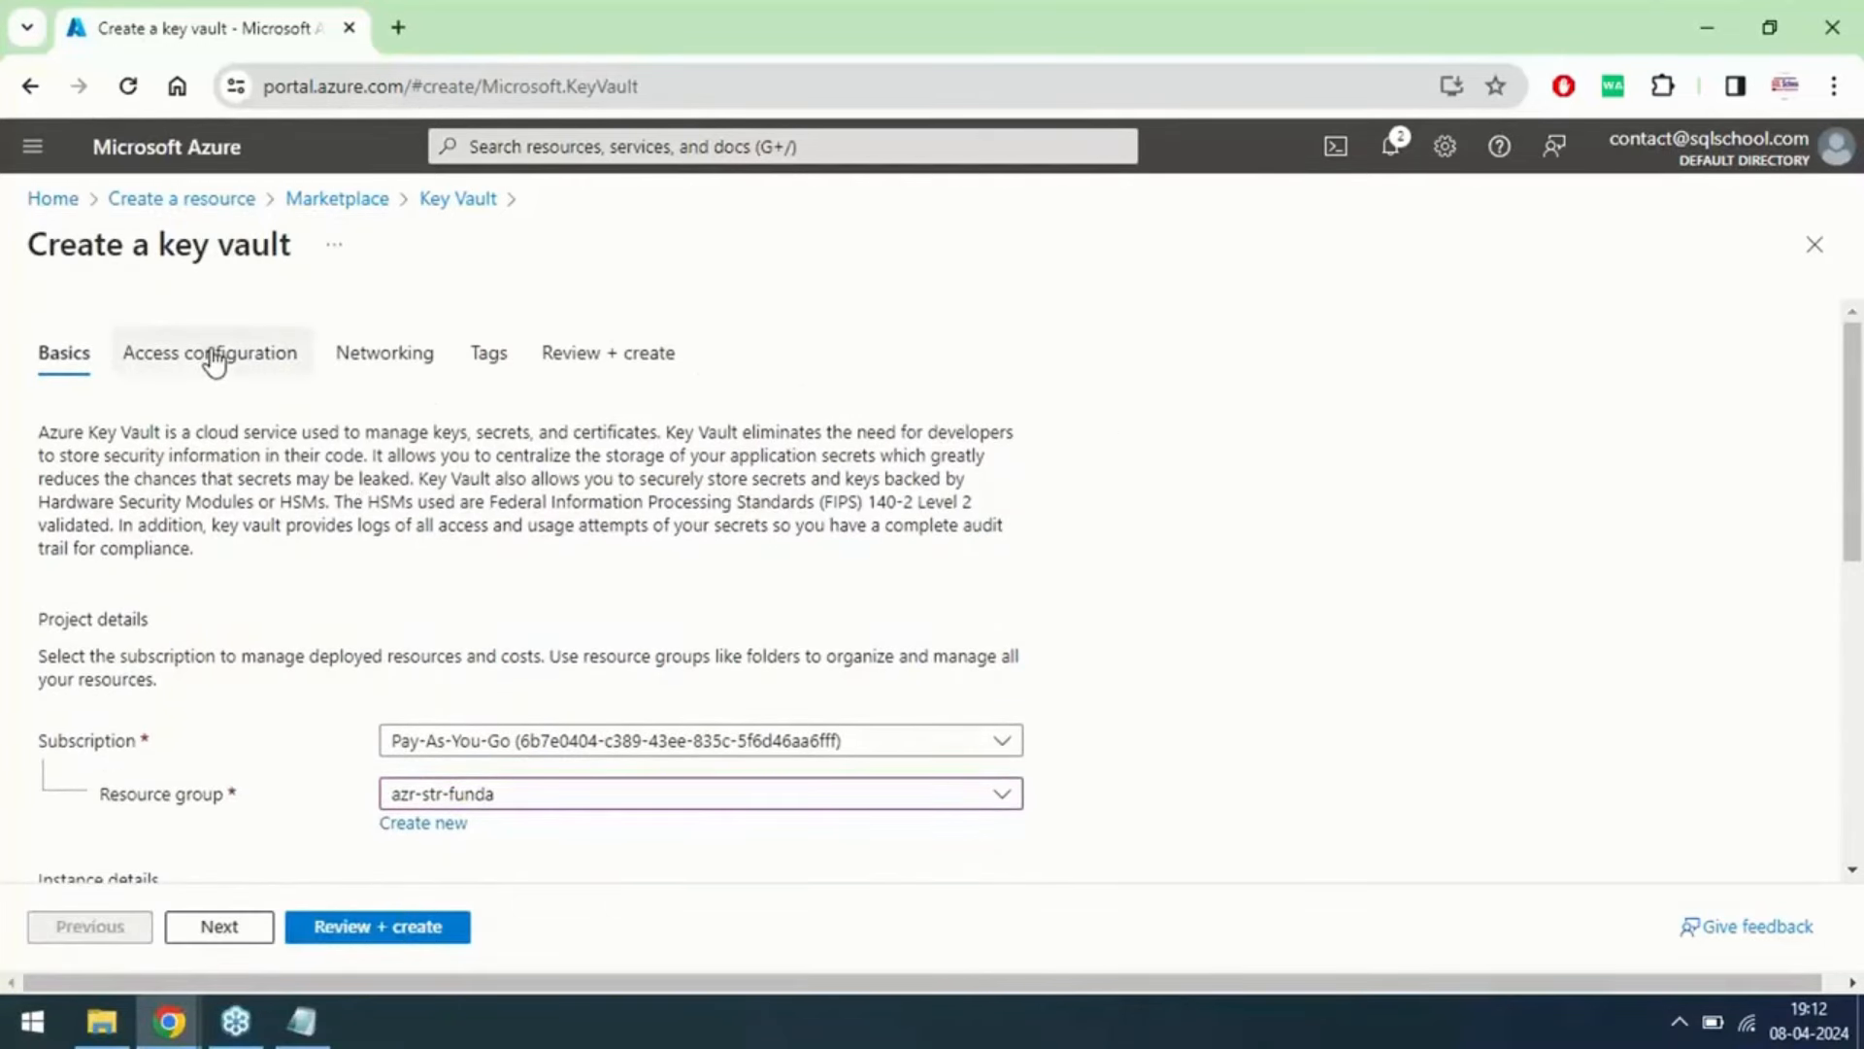
key(ctrl)
key(ctrl)
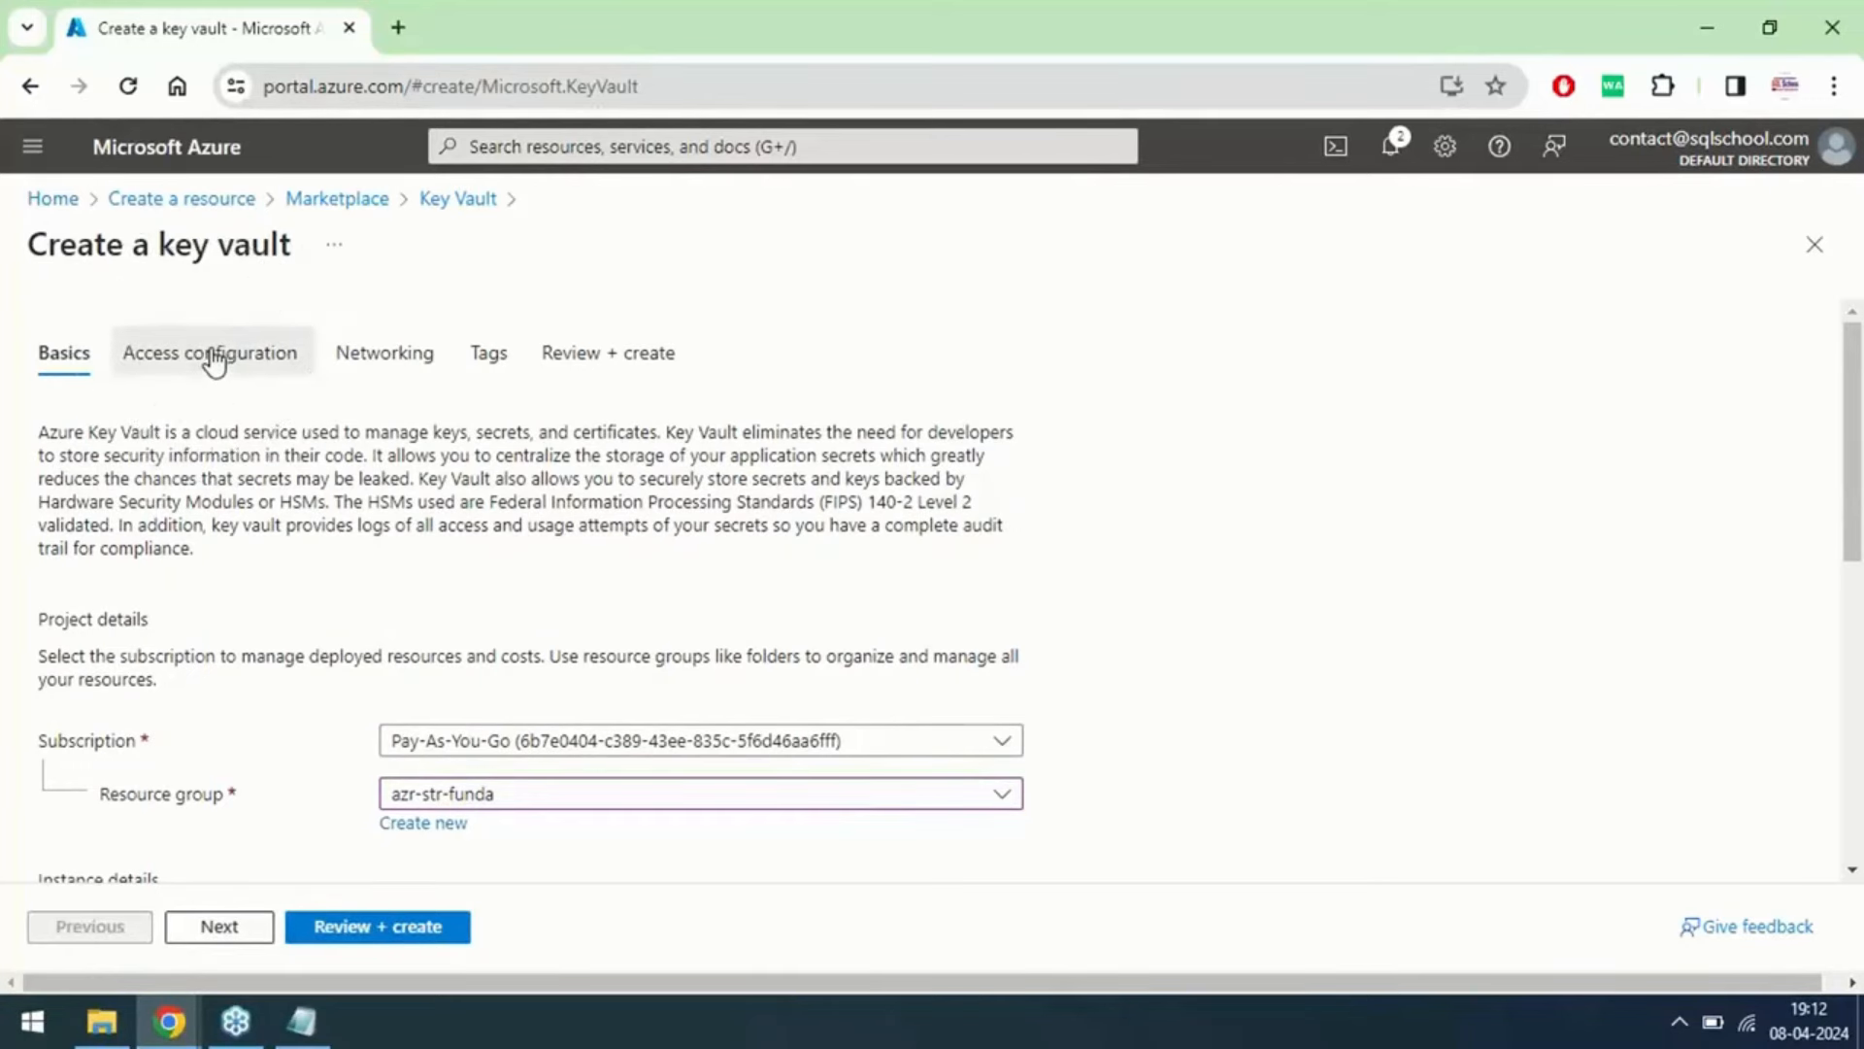
click(215, 362)
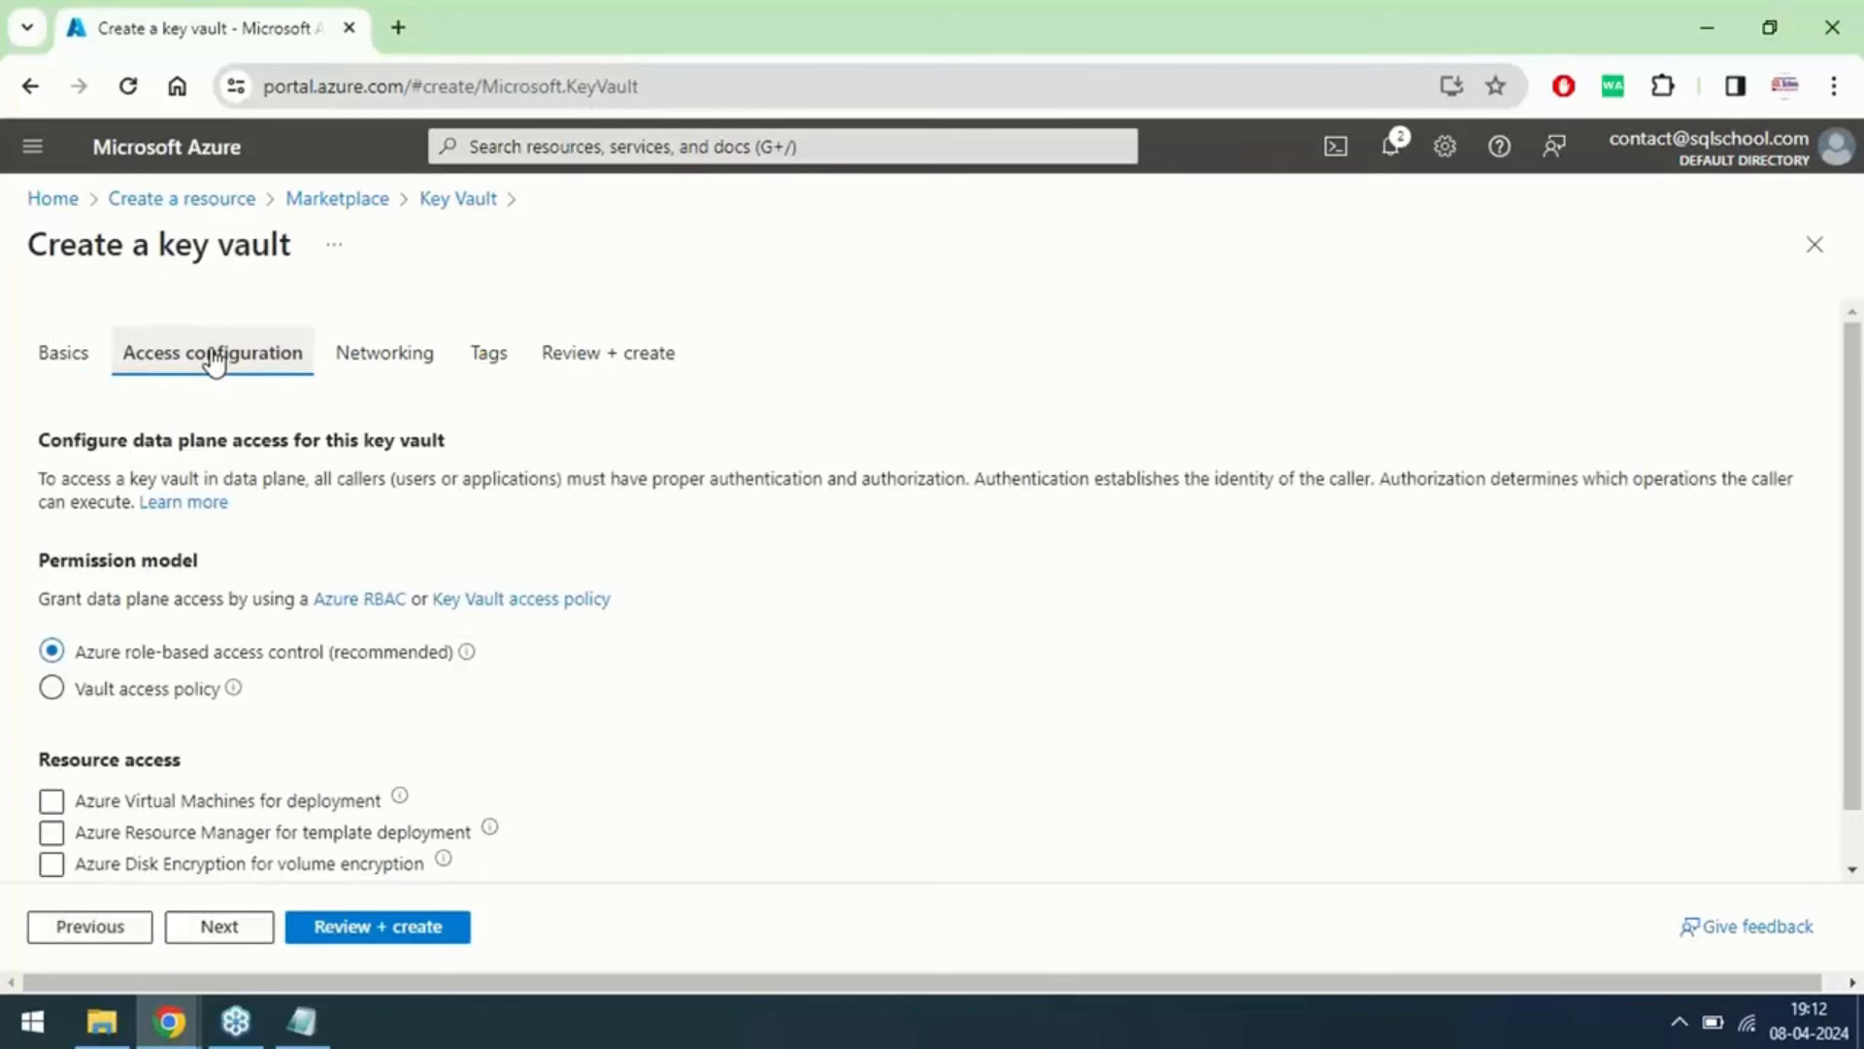
scroll(214, 361, down, 1)
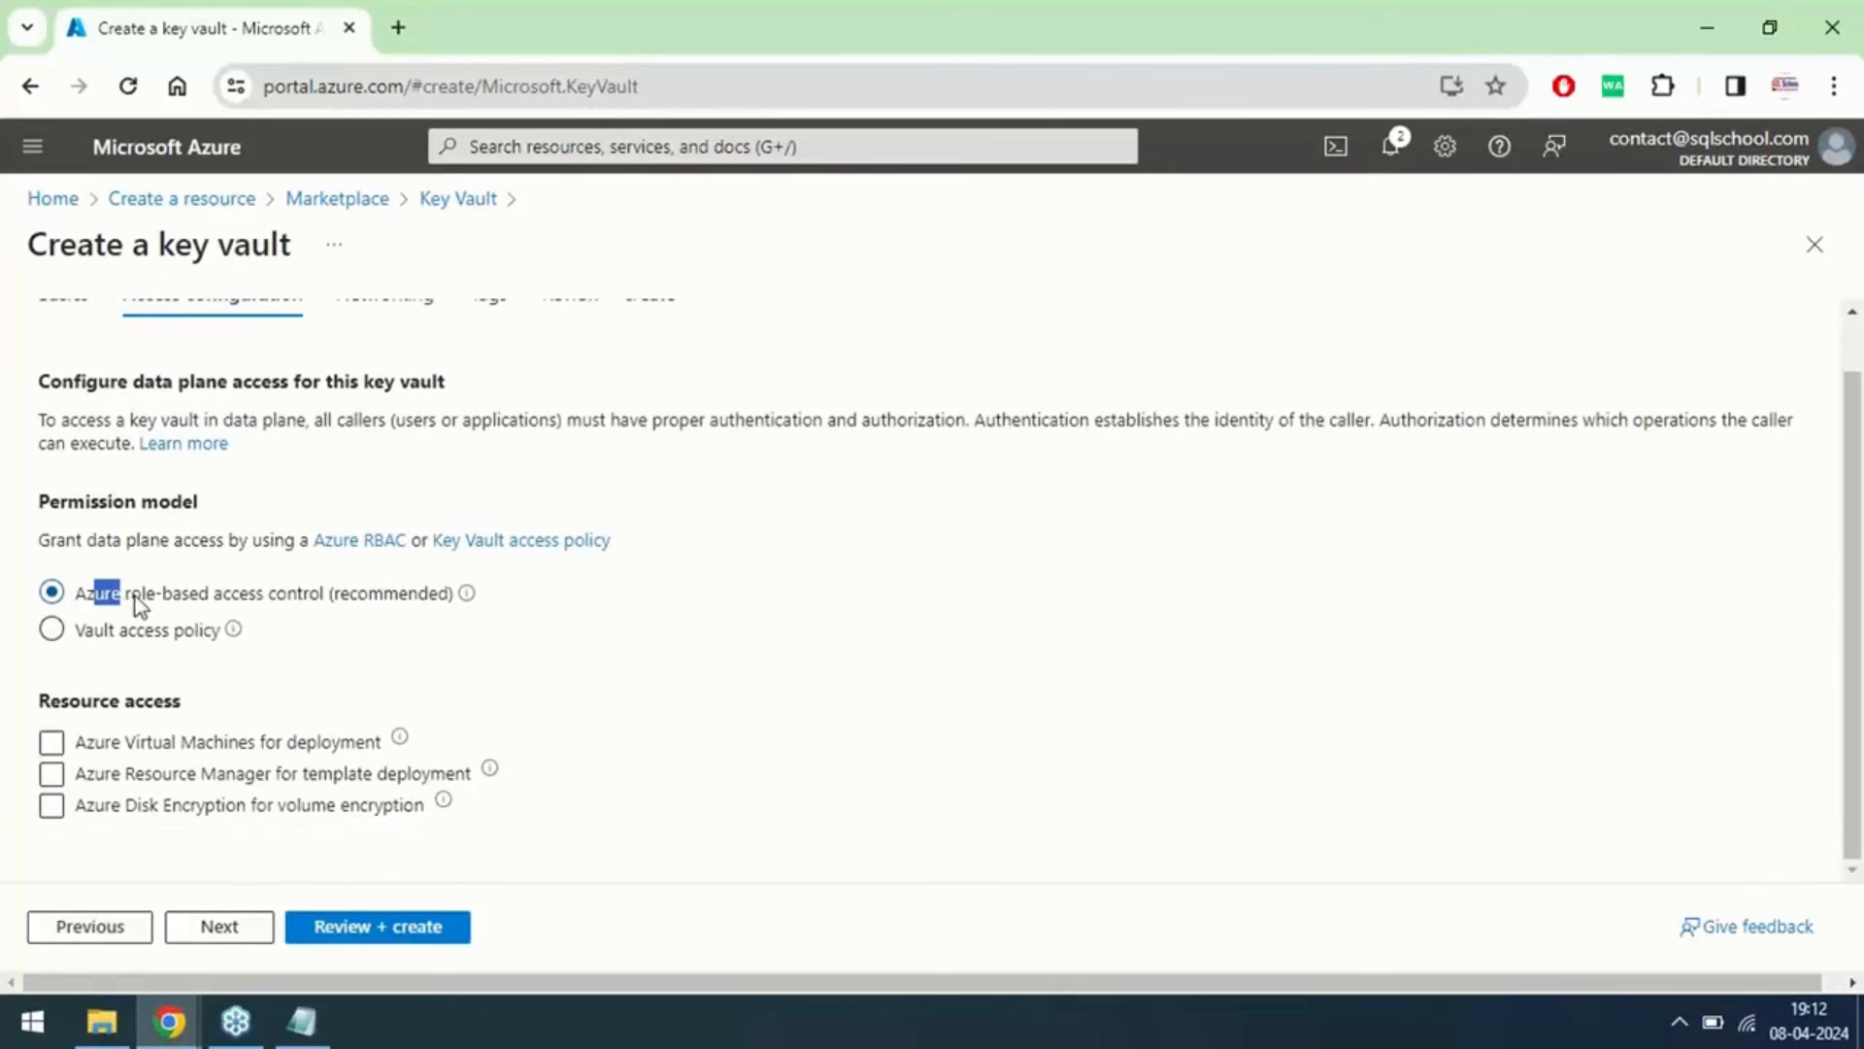
drag(247, 598, 283, 599)
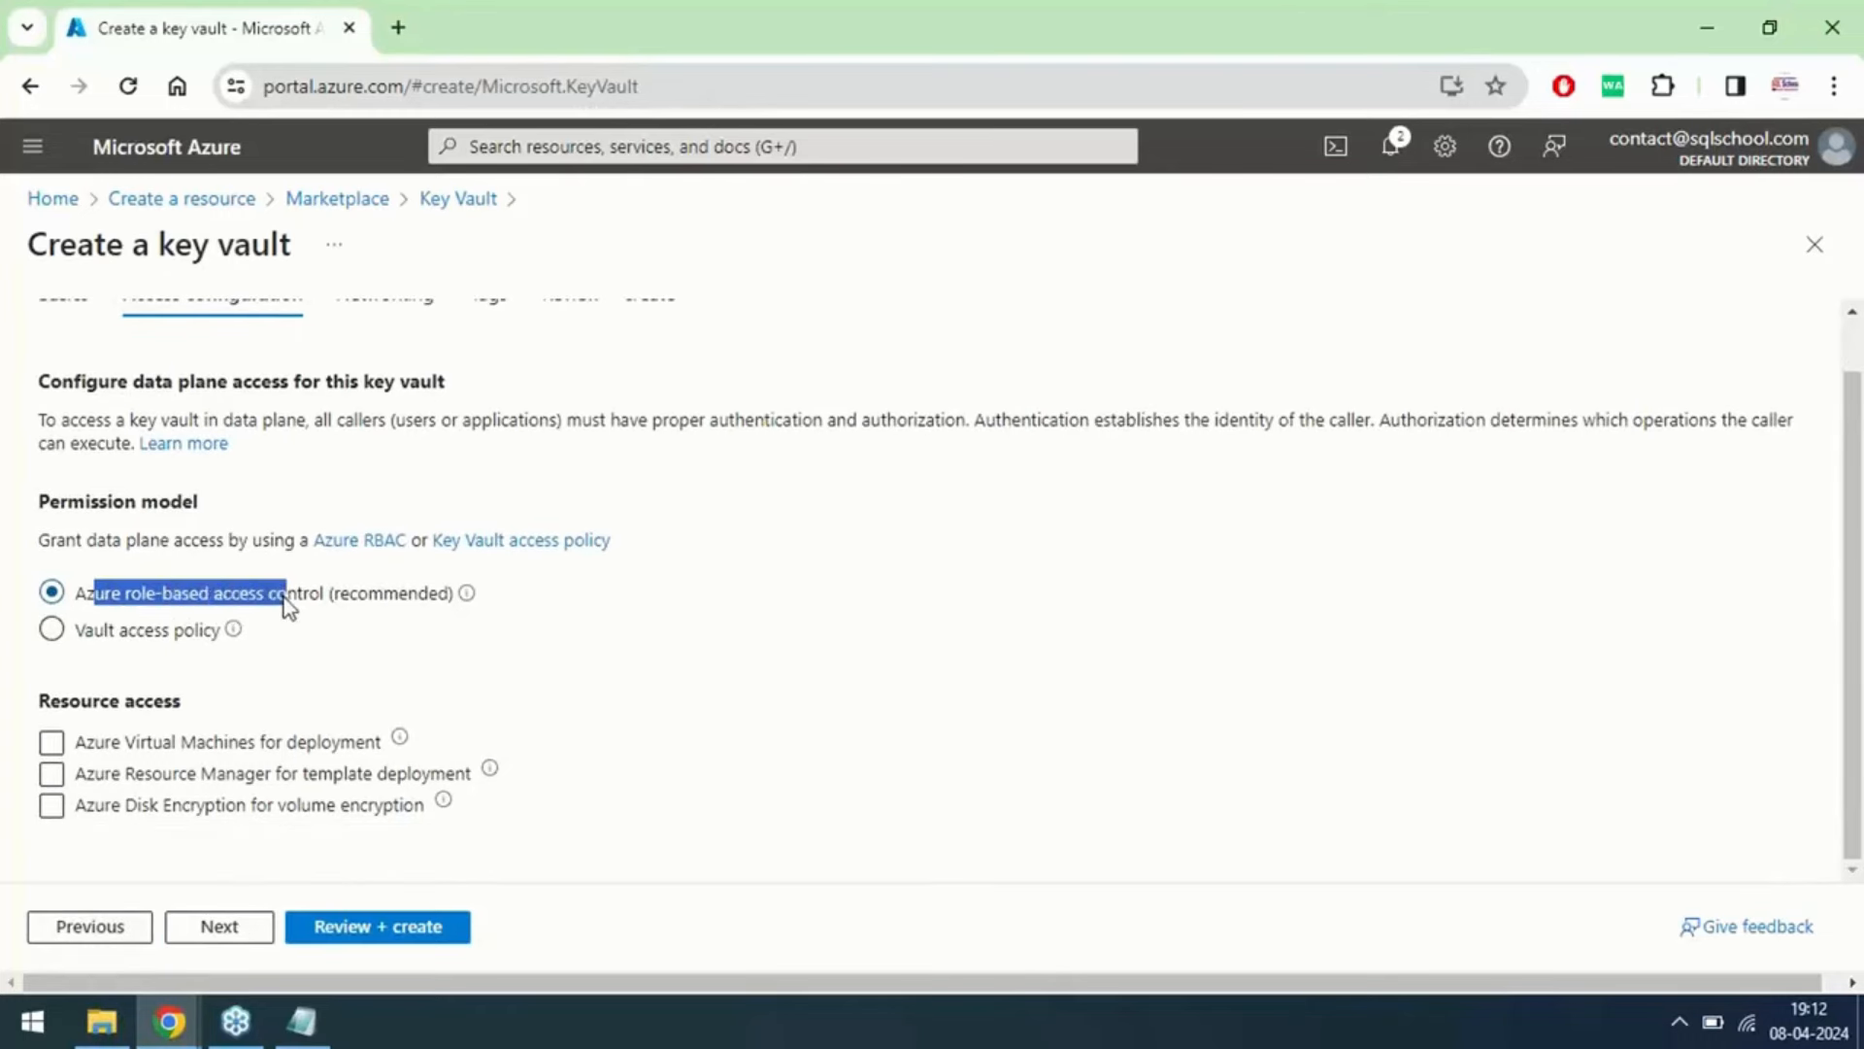
click(52, 742)
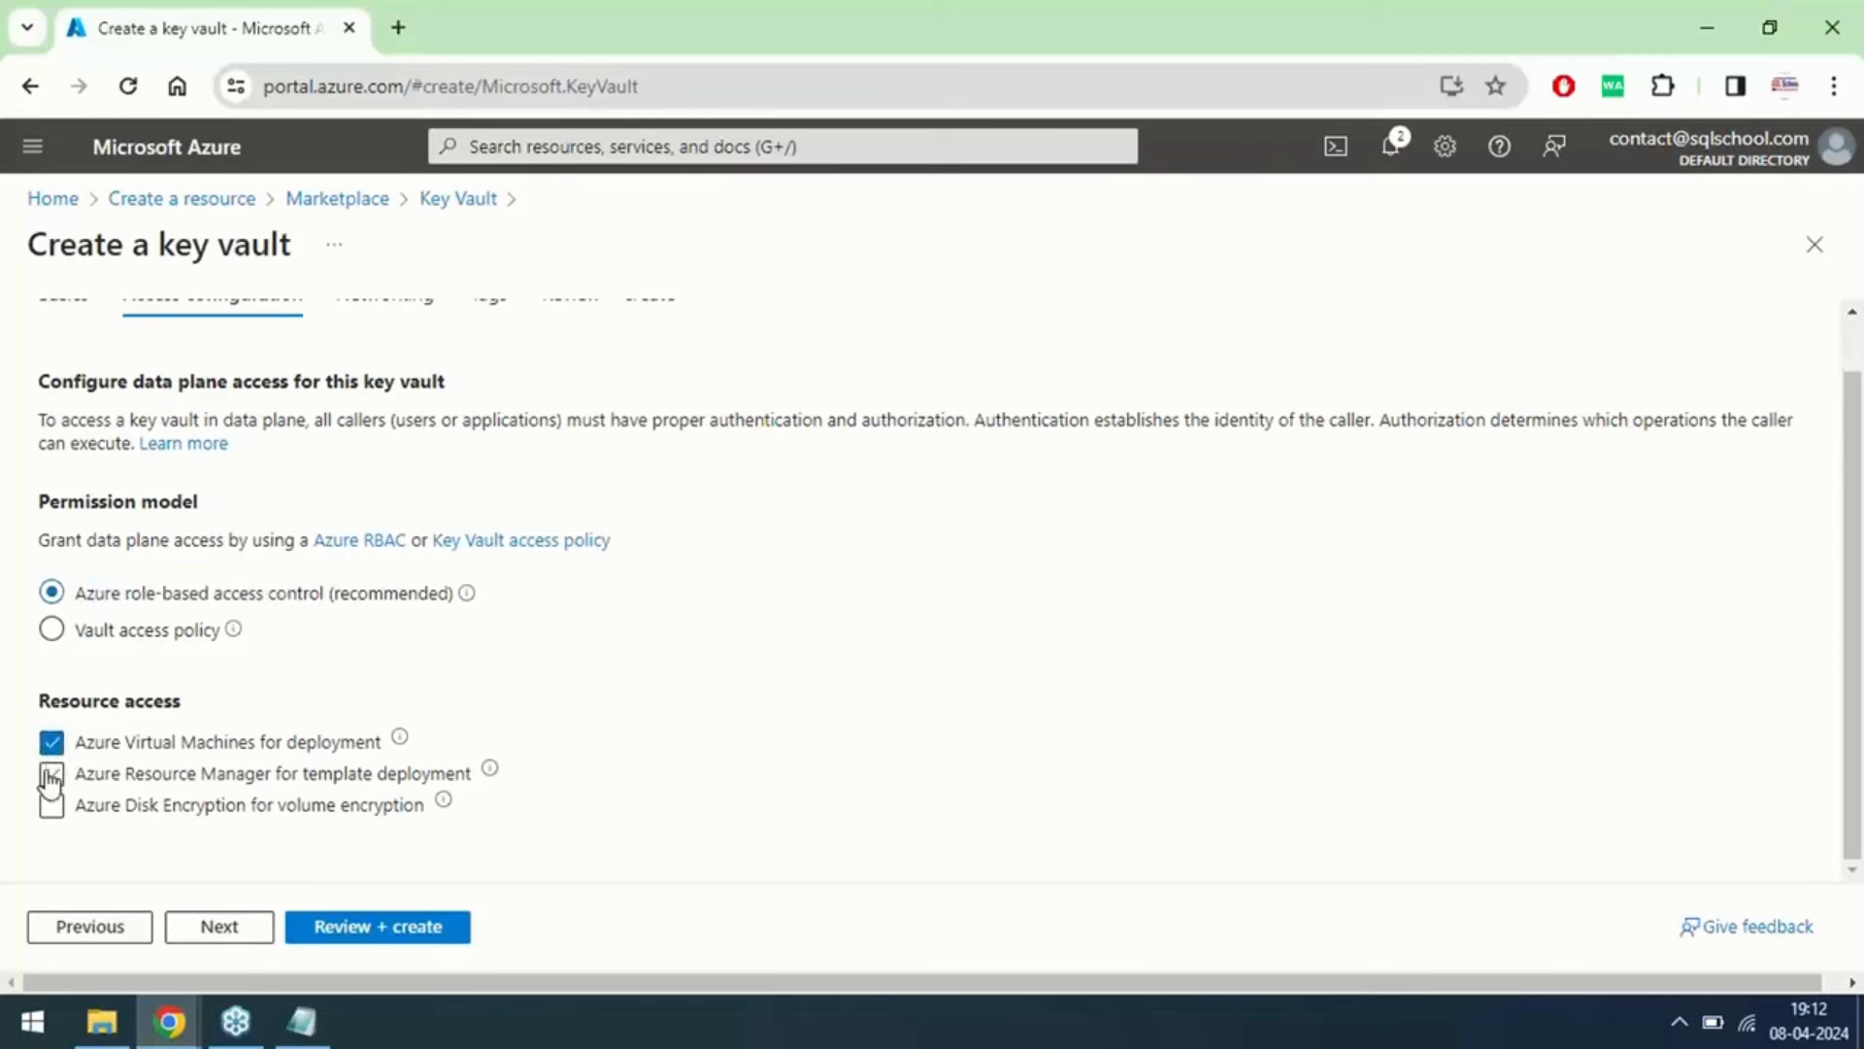
click(52, 775)
click(50, 809)
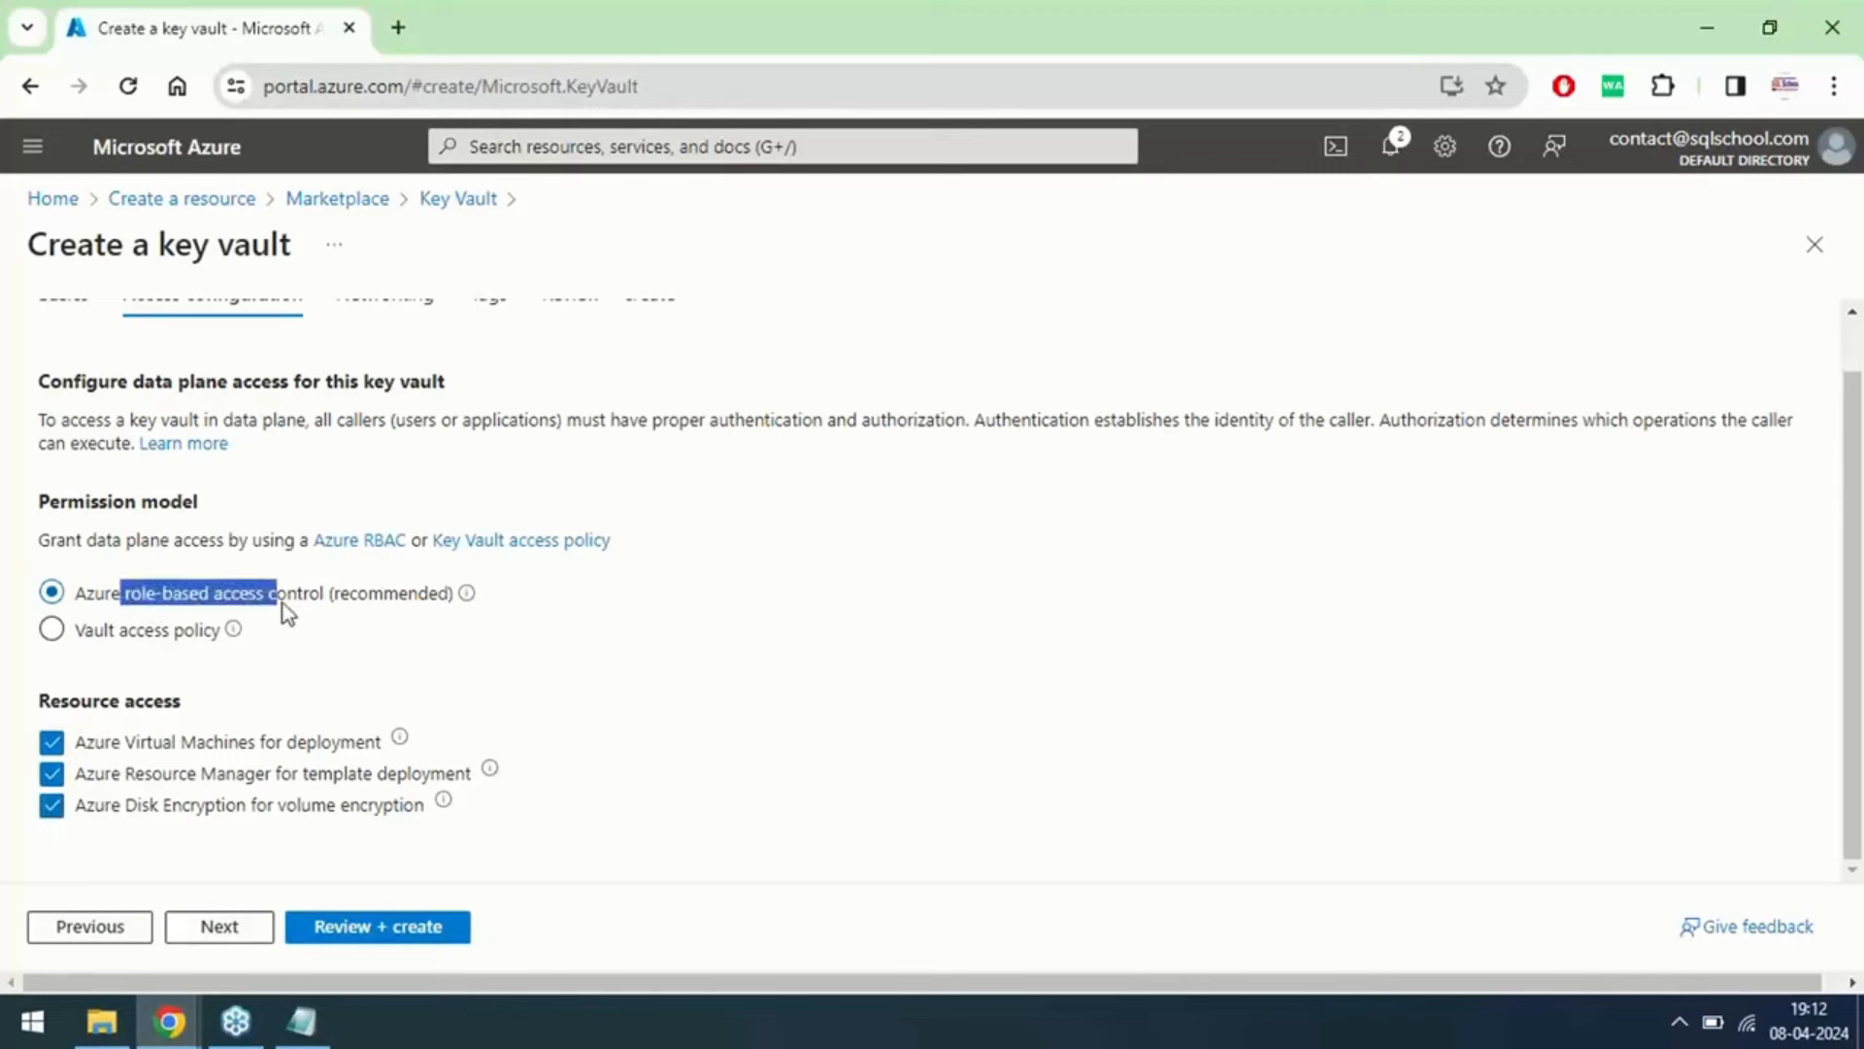
Step: Examine the role-based access control option and the resource access options for virtual machines and Resource Manager
drag(282, 603, 296, 604)
double_click(377, 596)
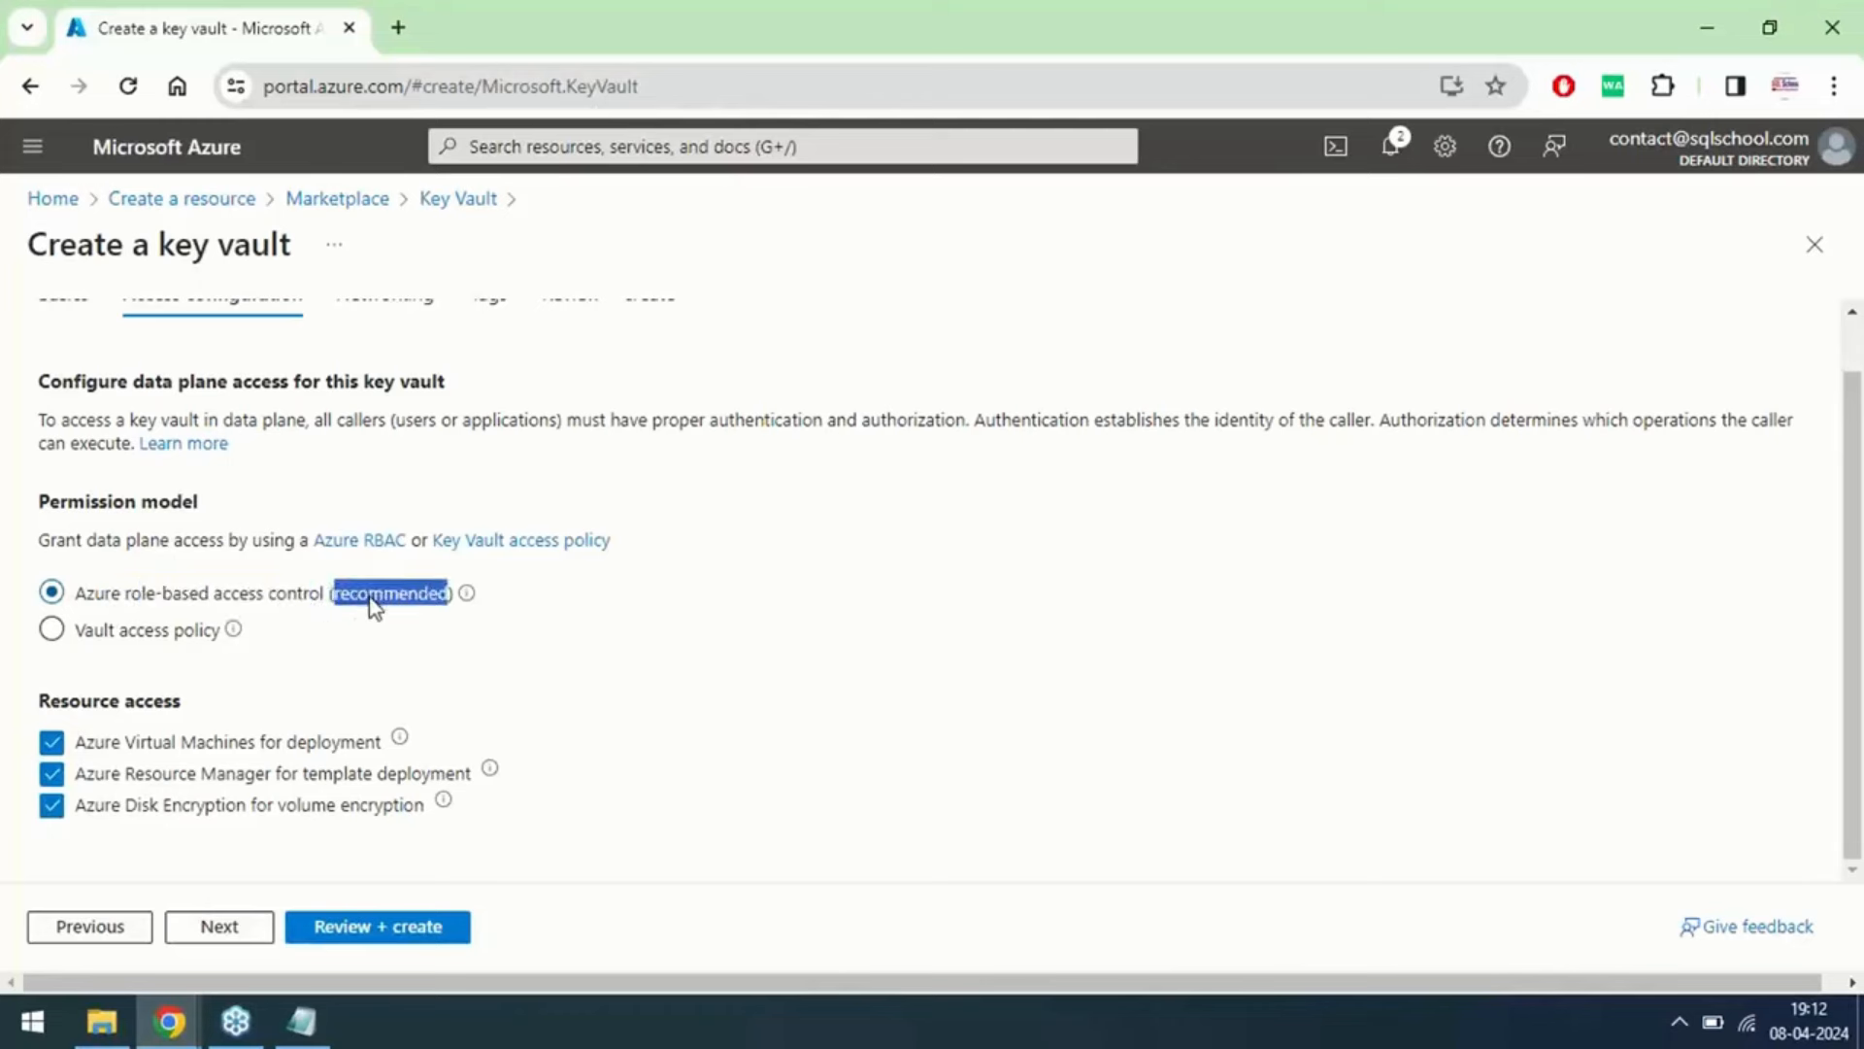
click(126, 597)
drag(124, 597, 255, 608)
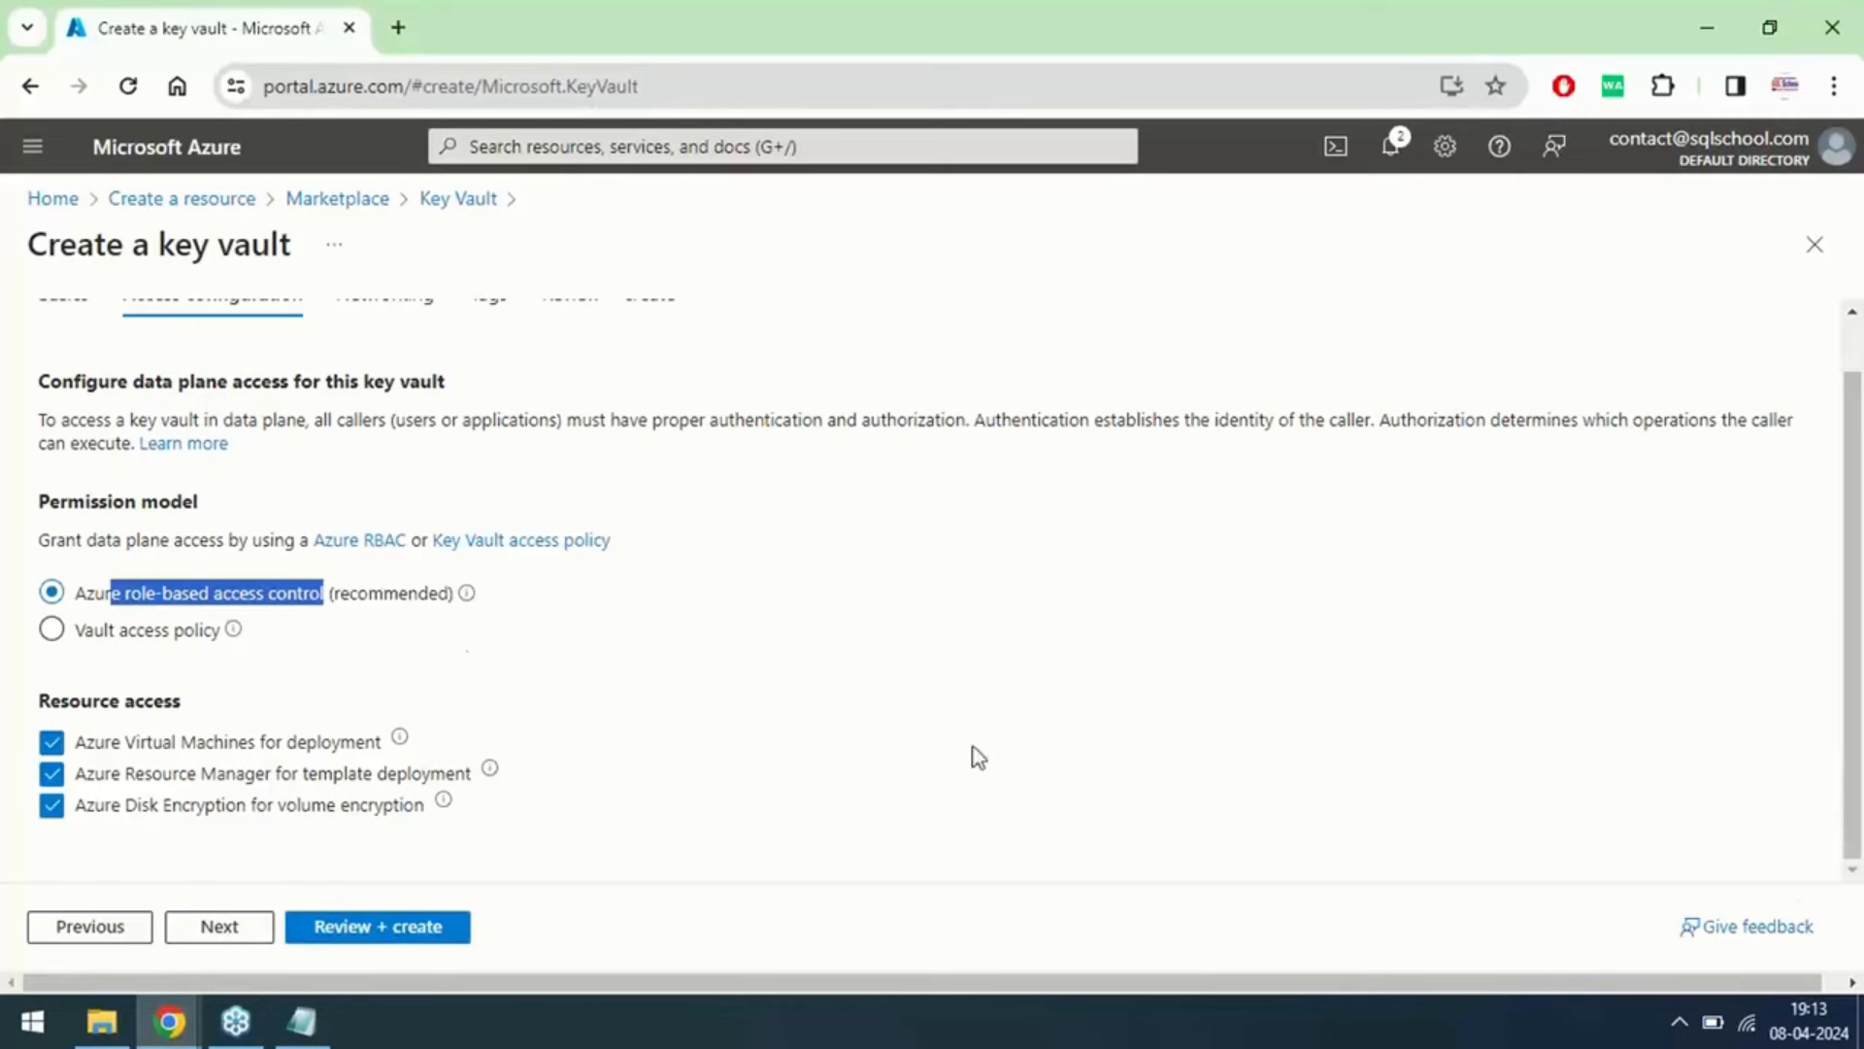
drag(88, 602, 311, 604)
drag(93, 743, 267, 752)
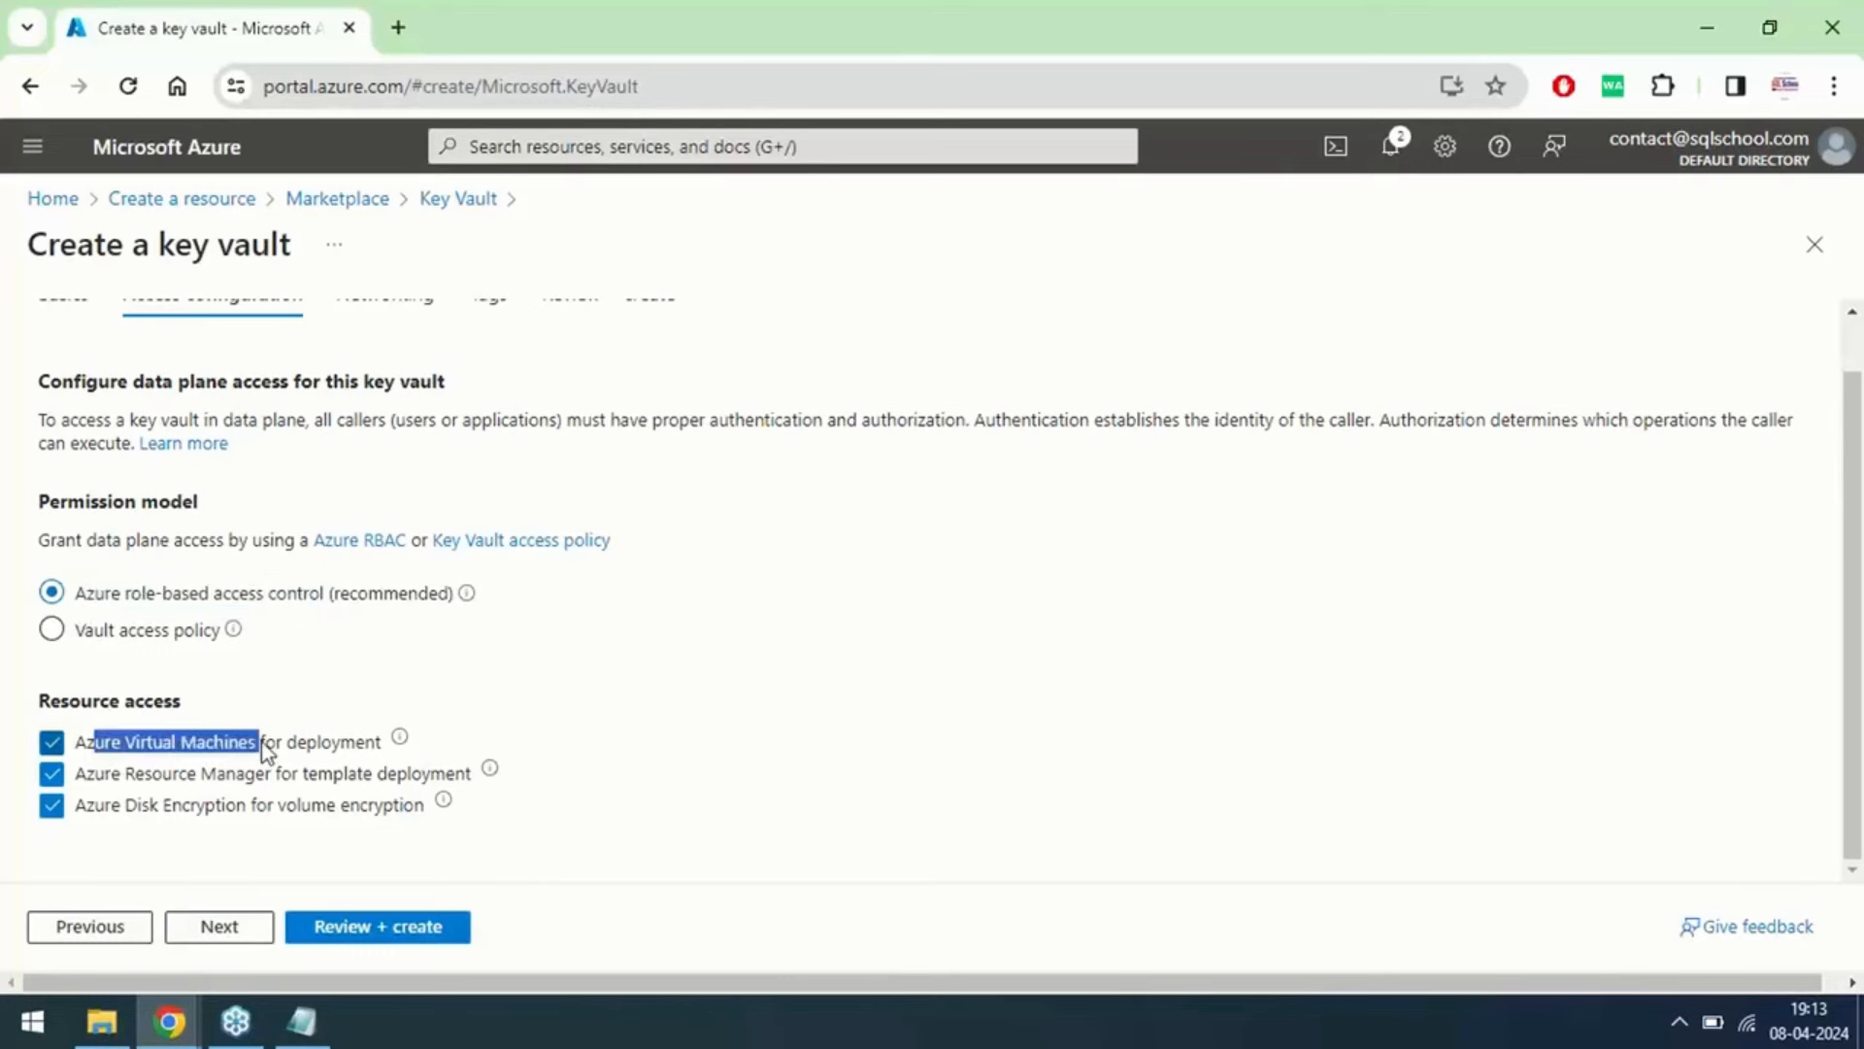
drag(146, 774, 340, 782)
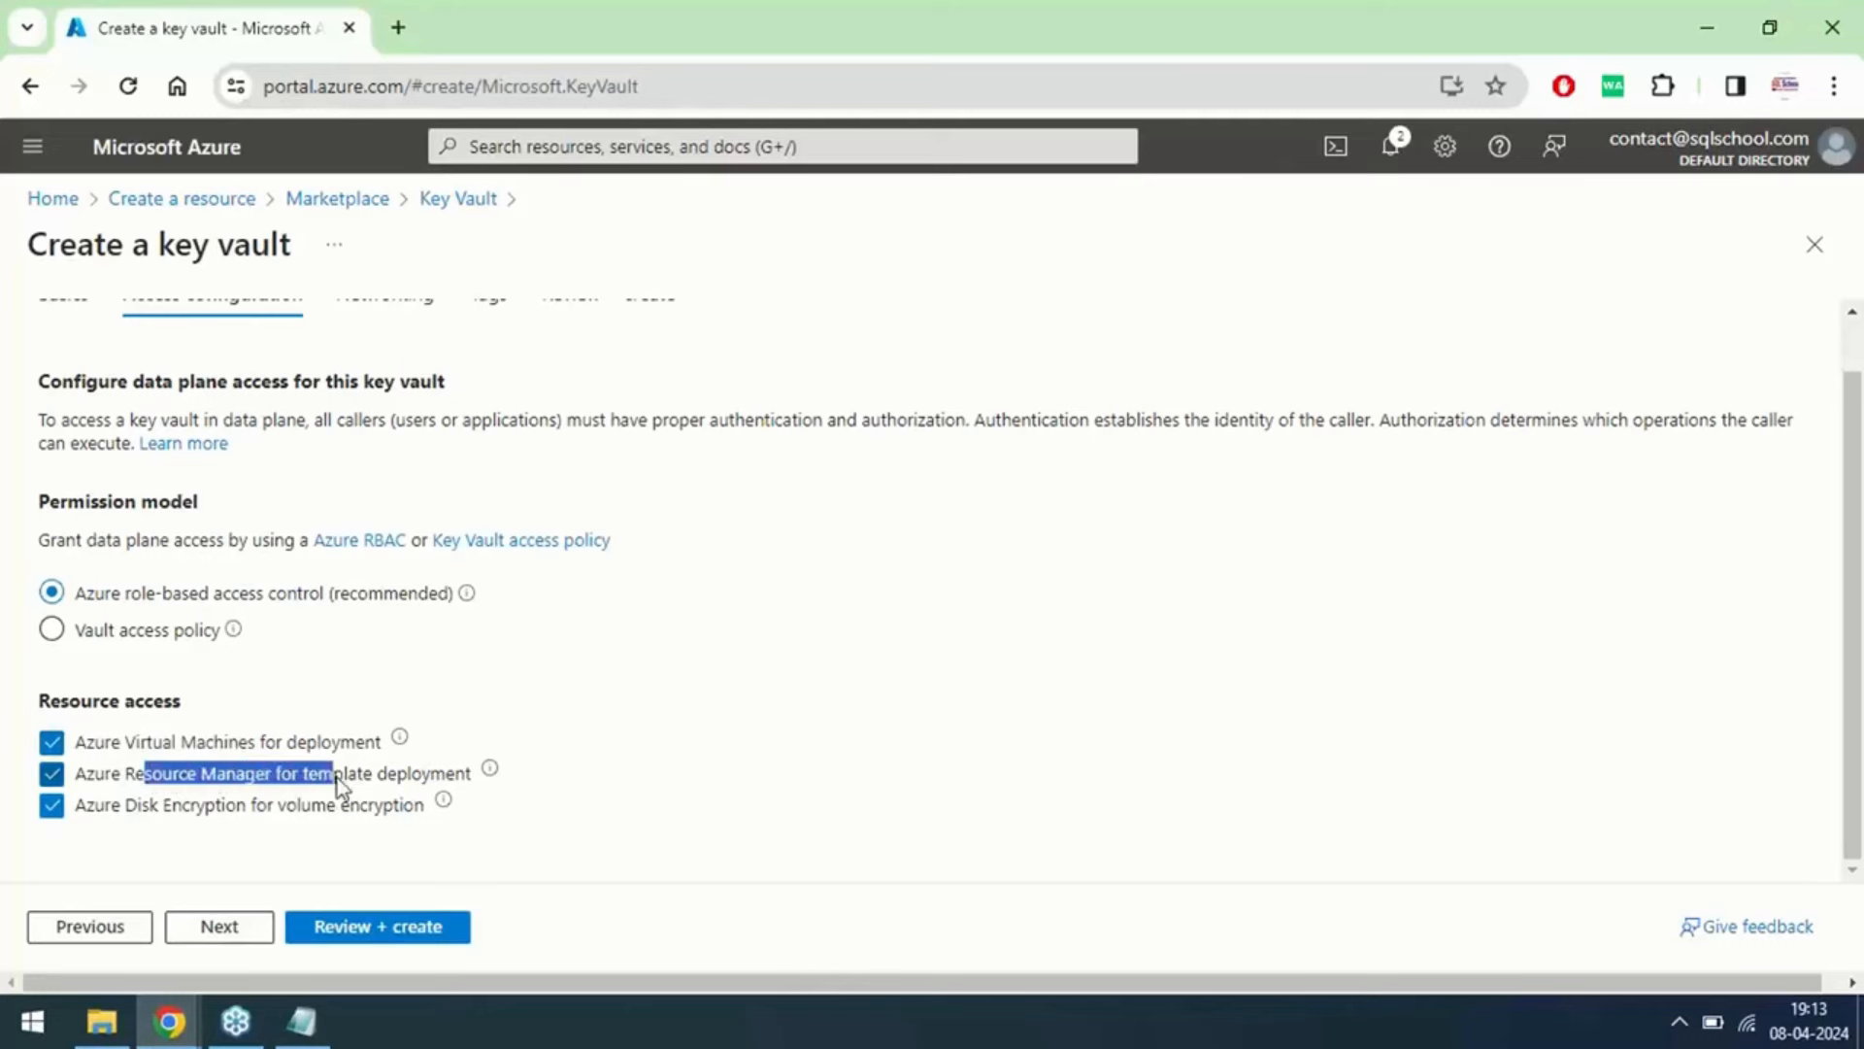
Step: Examine the resource access options for Resource Manager template deployment and Azure Disk Encryption volume encryption
double_click(335, 781)
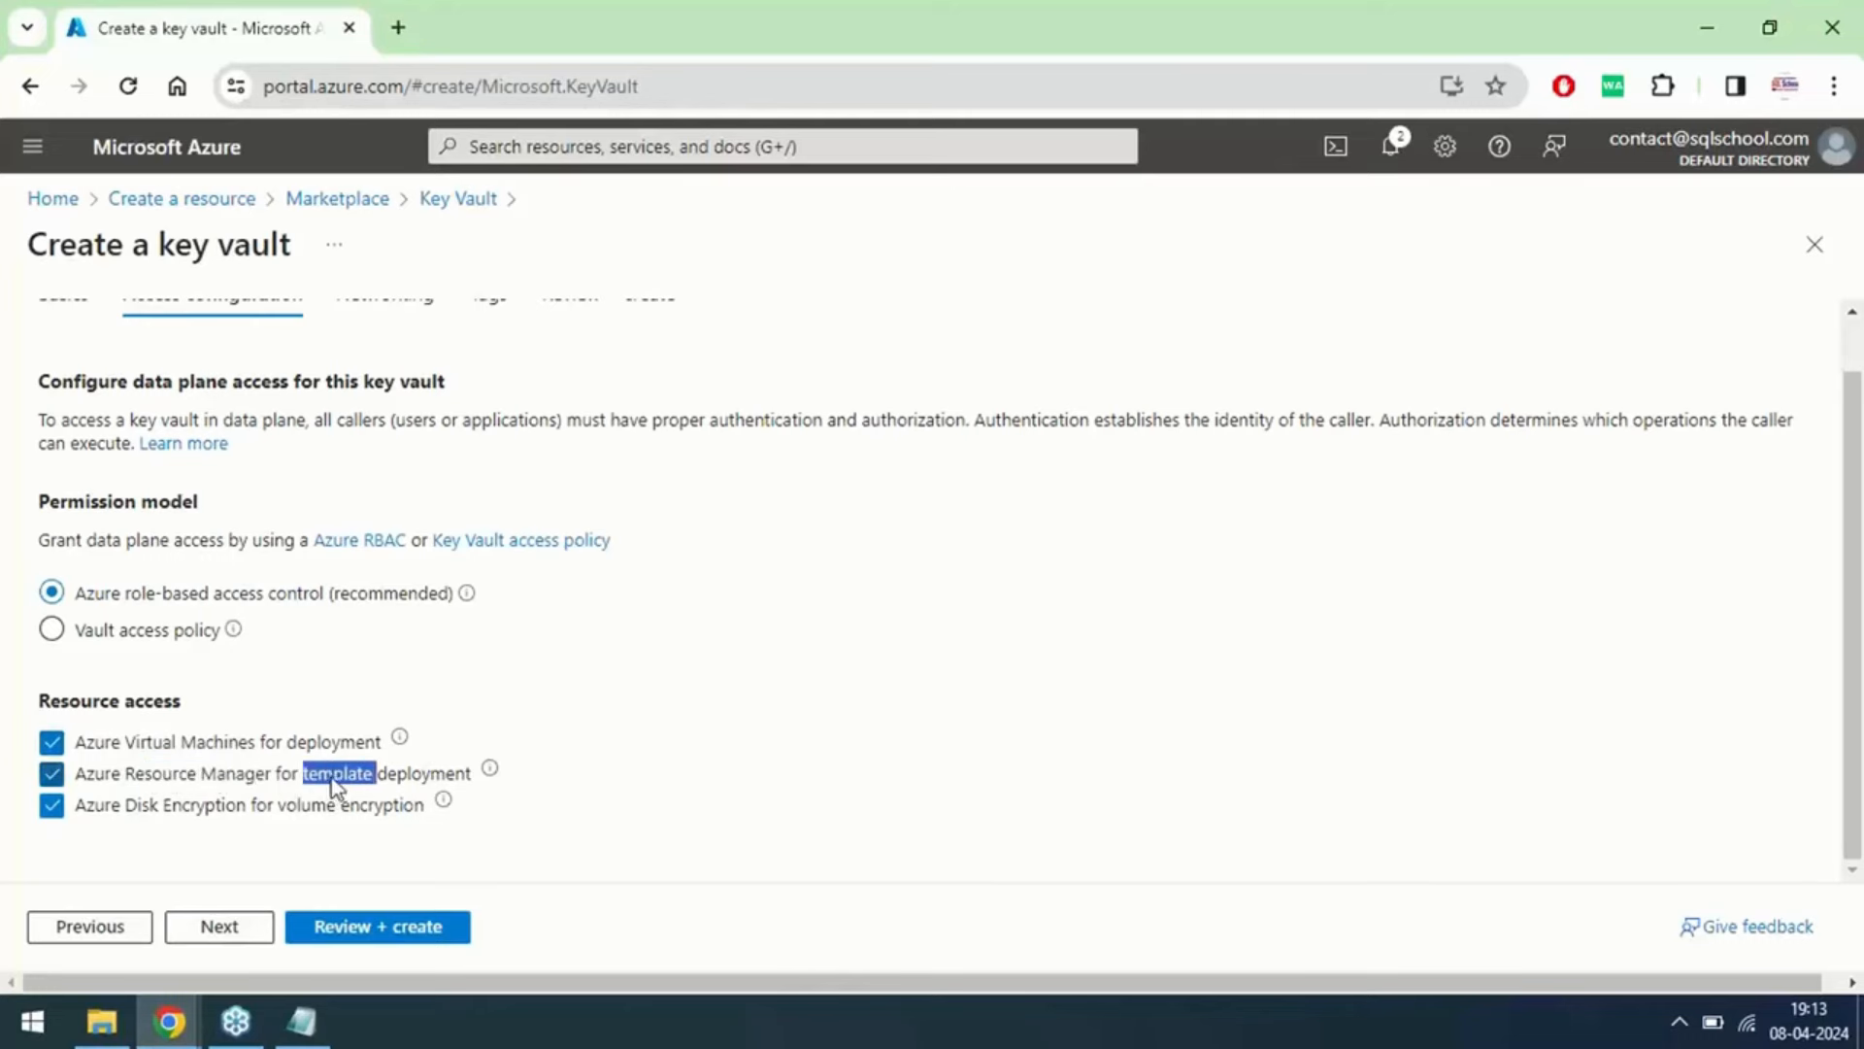
drag(165, 812, 238, 806)
click(179, 811)
drag(112, 812, 217, 814)
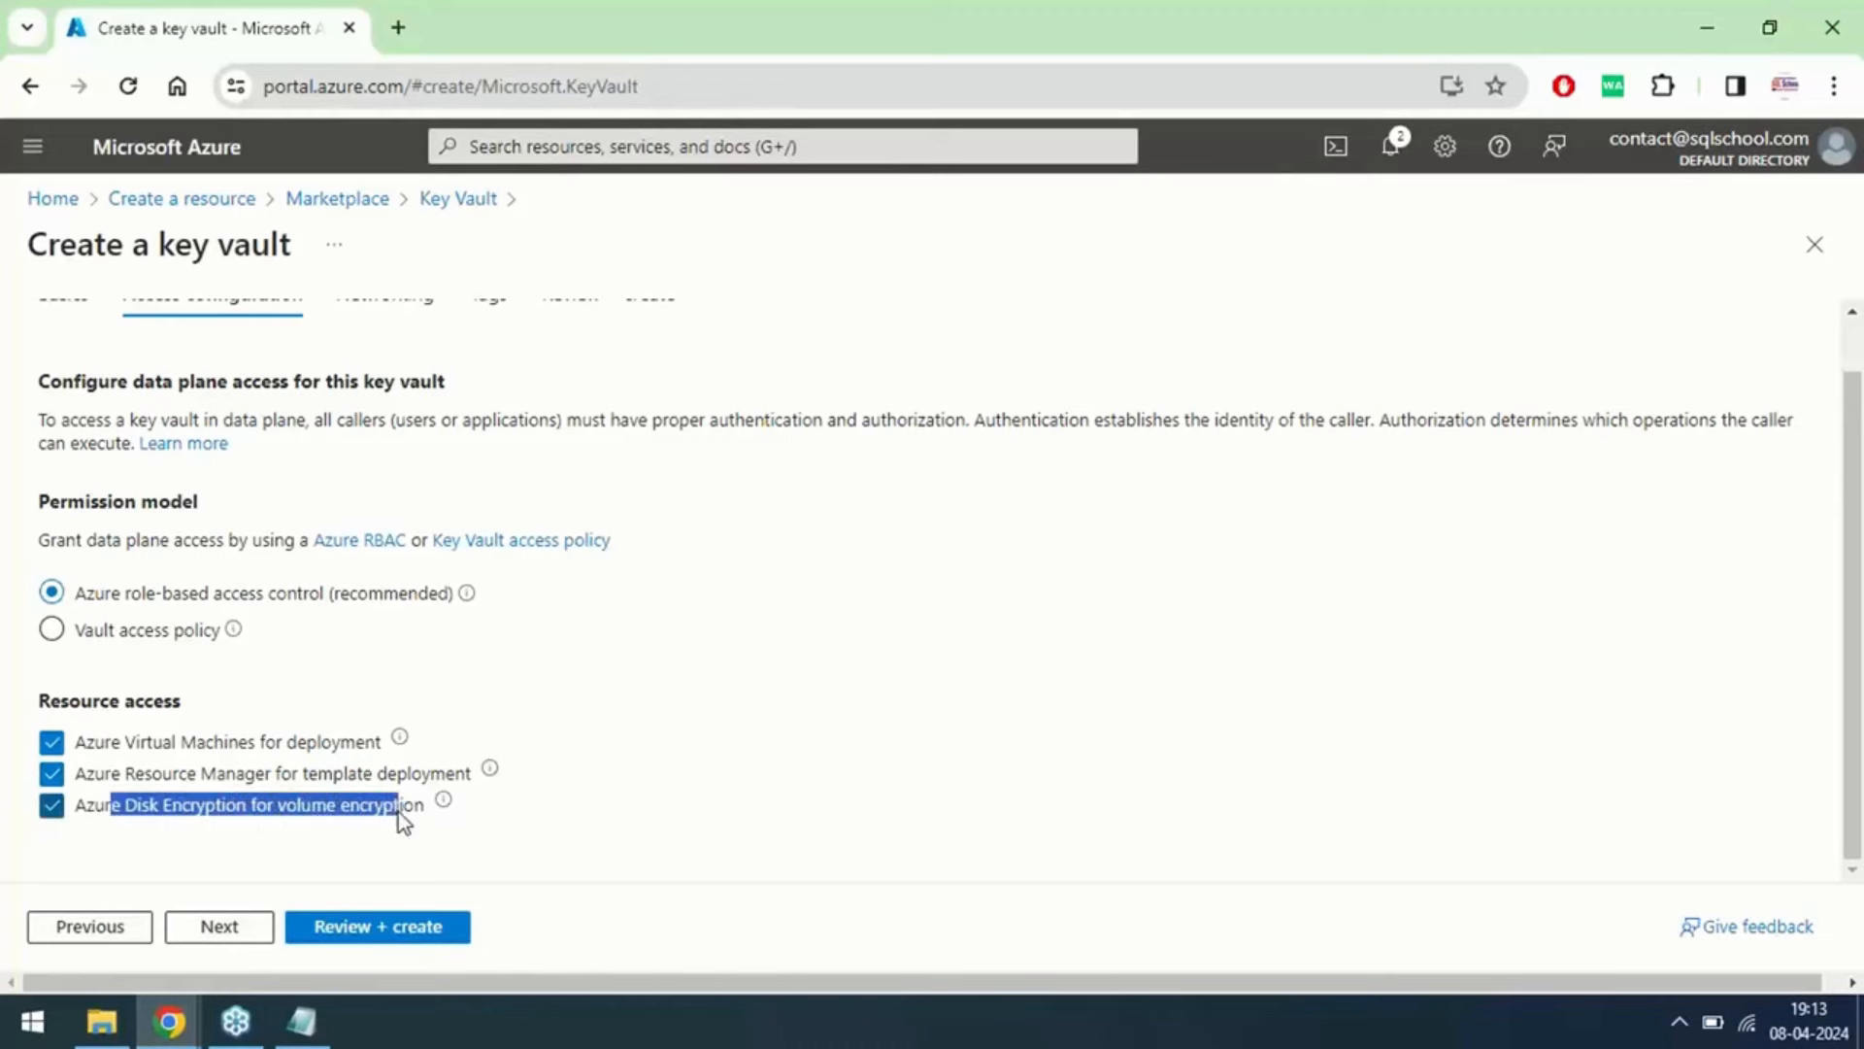
drag(77, 806, 499, 819)
drag(1855, 554, 1858, 483)
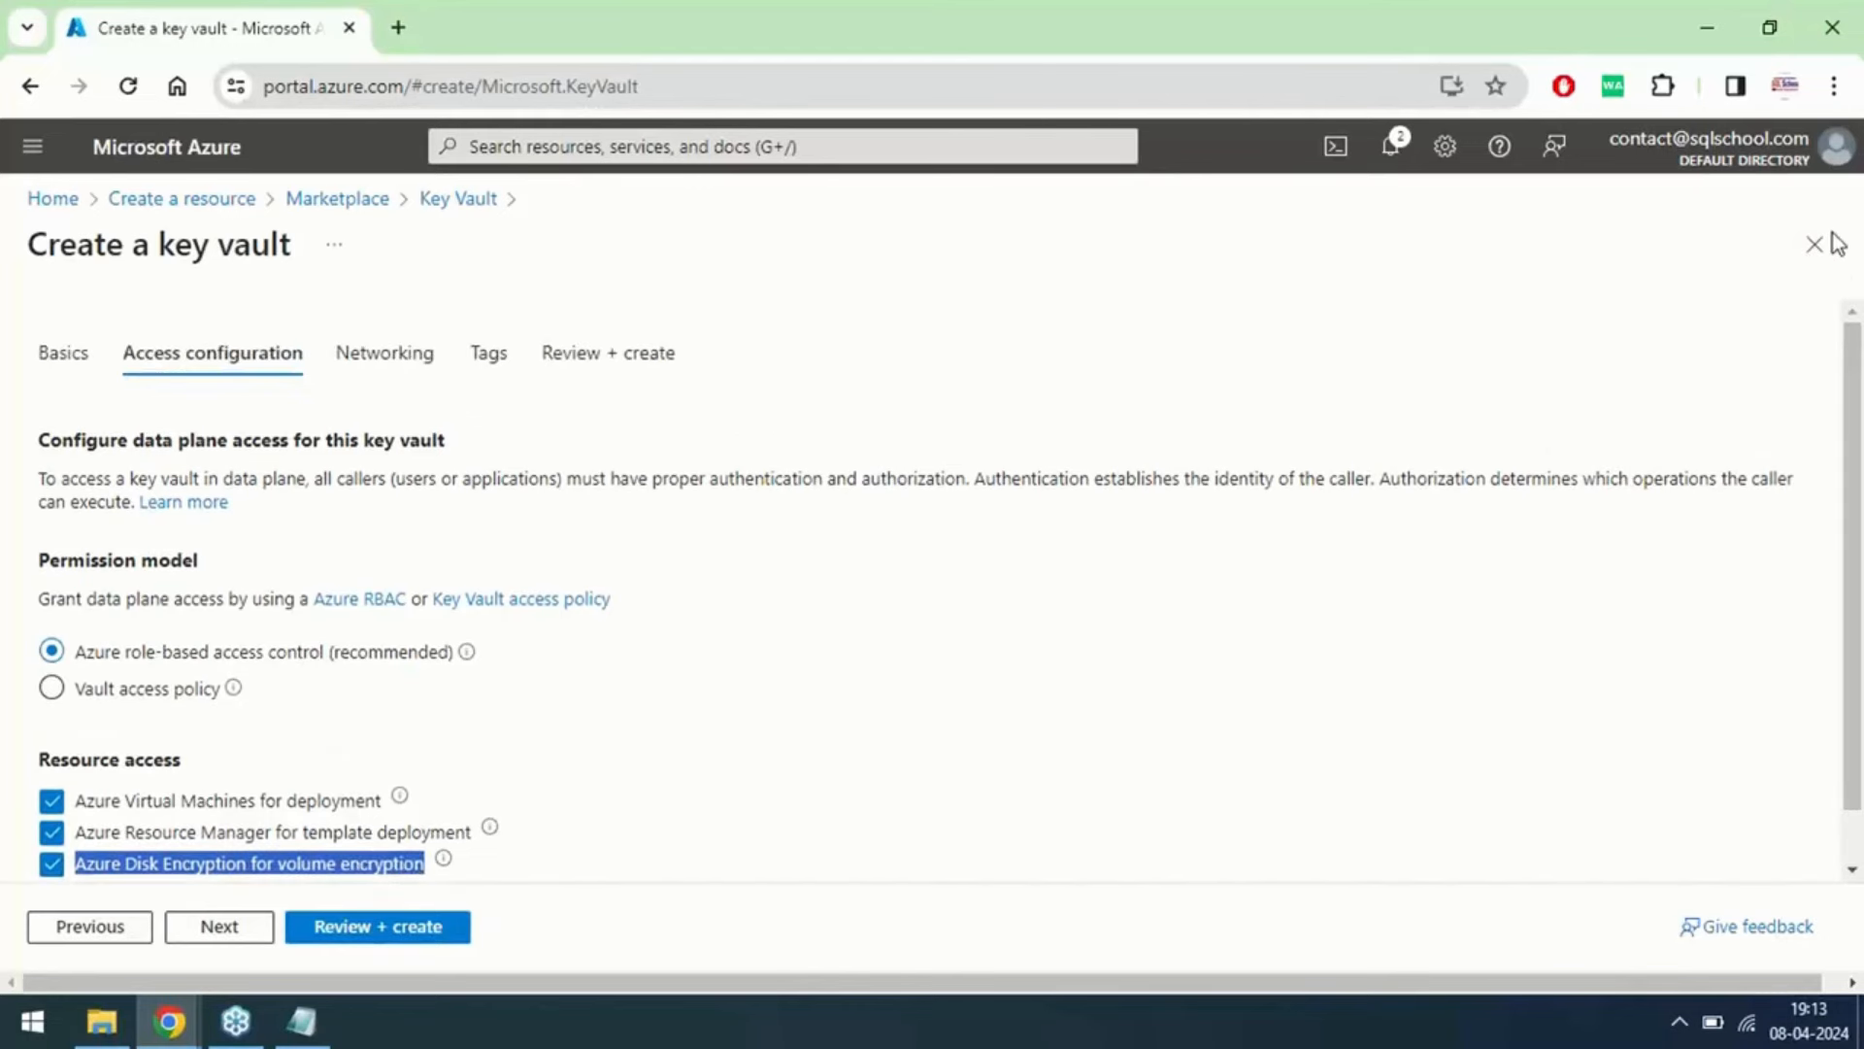
click(1854, 65)
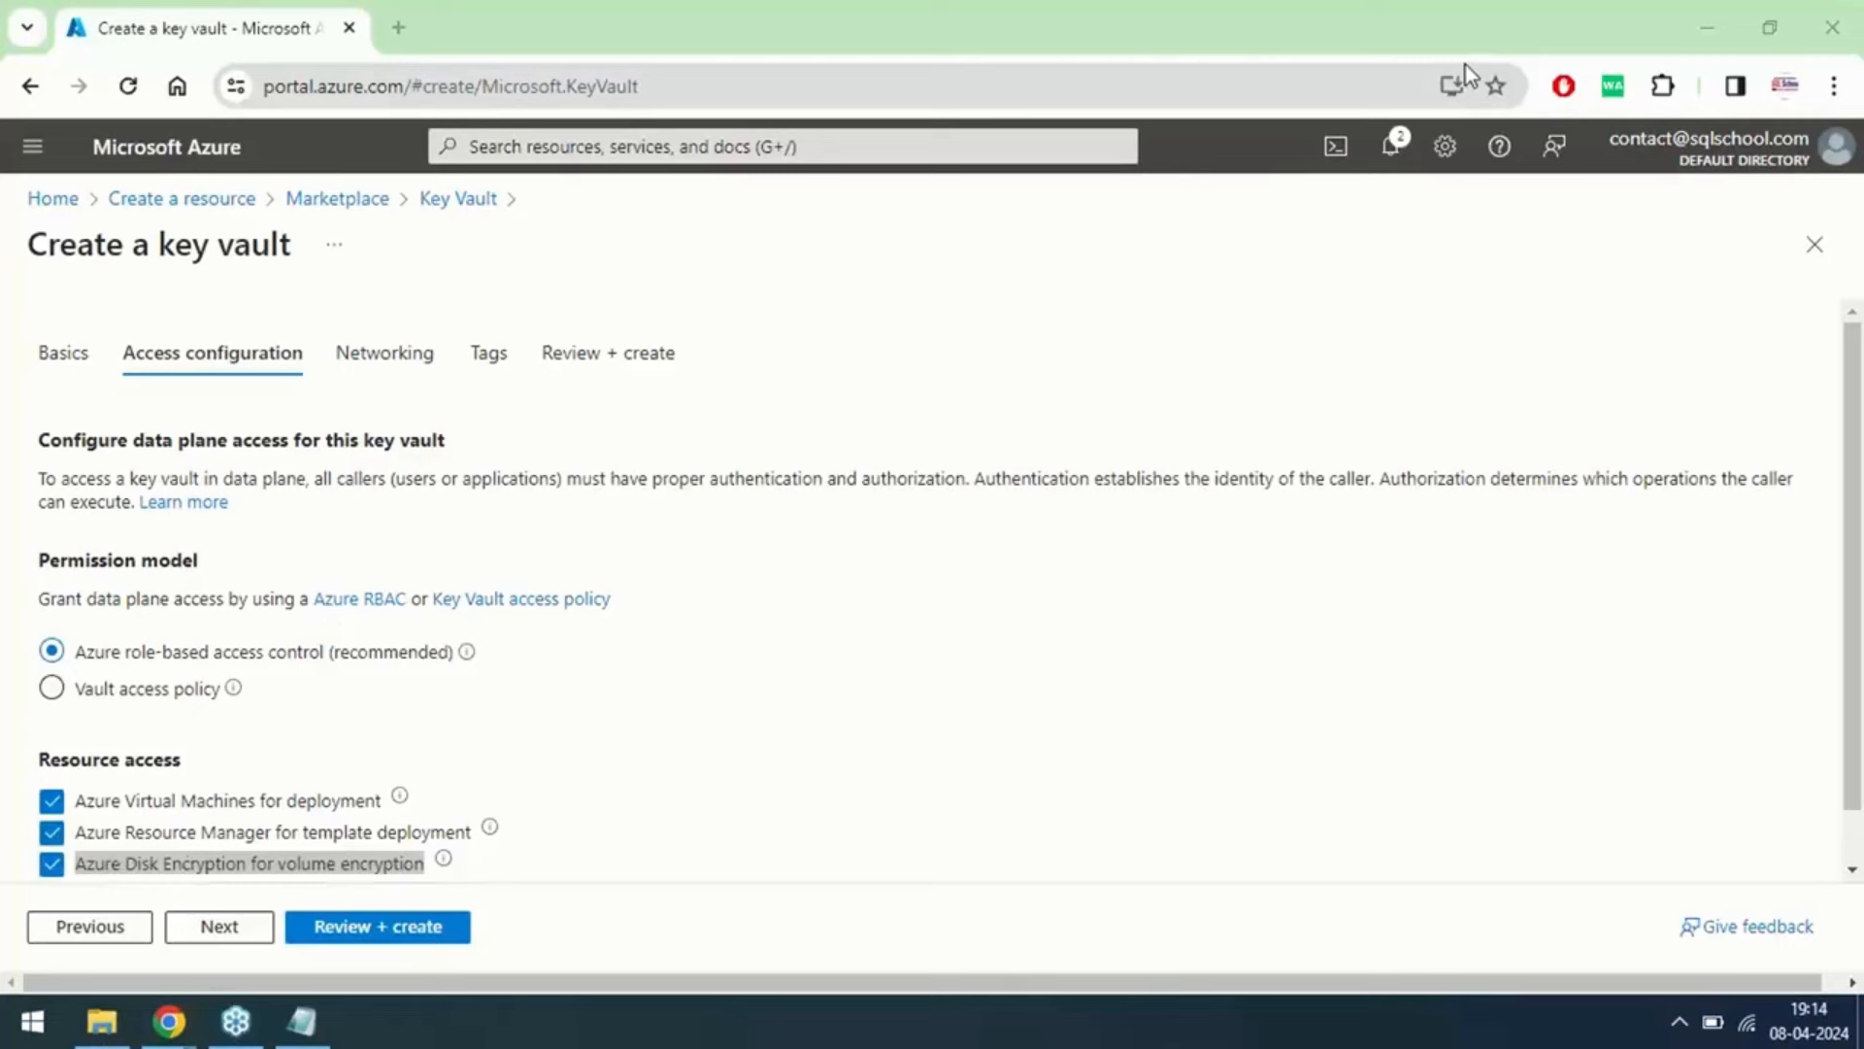
drag(1852, 575, 1853, 691)
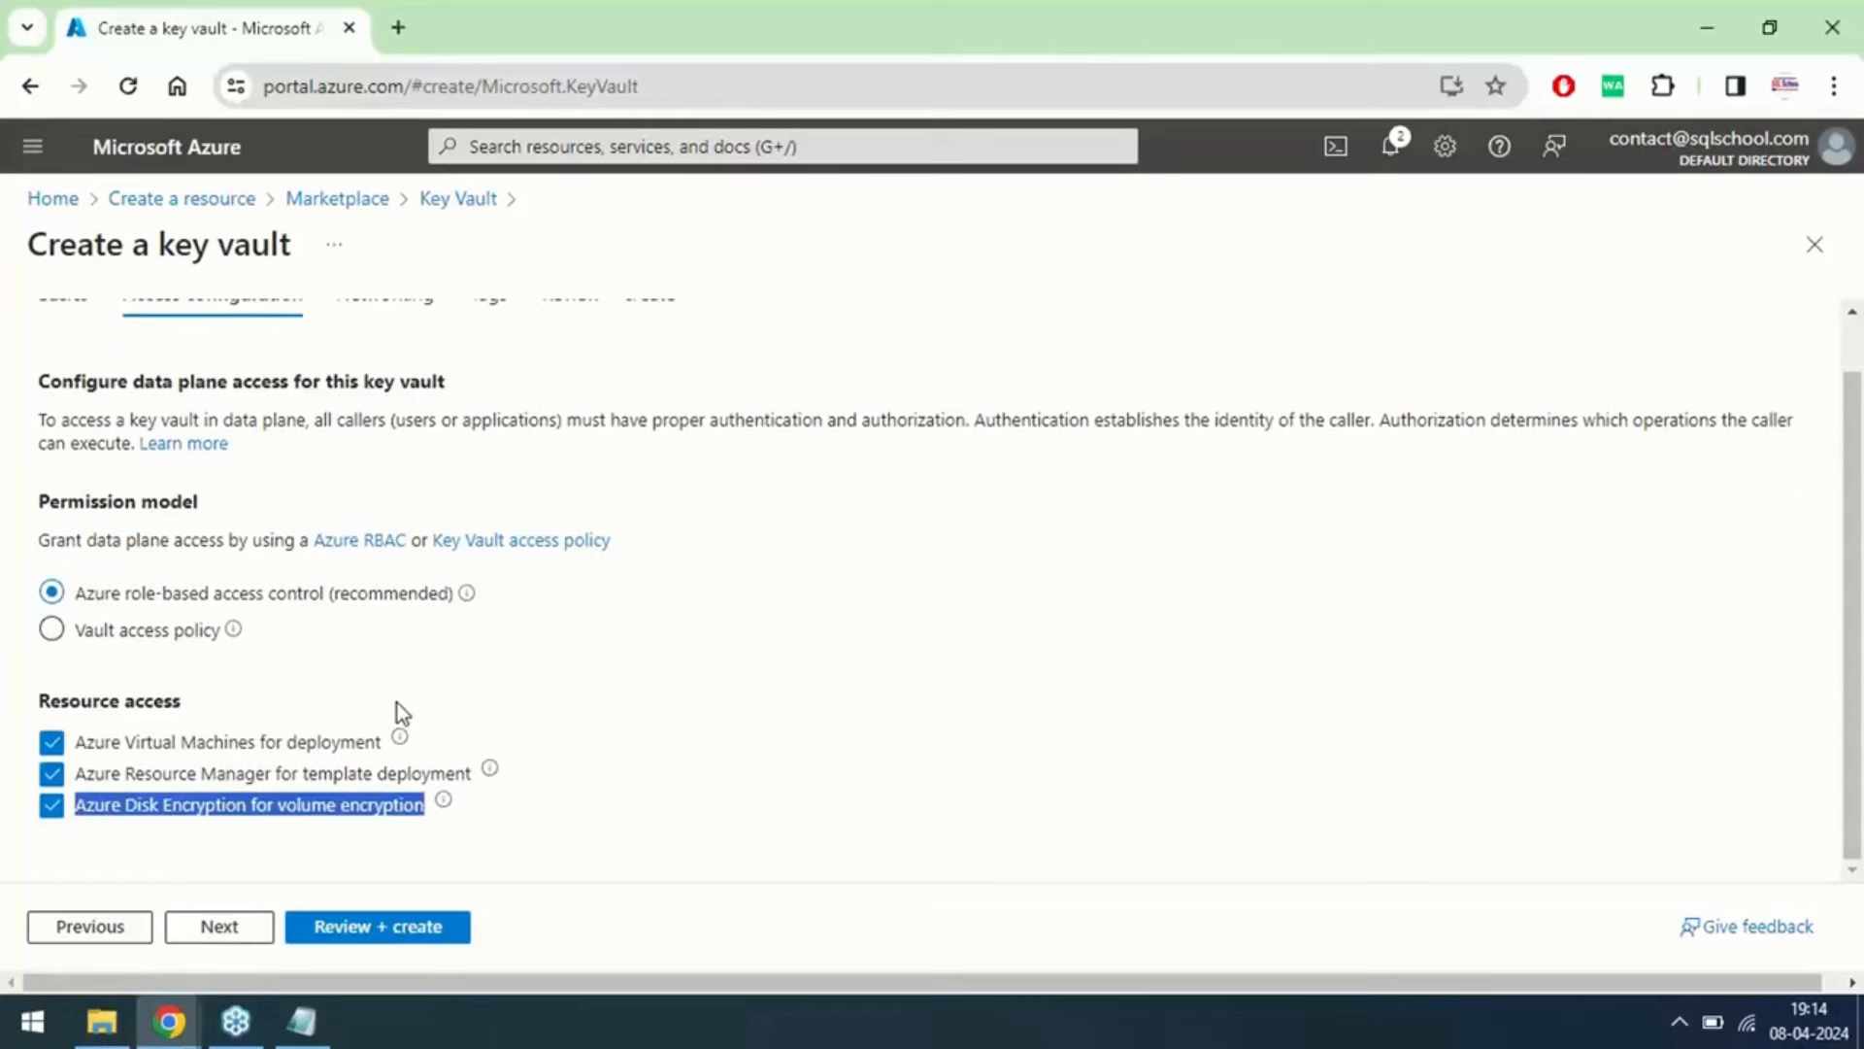
Step: Switch the key vault's permission model from Azure role-based access control to Vault access policy
click(78, 641)
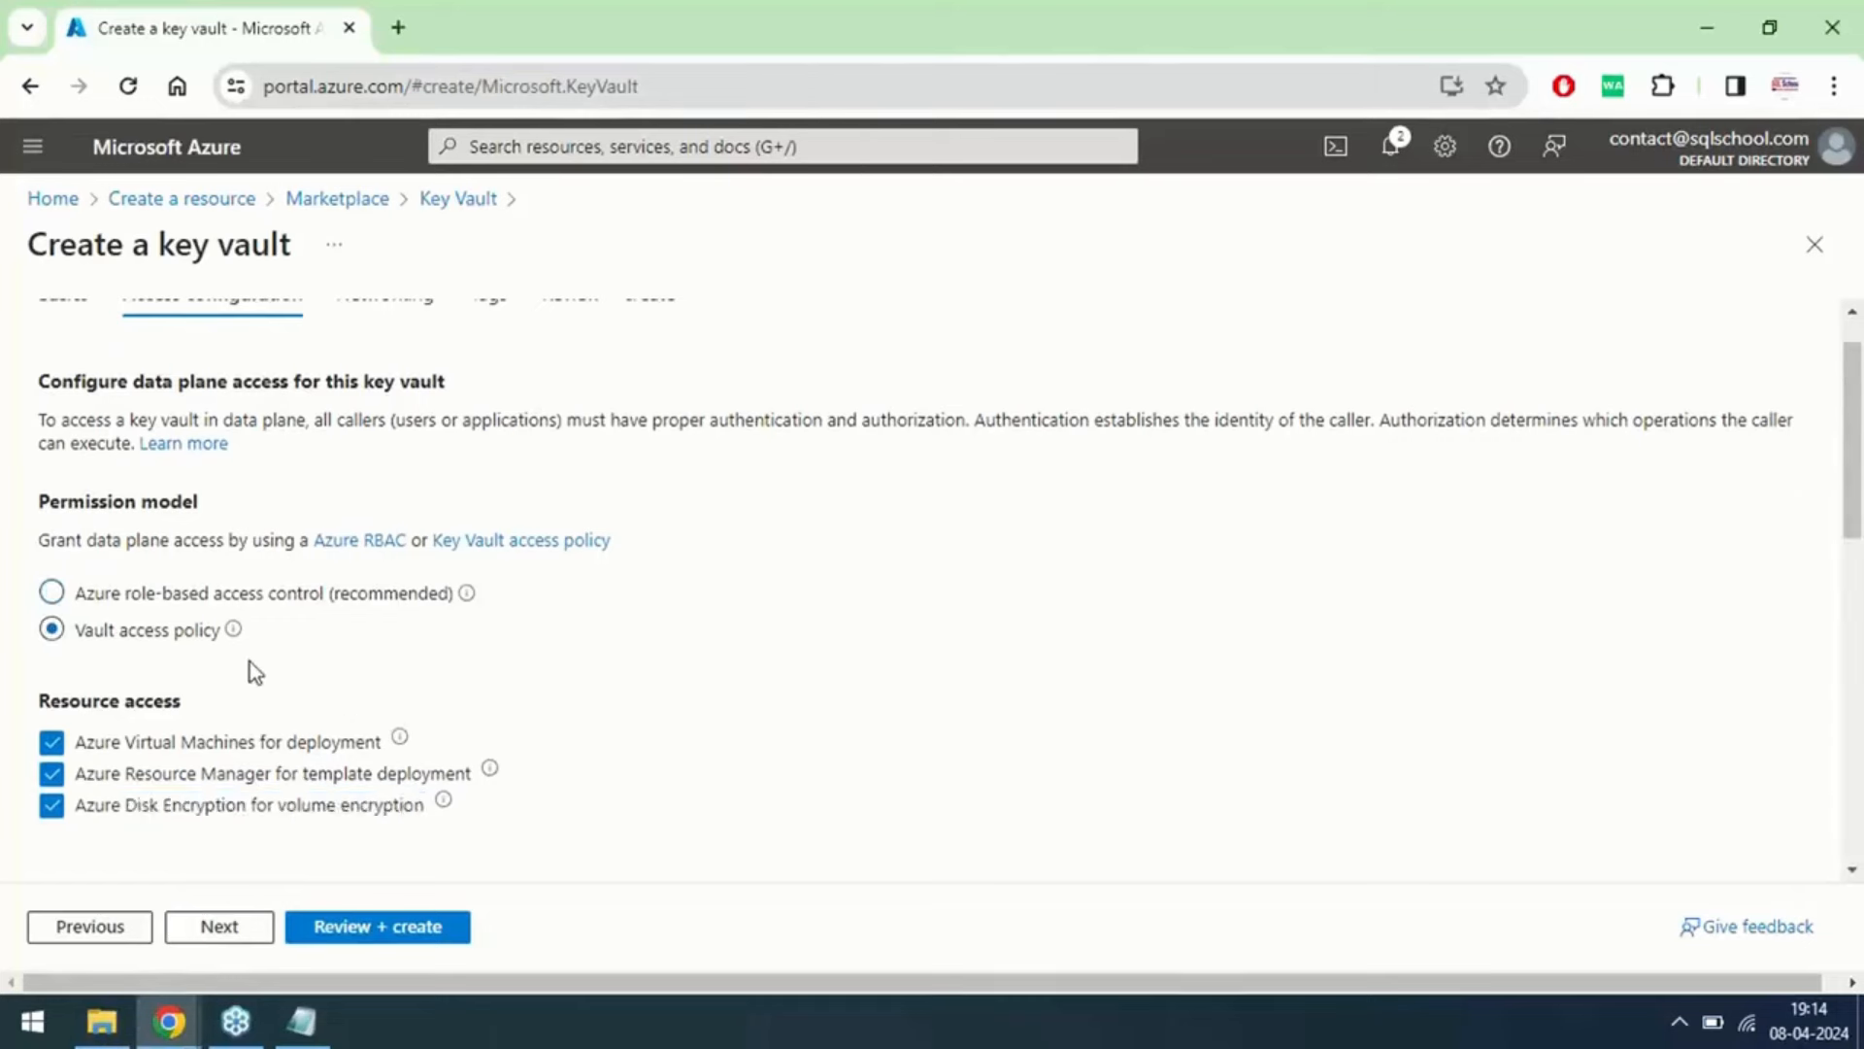
click(115, 596)
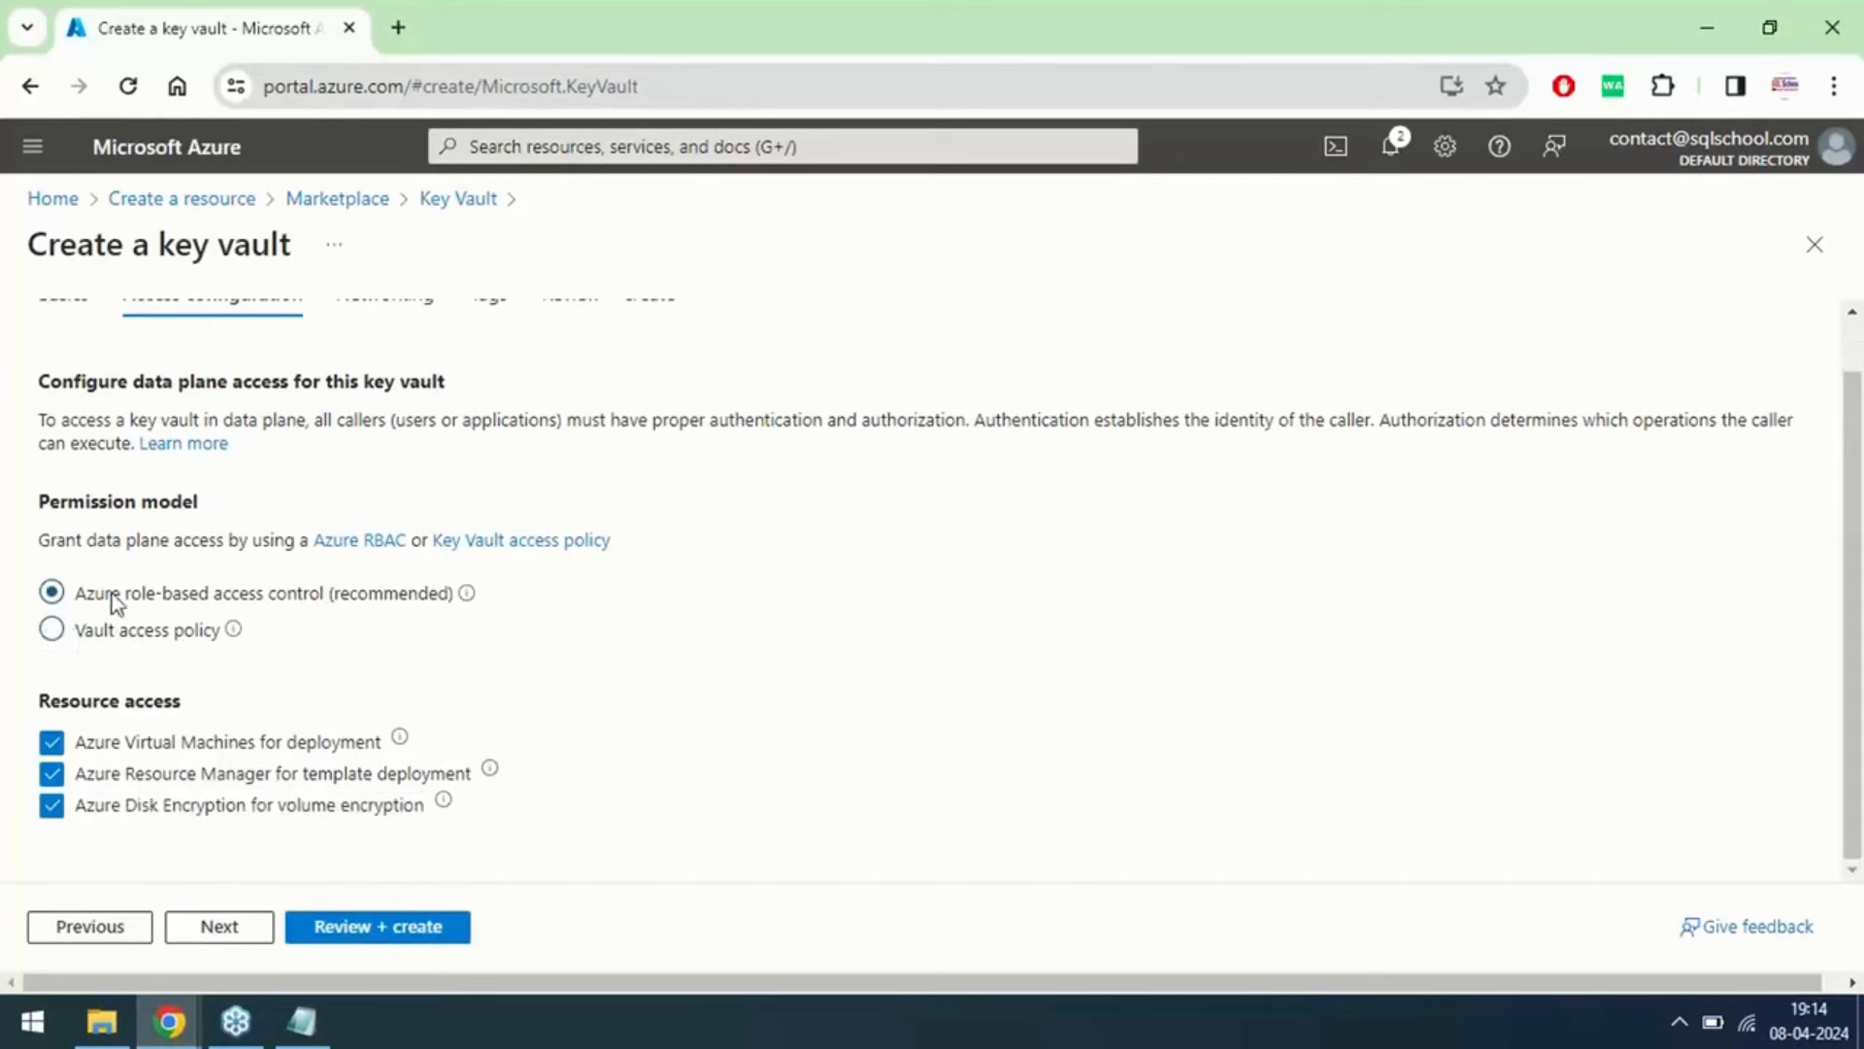
drag(126, 805, 250, 807)
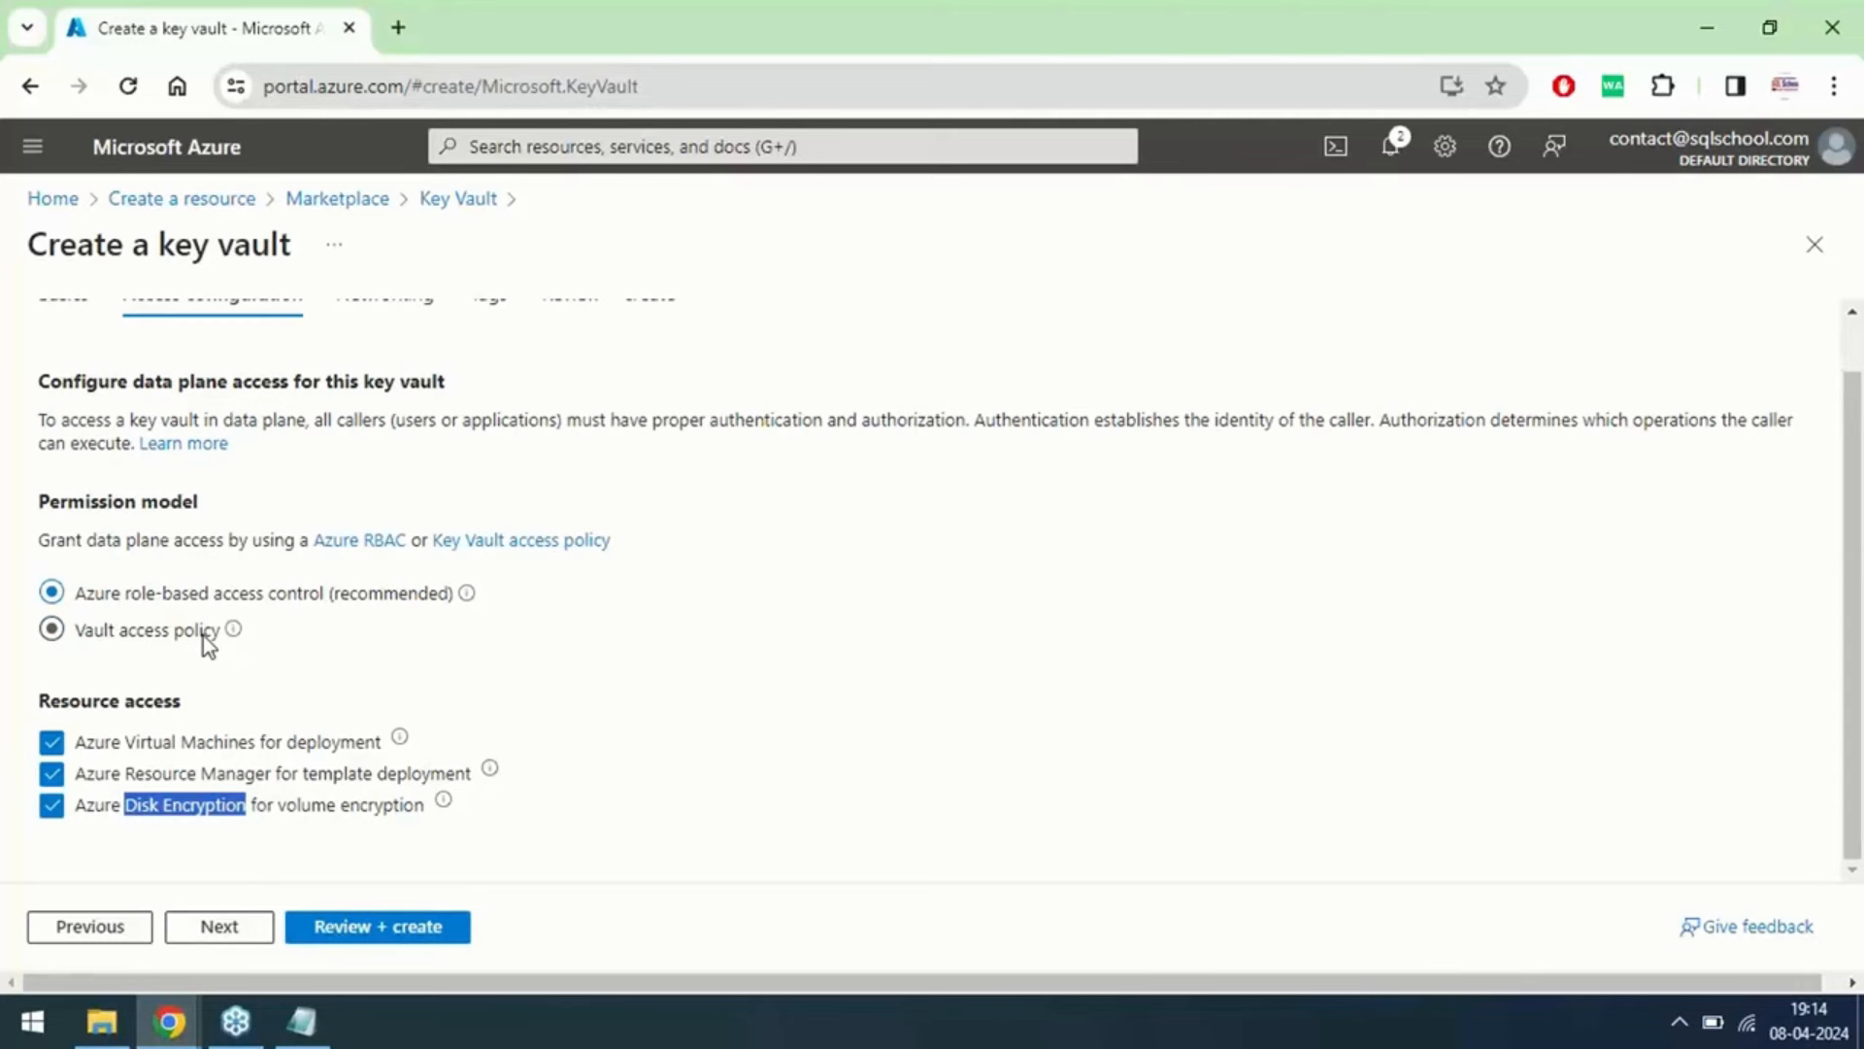
click(107, 641)
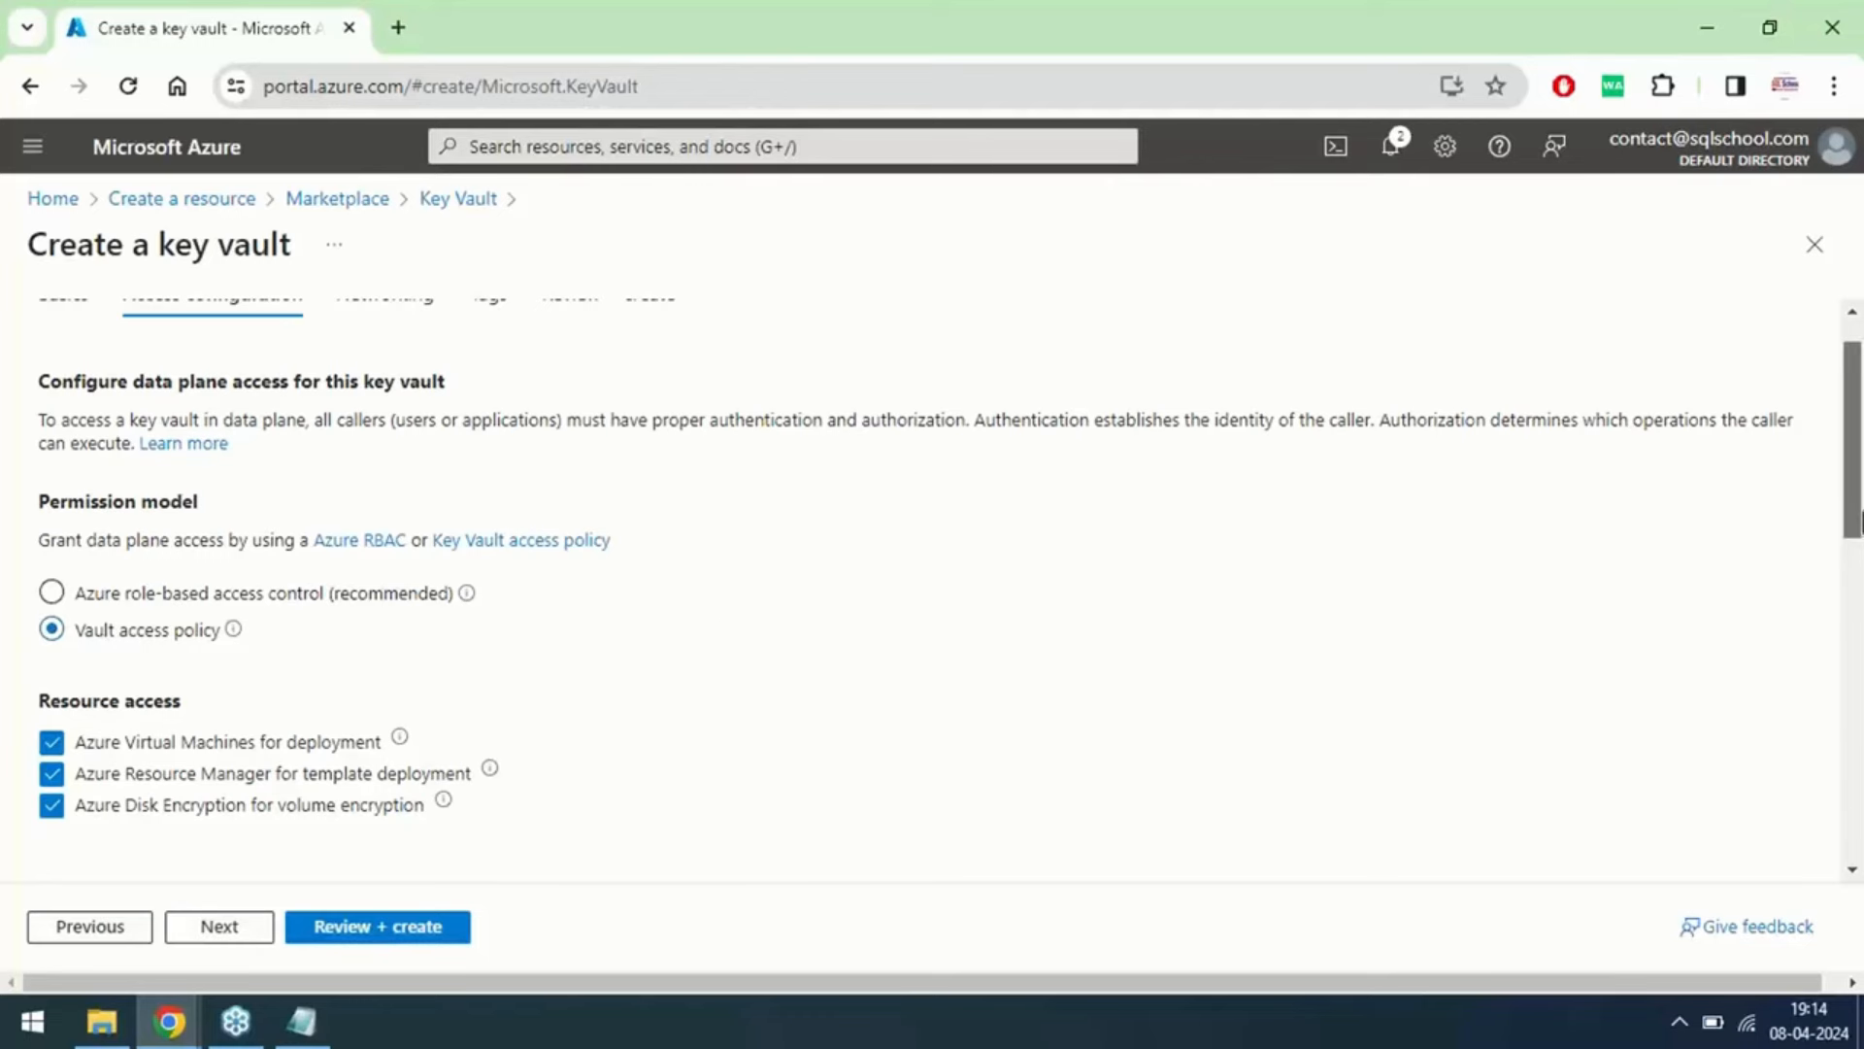
mouse_move(1859, 524)
mouse_down()
mouse_move(1855, 681)
mouse_move(1852, 515)
mouse_up()
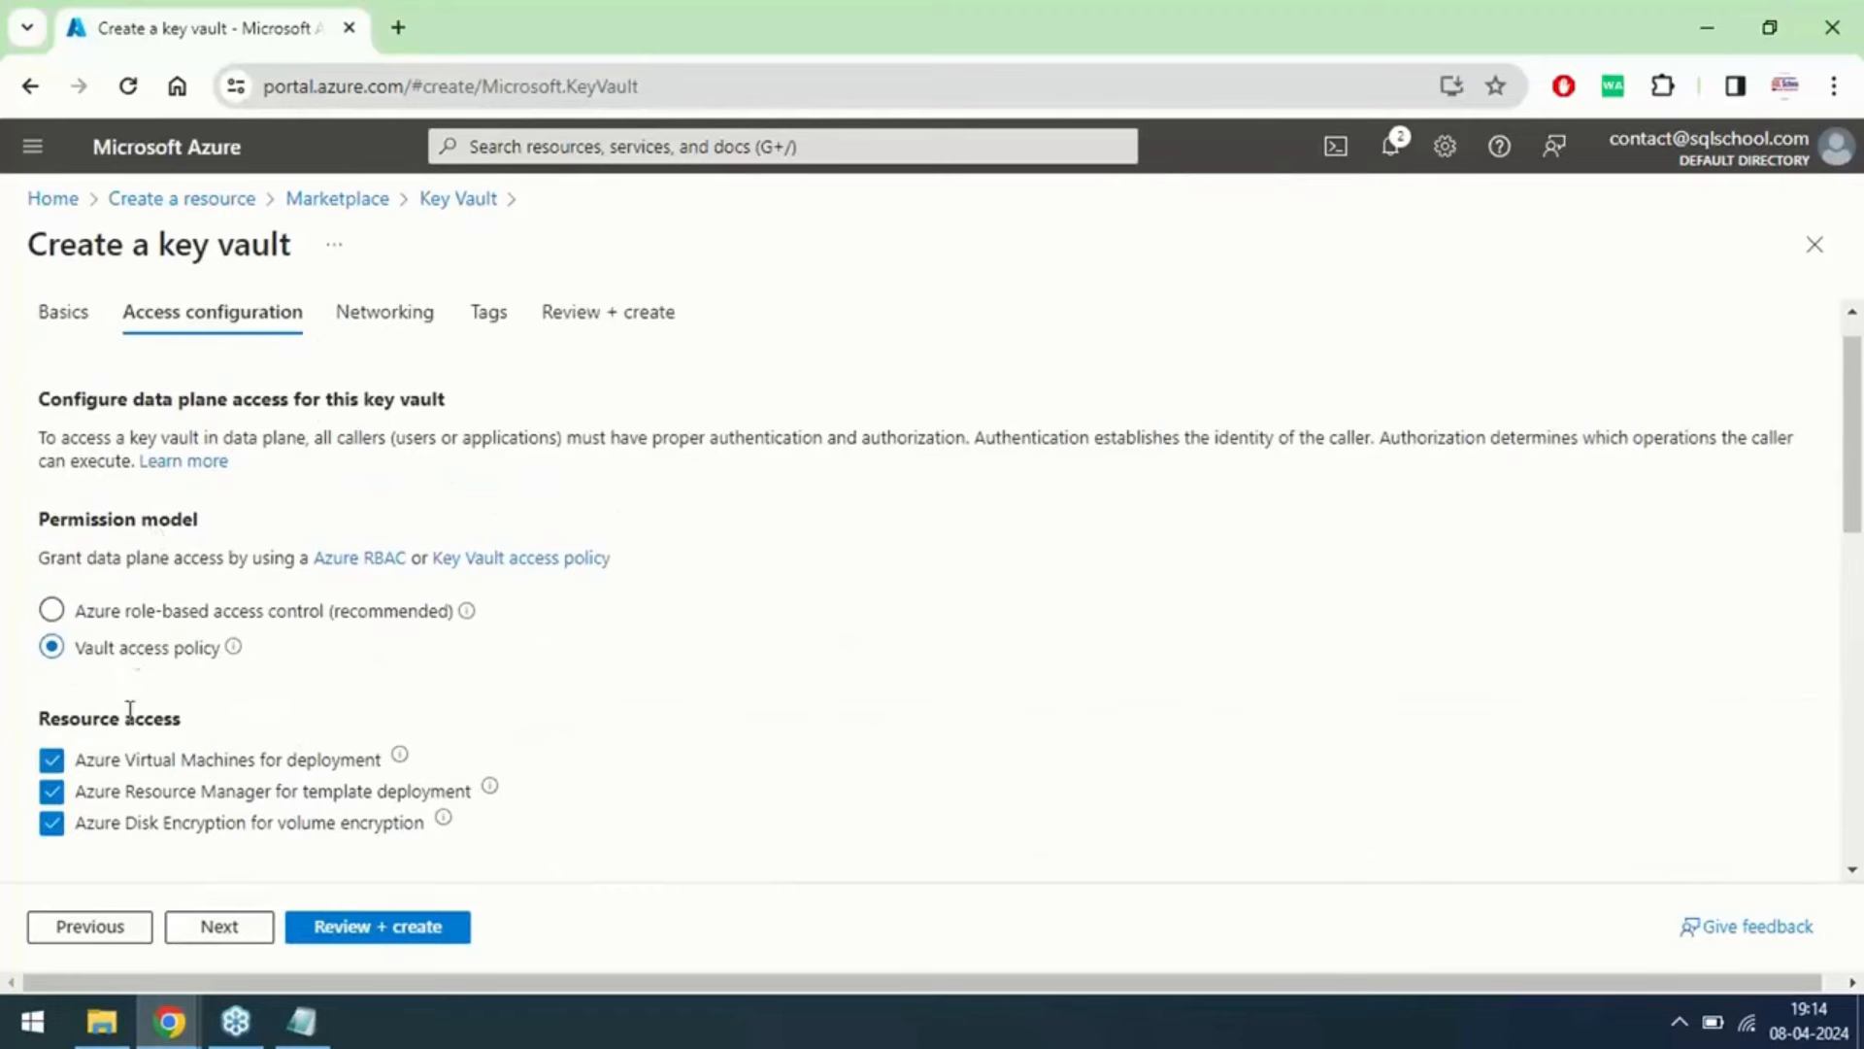
drag(1852, 515, 1859, 629)
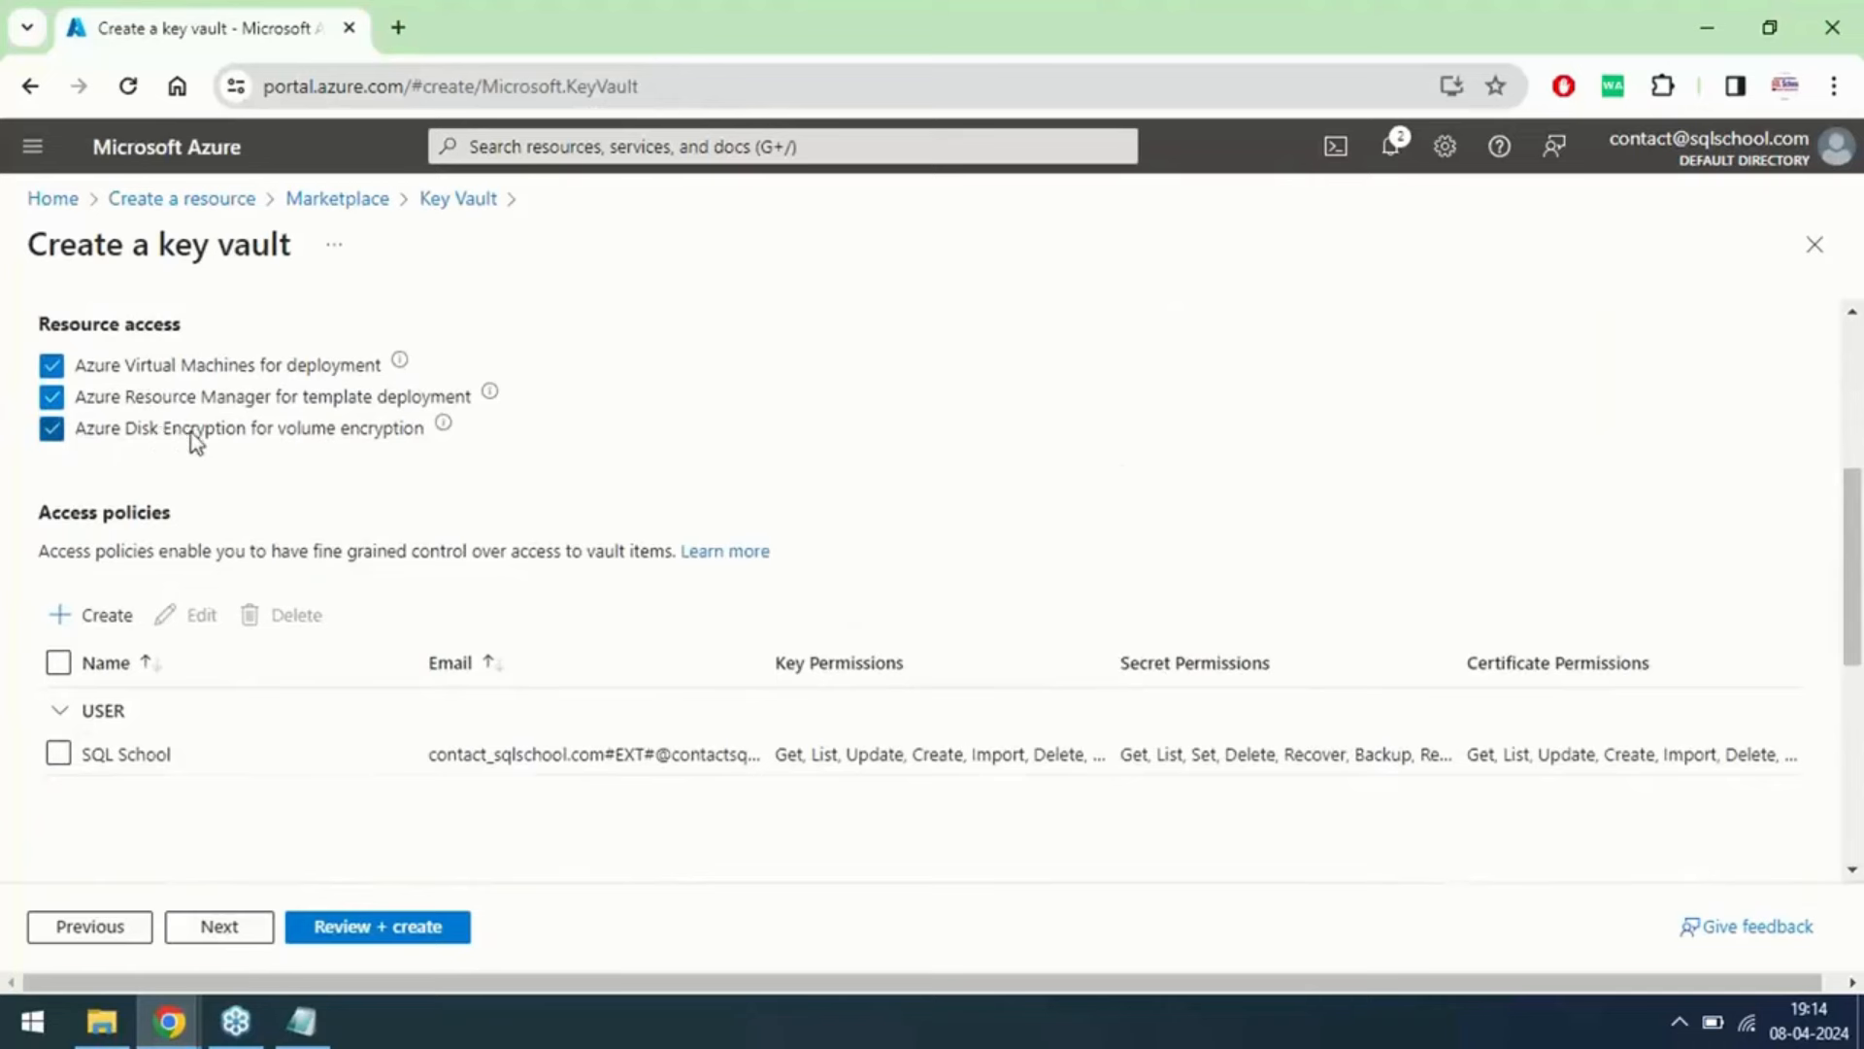
Step: Examine the Disk Encryption and Resource Manager template deployment access options above the access policies, leaving both enabled
drag(171, 433, 308, 435)
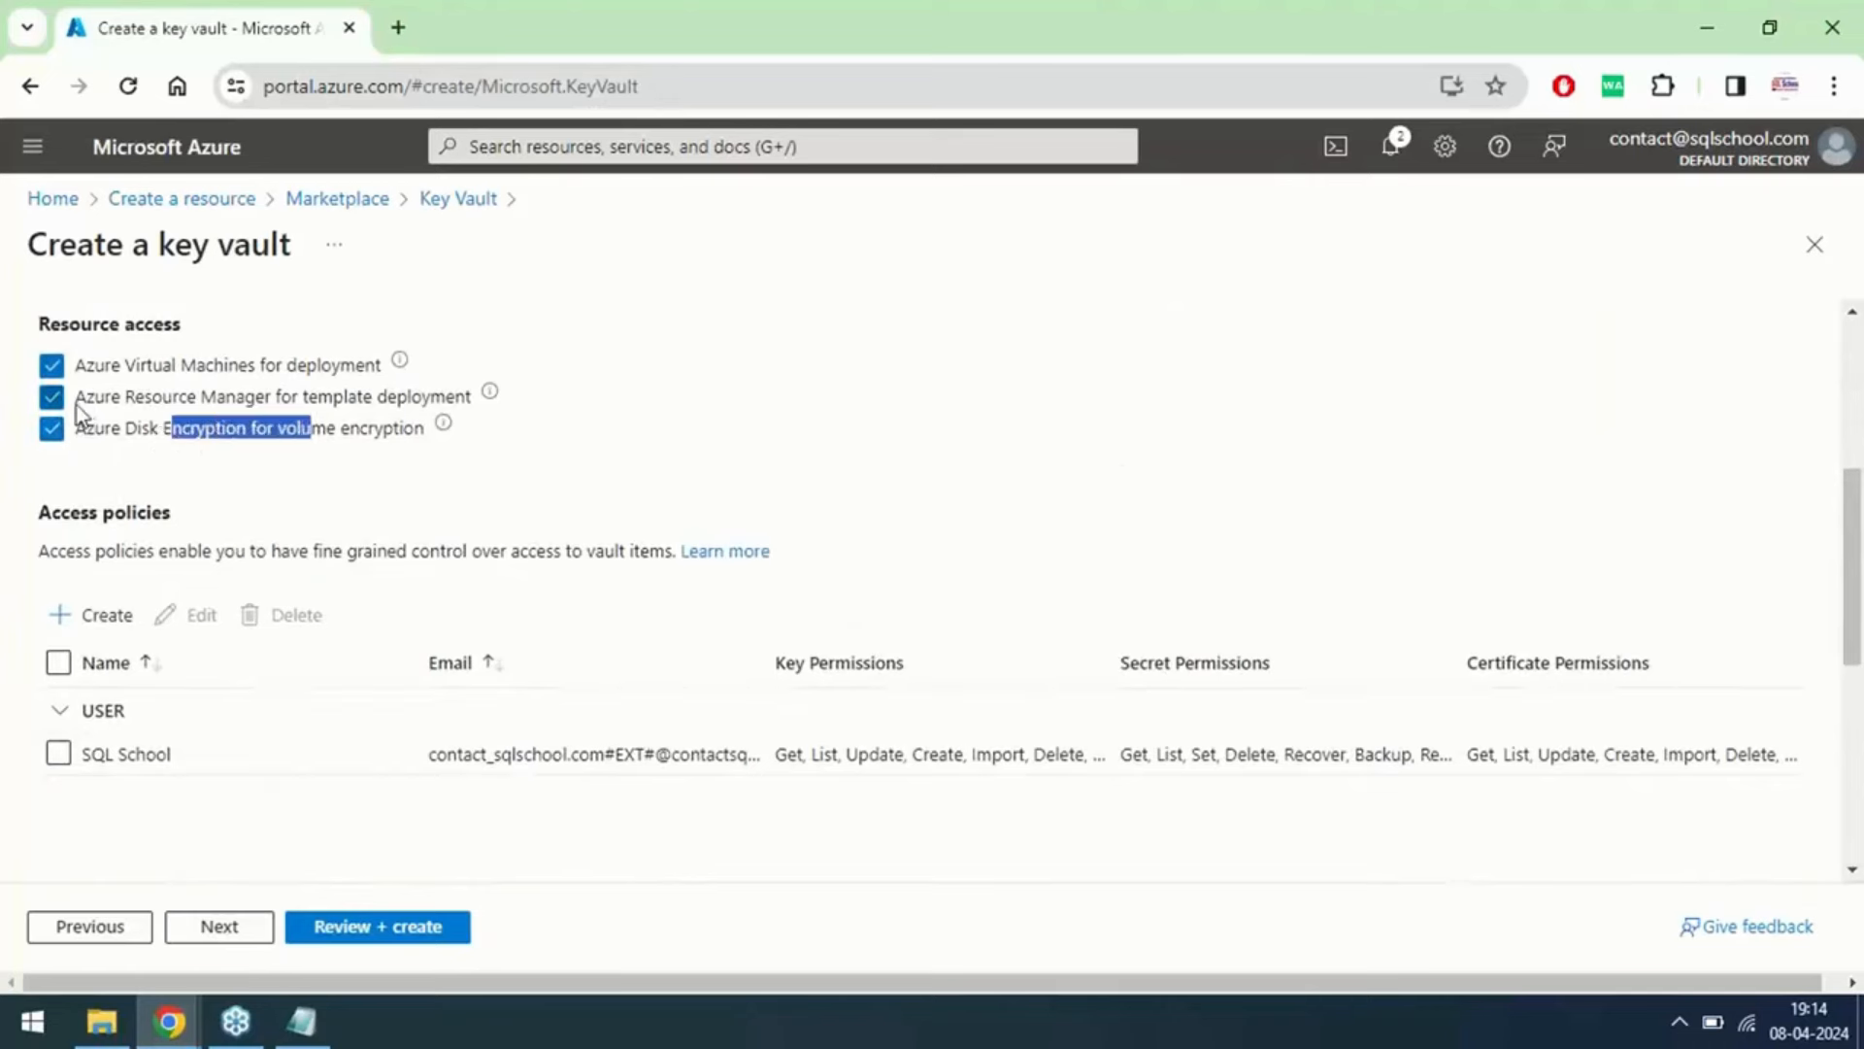
click(330, 413)
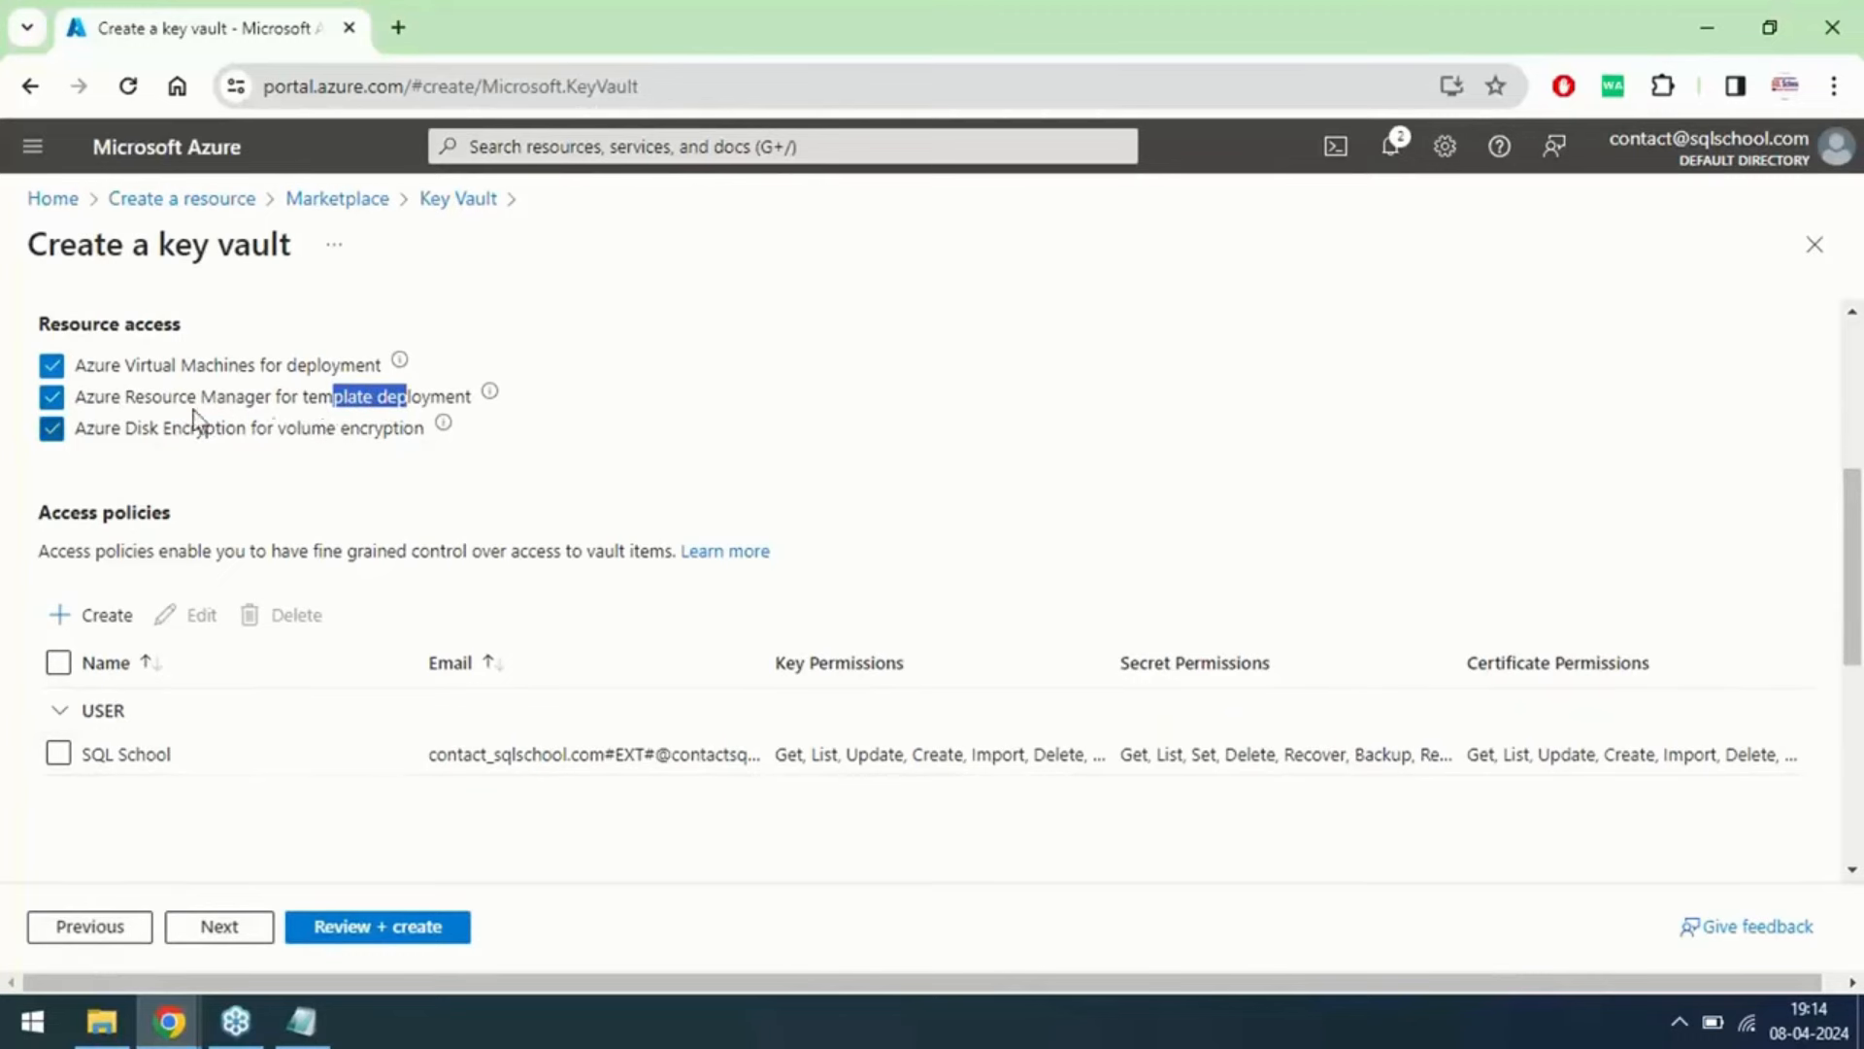
drag(95, 399, 367, 418)
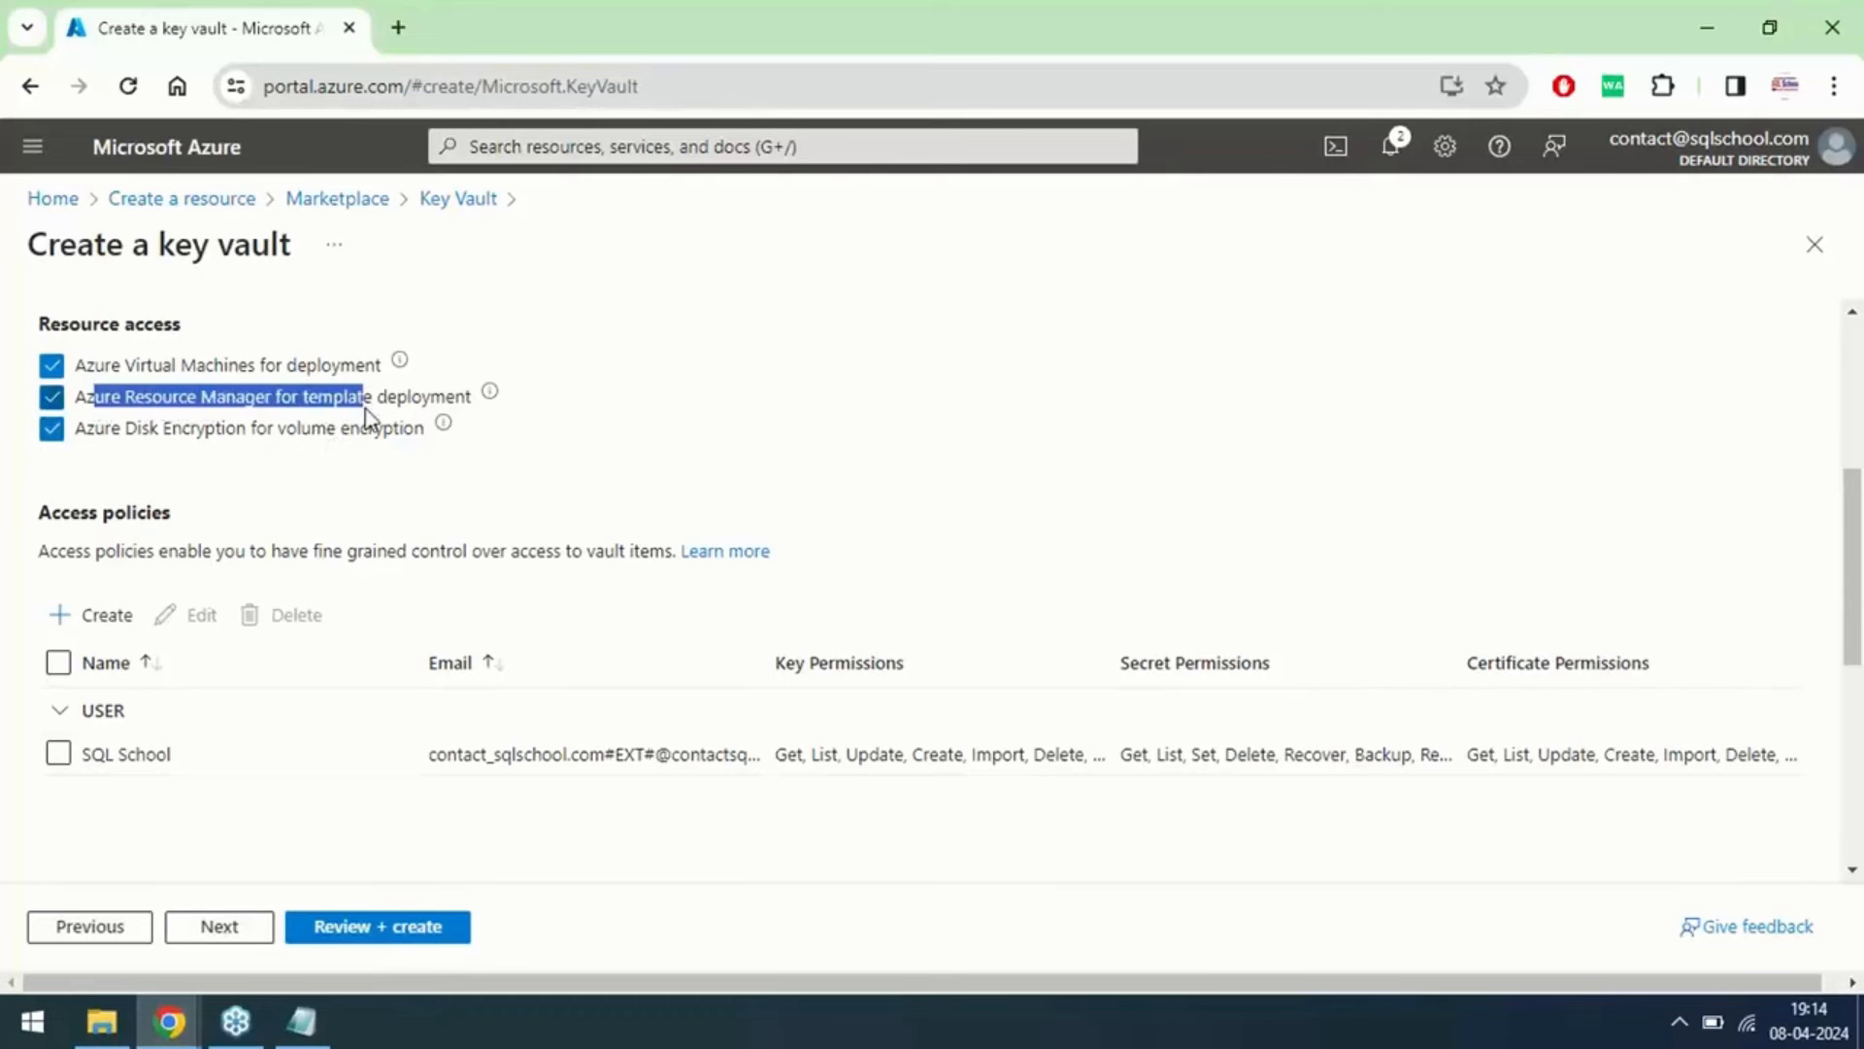
click(101, 399)
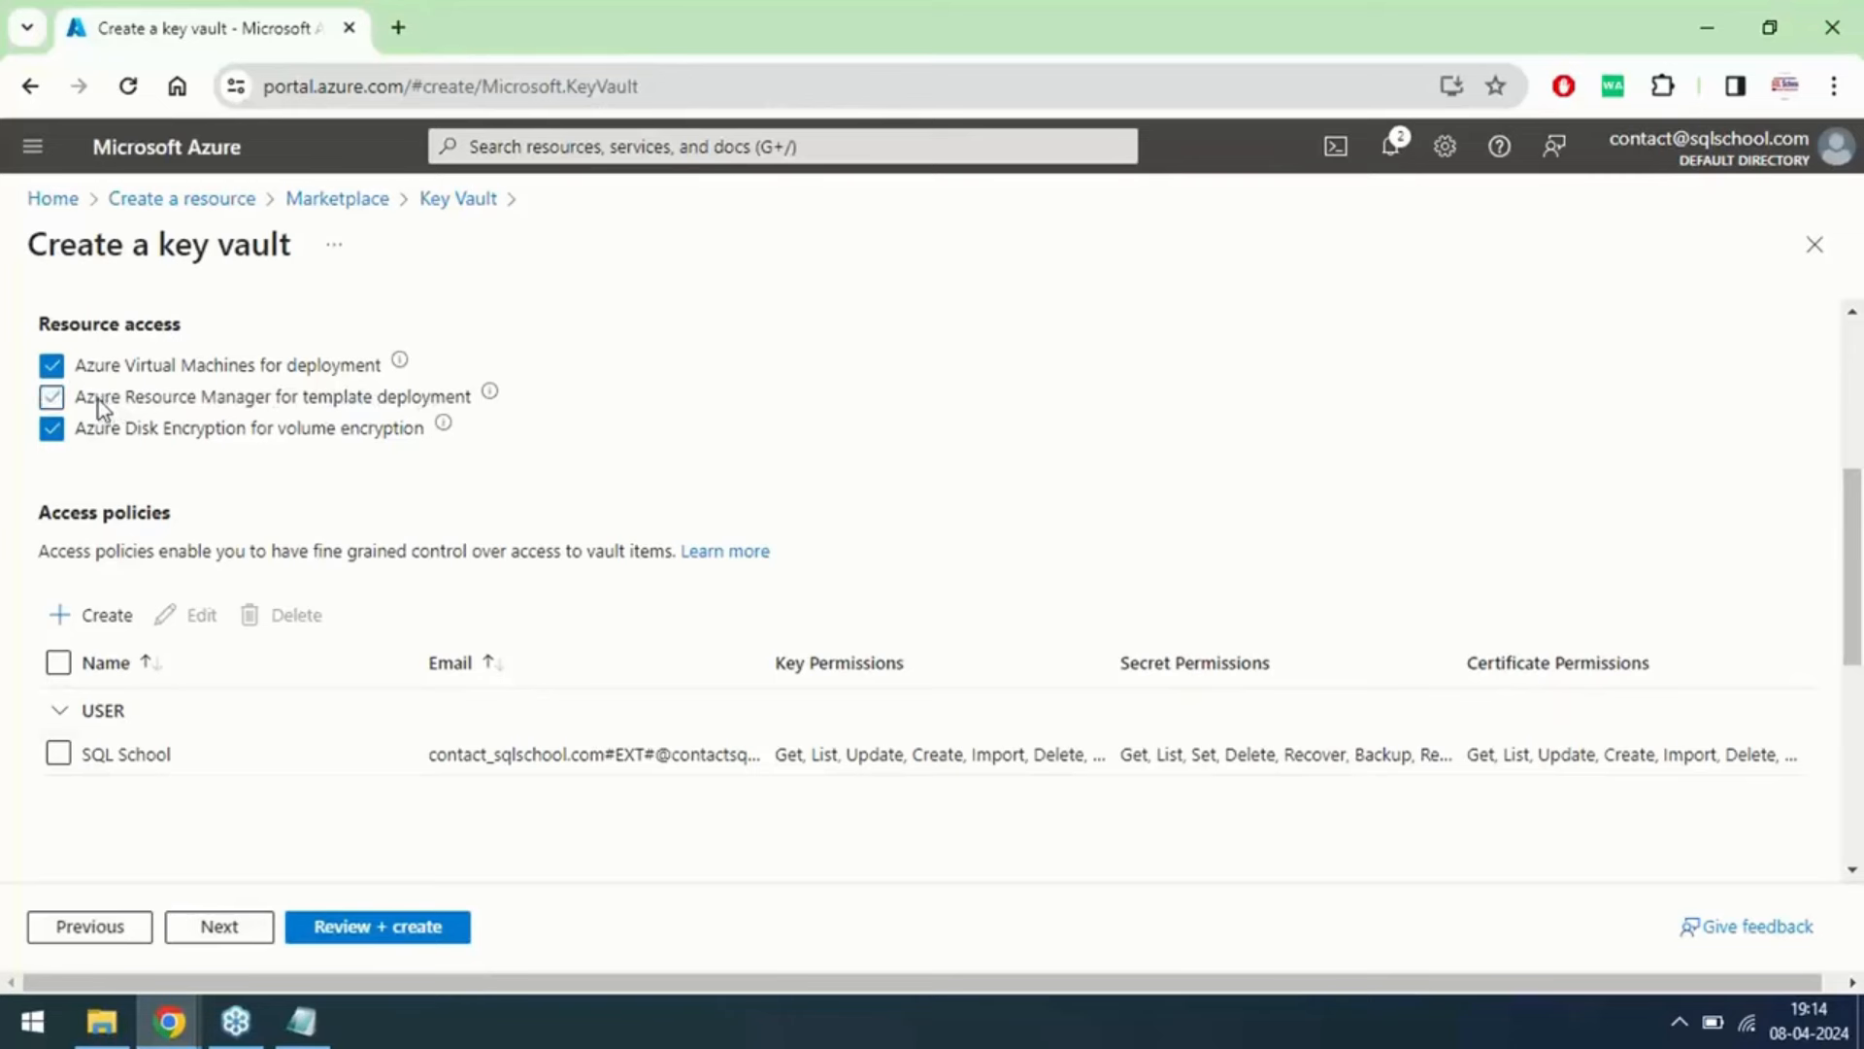
click(91, 399)
Step: Start a new access policy based on the Azure Data Lake Storage or Azure Storage template
click(82, 622)
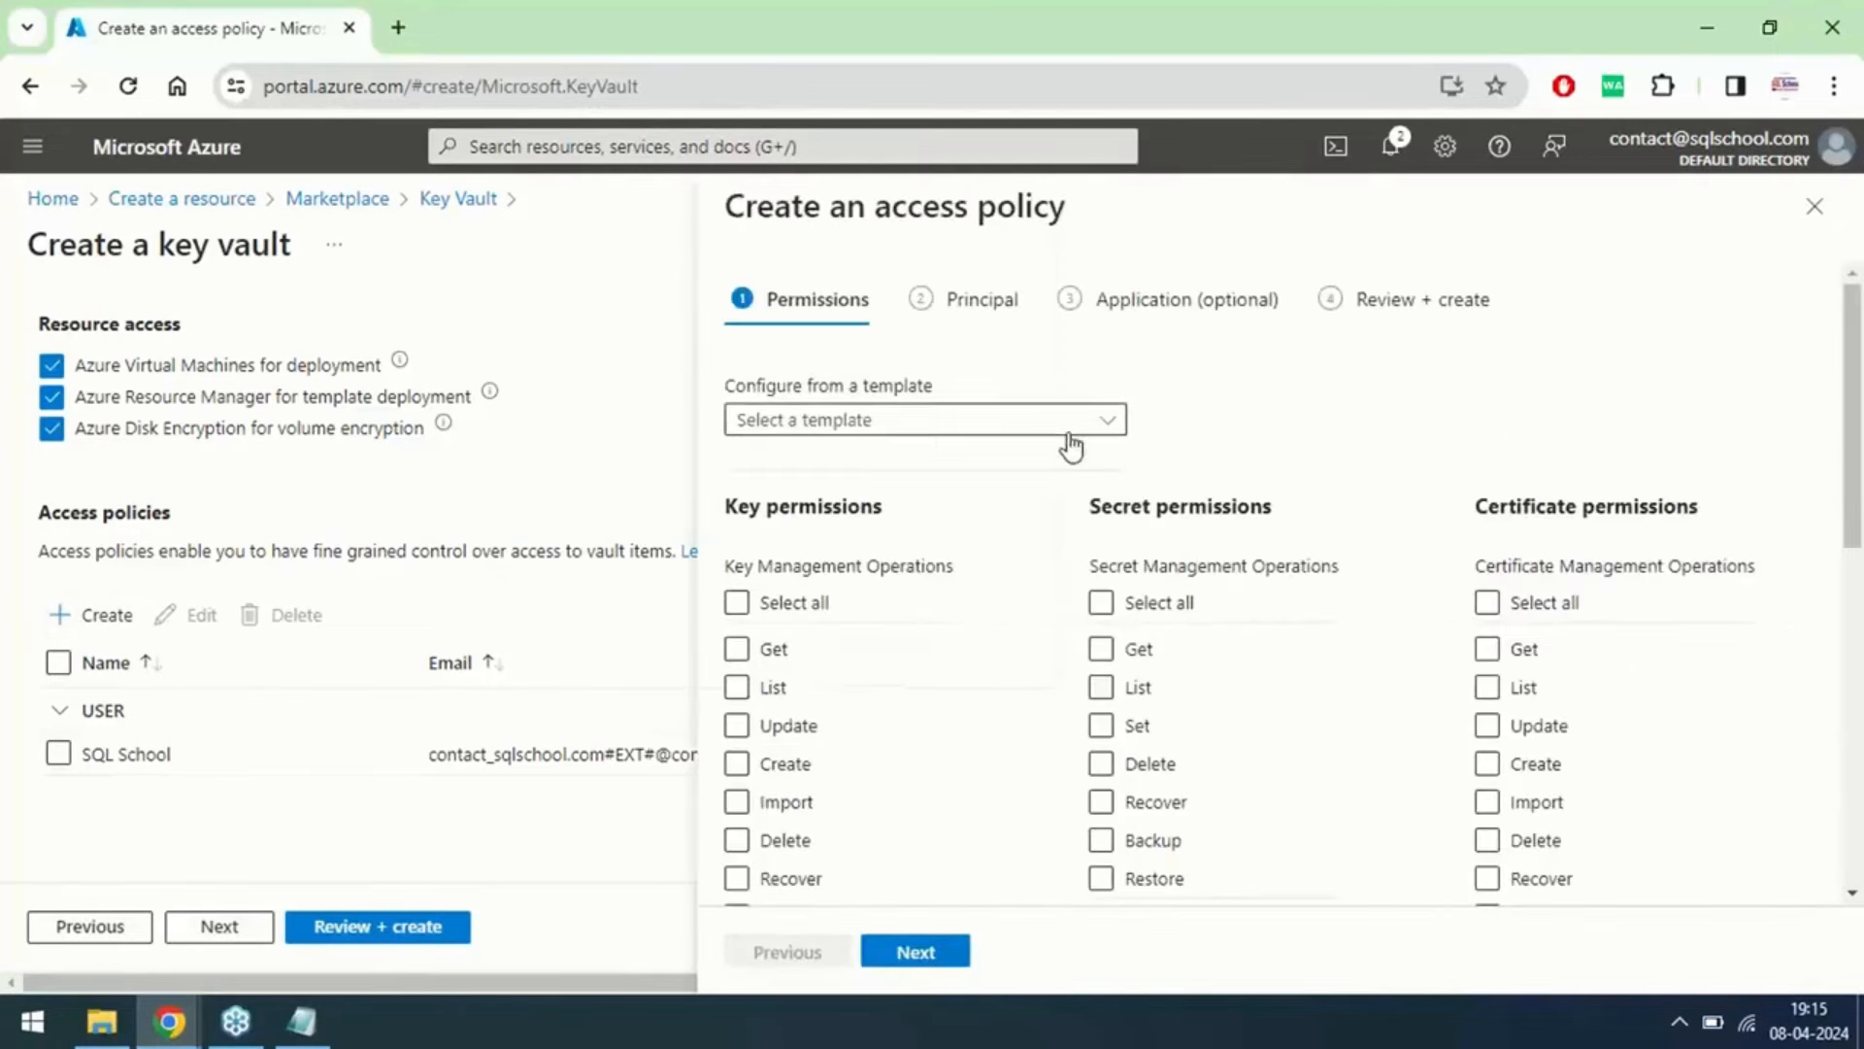
click(1035, 437)
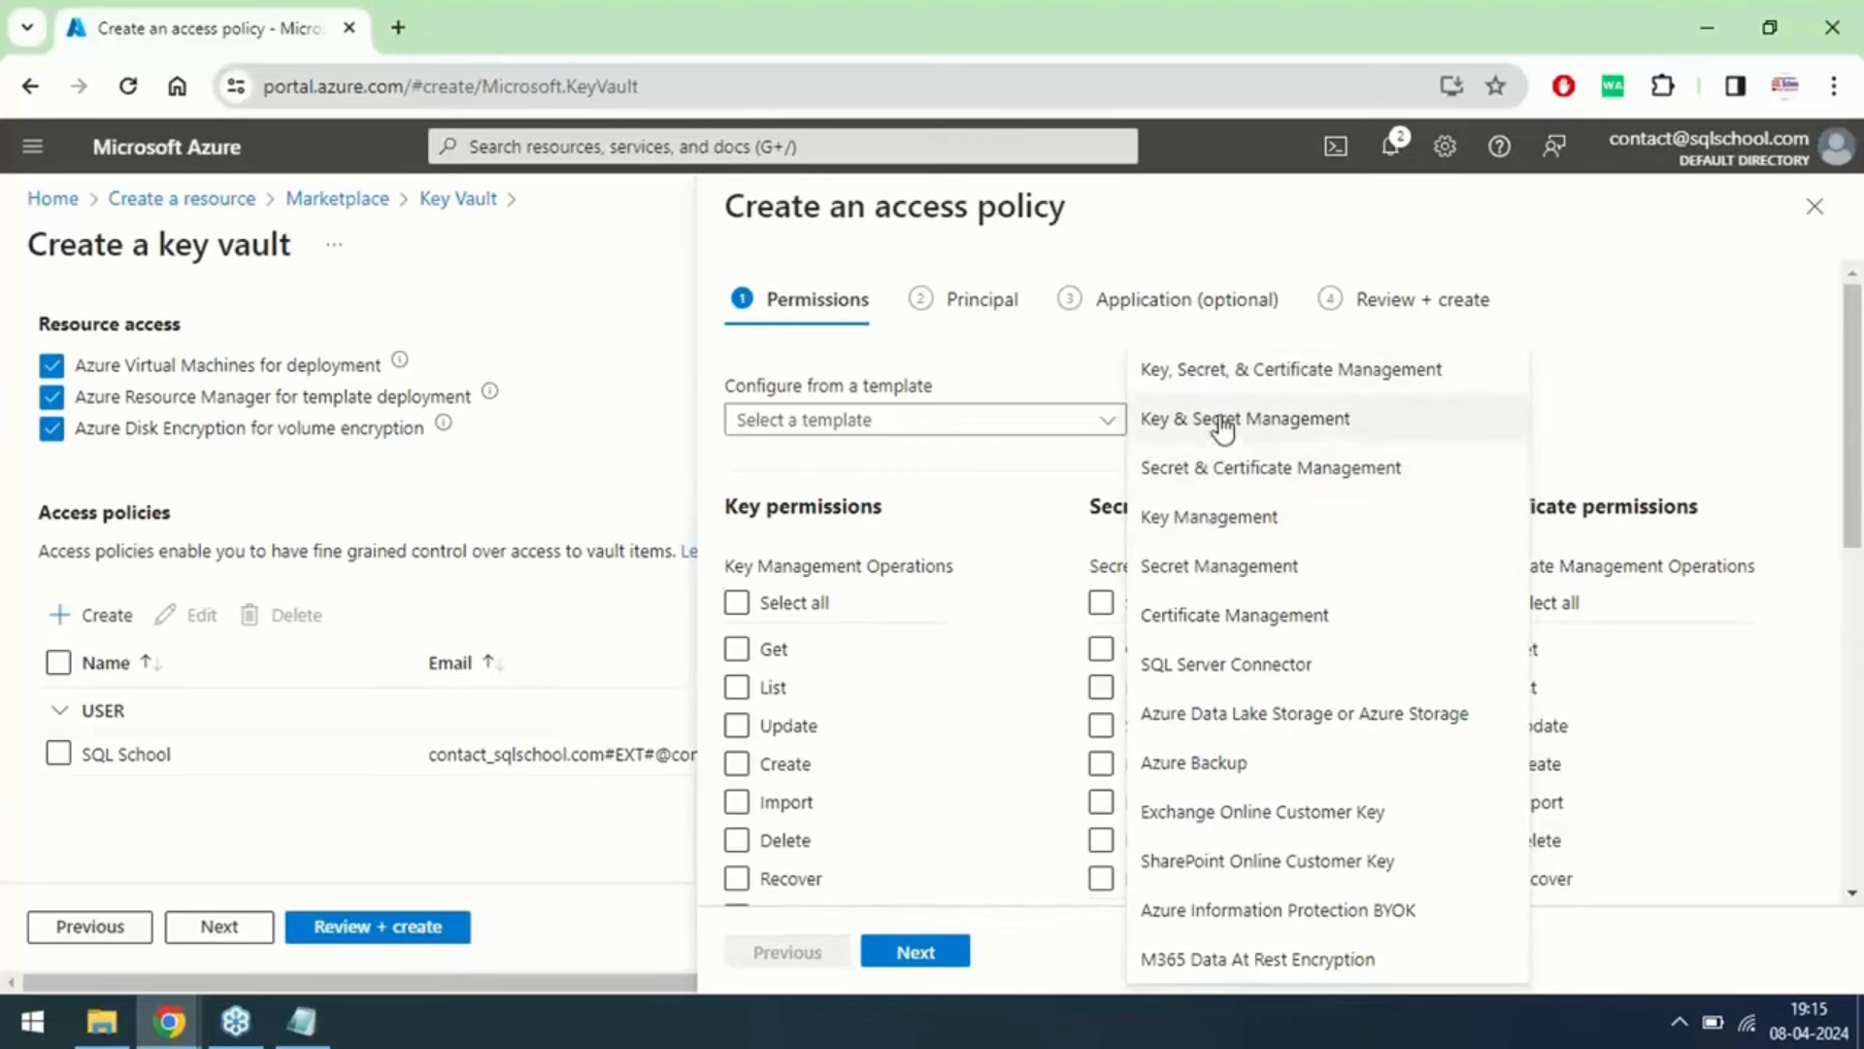
click(1156, 717)
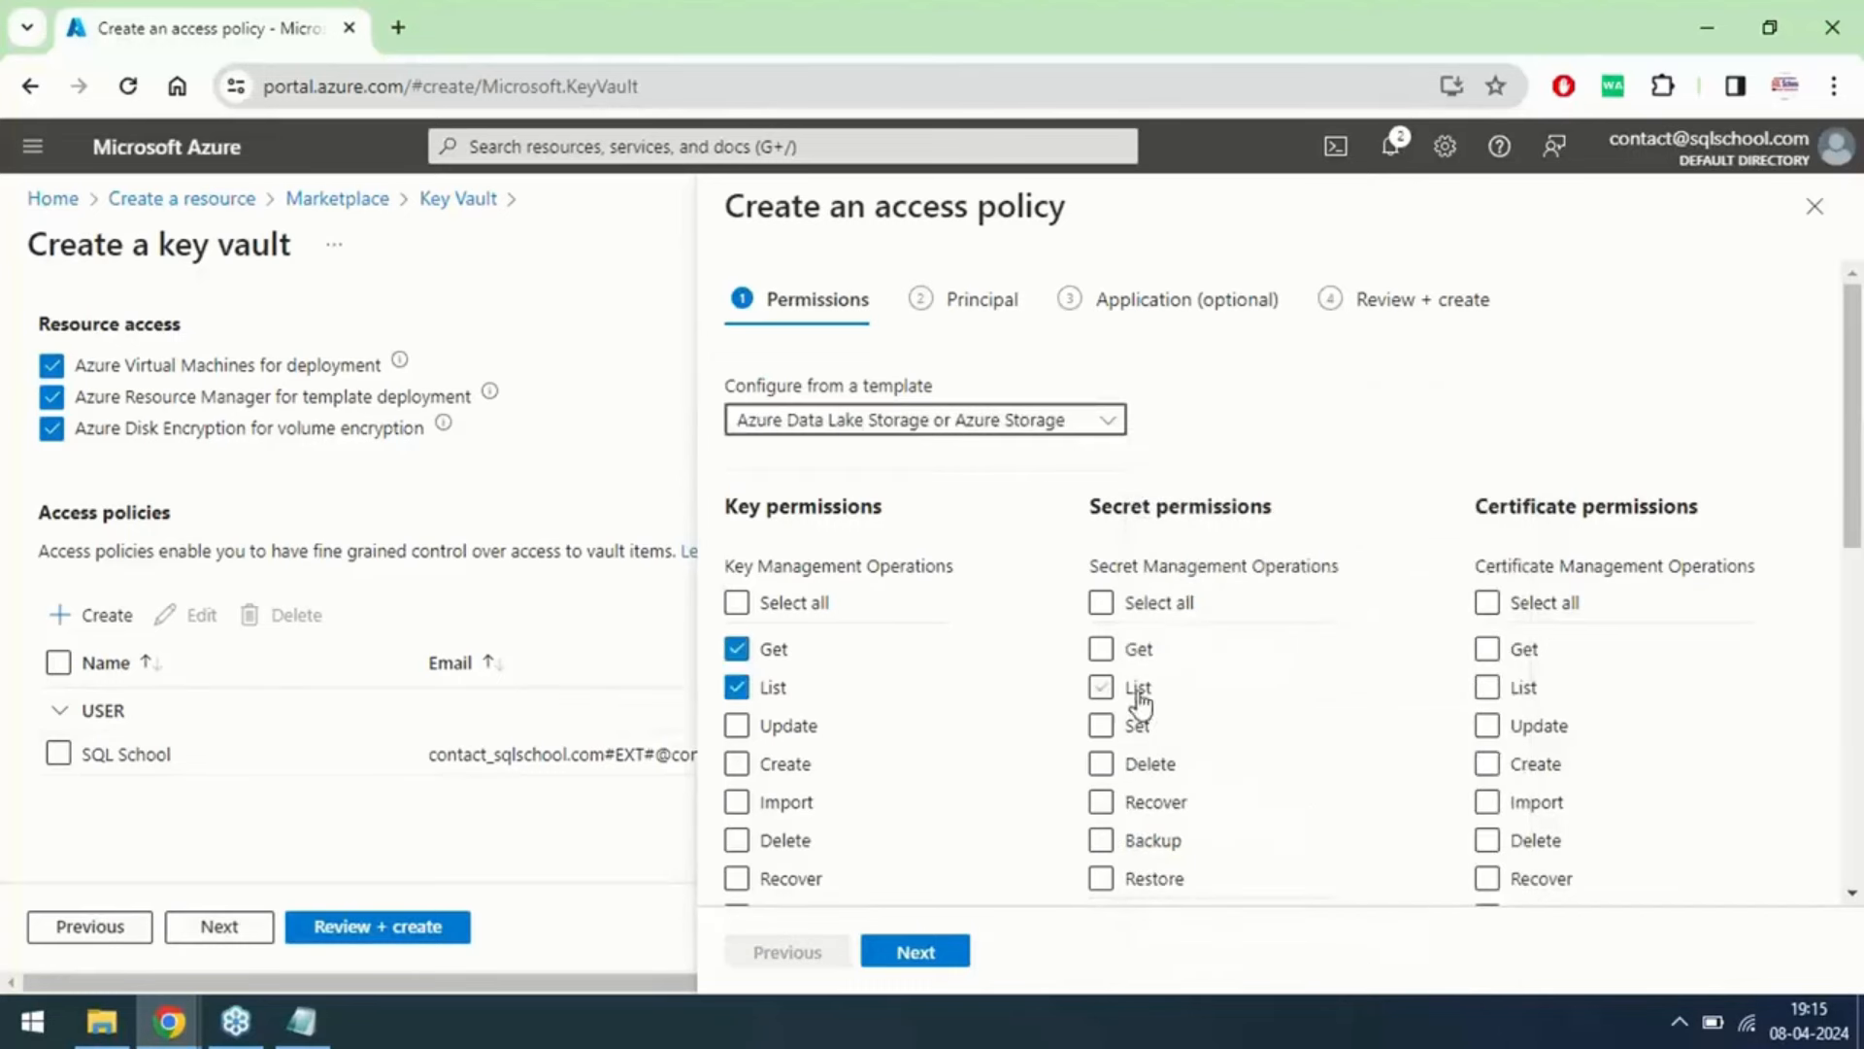
Step: Grant the policy all key, secret and certificate management operations, plus all cryptographic, privileged and rotation policy operations
click(737, 604)
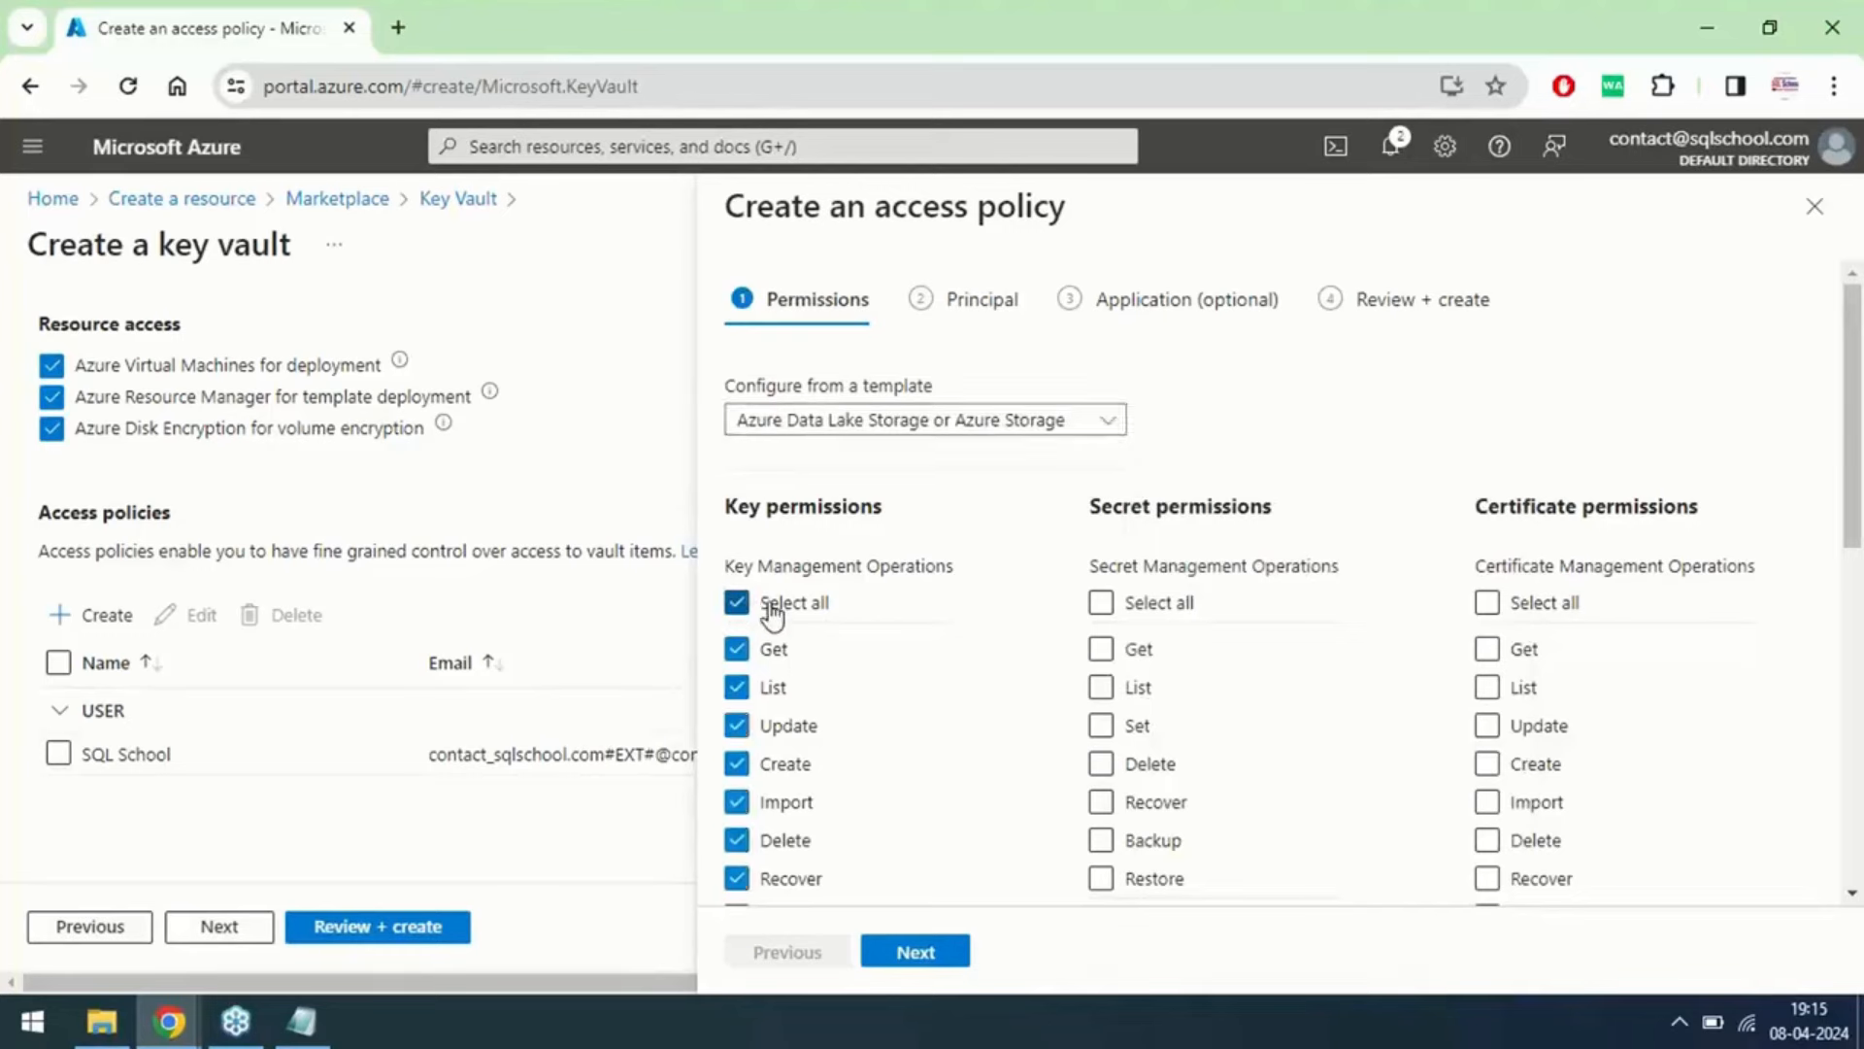
click(1101, 602)
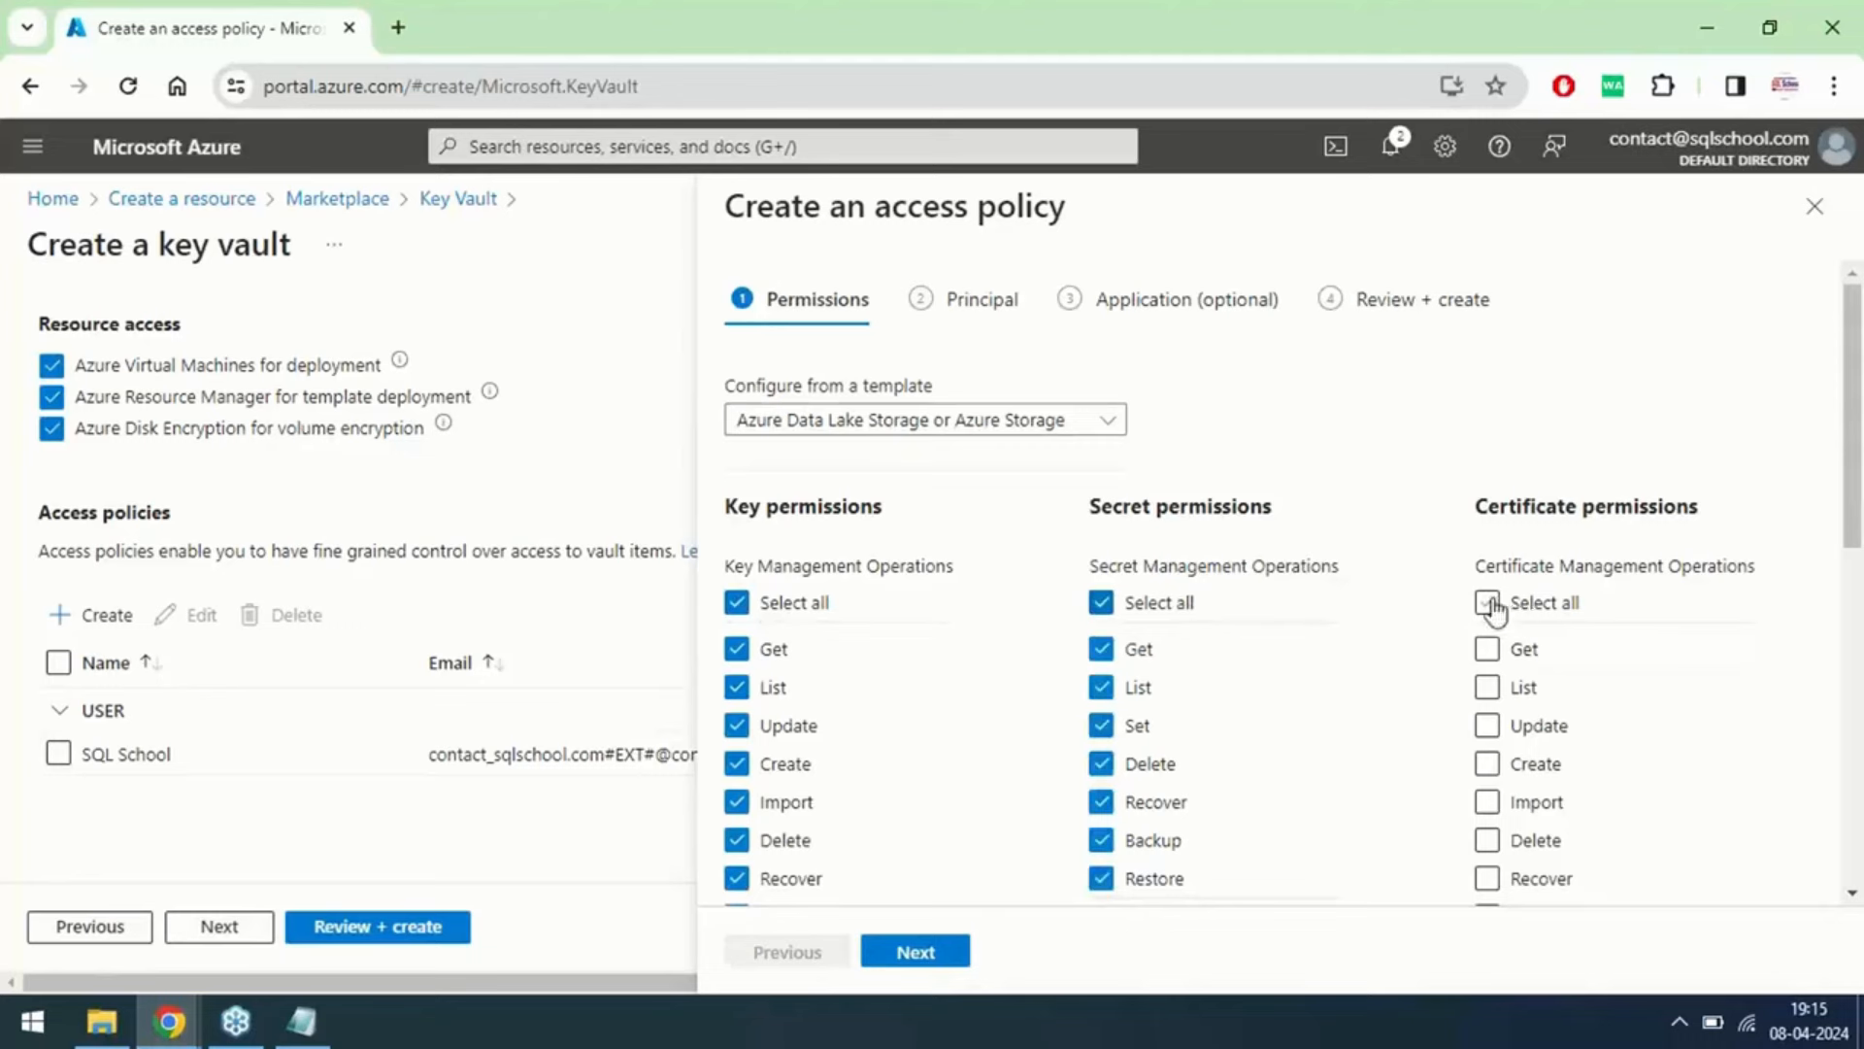
click(1488, 604)
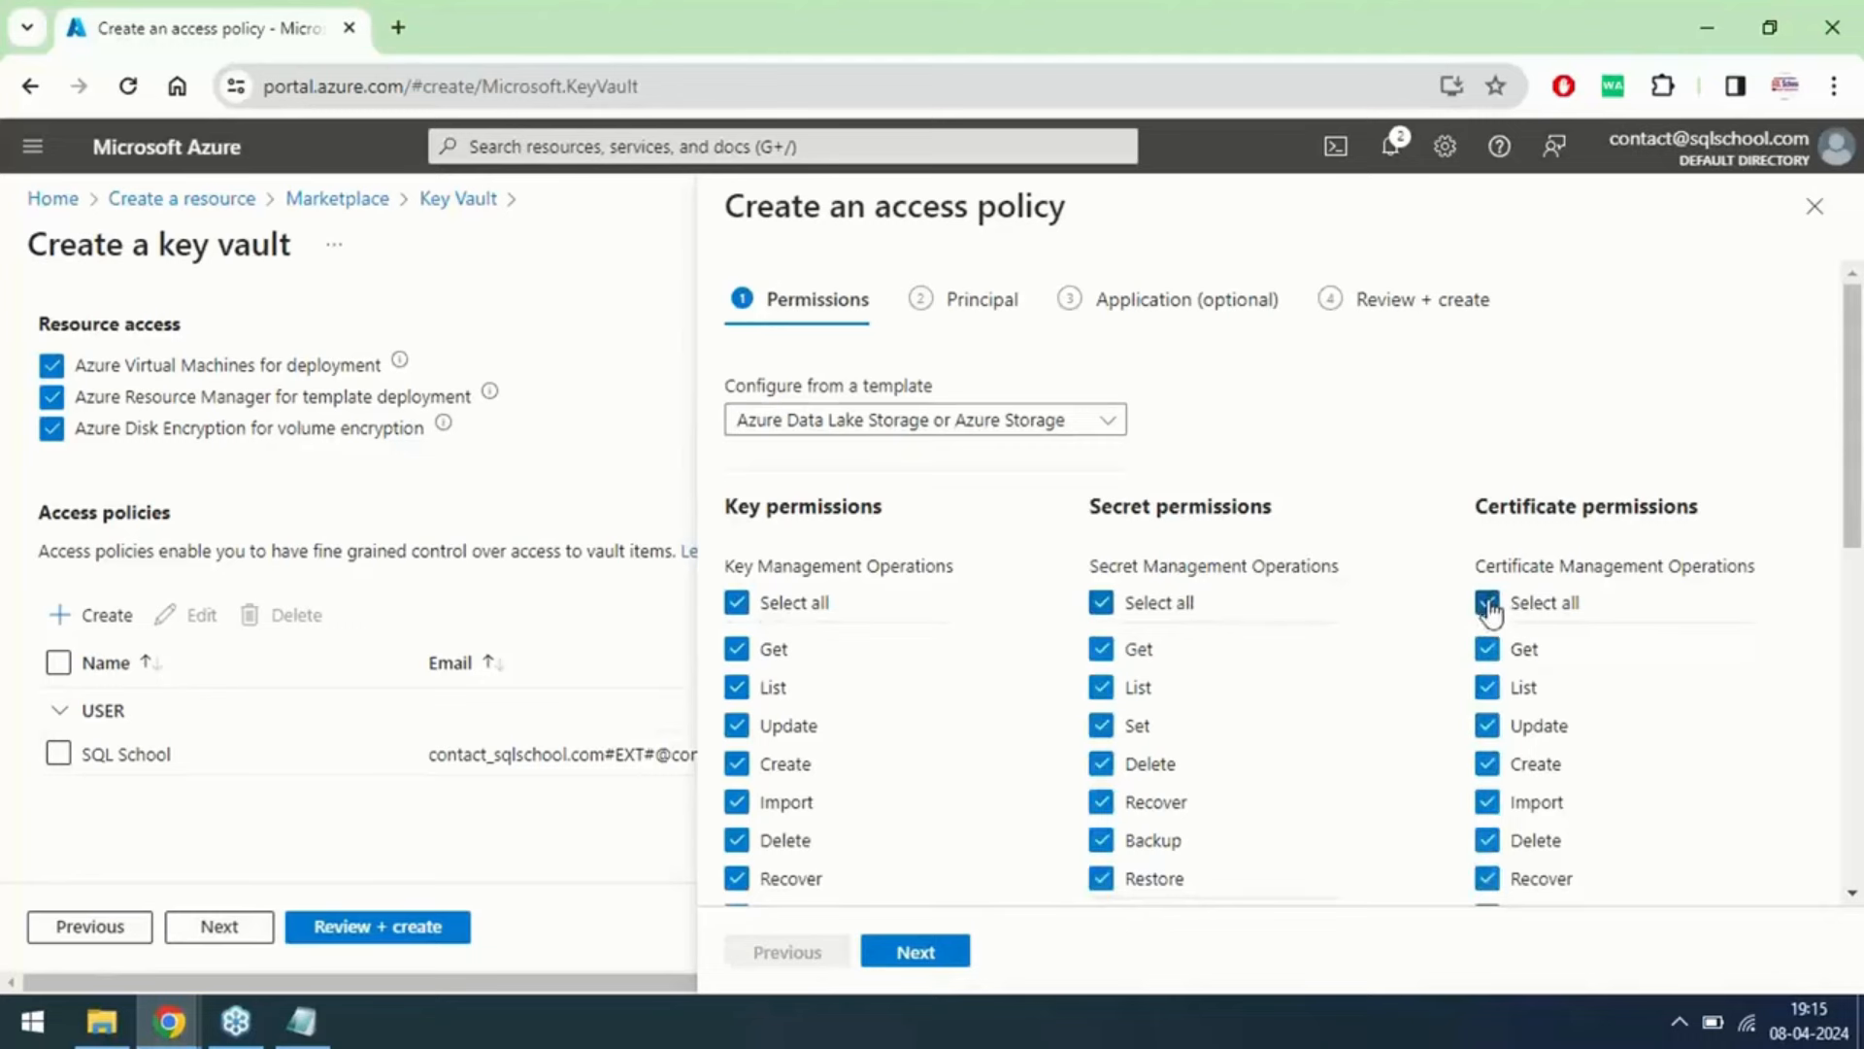
drag(1852, 525, 1859, 767)
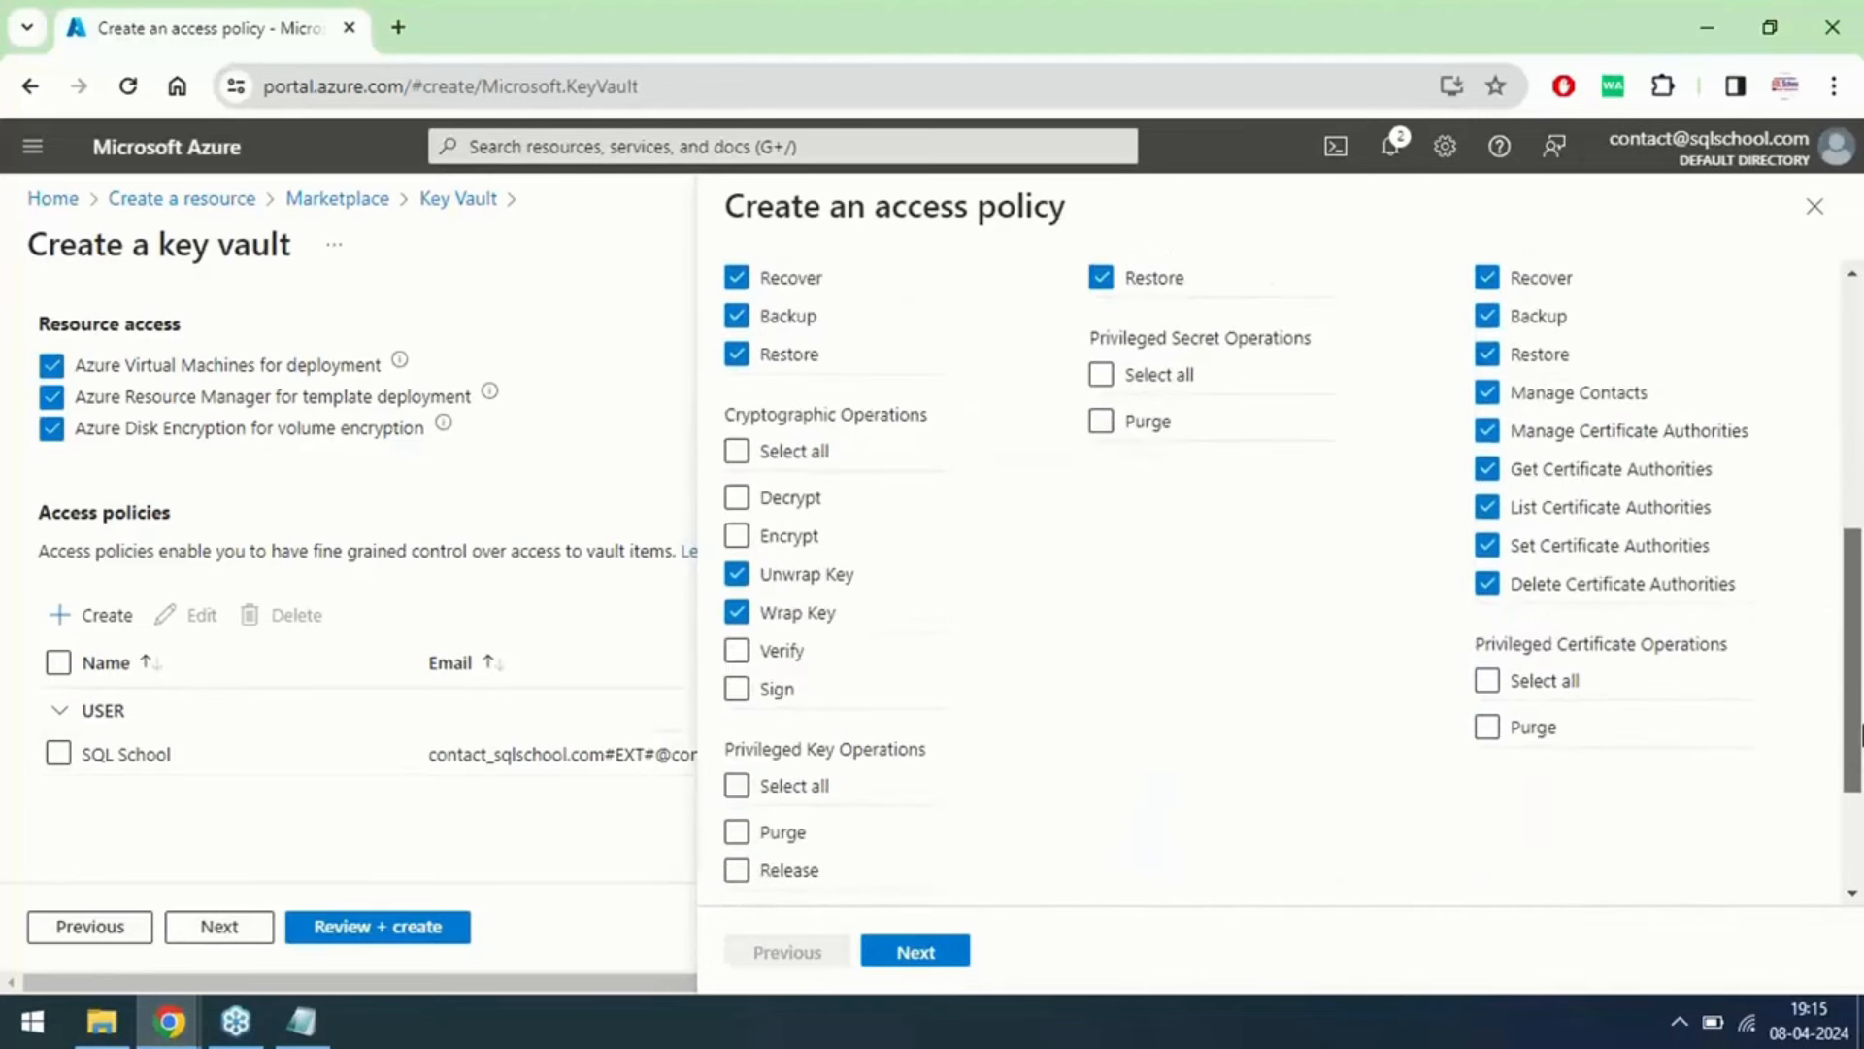
click(1103, 380)
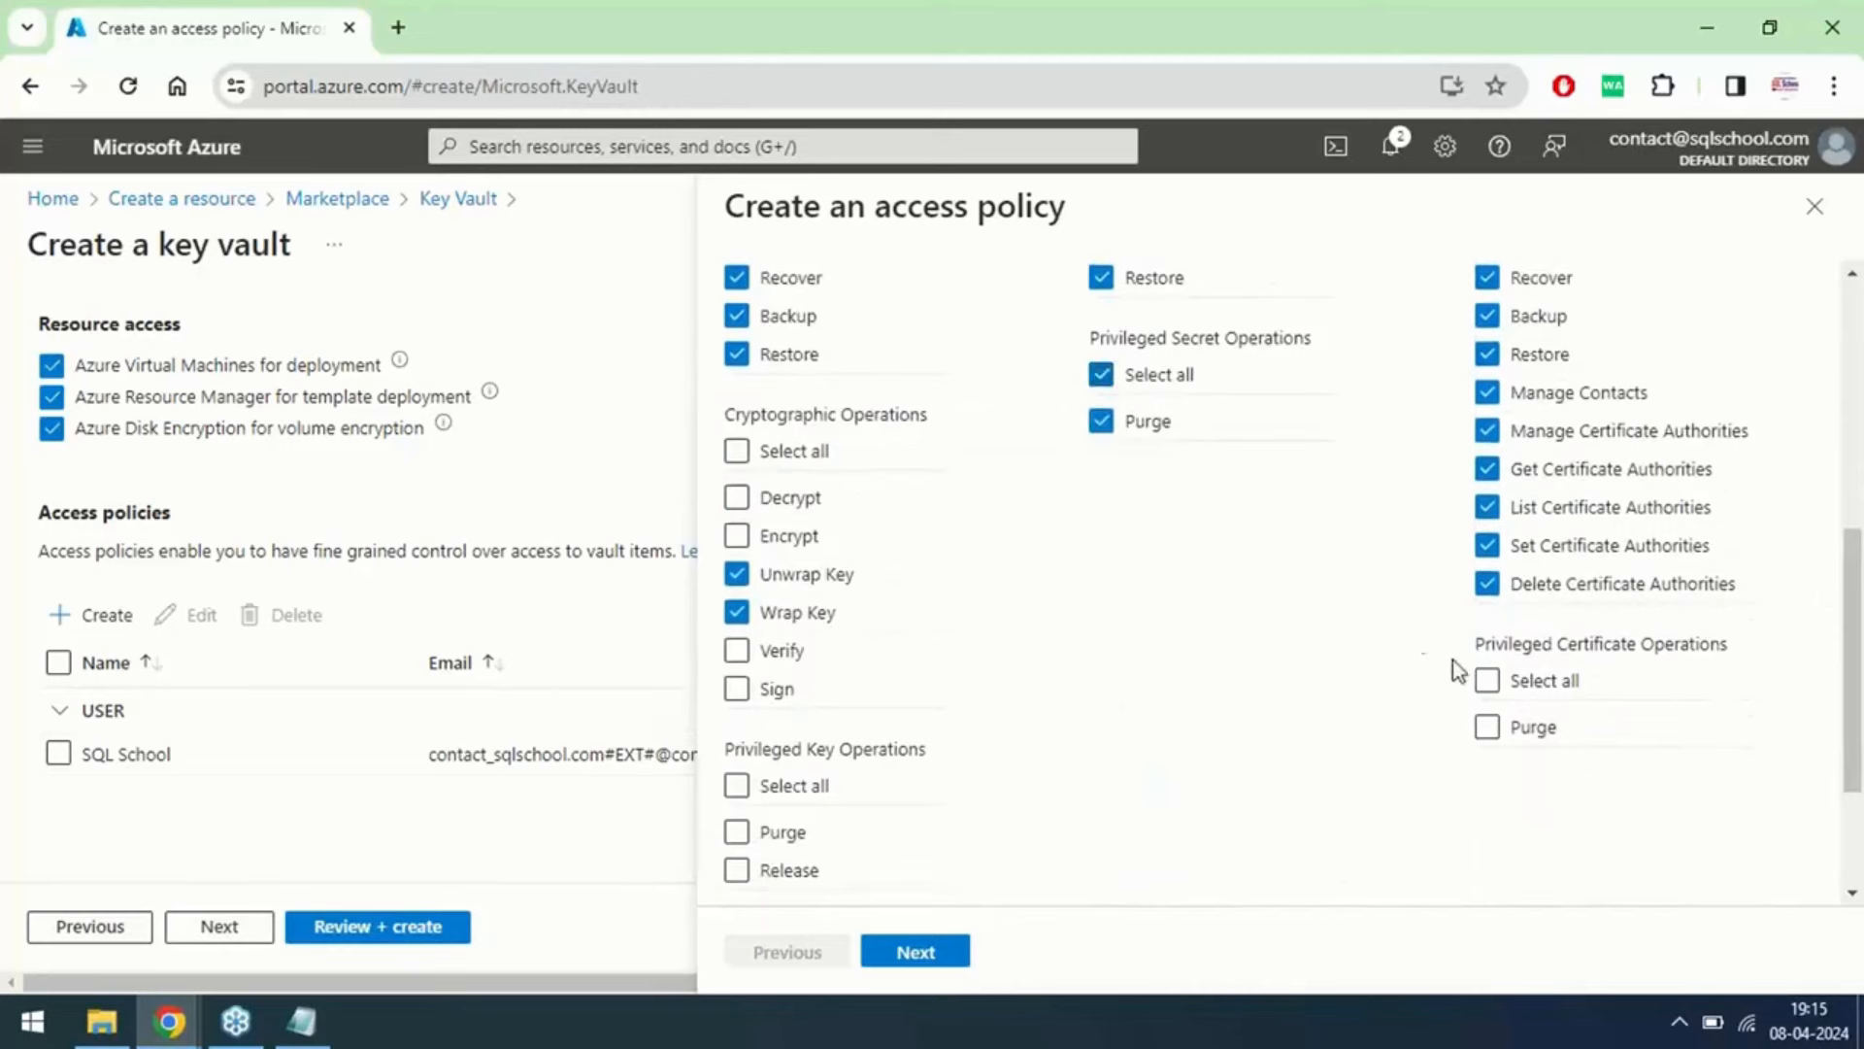
click(1487, 680)
click(737, 452)
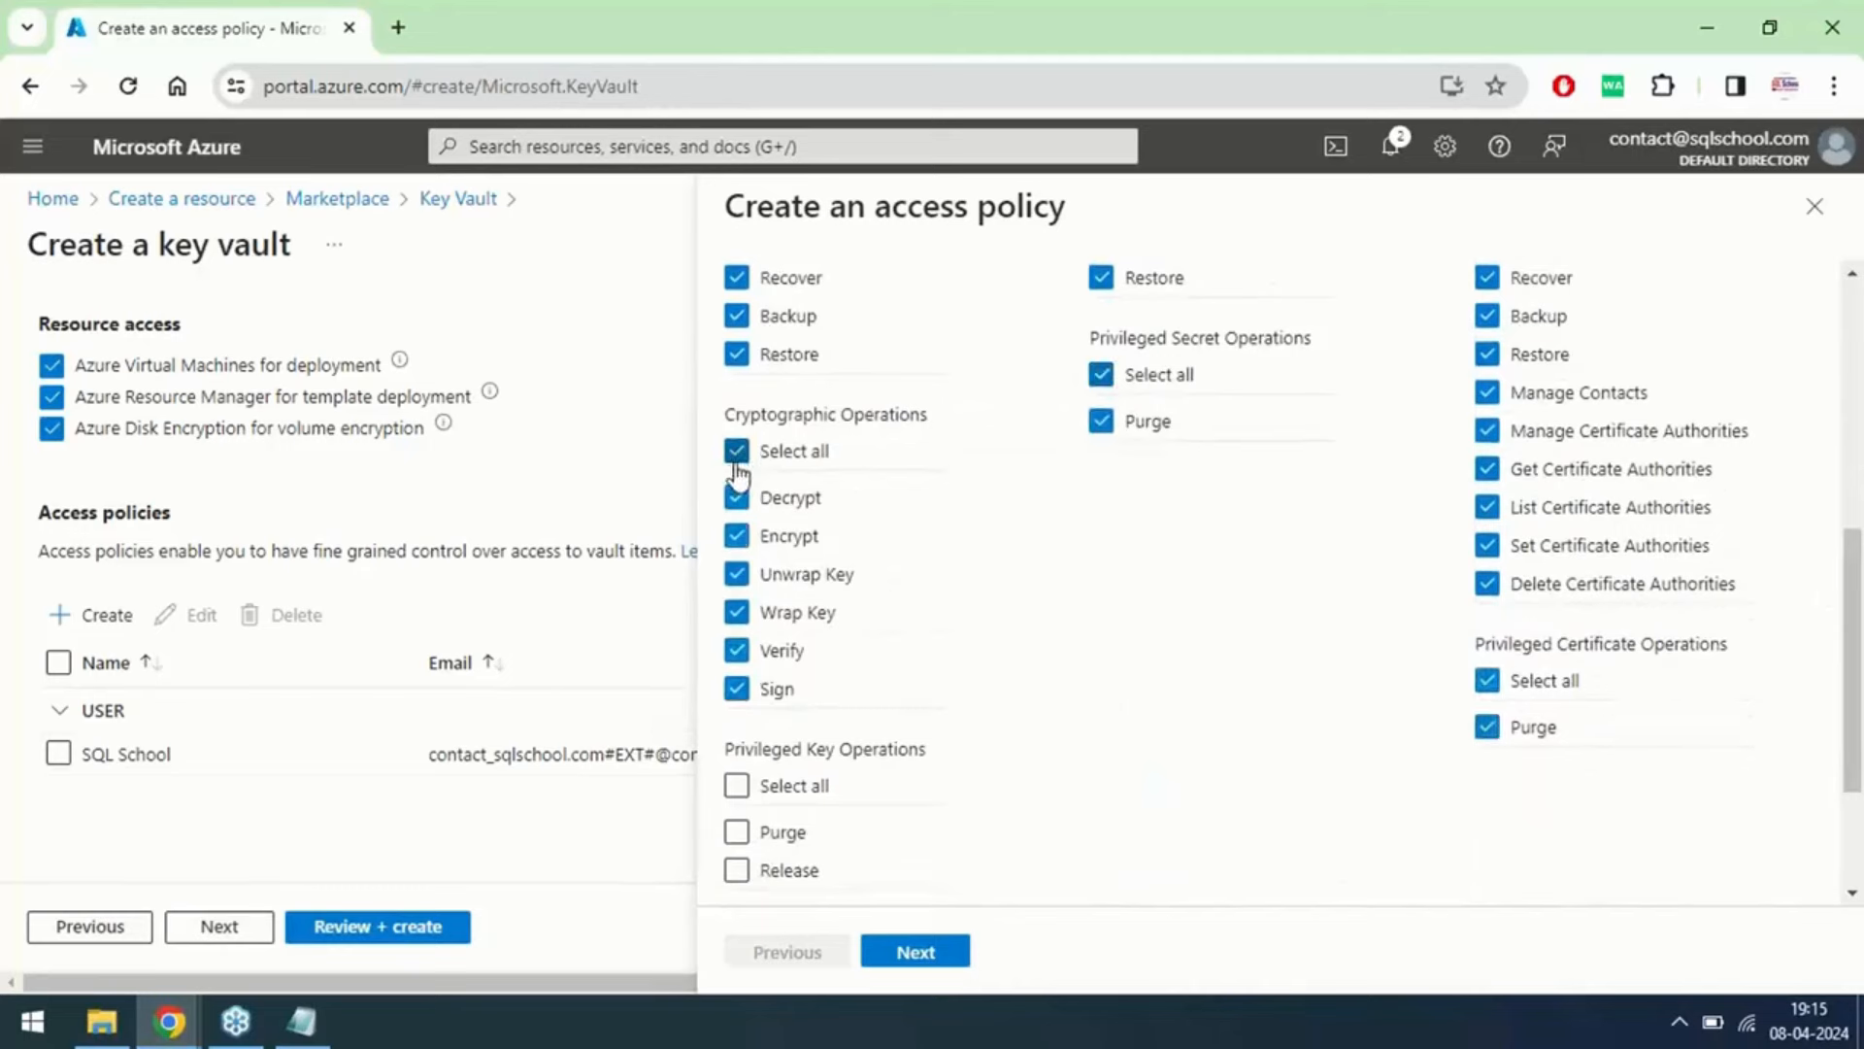
click(737, 786)
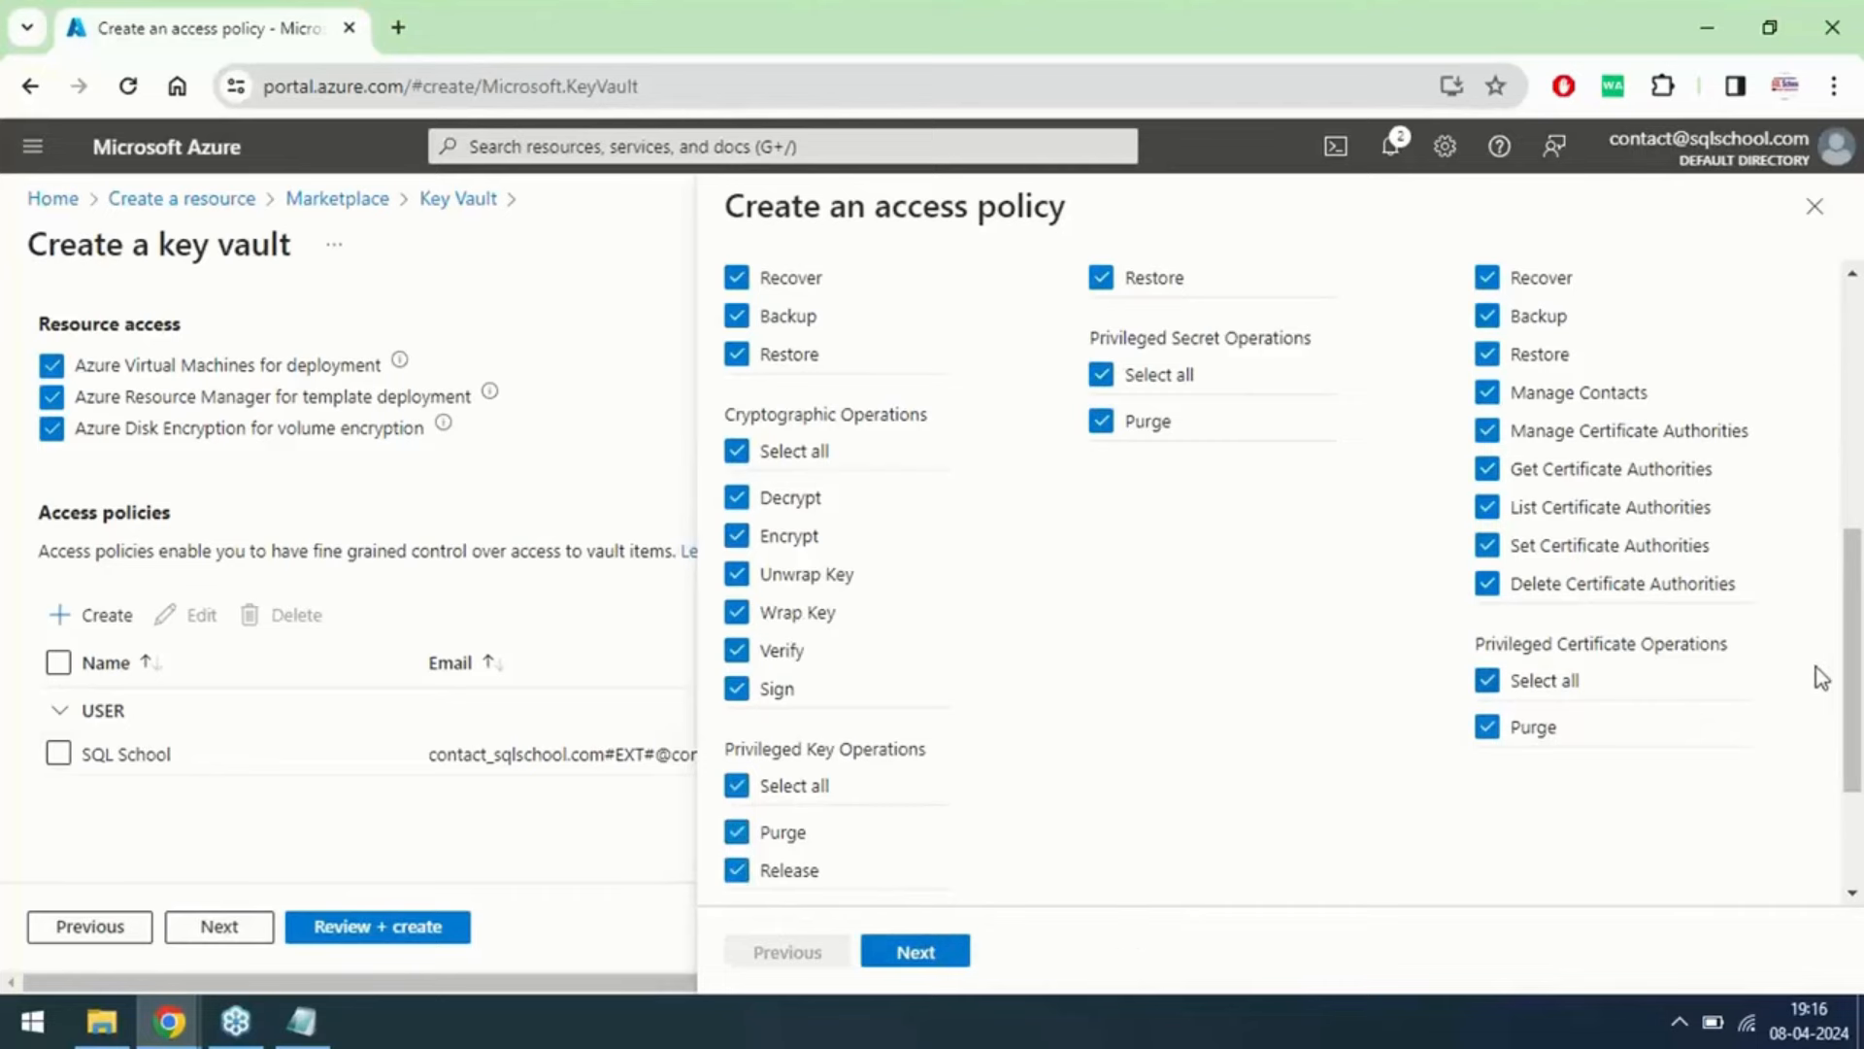
scroll(1855, 670, up, 10)
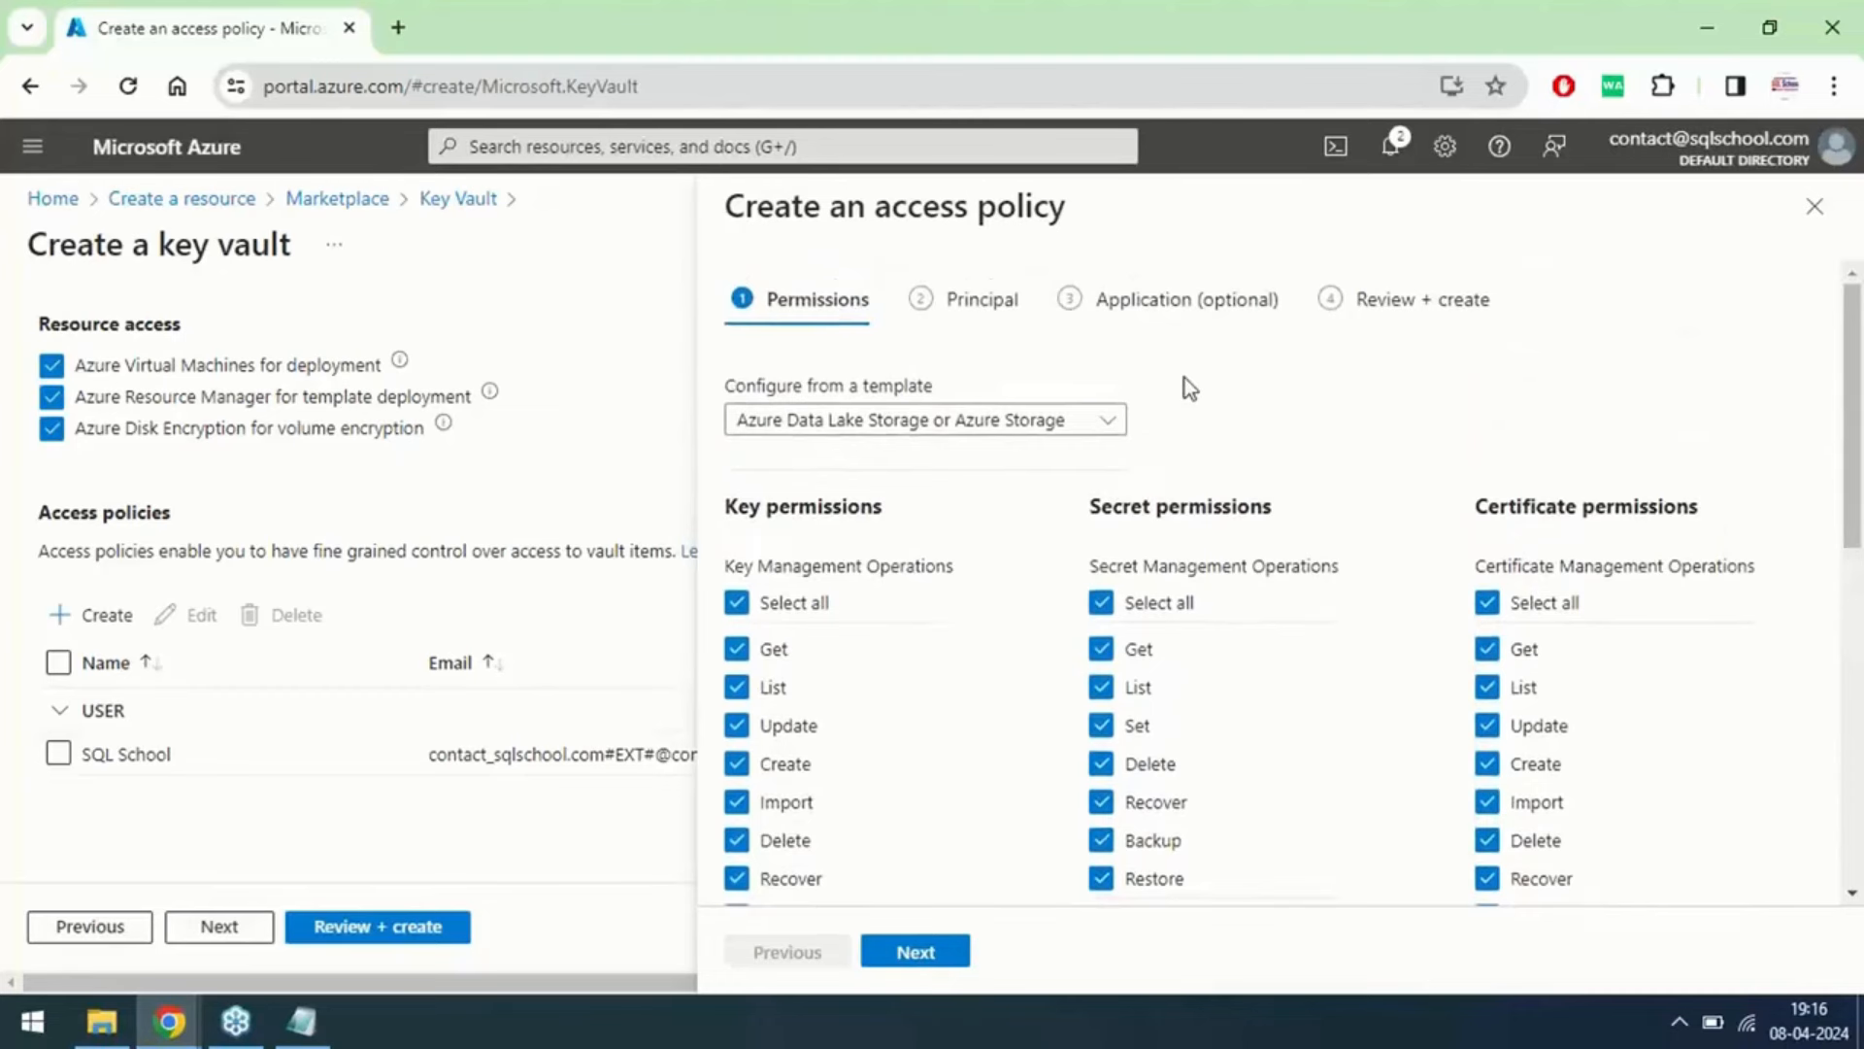
Step: Search the principals for storage and assign Storage Resource Provider as the policy's principal
click(981, 301)
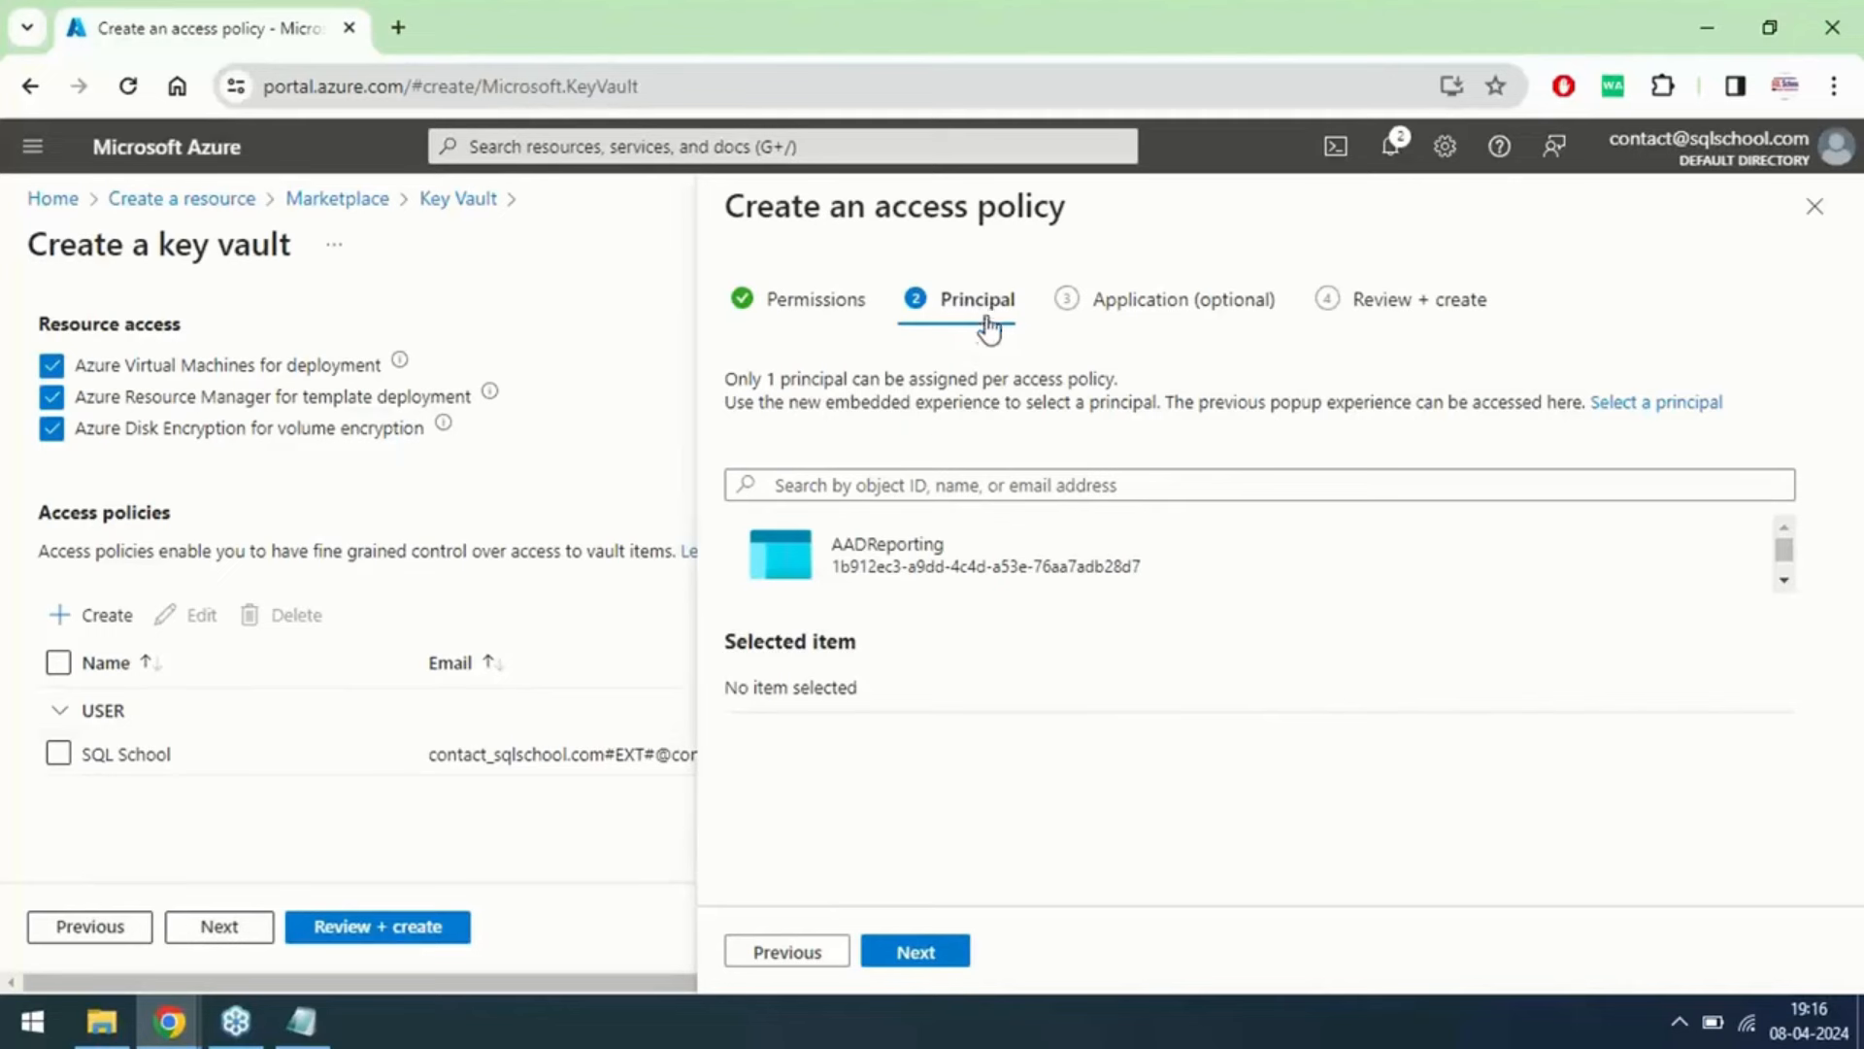
click(910, 485)
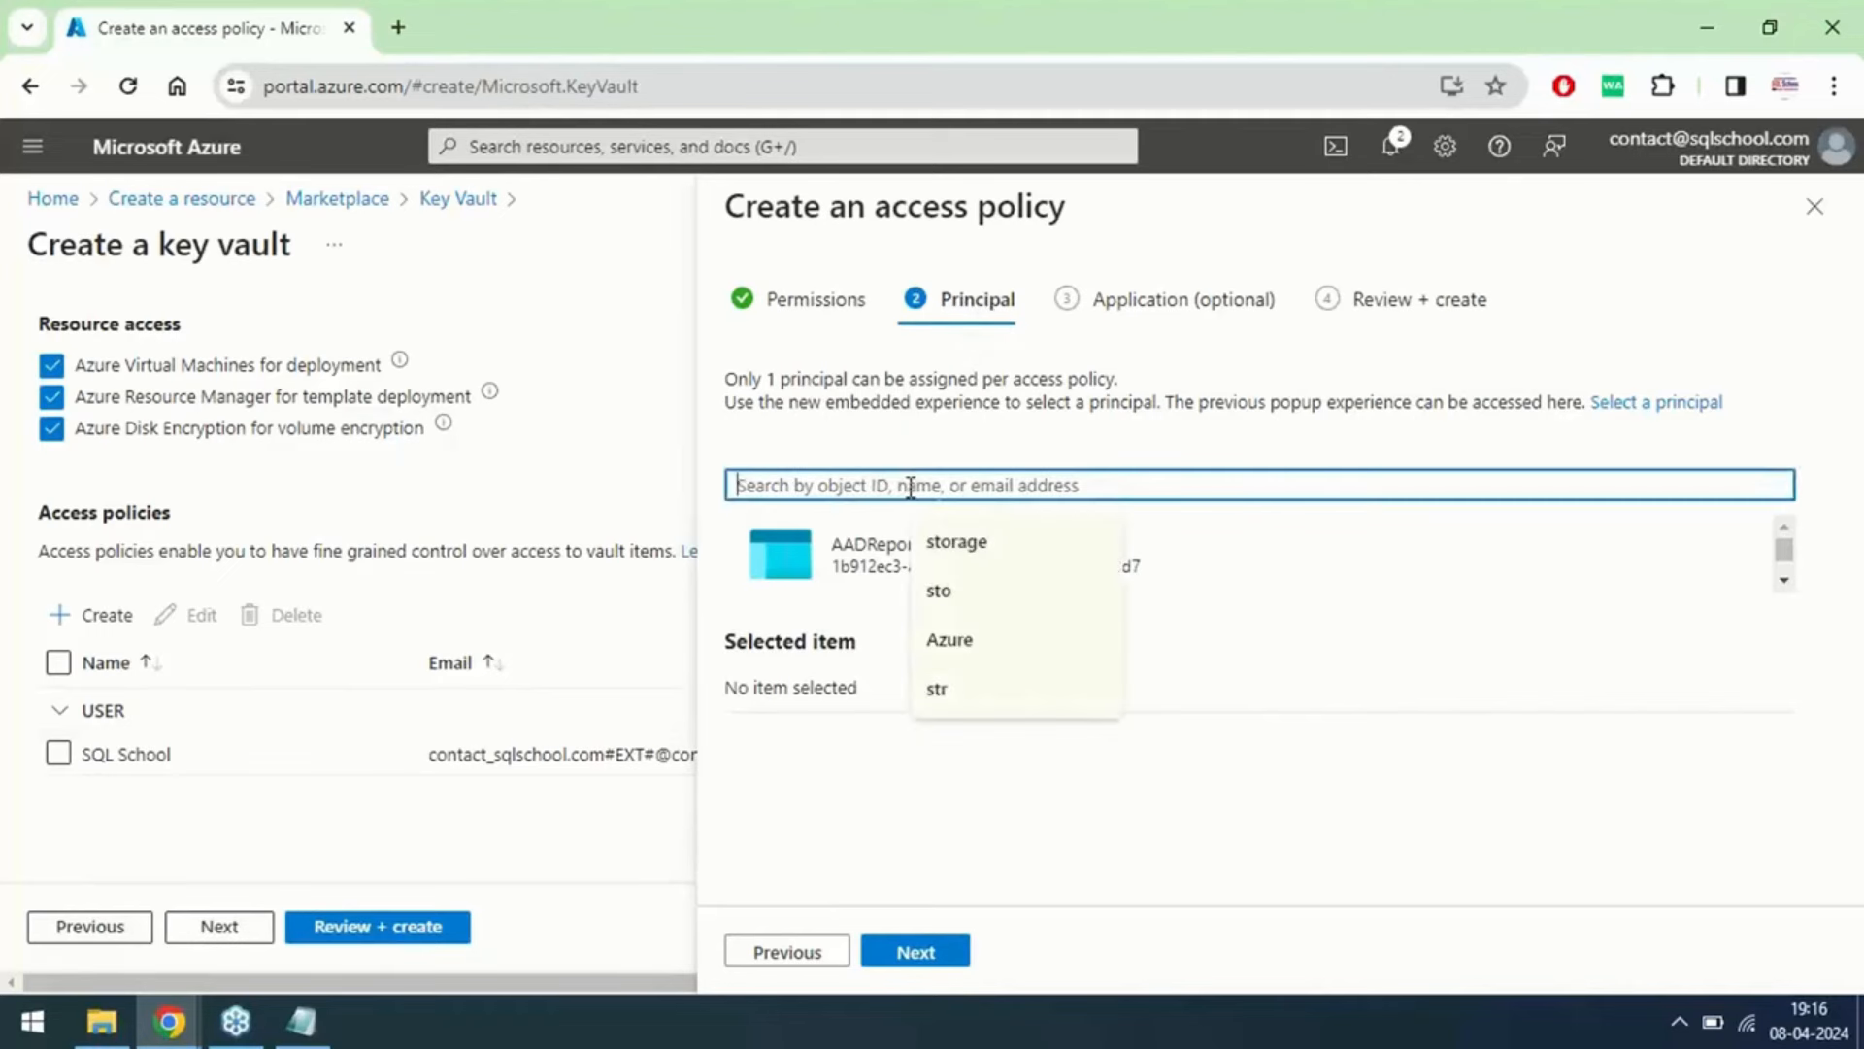
text(storage)
click(898, 541)
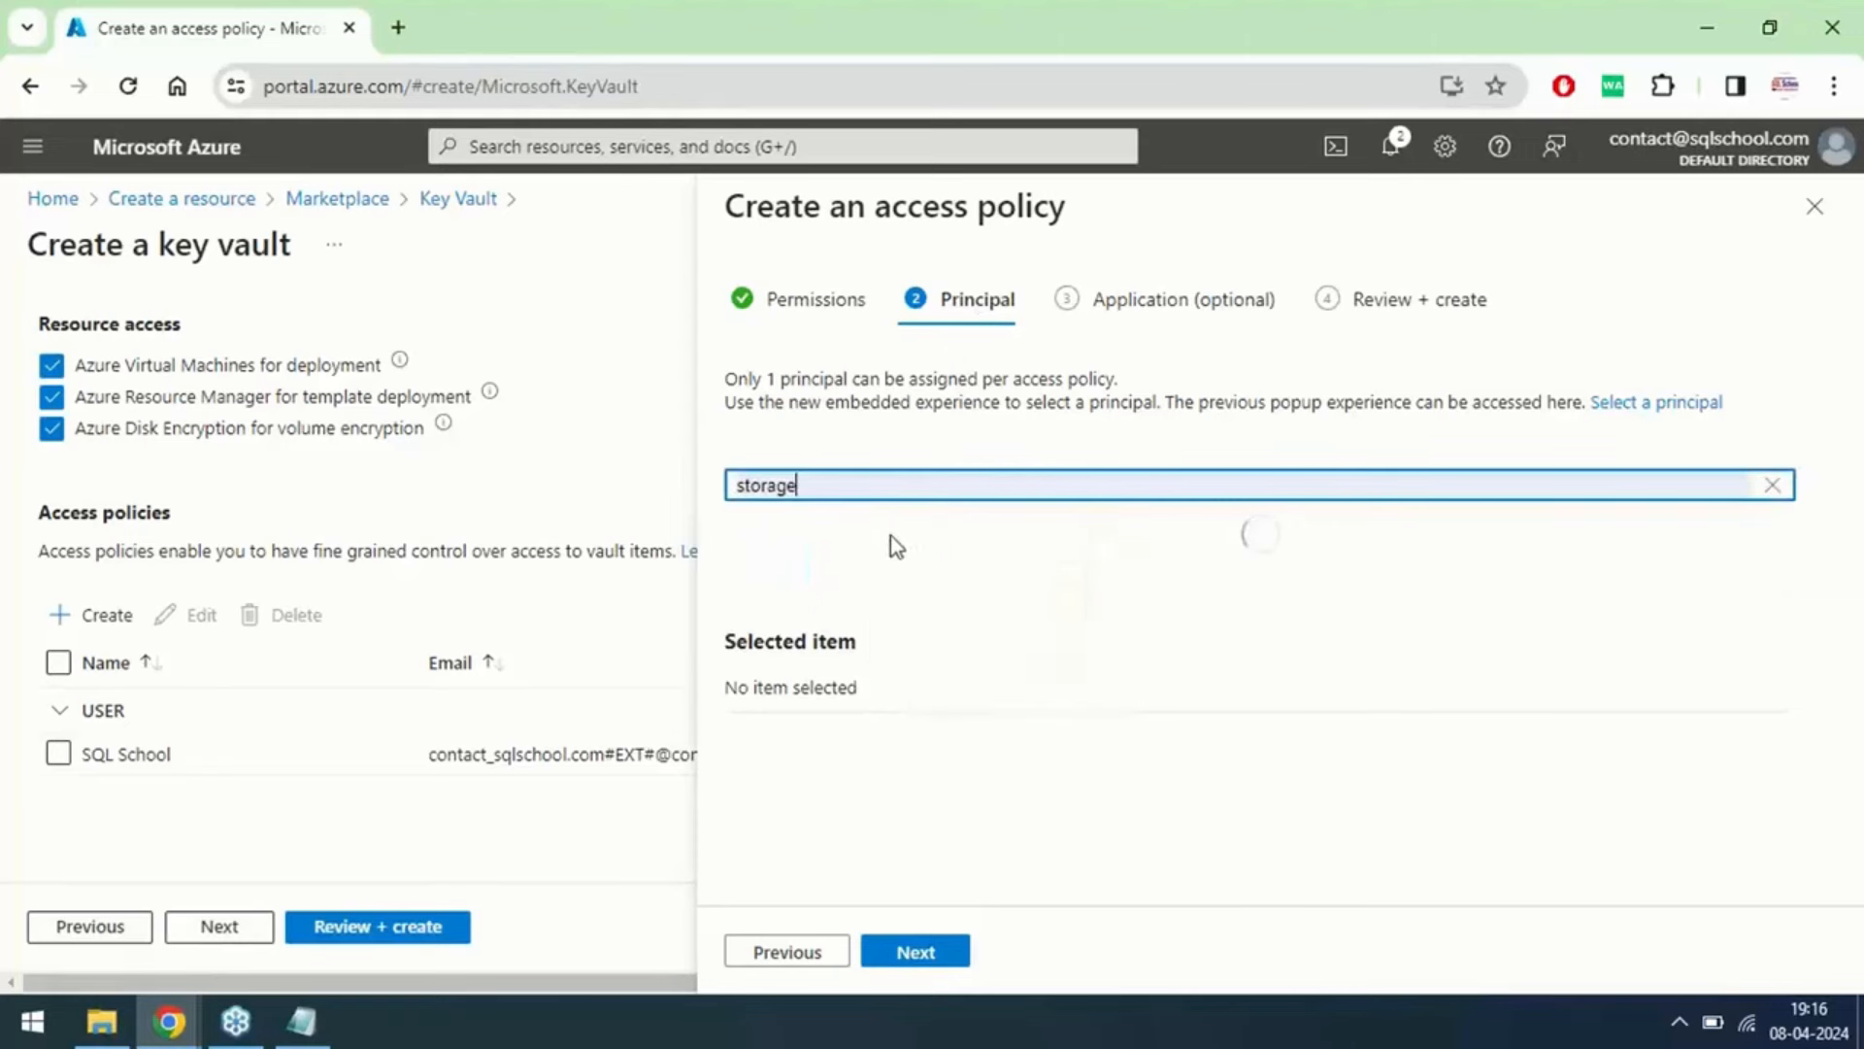
text(p)
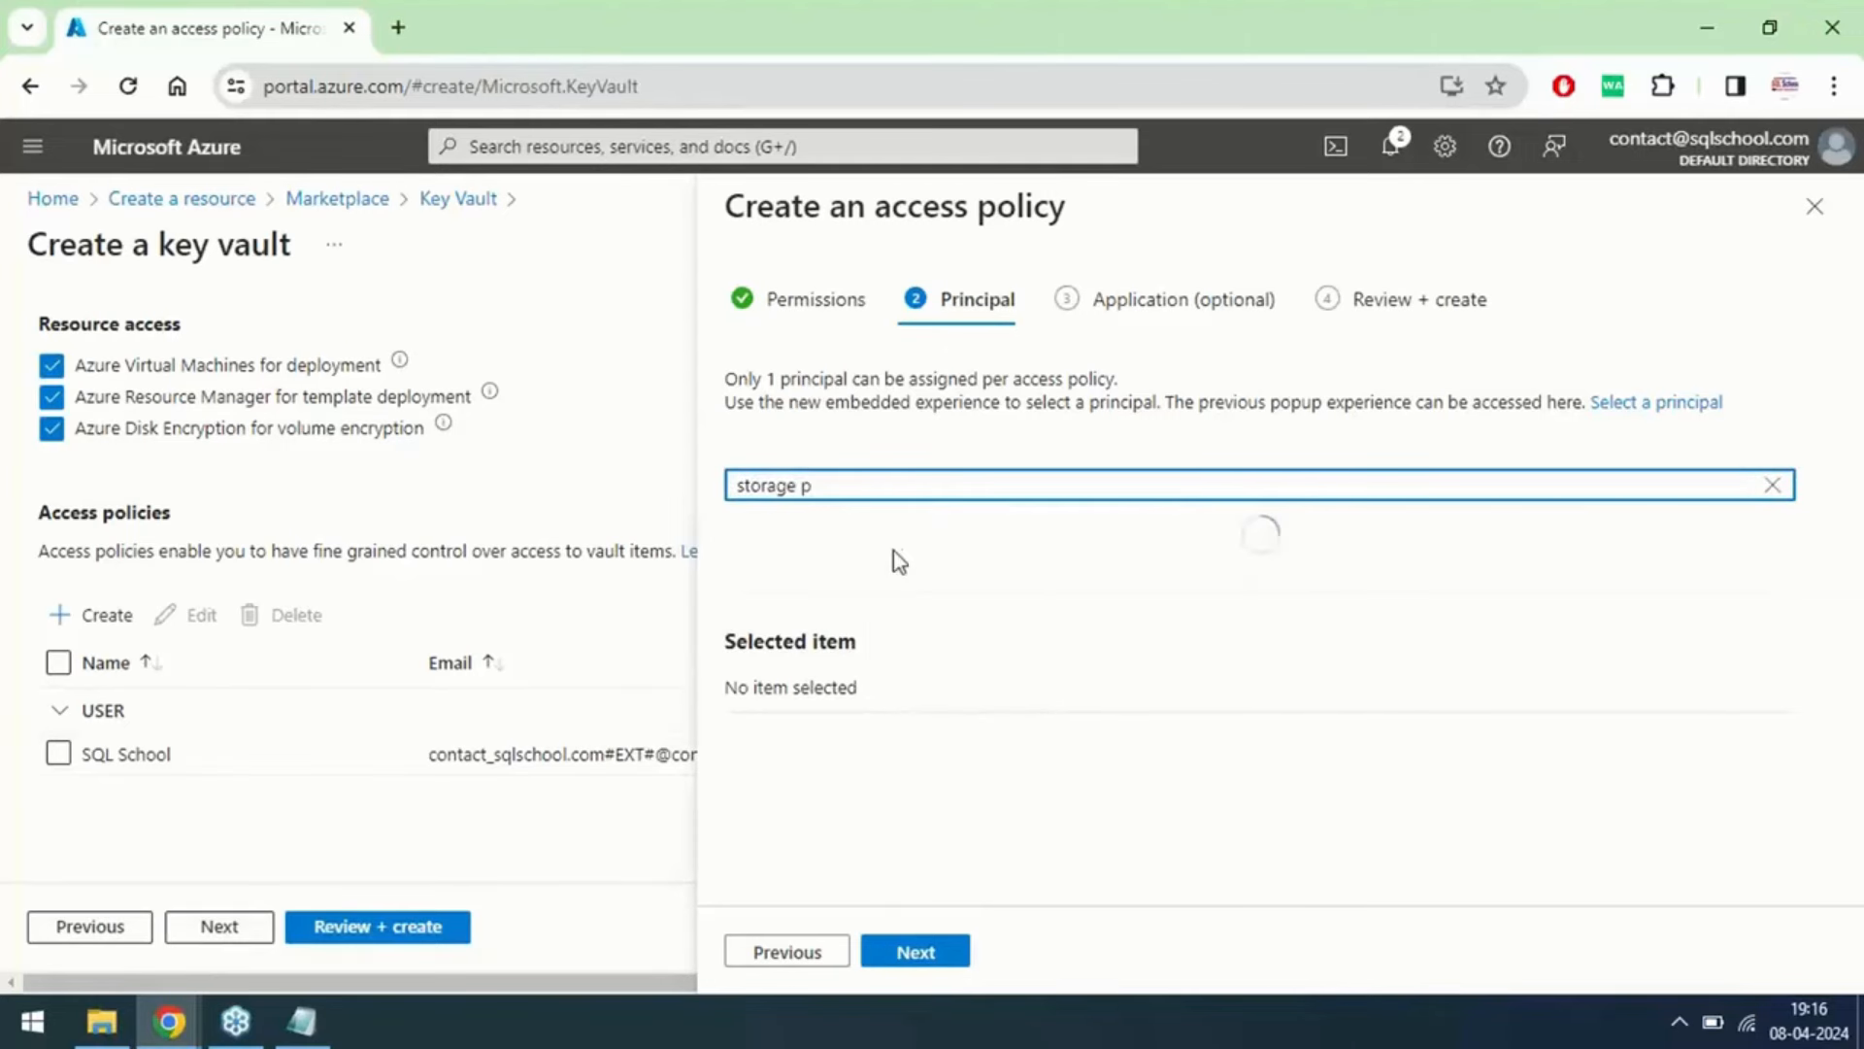
key(BackSpace)
click(898, 573)
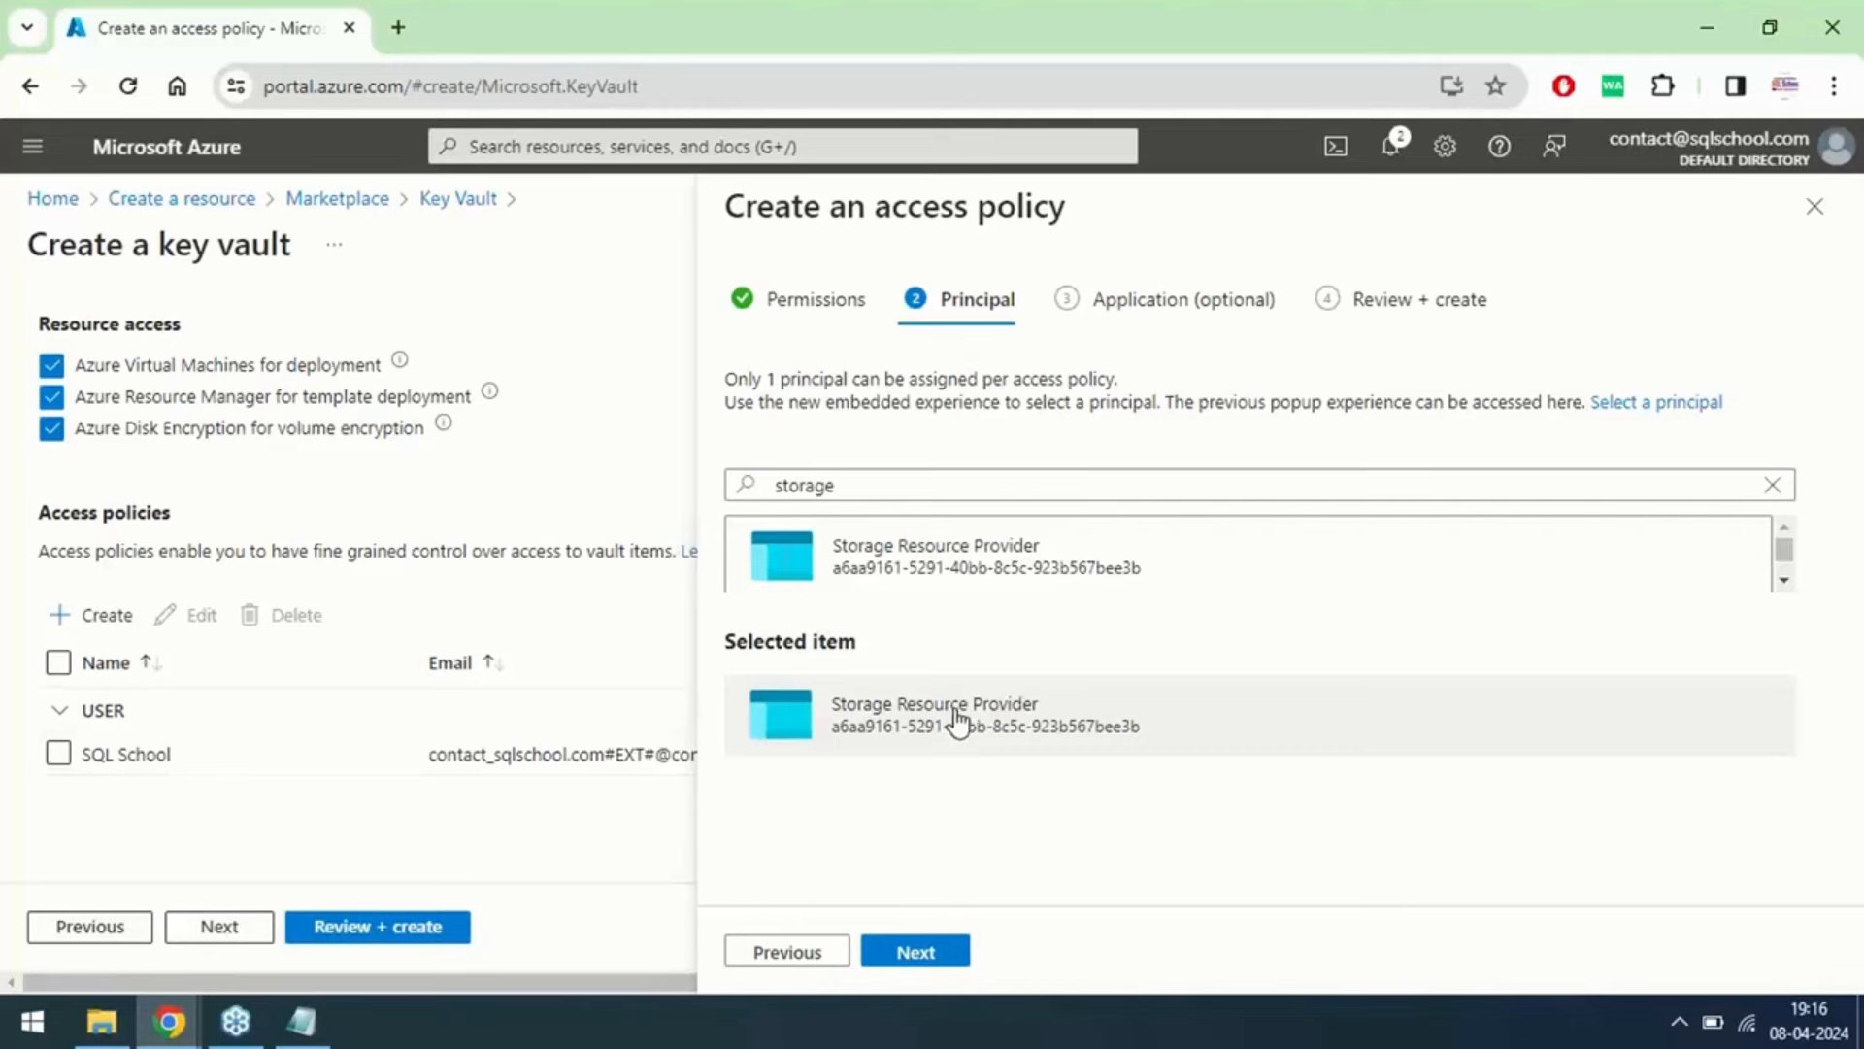
Step: Review the policy's settings, create the access policy and select all entries in the access policies list
click(826, 316)
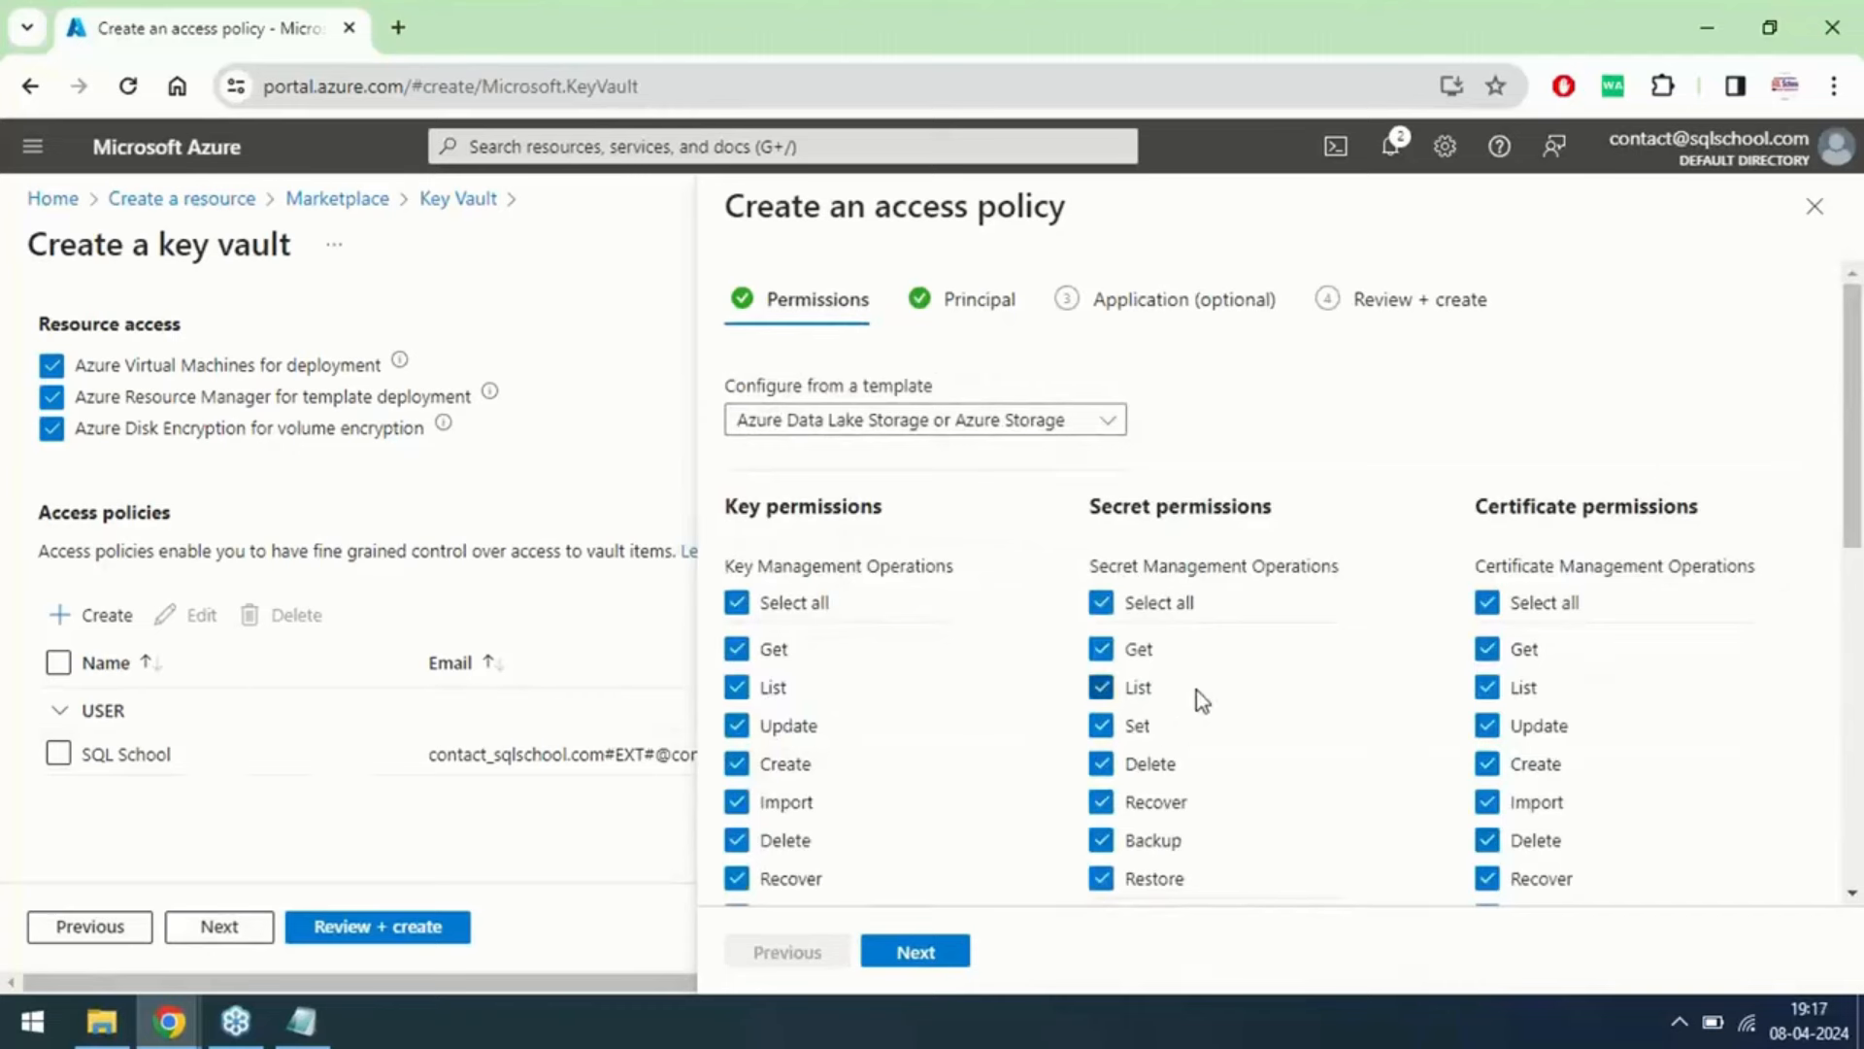
click(1172, 321)
click(1412, 317)
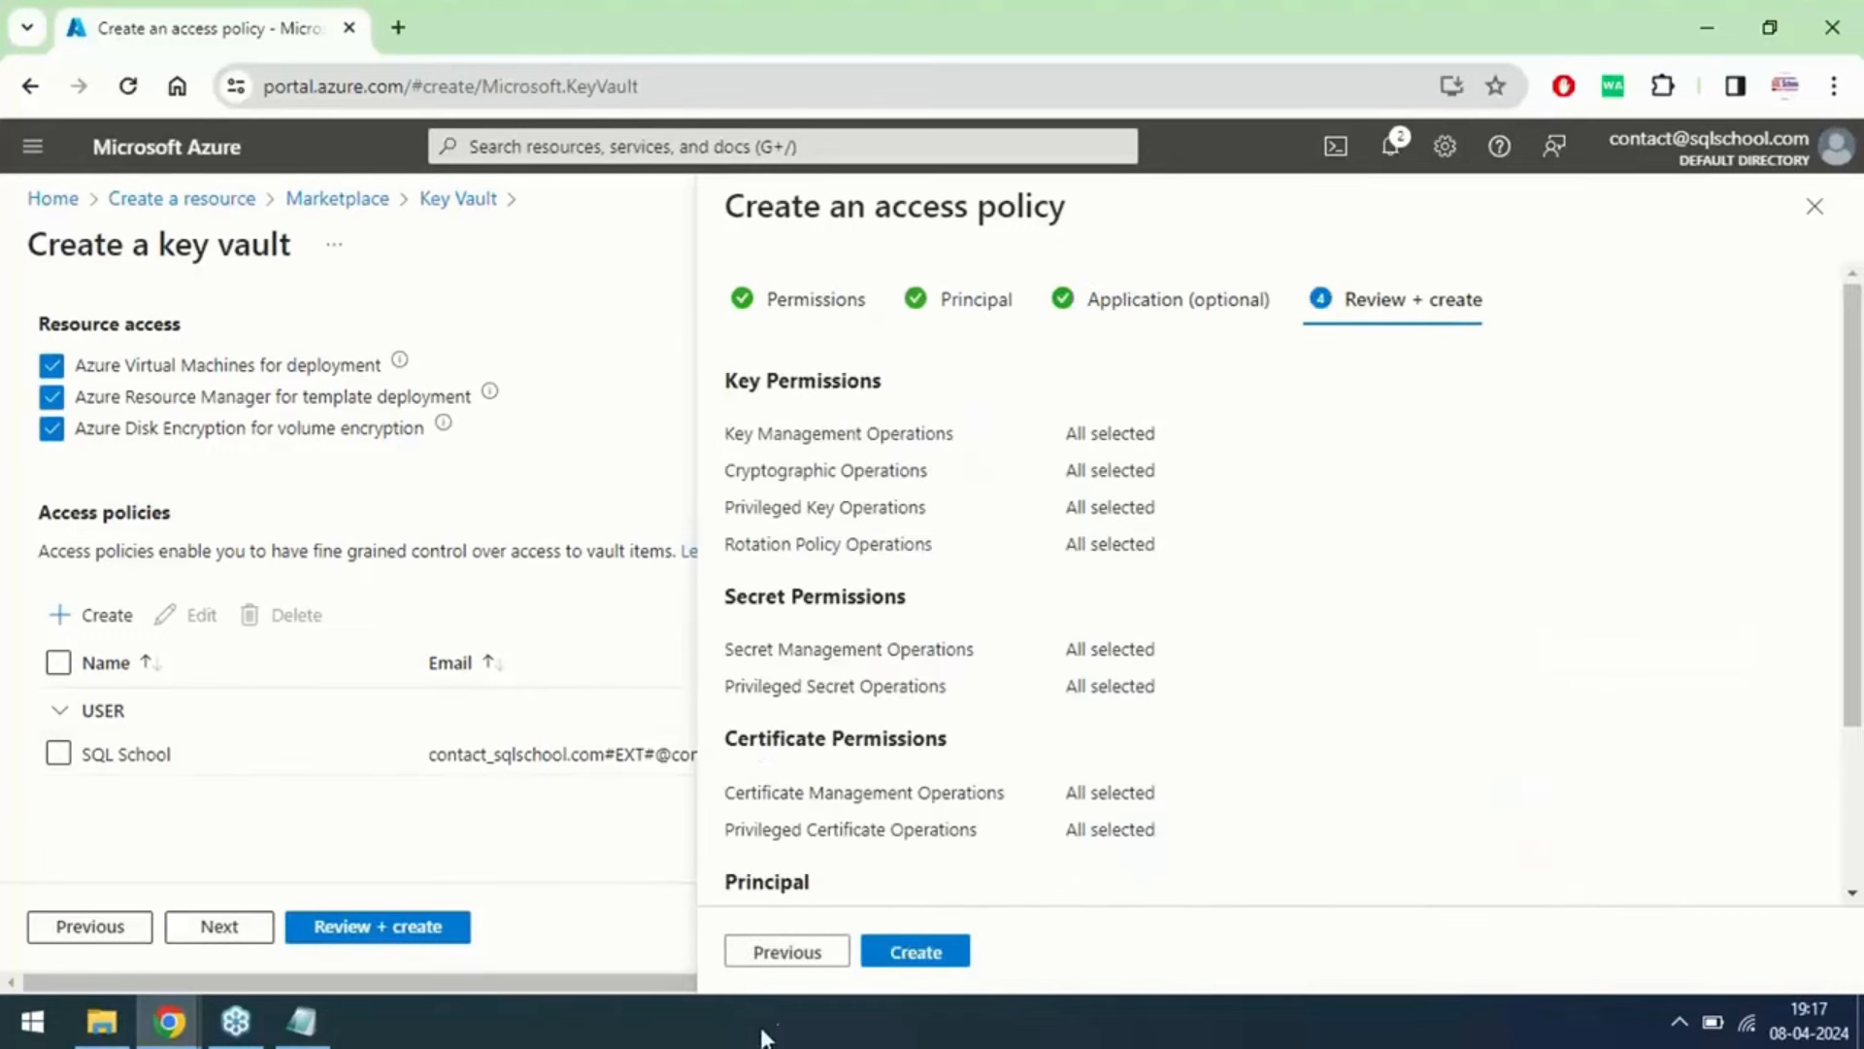
click(893, 953)
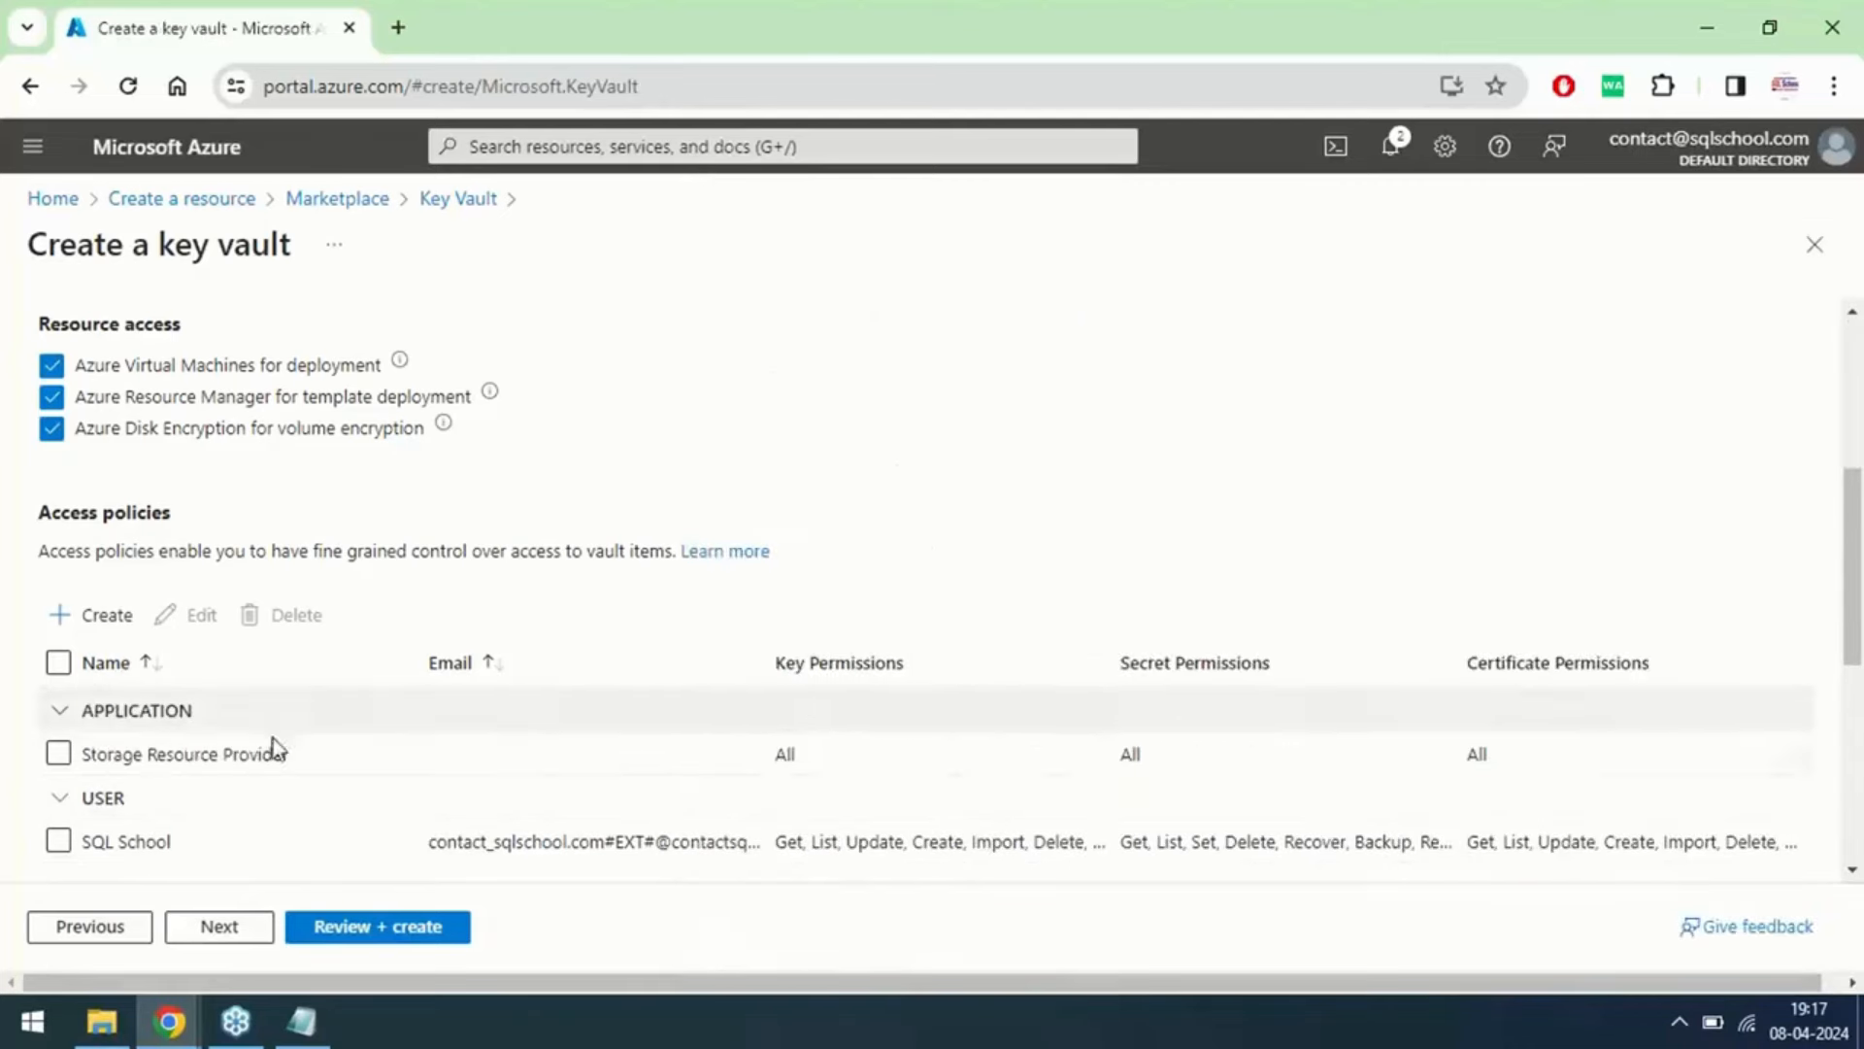
click(58, 662)
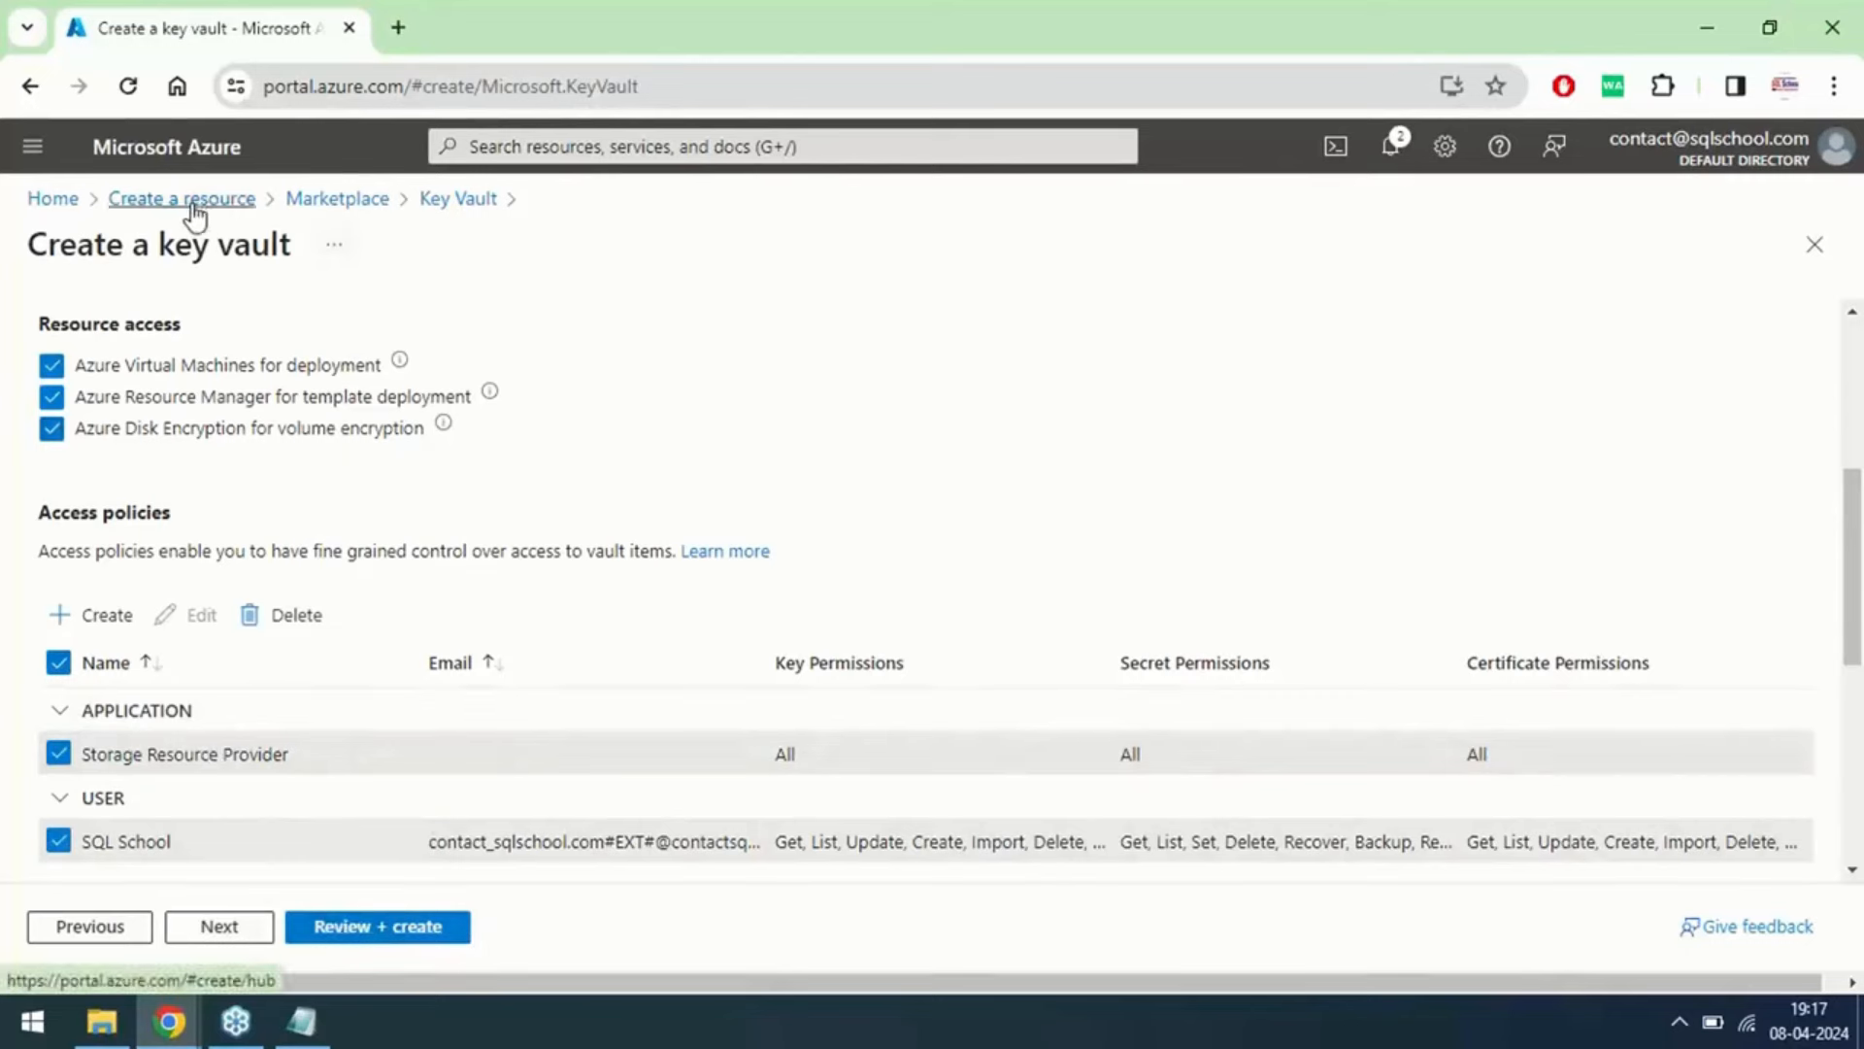
Step: Discard the unsaved key vault setup and start creating a new key vault from the Key Vault marketplace offer
click(461, 200)
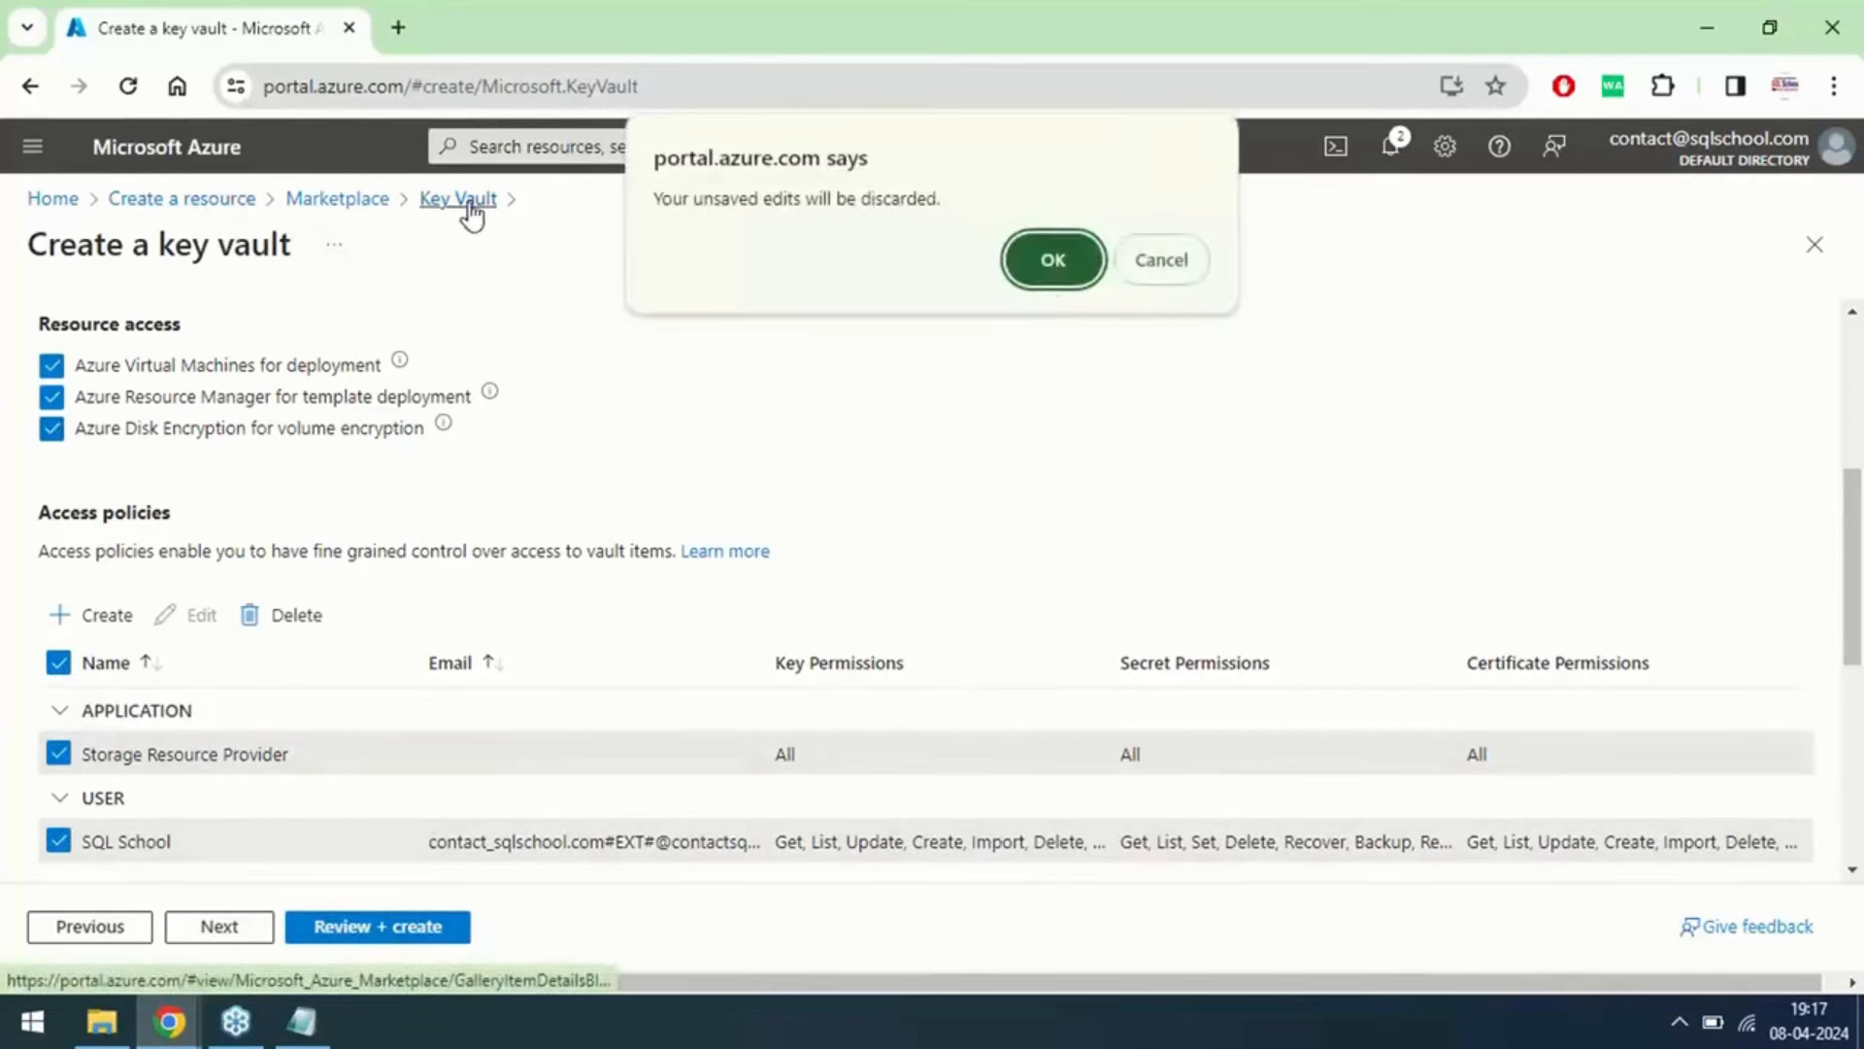
click(1055, 260)
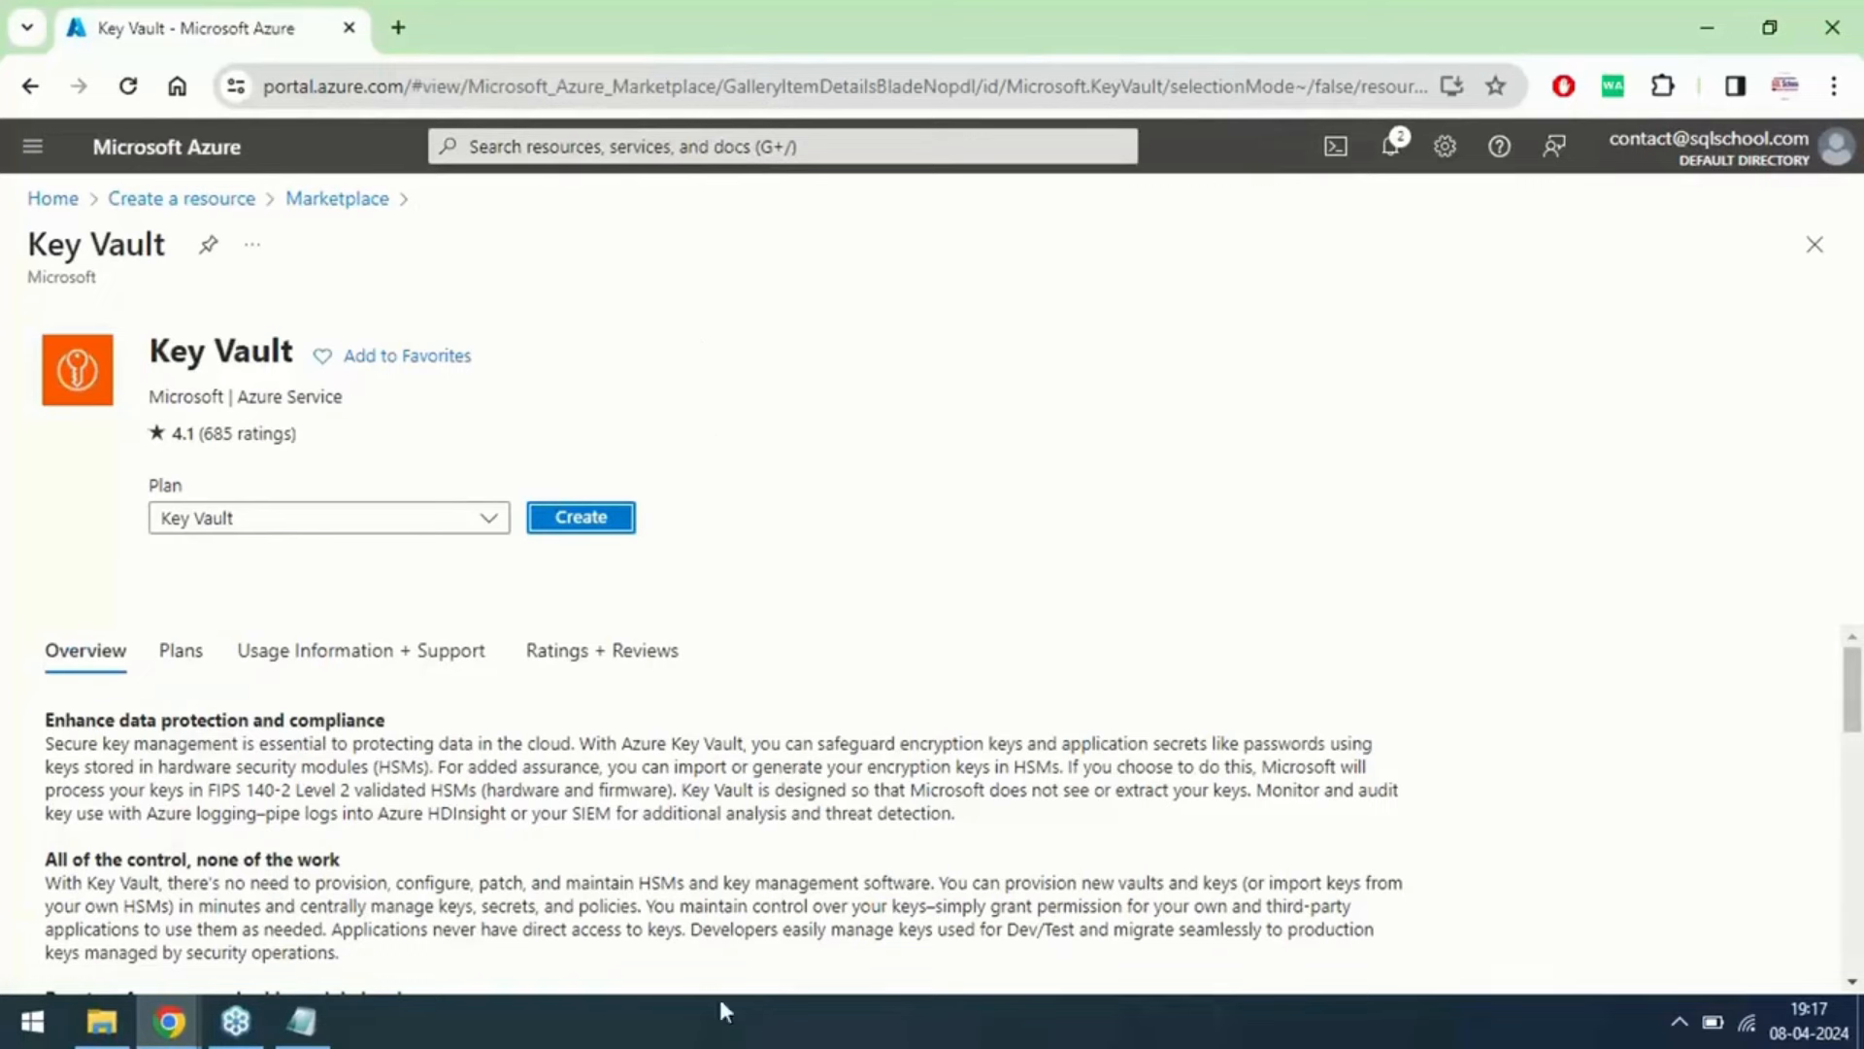
click(591, 529)
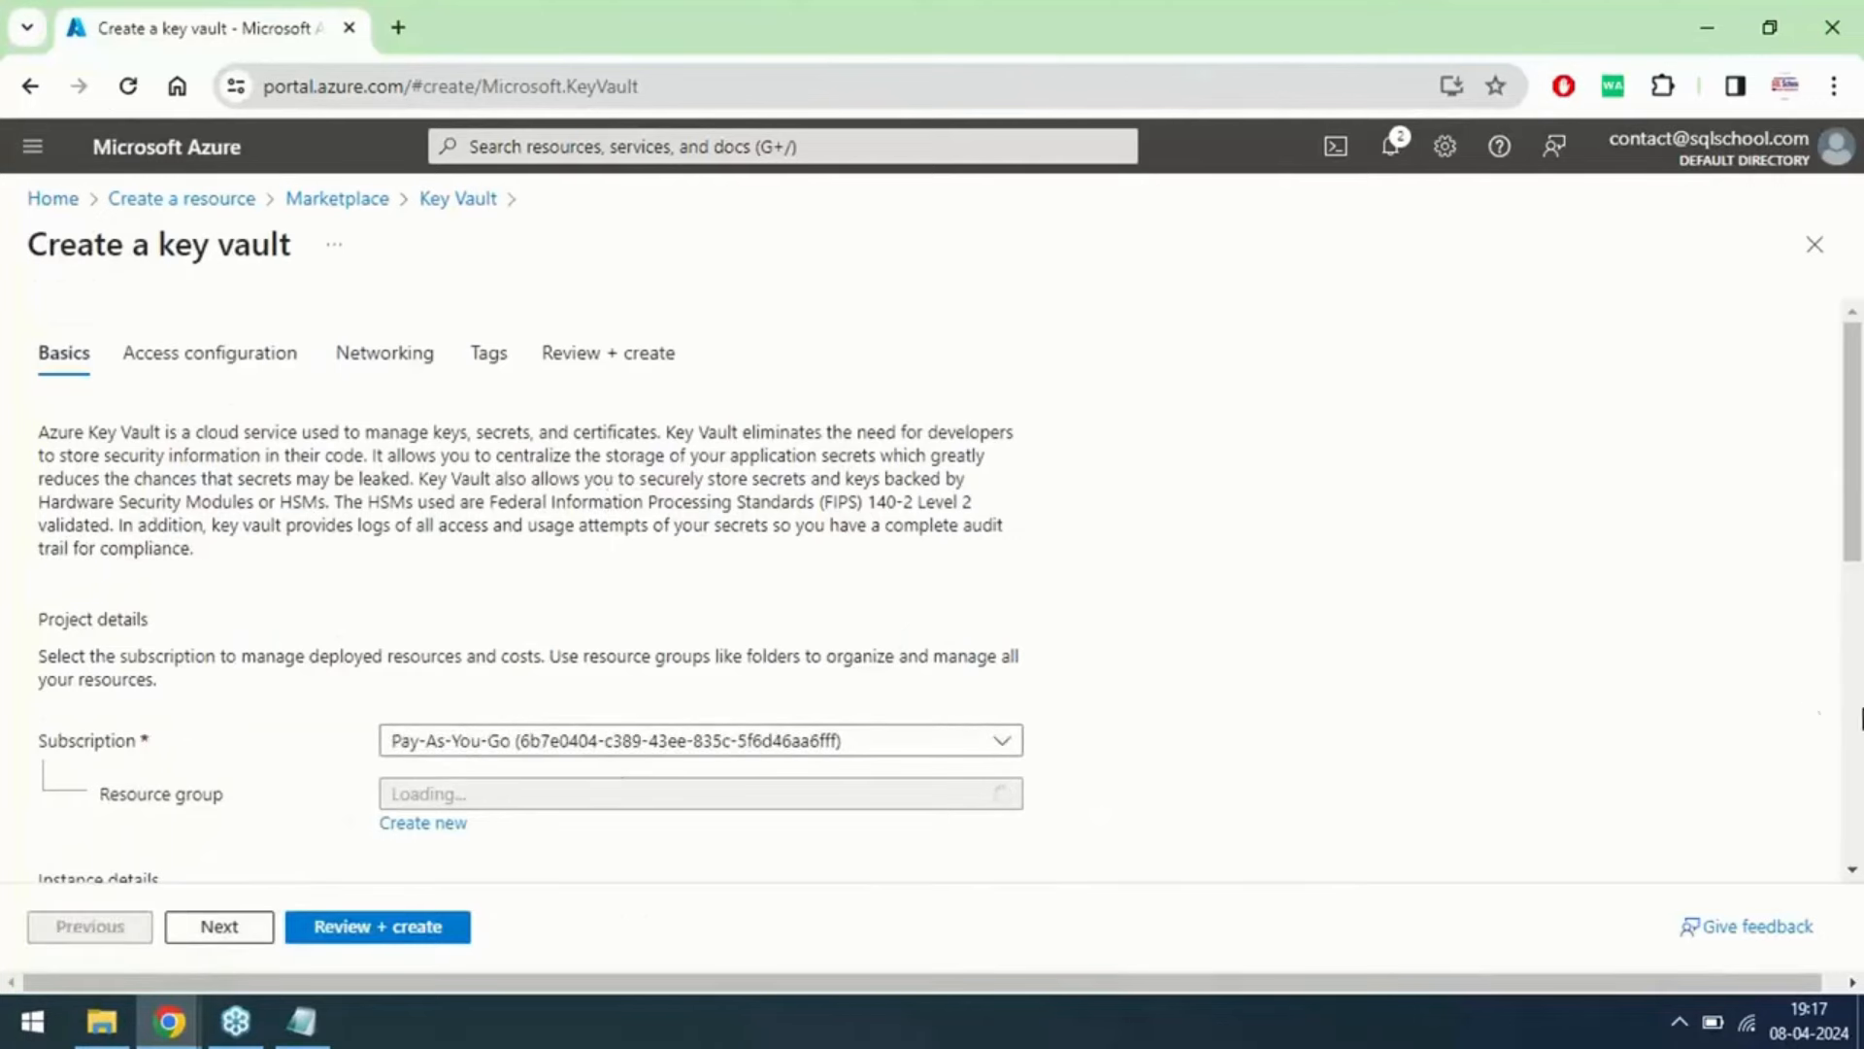
Step: Assign the vault to the adfnotfres resource group and name it adlskeyvaultnew
scroll(1845, 709, down, 5)
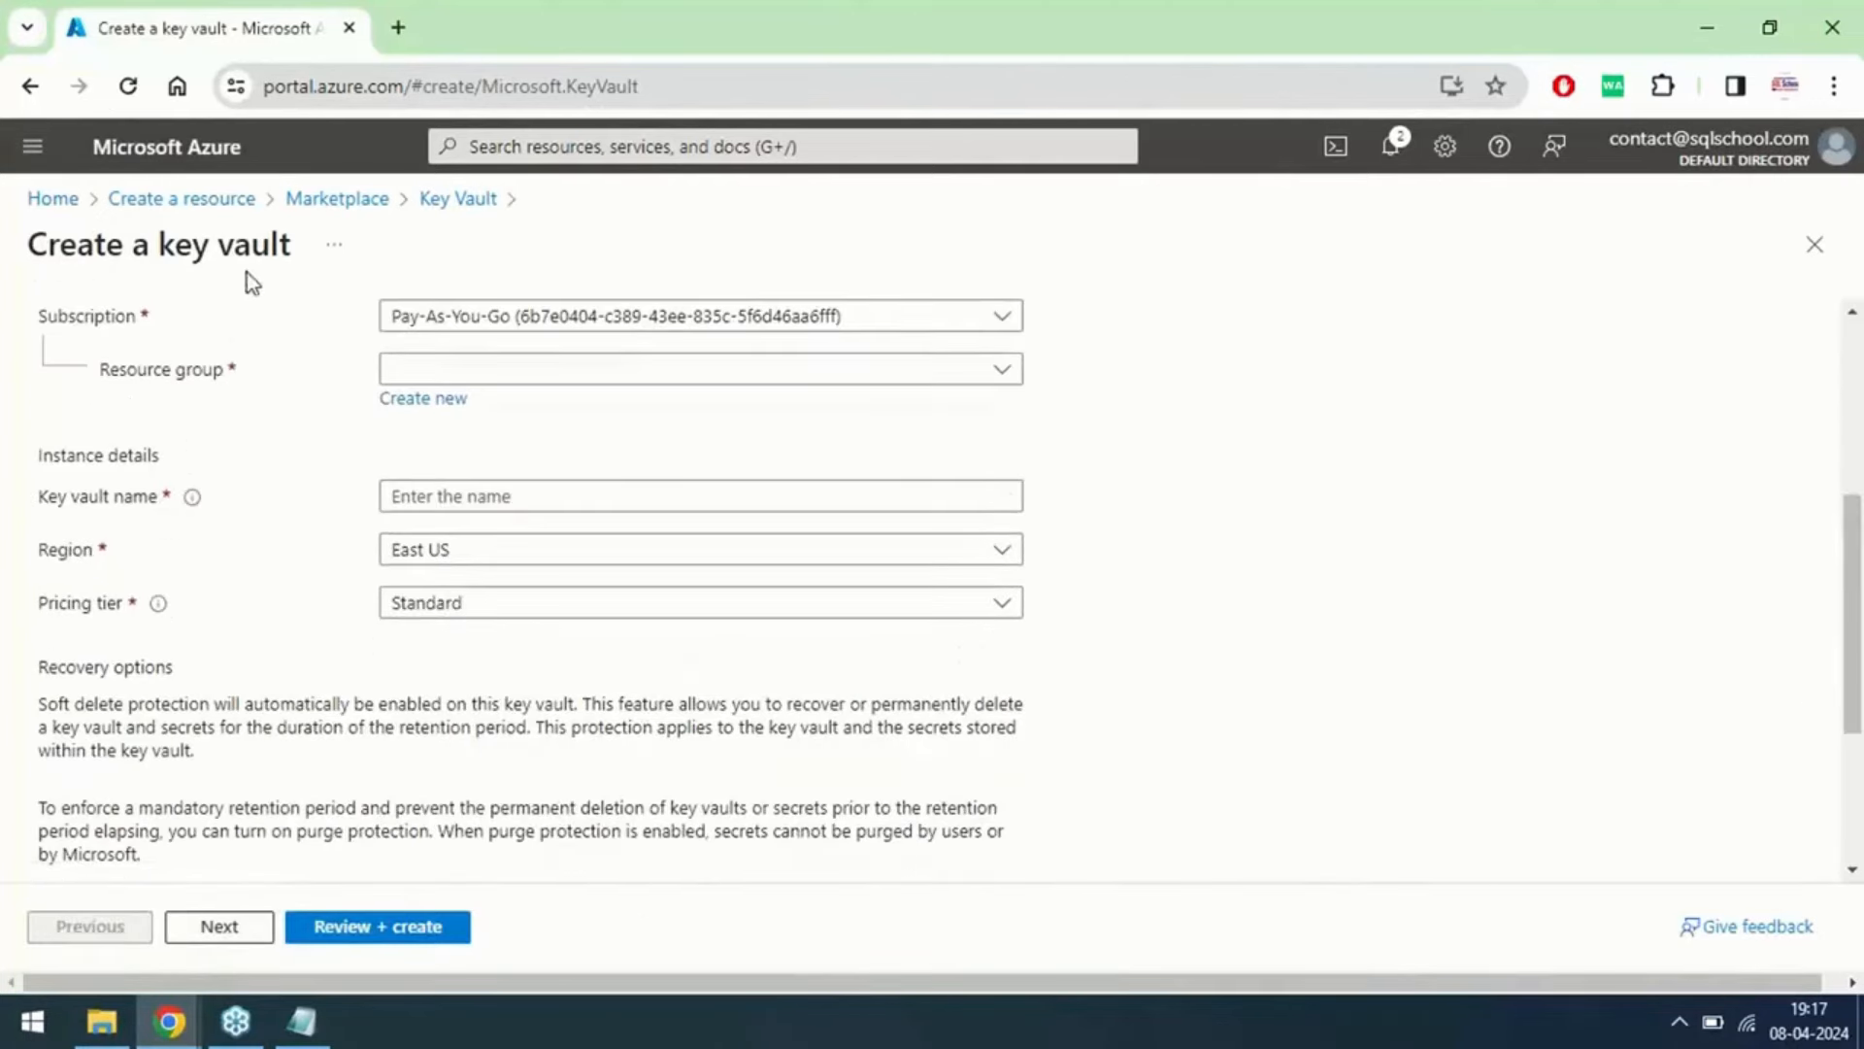
click(457, 377)
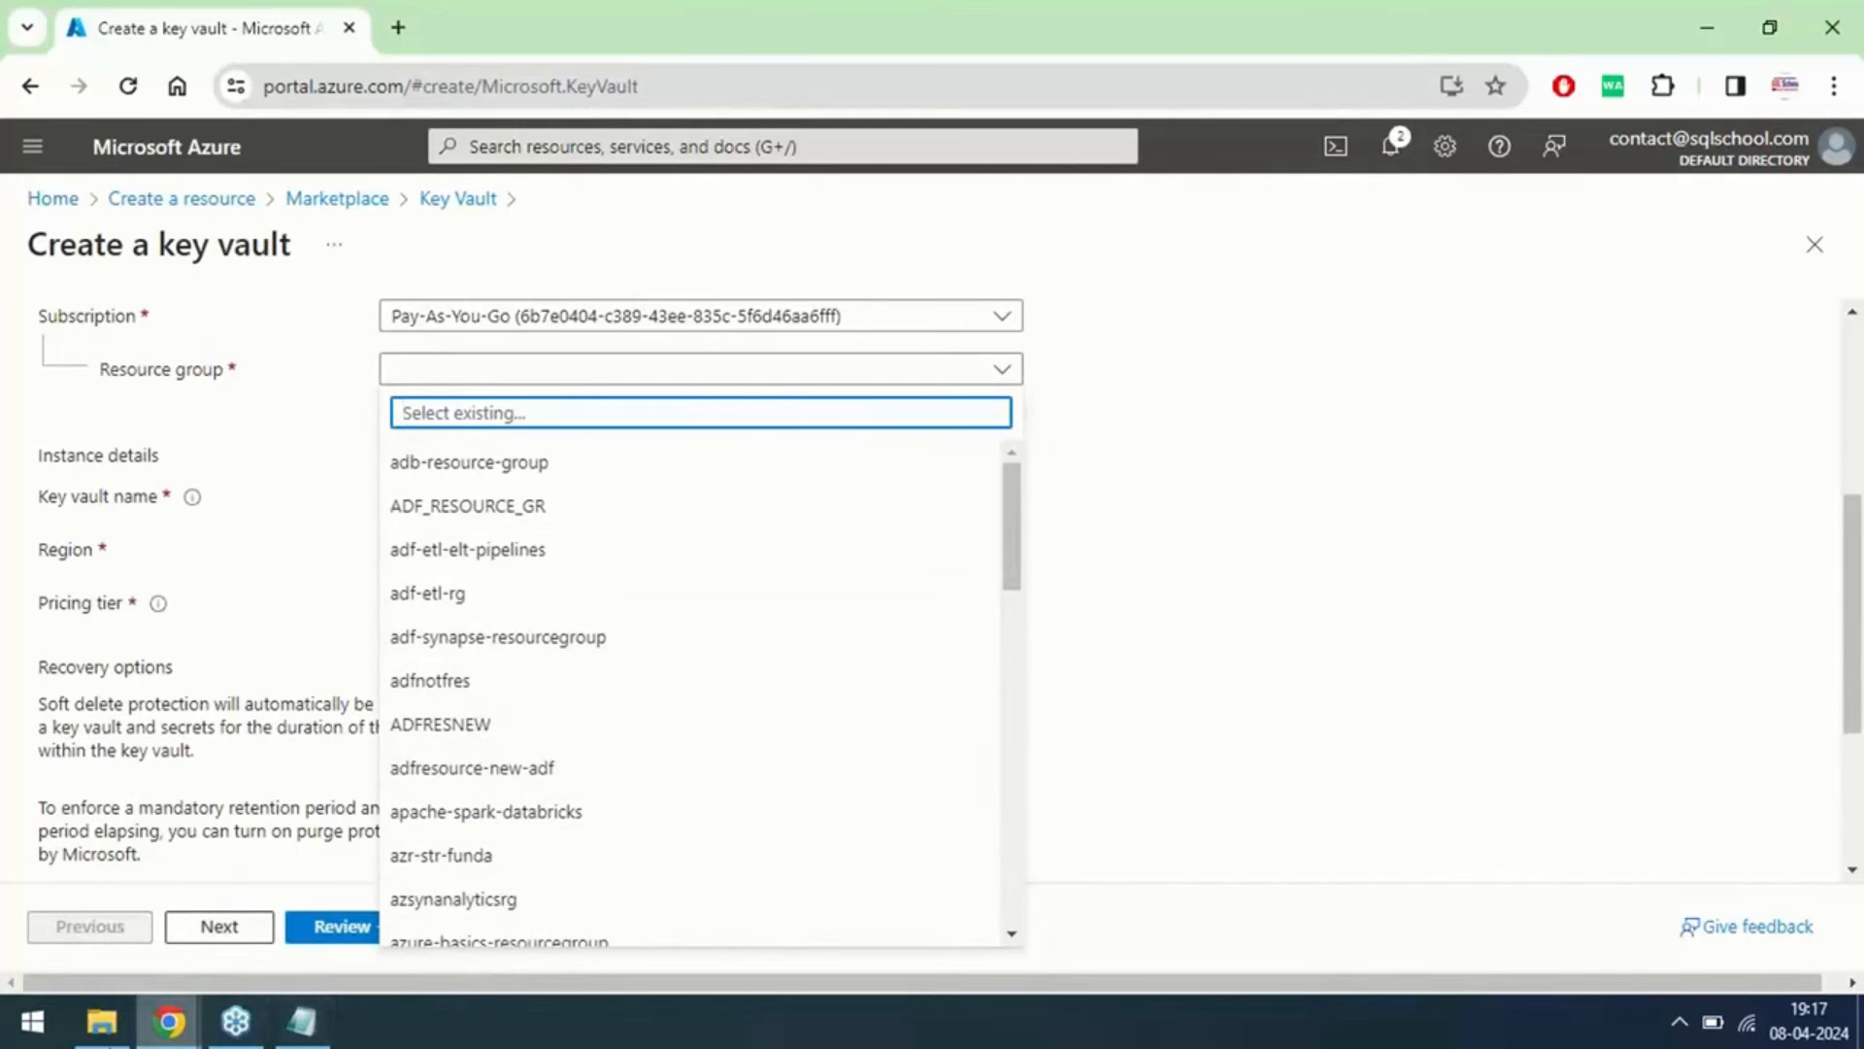
mouse_move(302, 1022)
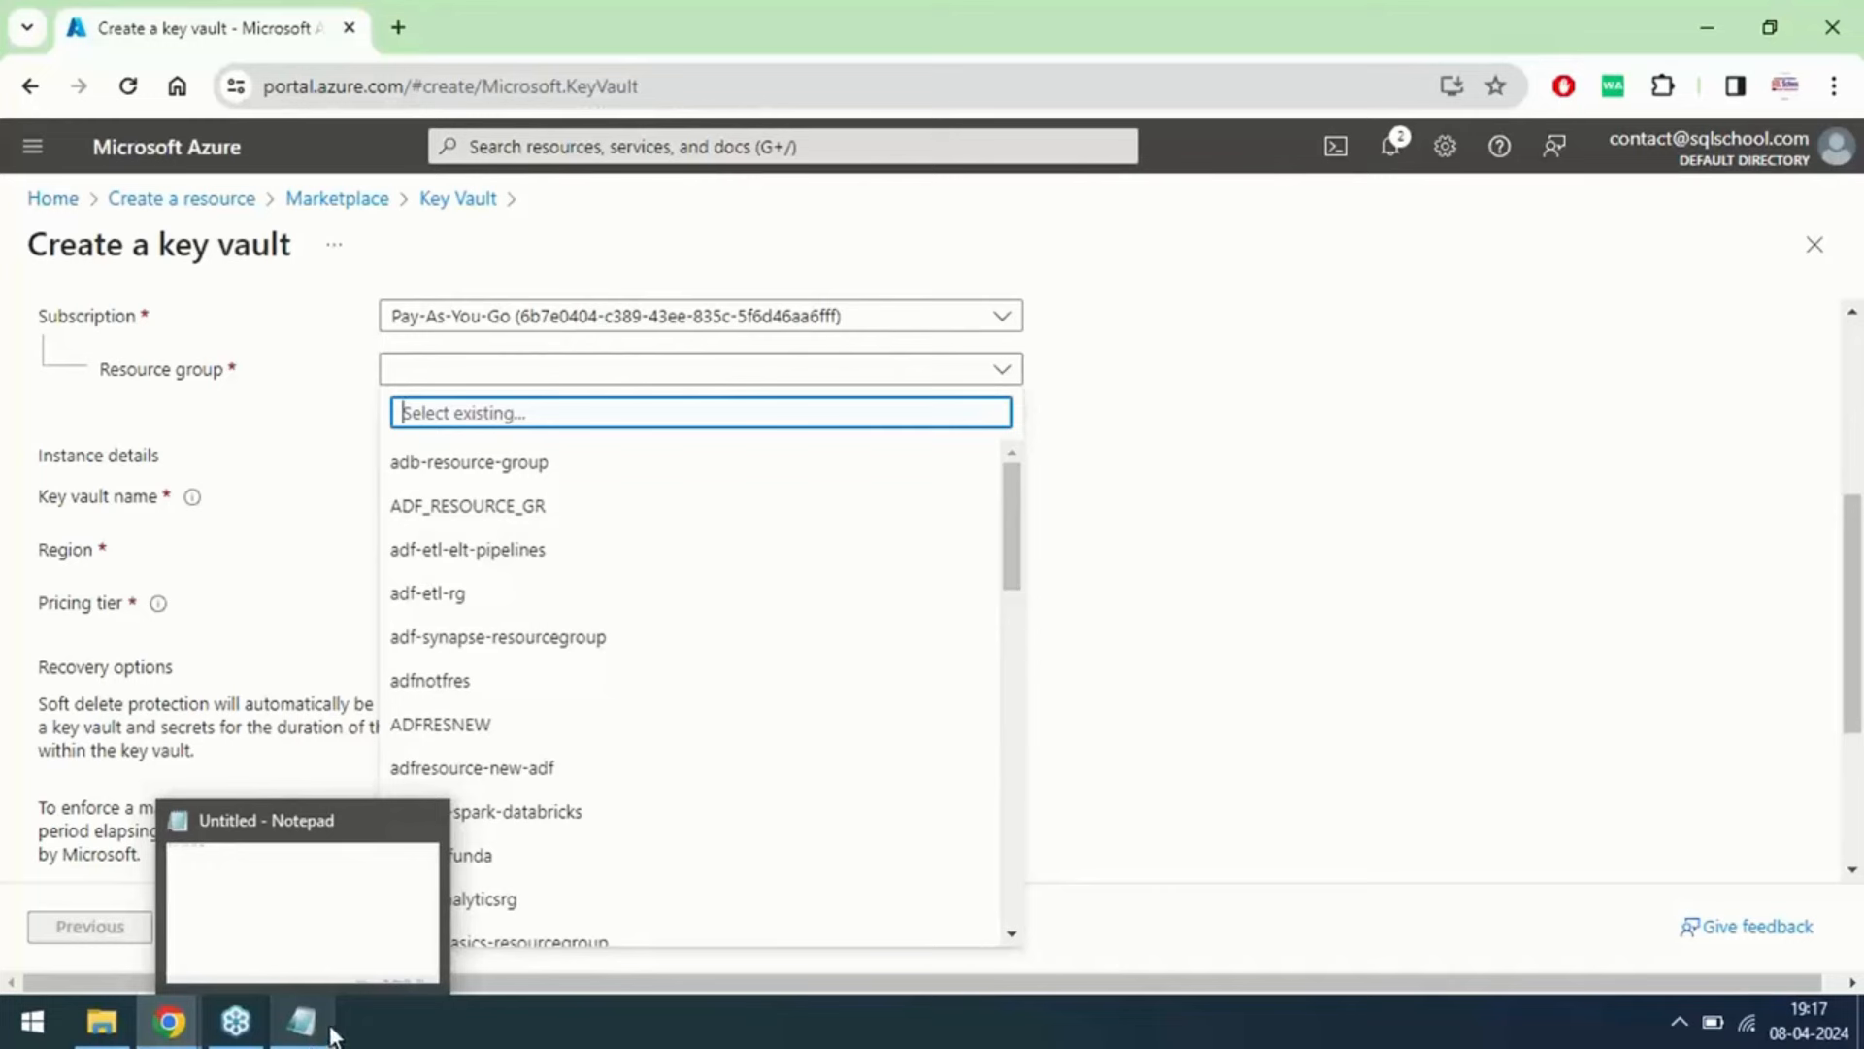
mouse_move(322, 981)
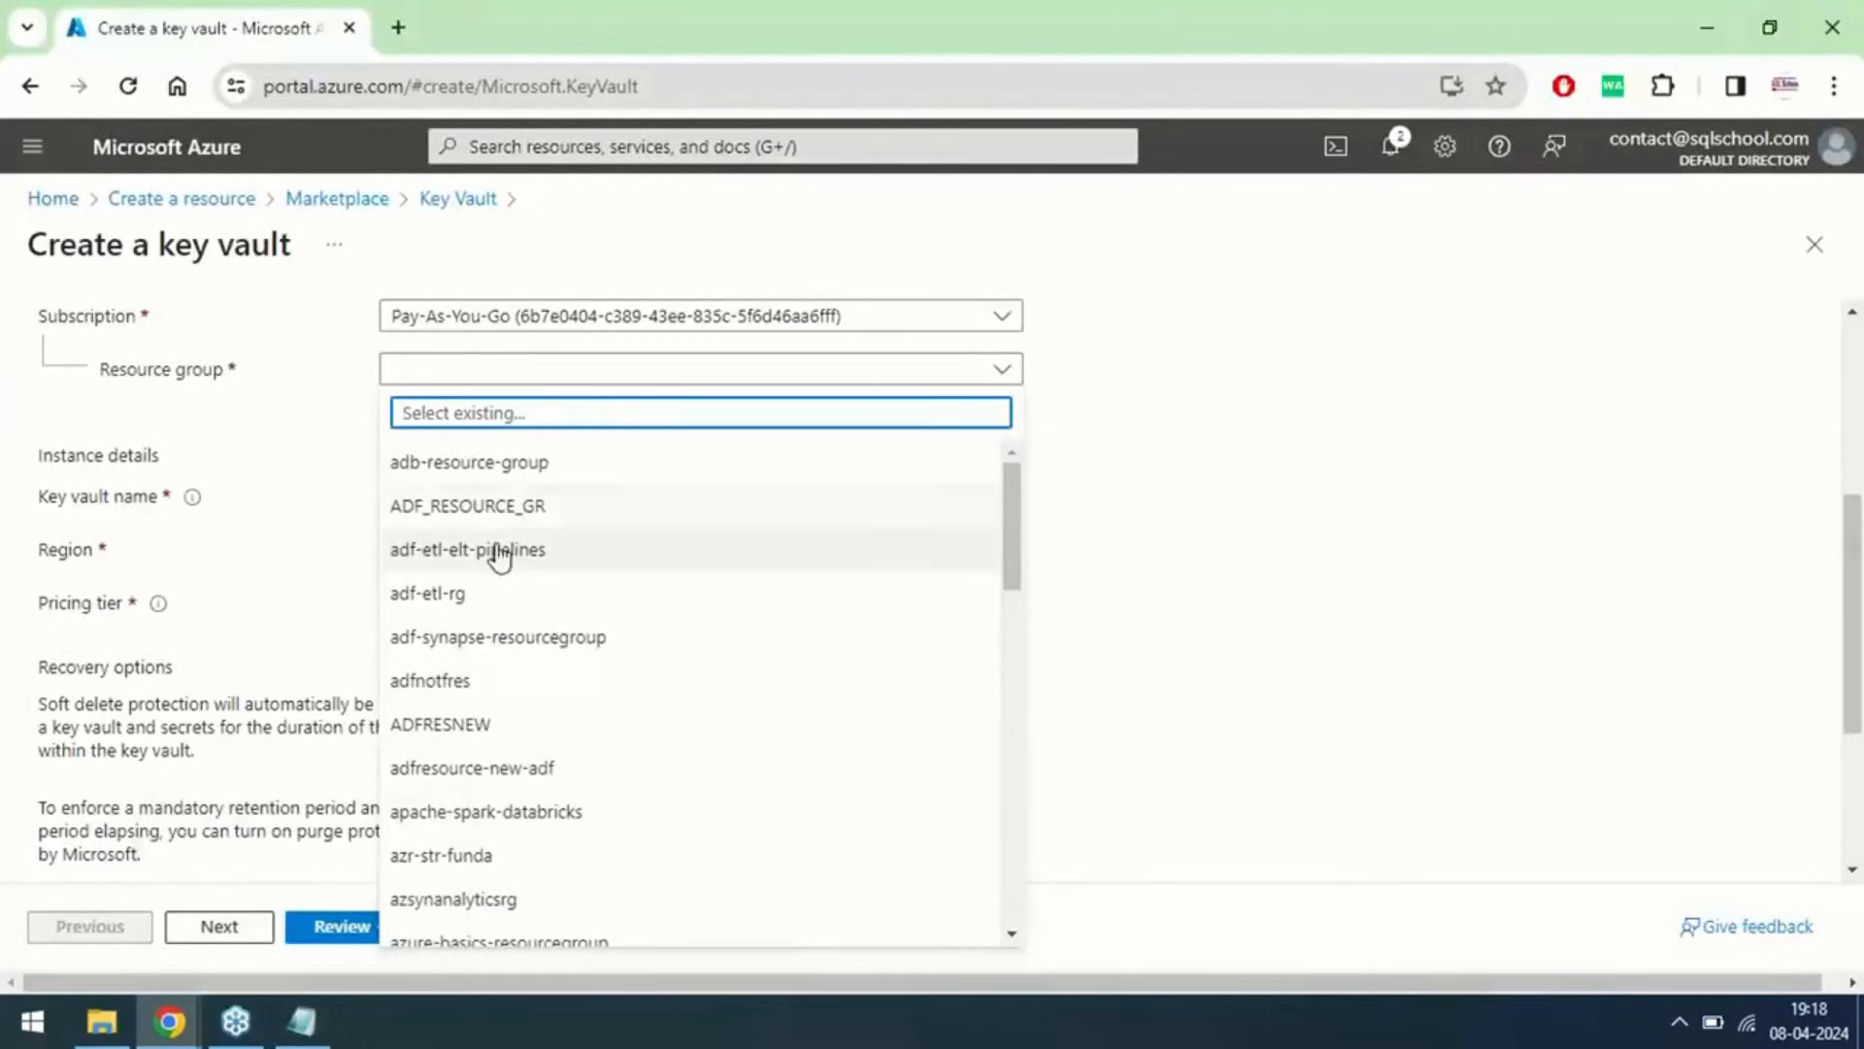
click(461, 689)
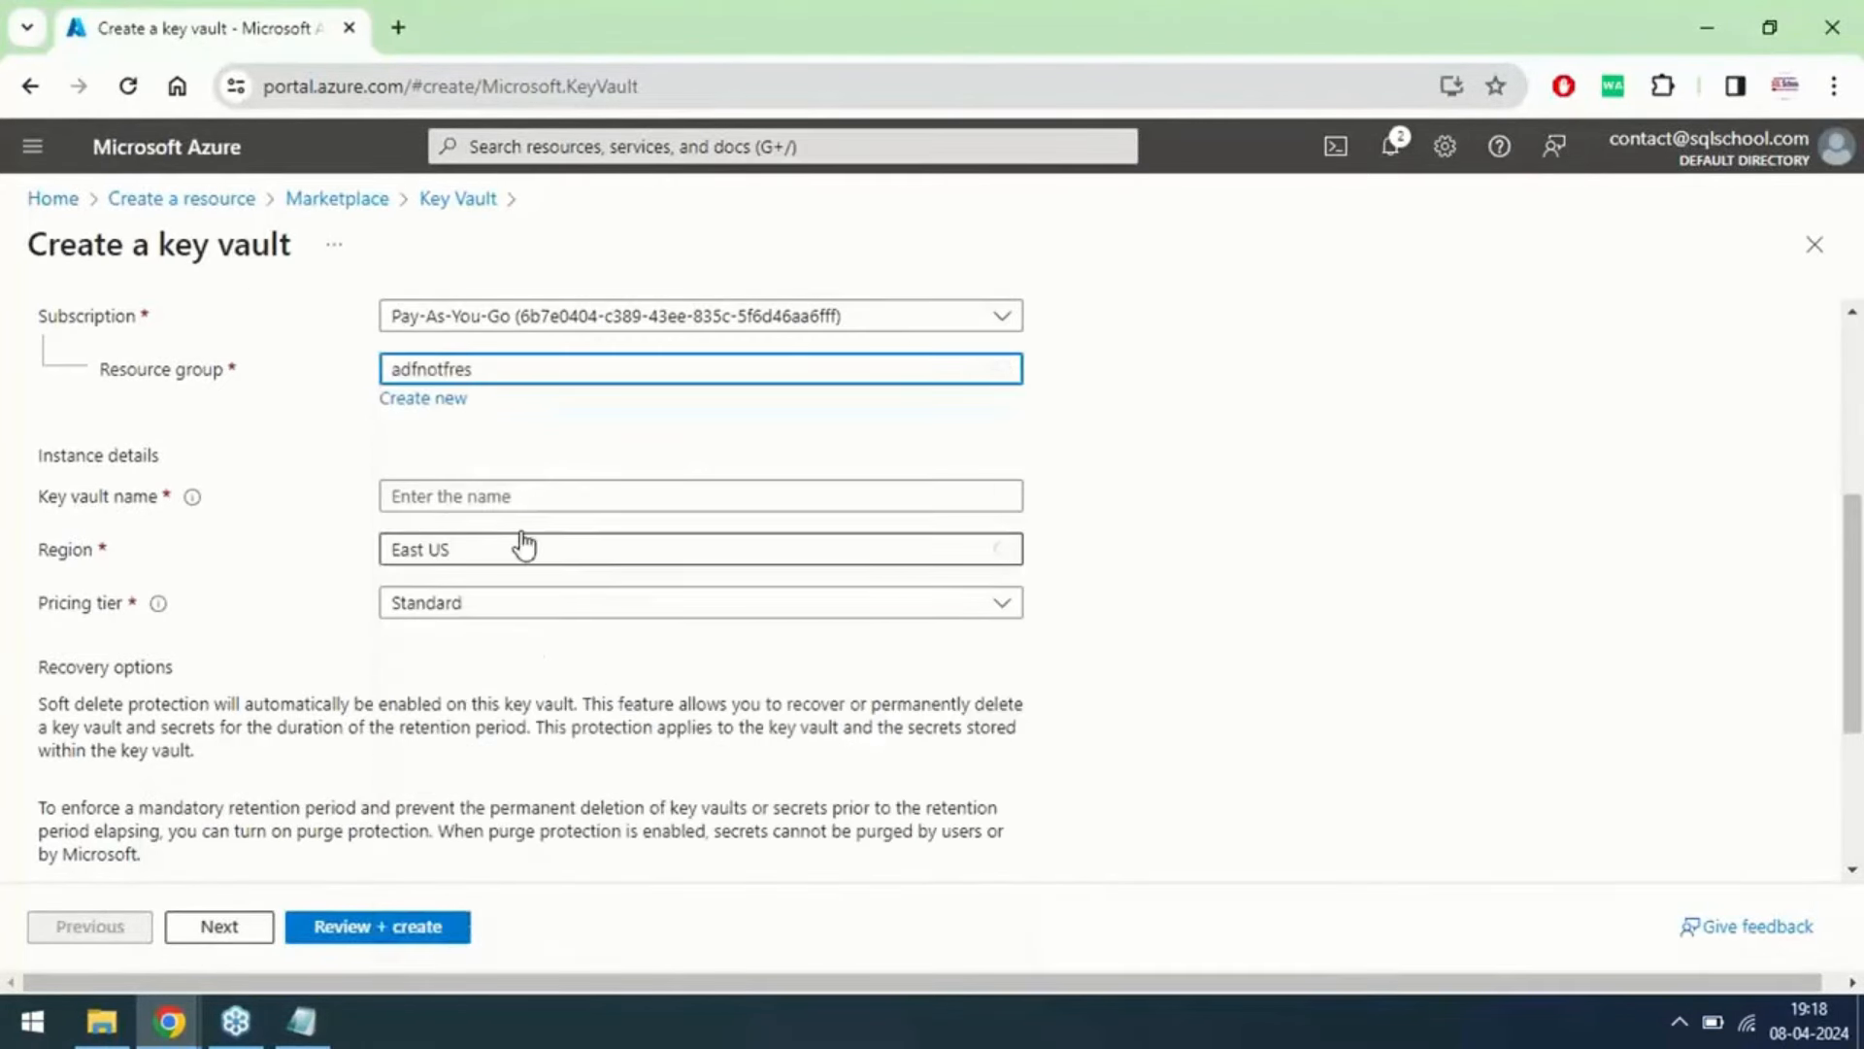
click(505, 500)
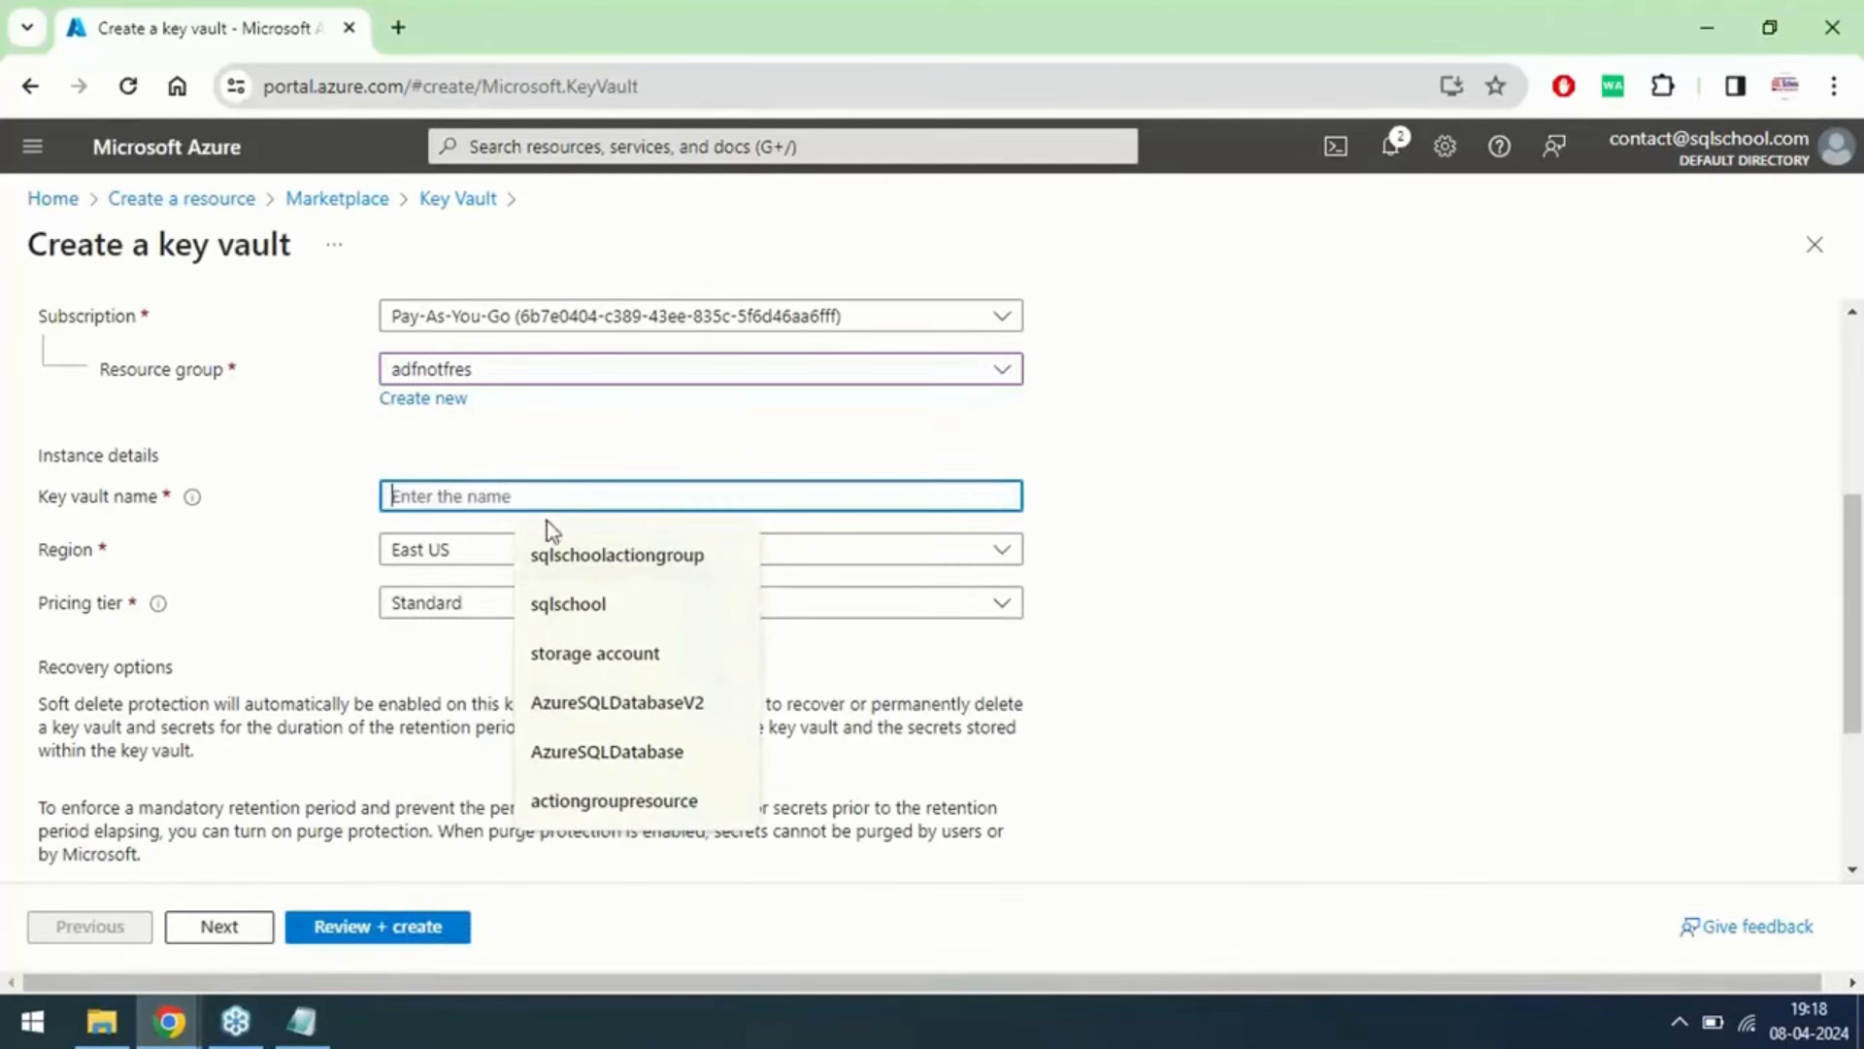
click(524, 425)
click(448, 497)
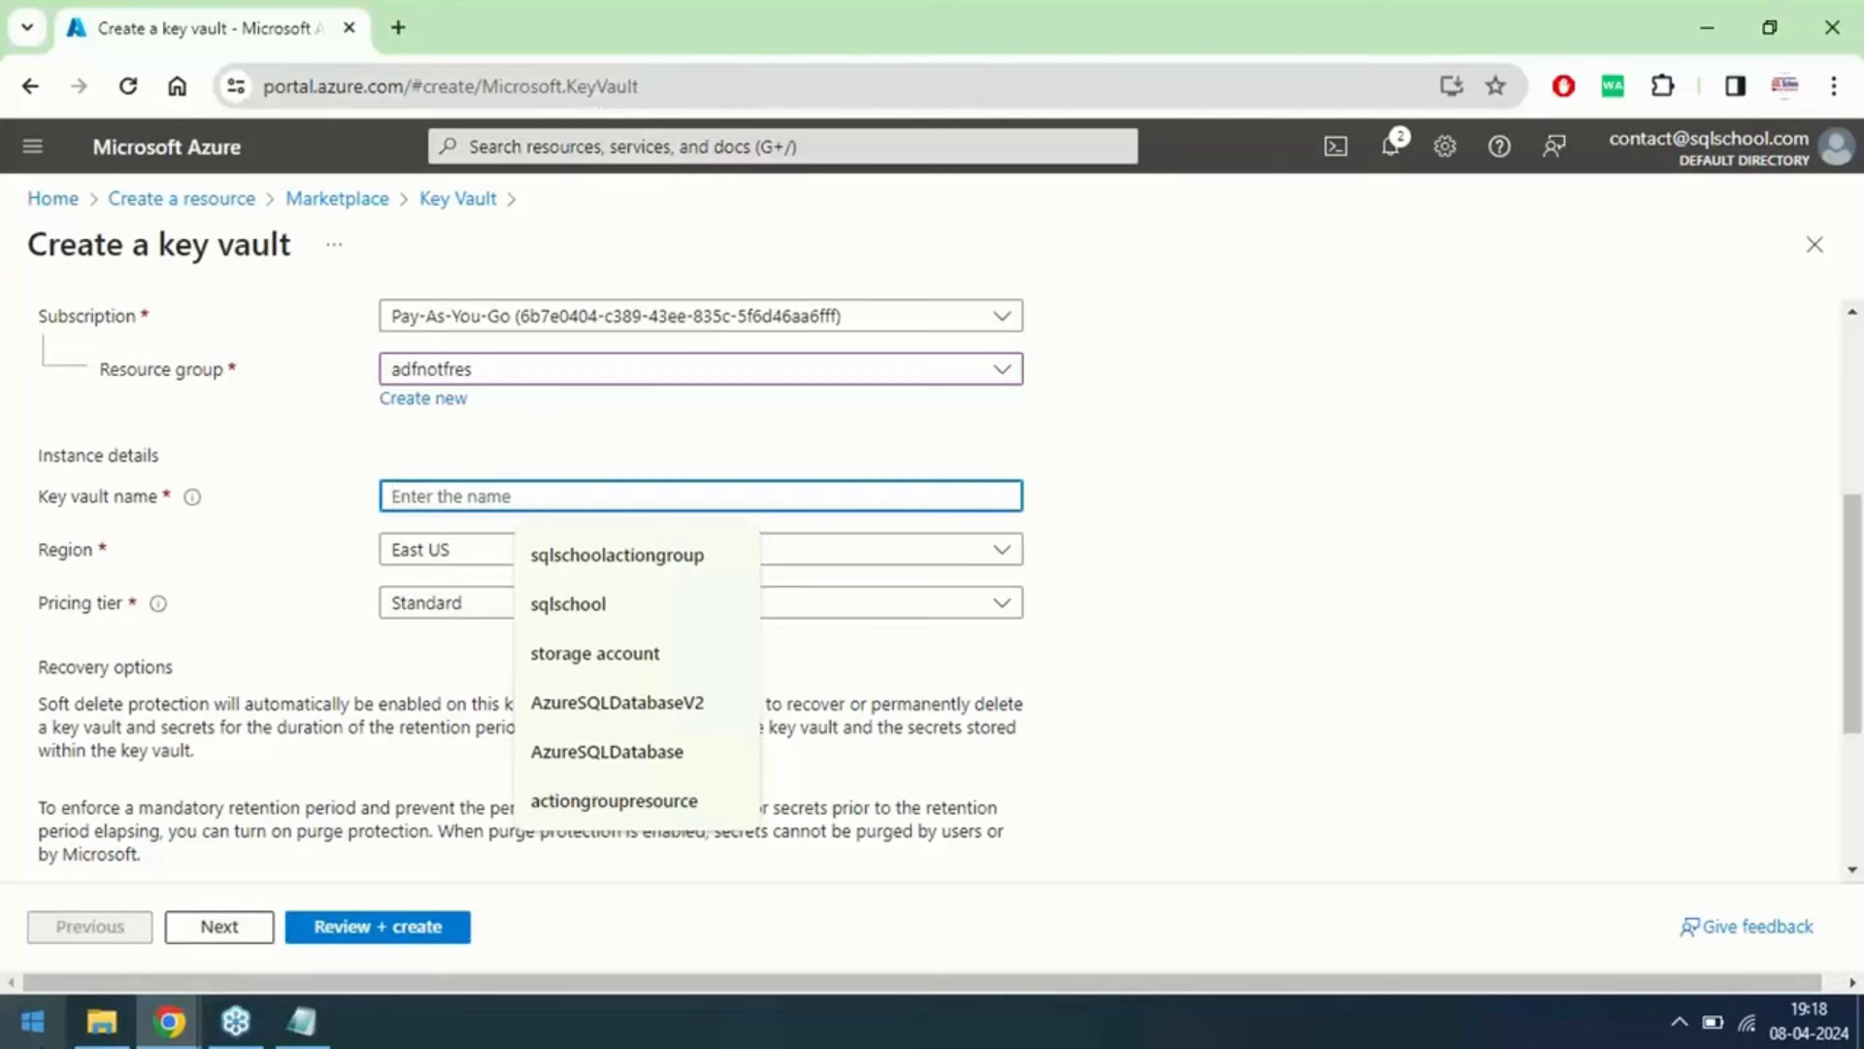
text(ad)
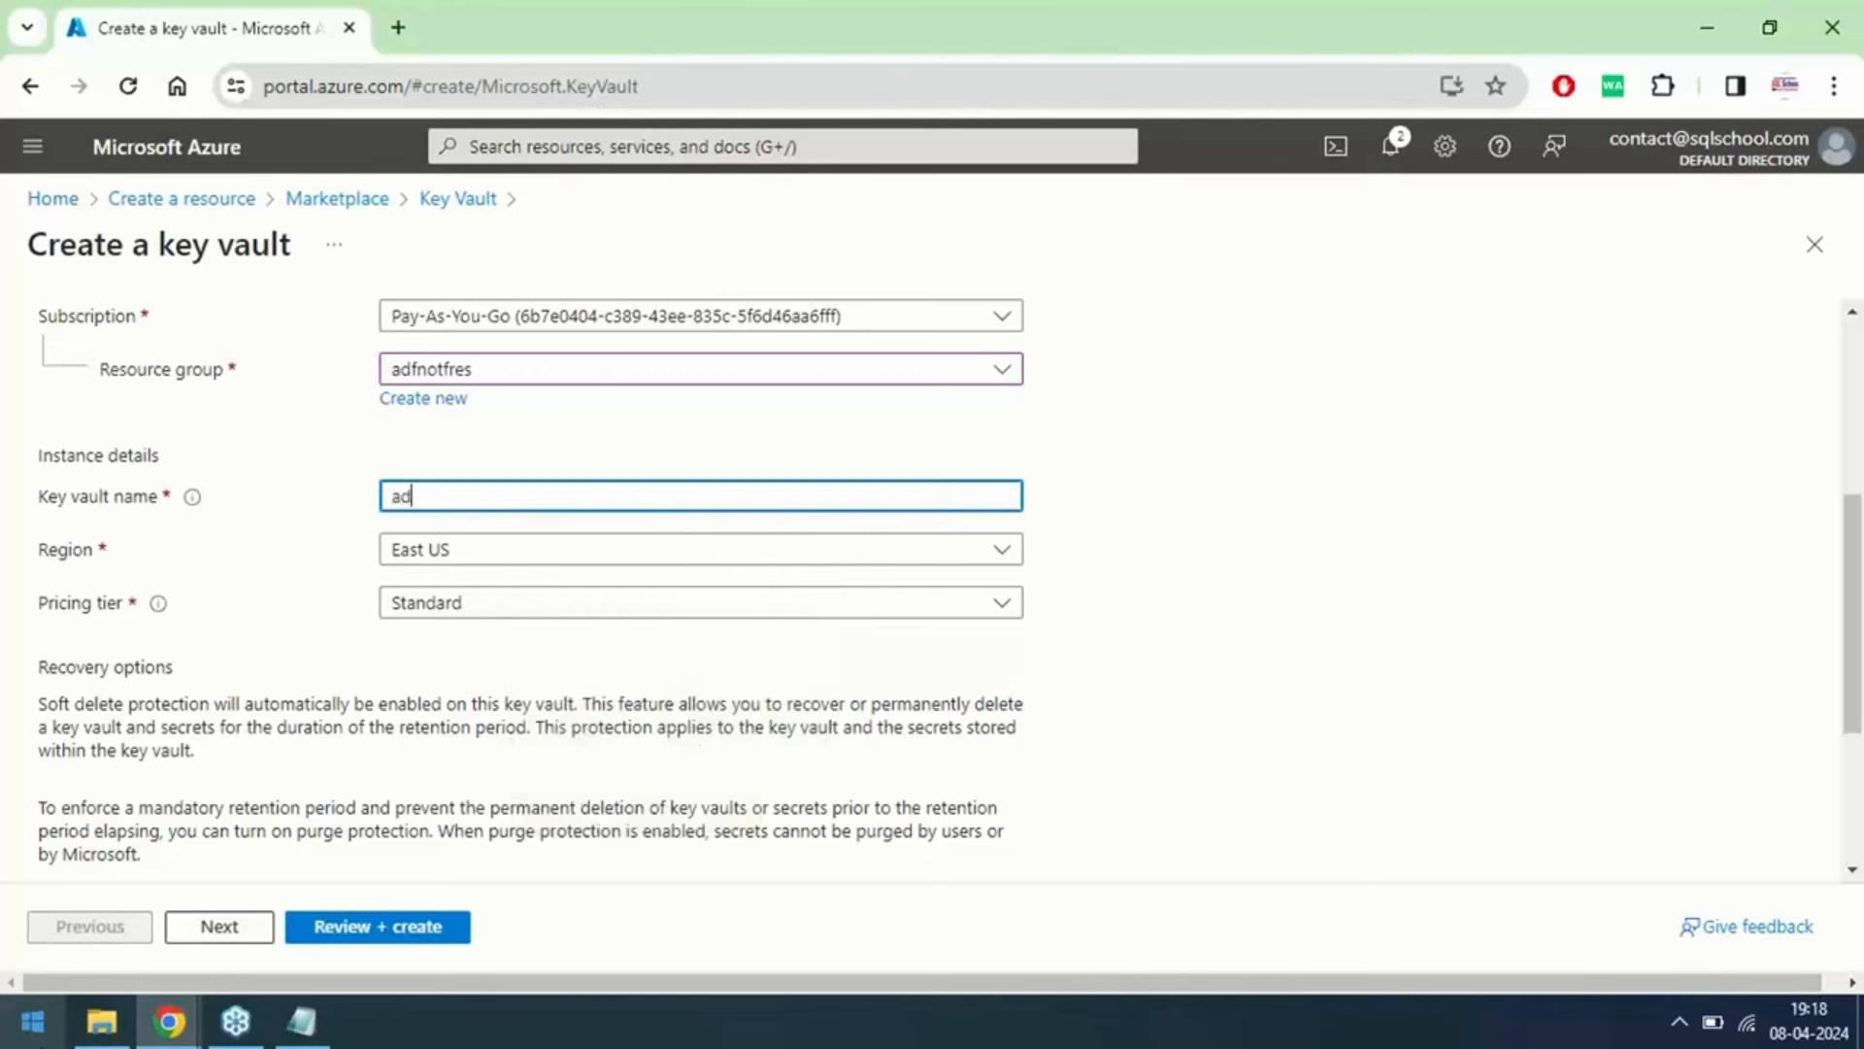
text(lskeyvaultnew)
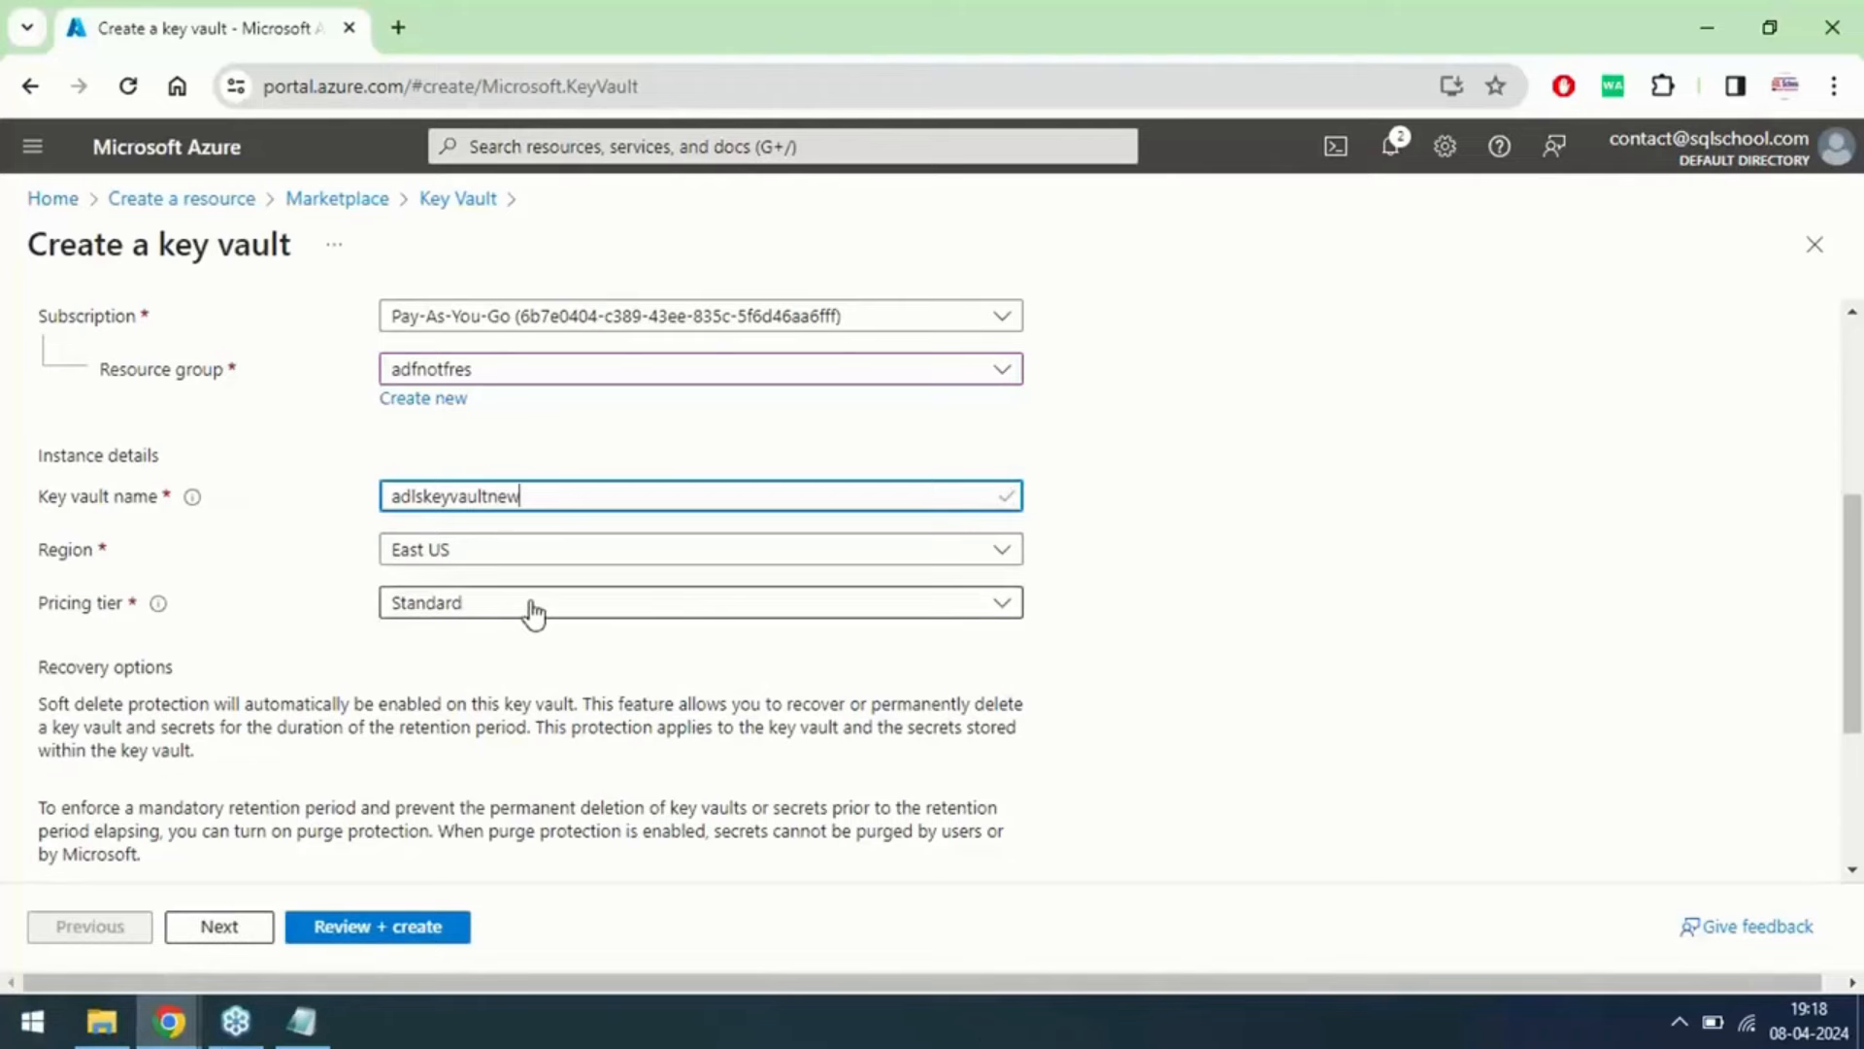
Step: Set the permission model to Vault access policy and enable resource access for virtual machines, Resource Manager template deployment and disk encryption
drag(1853, 702, 1854, 420)
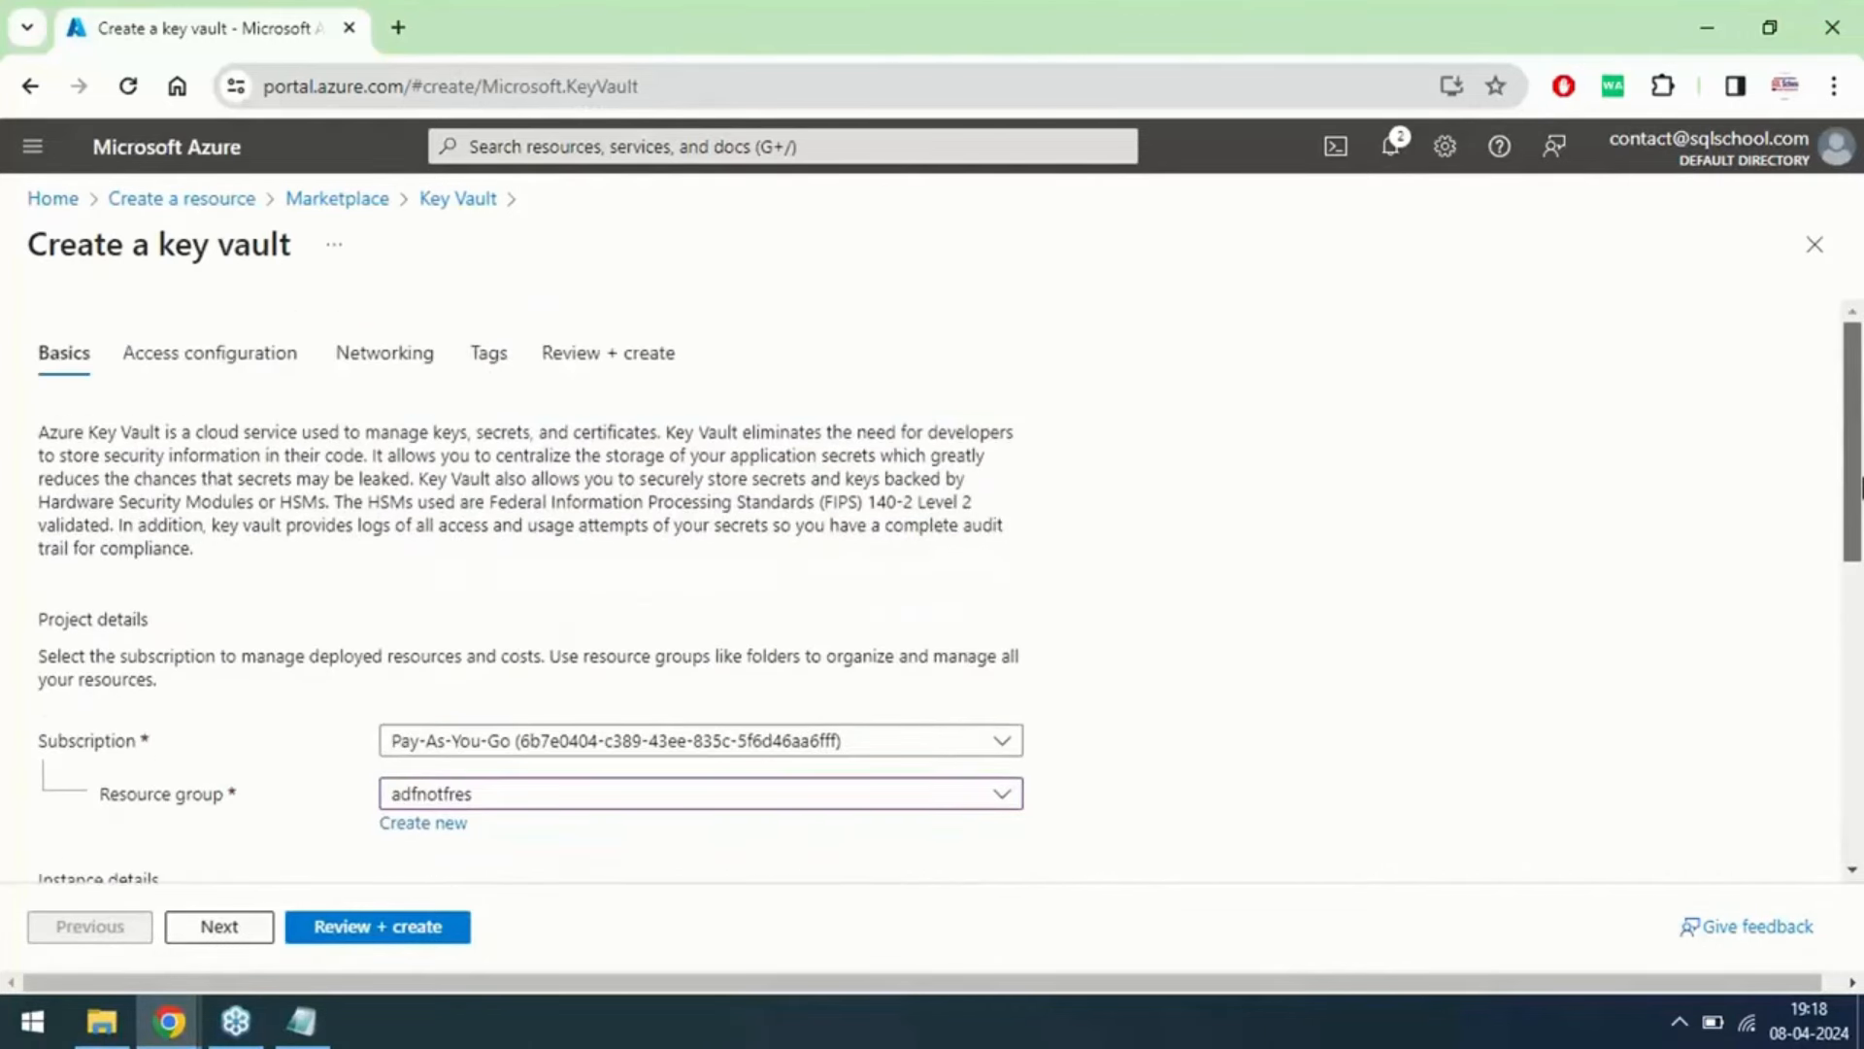
click(179, 358)
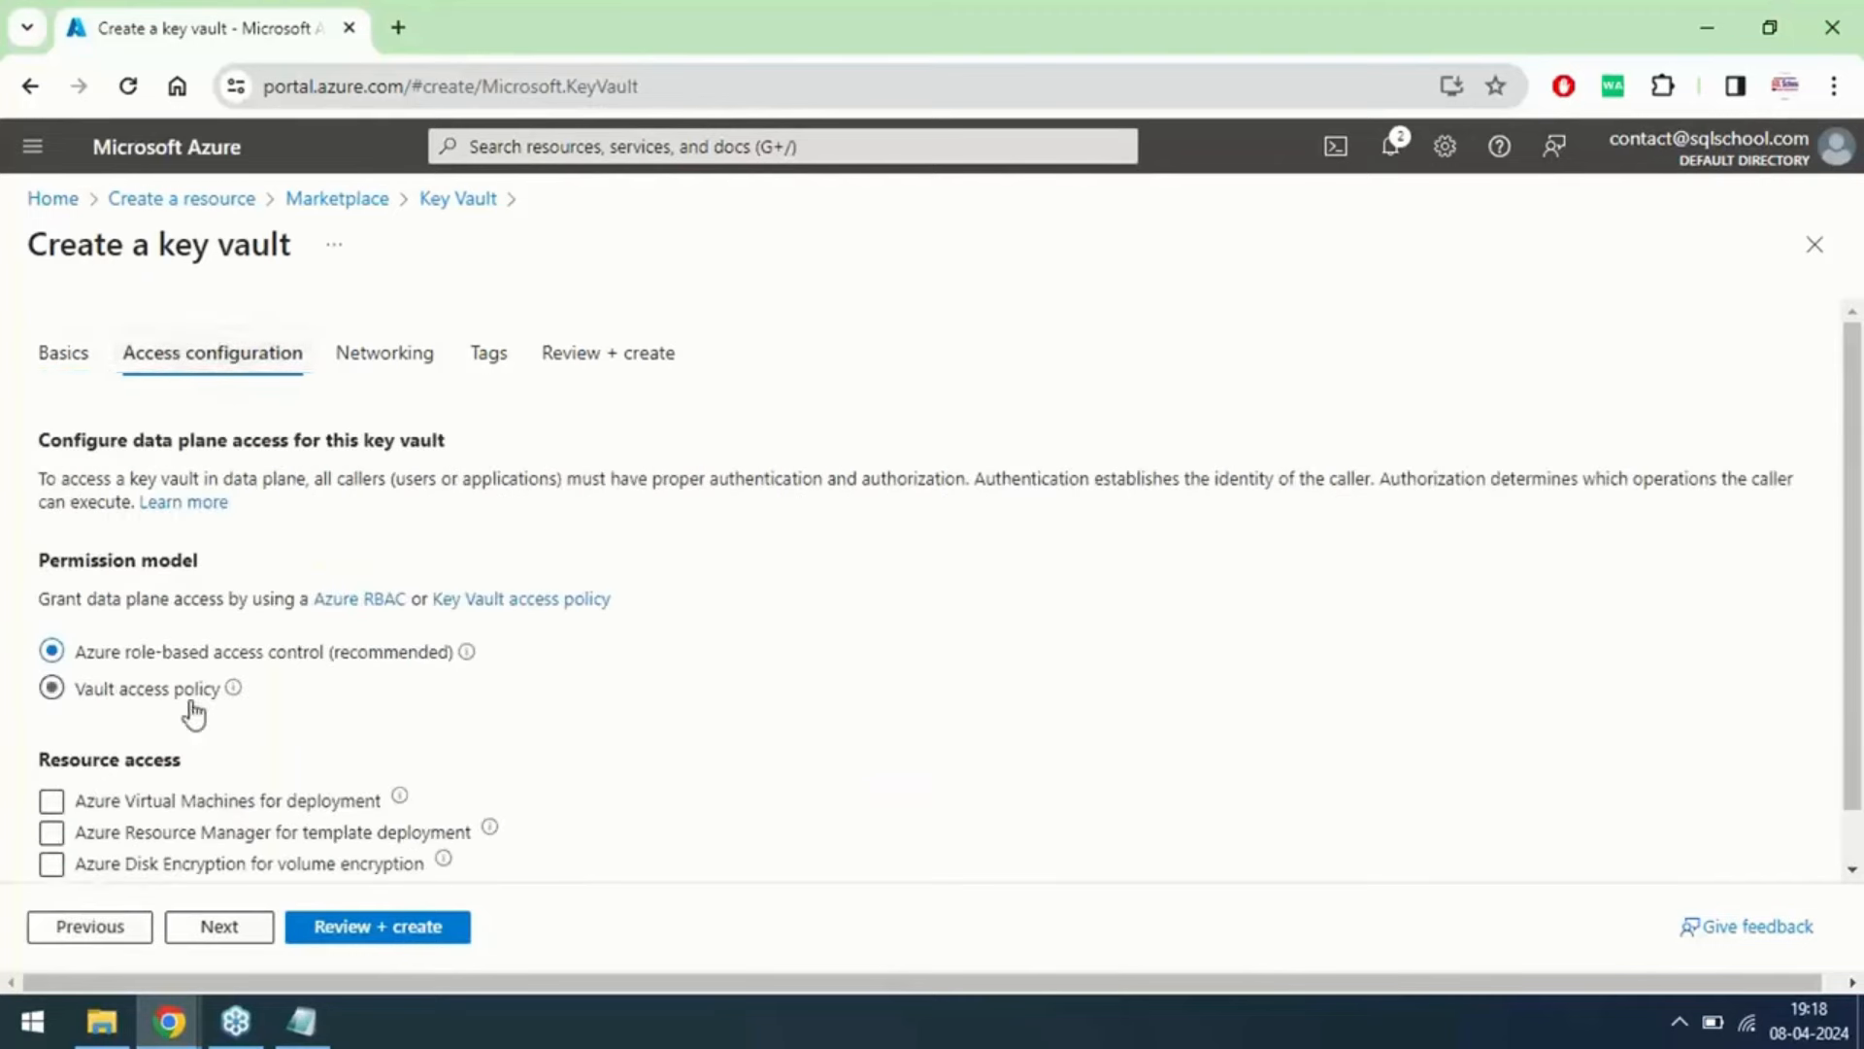
click(91, 687)
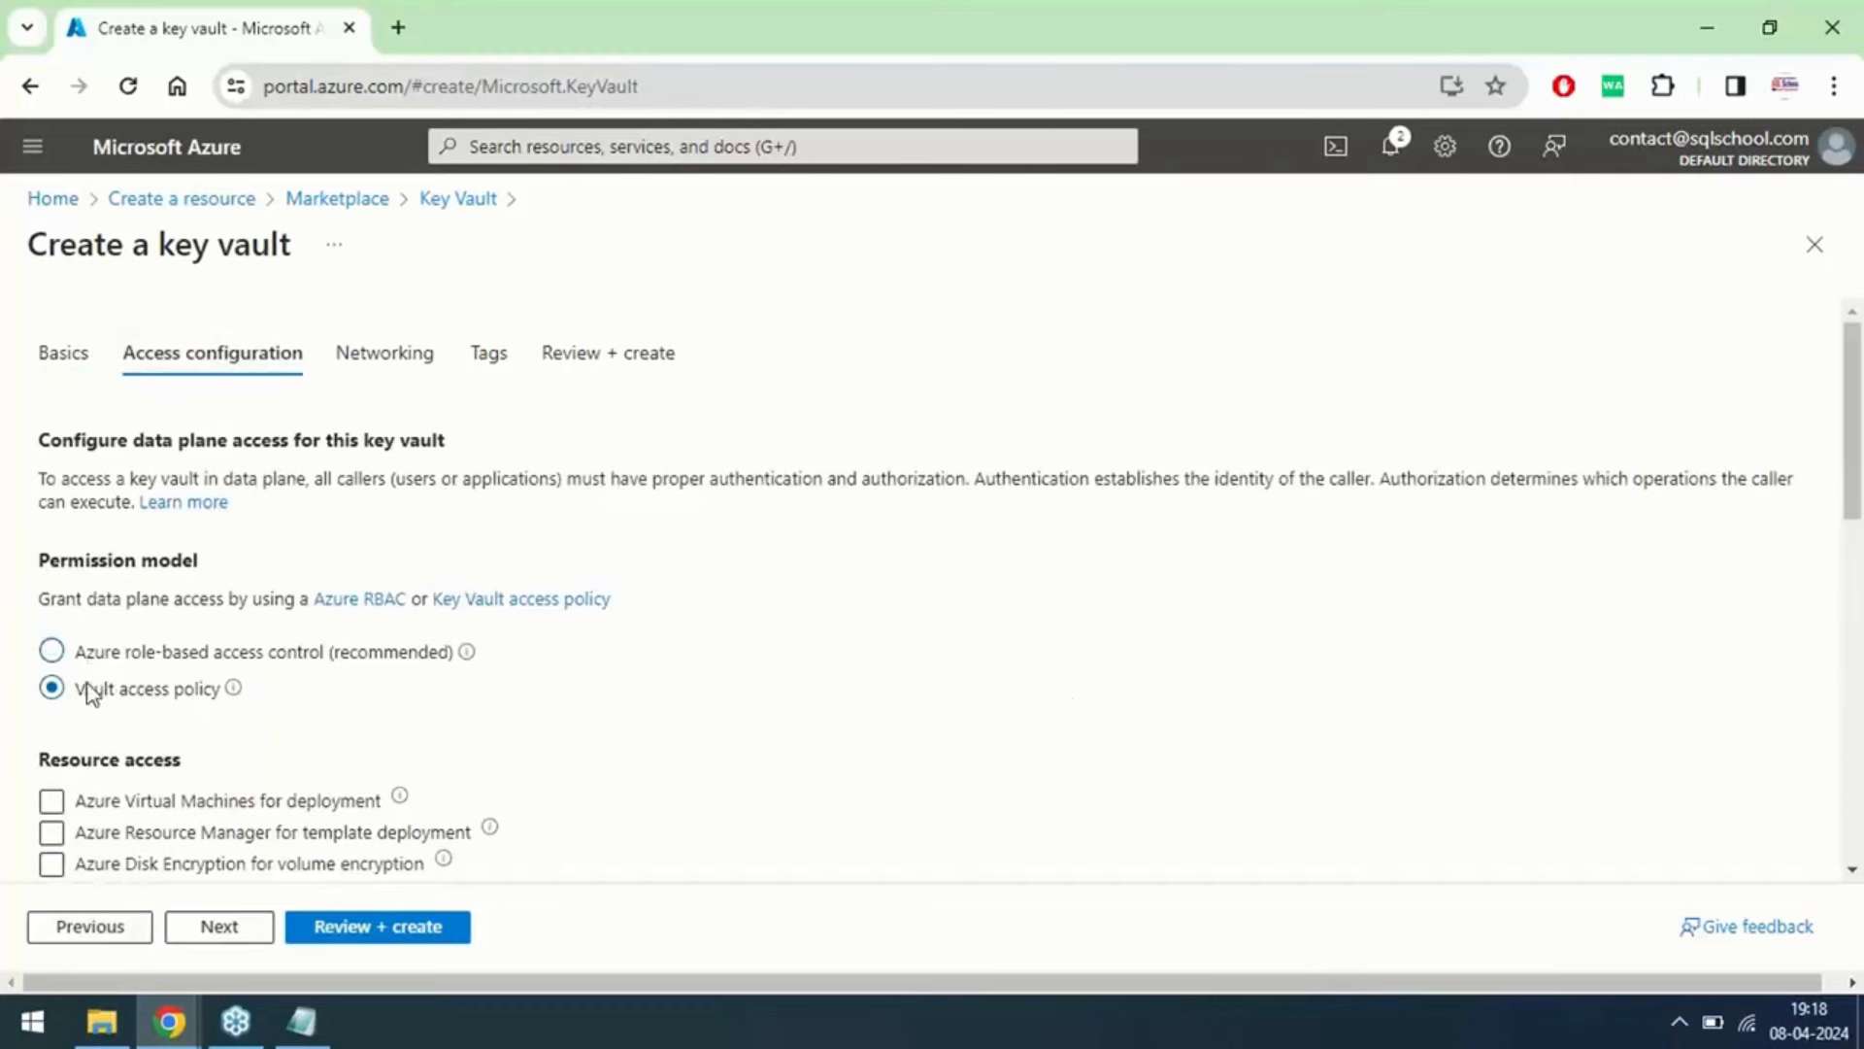
drag(1853, 524, 1852, 656)
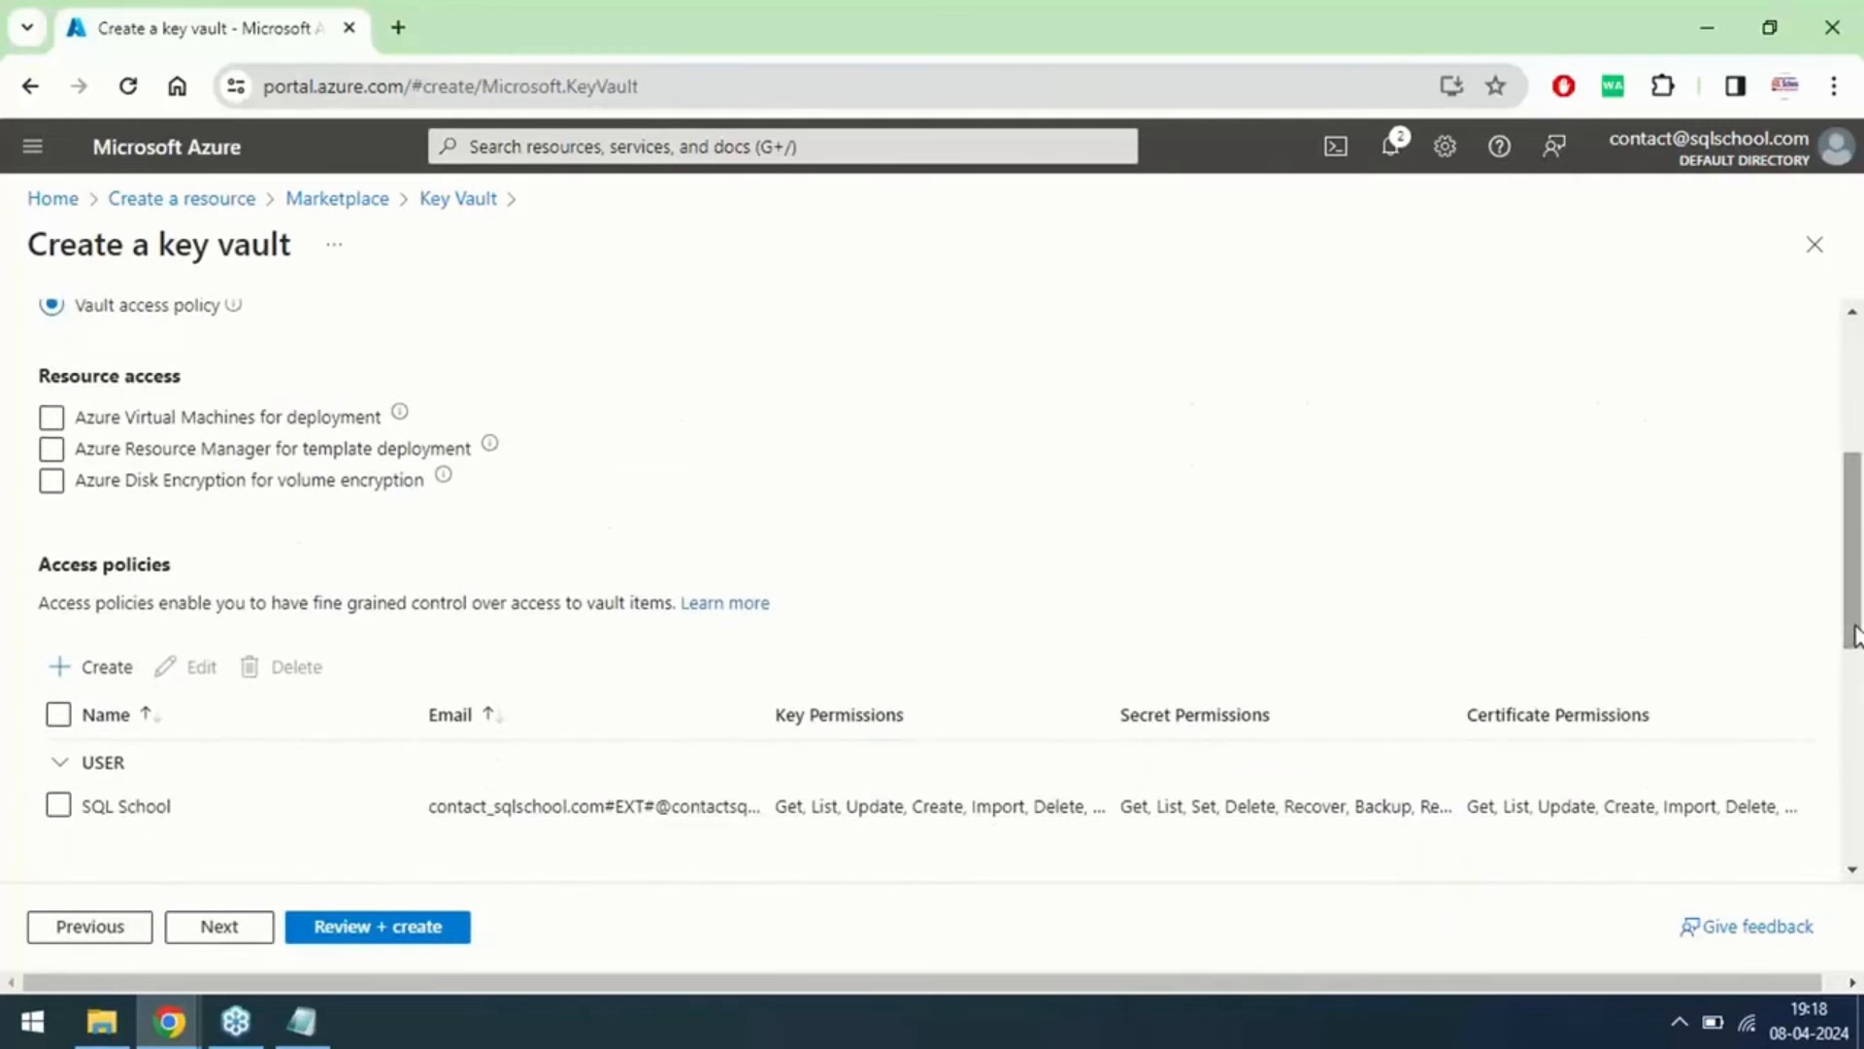
click(51, 483)
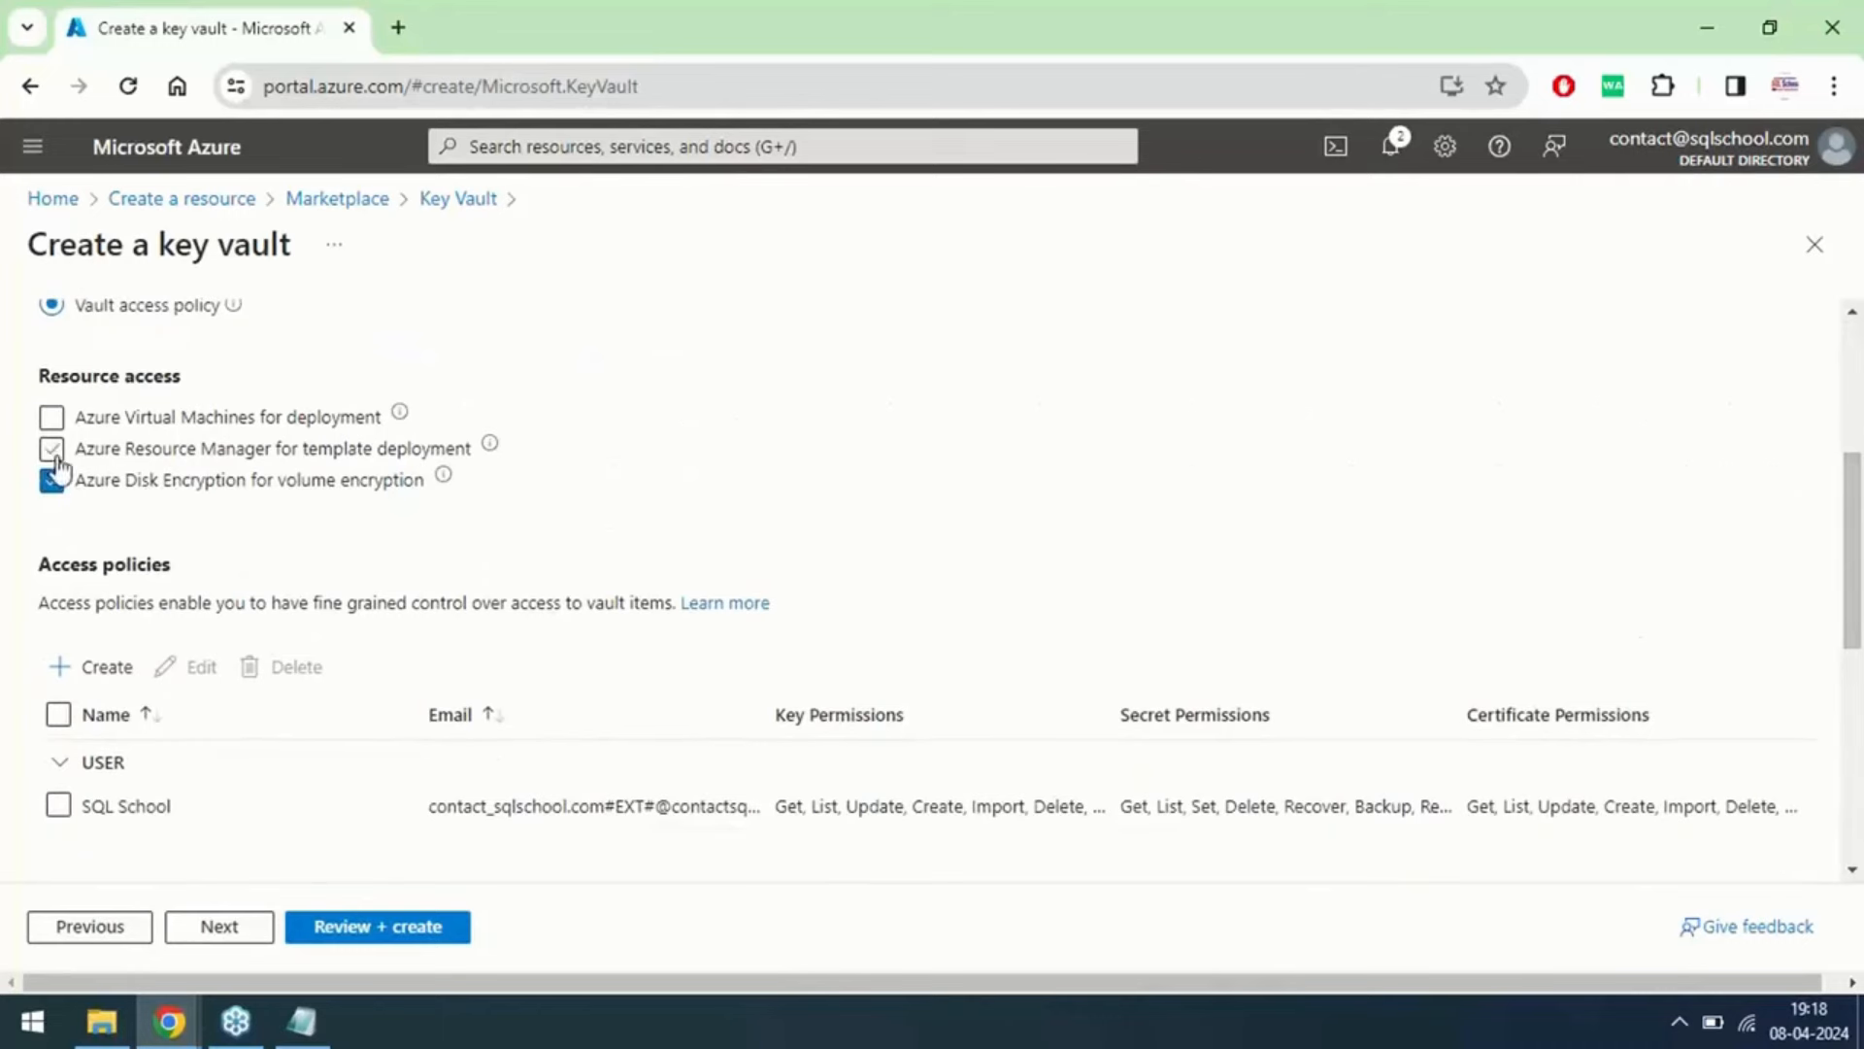
click(54, 452)
click(52, 425)
drag(112, 423, 206, 433)
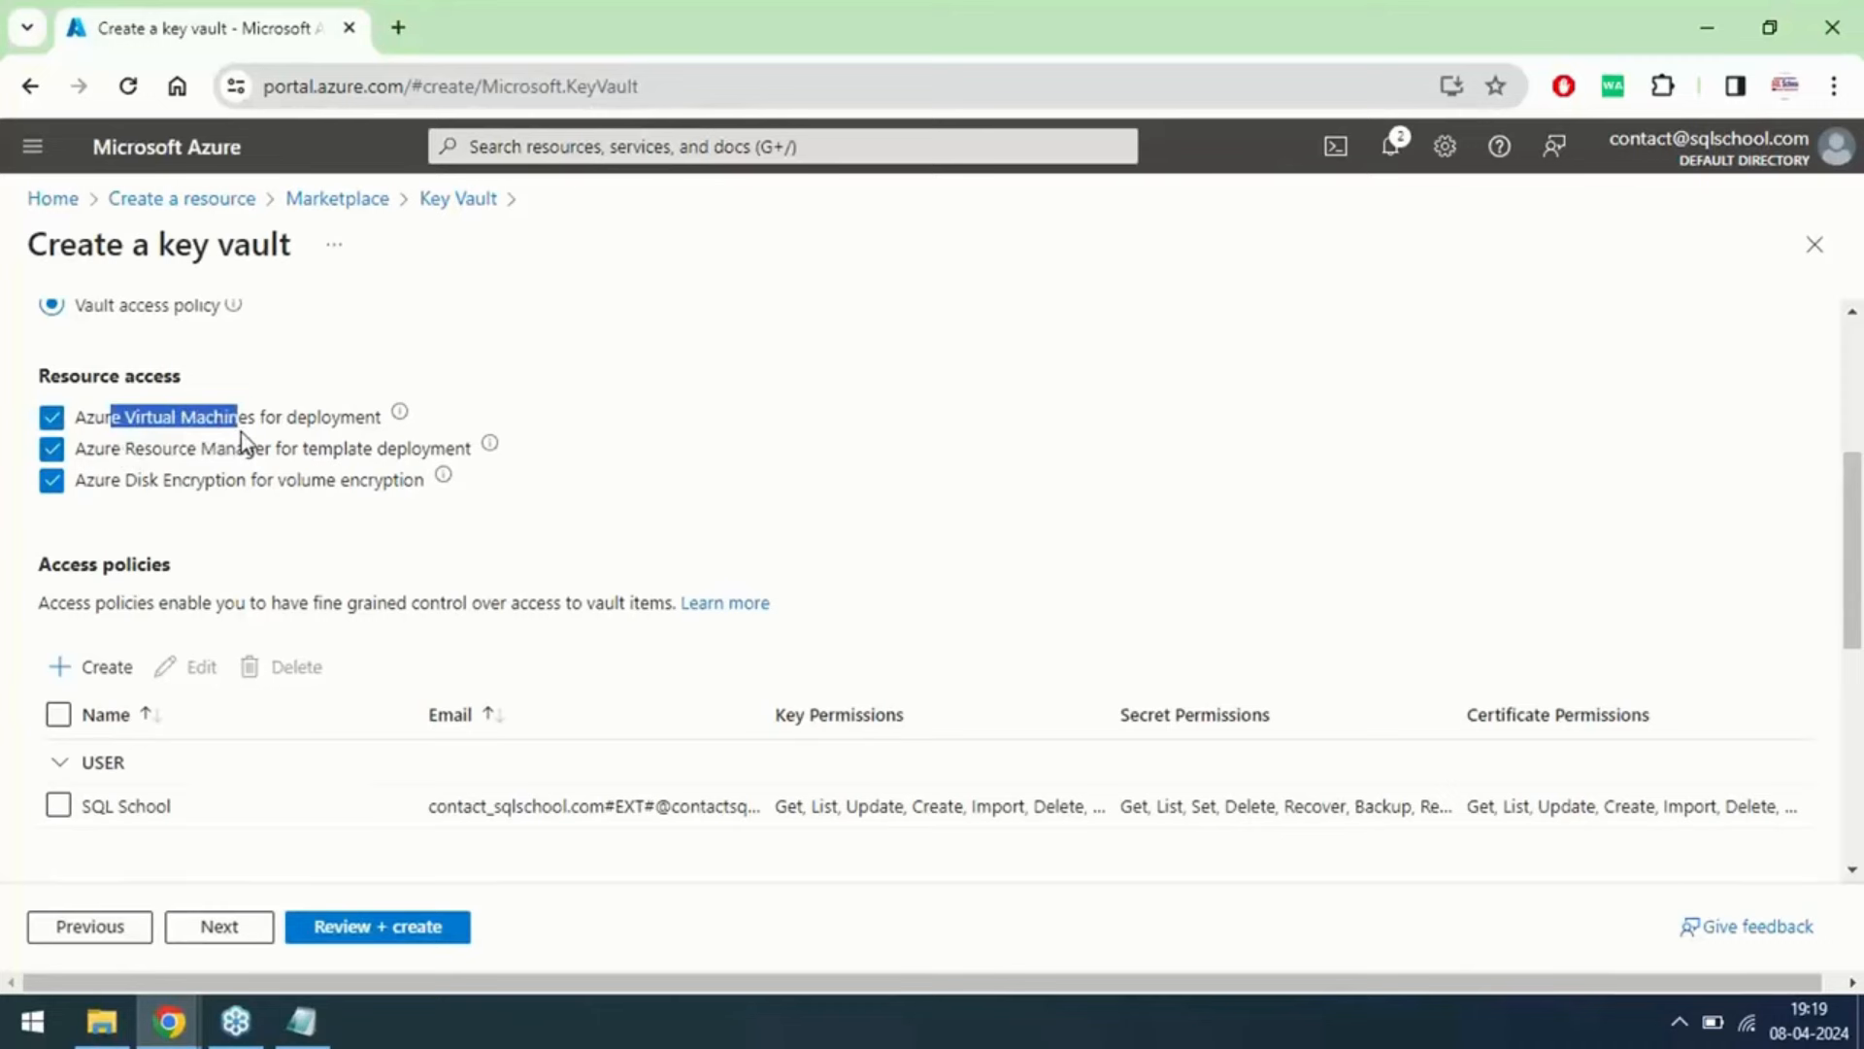
drag(243, 442, 284, 432)
Step: Start a new access policy for adlskeyvaultnew from the Azure Data Lake Storage or Azure Storage template
click(113, 668)
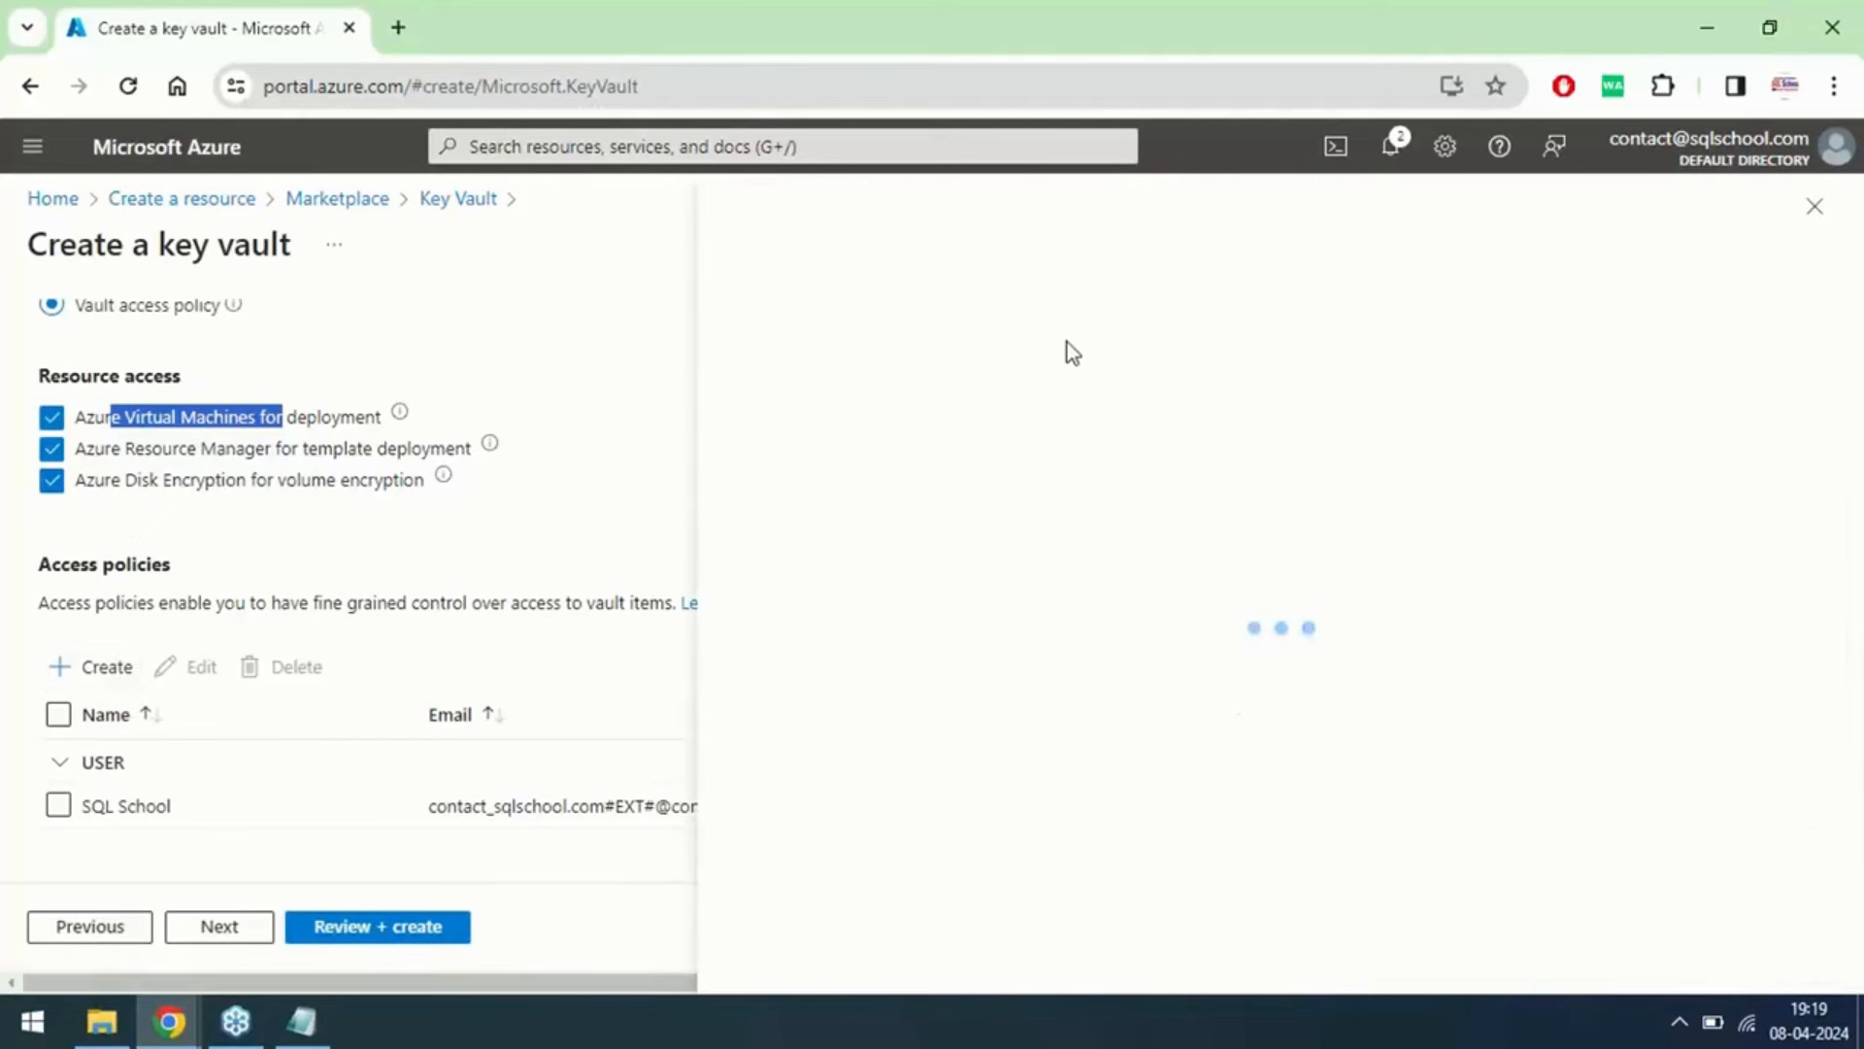
click(878, 427)
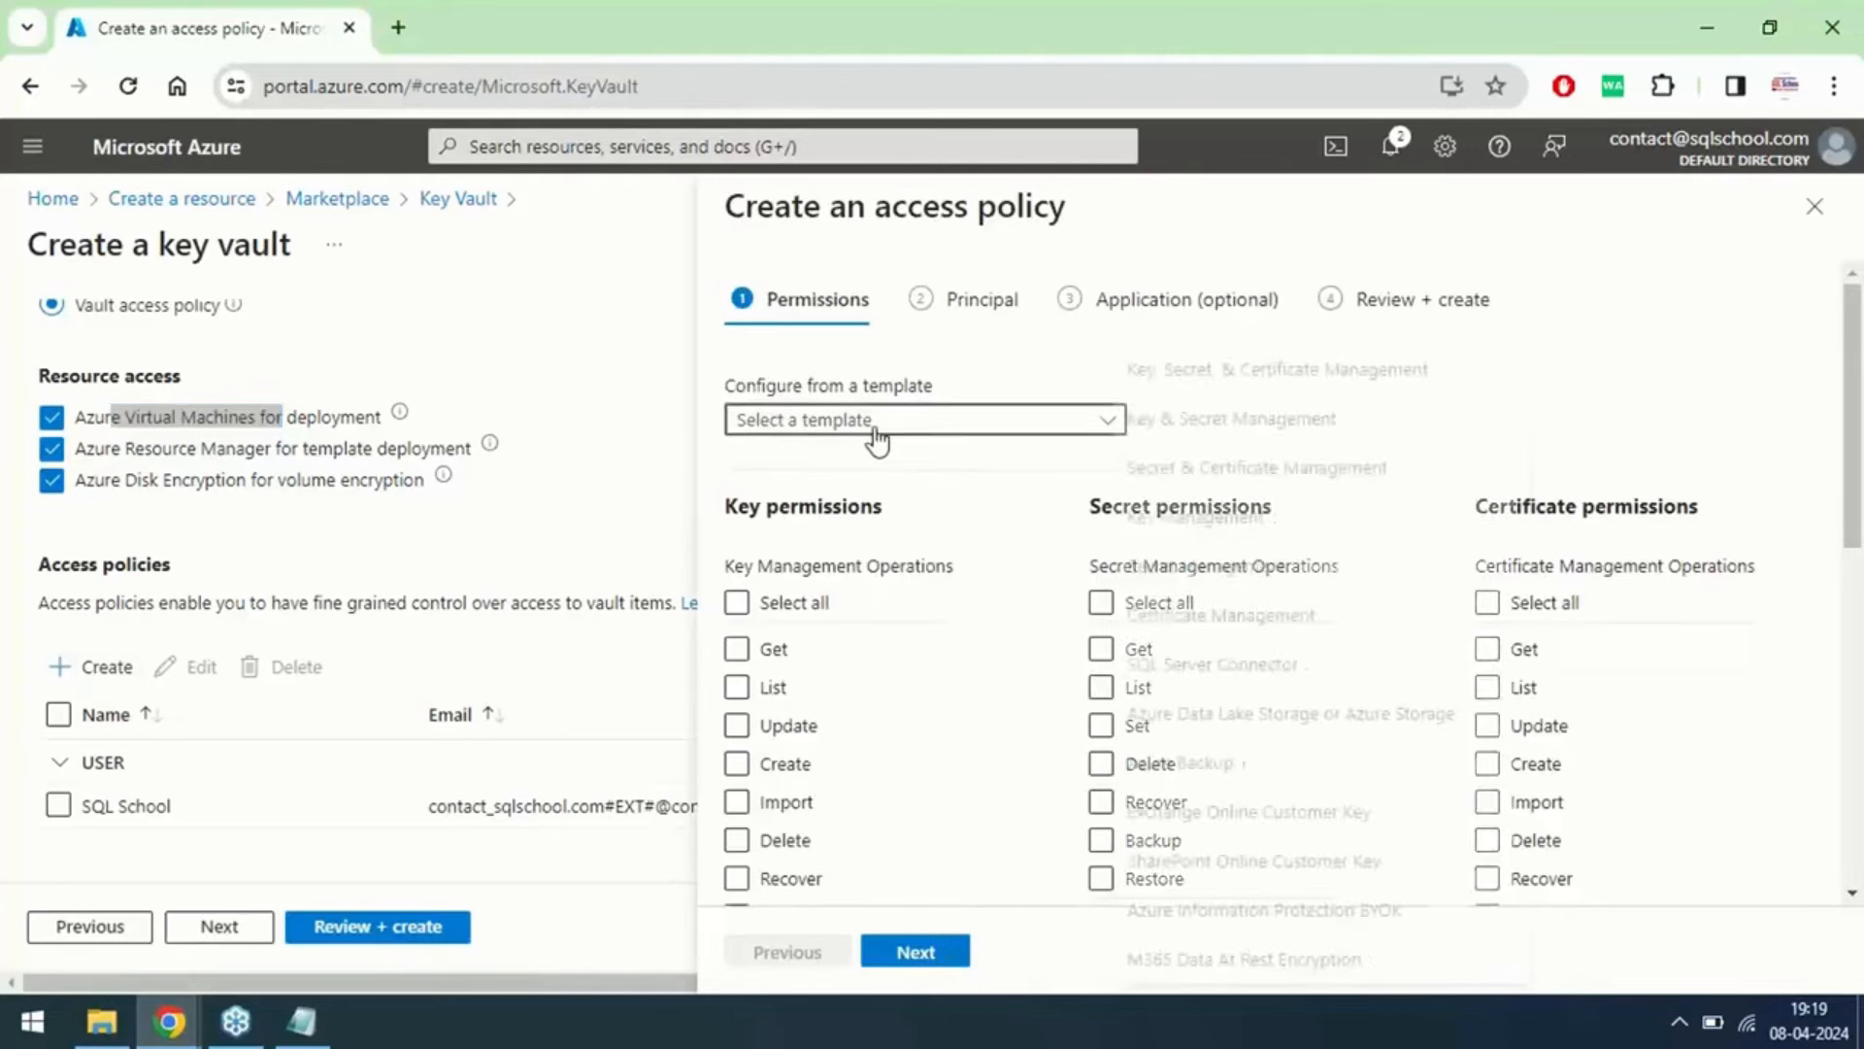
click(1232, 719)
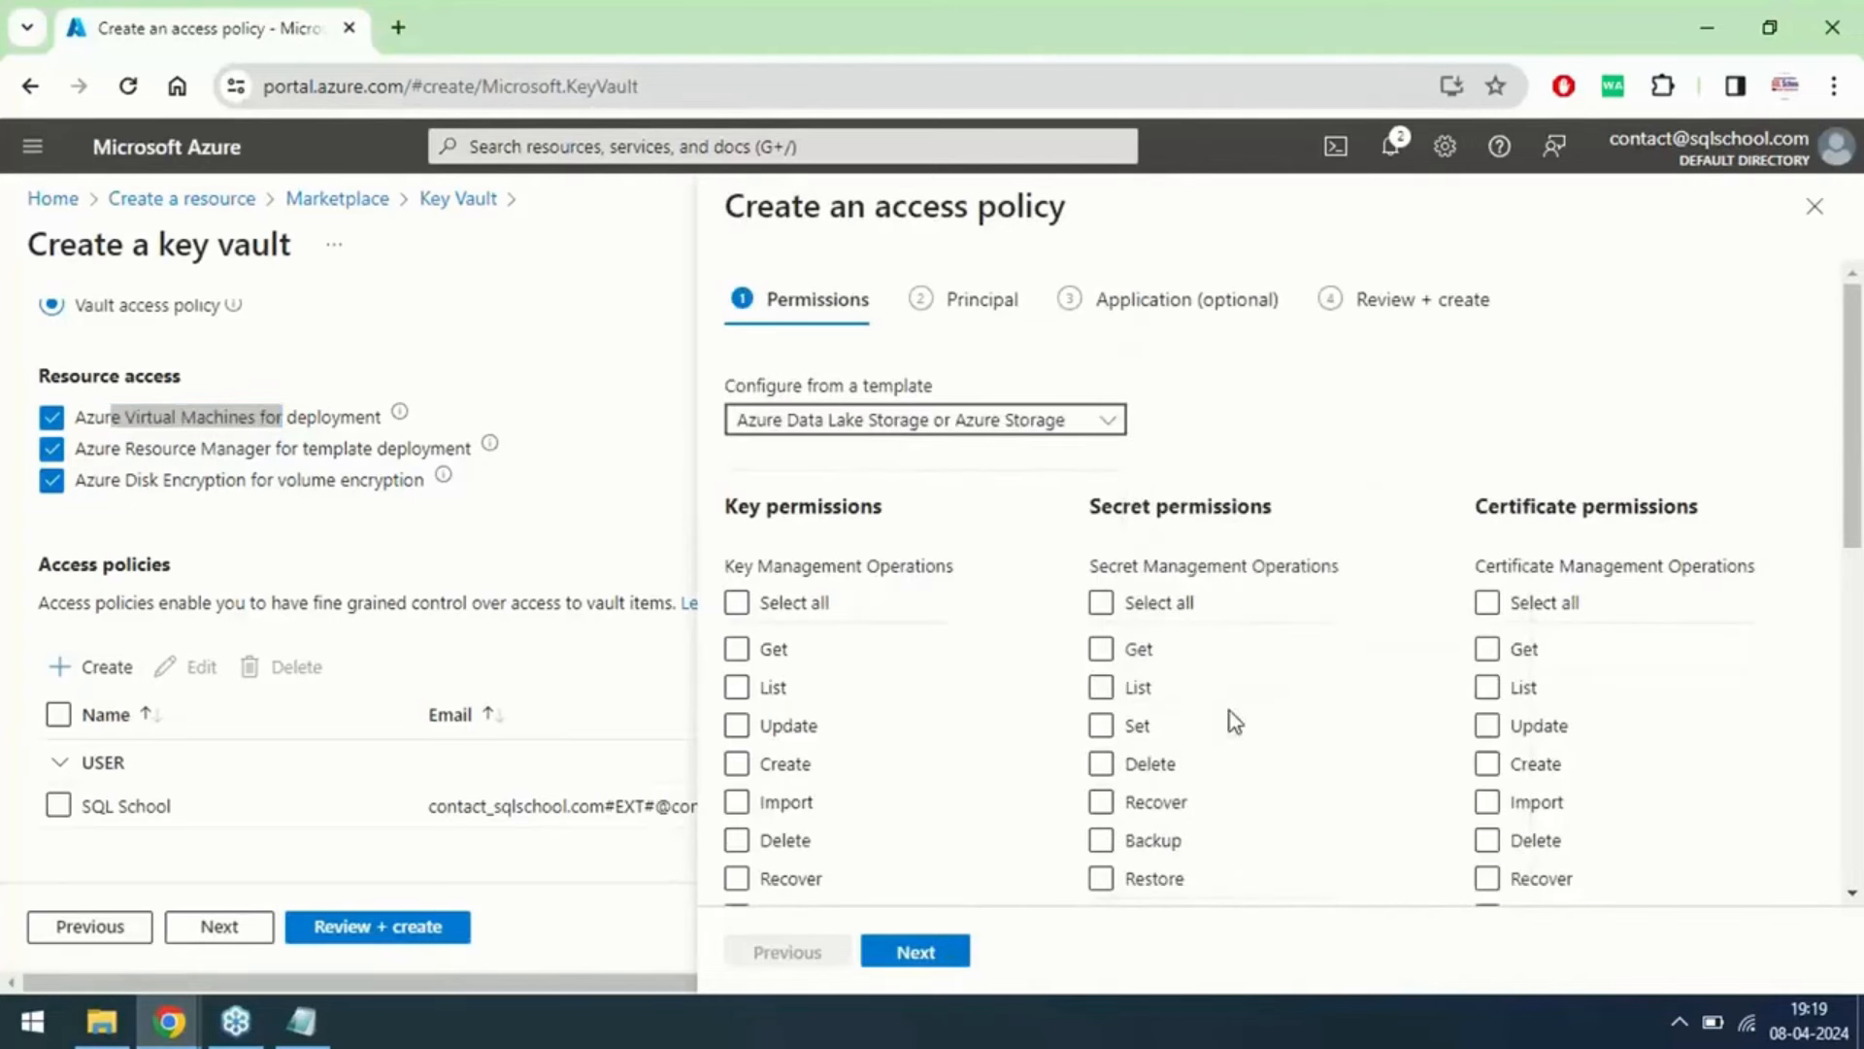
Step: Grant the policy all key, secret and certificate management operations, all cryptographic operations, and all privileged key, secret and certificate operations
click(738, 602)
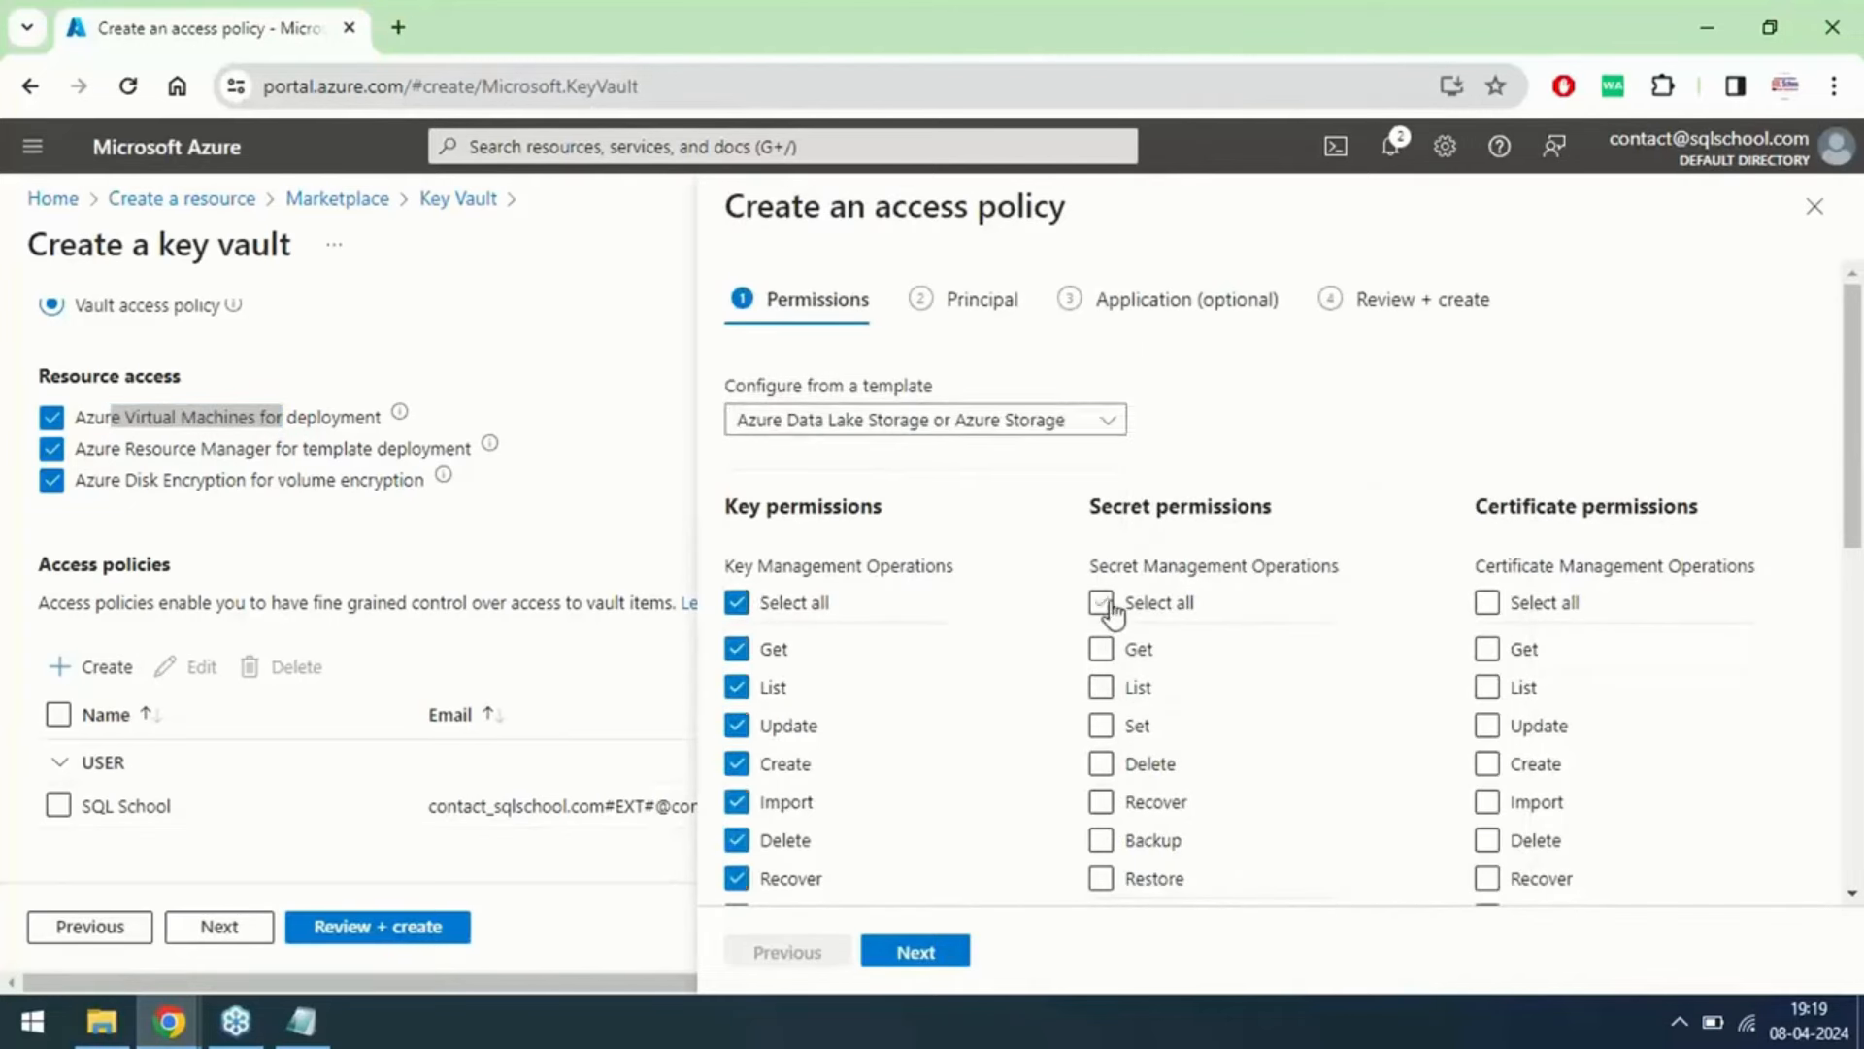
click(1112, 602)
click(1515, 602)
drag(1853, 499, 1857, 800)
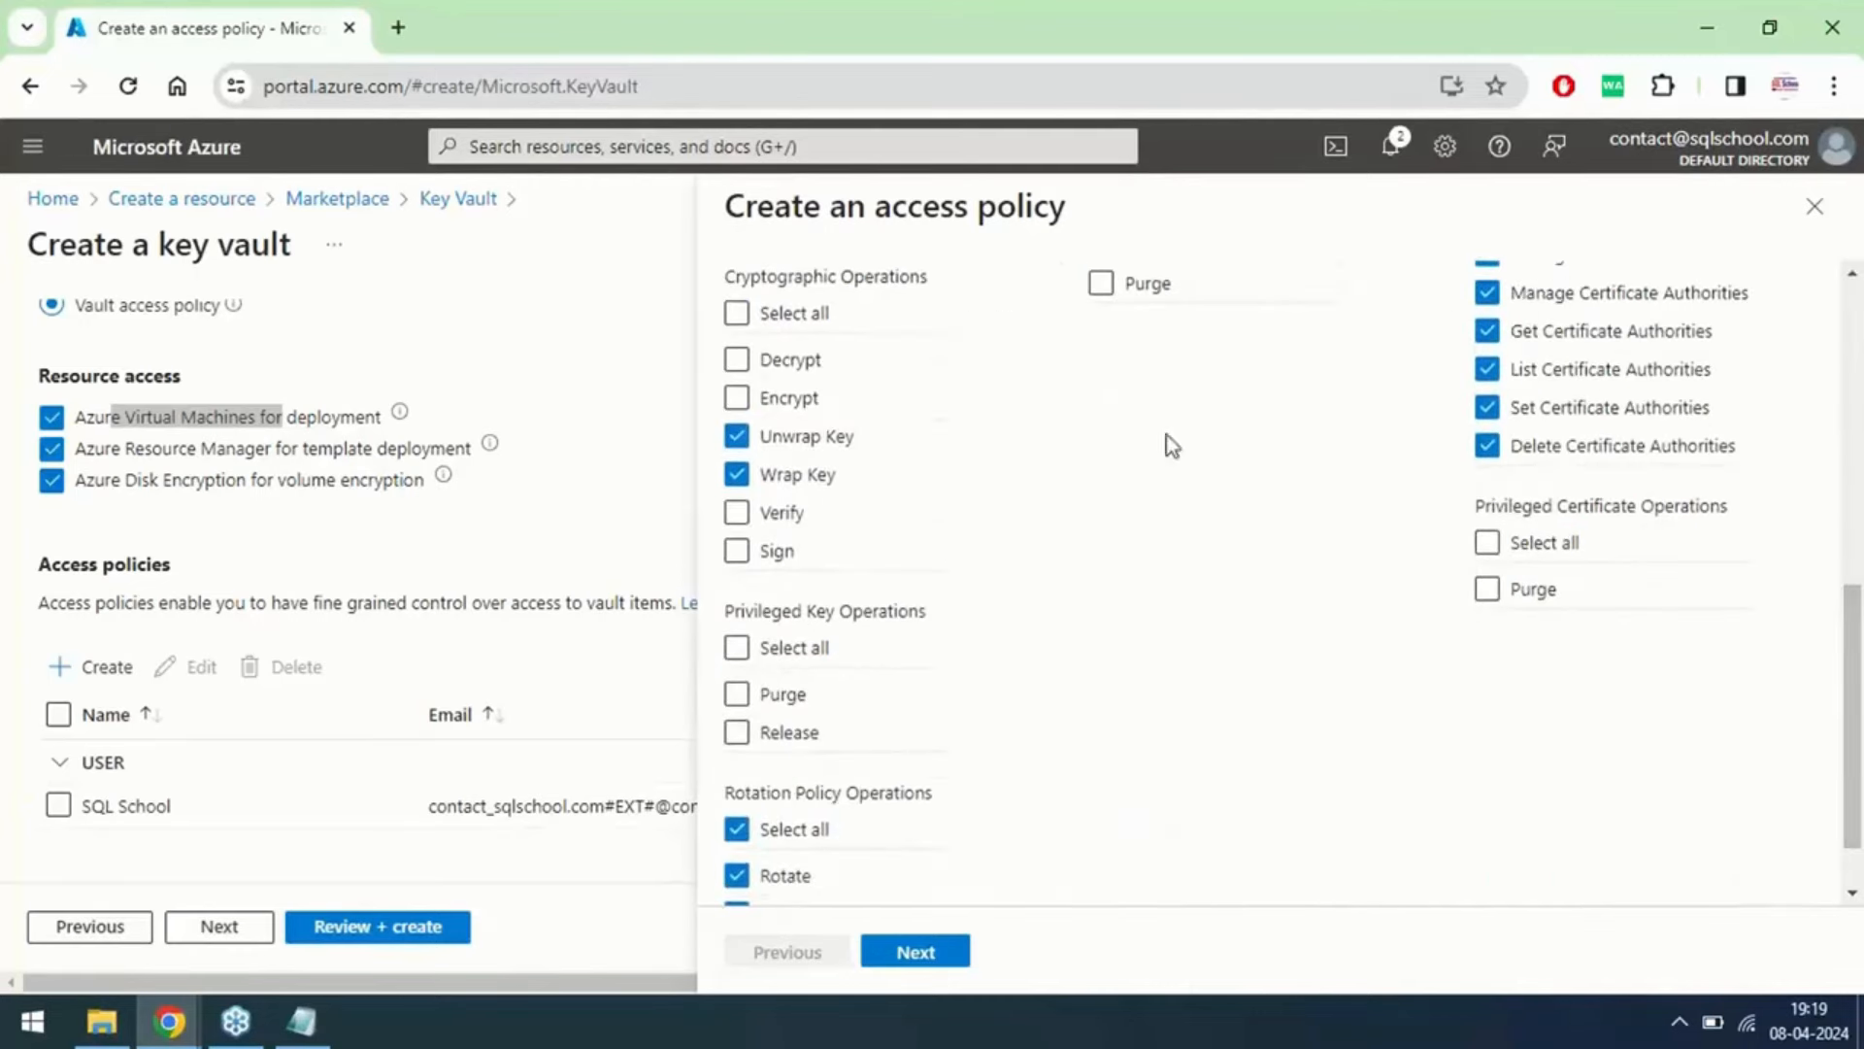
click(737, 313)
click(737, 648)
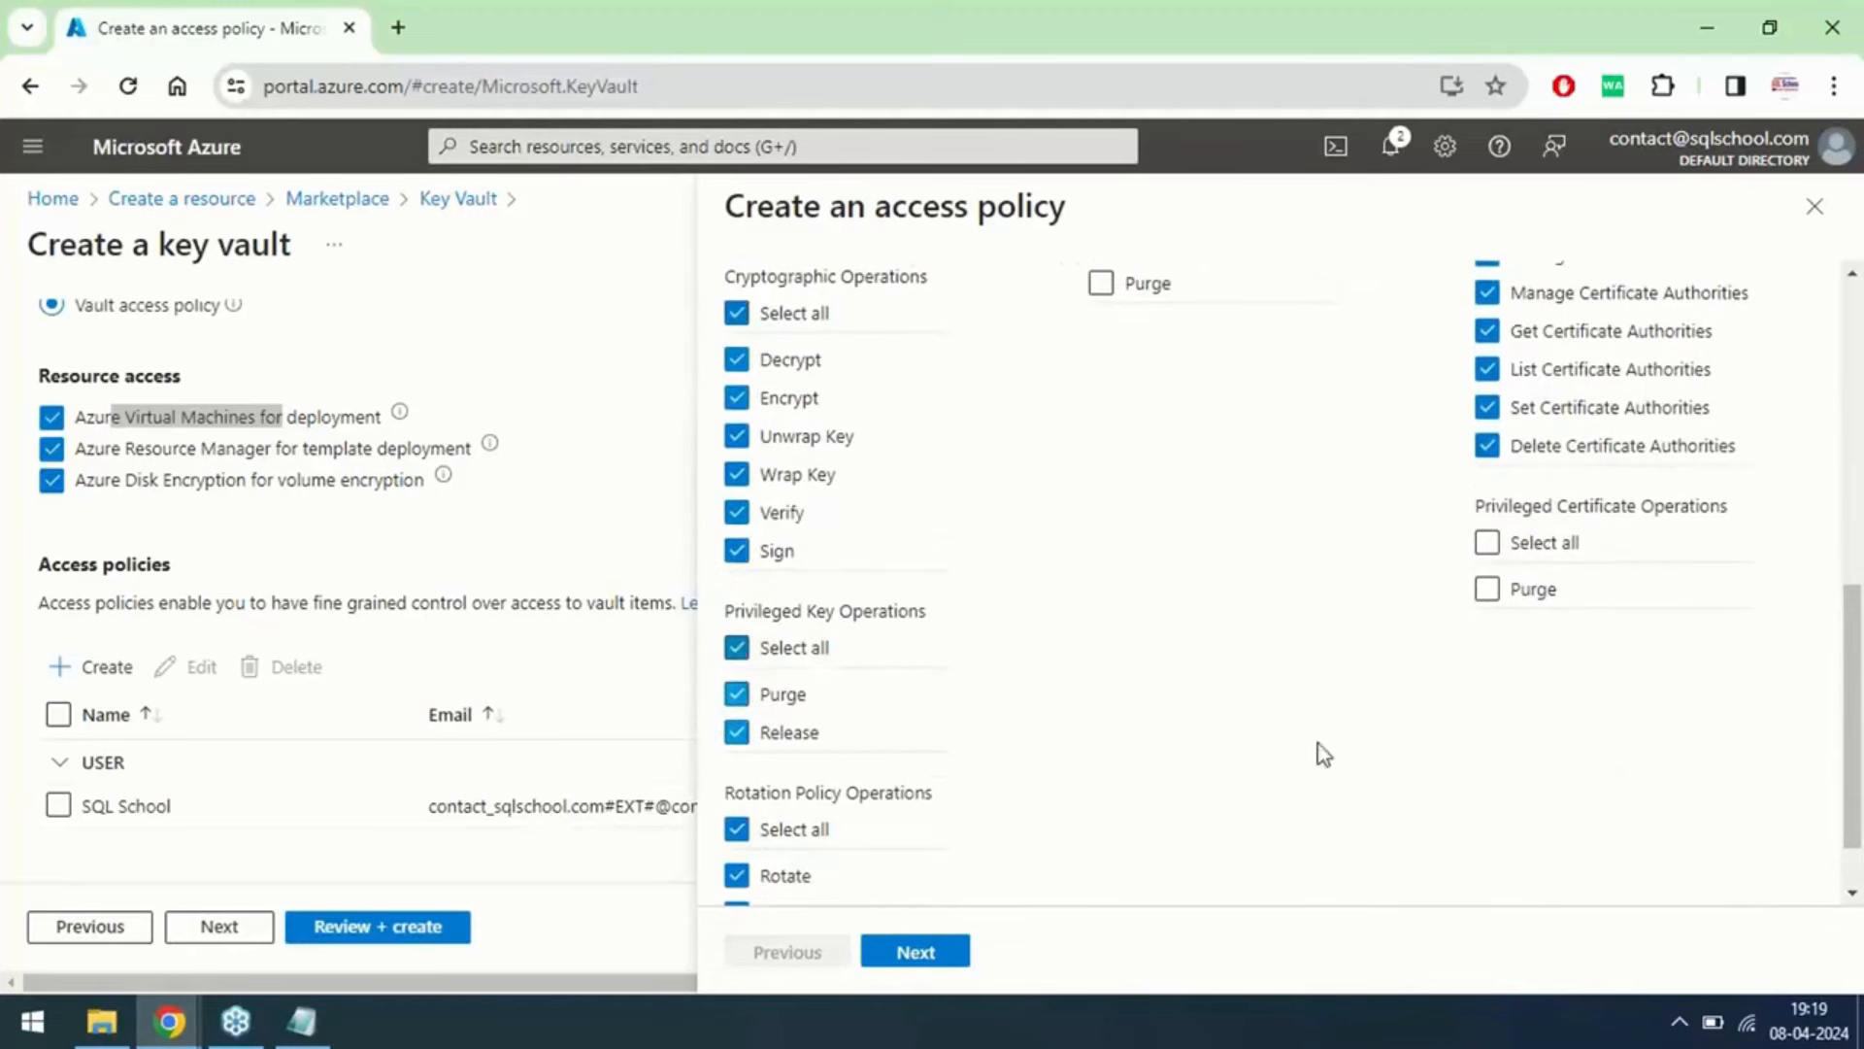
click(1486, 542)
drag(1846, 745, 1845, 641)
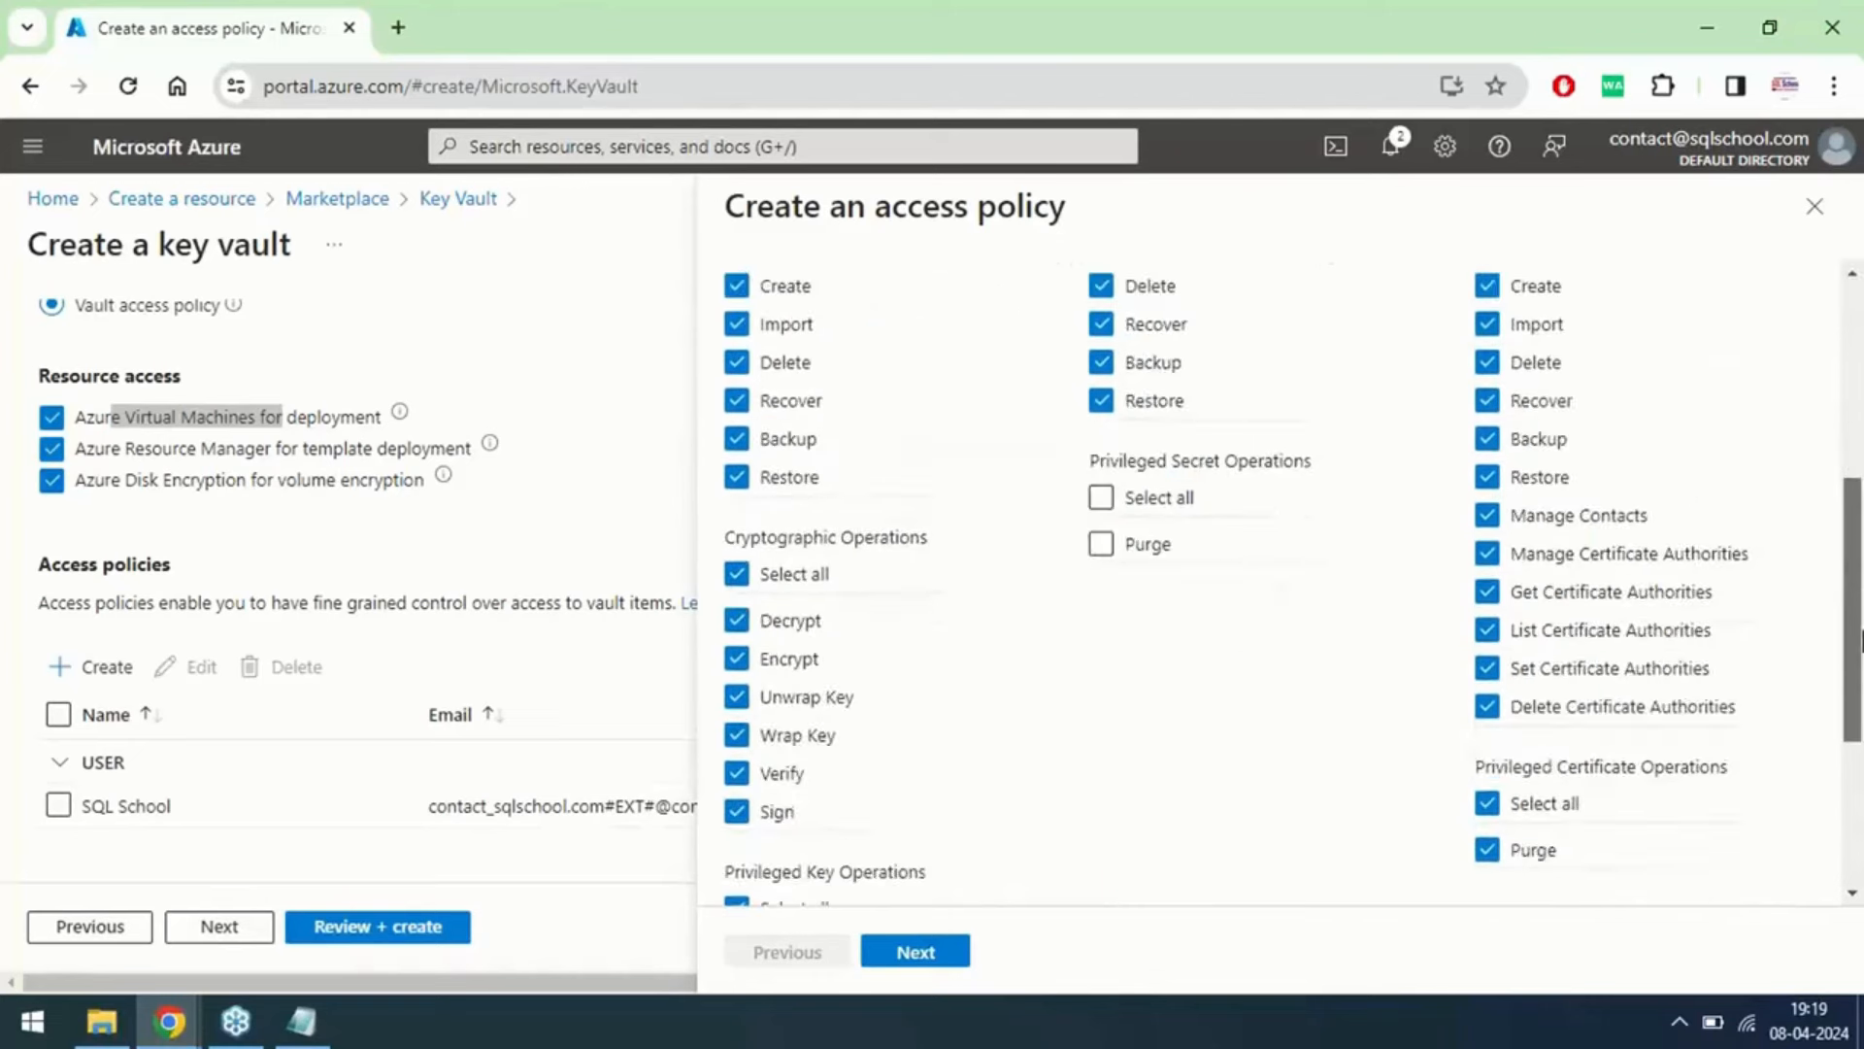
click(1101, 493)
drag(1851, 510, 1850, 311)
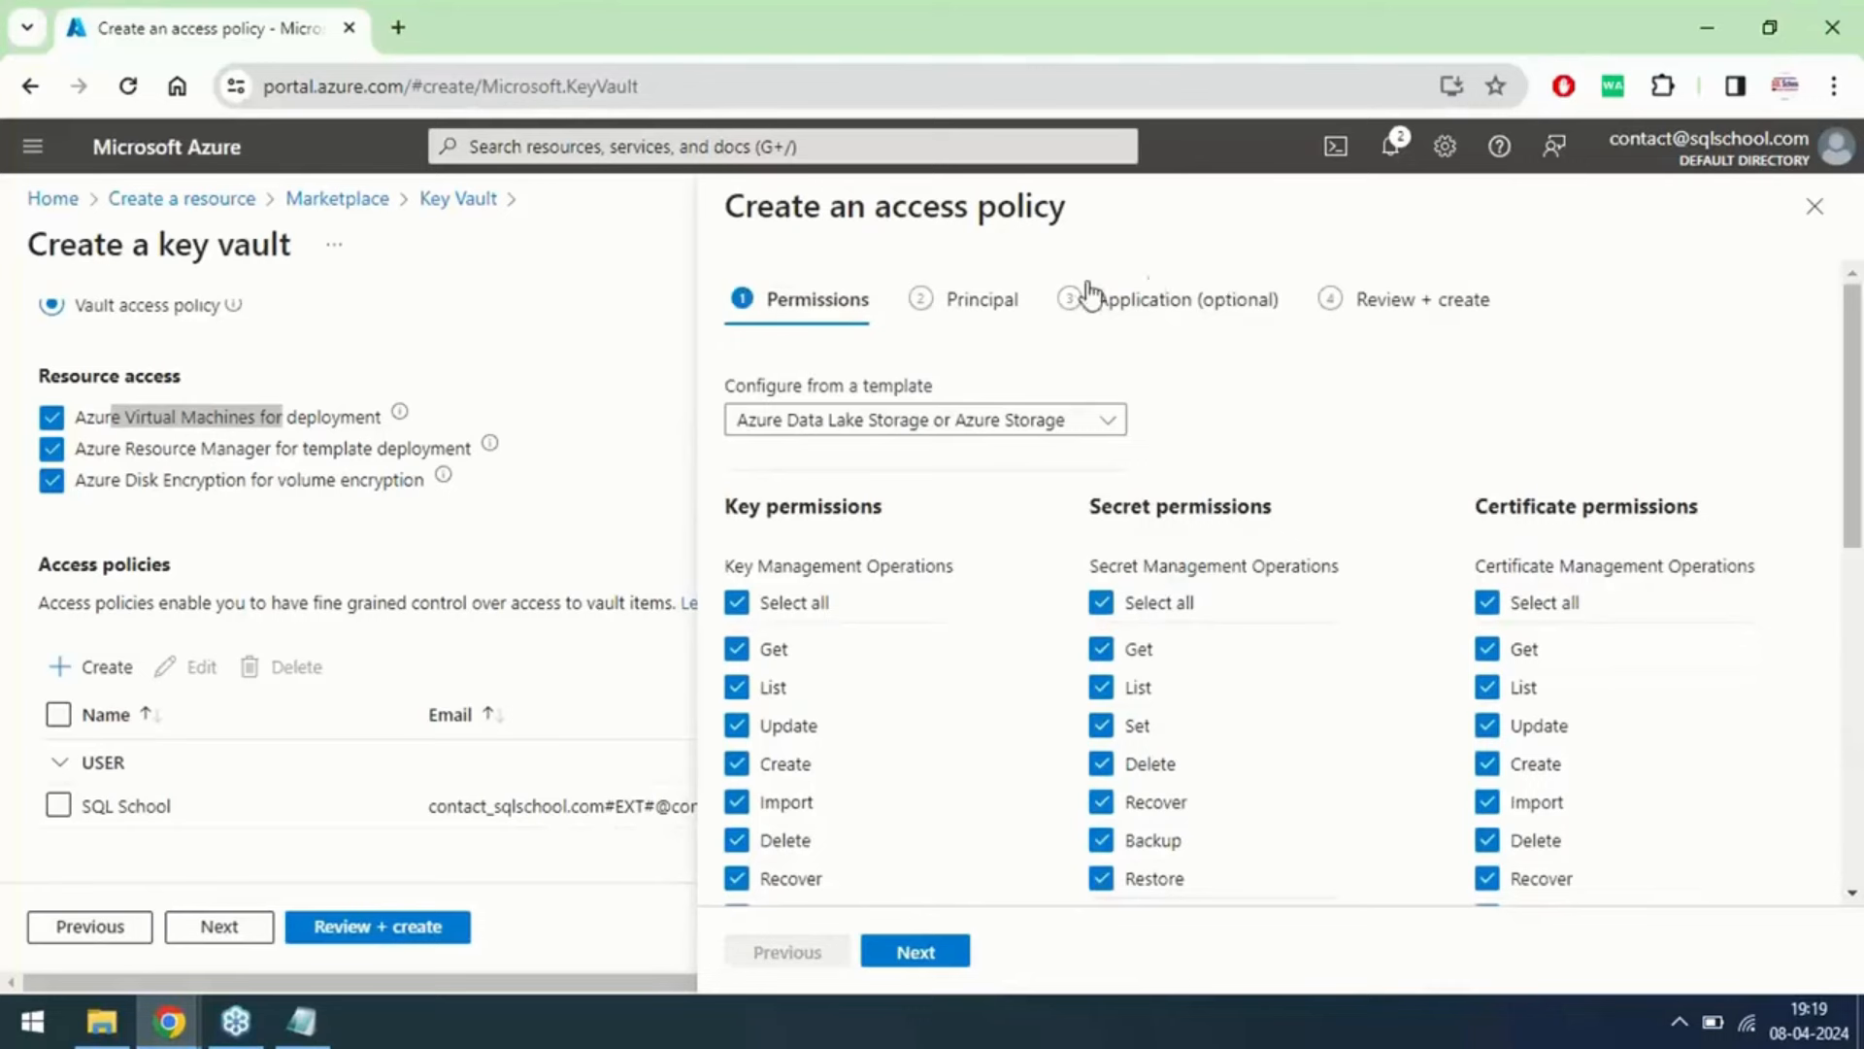
Step: Search the principals for storage and select Storage Resource Provider as the policy's principal
click(982, 307)
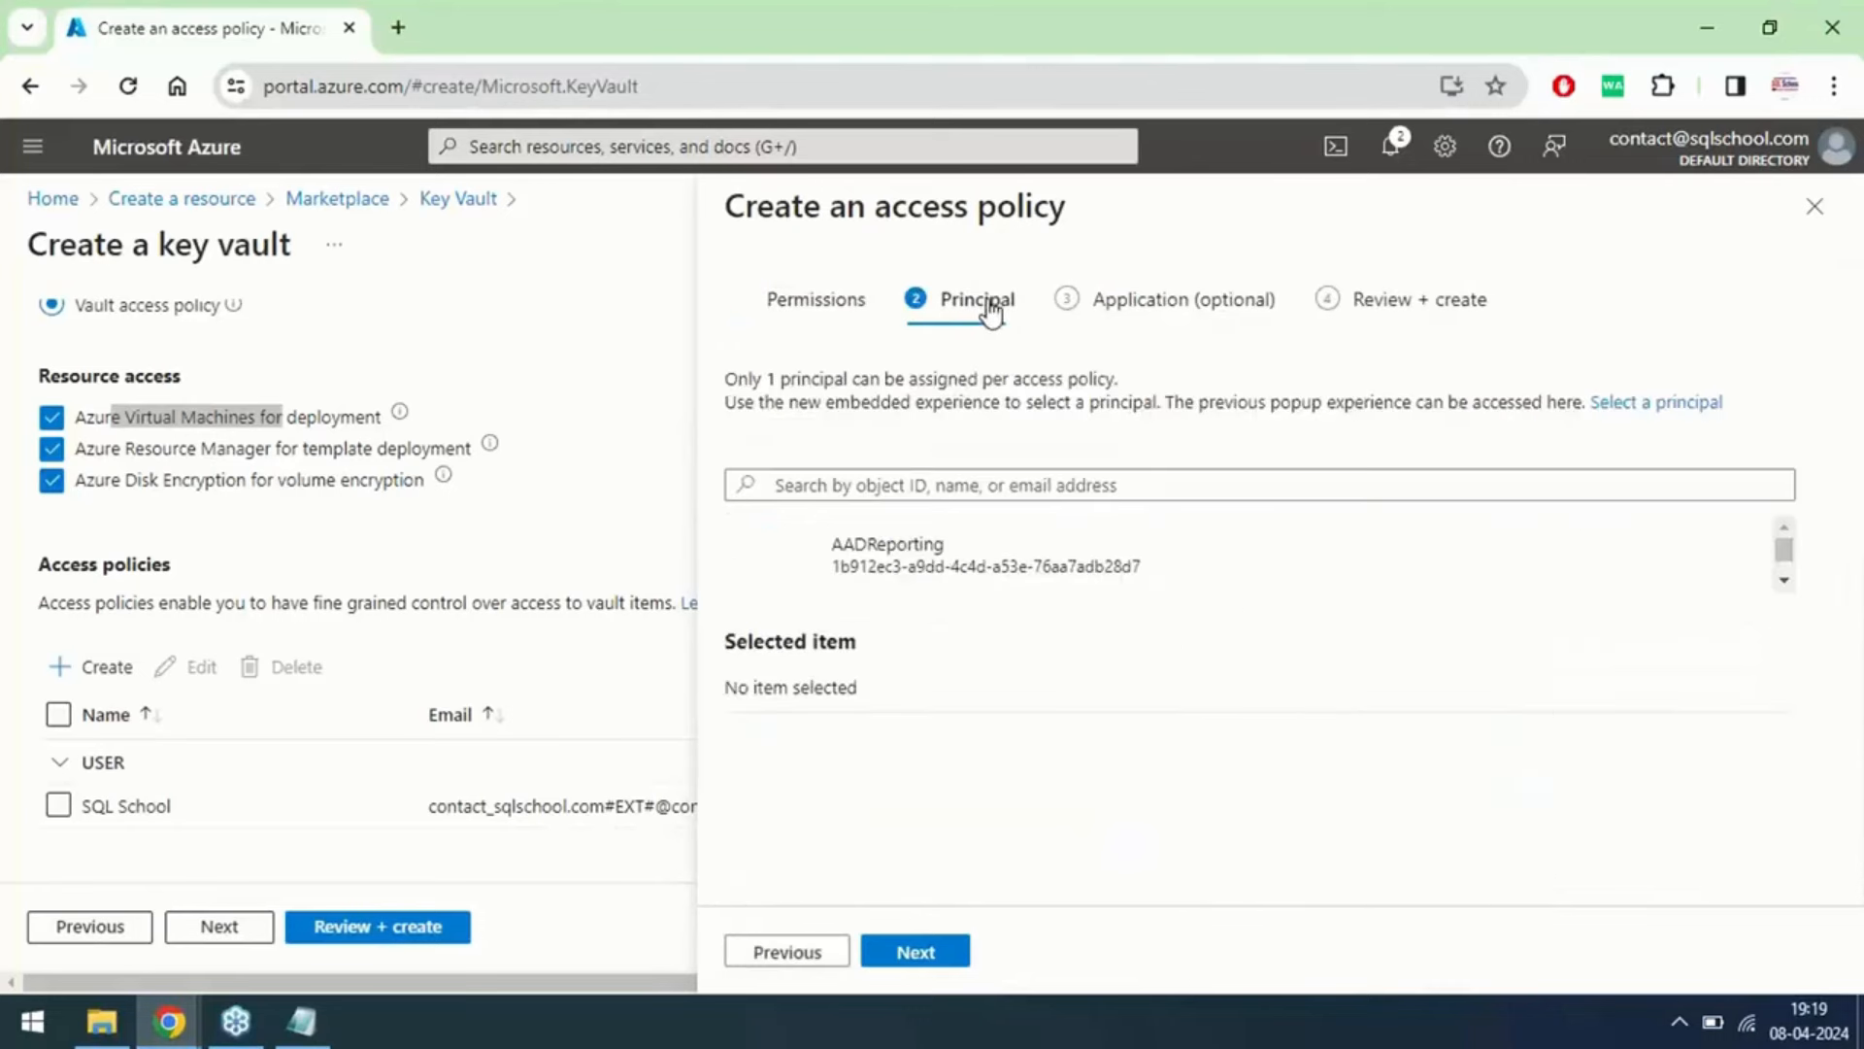
click(975, 485)
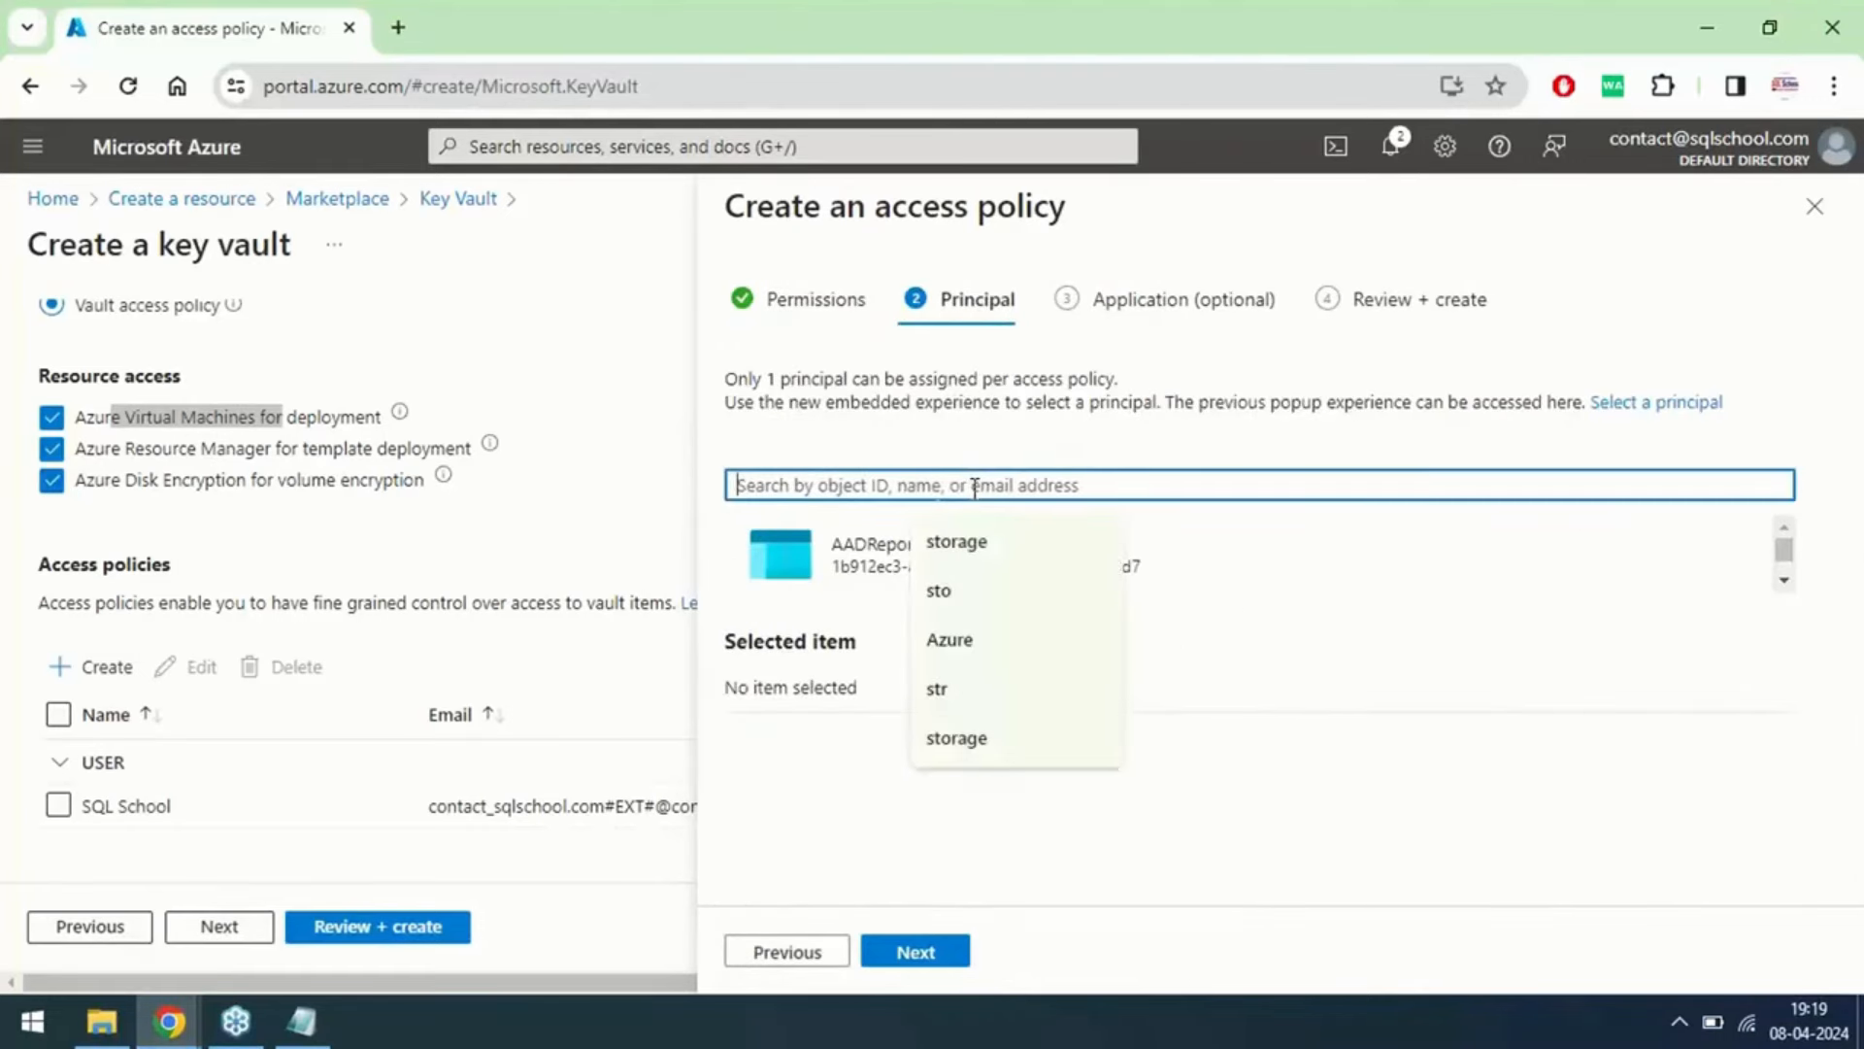
click(982, 542)
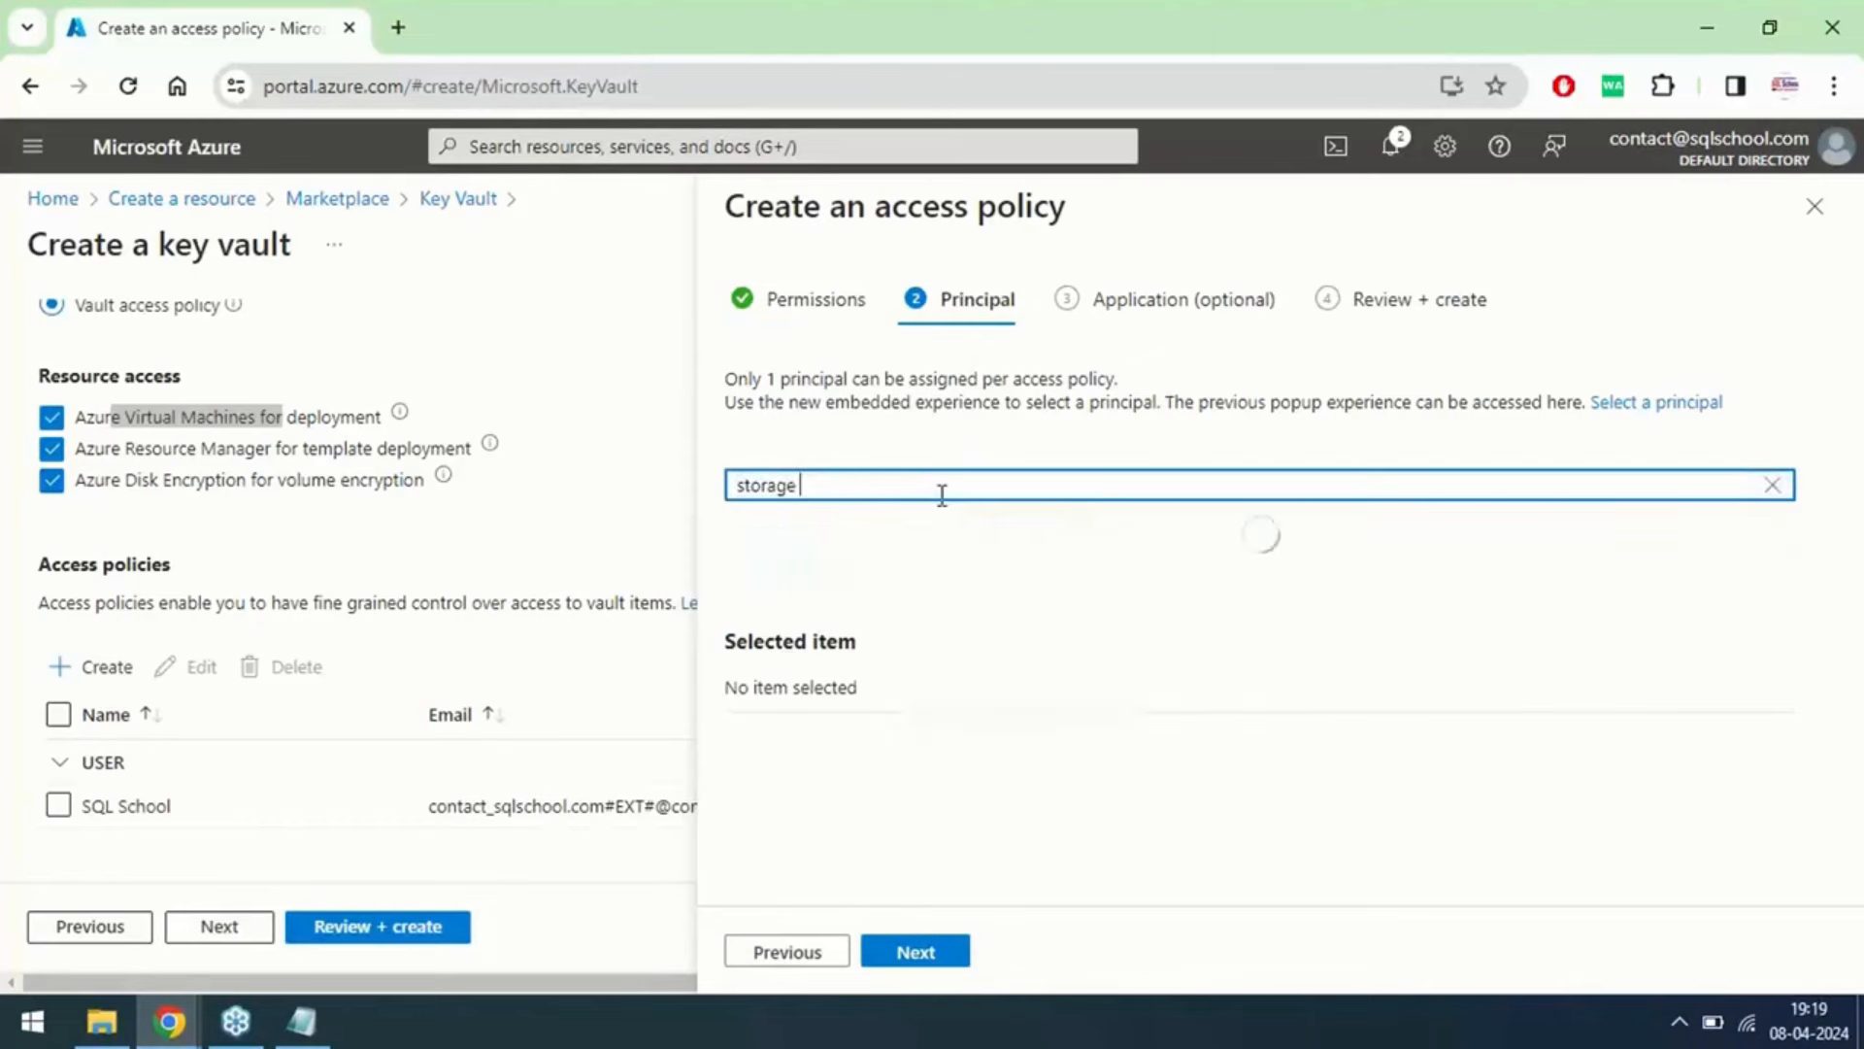
click(947, 555)
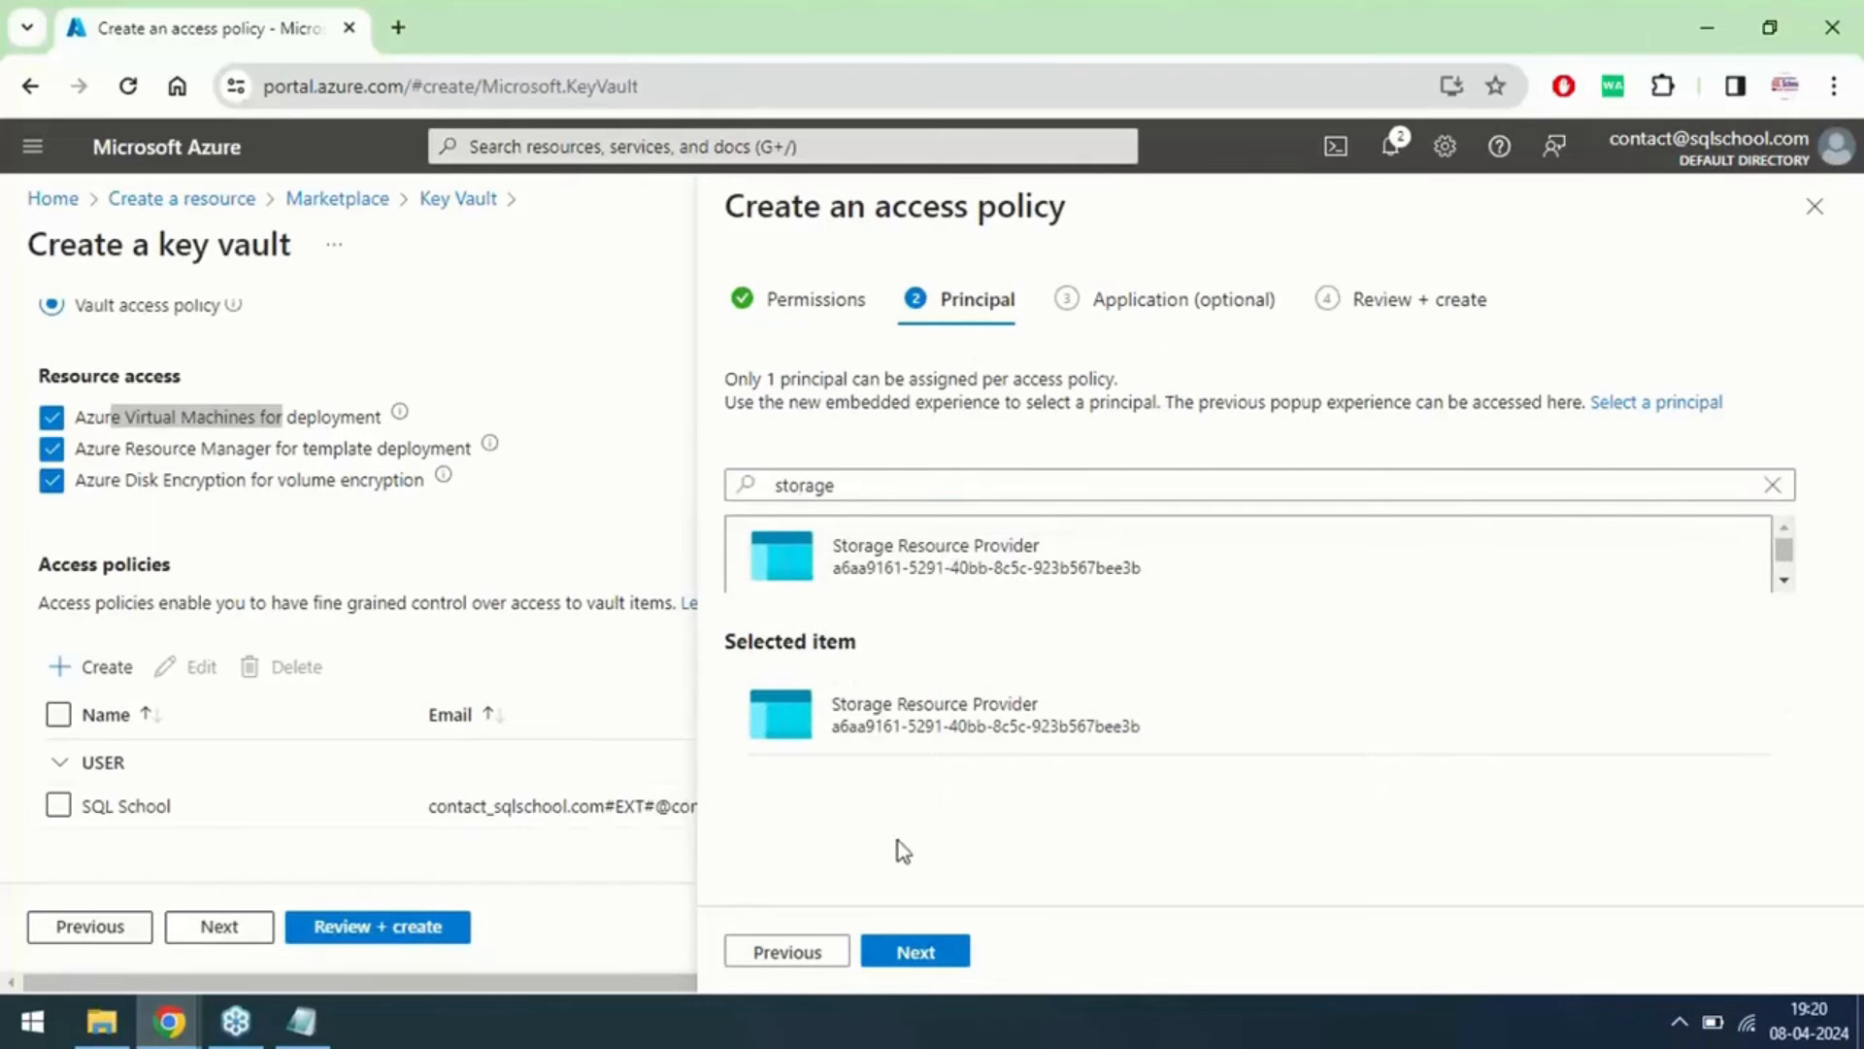
Step: Skip the optional application setting, review the policy's permissions and create the access policy
click(924, 956)
click(1399, 320)
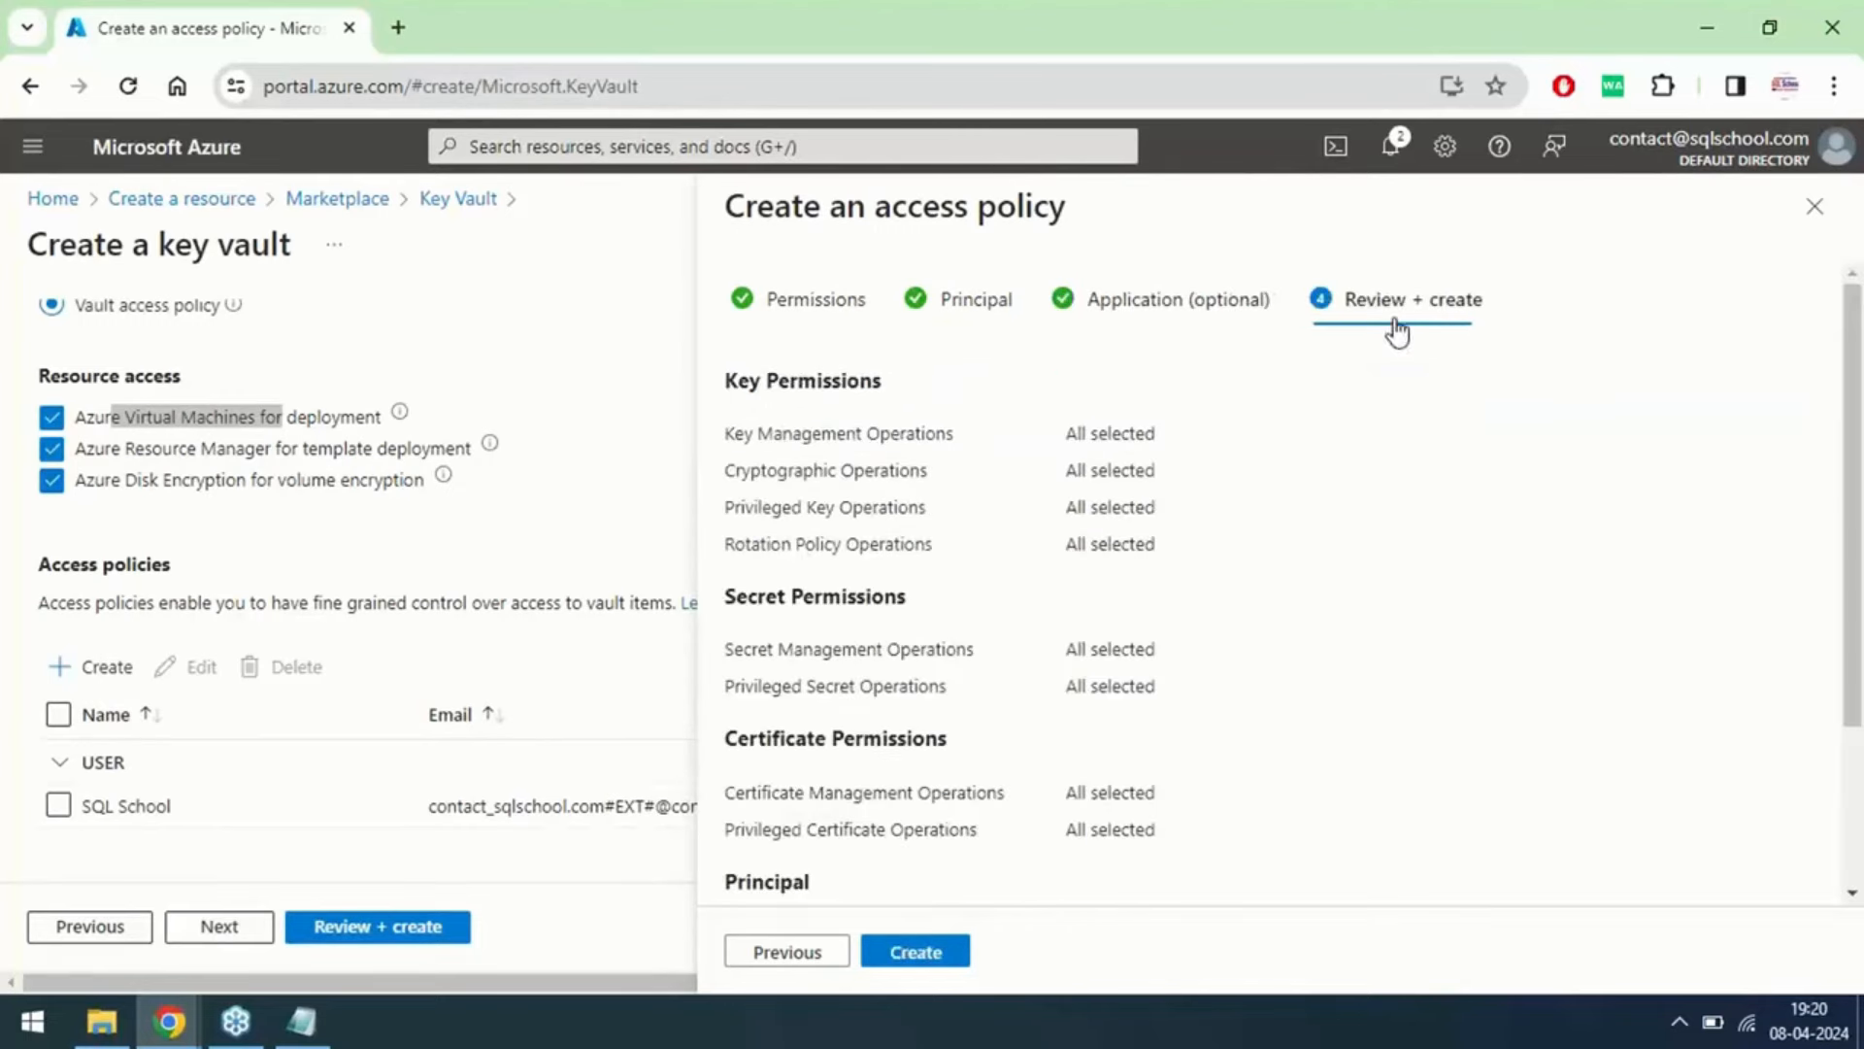
click(916, 952)
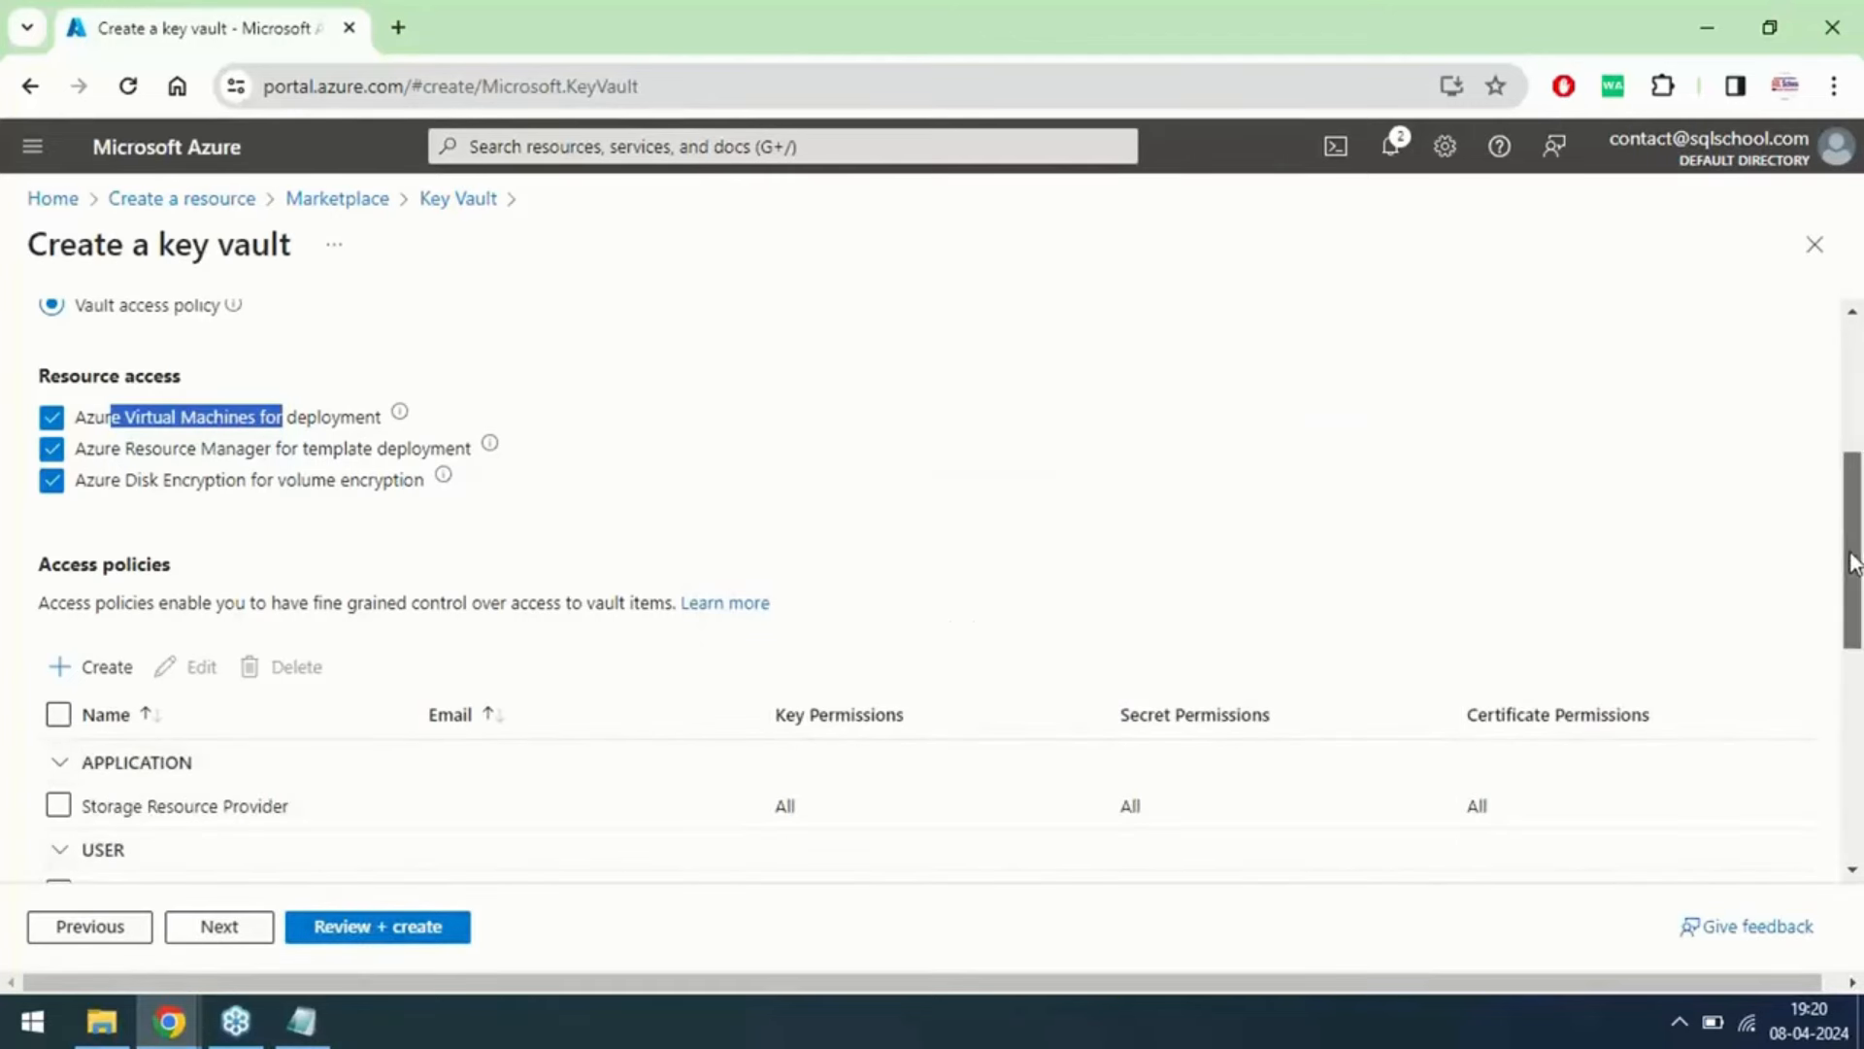
Step: Check the access policies list, review the key vault's configuration and create the adlskeyvaultnew vault
drag(1856, 566, 1851, 633)
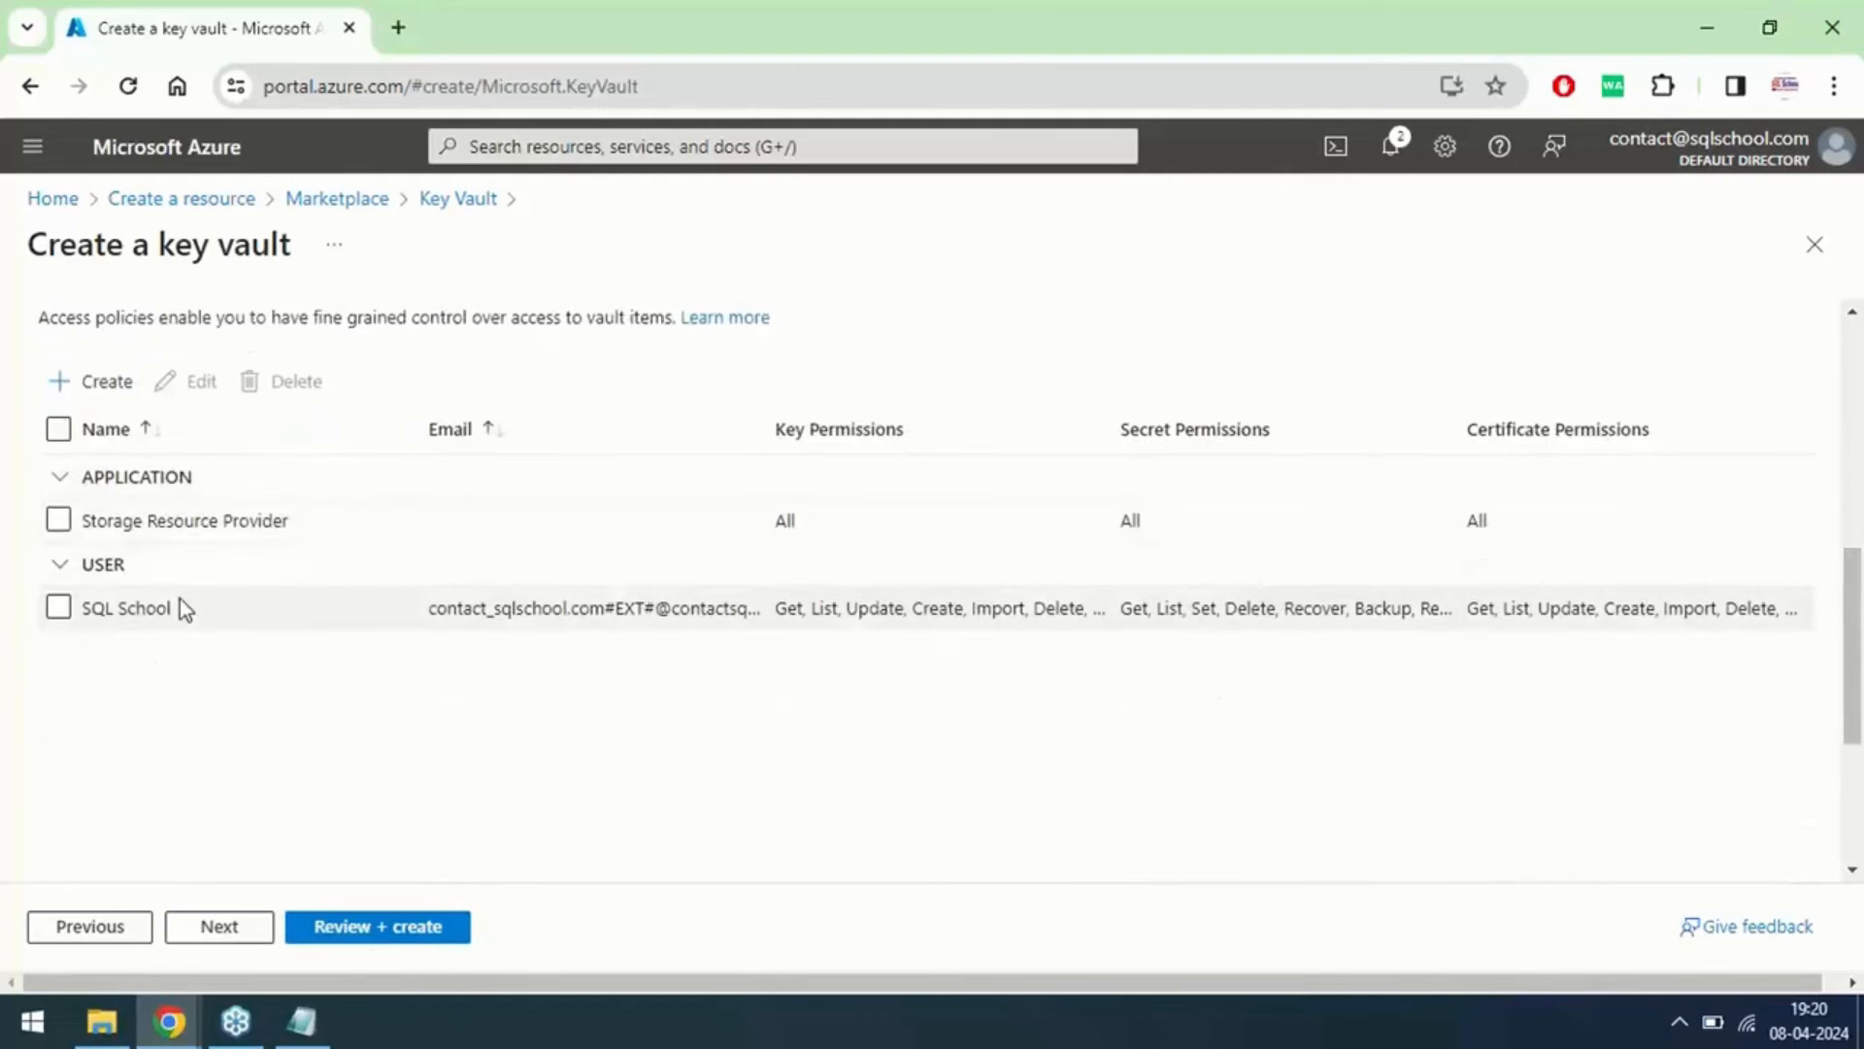
click(354, 929)
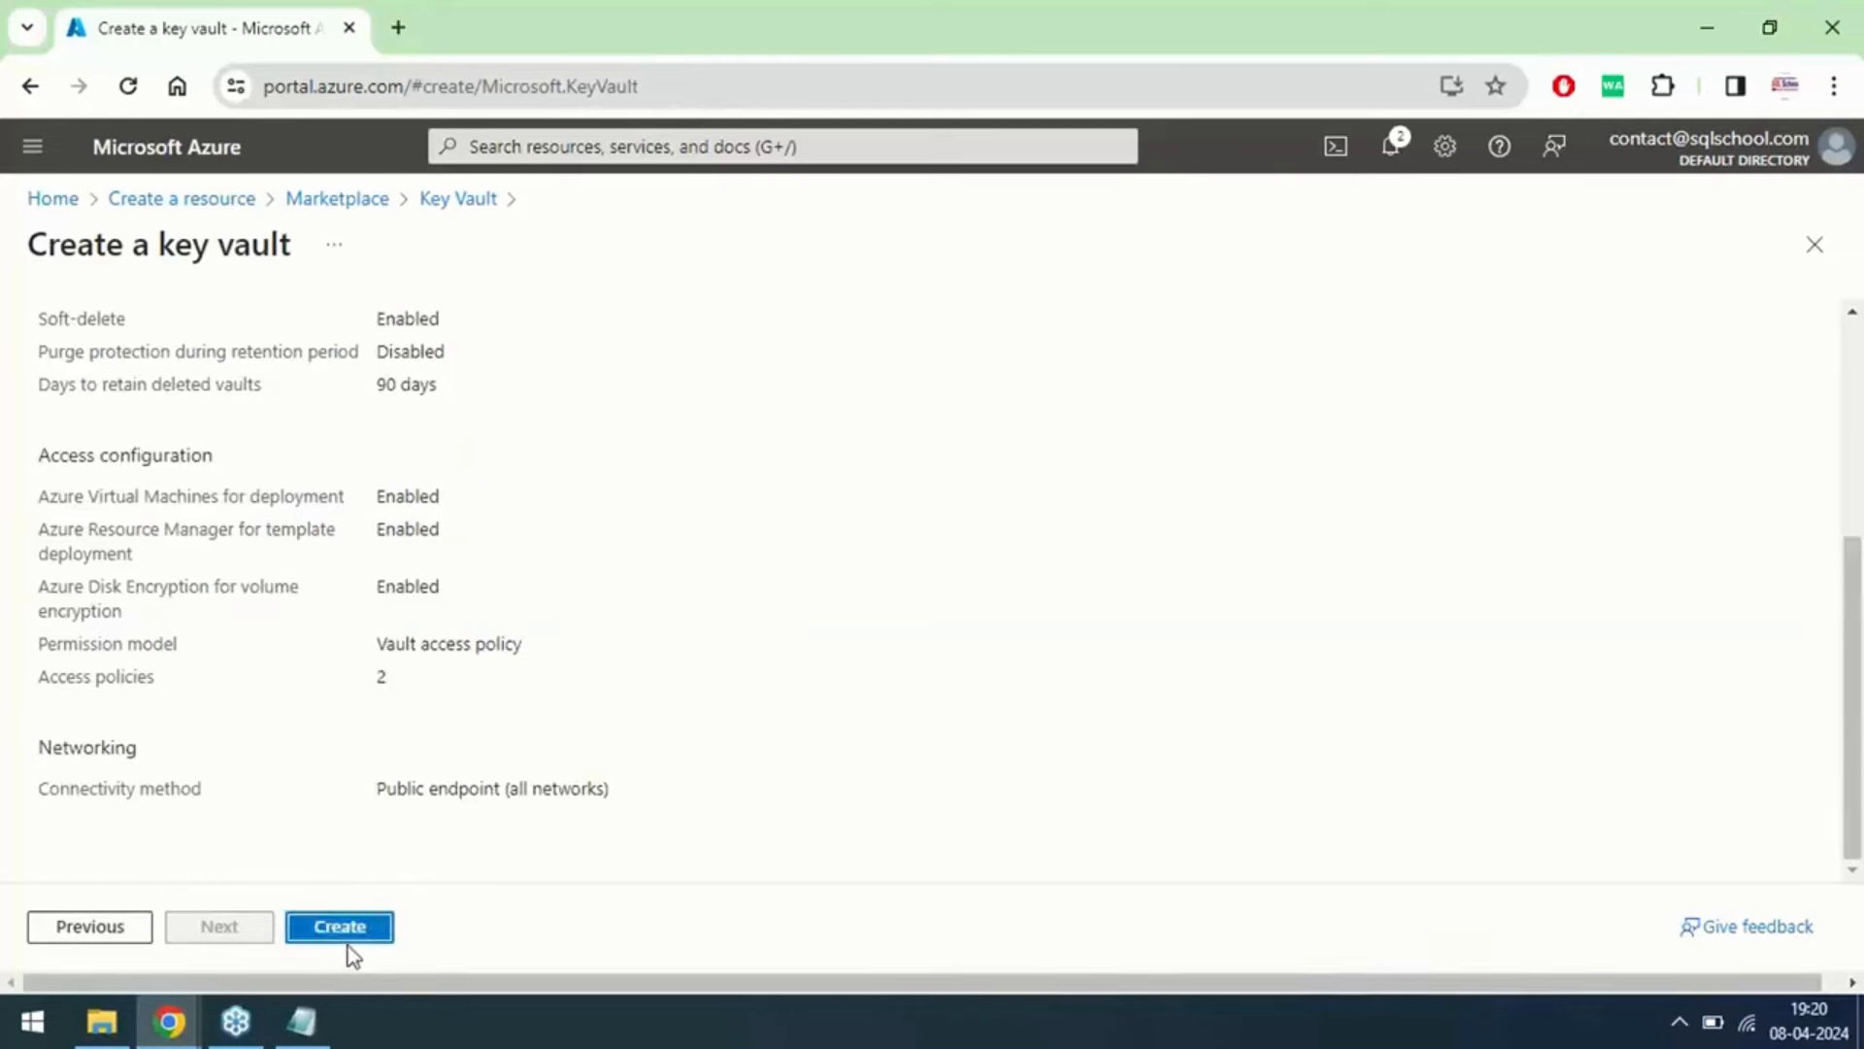
click(353, 934)
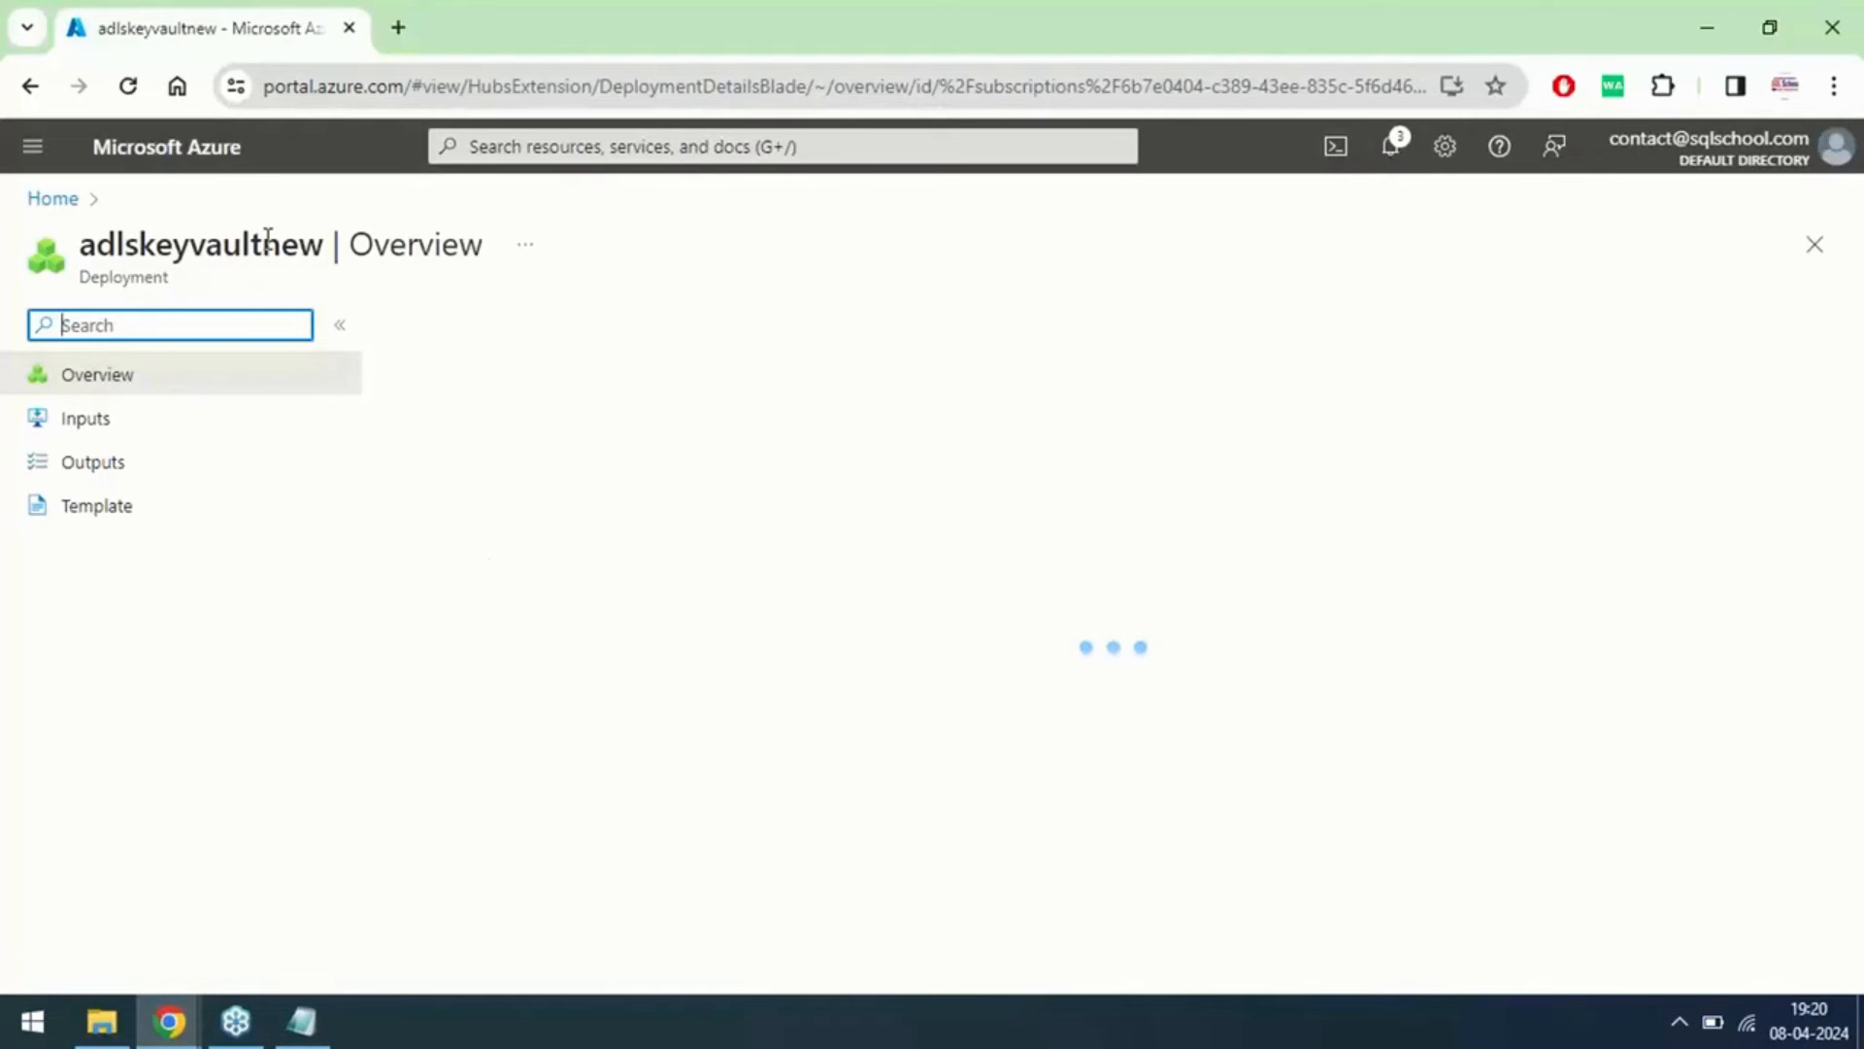
Step: Check the deployment notifications, go to the deployed adlskeyvaultnew resource and open its keys list
click(1391, 158)
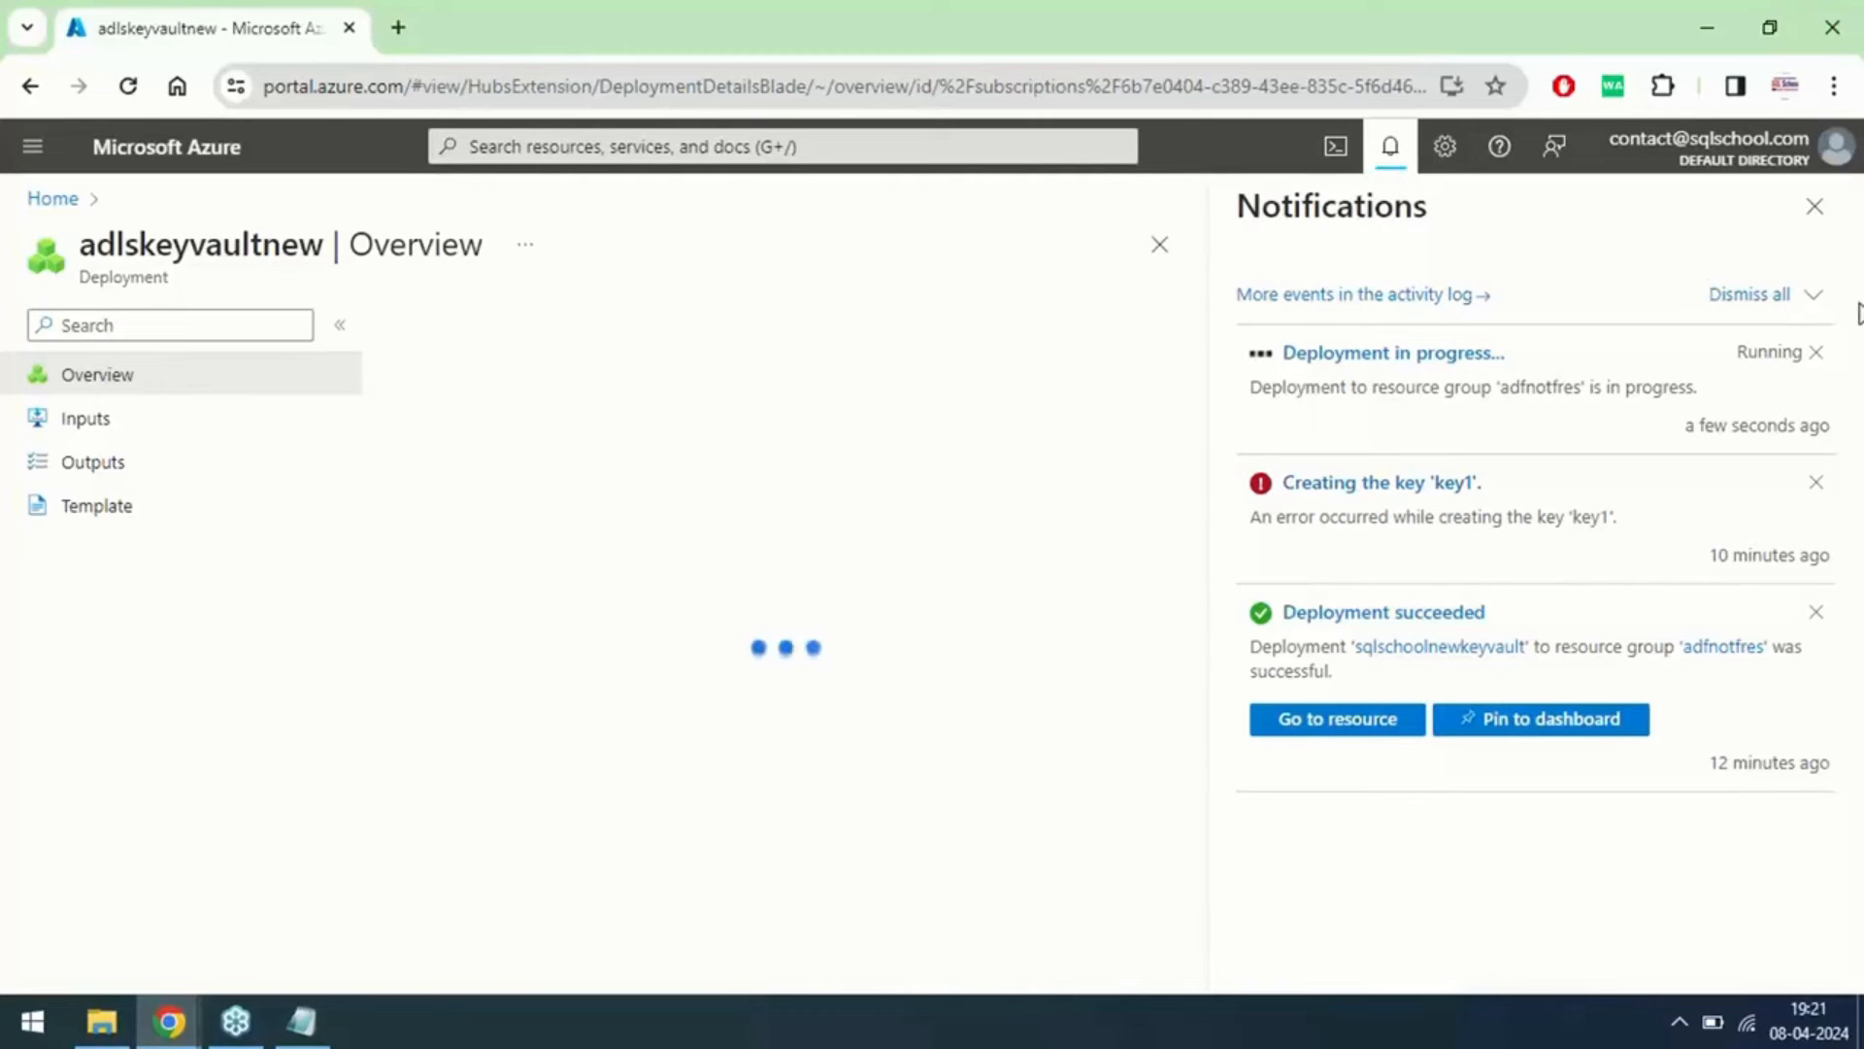
key(super)
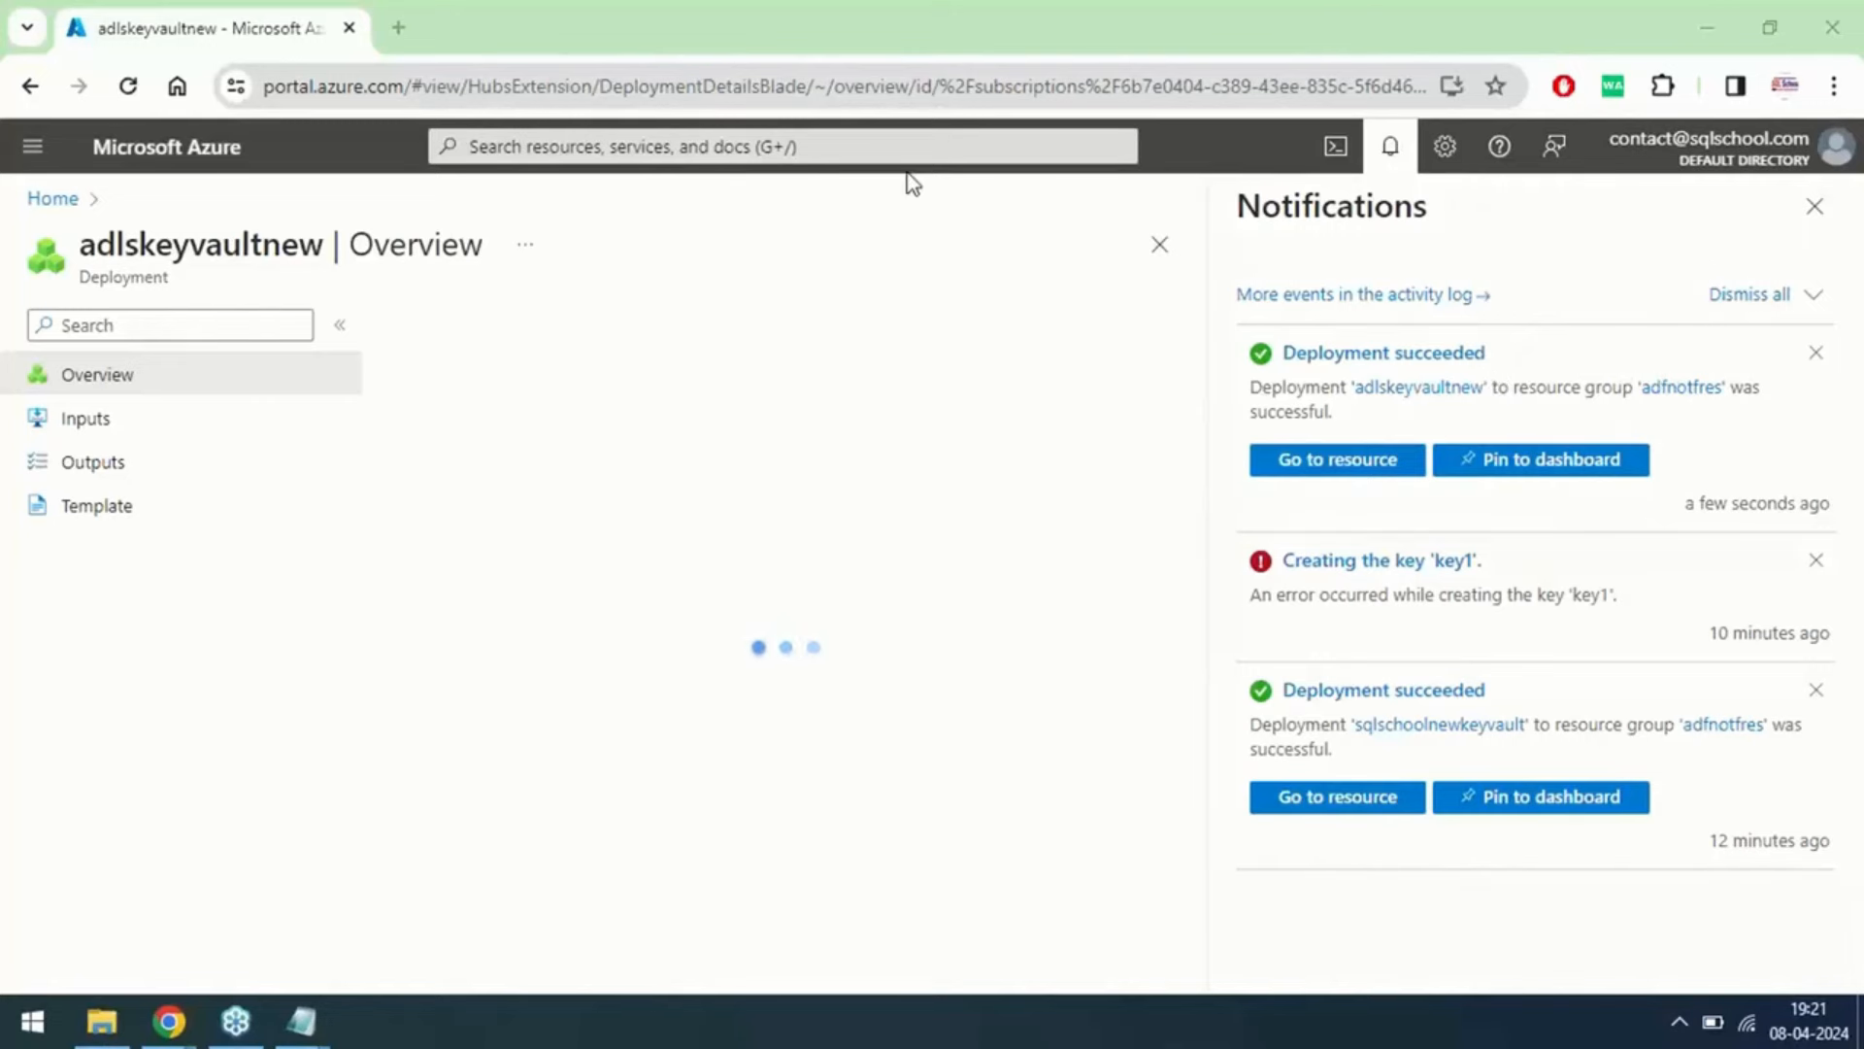
click(1321, 472)
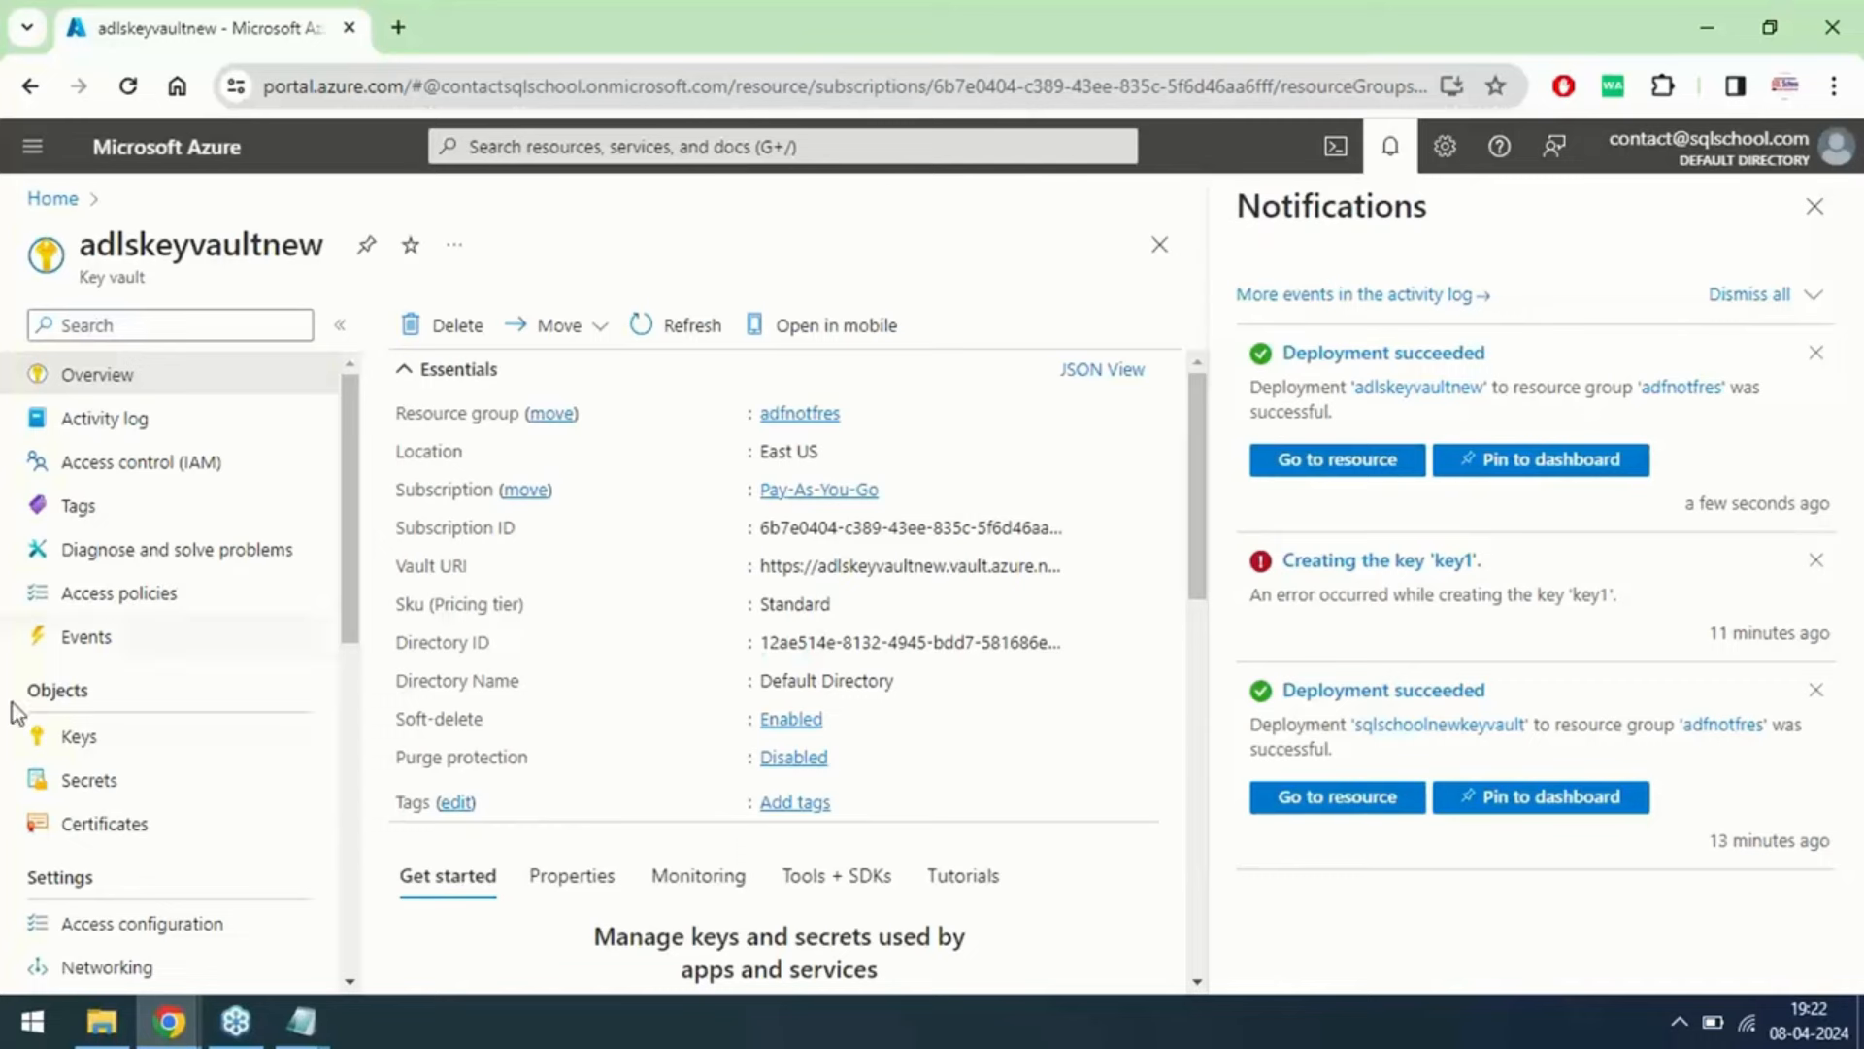
click(98, 738)
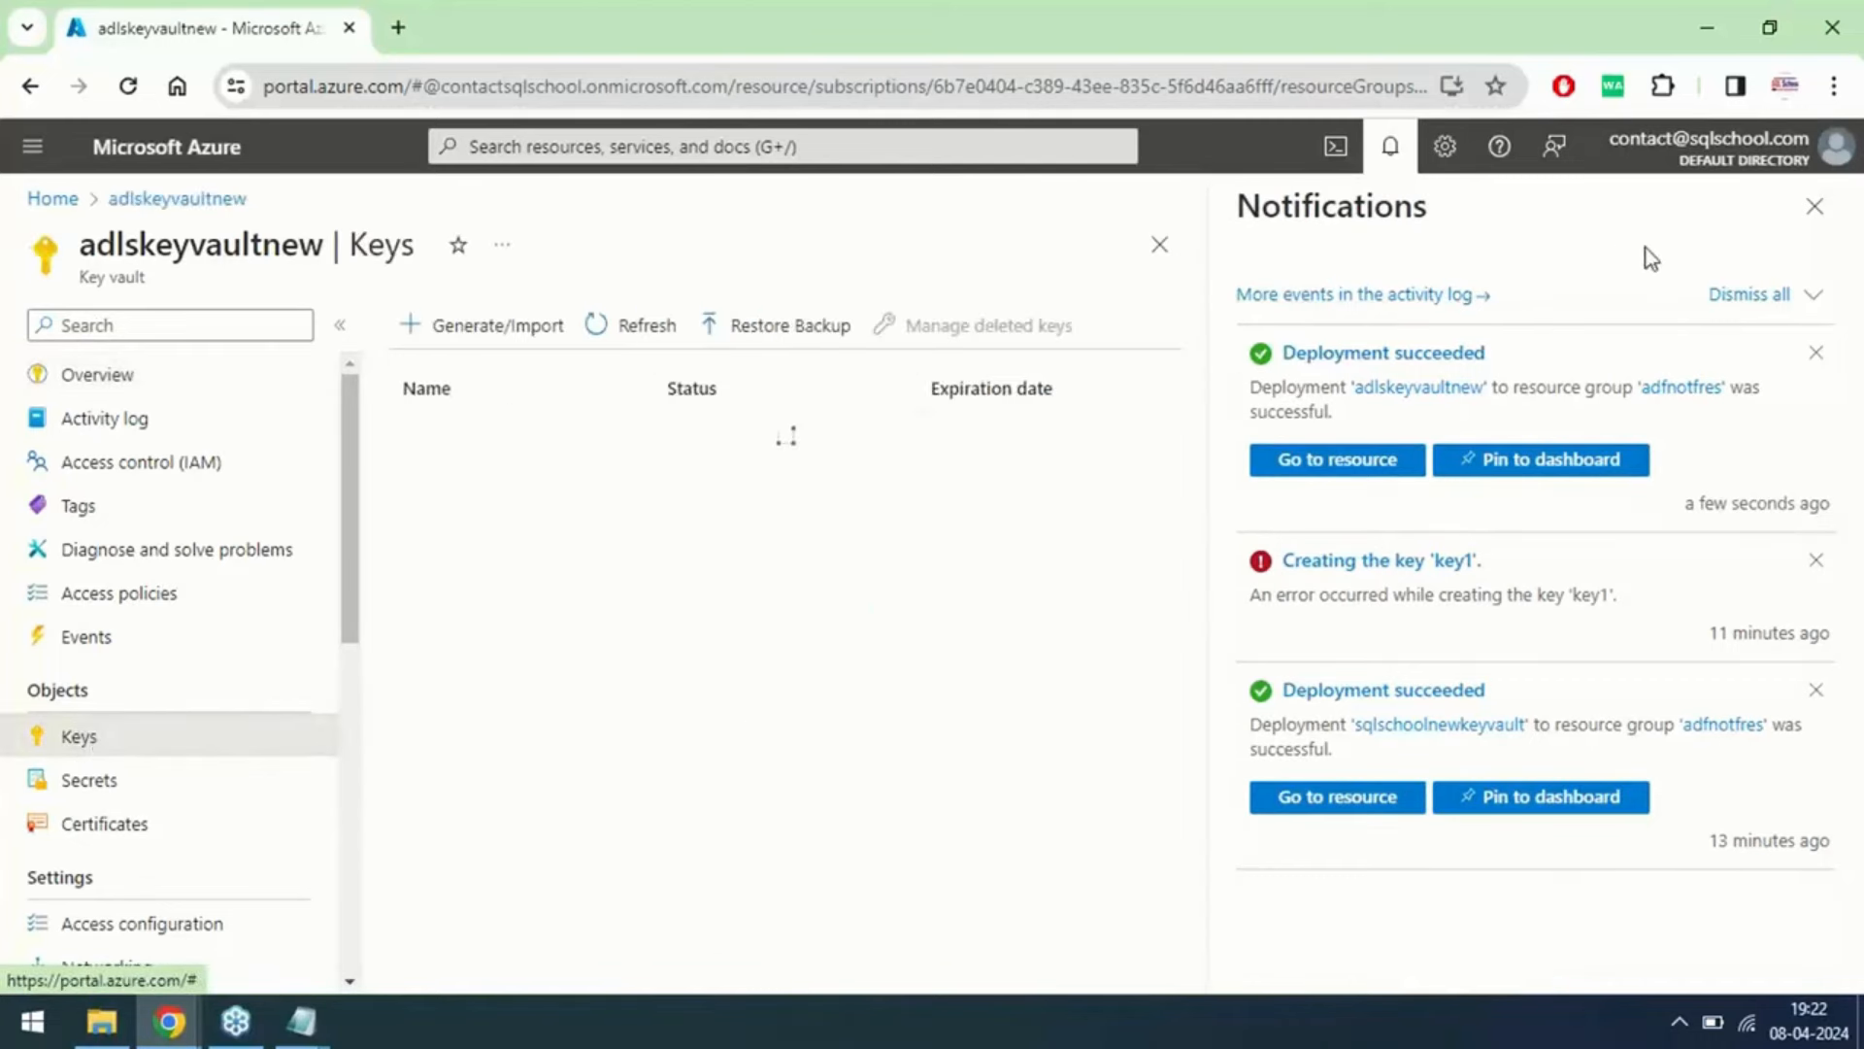
click(1801, 232)
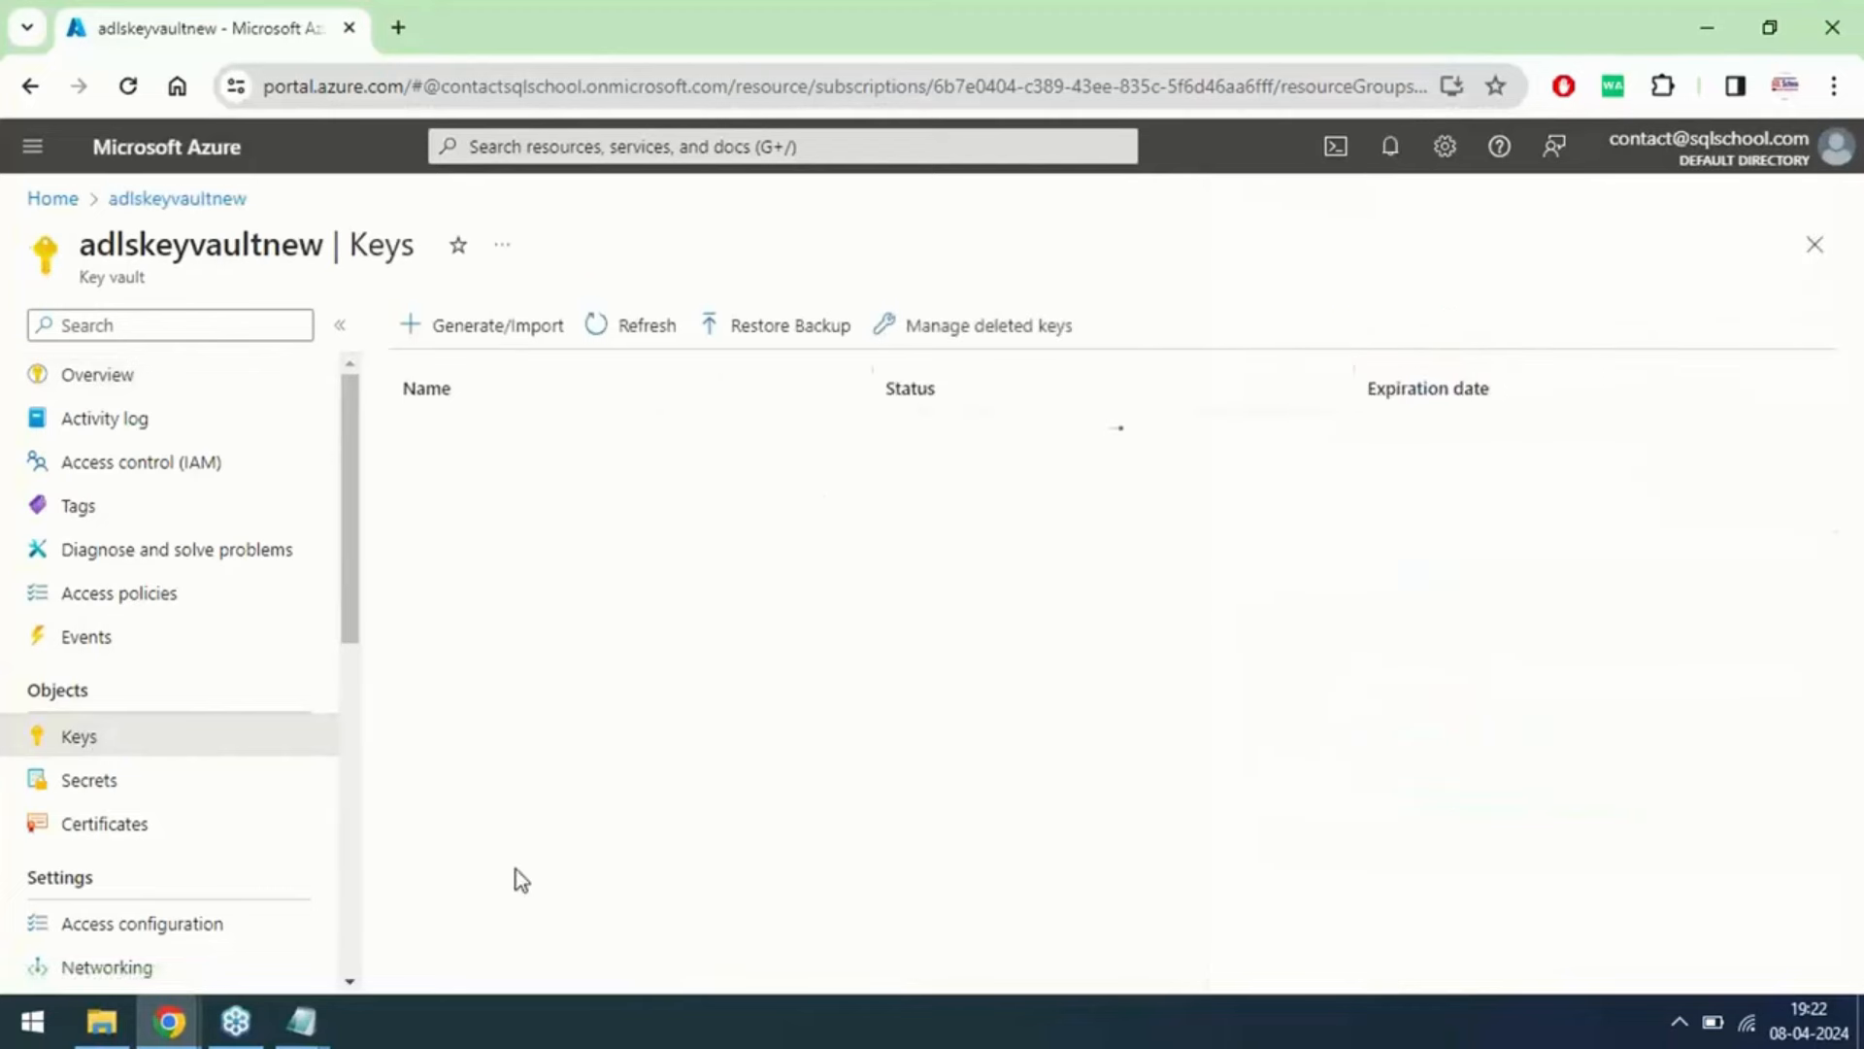
Step: Generate an enabled 2048-bit RSA key named key1 in the adlskeyvaultnew vault
click(500, 330)
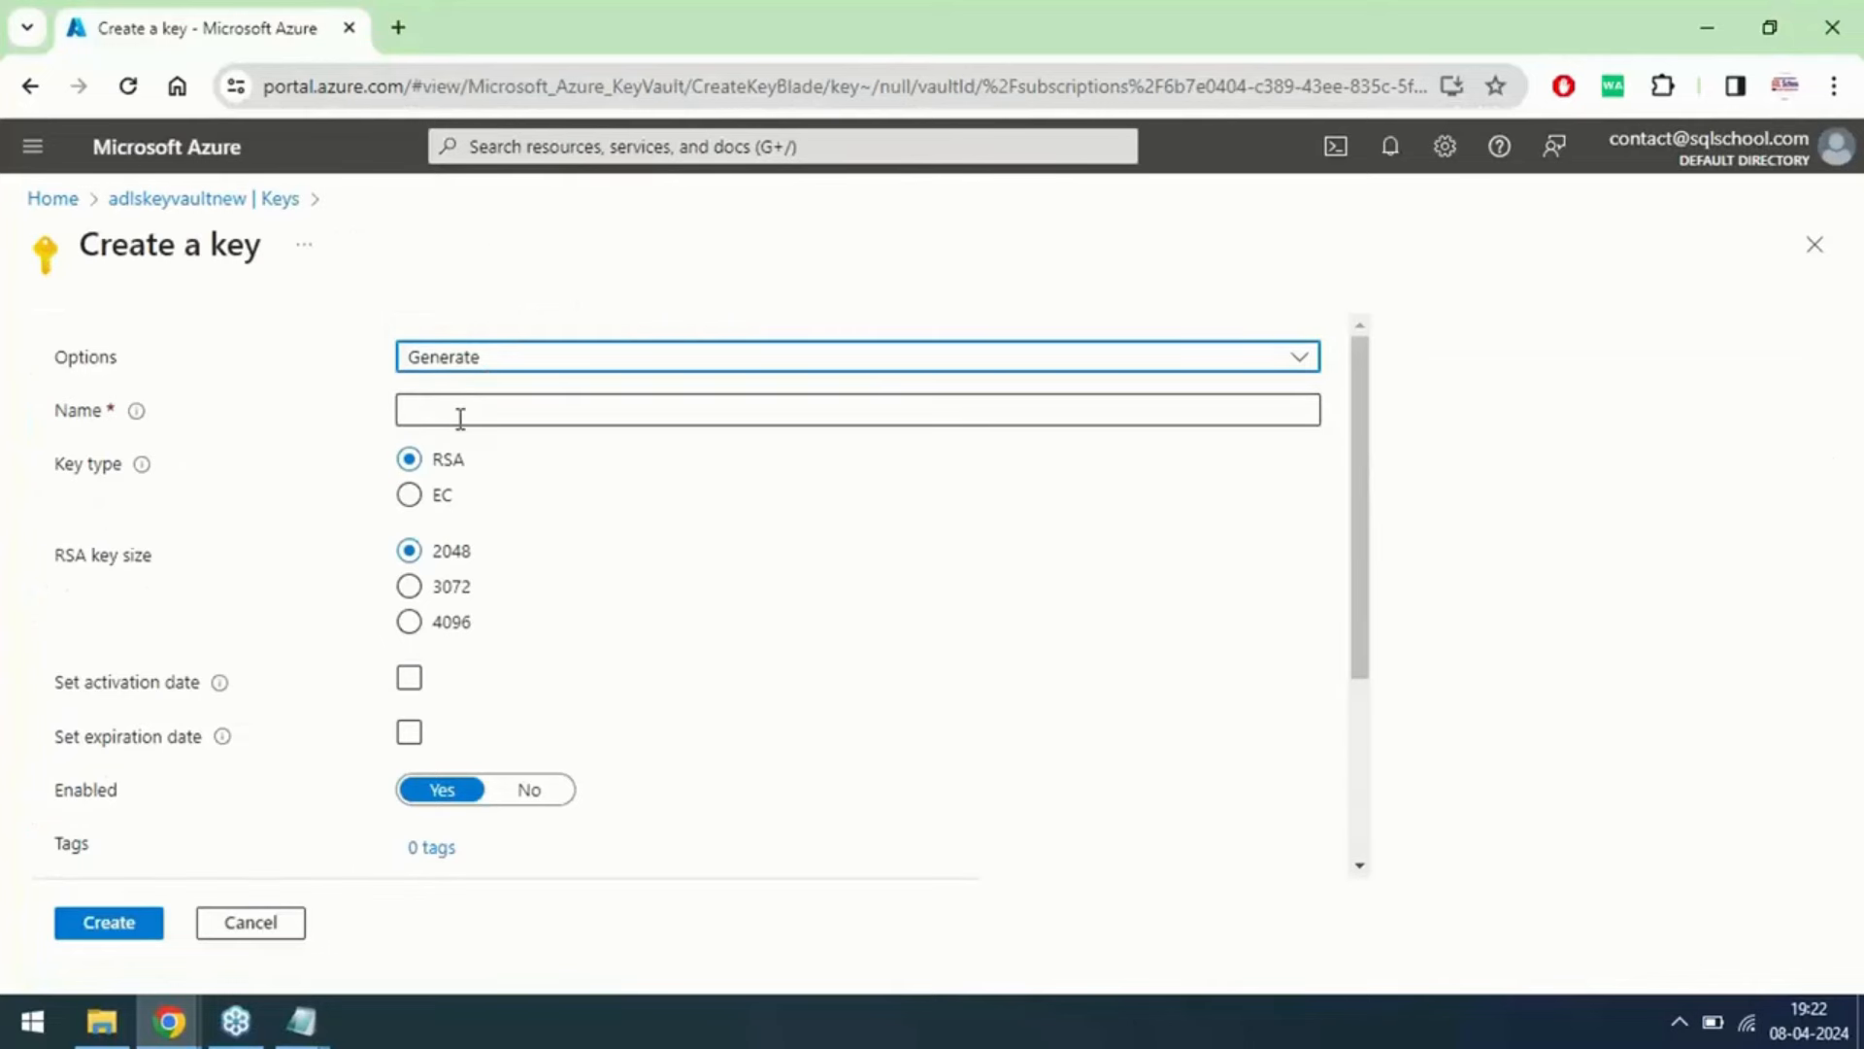
click(458, 417)
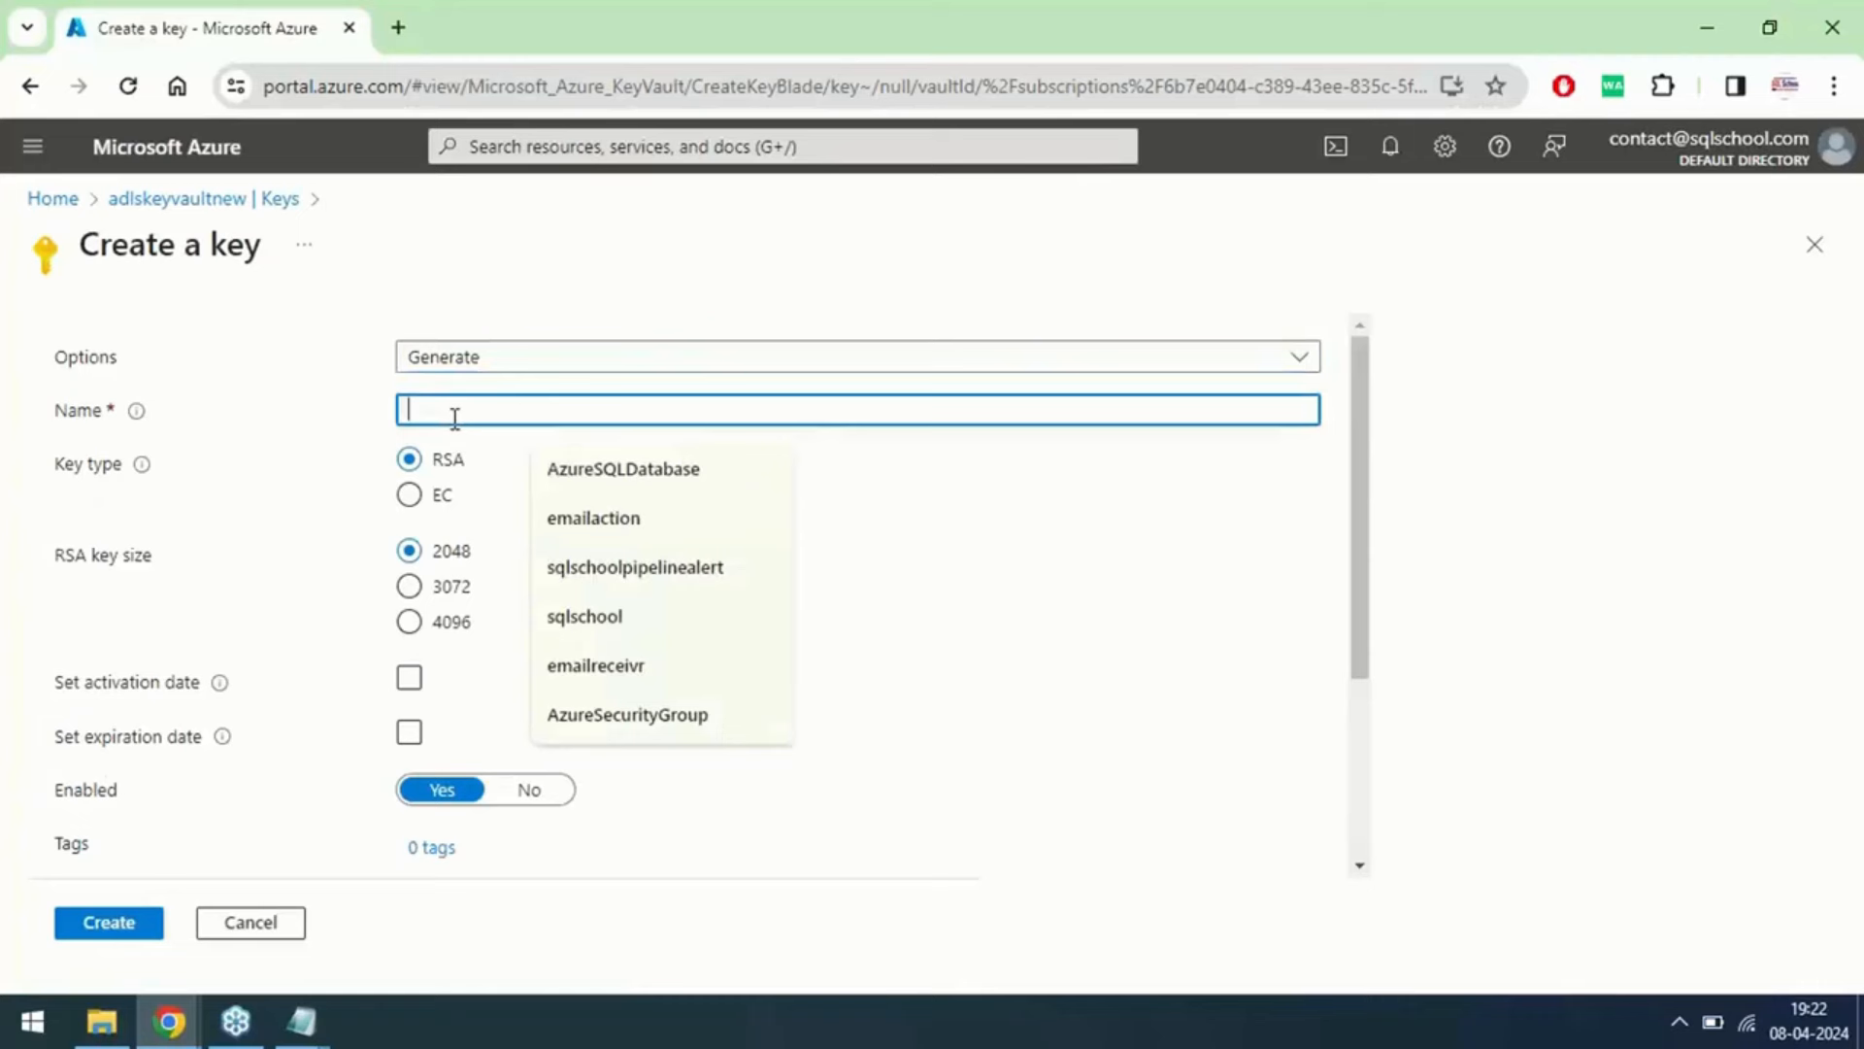
text(key)
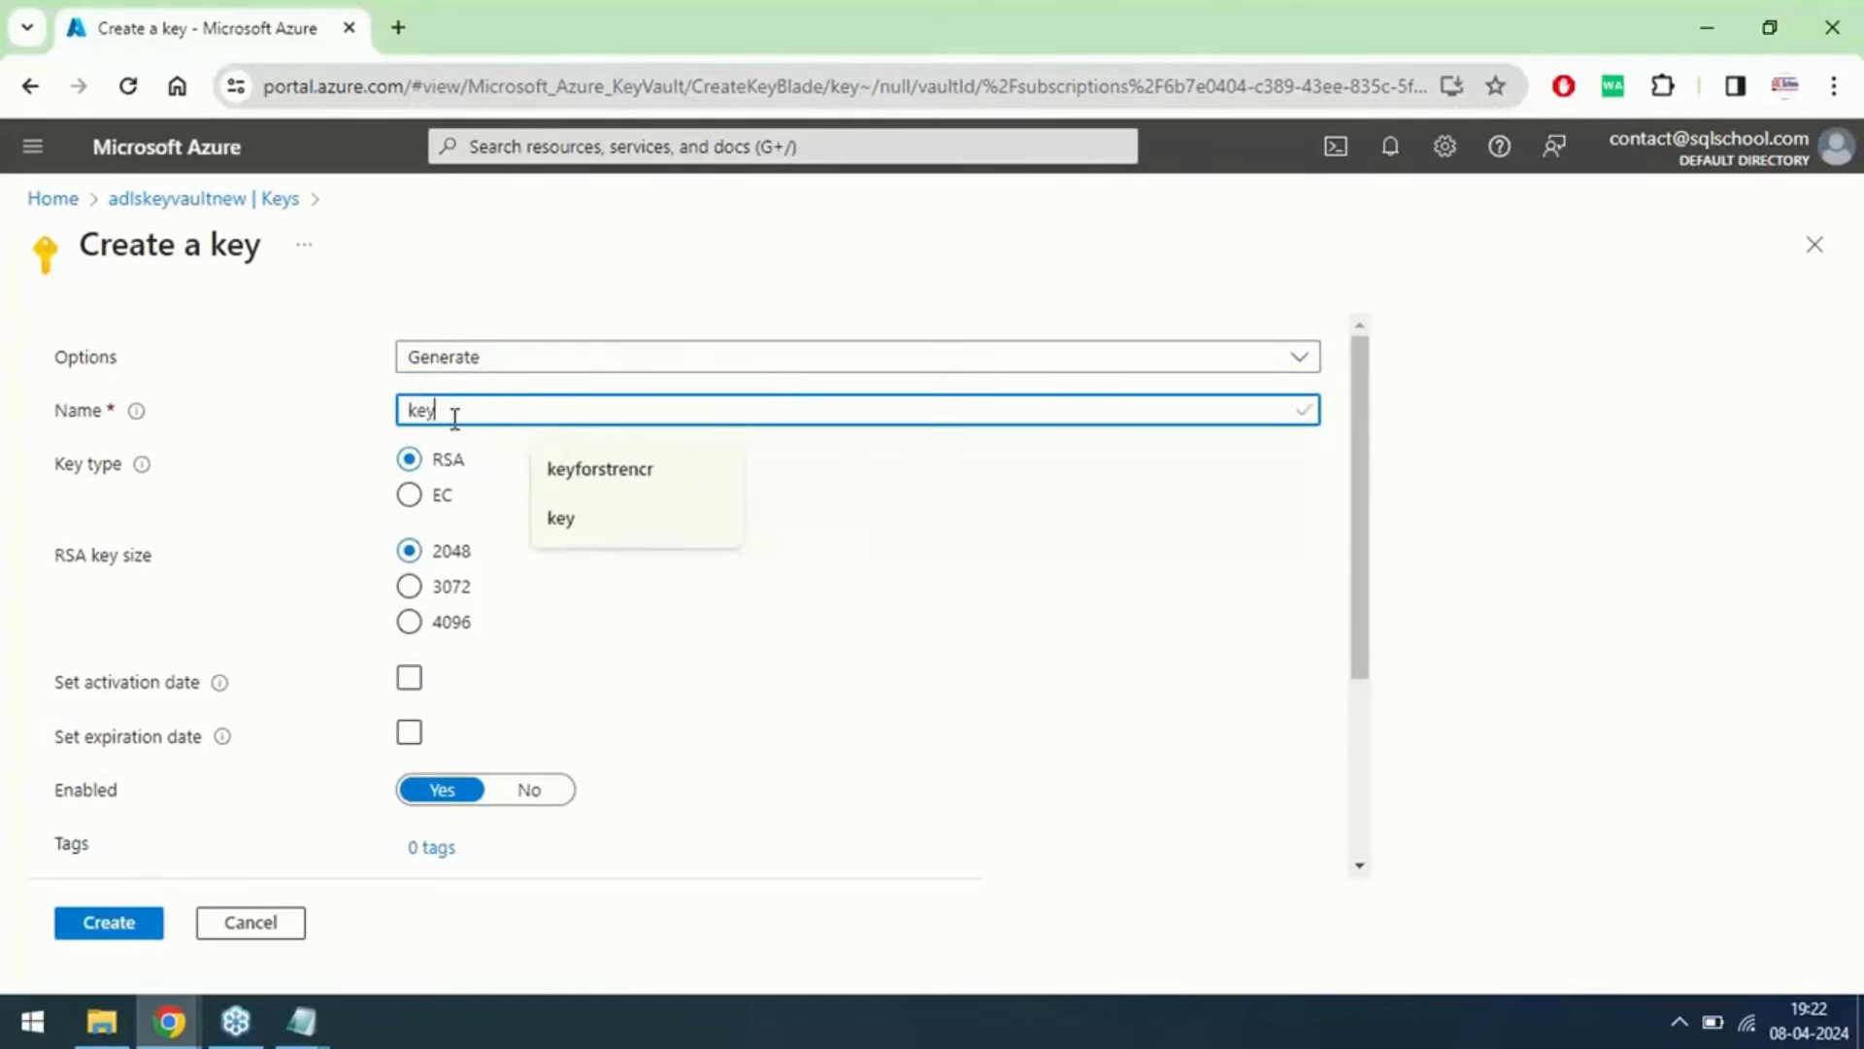
text(1)
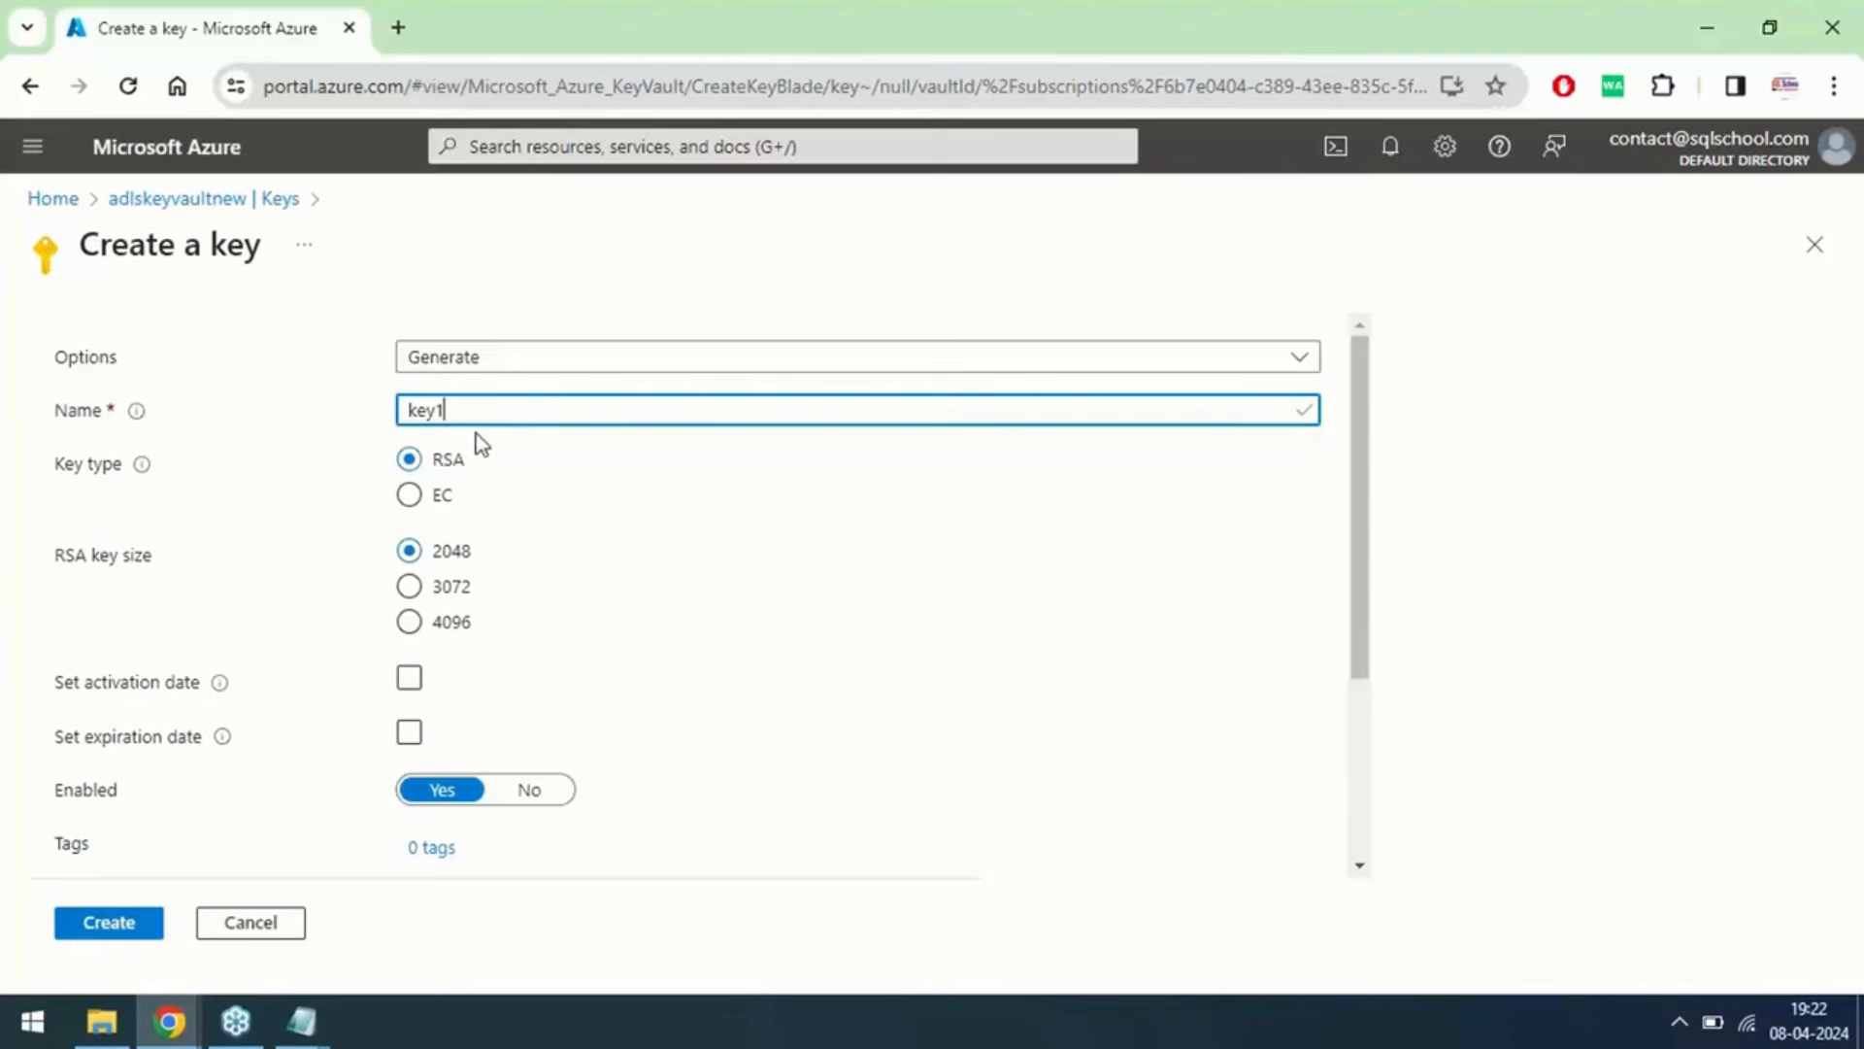
click(94, 932)
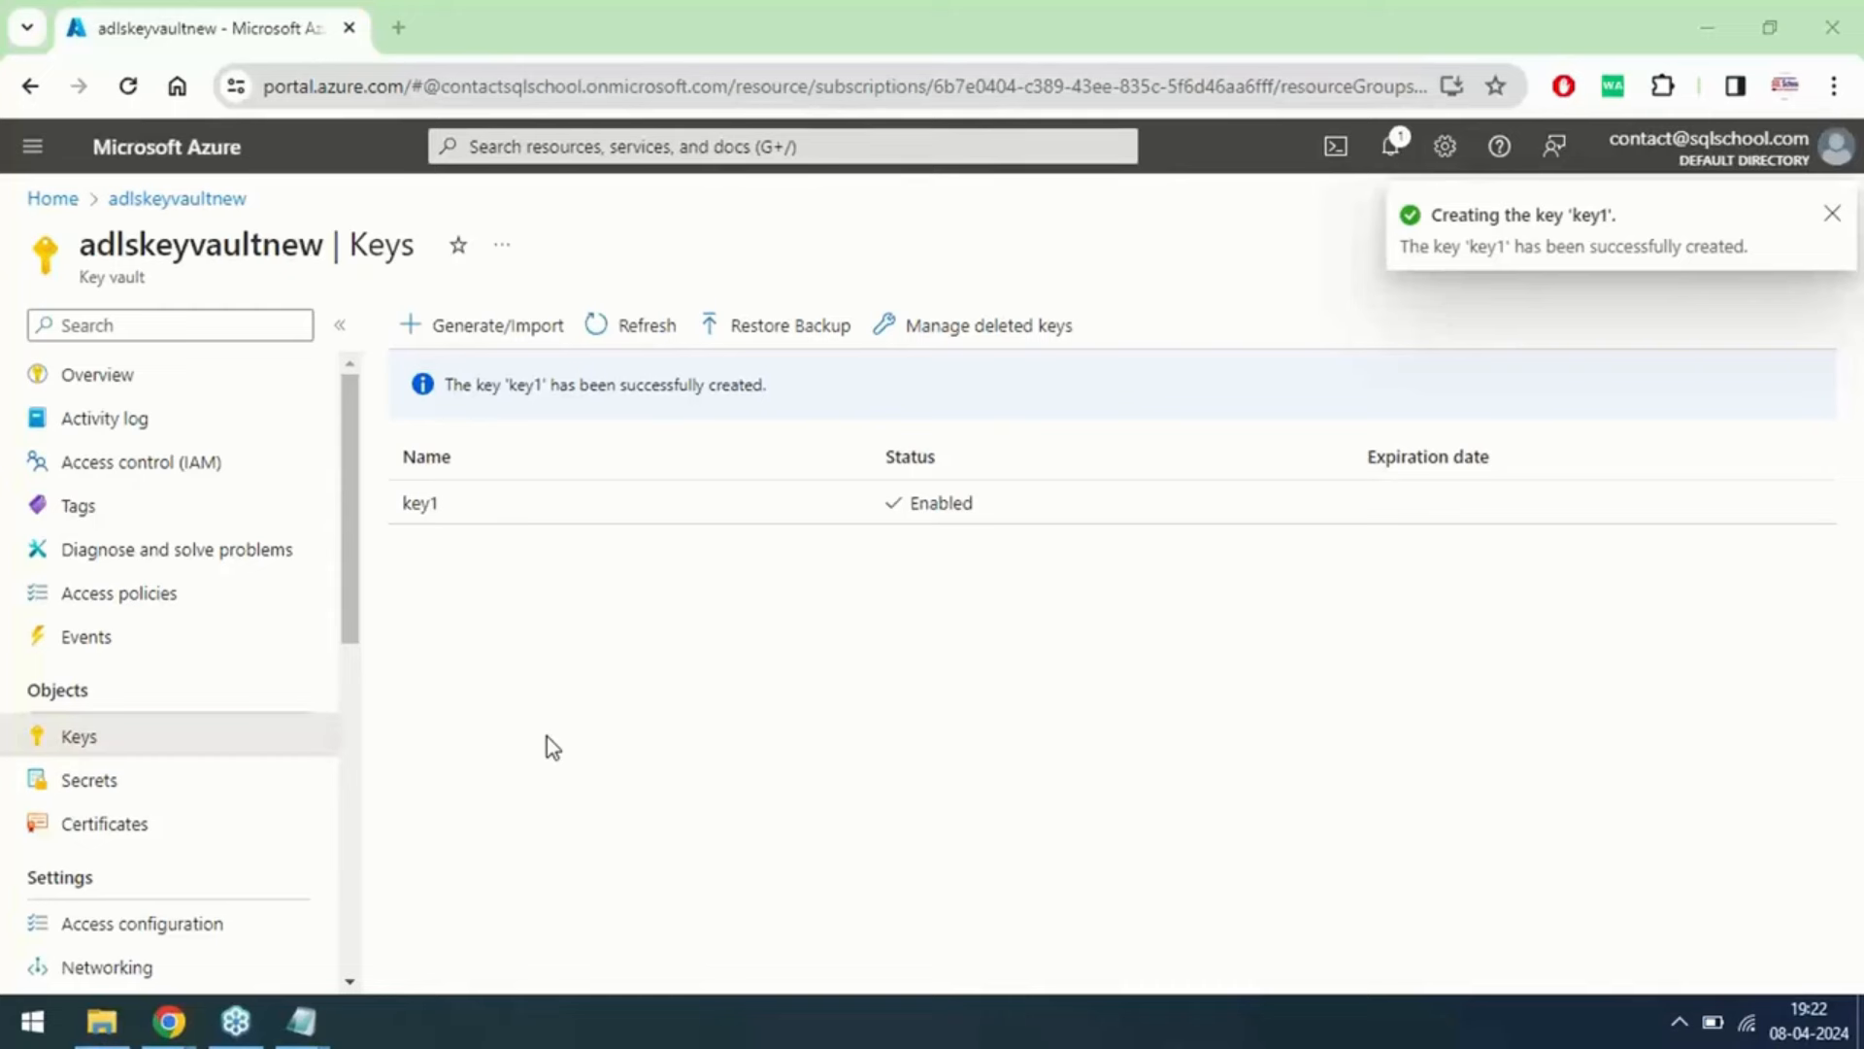
Step: Switch to the Notepad notes and examine the storage account optimization list under Step 6, focusing on item 7
key(alt+Tab)
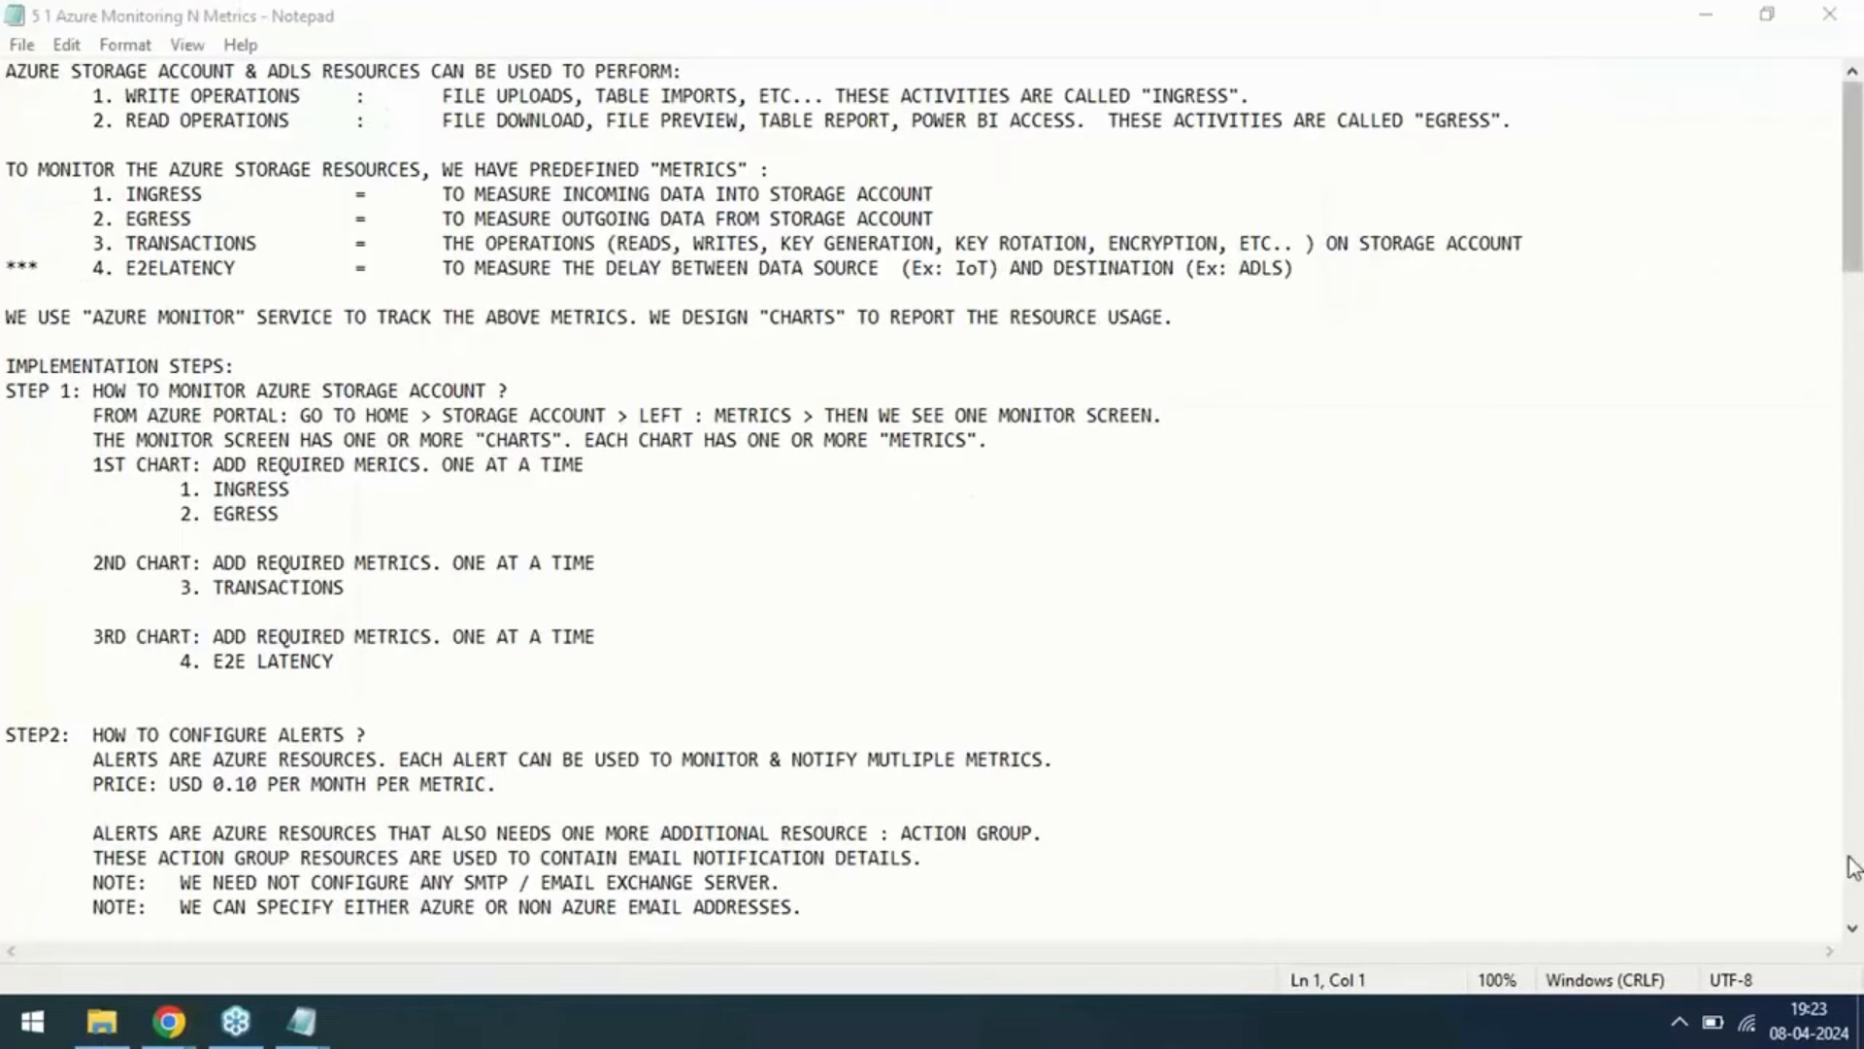
click(1854, 565)
drag(1852, 437, 1848, 560)
drag(129, 540, 162, 537)
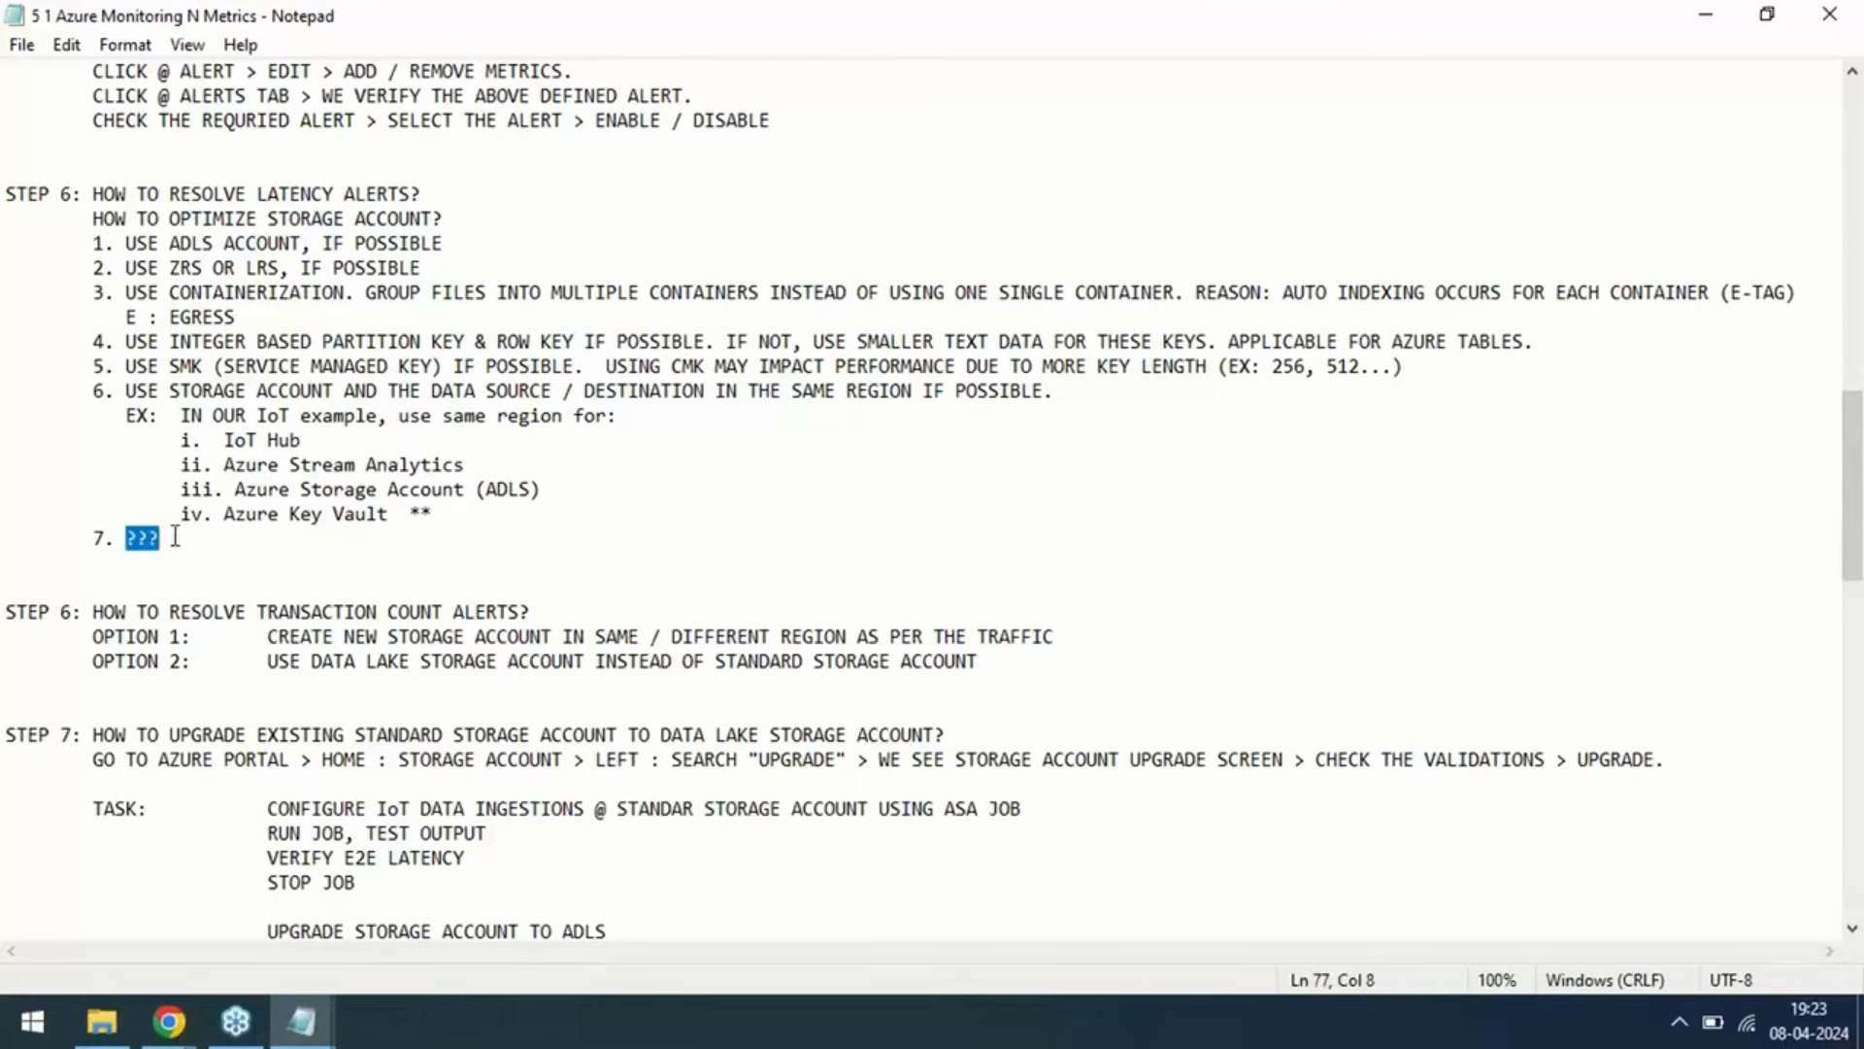
drag(176, 540, 129, 537)
click(234, 493)
drag(121, 541, 166, 538)
click(136, 539)
drag(119, 540, 152, 544)
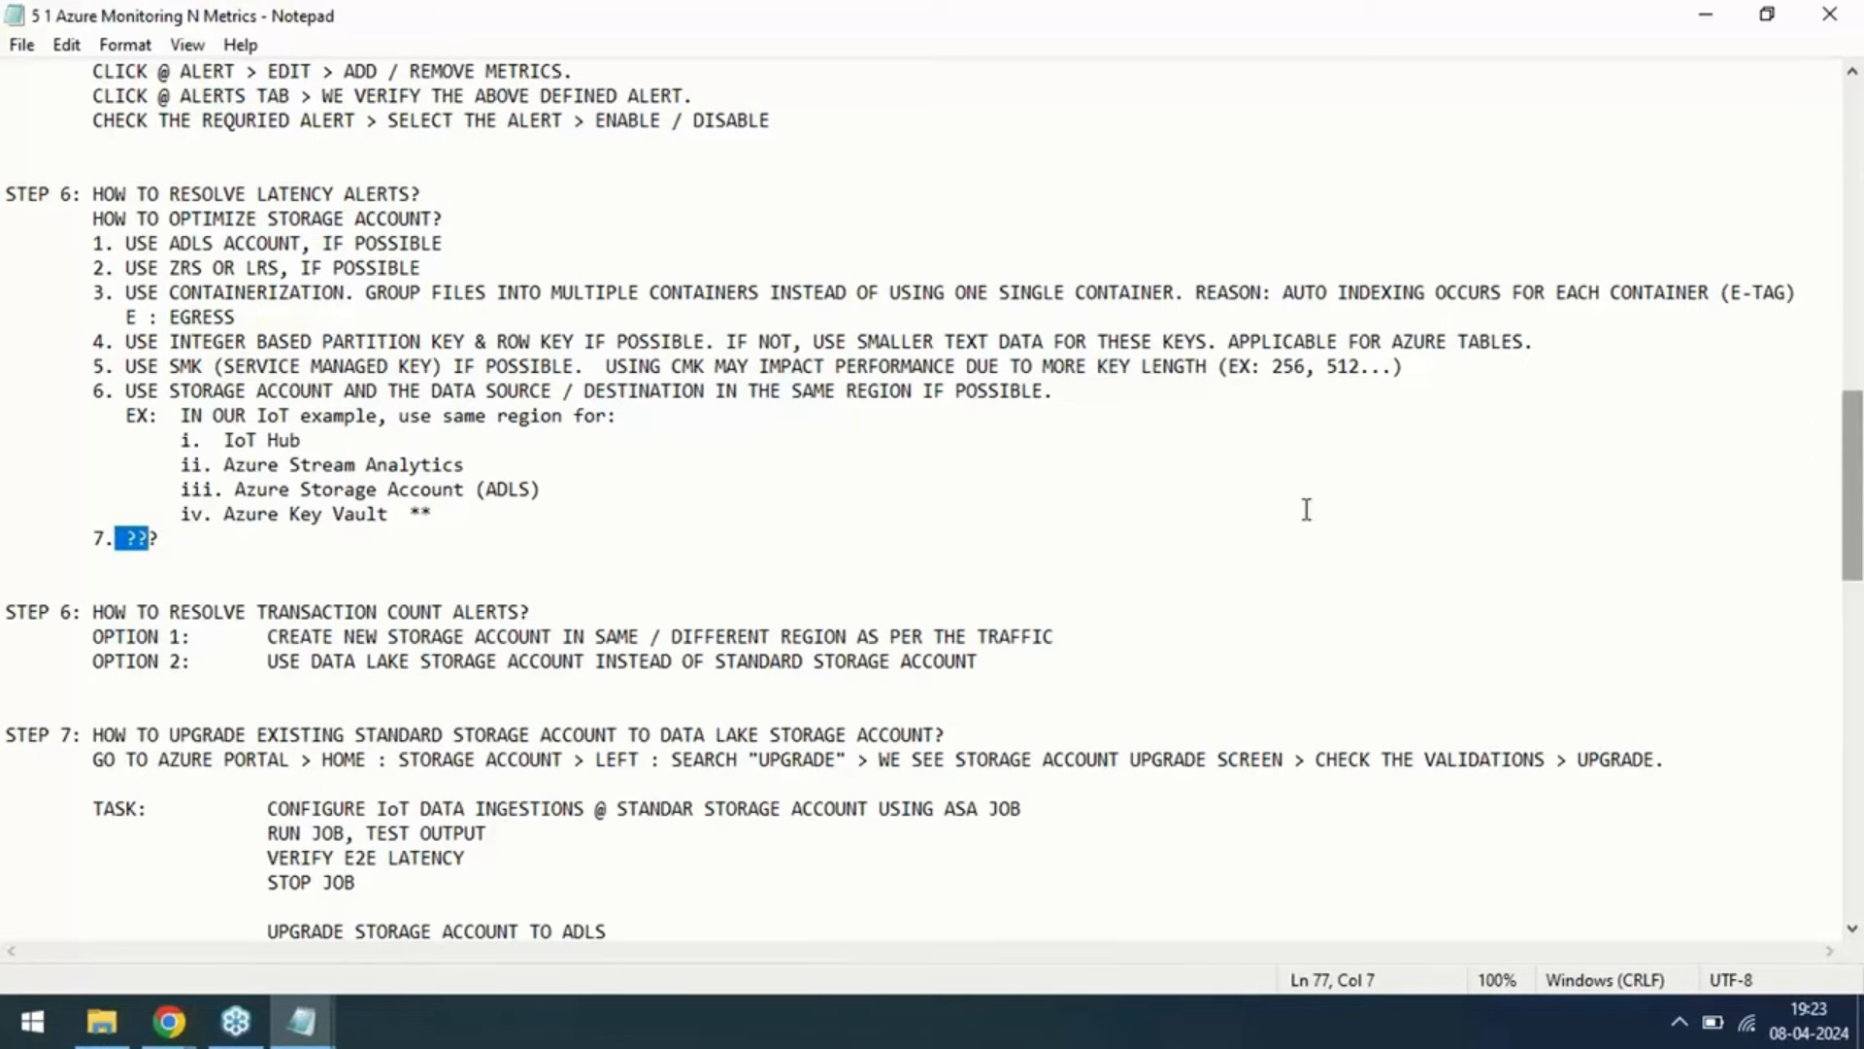
Step: Return to the Azure portal in Chrome and read the notification about creating key1
click(165, 1035)
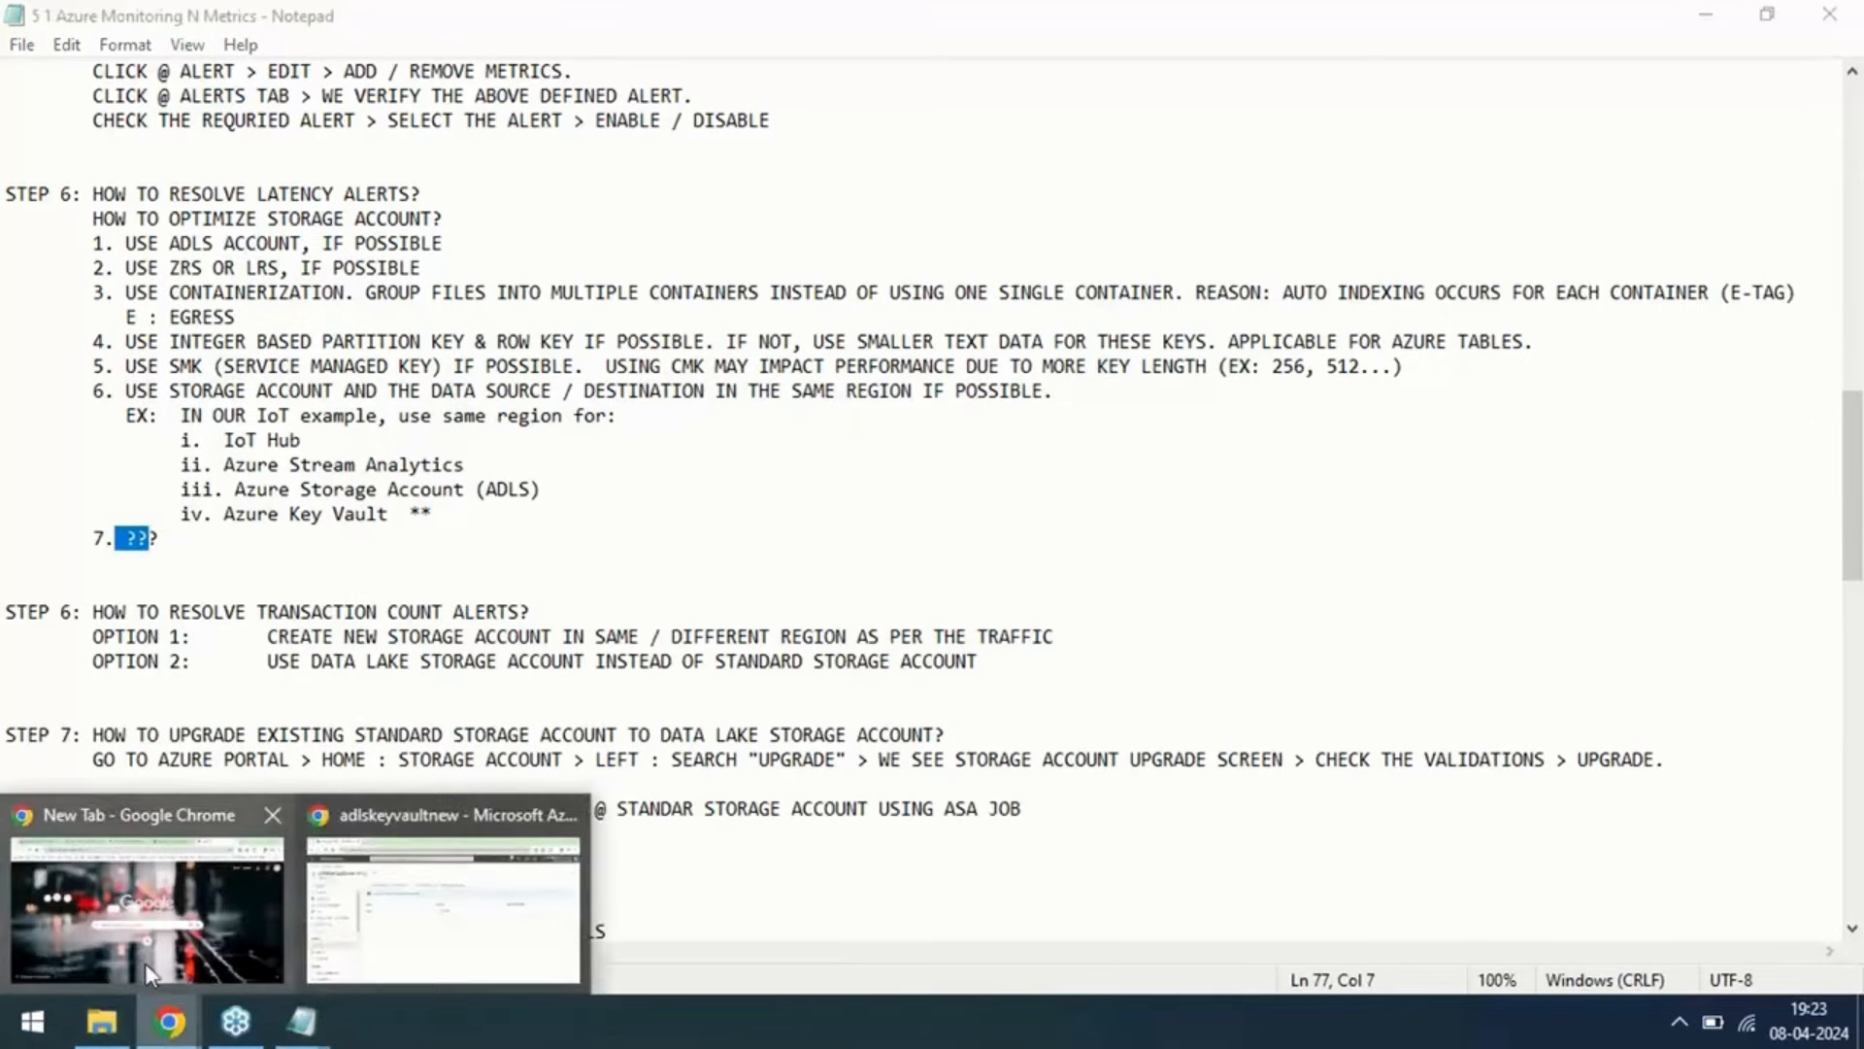
click(330, 919)
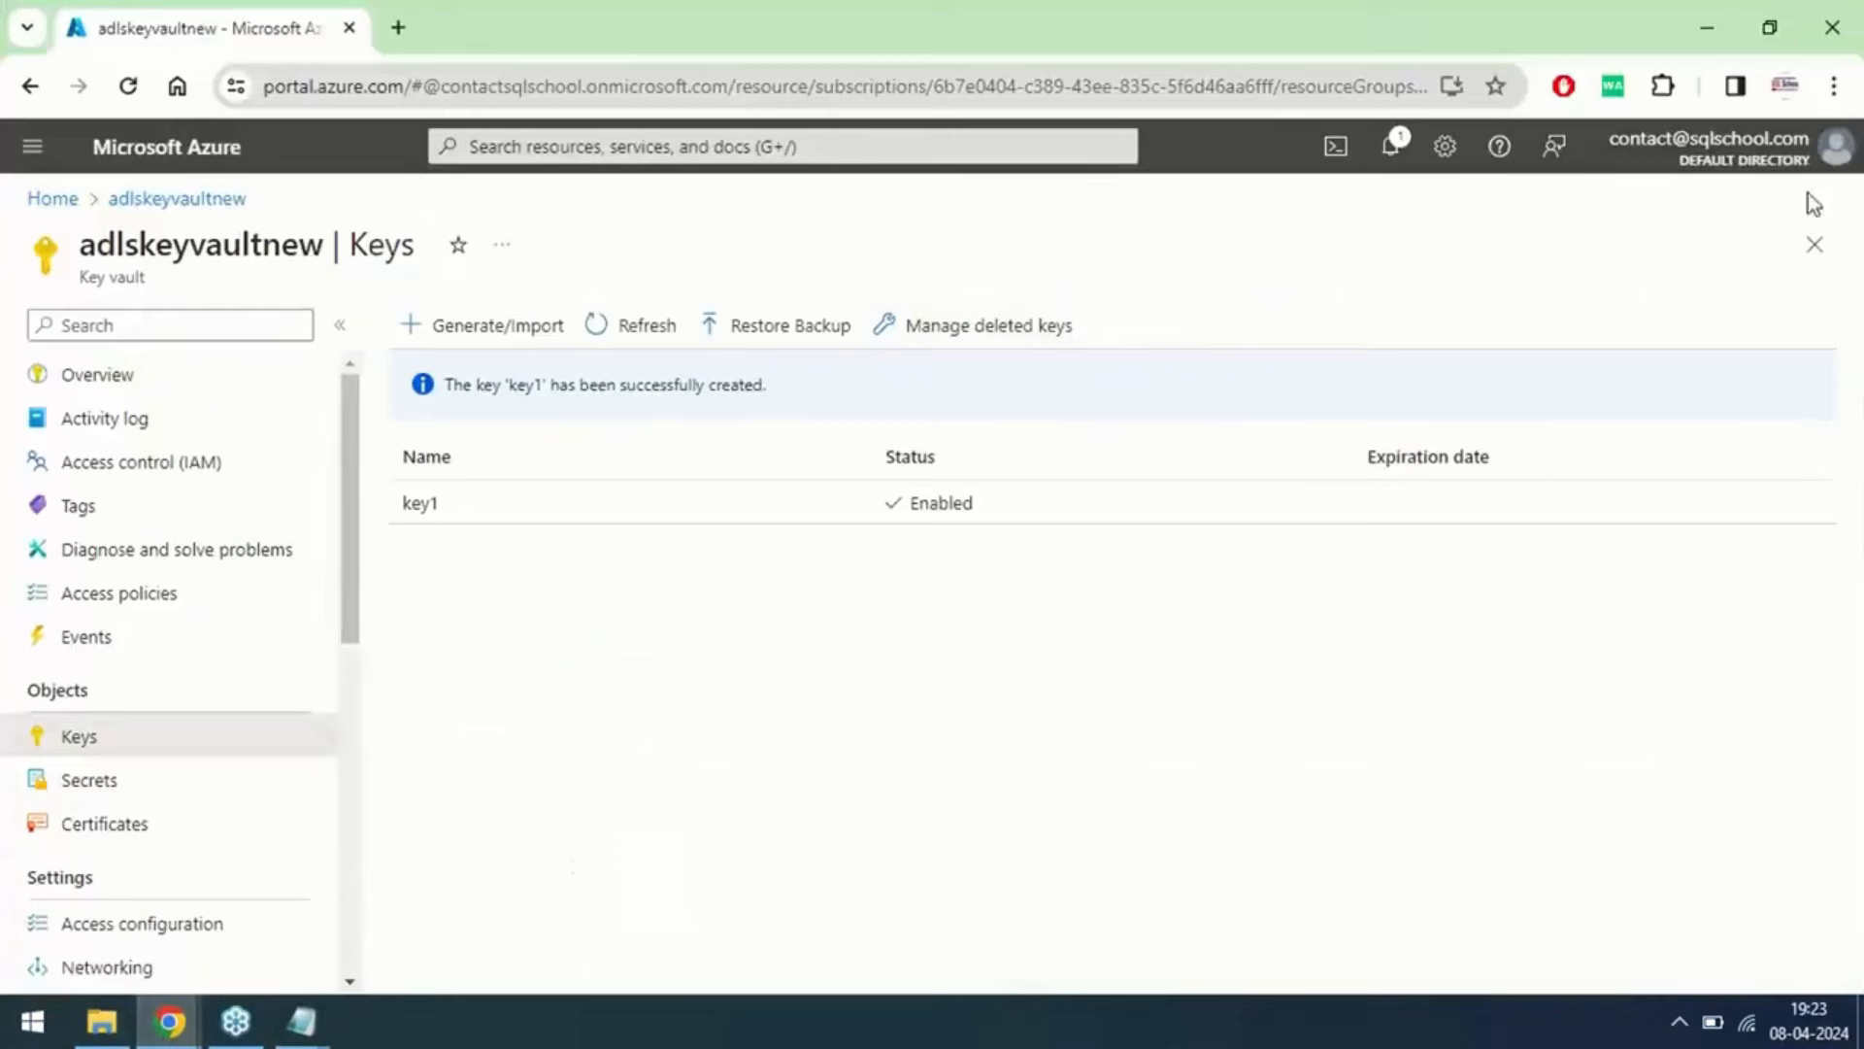
click(1392, 148)
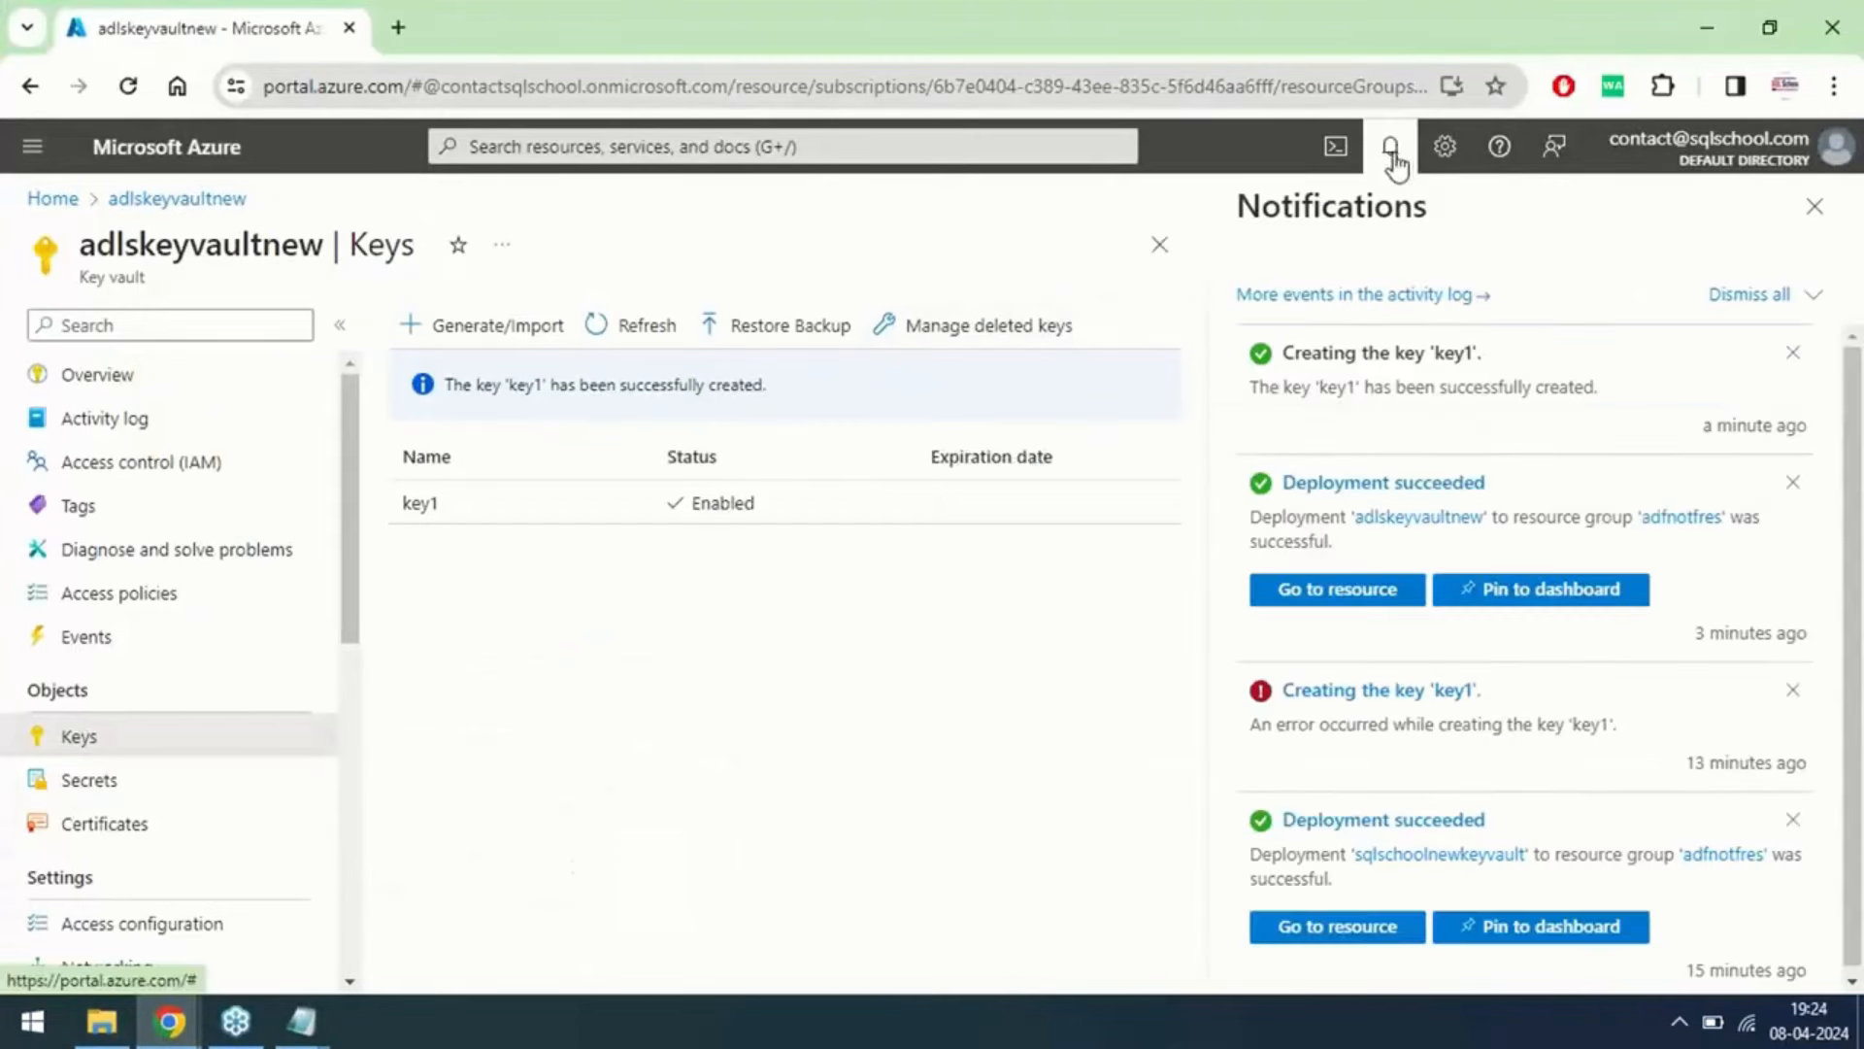
triple_click(1394, 353)
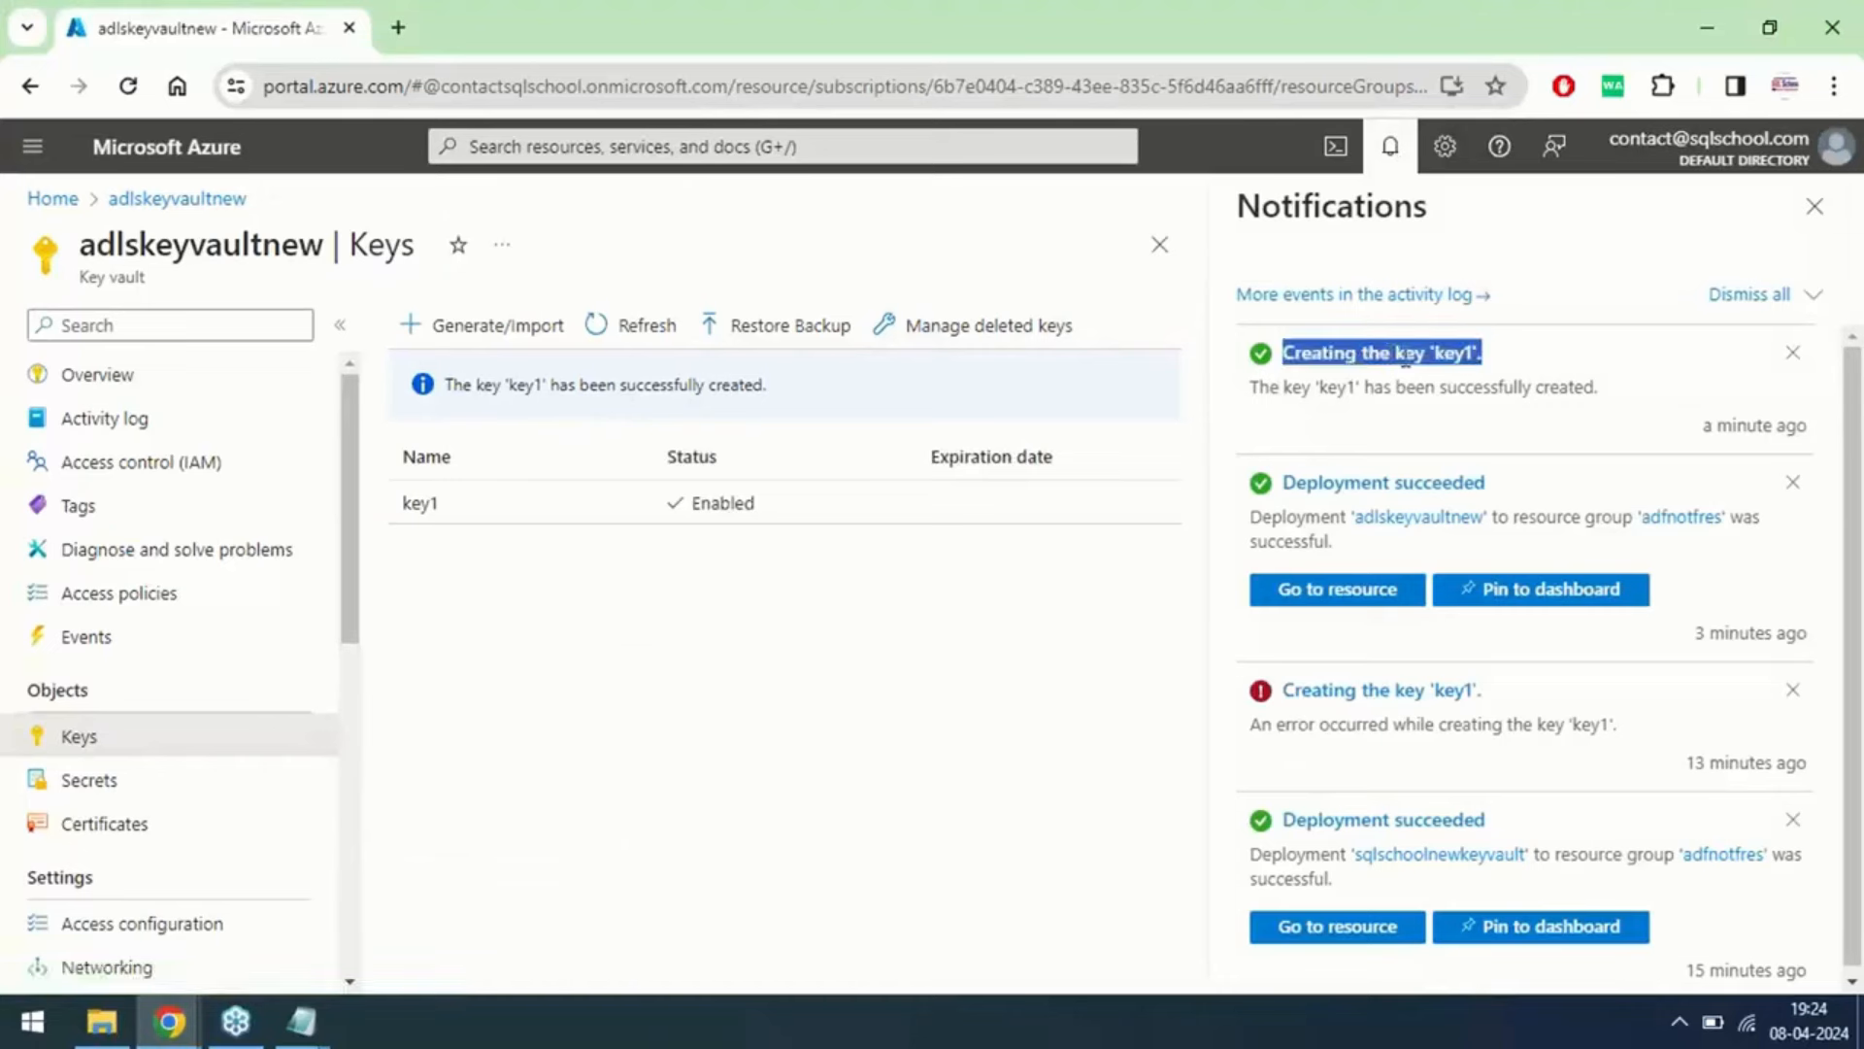
triple_click(1330, 384)
triple_click(1336, 352)
triple_click(1319, 393)
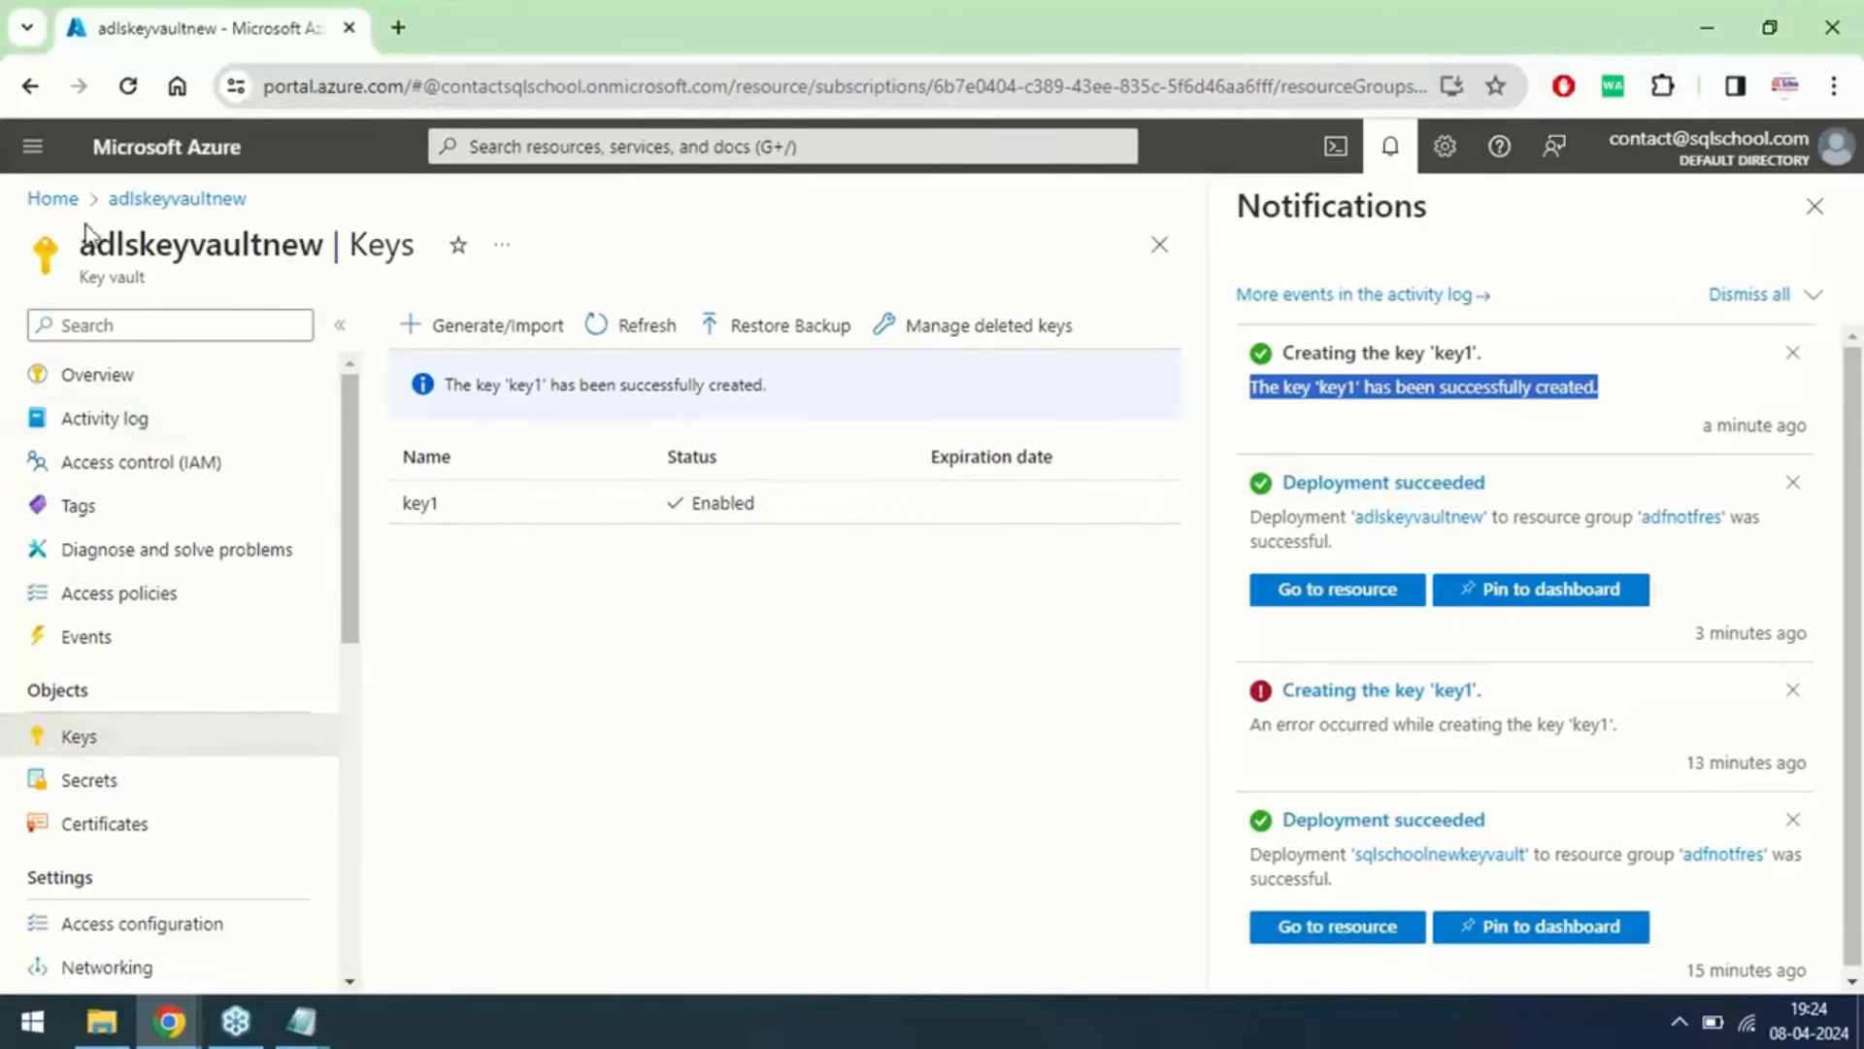
Step: Return to the portal home, open the storageaccountone22 storage account and go to its containers
click(50, 199)
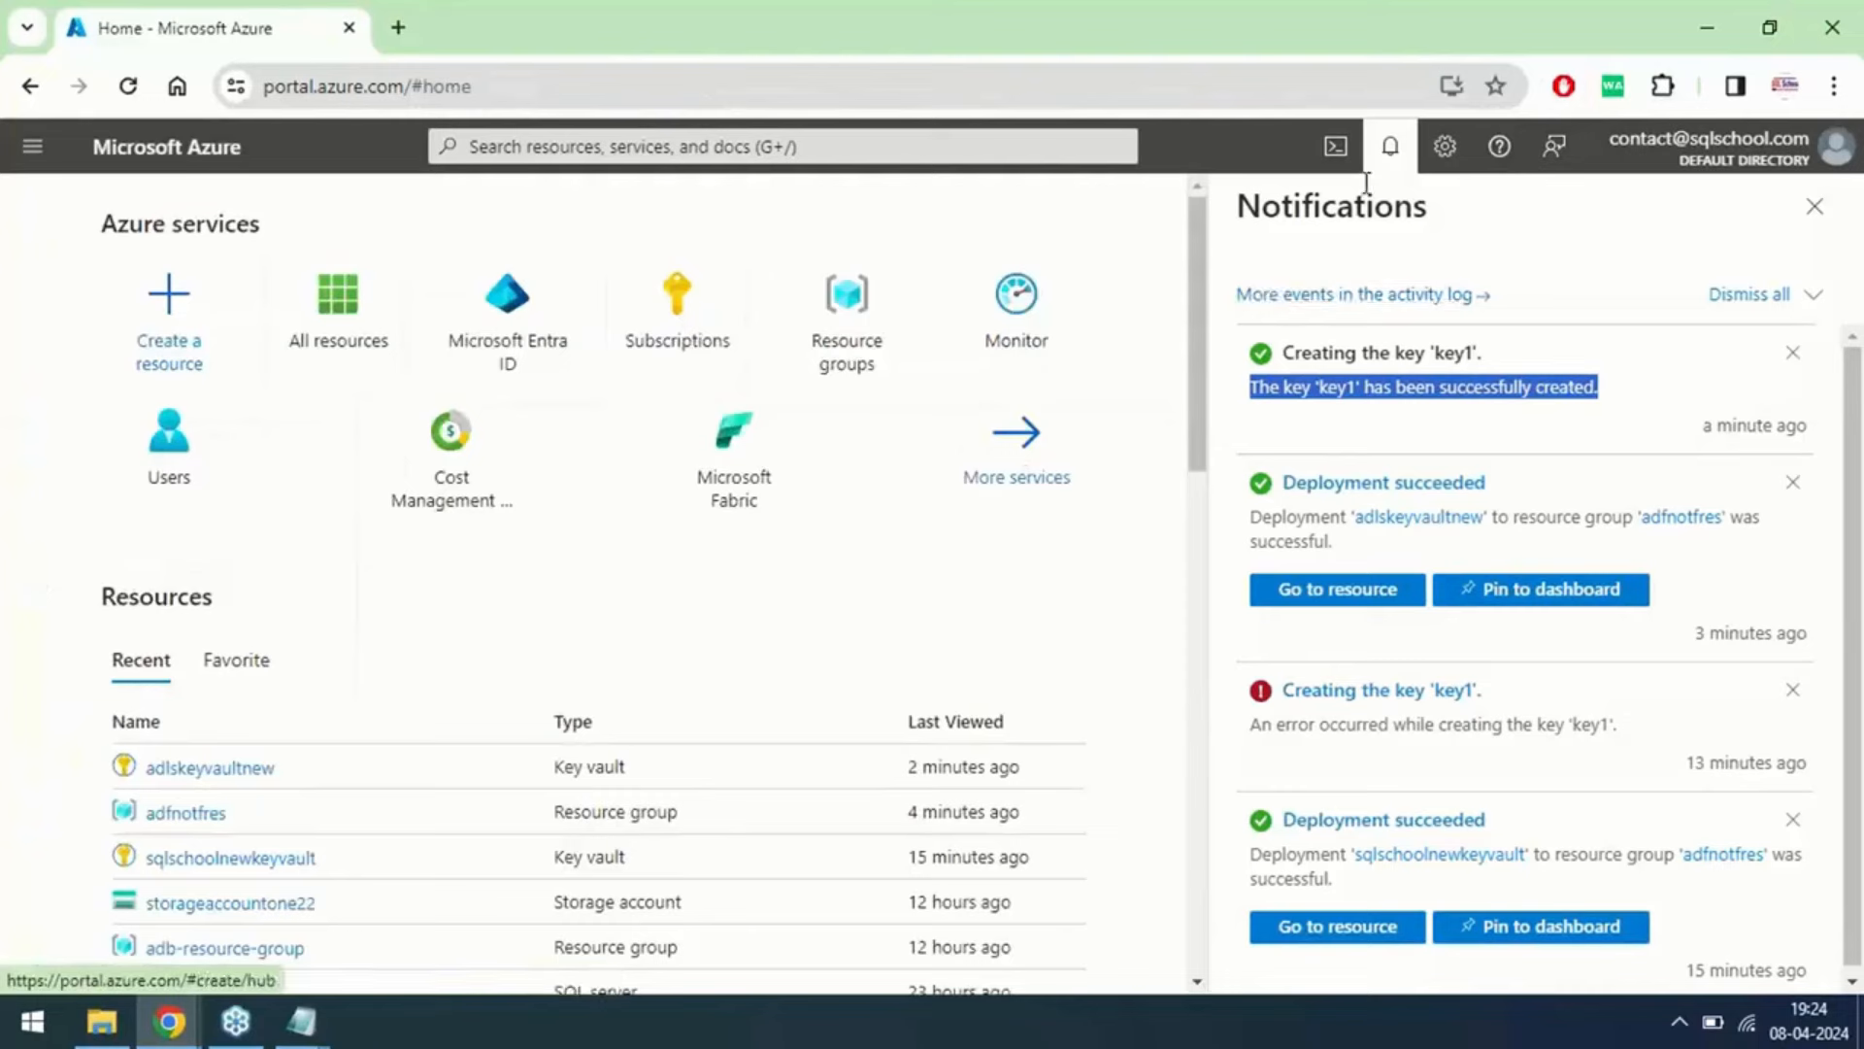
click(1390, 153)
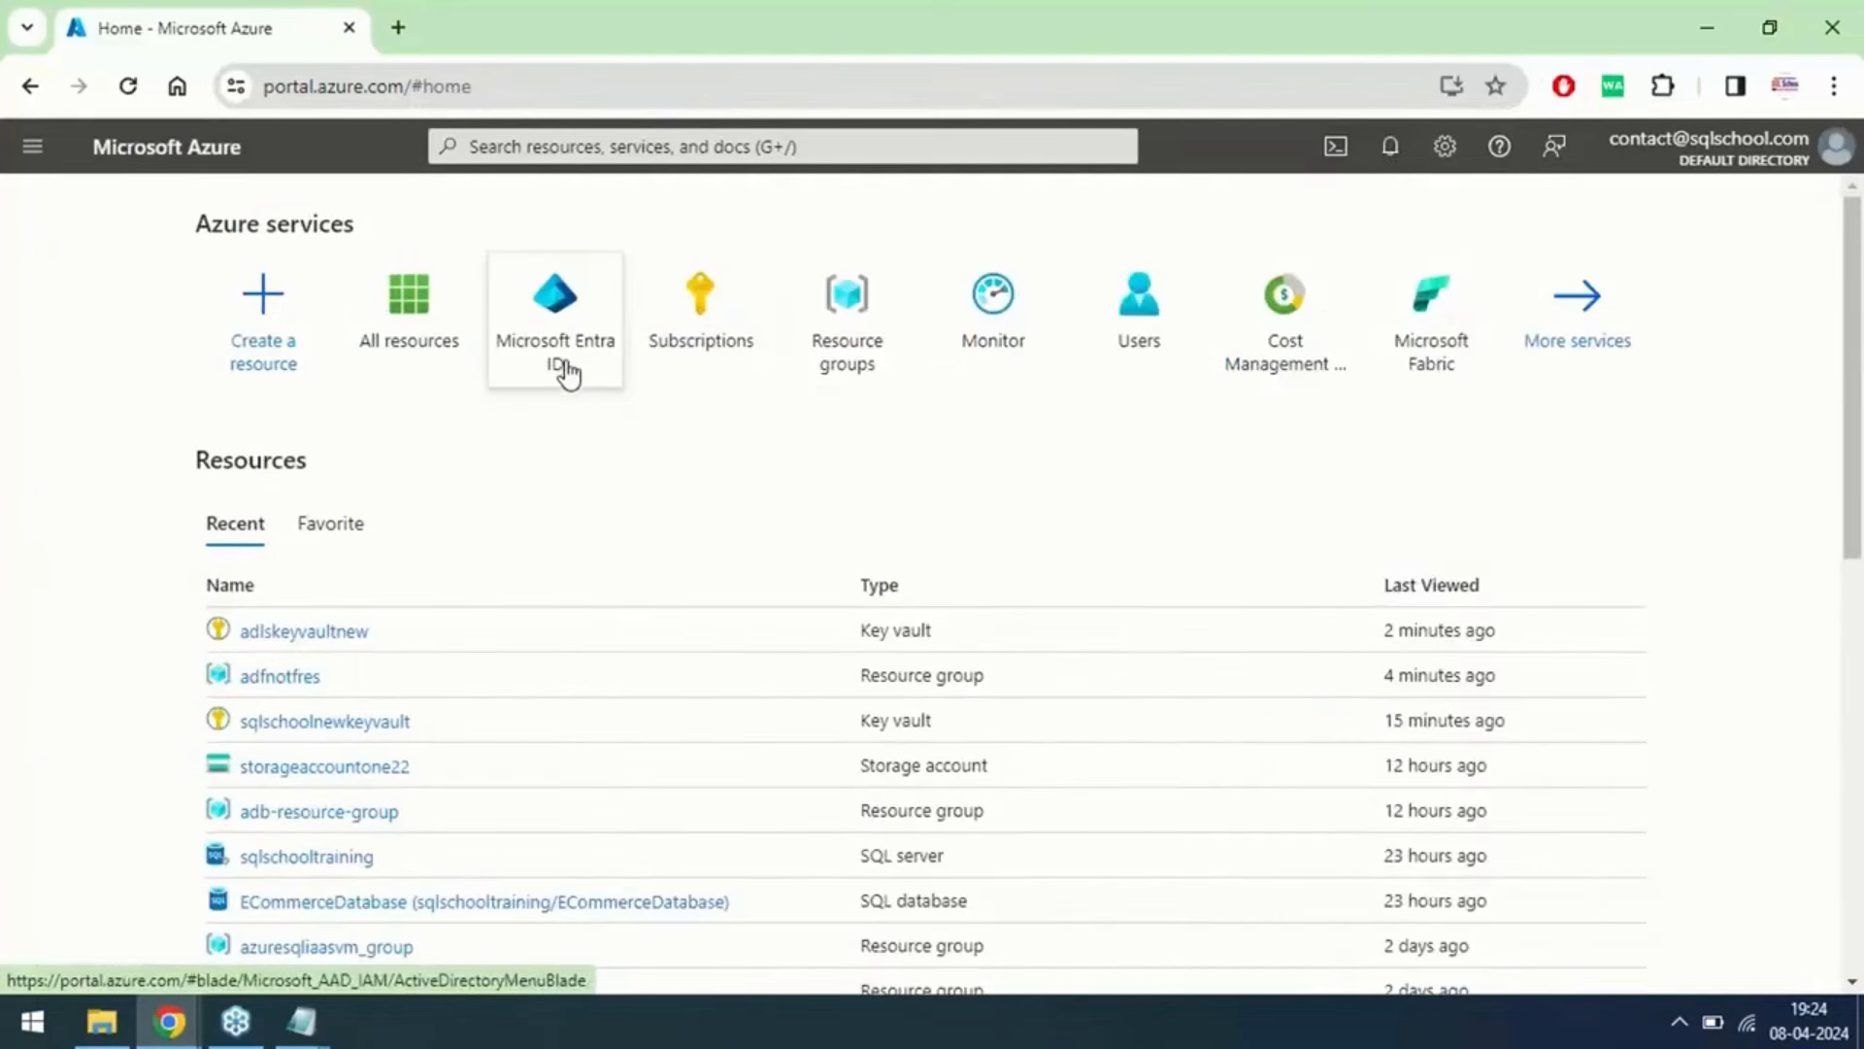
mouse_move(566, 370)
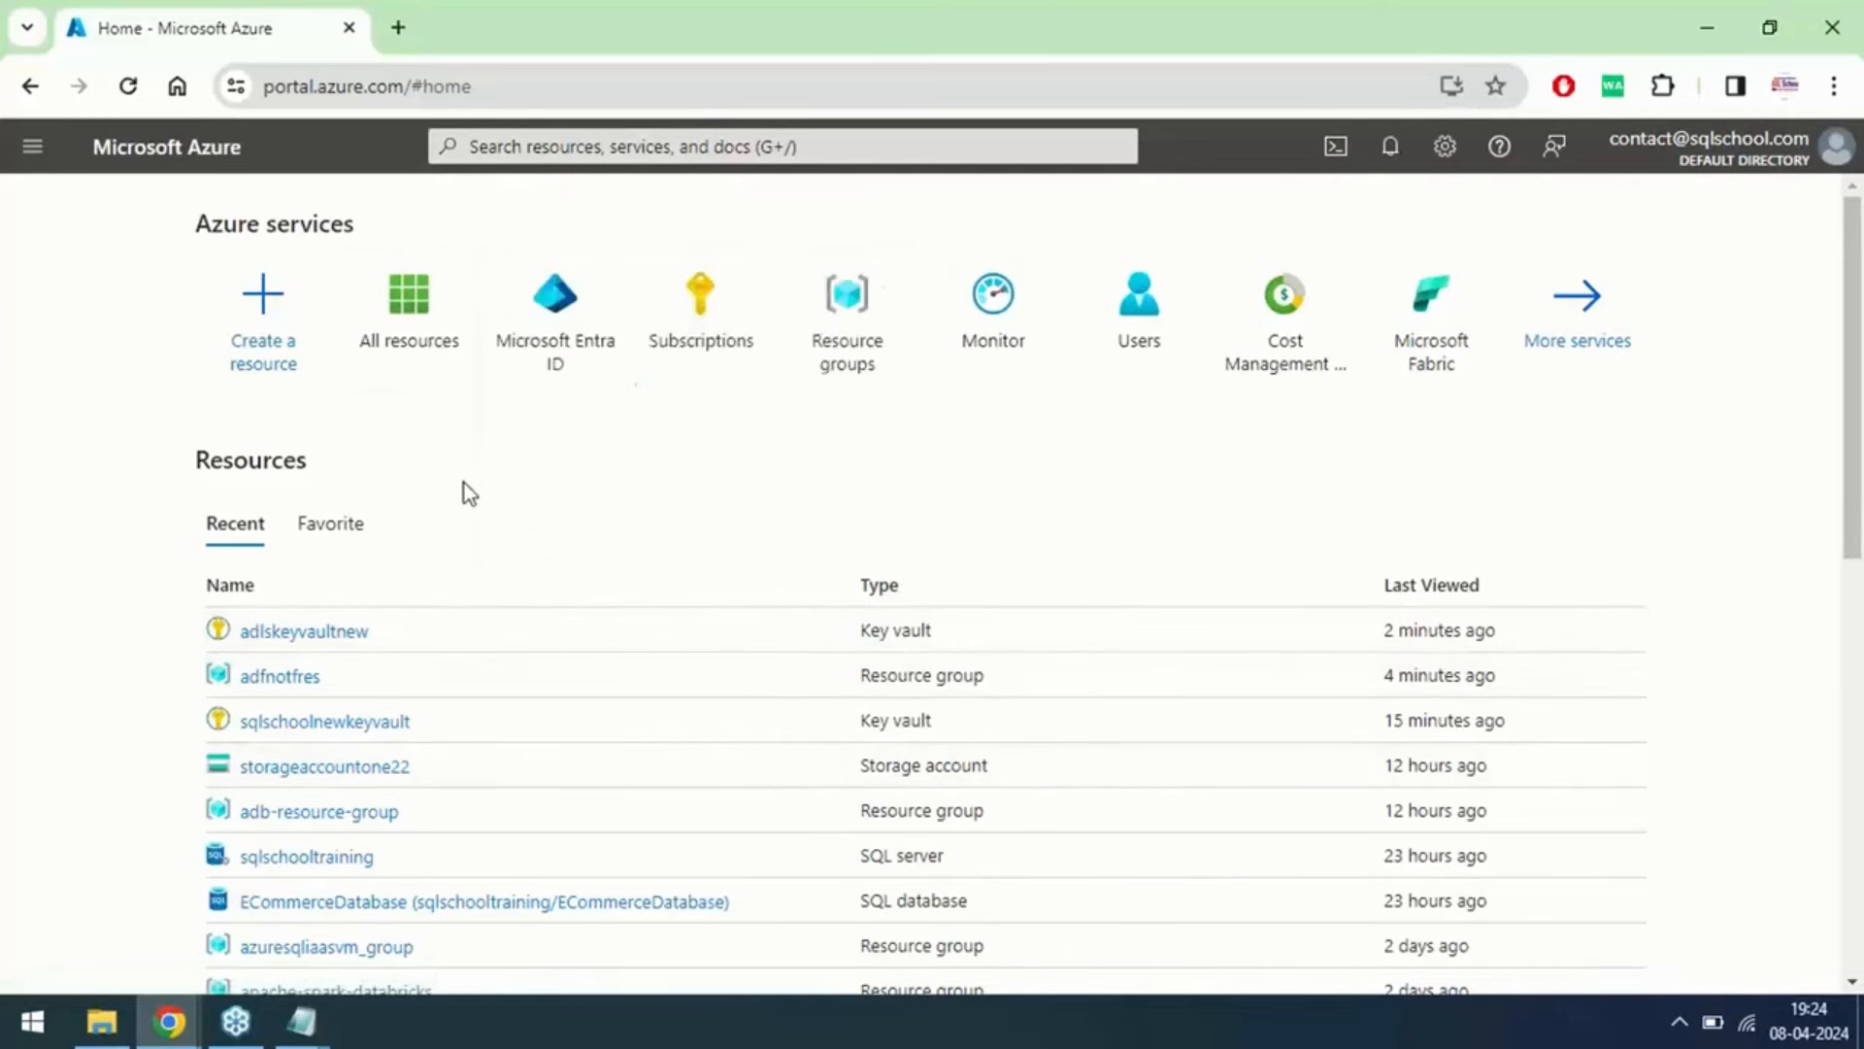
click(386, 769)
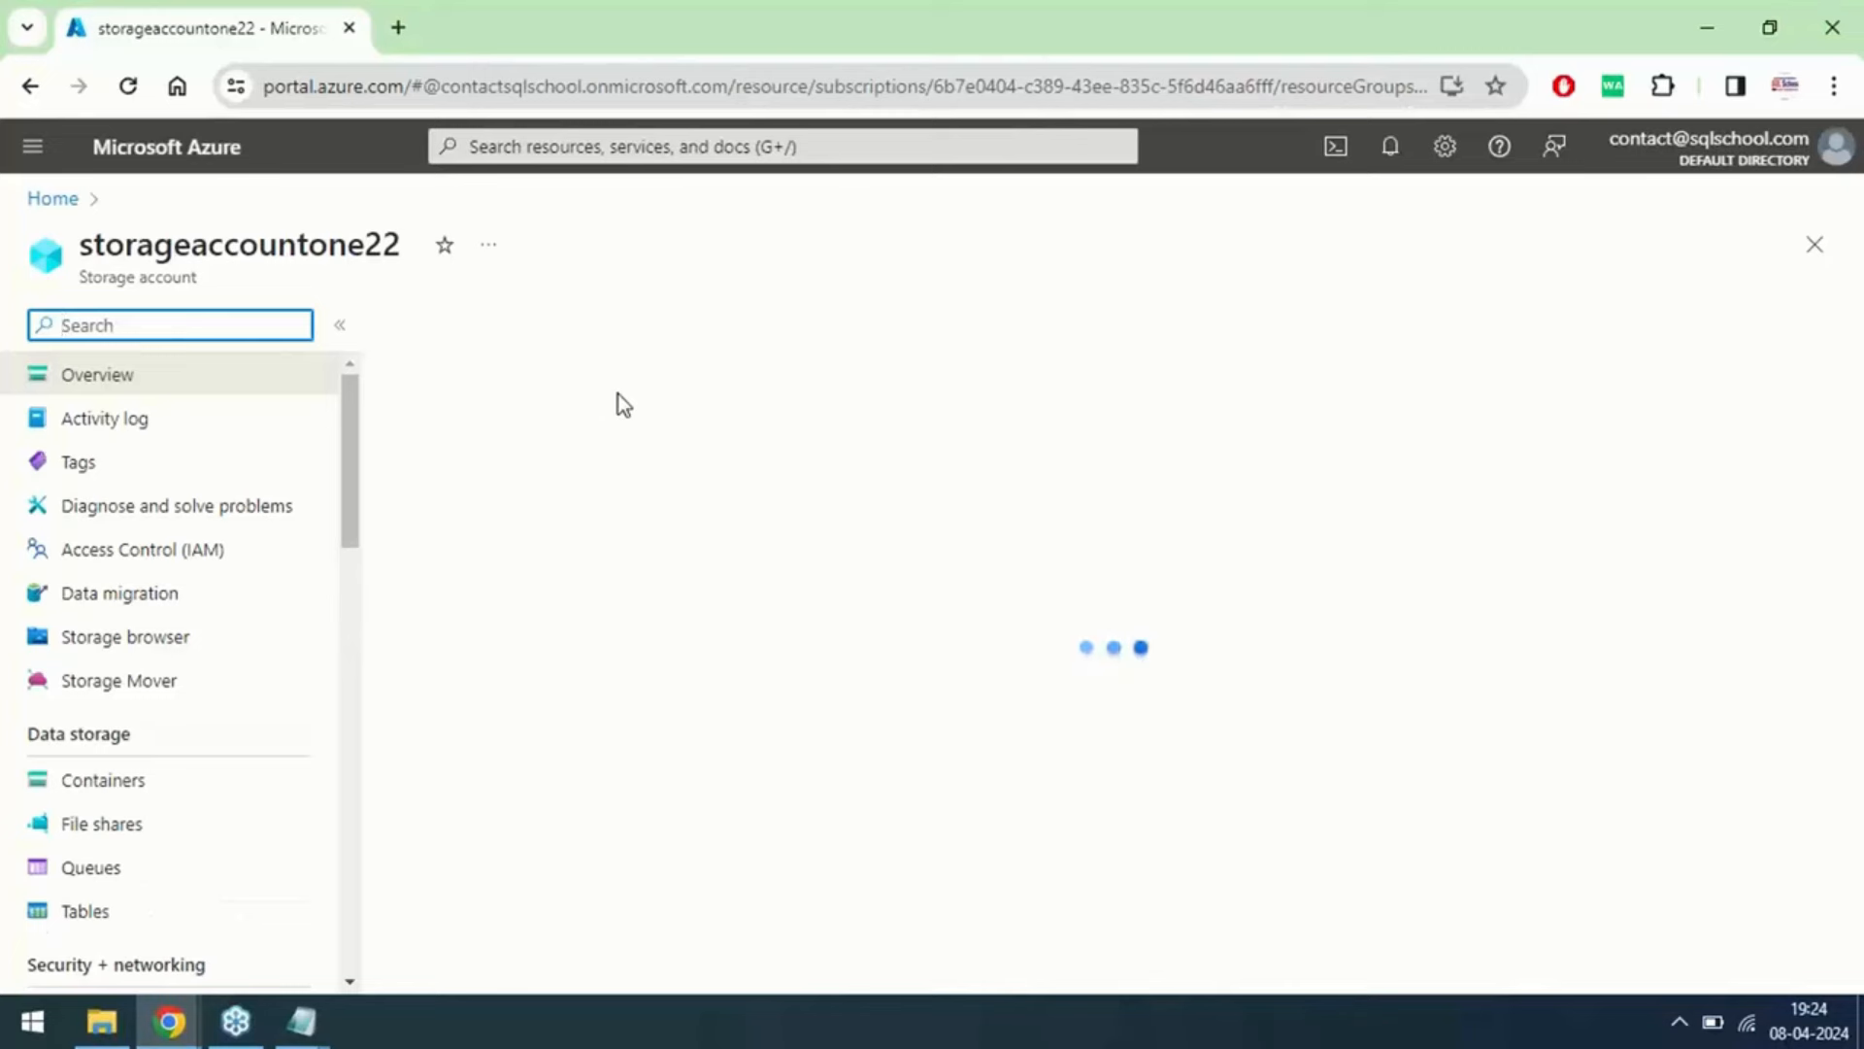
click(146, 774)
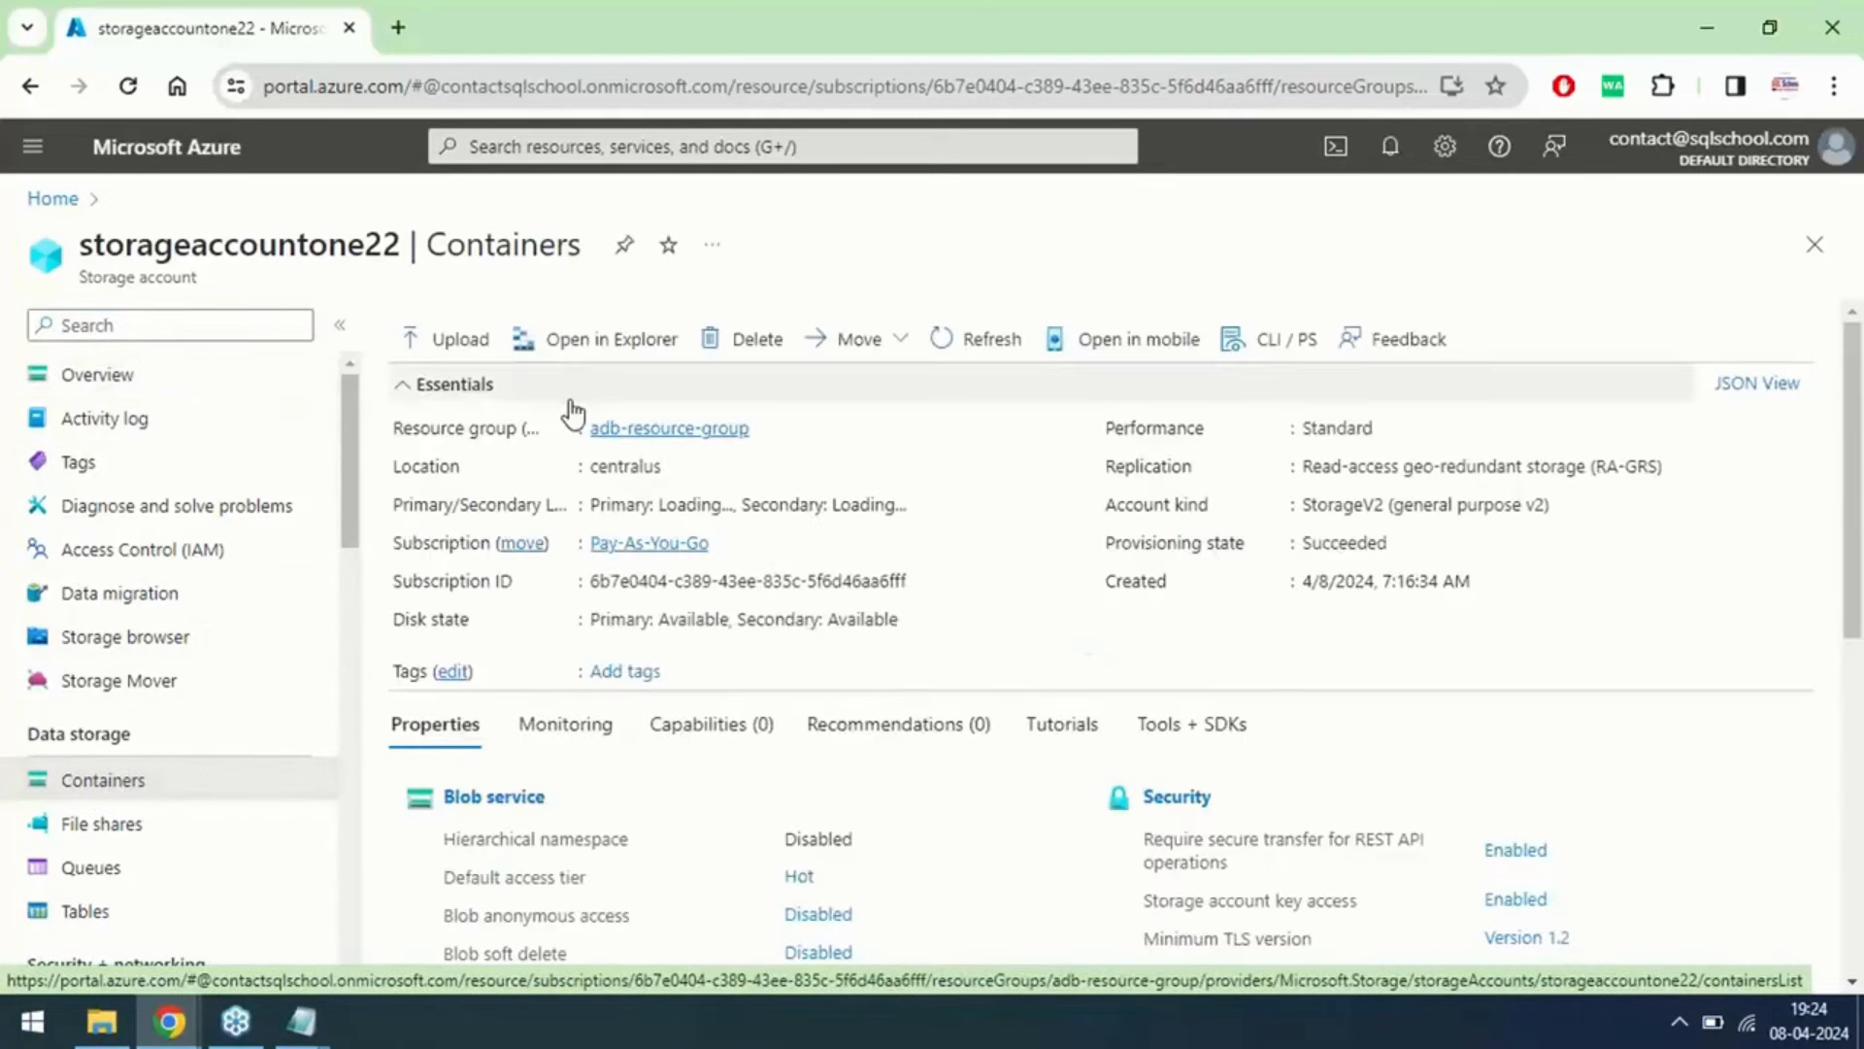
click(470, 350)
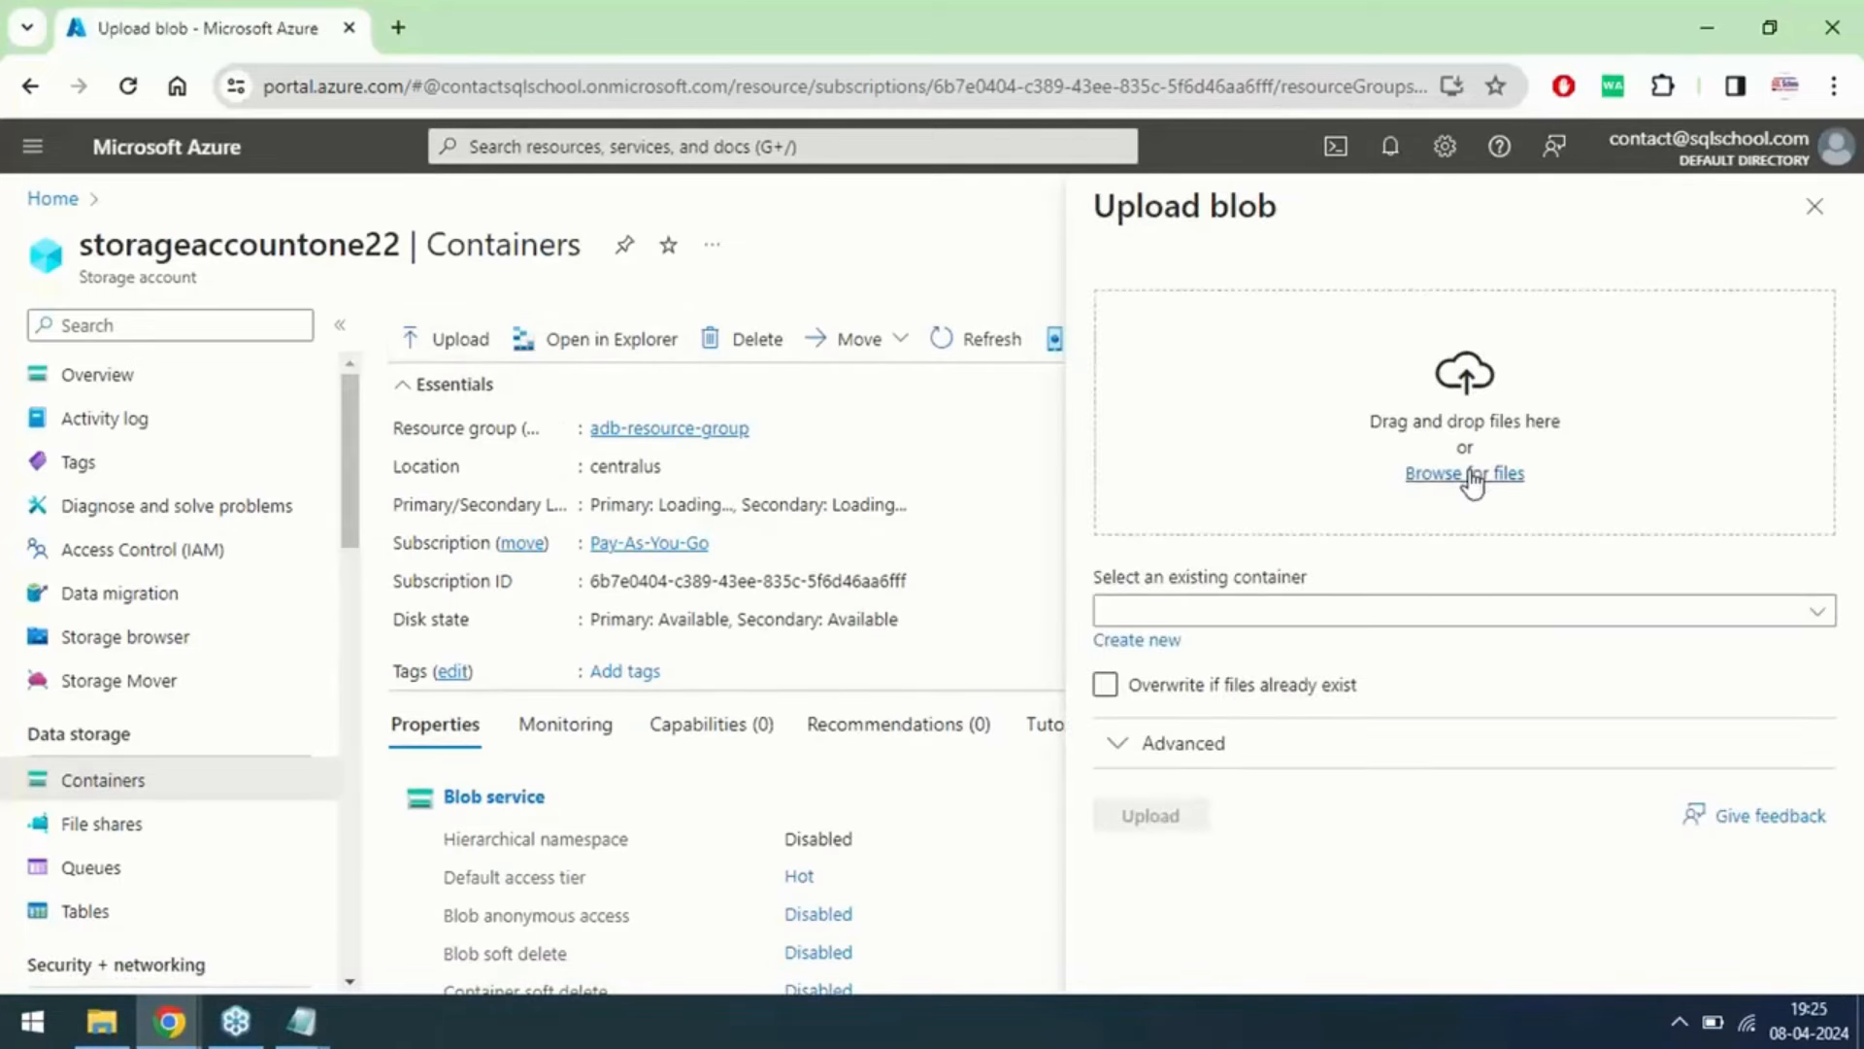
click(1473, 476)
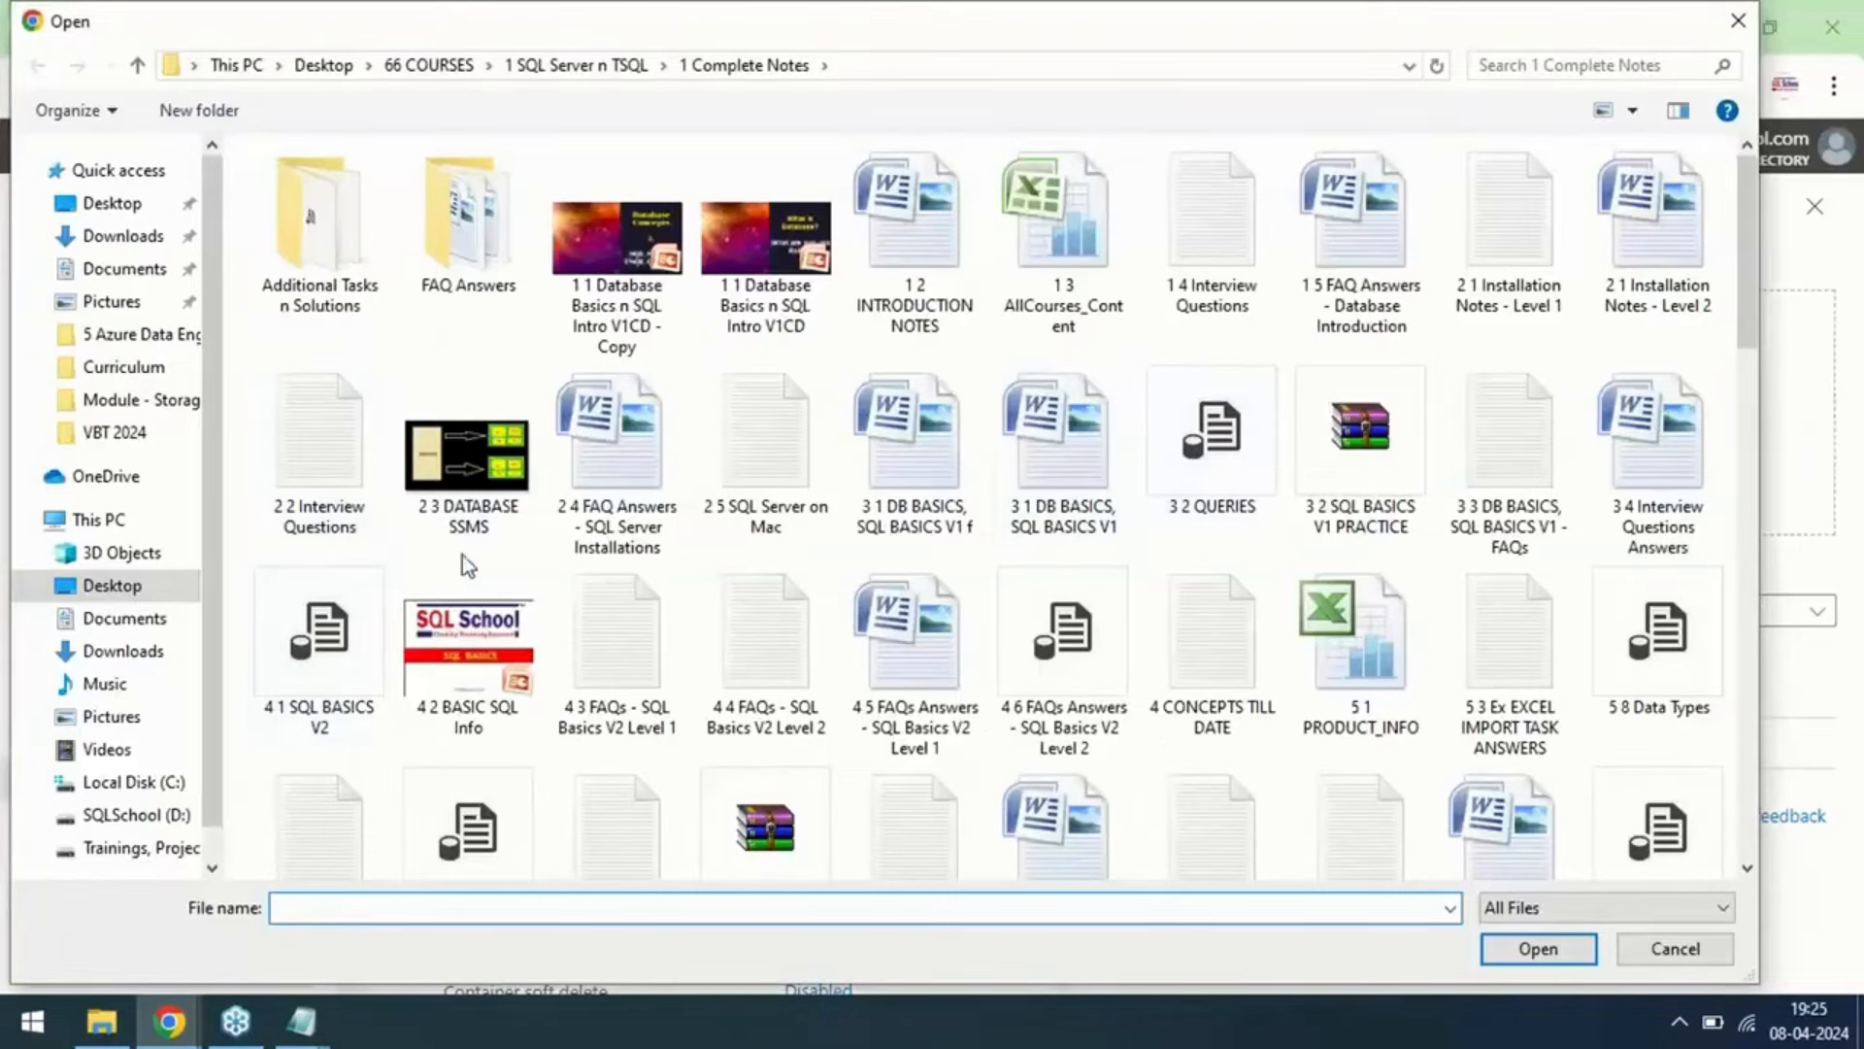
double_click(642, 495)
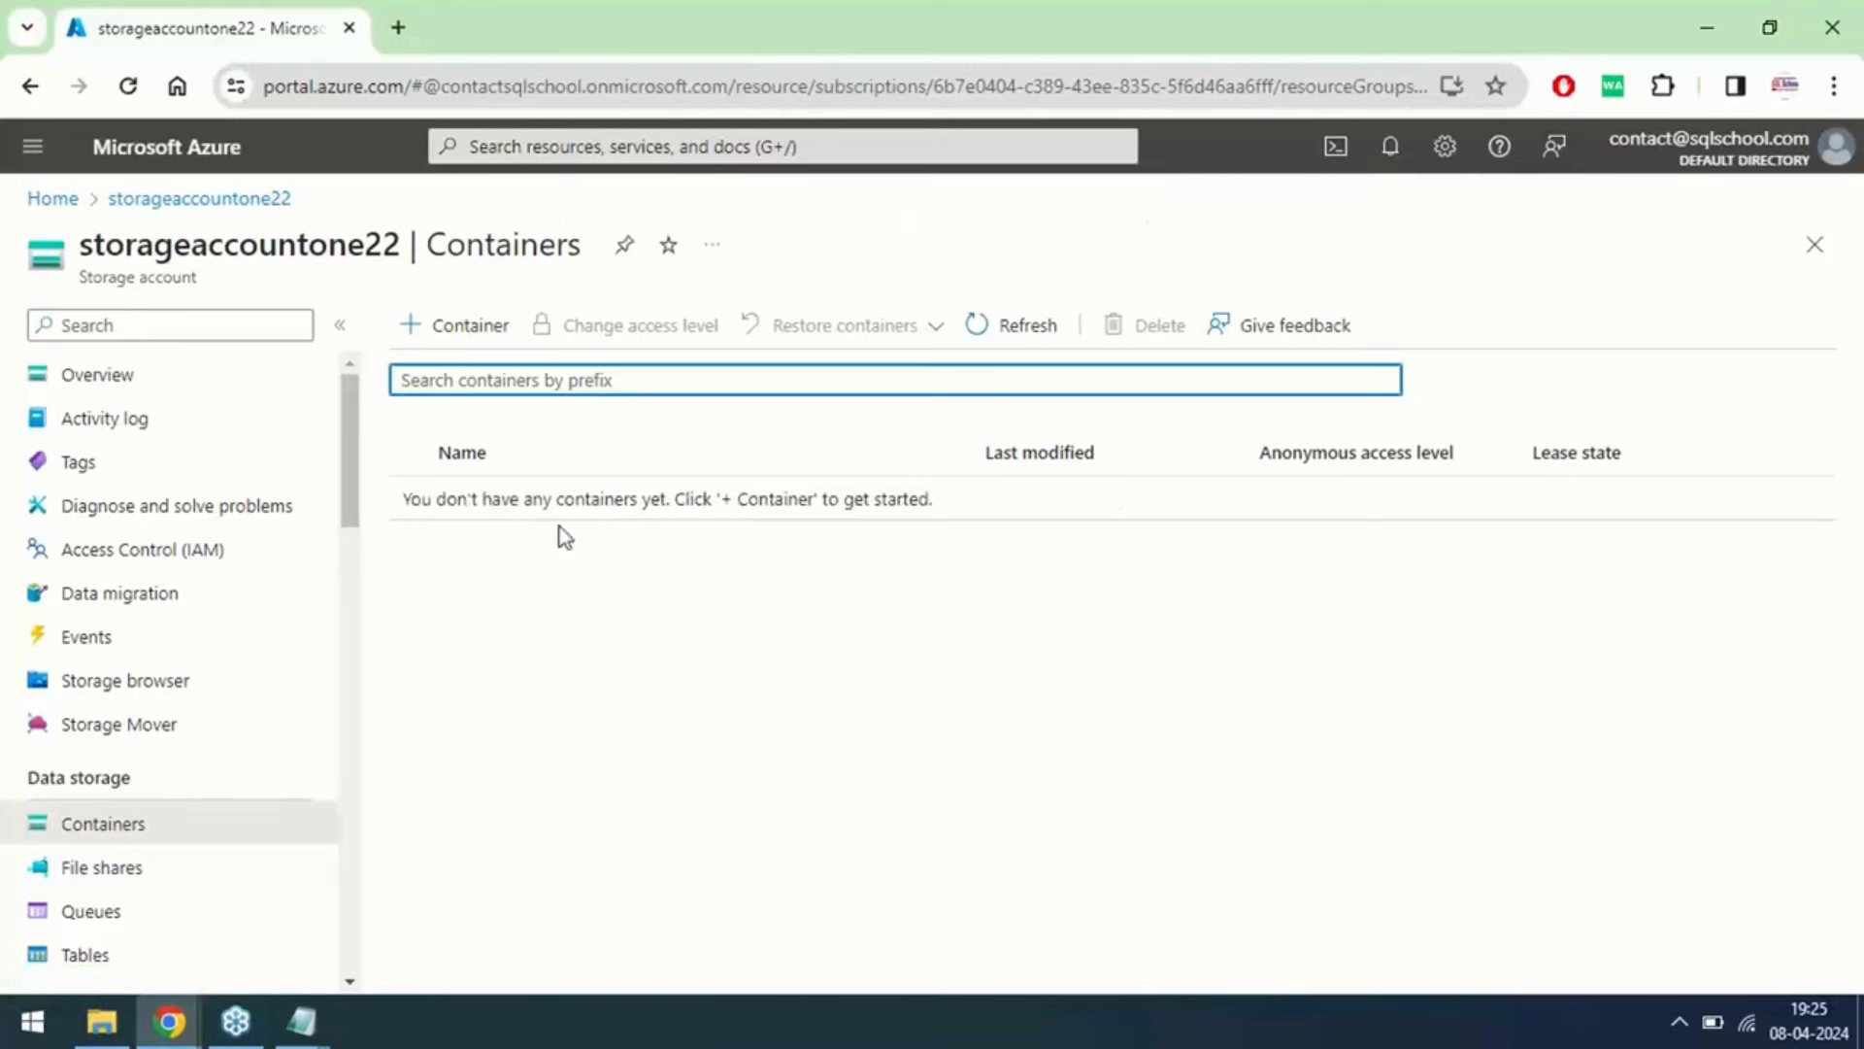
Step: Create a container named container1 in storageaccountone22 with private access
click(464, 331)
text(c)
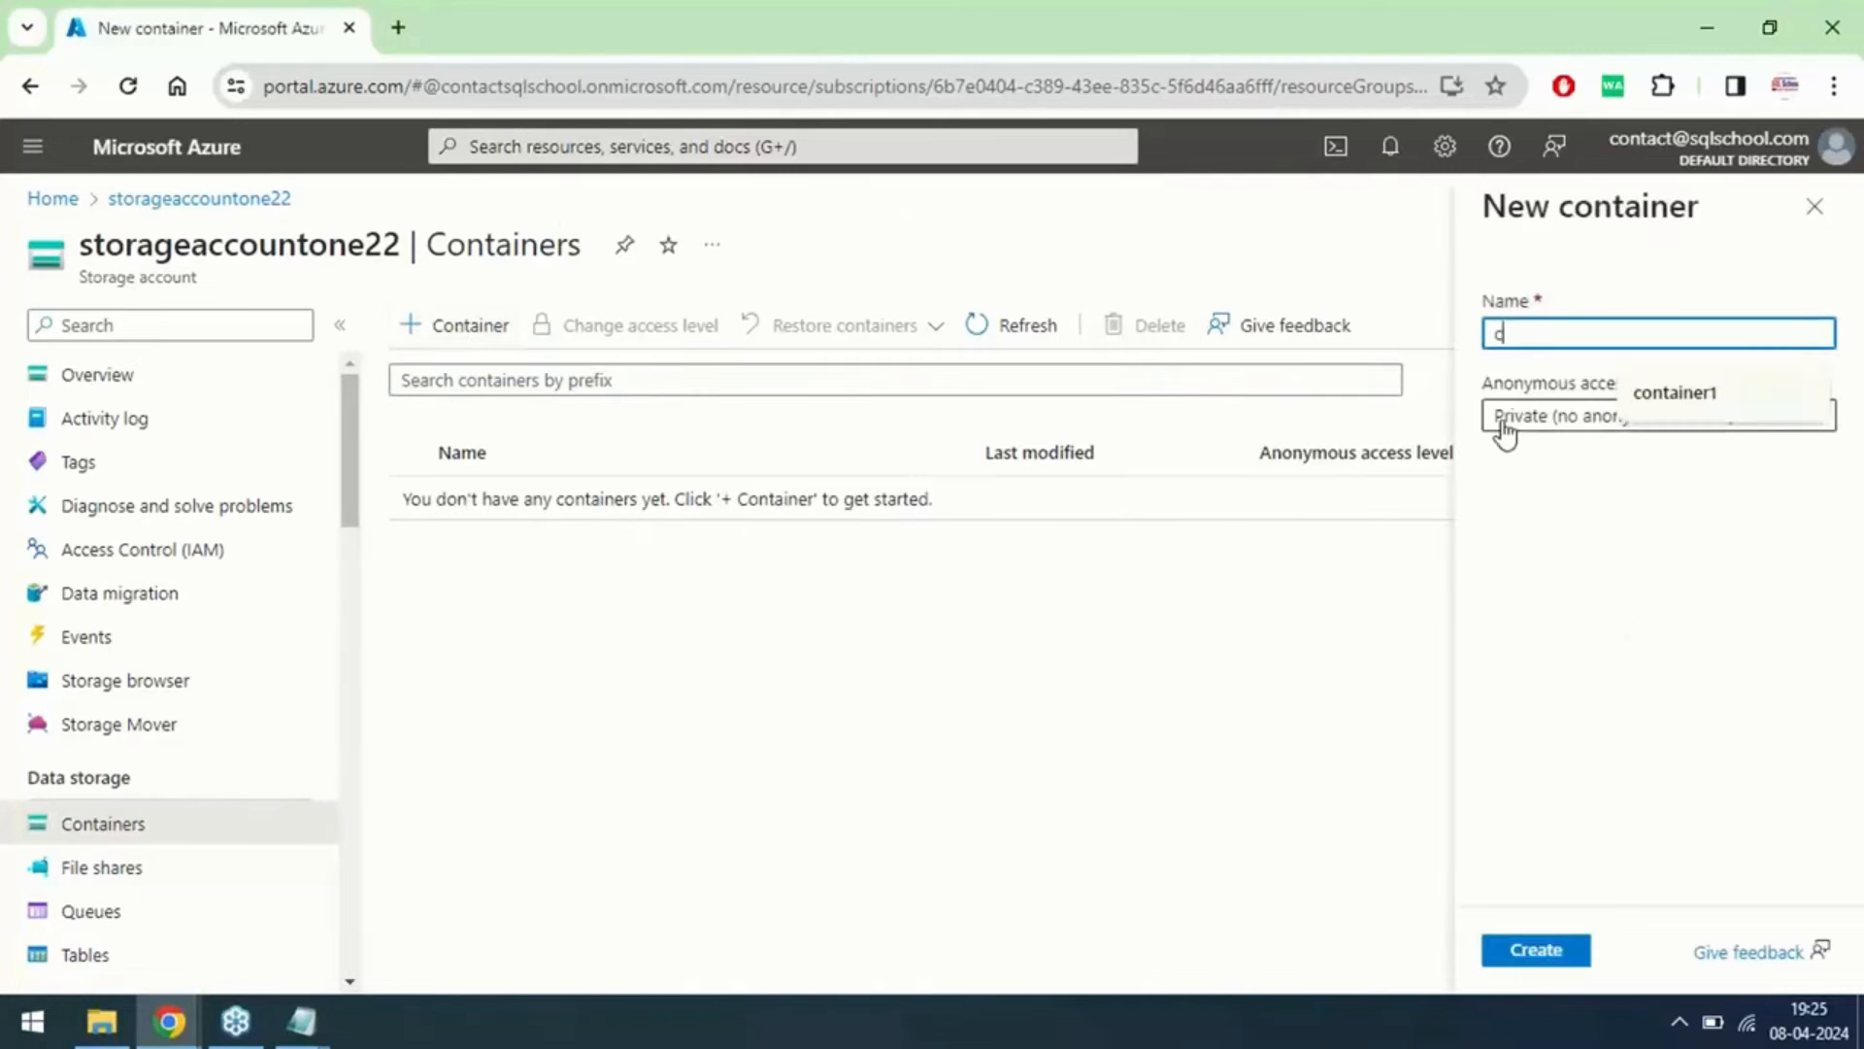
text(ontainer1)
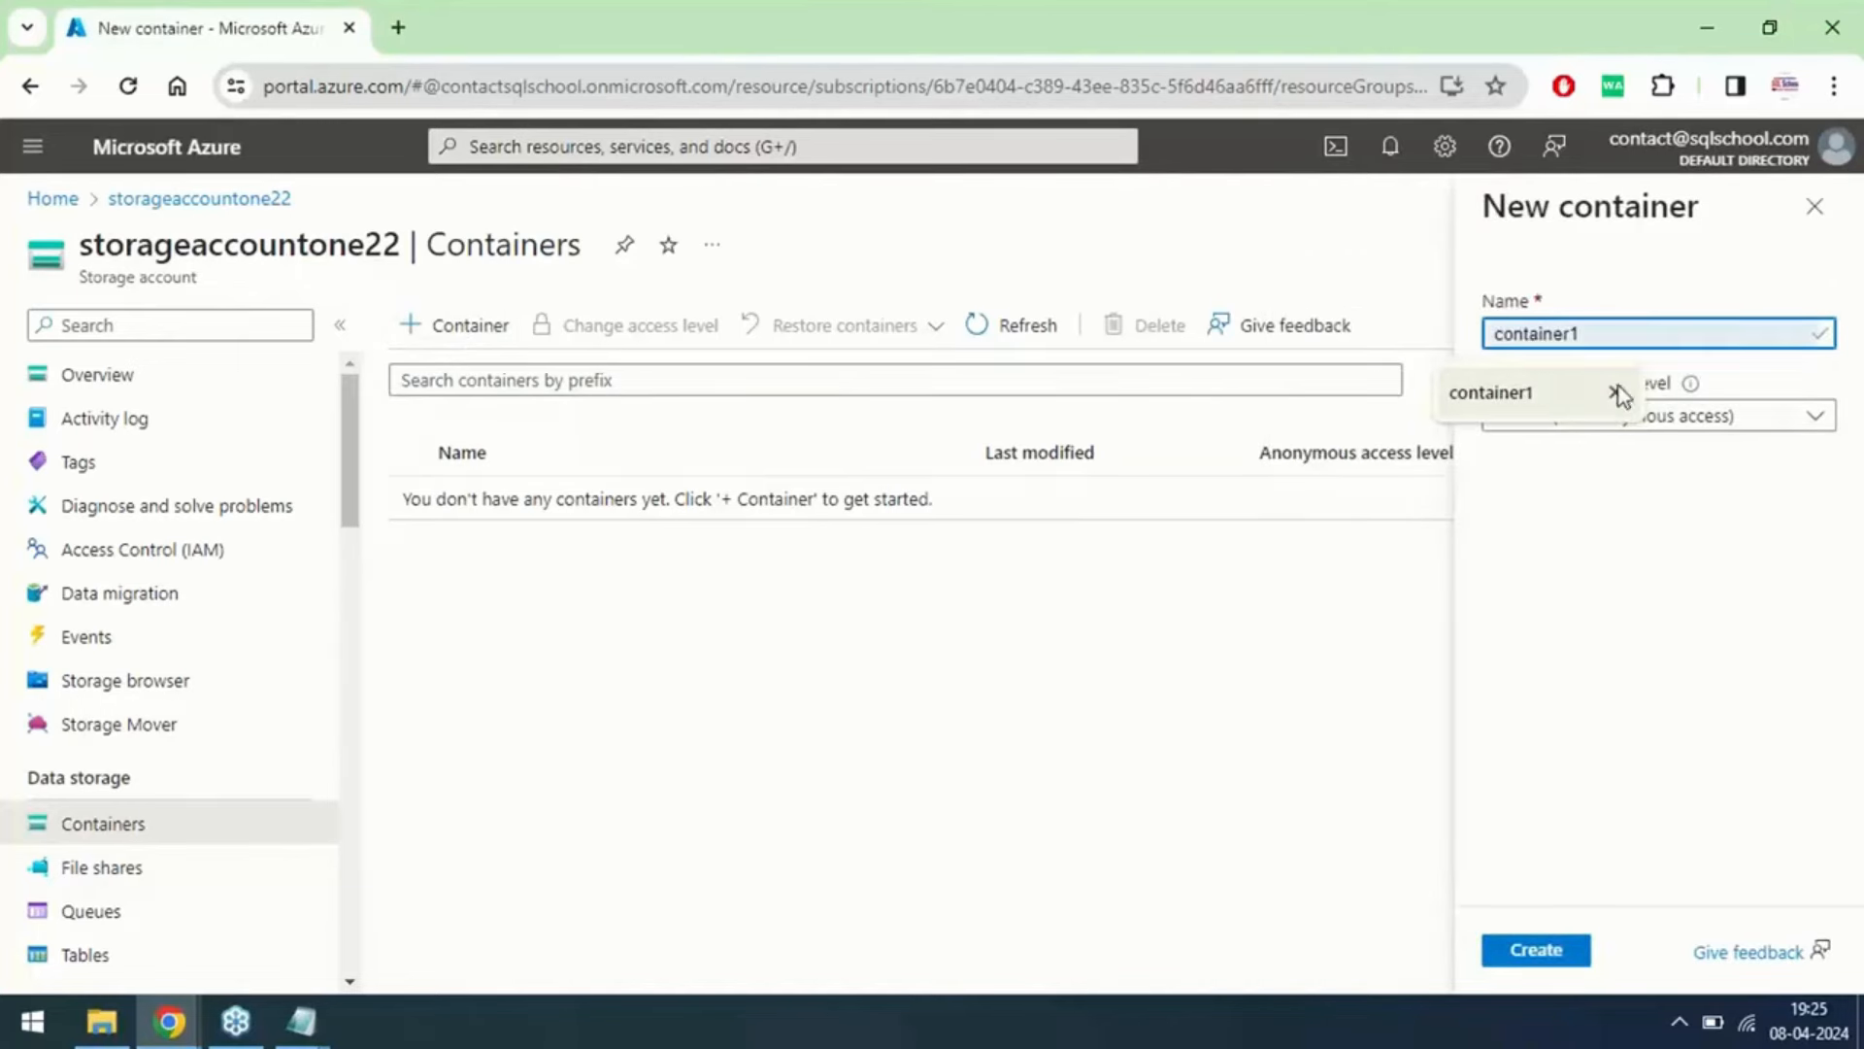
click(1478, 396)
click(1533, 951)
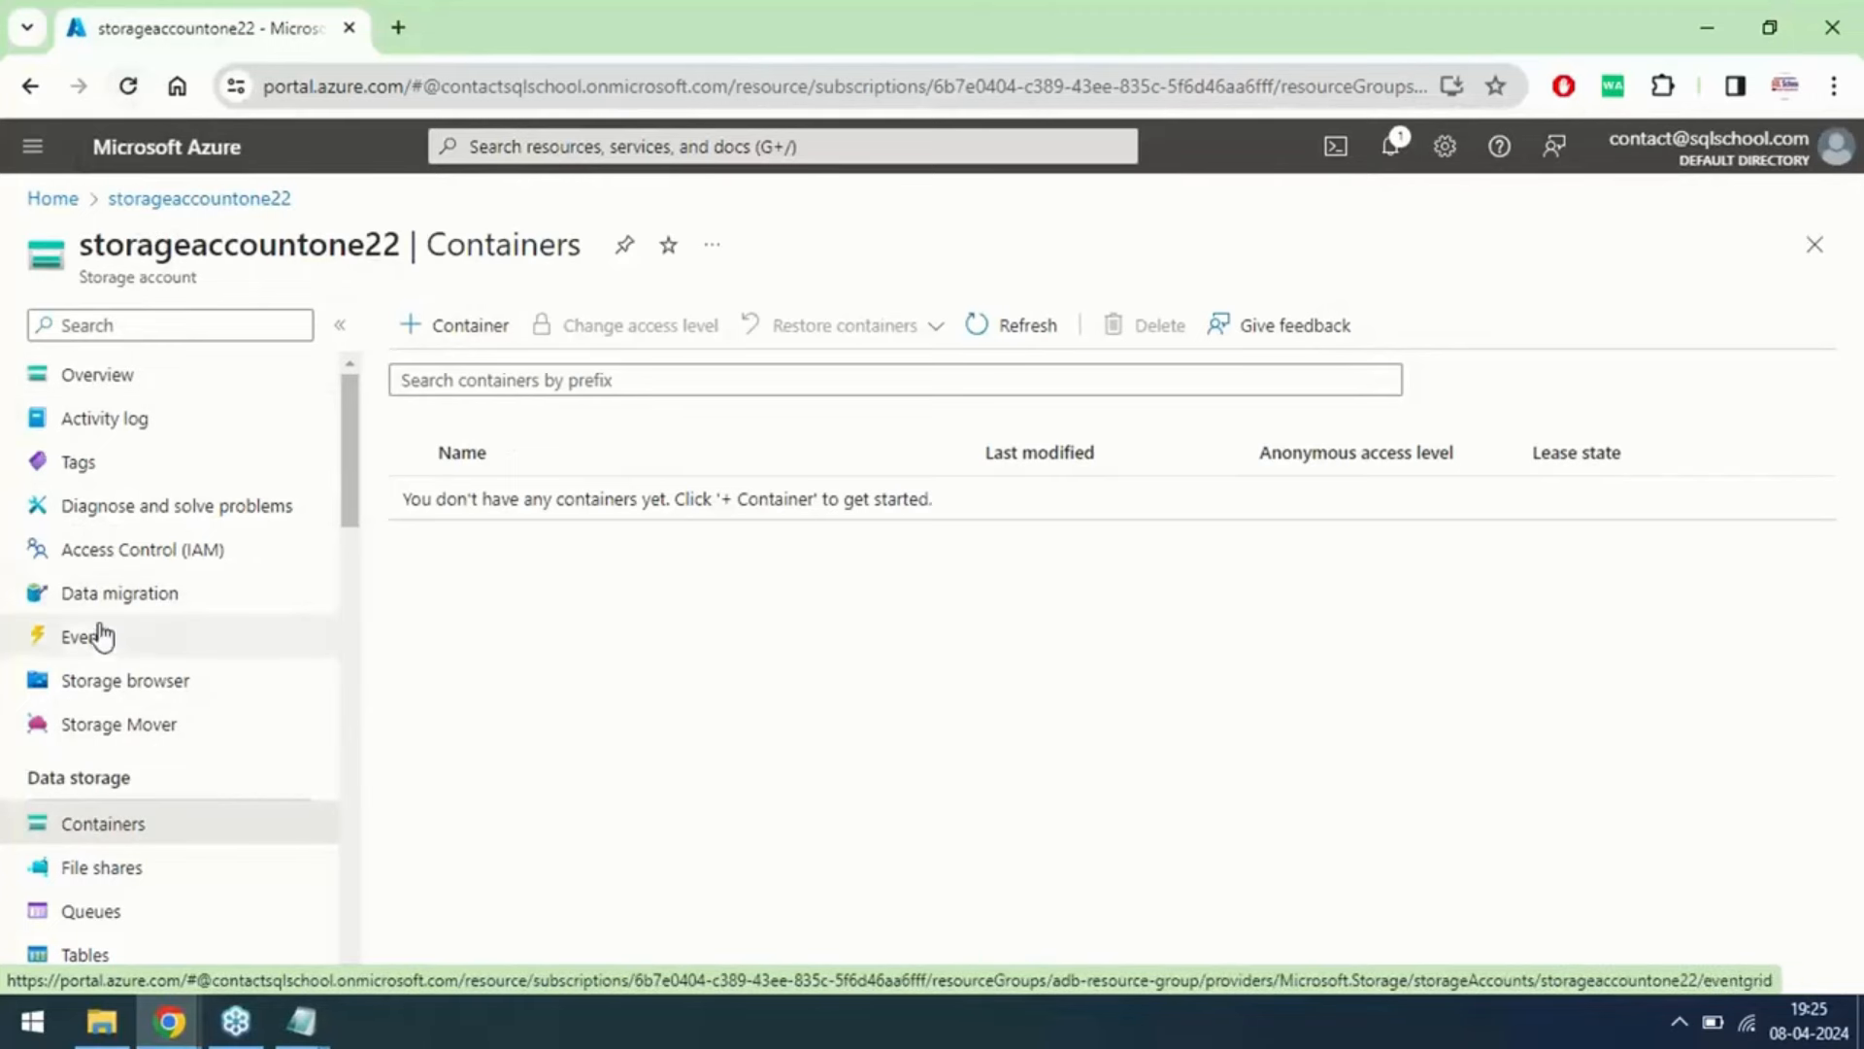
Step: Reopen the storage account's containers list and create another private container named containerff
click(103, 381)
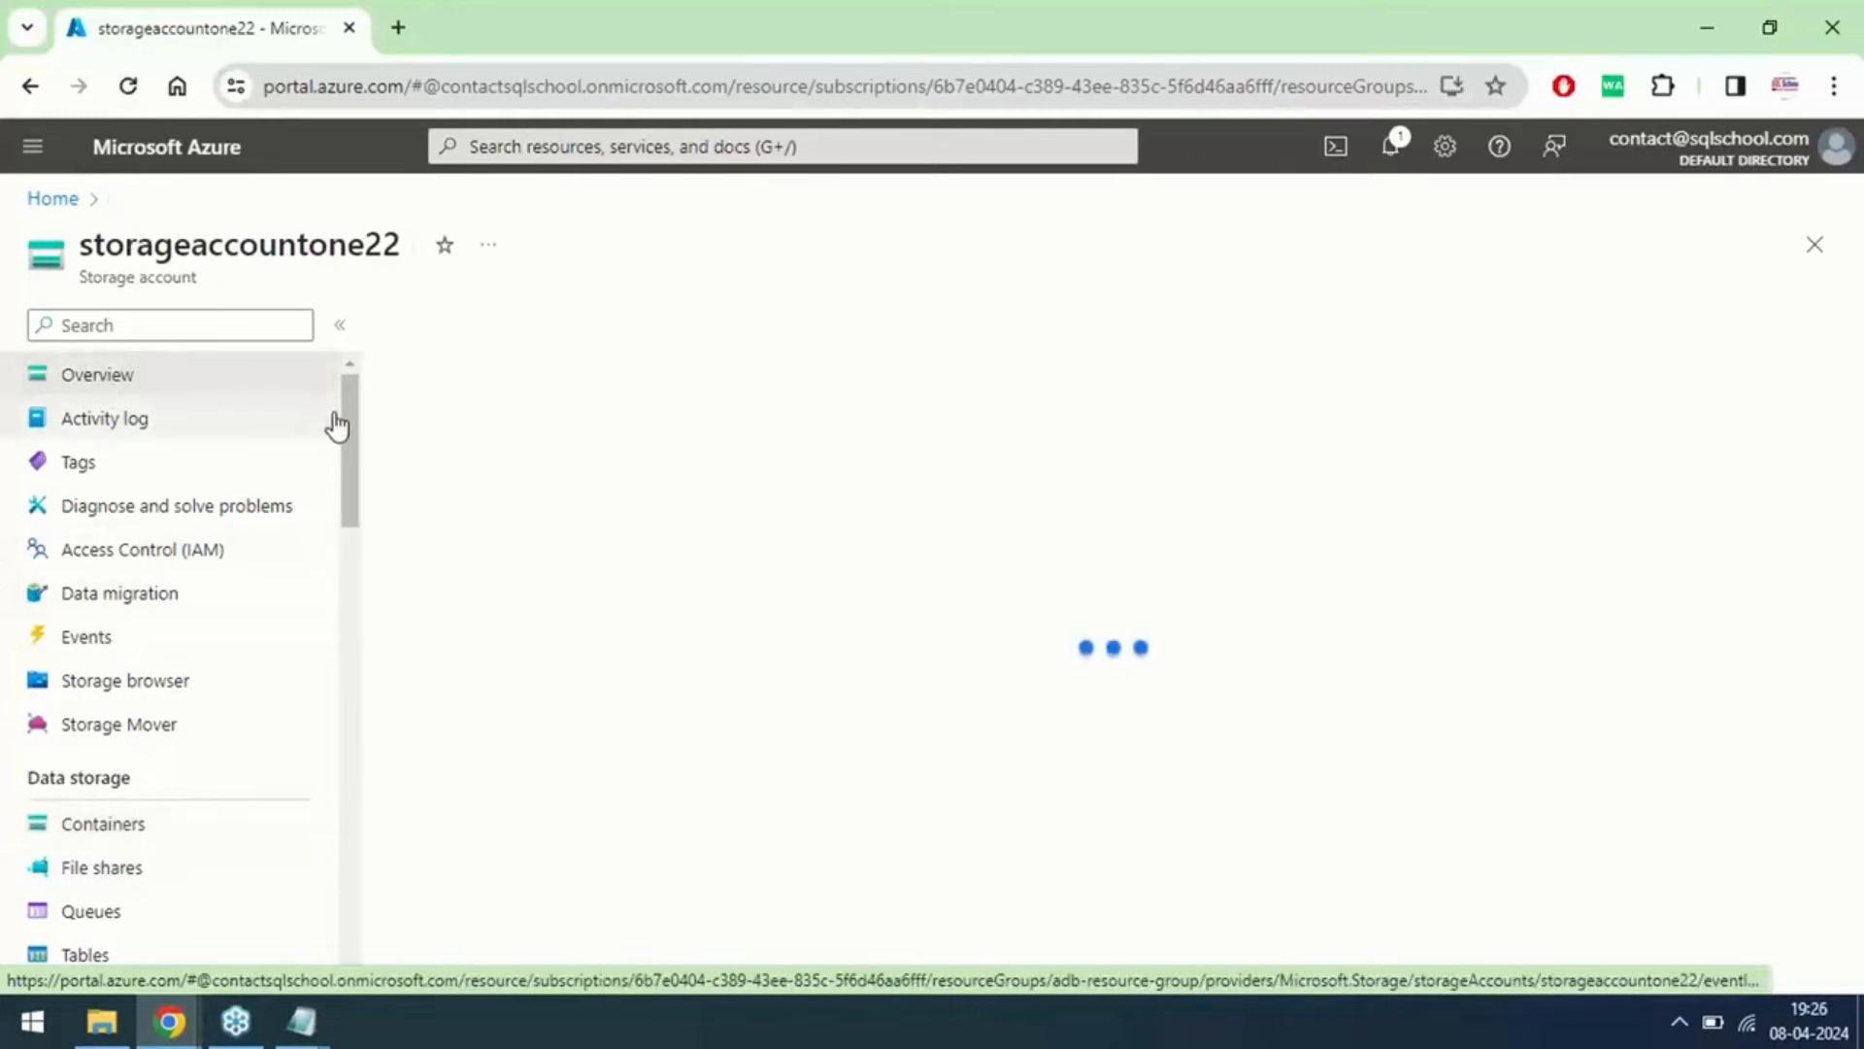
click(115, 825)
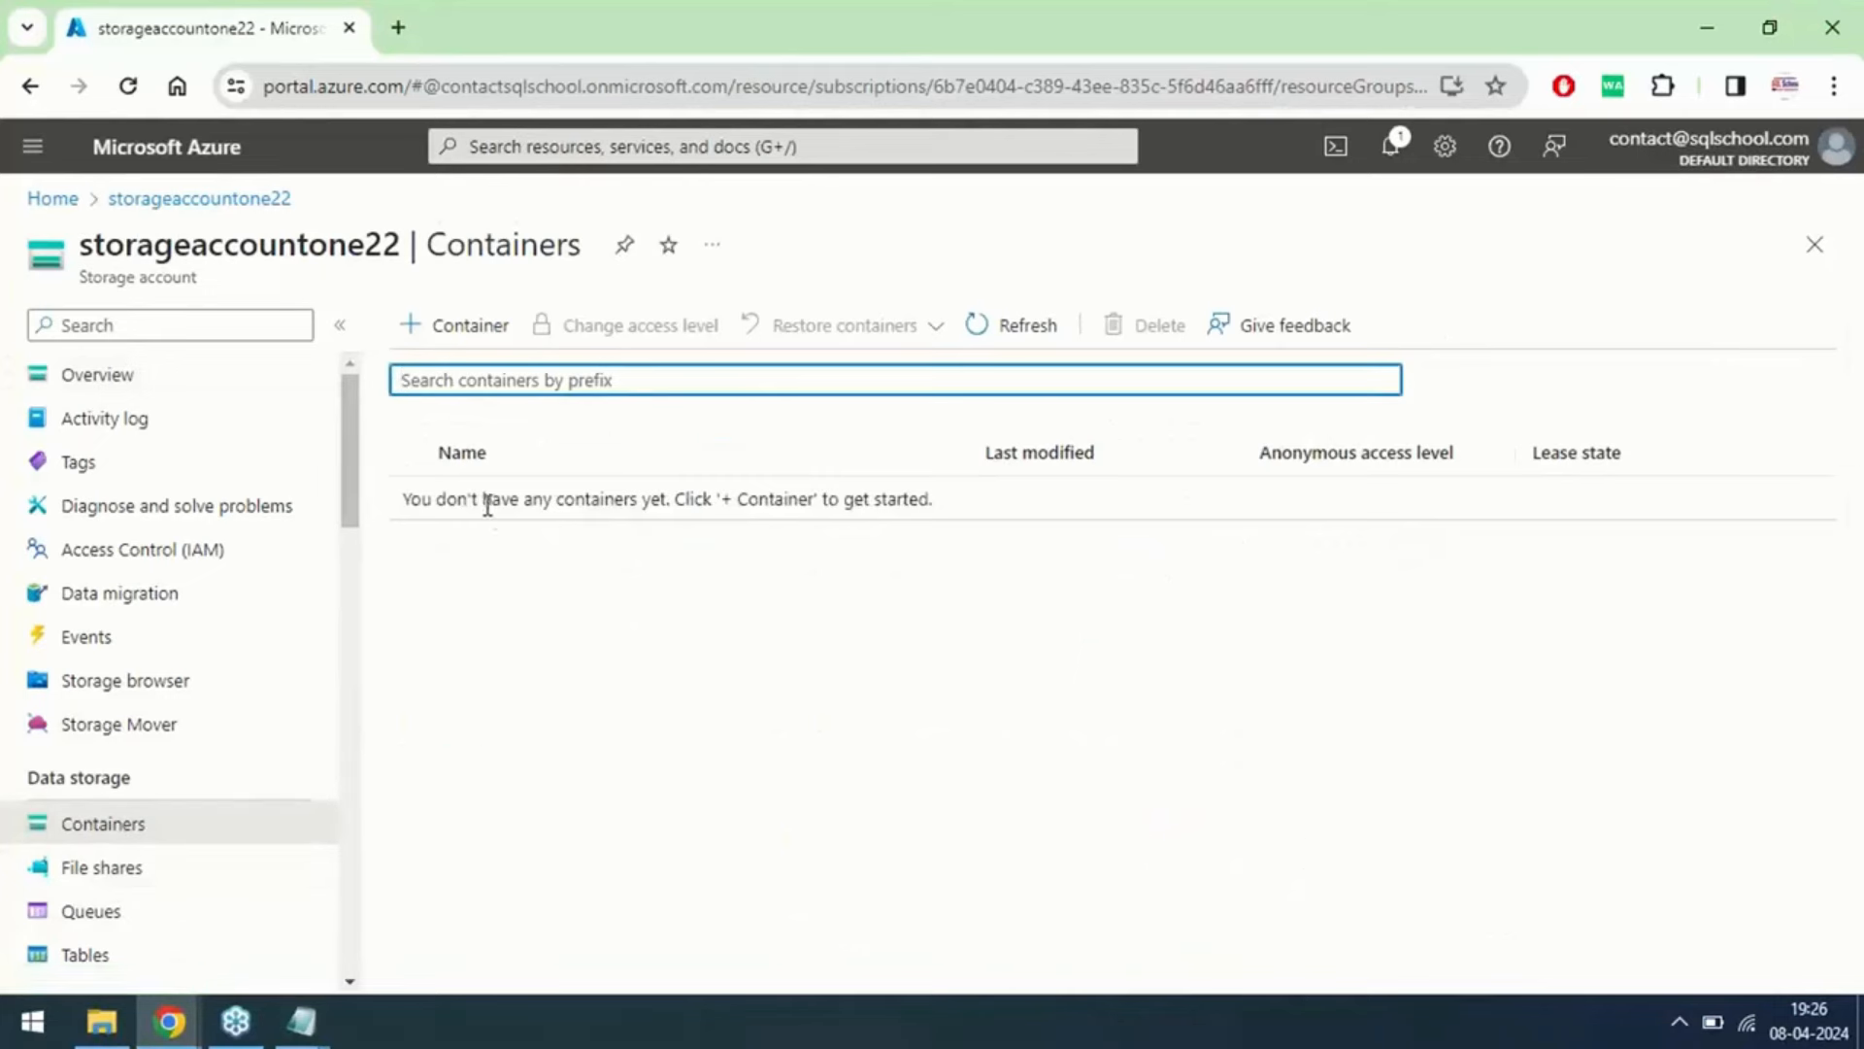
click(485, 325)
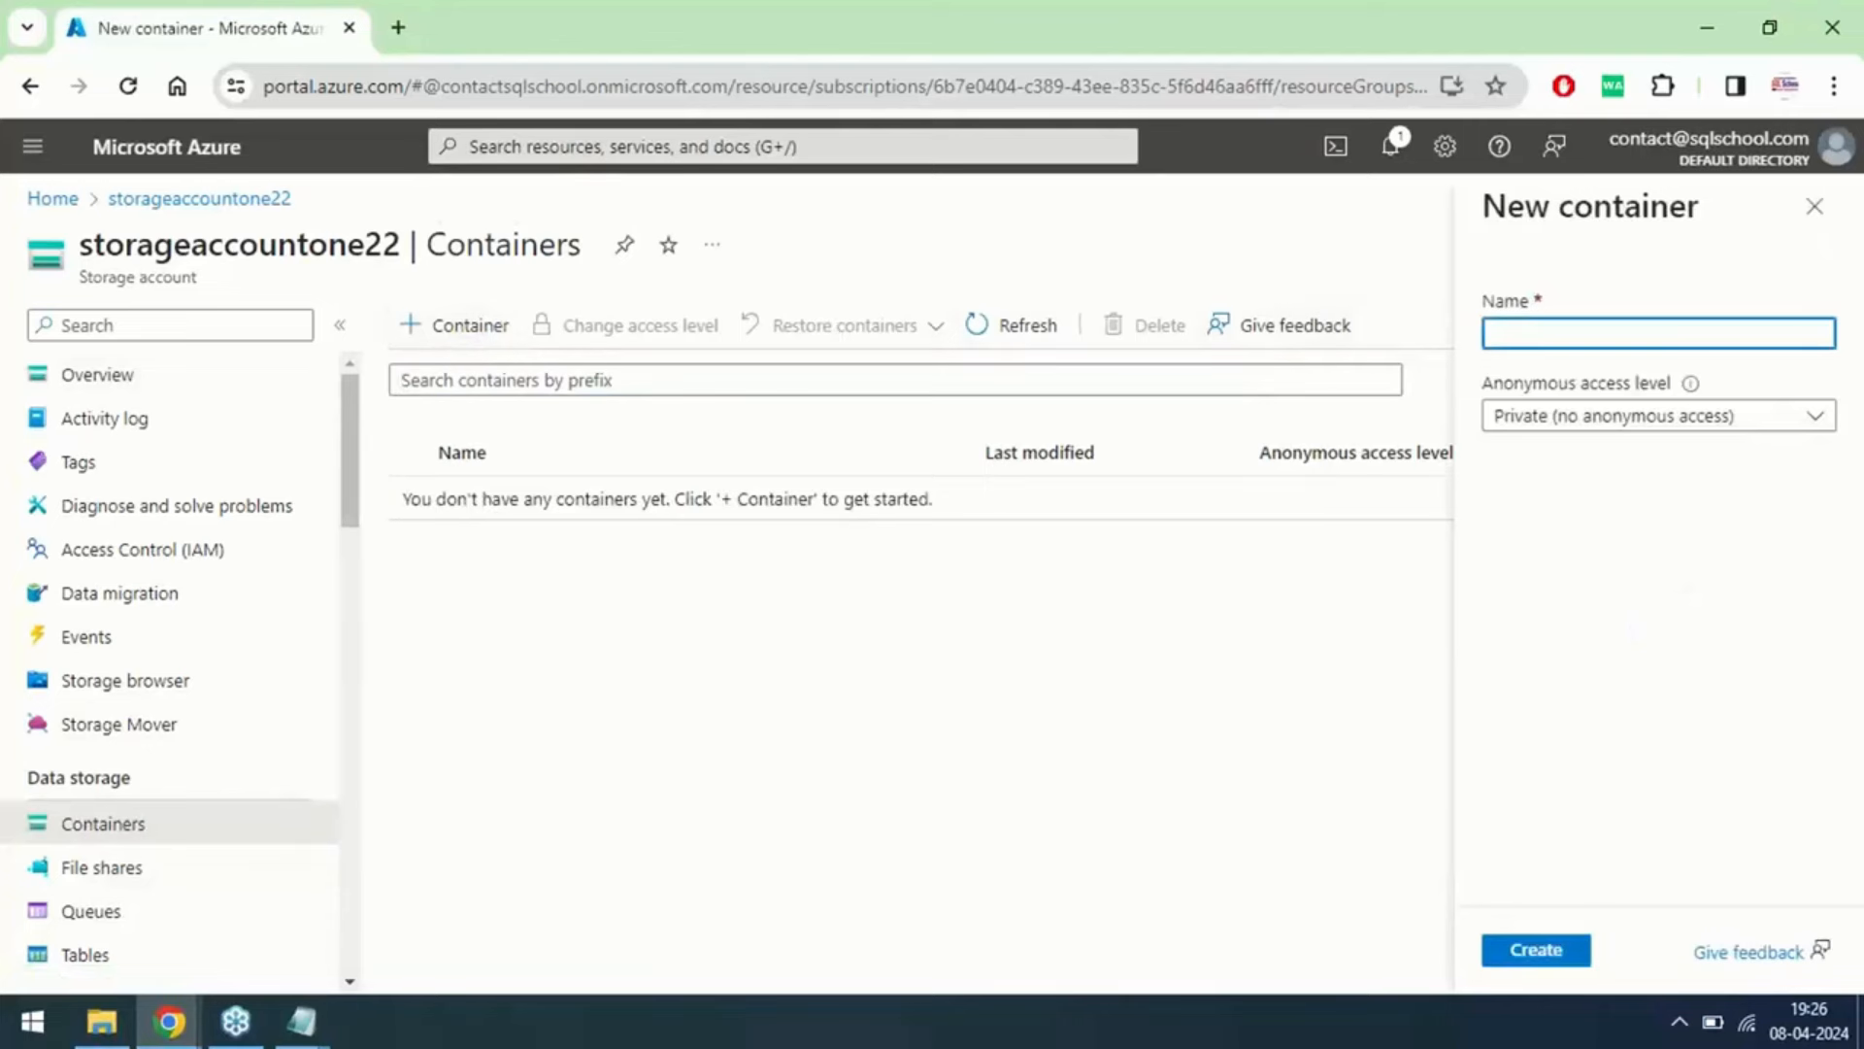
text(container)
click(1544, 953)
click(1546, 953)
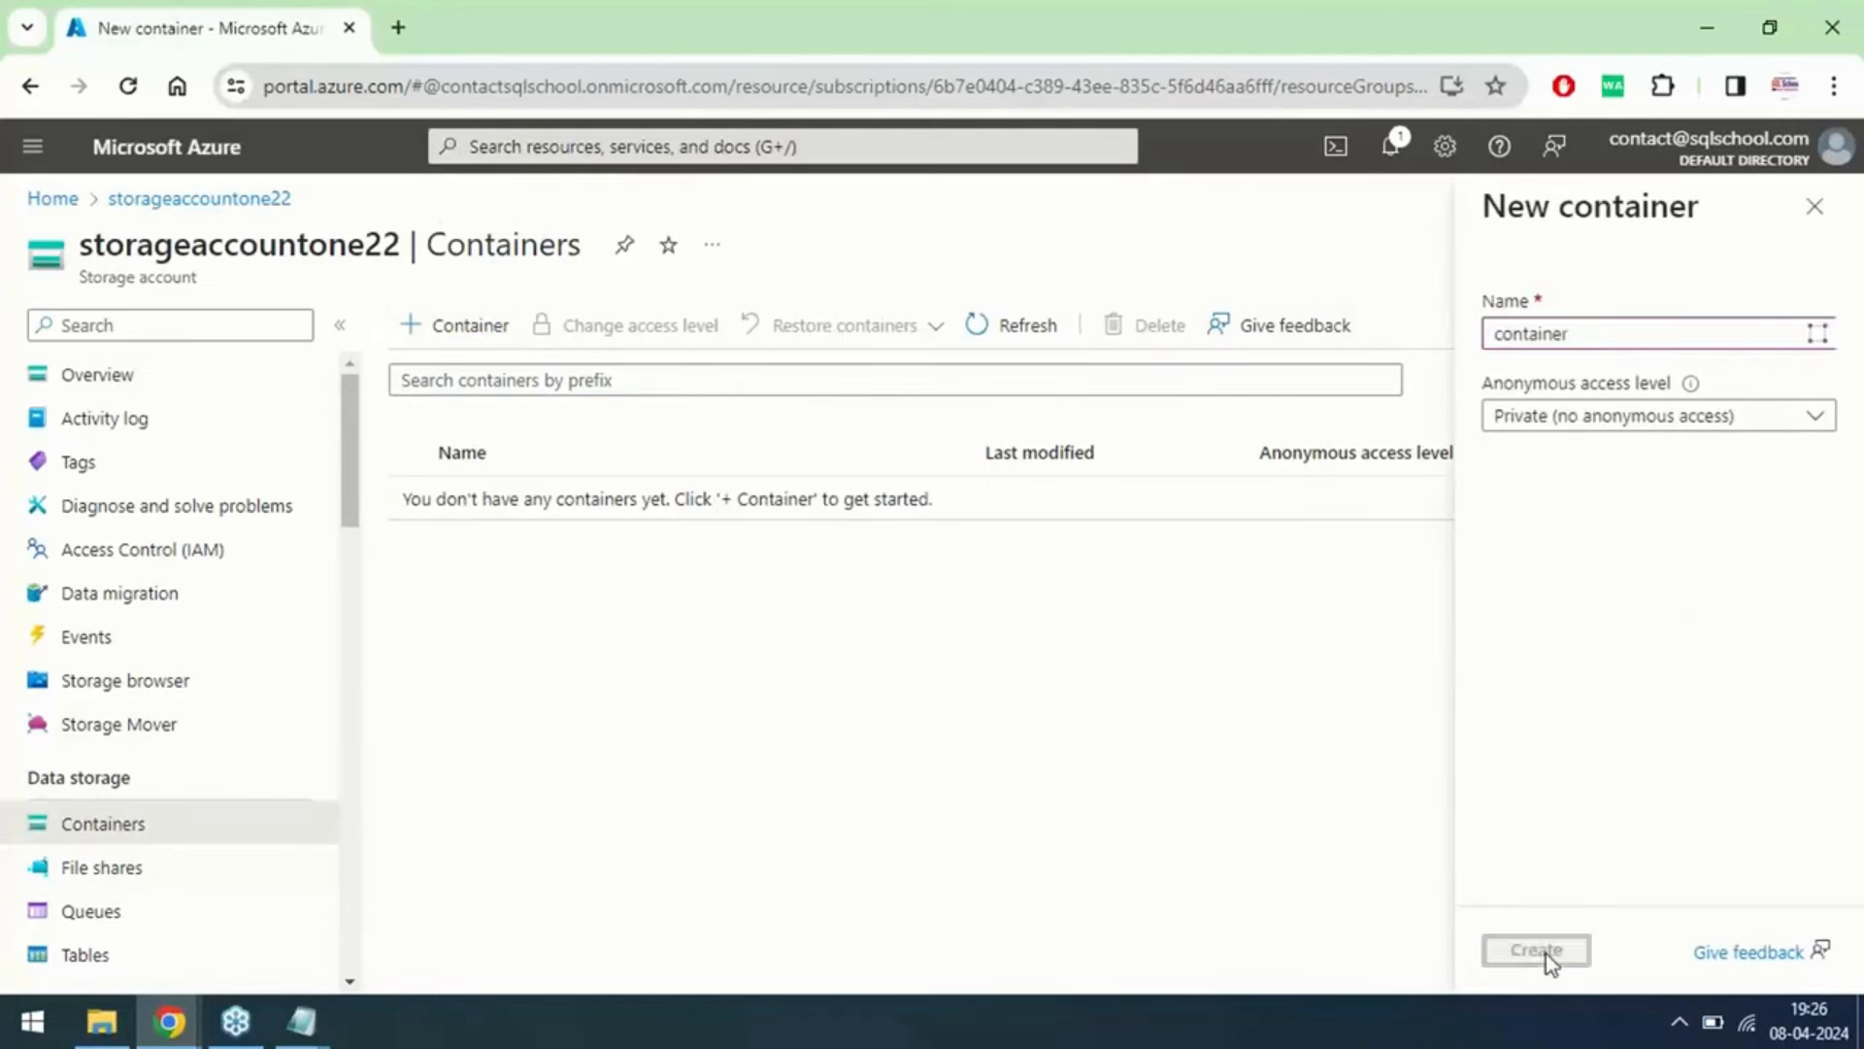
text(ff)
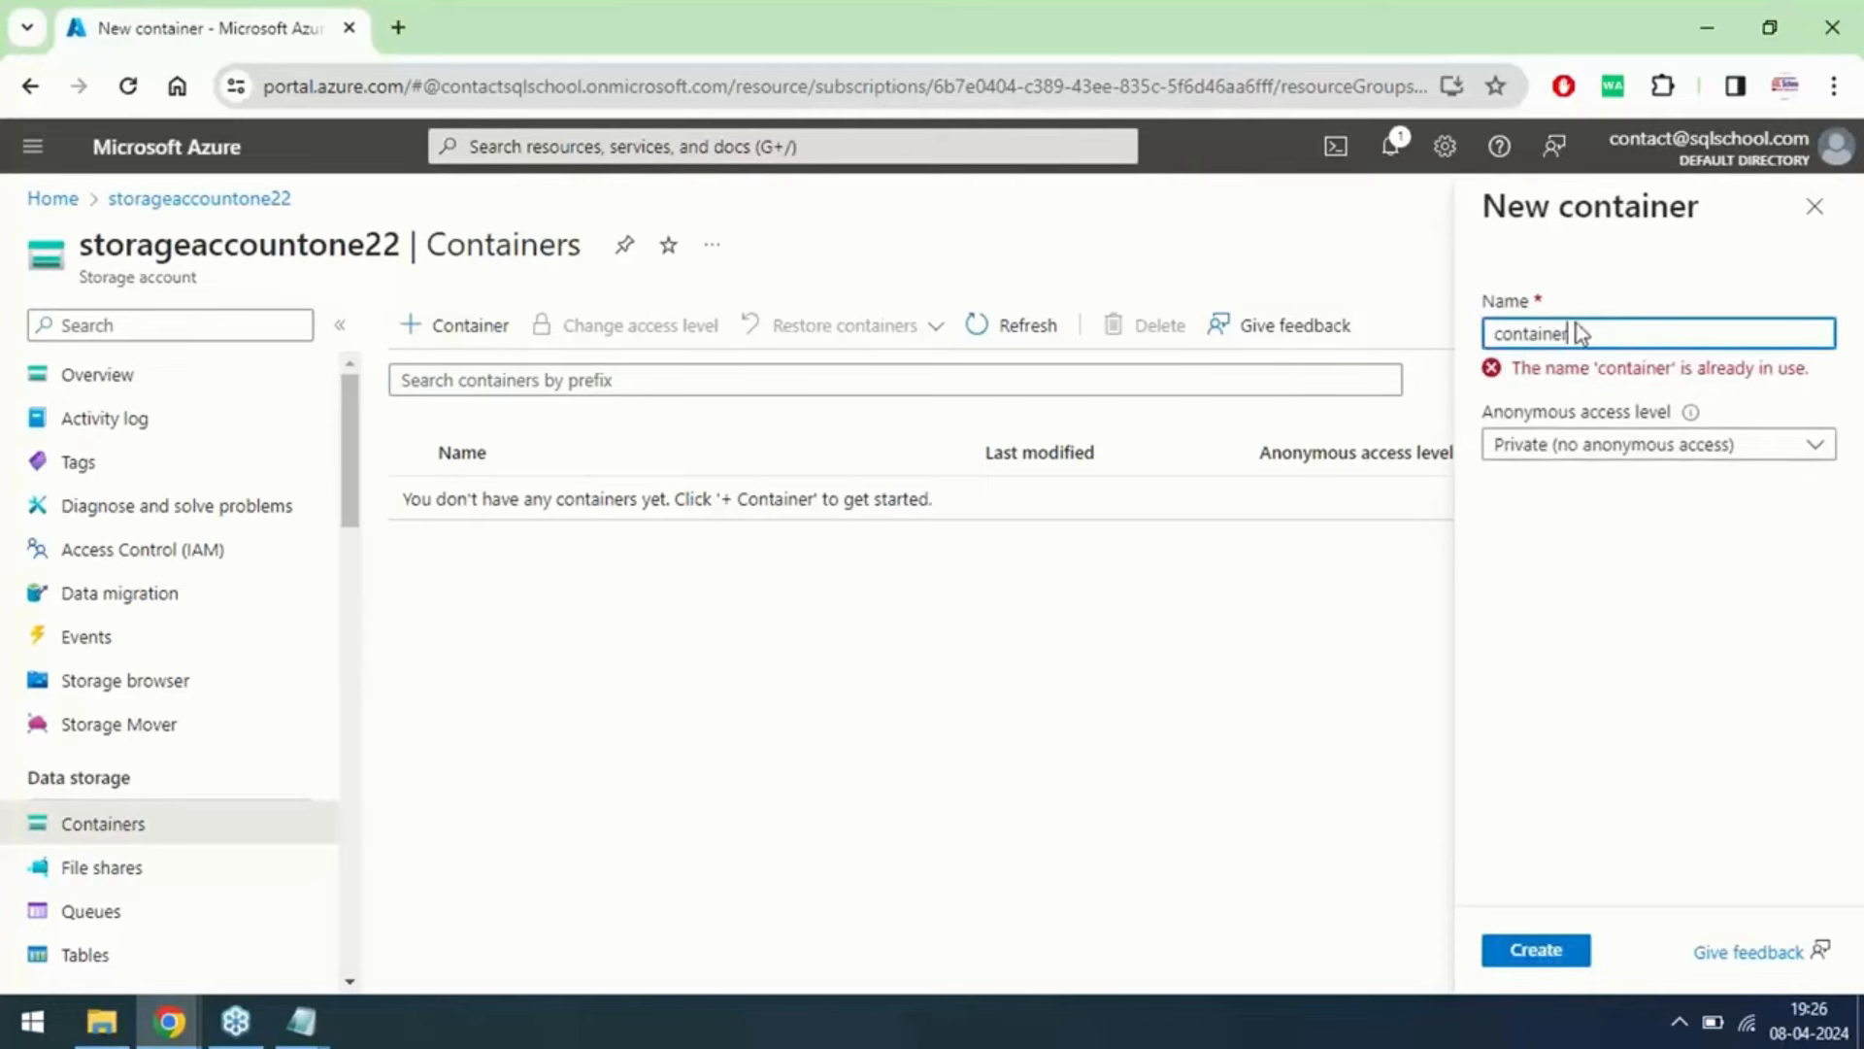
click(1571, 954)
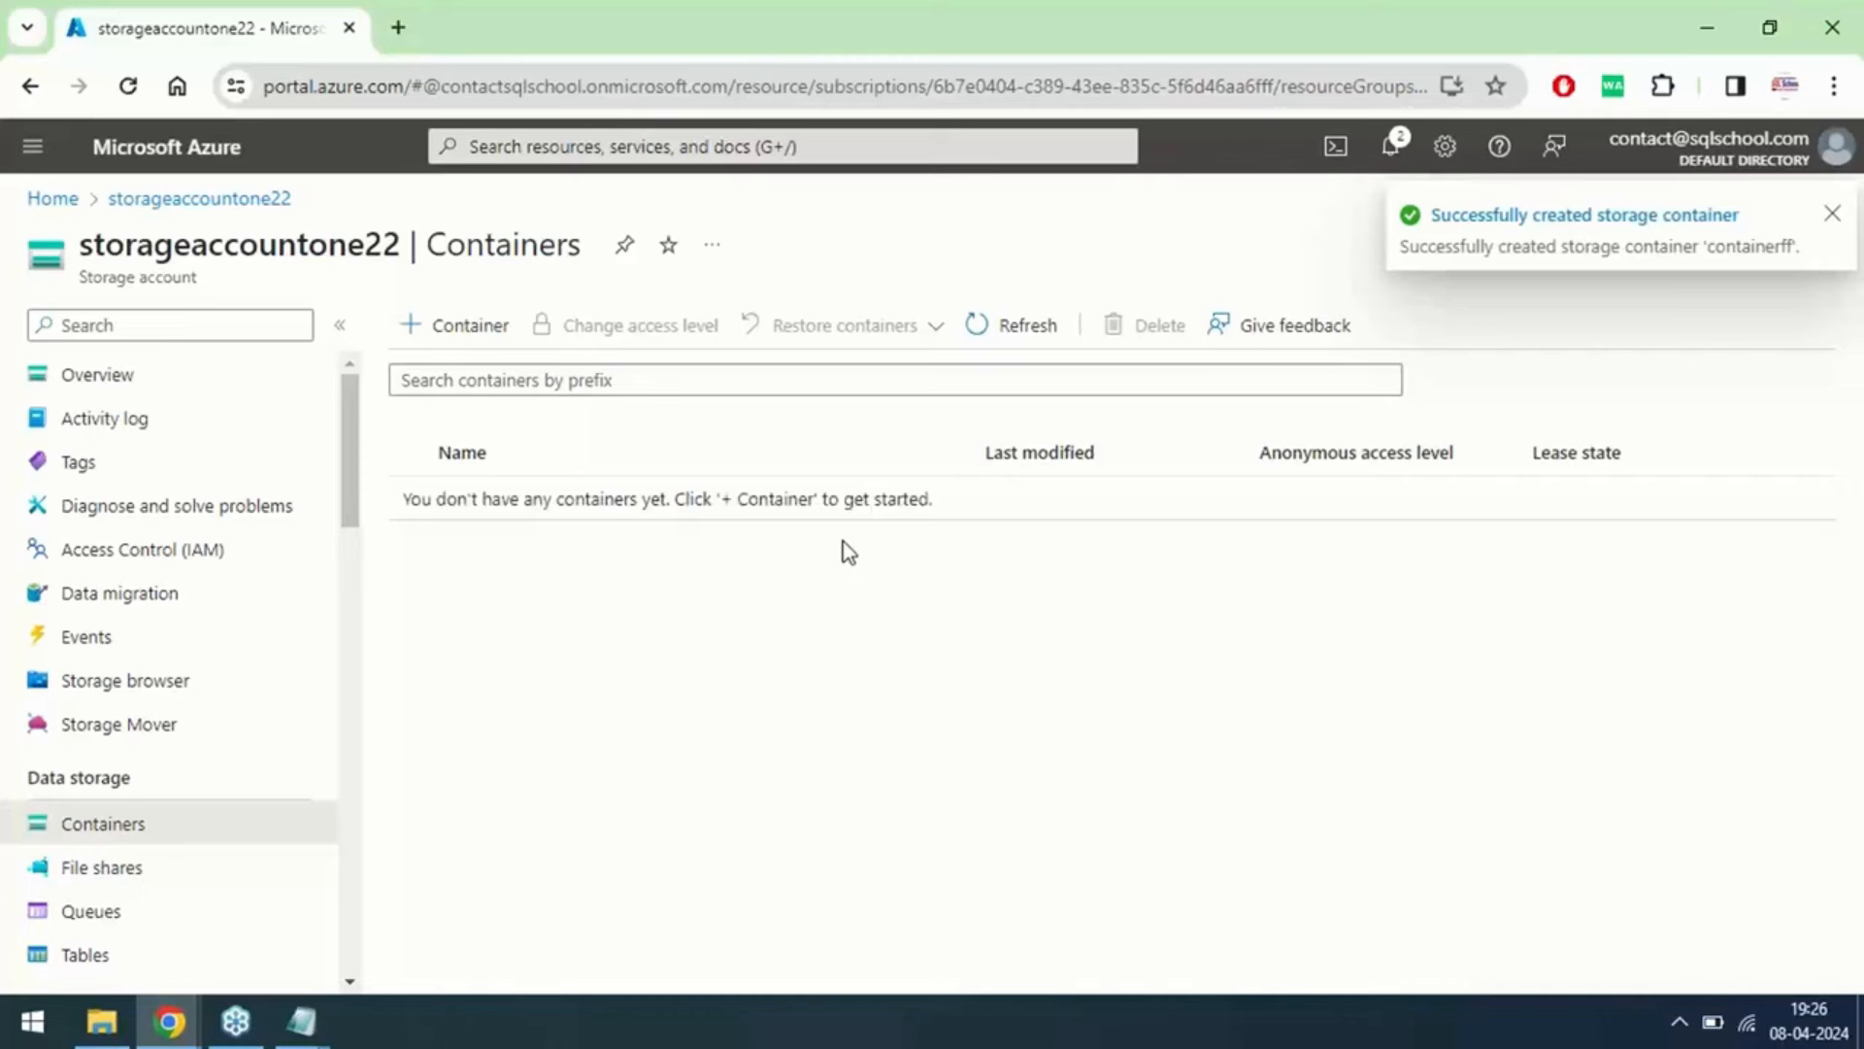
Step: Refresh the containers list of storageaccountone22 and open containerff
click(979, 330)
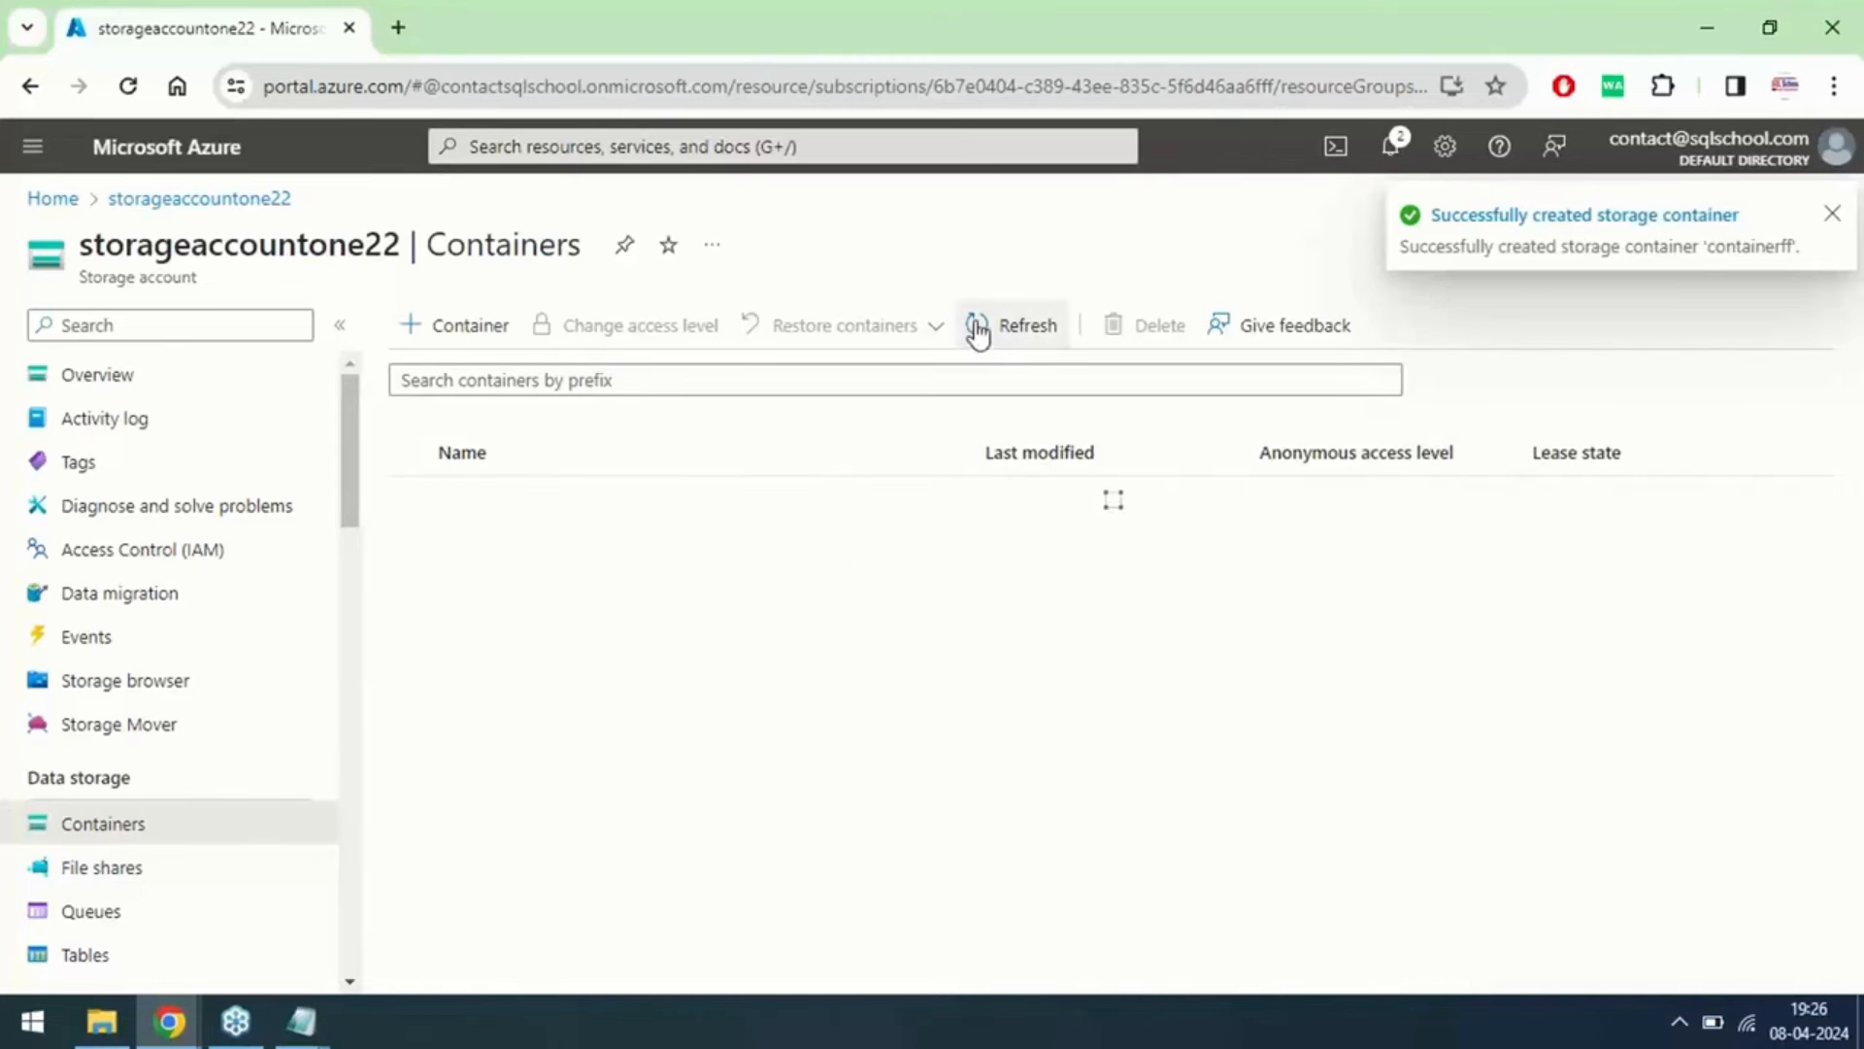
click(979, 330)
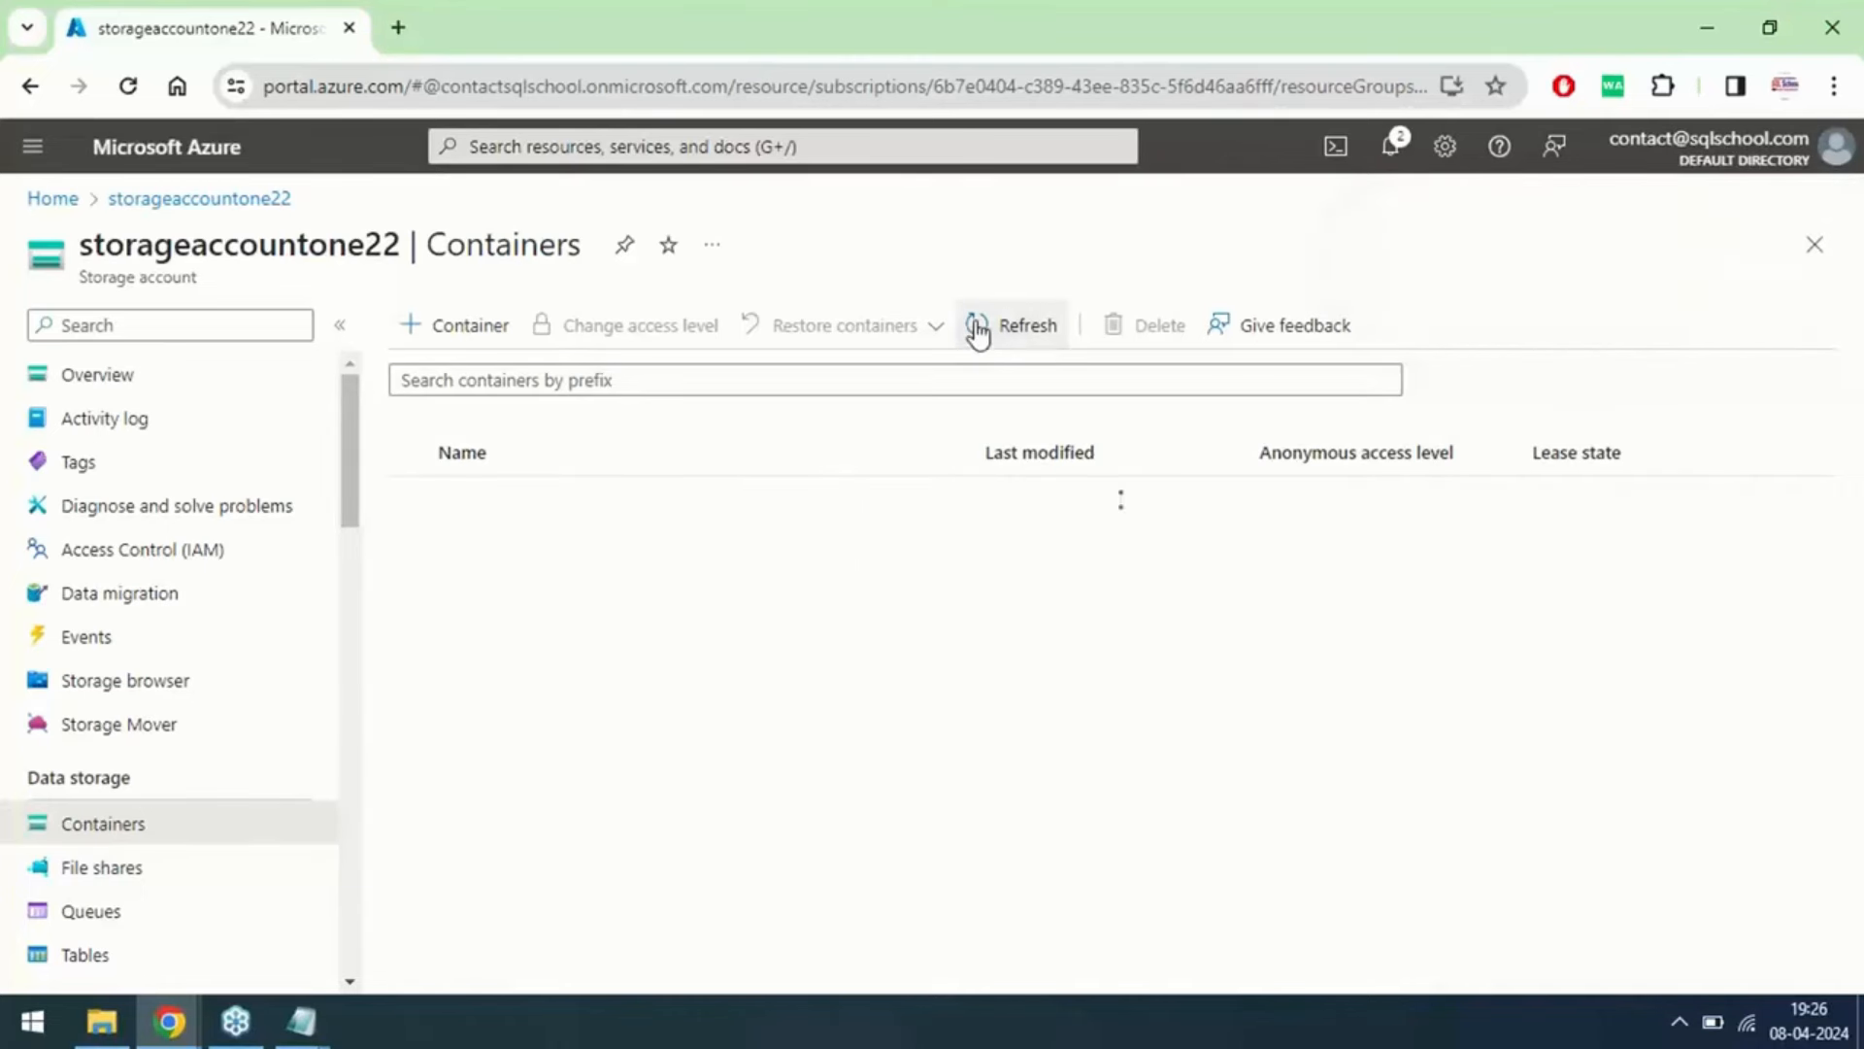
click(979, 330)
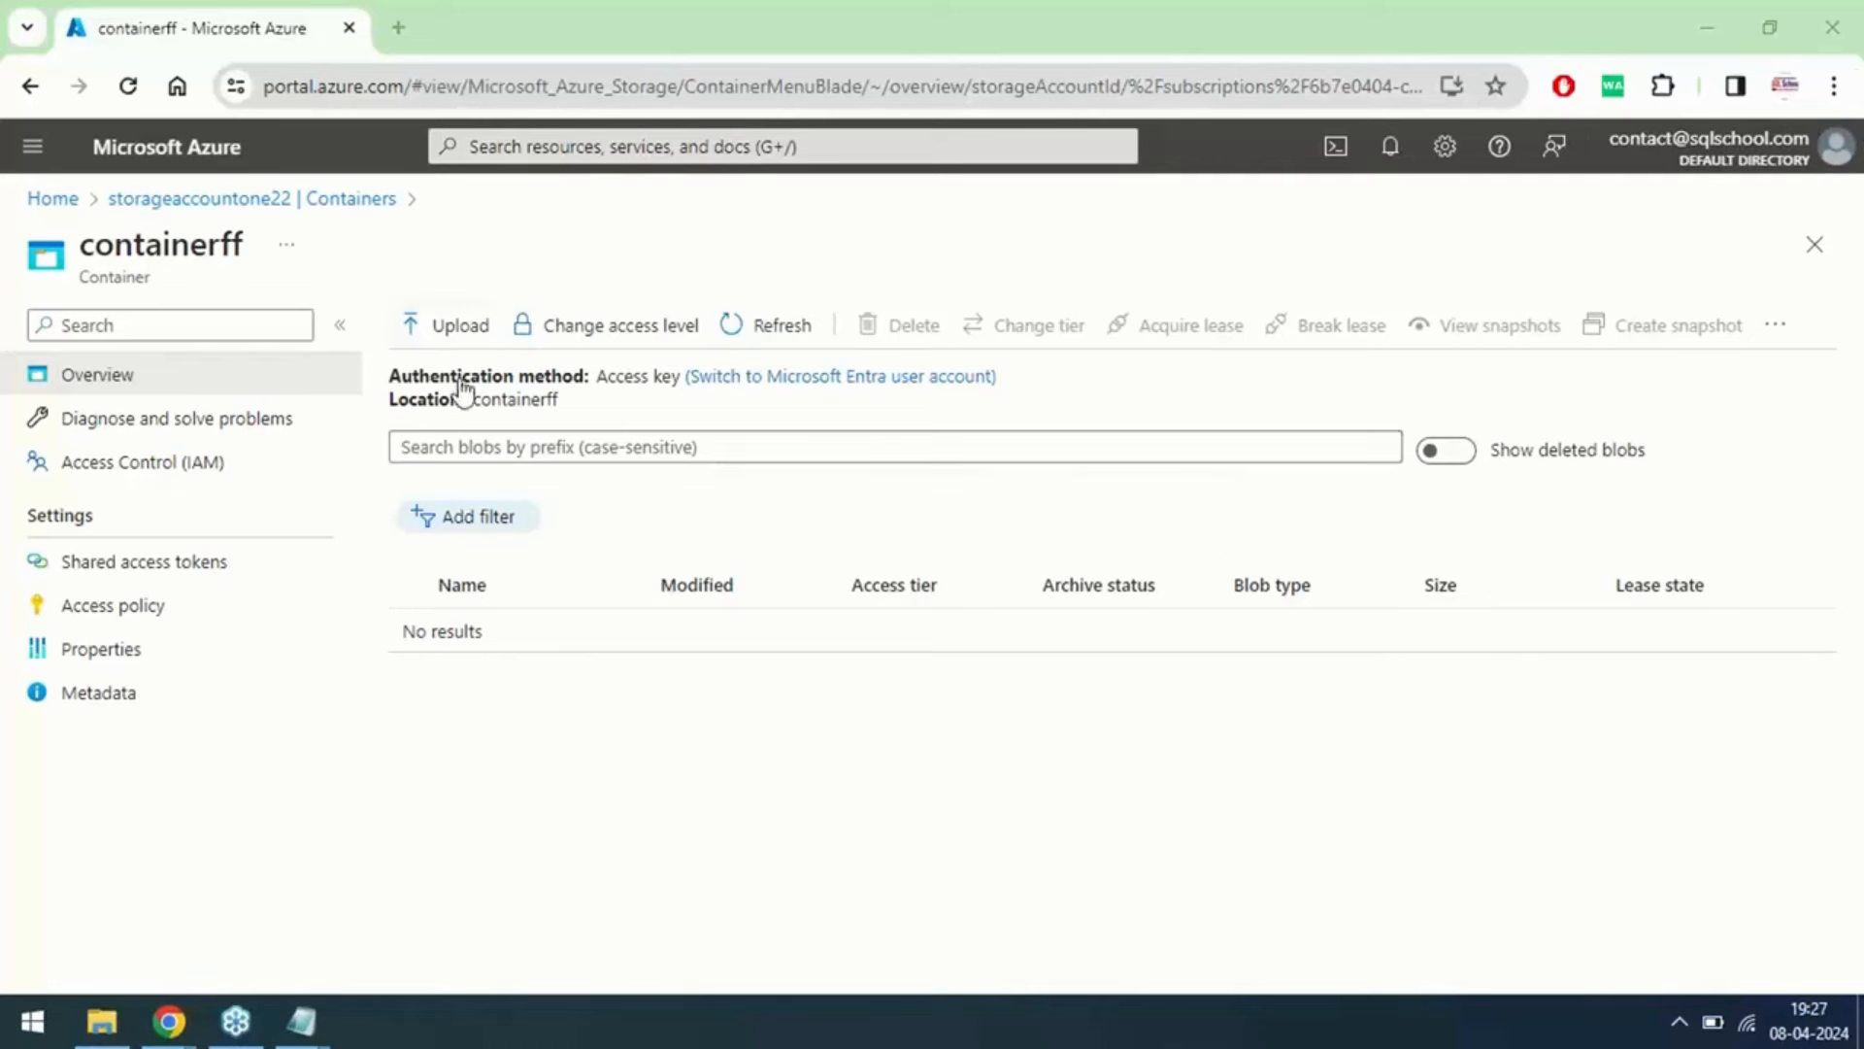
Step: Upload the file 2 2 Interview Questions.txt as a blob to containerff and dismiss the upload notification
click(437, 330)
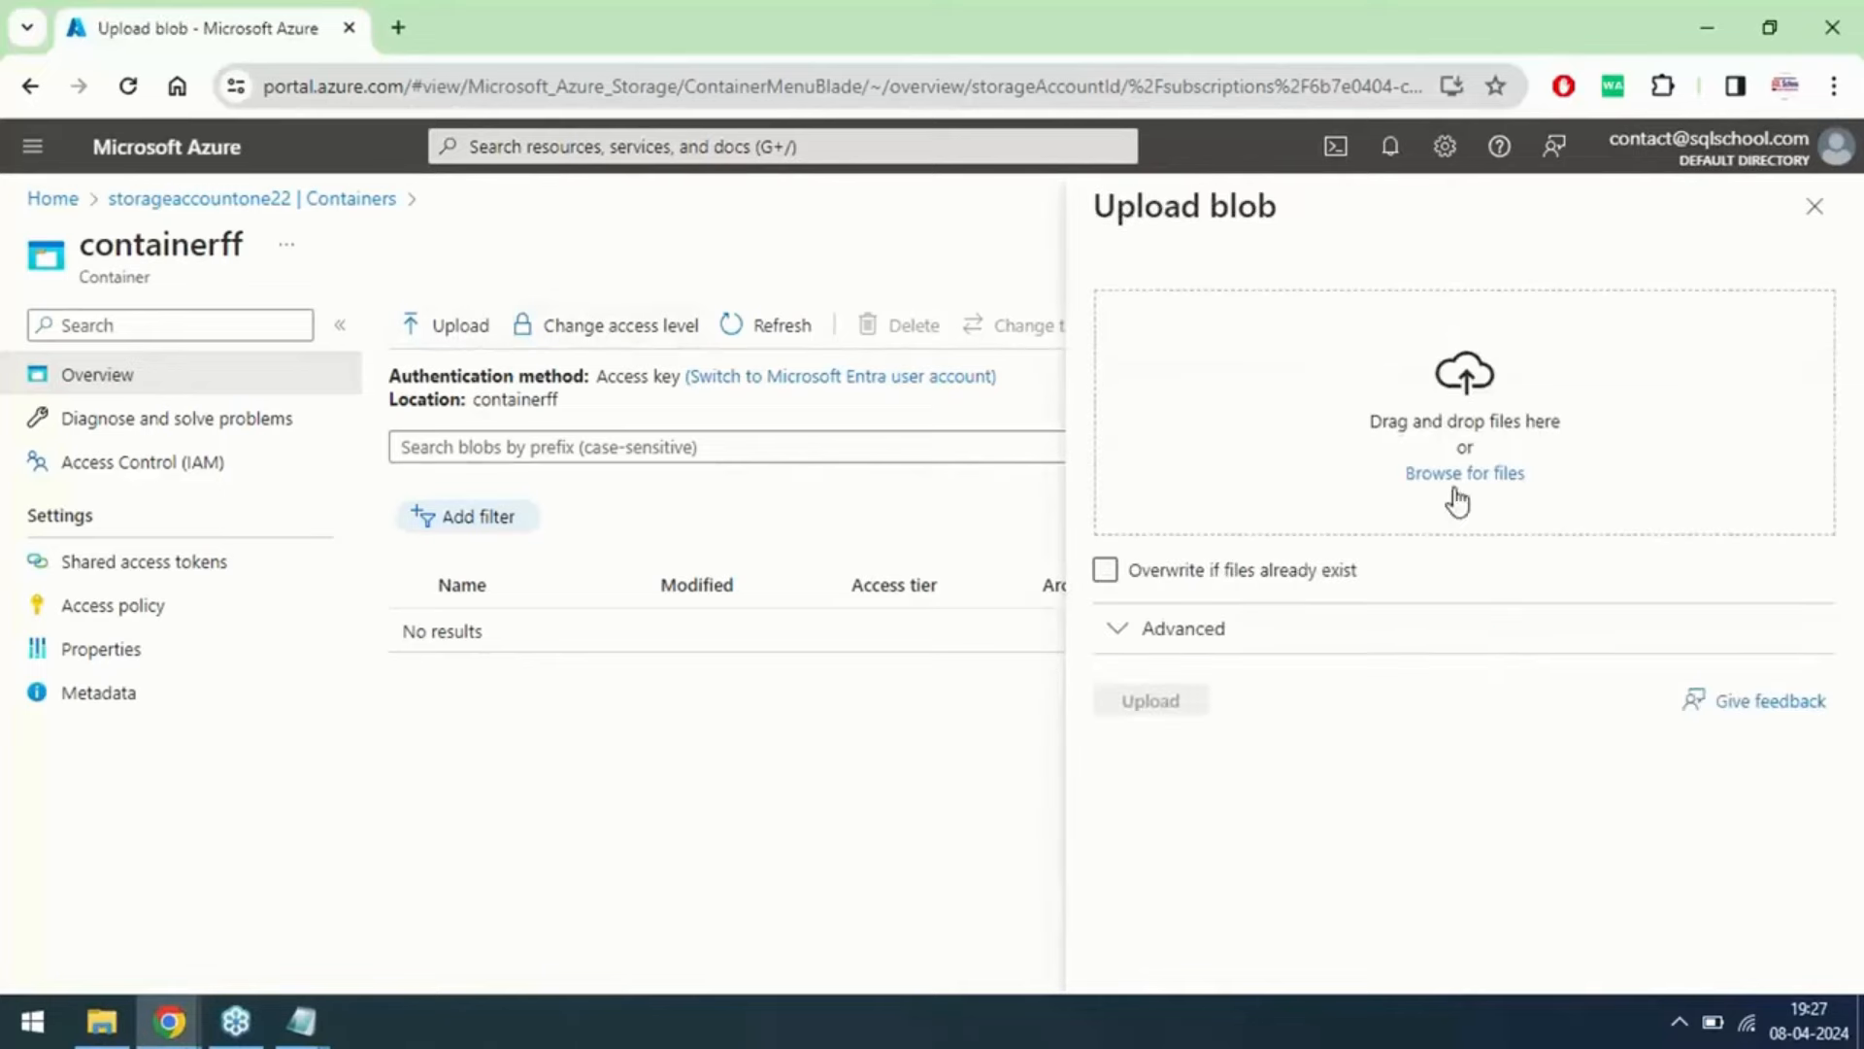
click(1458, 473)
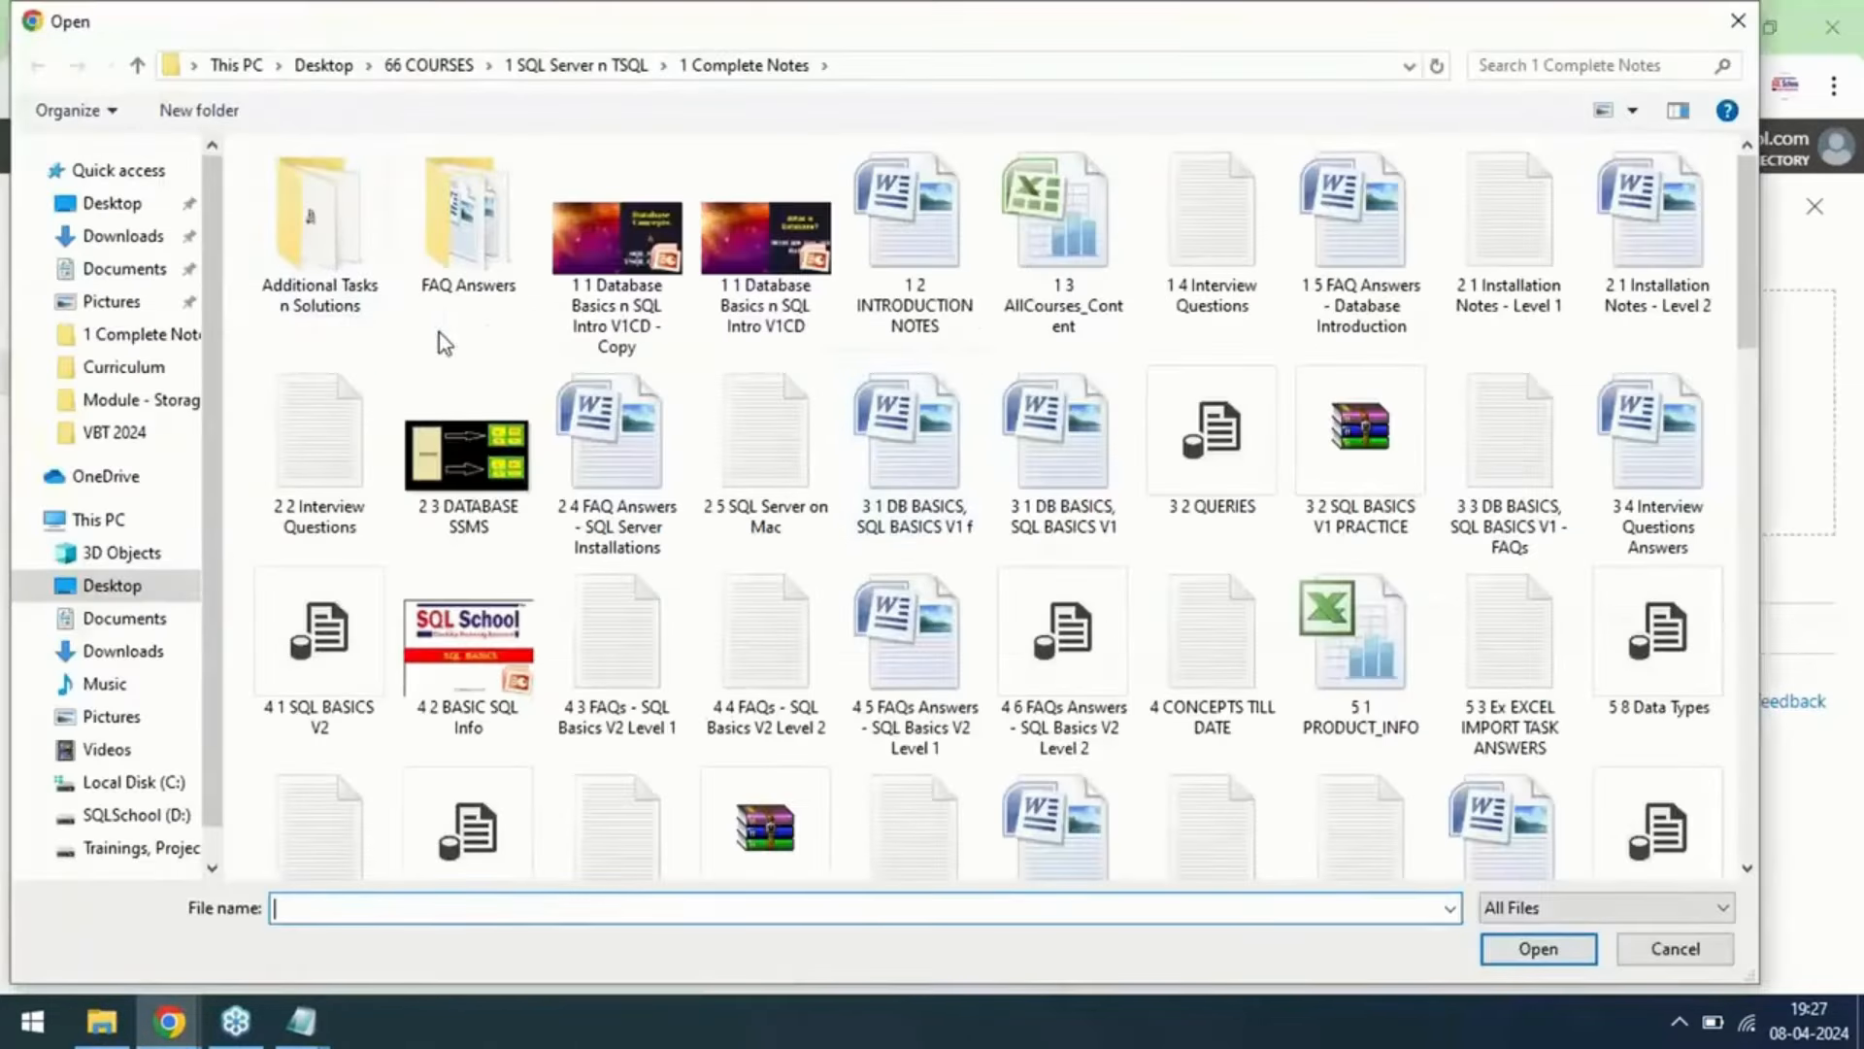
click(340, 457)
double_click(340, 456)
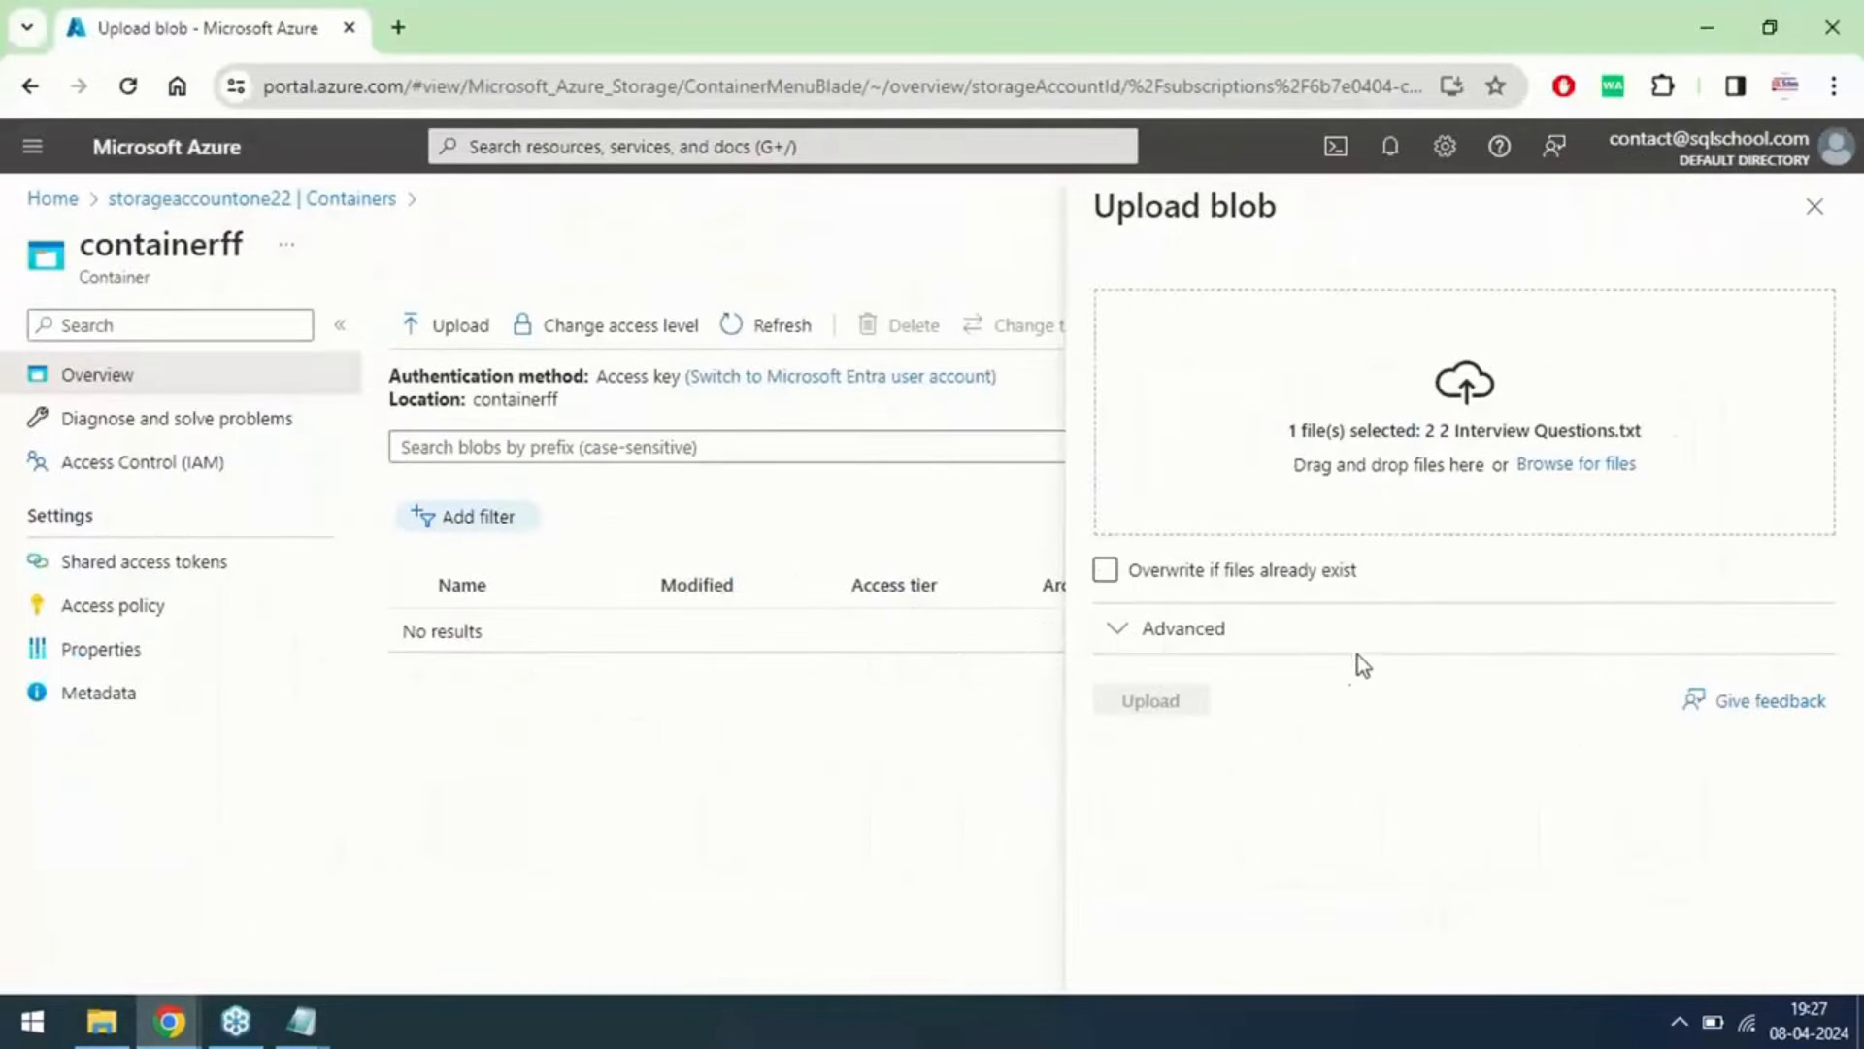
click(1152, 713)
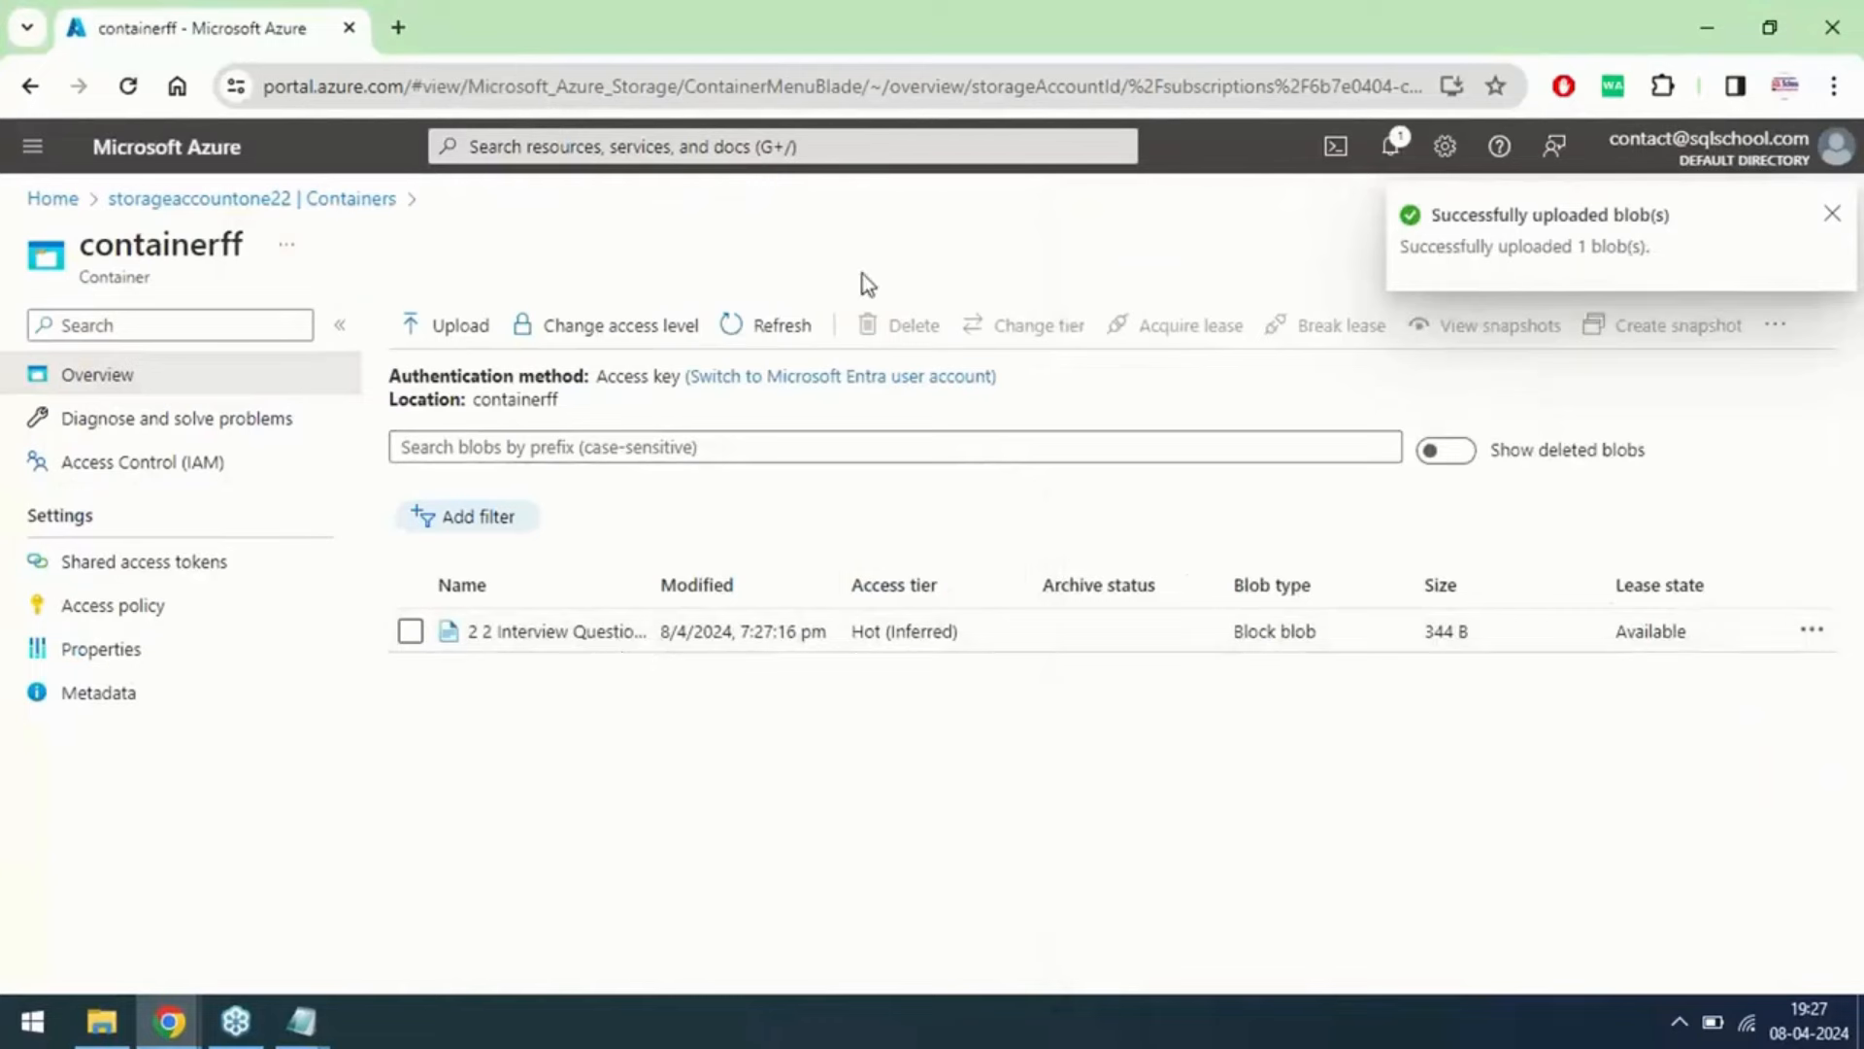
click(1839, 45)
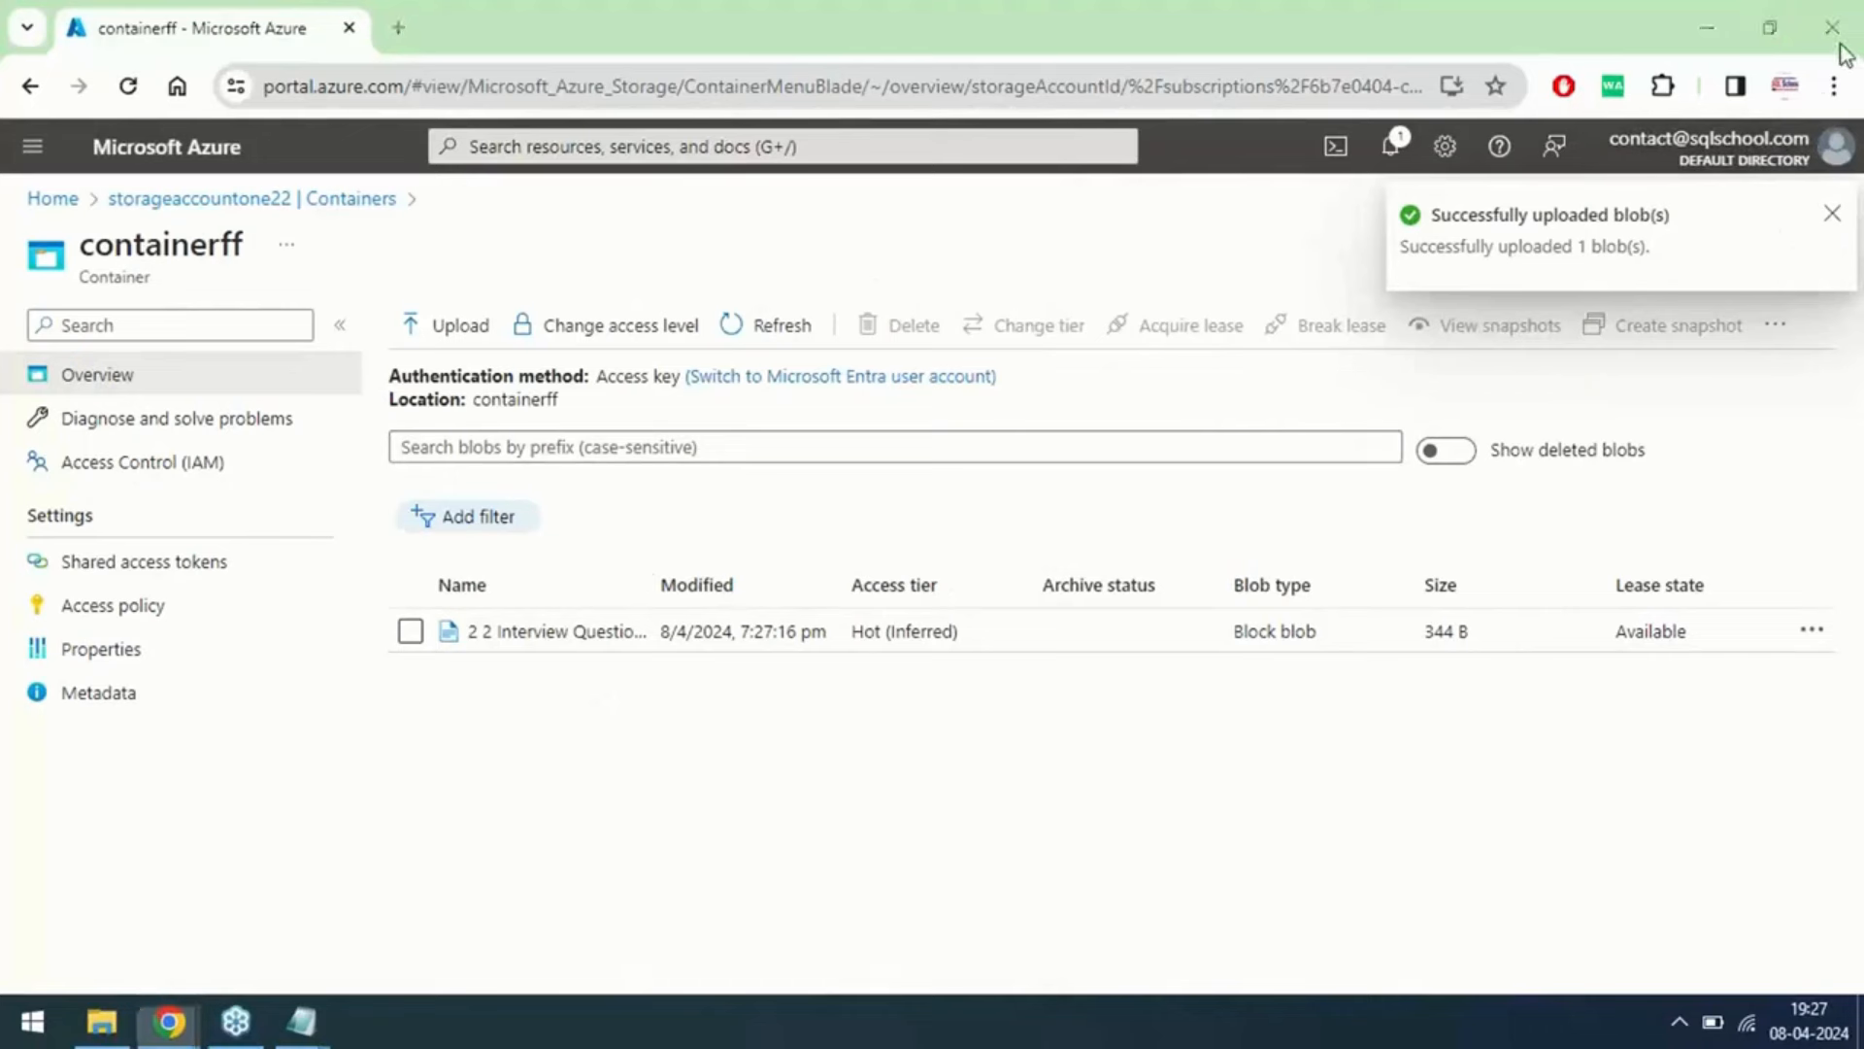
click(1833, 212)
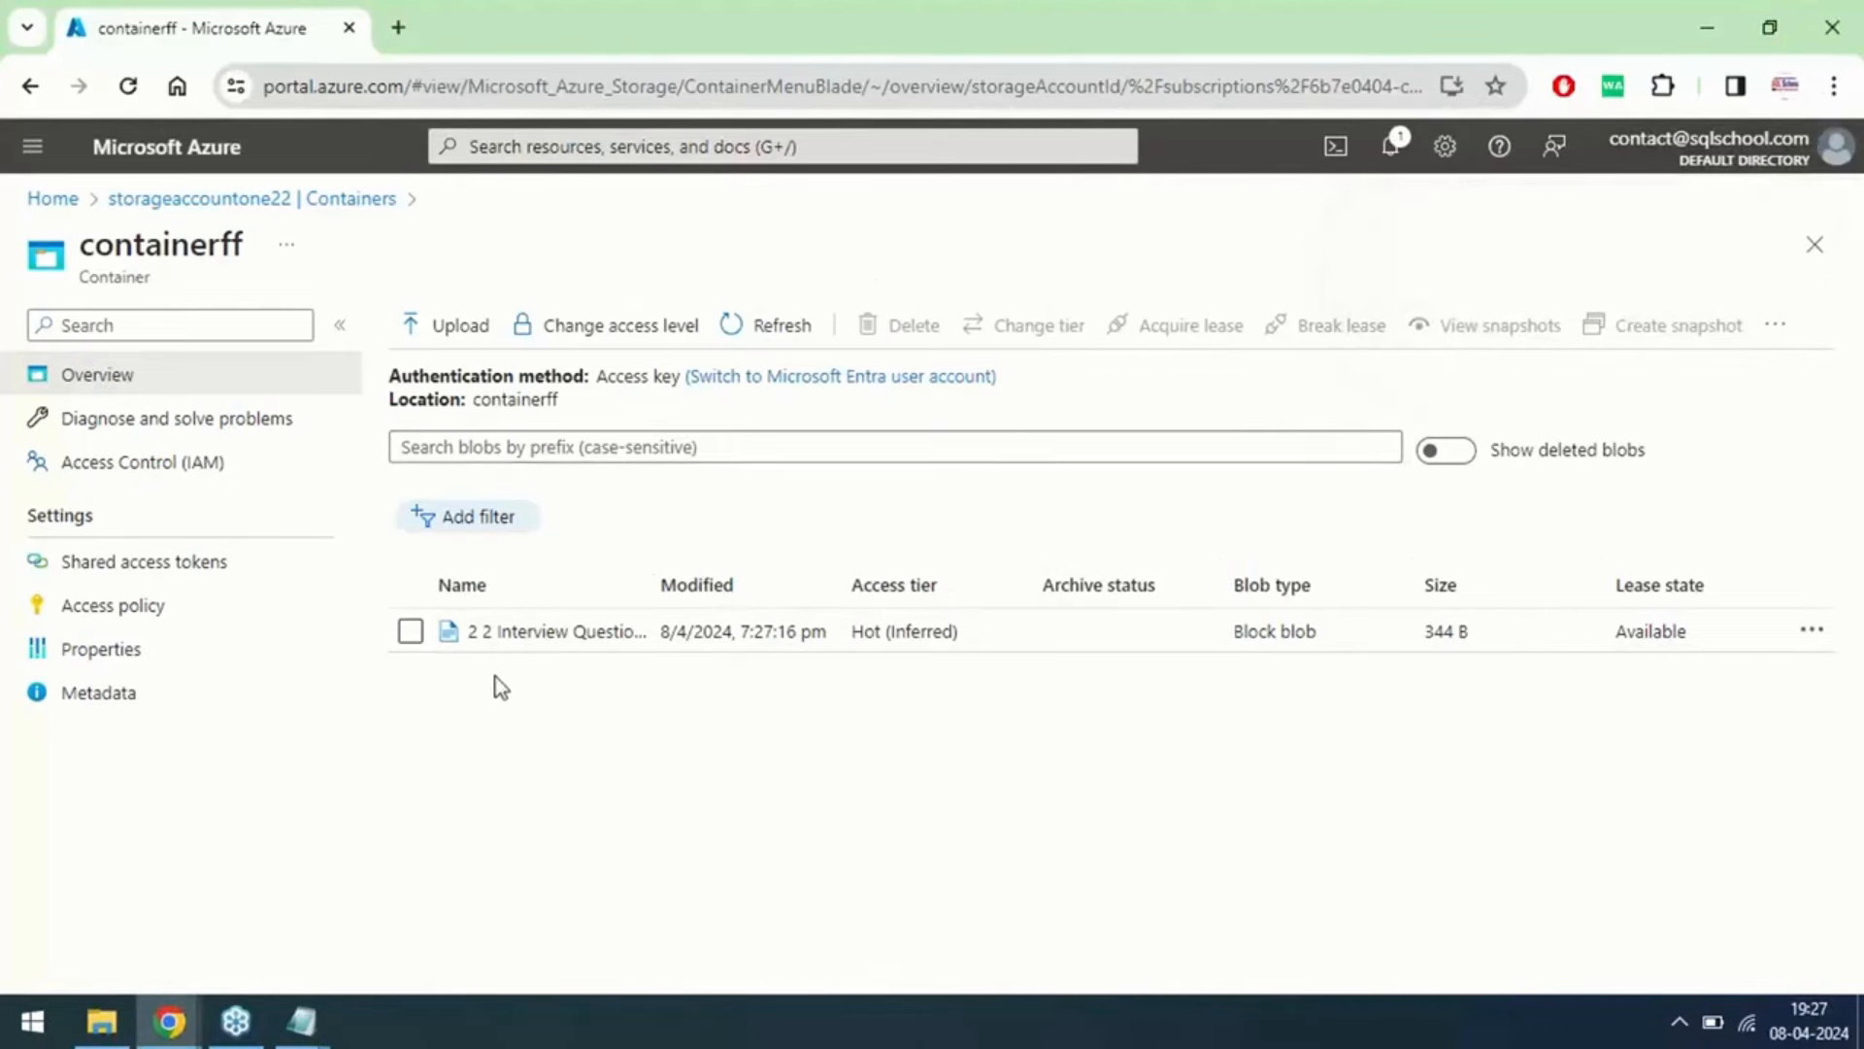
Step: Examine the uploaded blob's modified date, access tier and blob type in containerff
click(1840, 382)
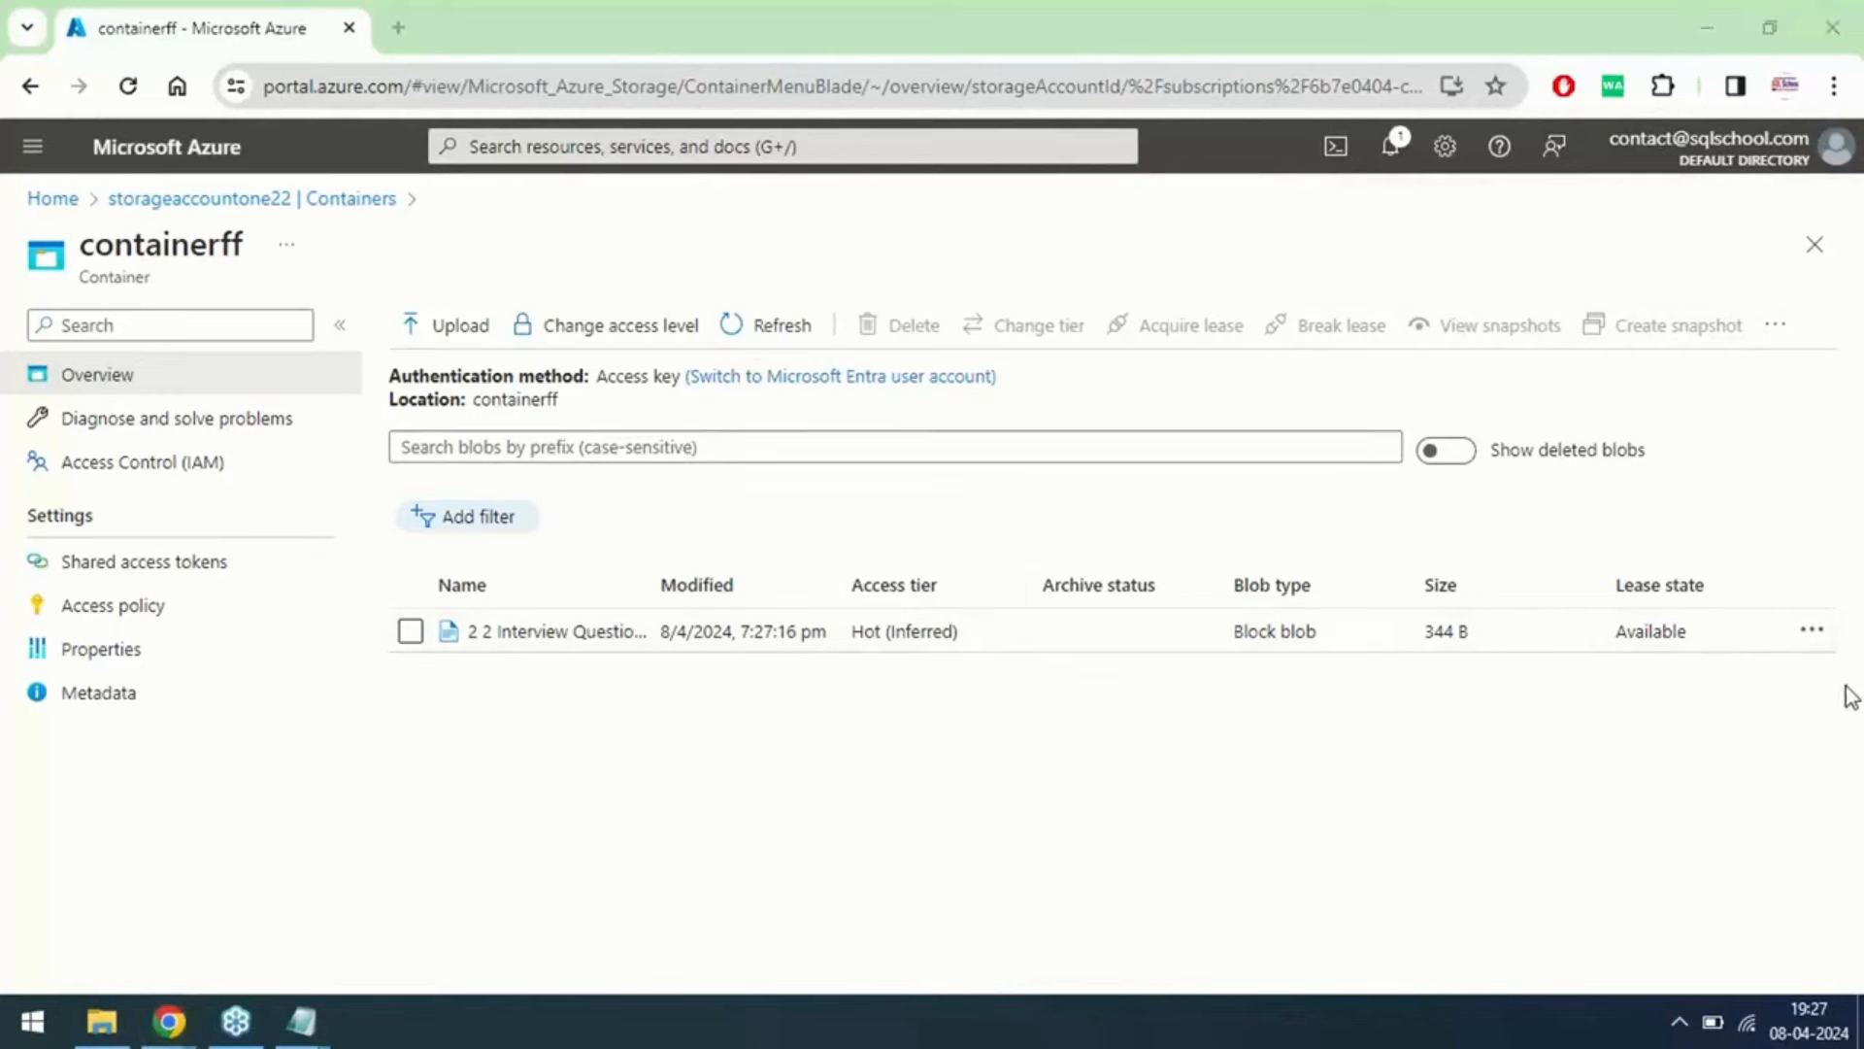
triple_click(869, 631)
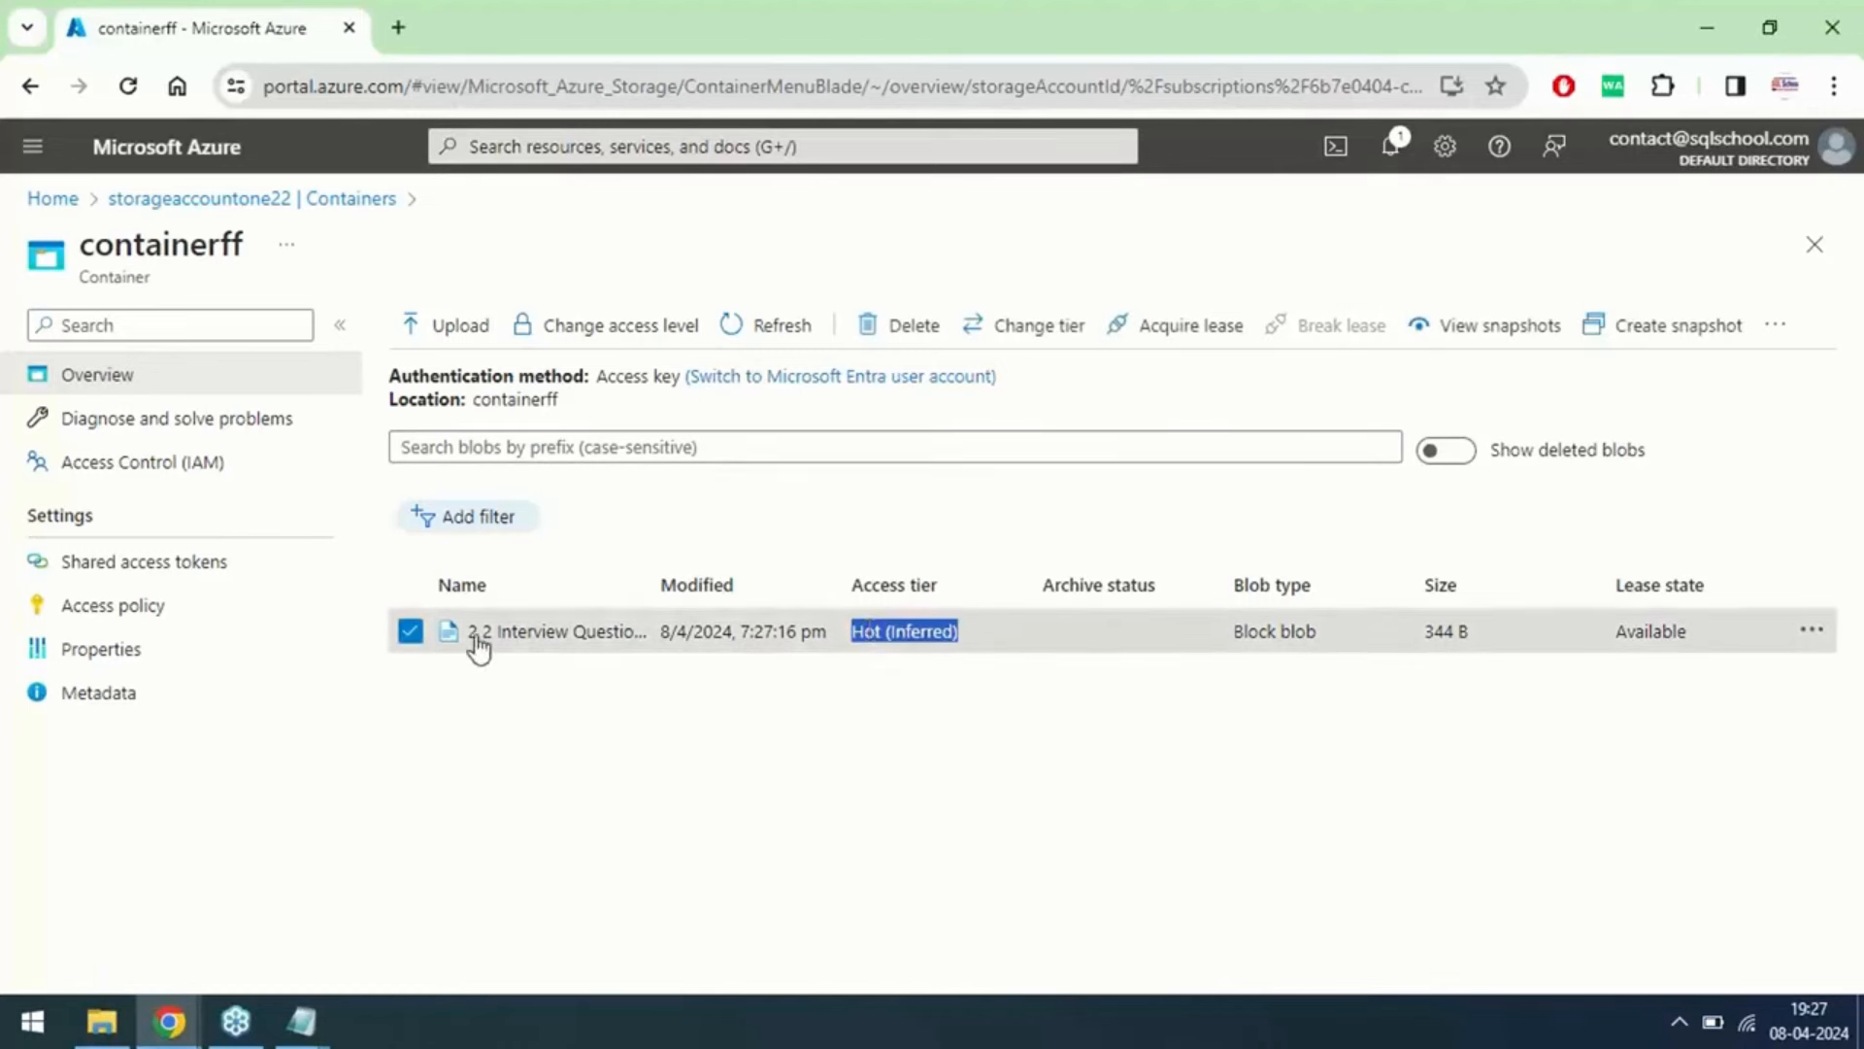
click(733, 633)
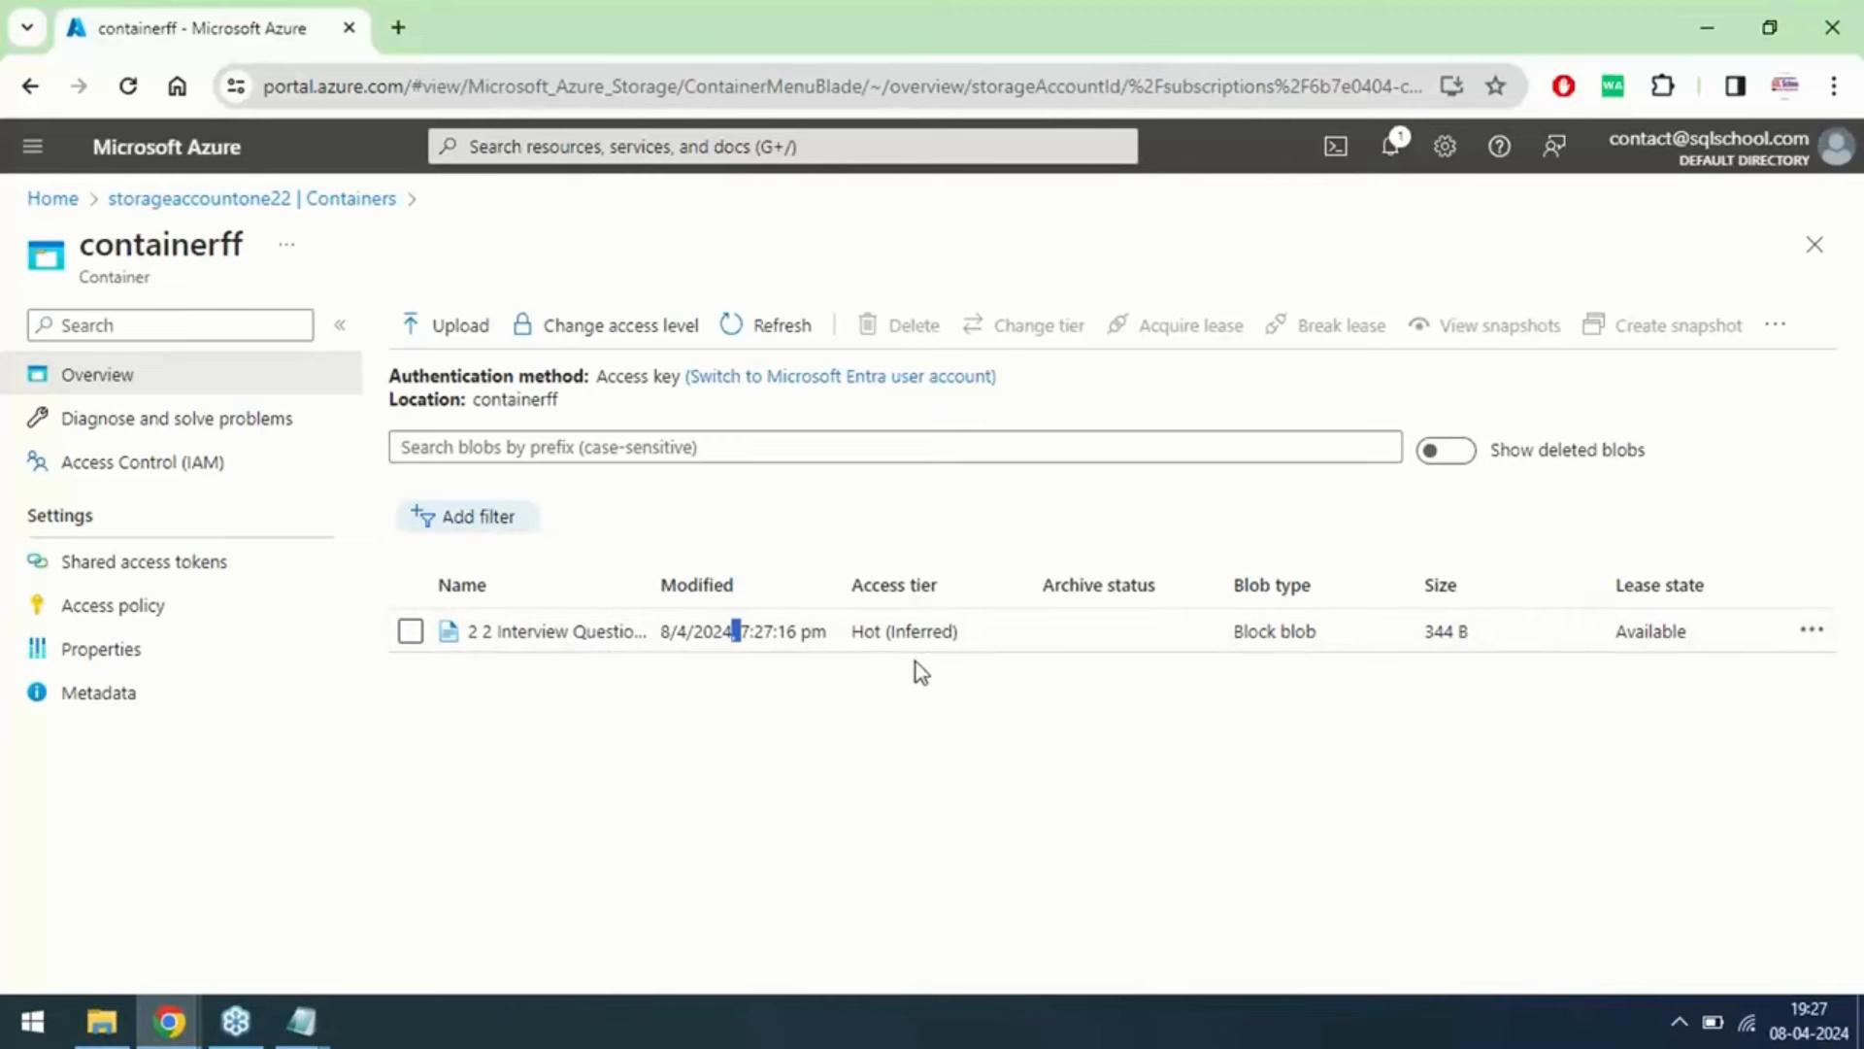
click(908, 633)
triple_click(908, 633)
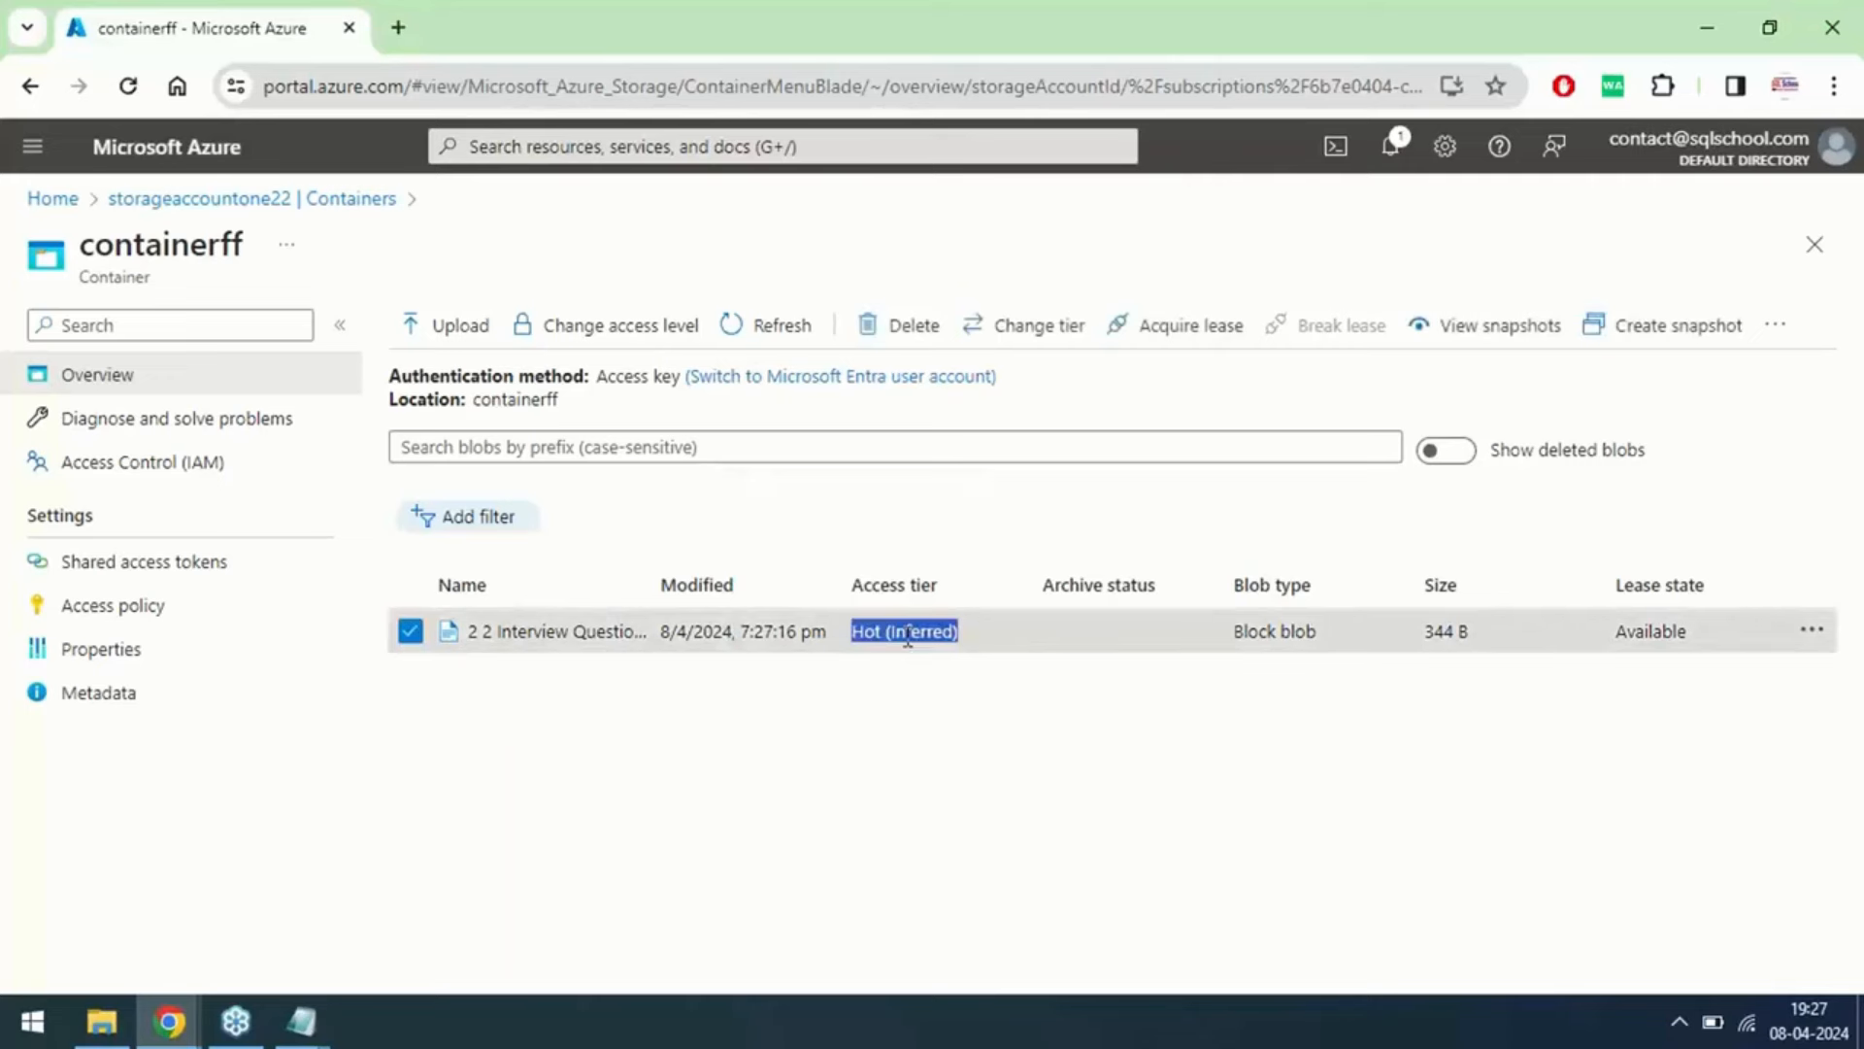
click(1284, 645)
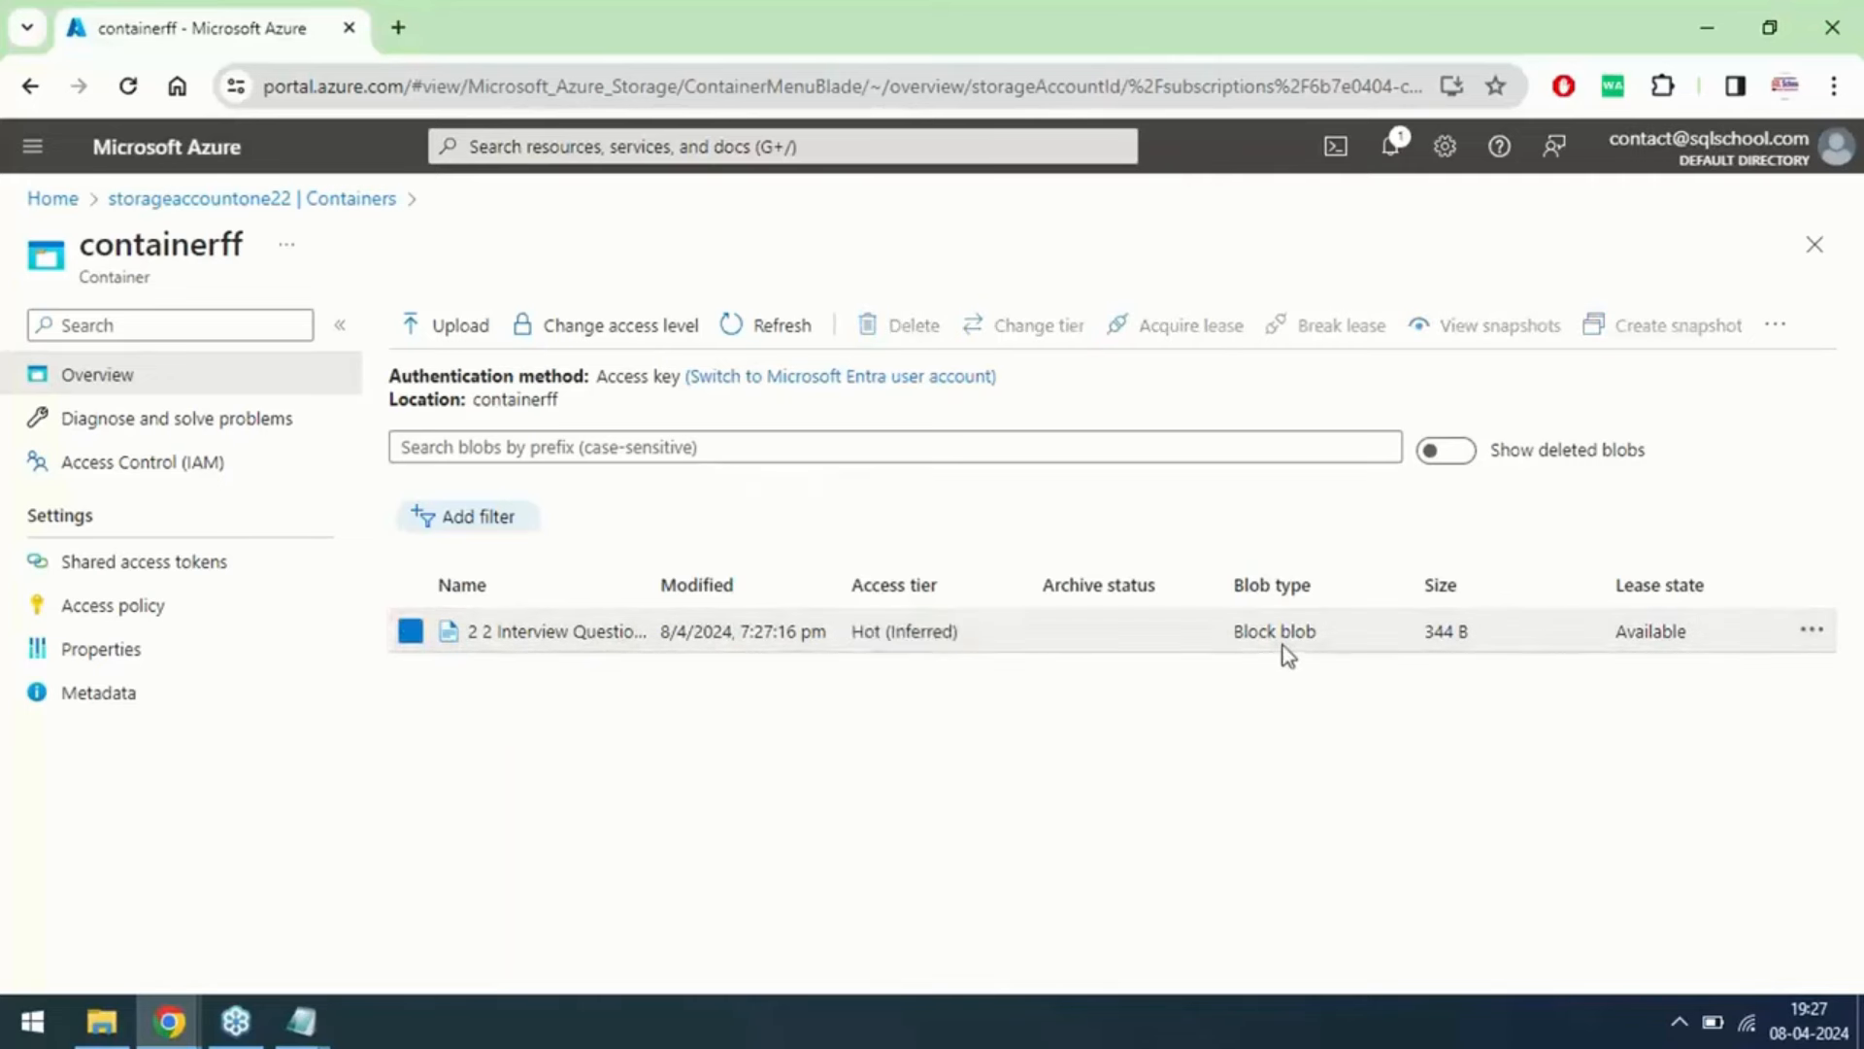
triple_click(1285, 643)
triple_click(919, 641)
double_click(1285, 638)
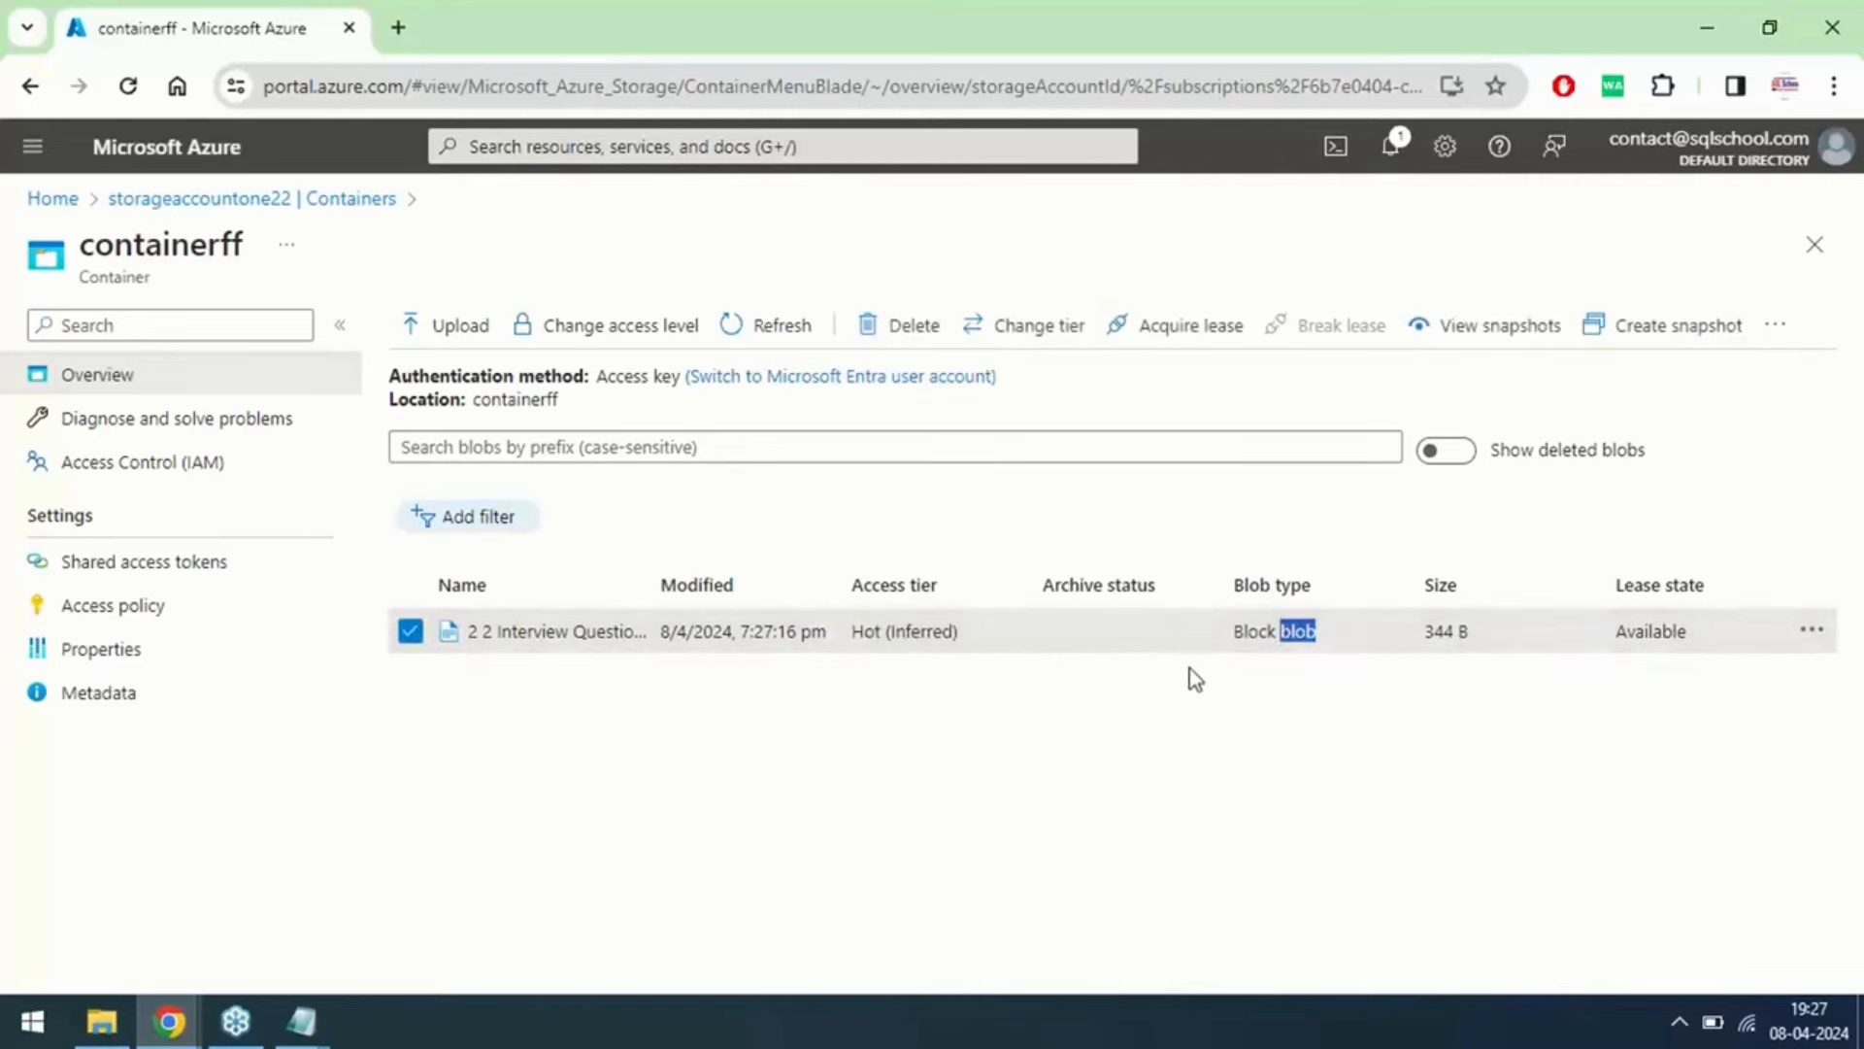
Step: Switch to the 5 1 Azure Monitoring N Metrics notes in Notepad and read the opening sentence under Storage Architecture Concepts
mouse_move(303, 1027)
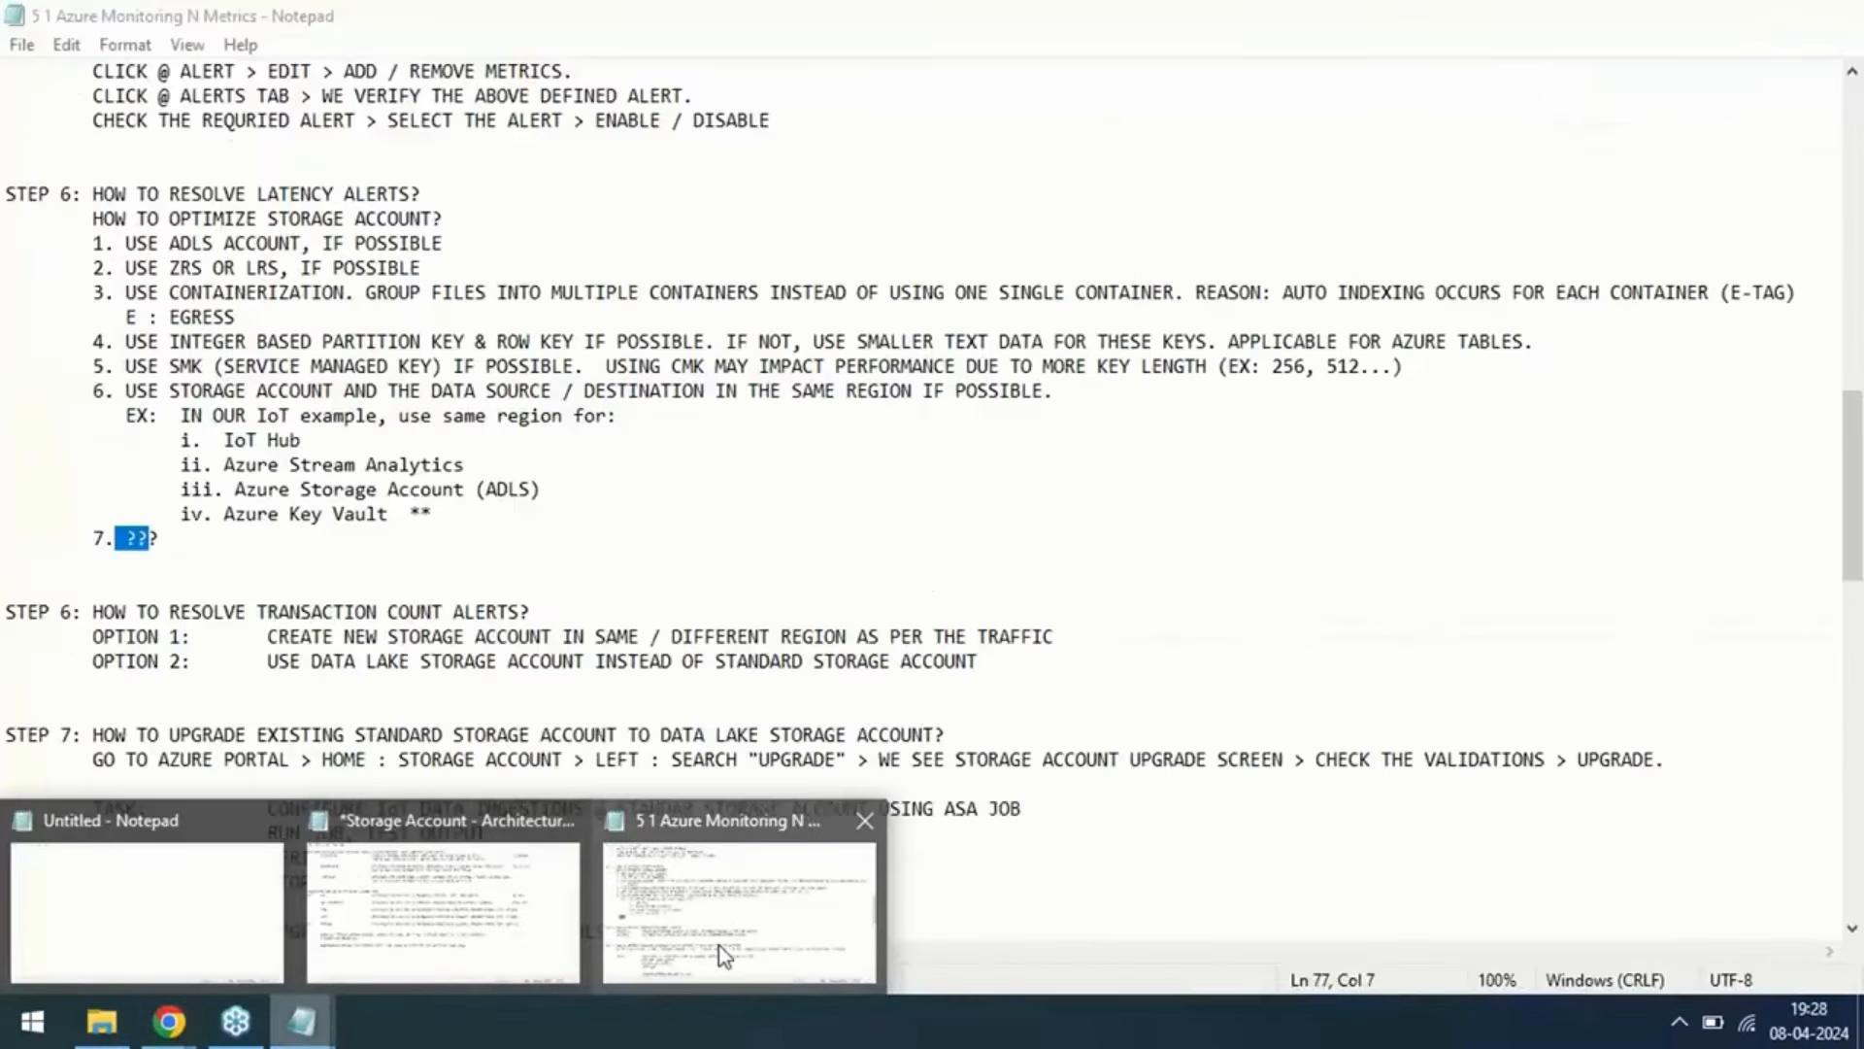
click(719, 946)
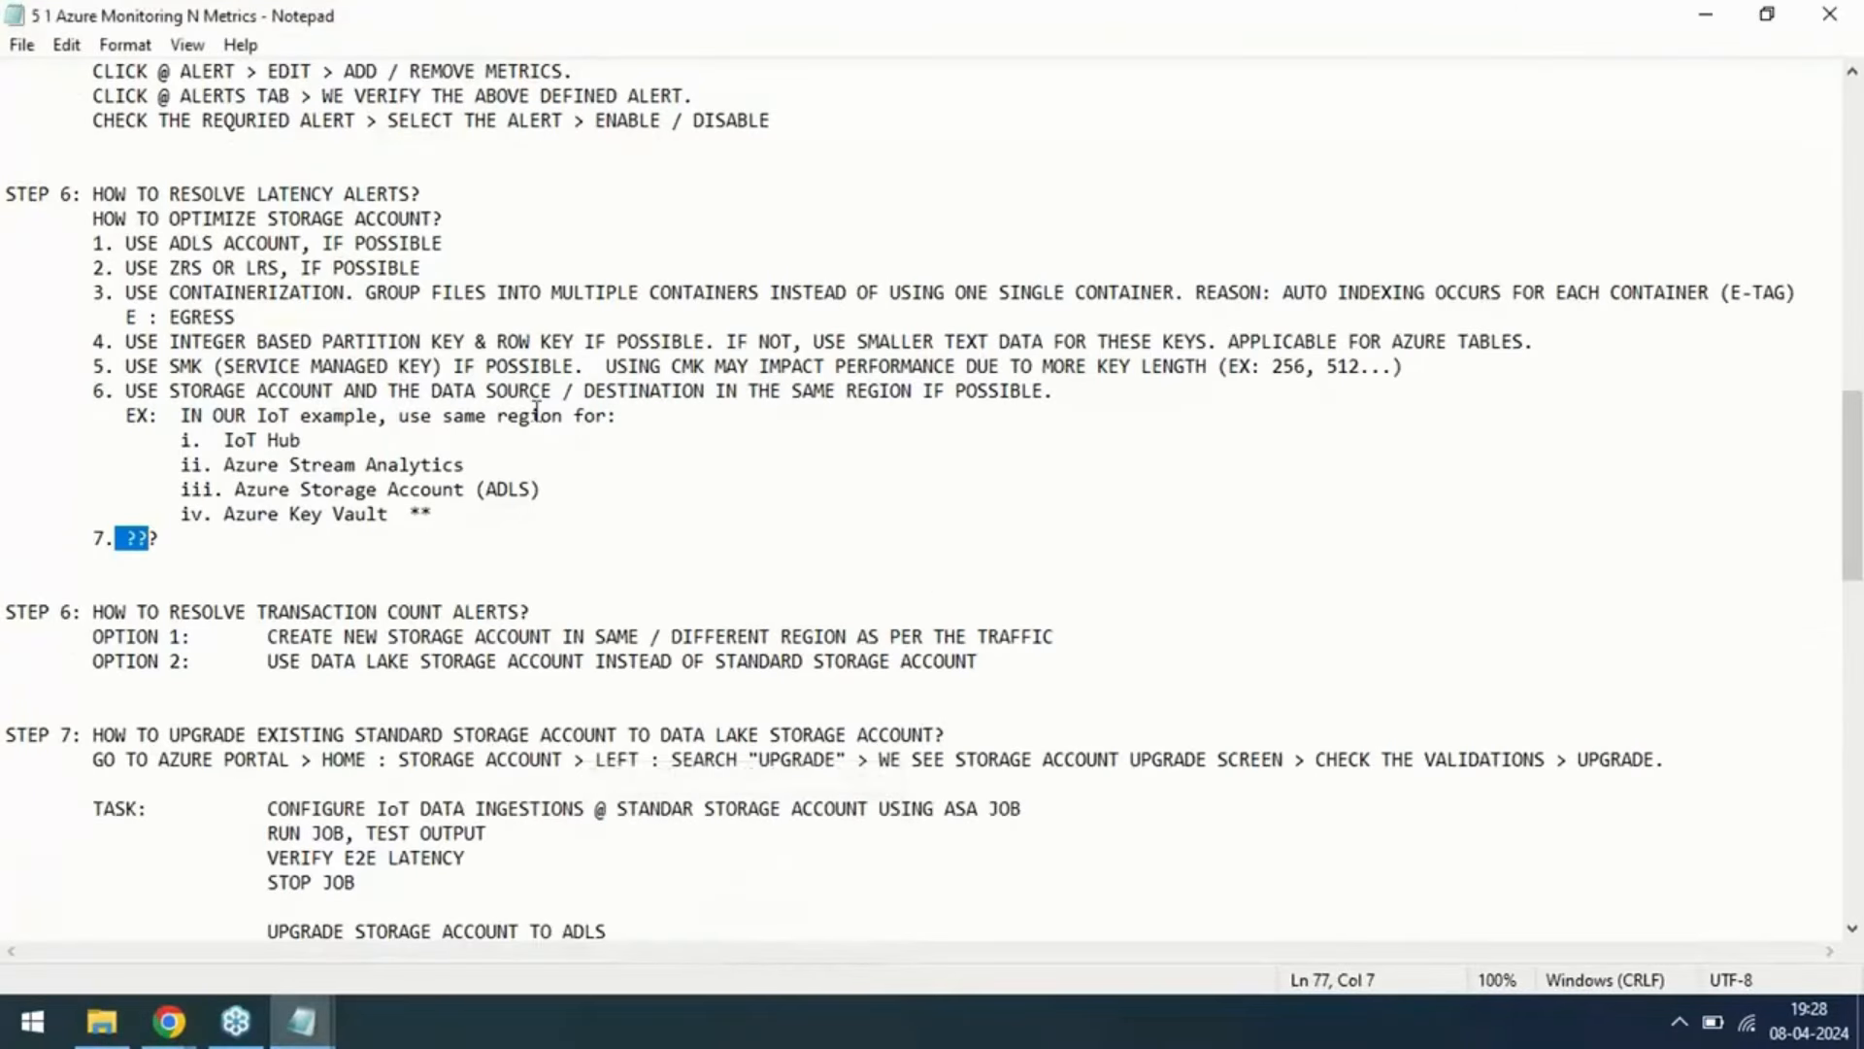
drag(1851, 464, 1851, 668)
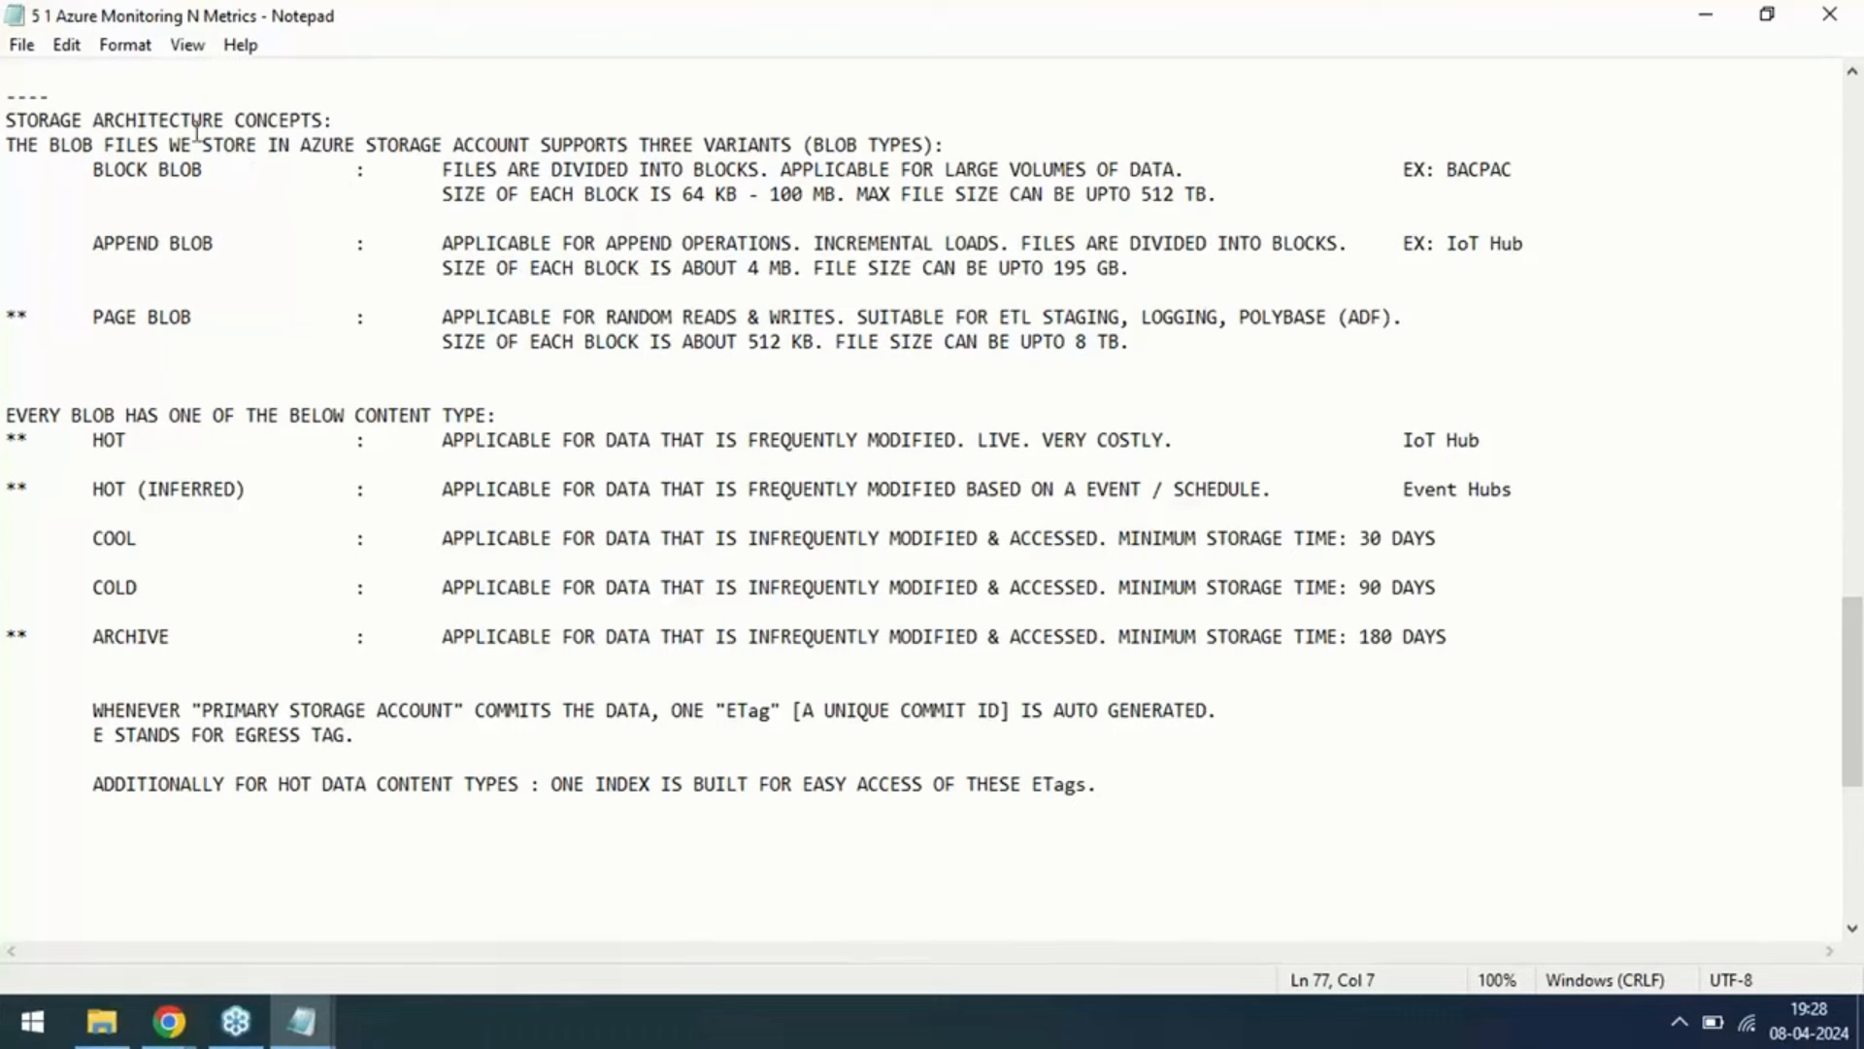
click(114, 144)
drag(113, 144, 507, 150)
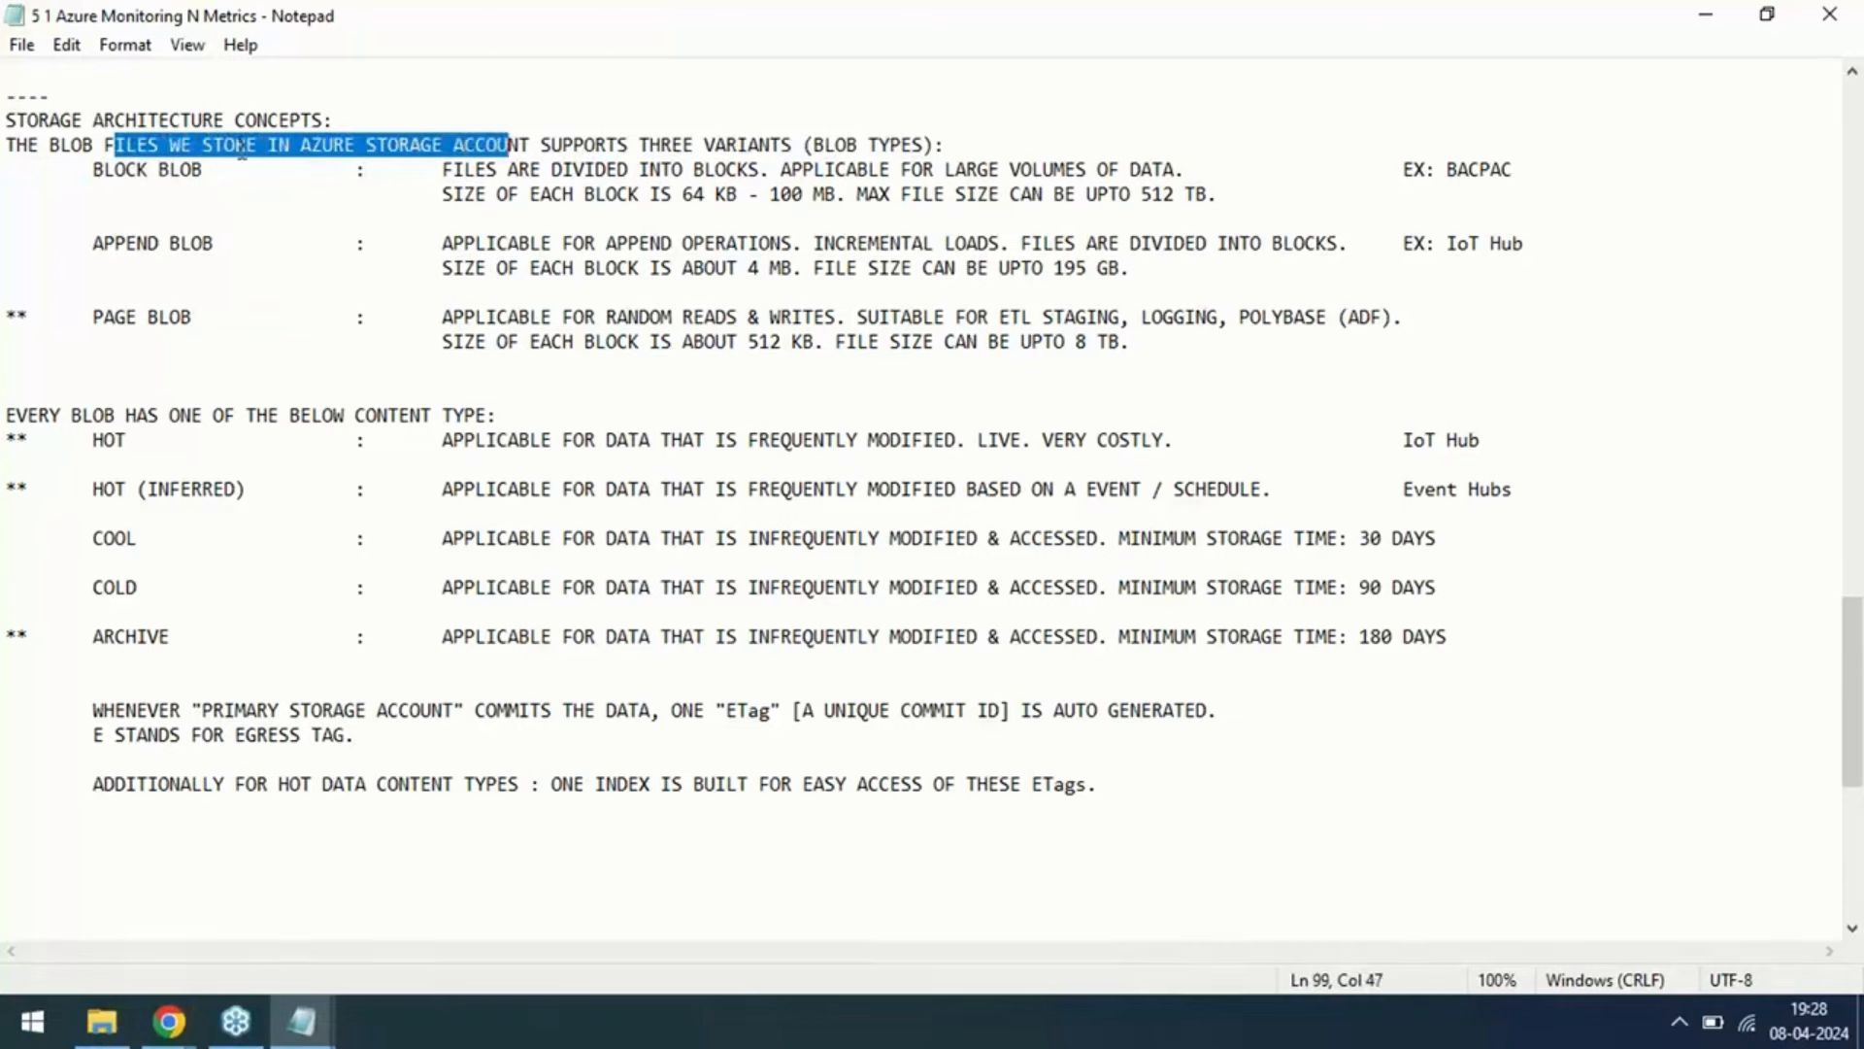
click(540, 145)
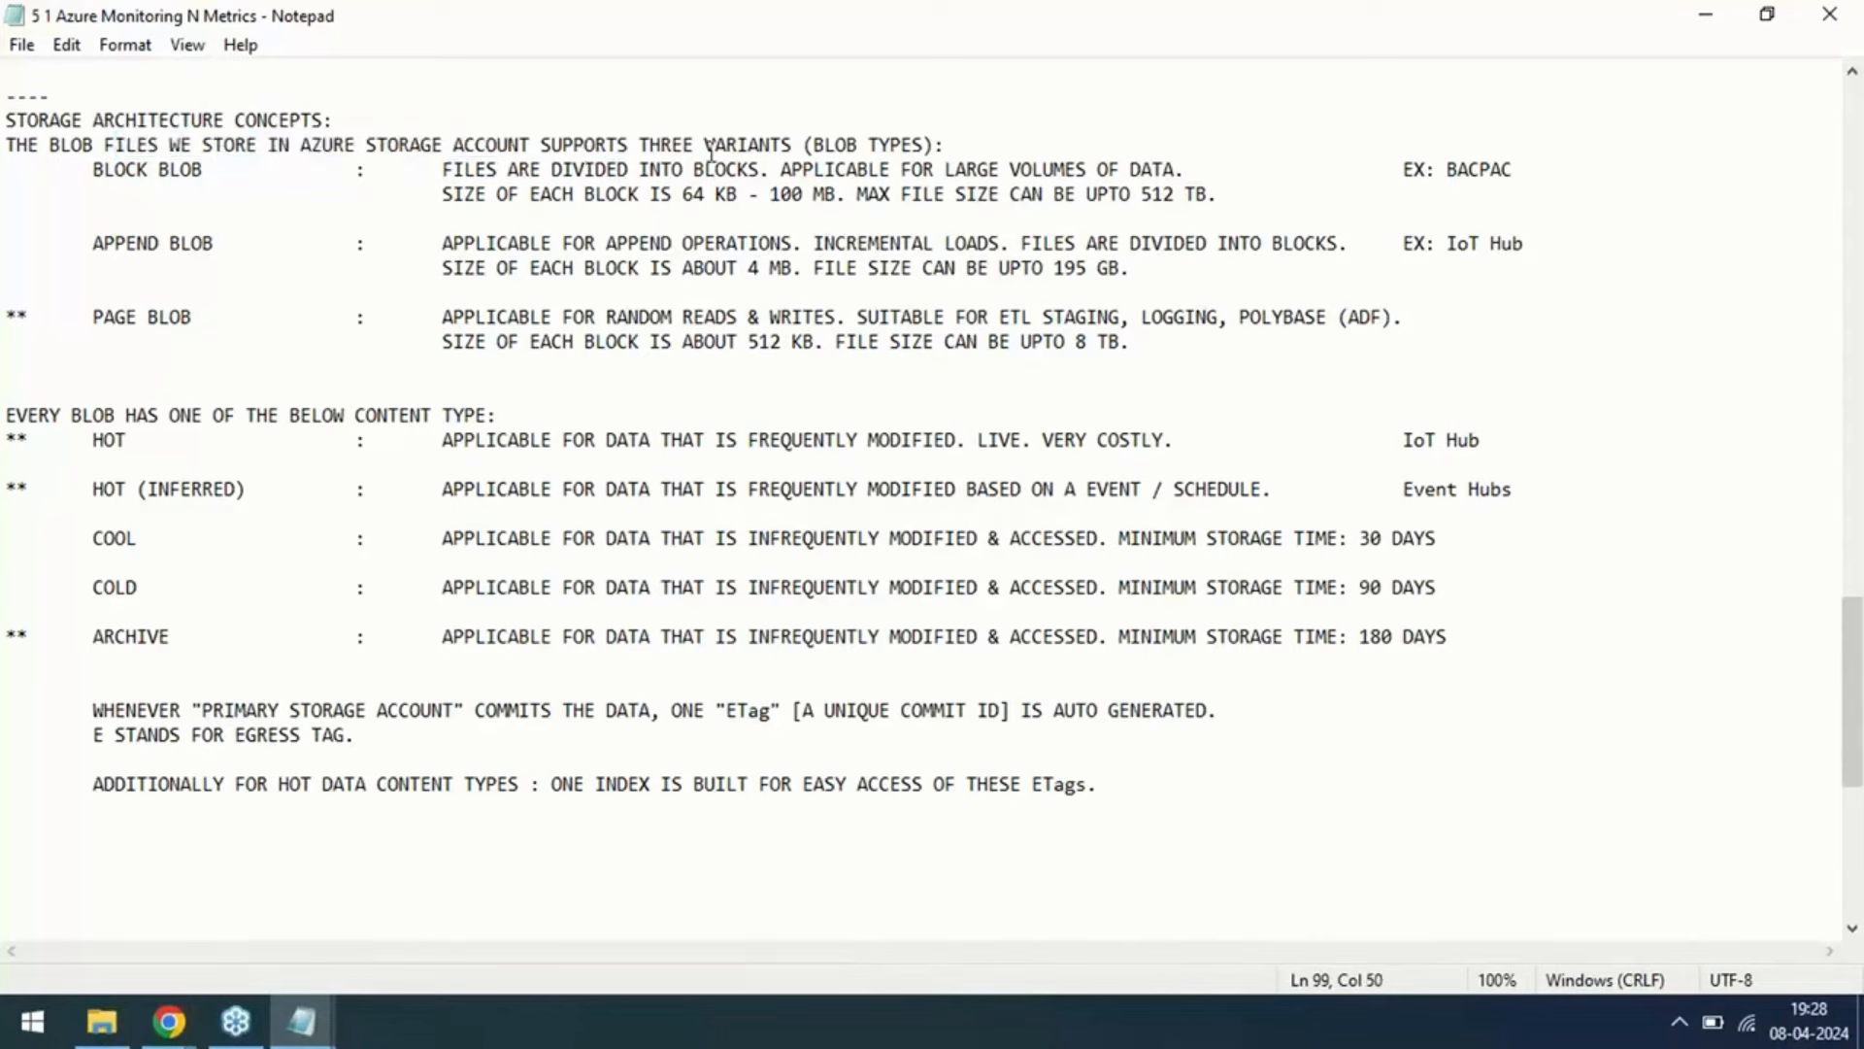
Step: Replace the word STORE with UPLOAD TO in the sentence about blob files under Storage Architecture Concepts
double_click(215, 146)
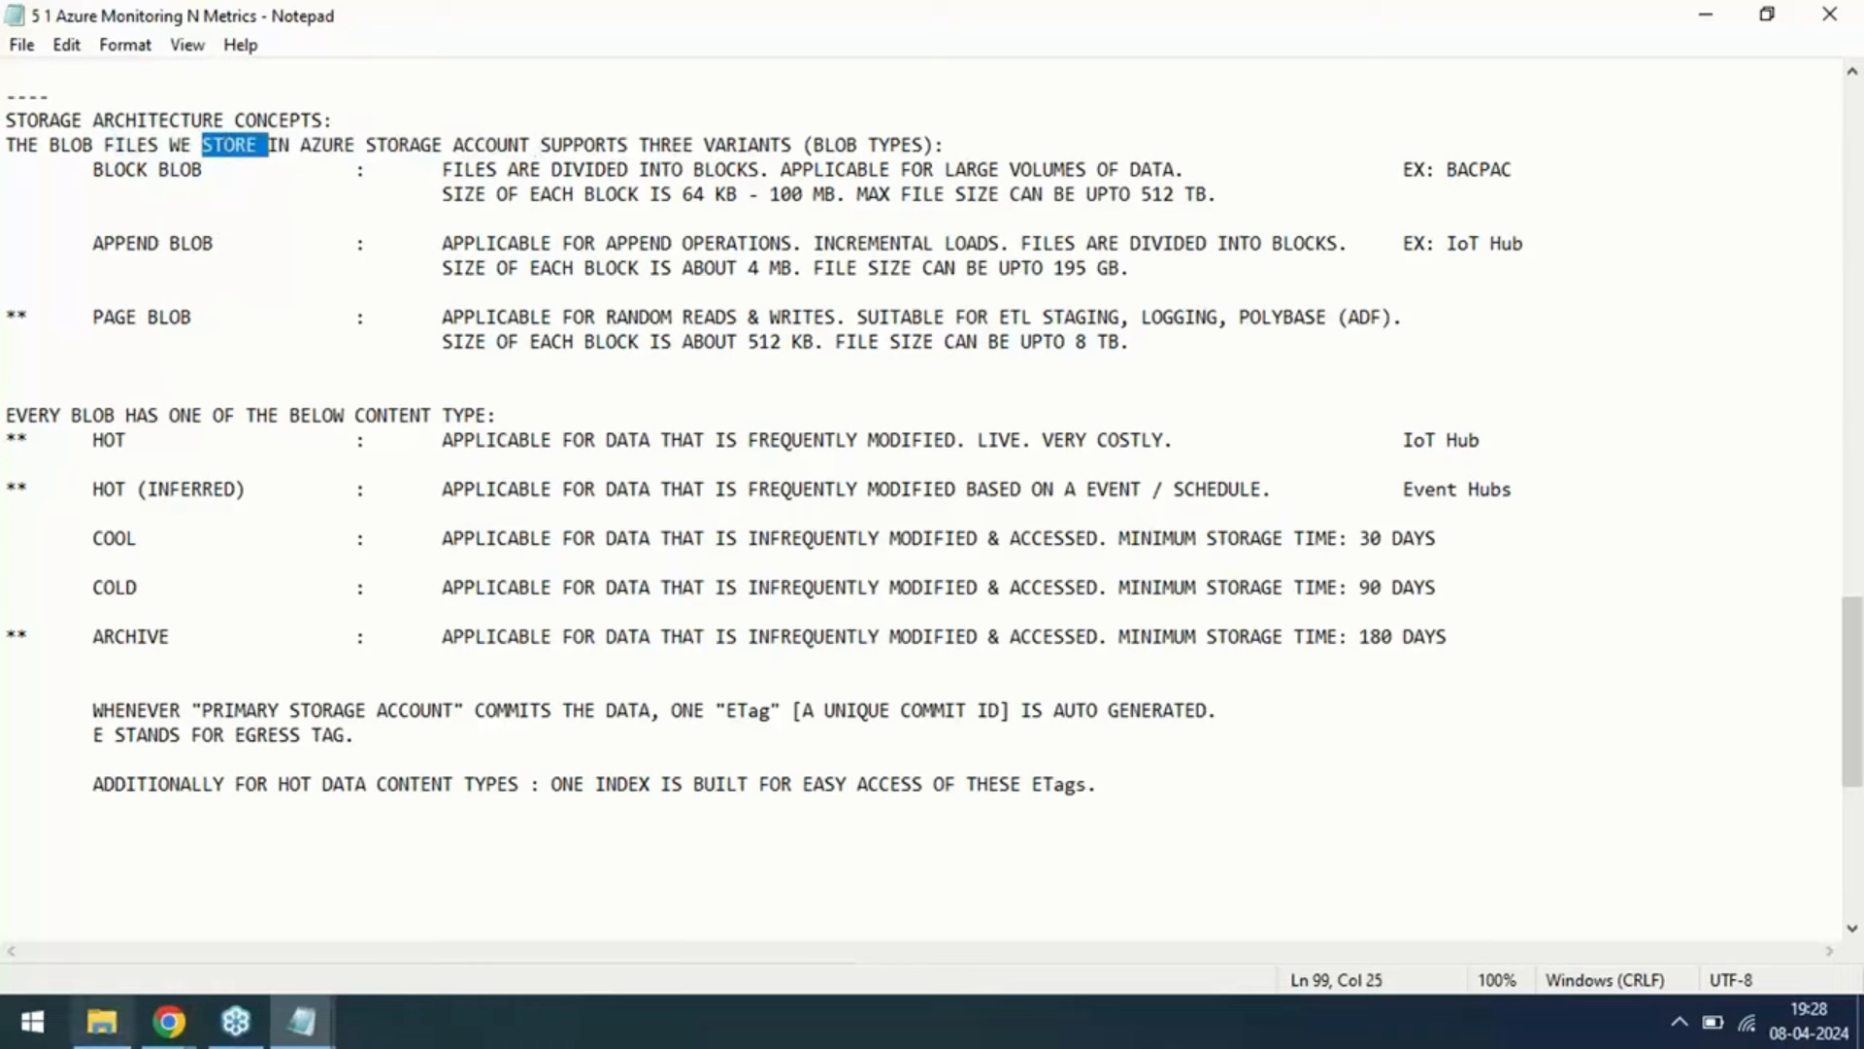
text(upload)
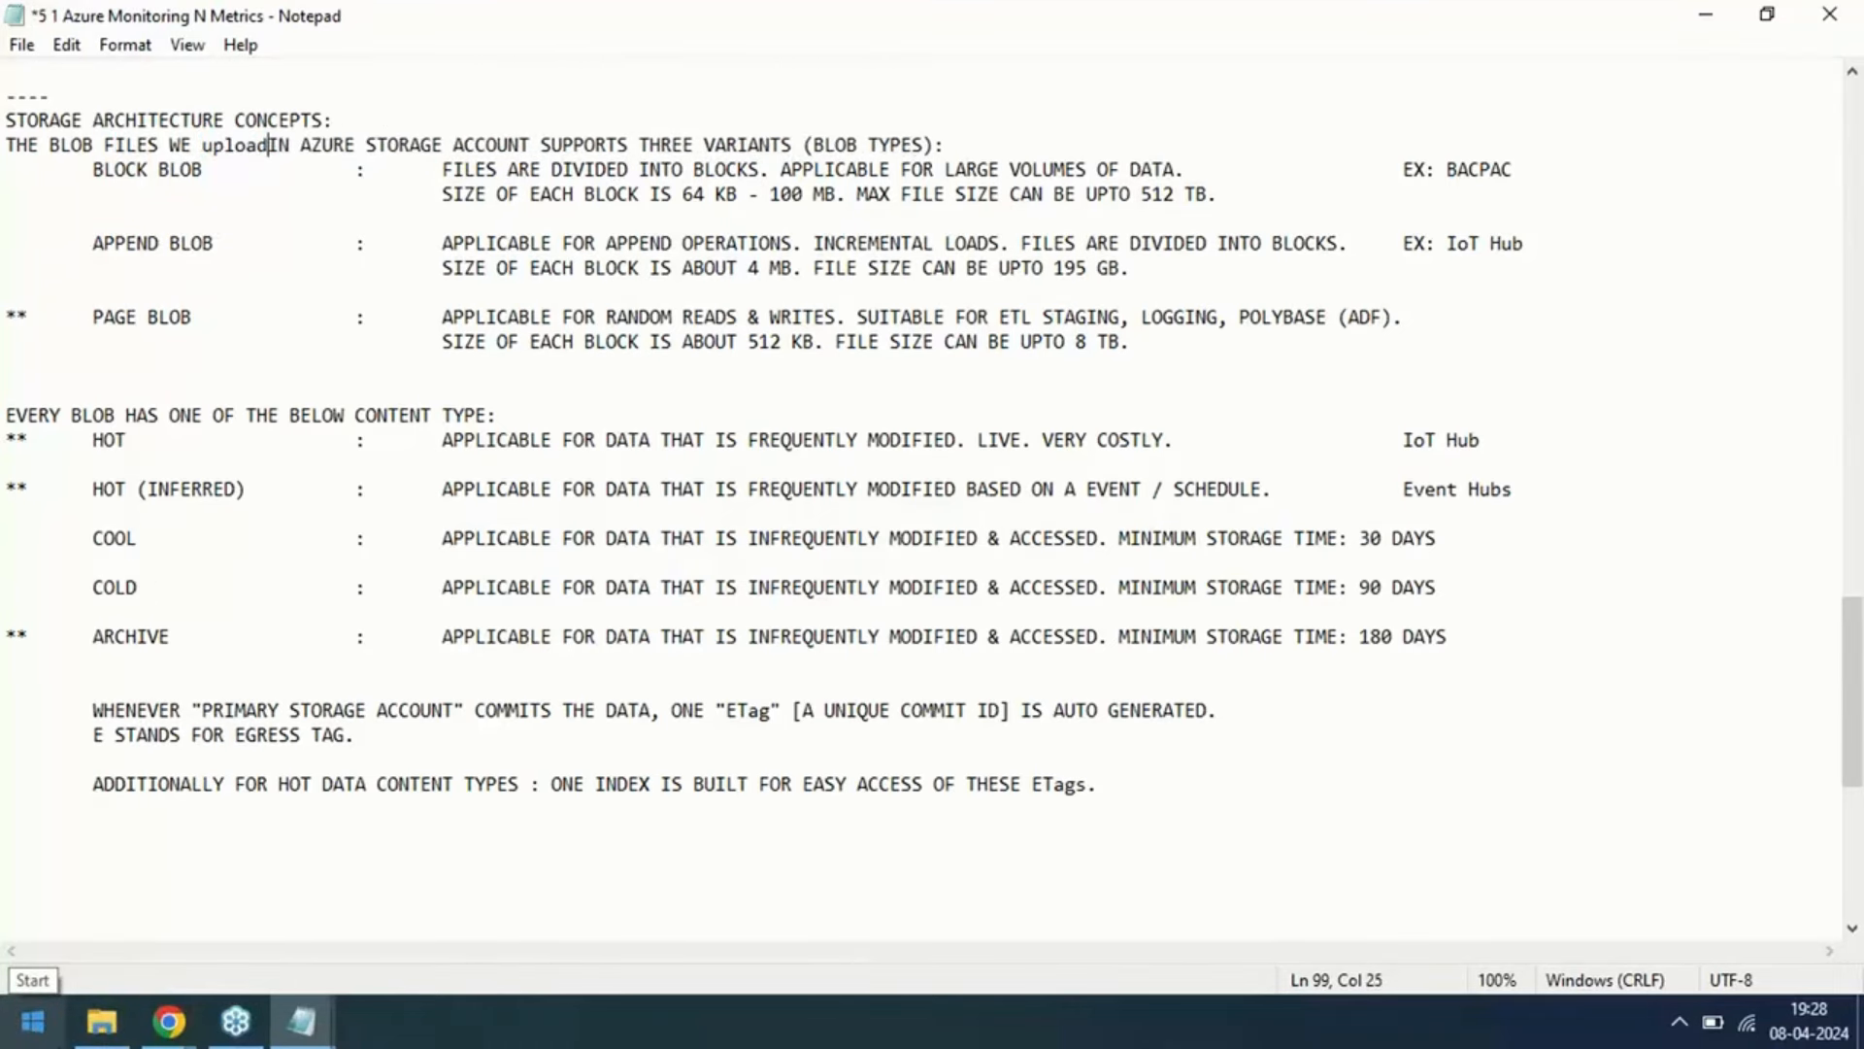
key(BackSpace)
key(BackSpace)
key(BackSpace)
key(BackSpace)
key(BackSpace)
key(BackSpace)
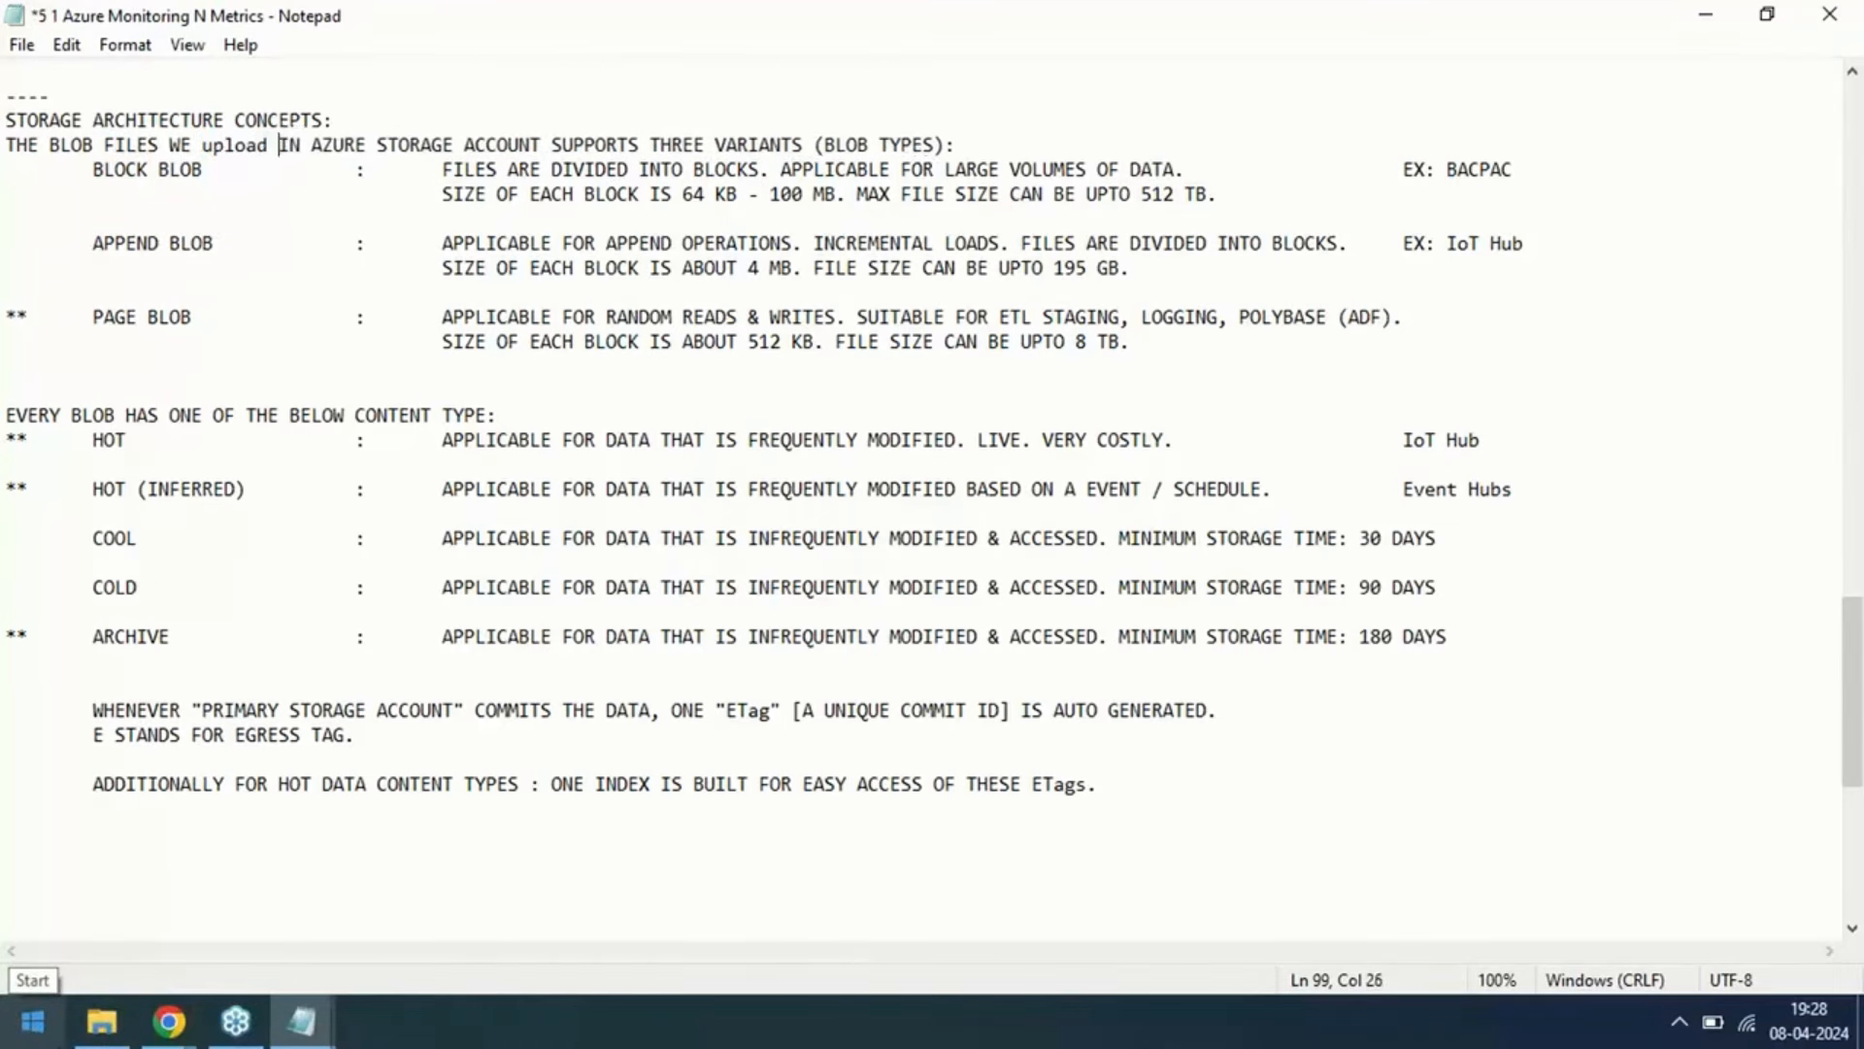
text(UPLOAD TO)
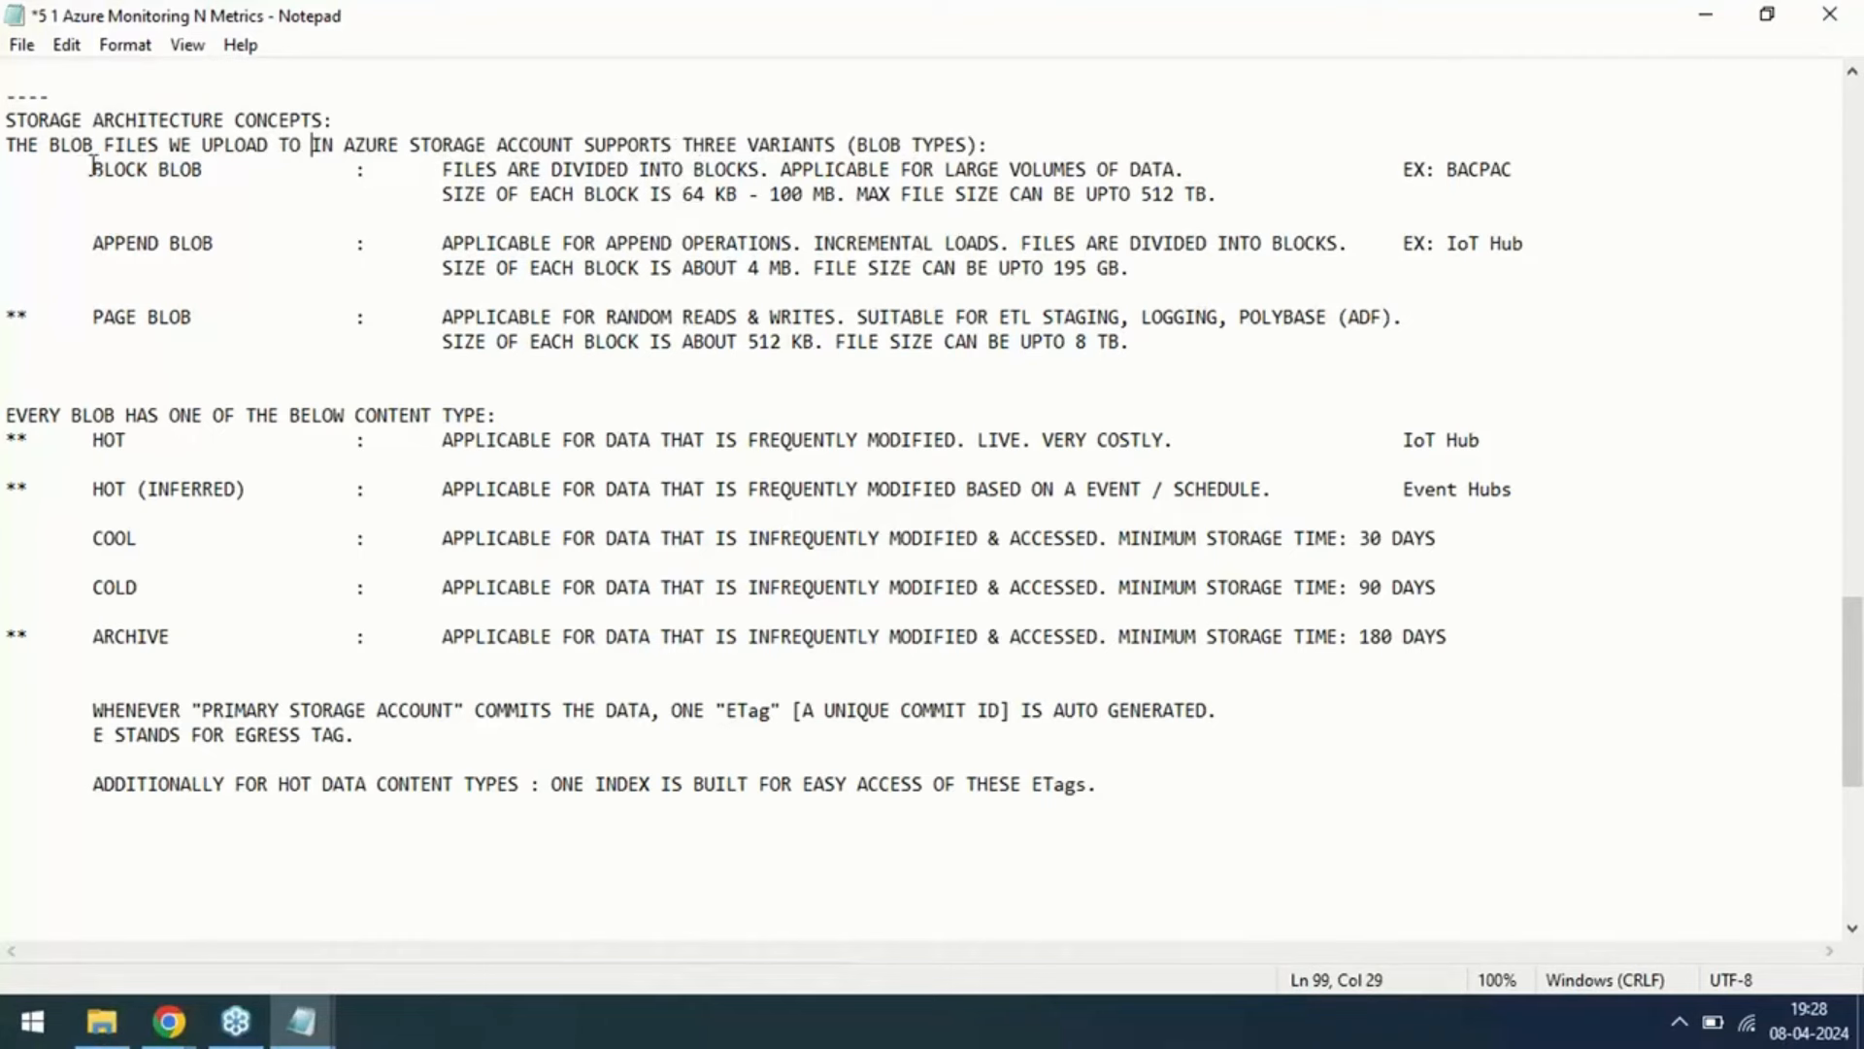
Step: Review the notes on block, append and page blobs, comparing how block and append blobs divide files
drag(92, 170, 207, 170)
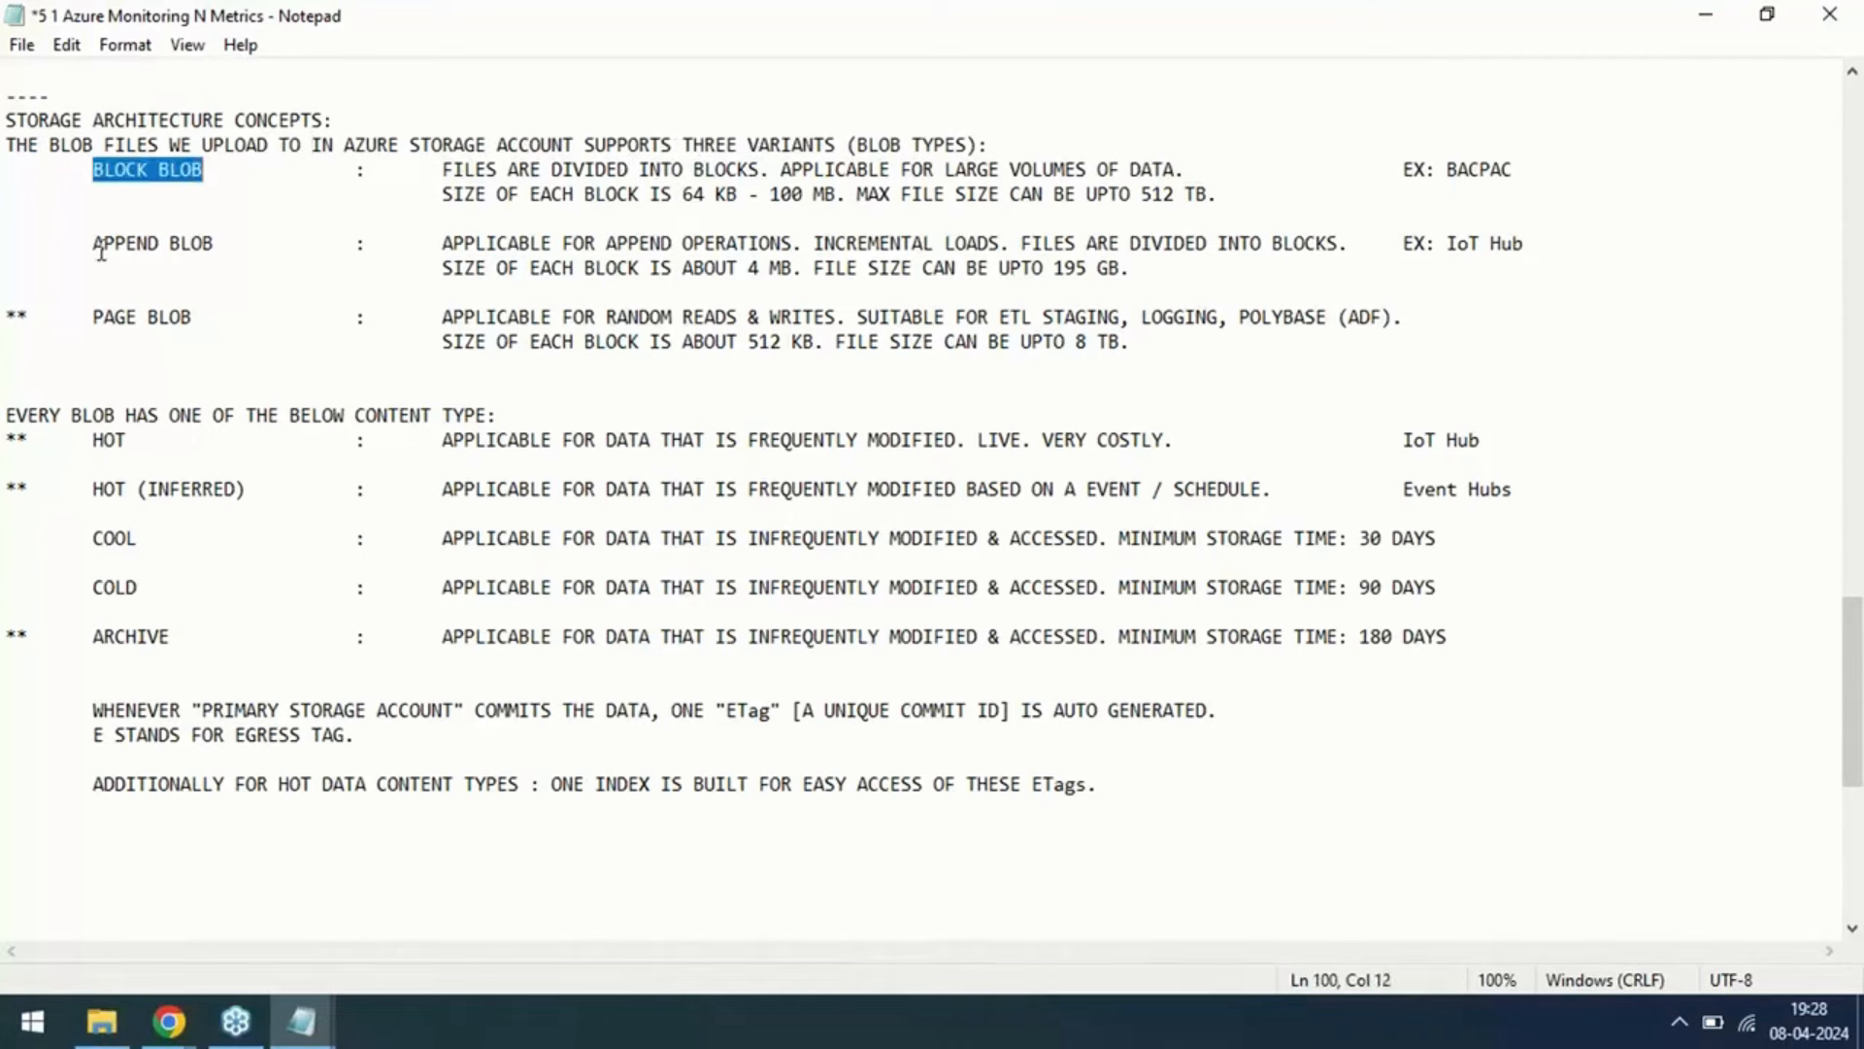
drag(92, 243, 214, 244)
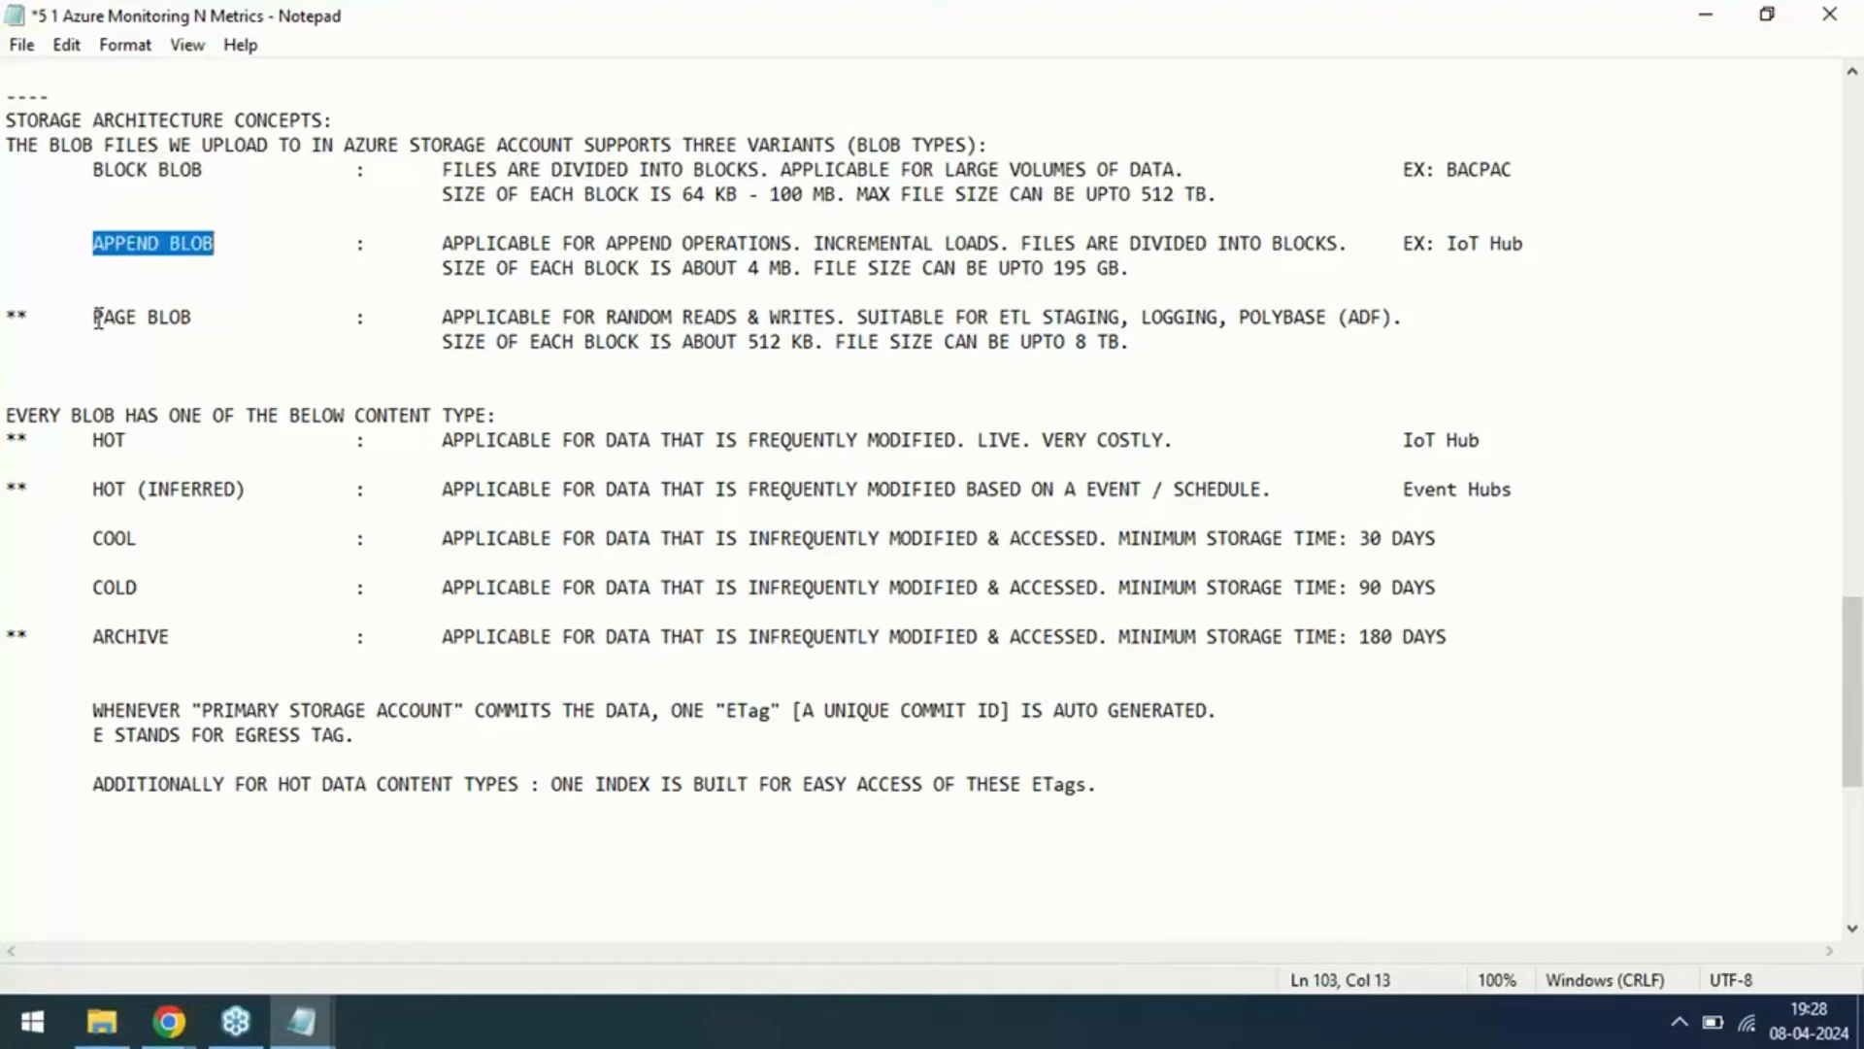
drag(93, 317, 200, 318)
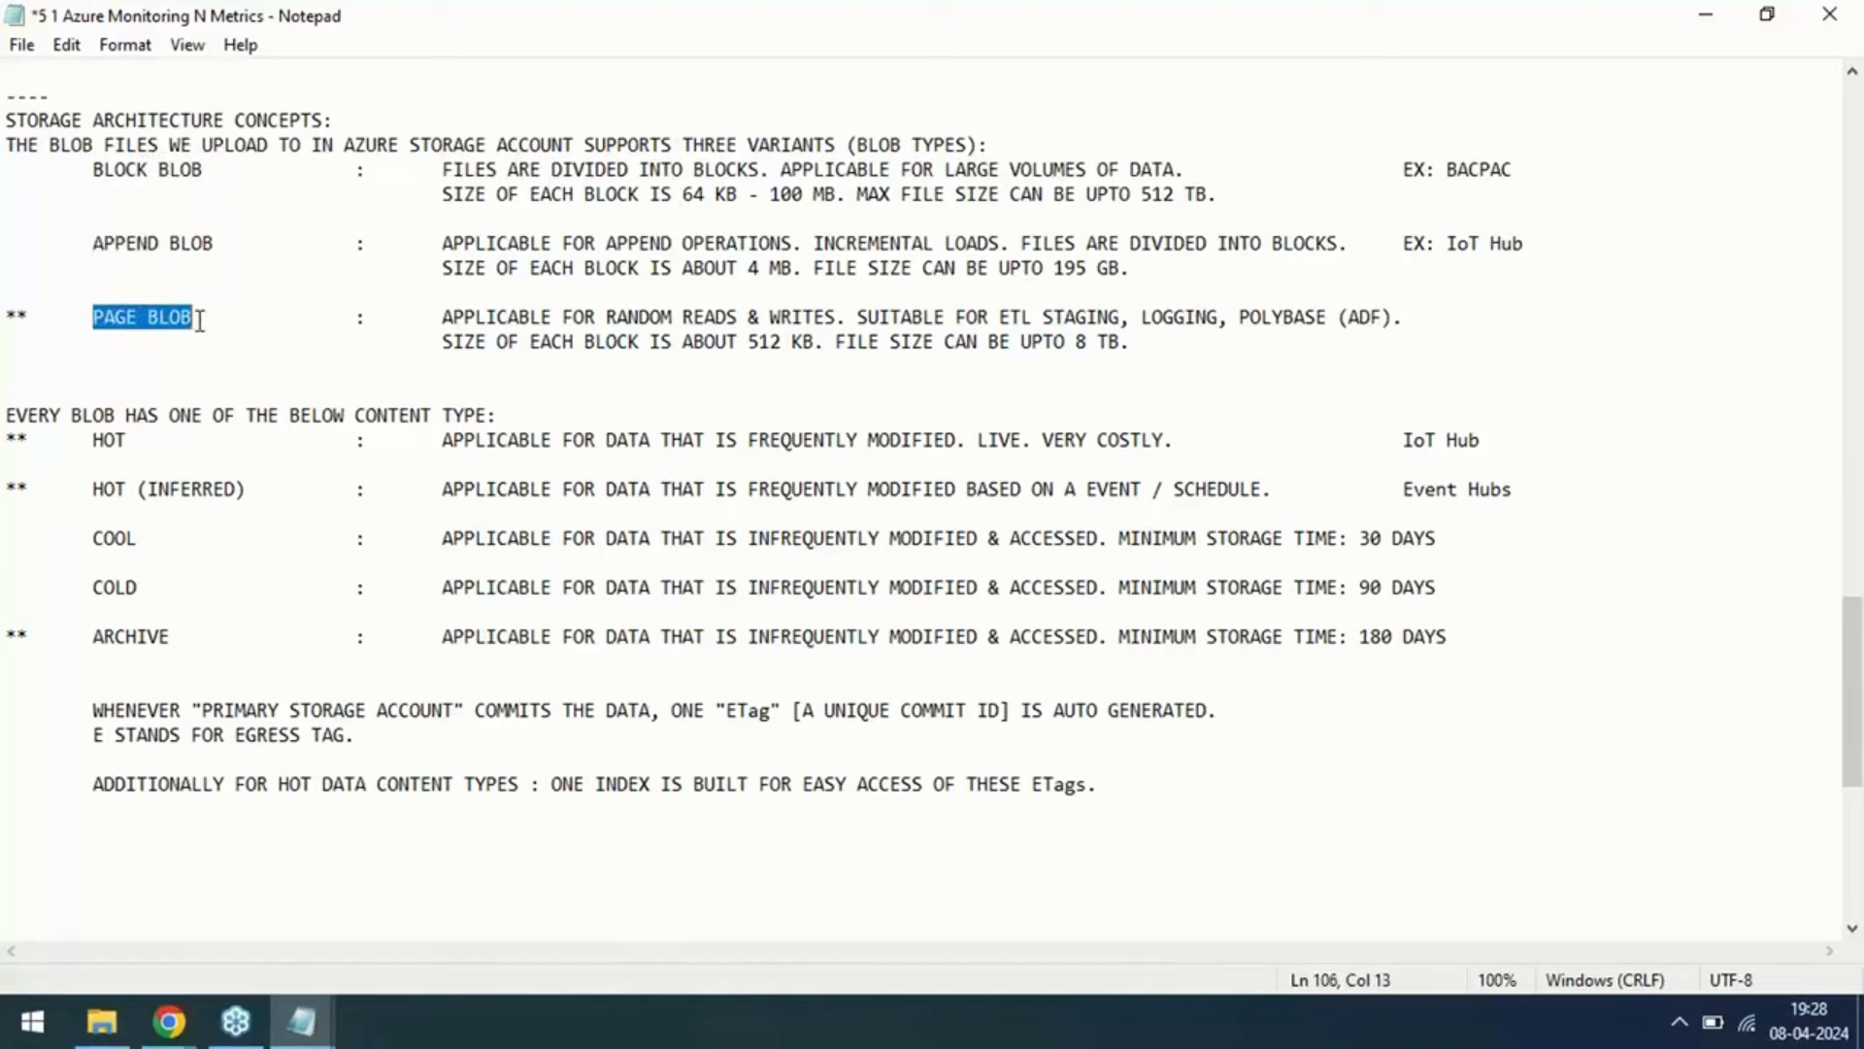
drag(88, 171, 200, 177)
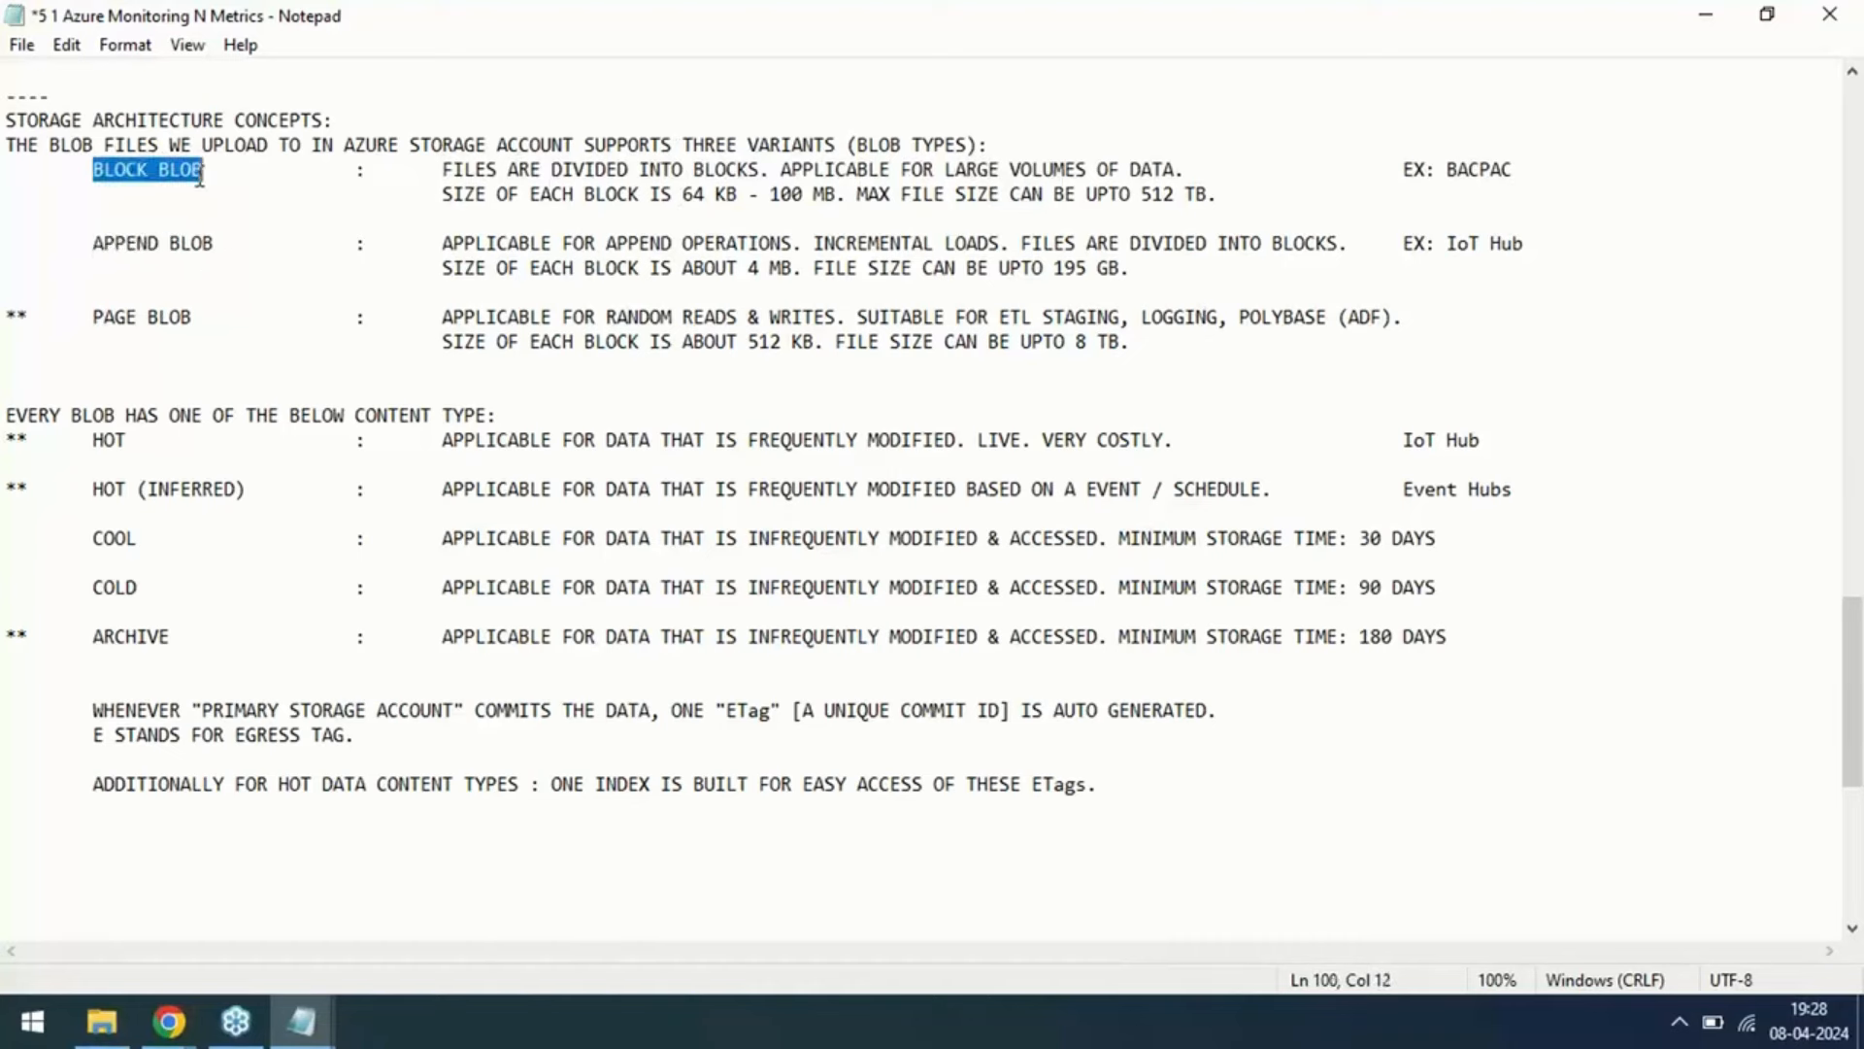
drag(443, 171, 1213, 172)
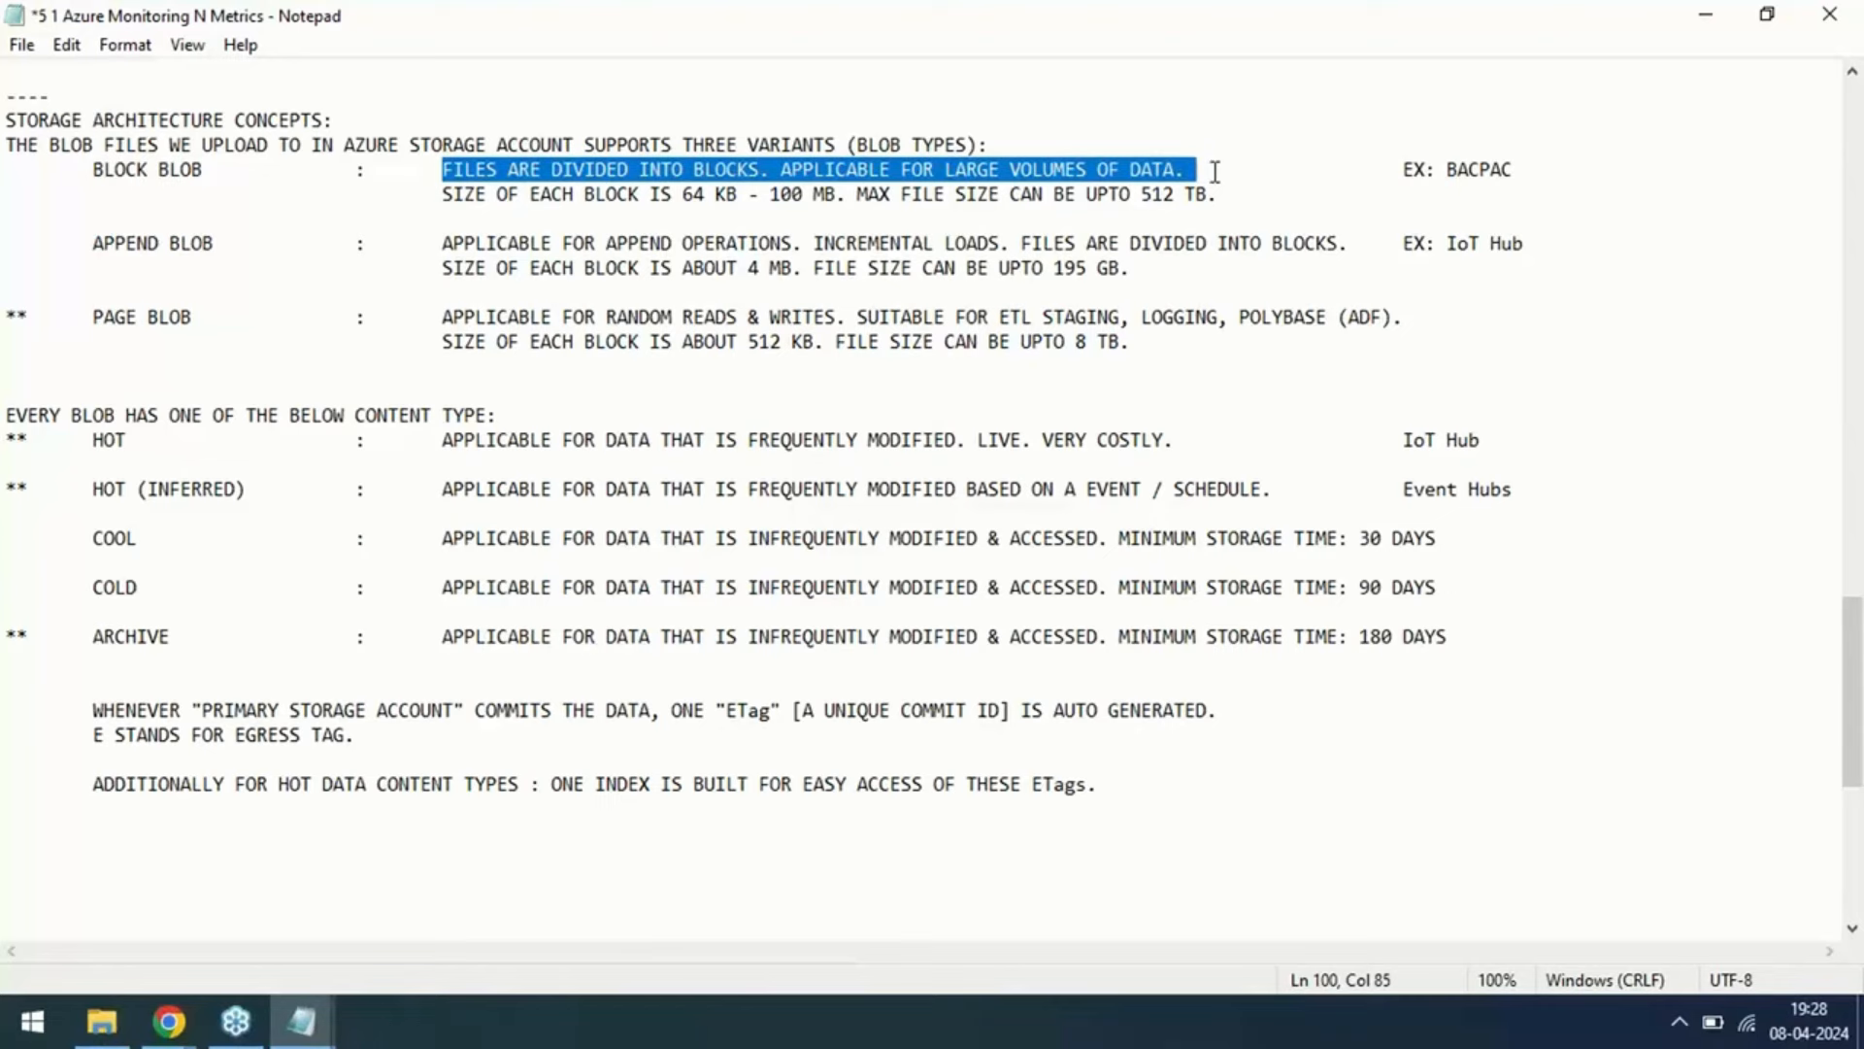
double_click(1499, 171)
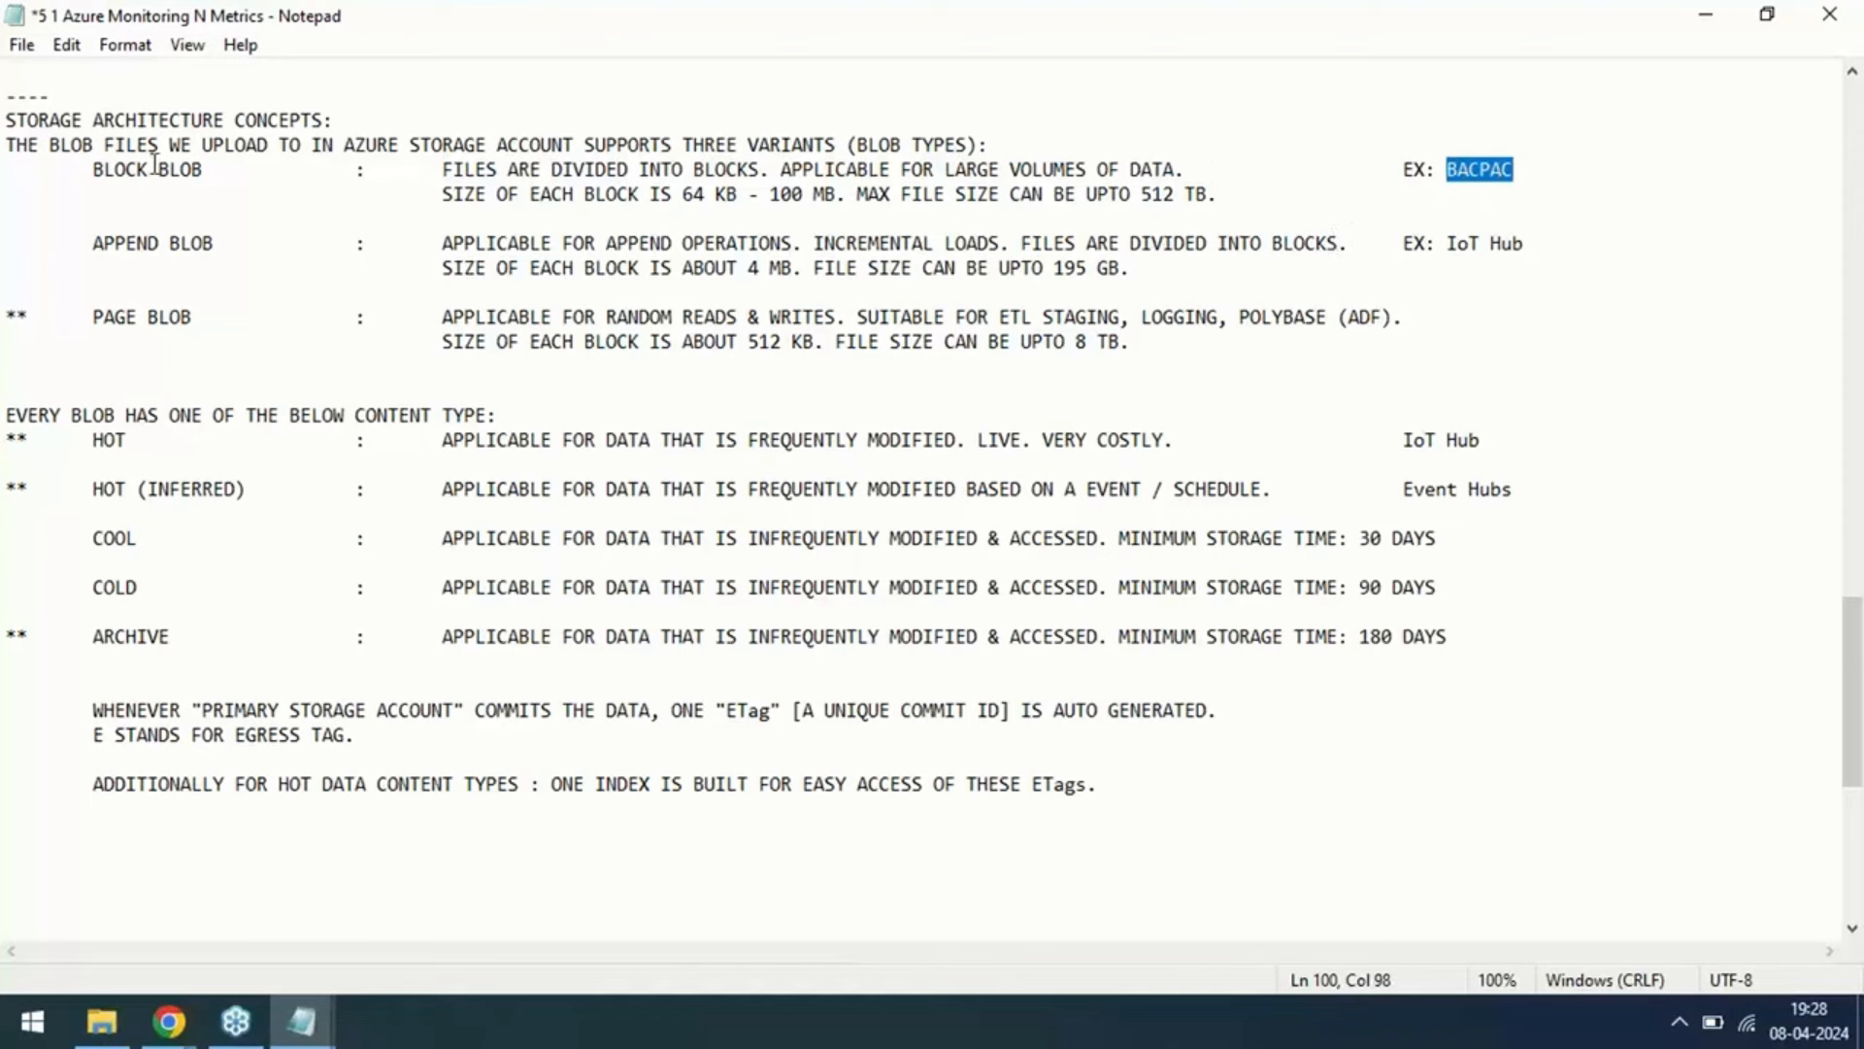
drag(104, 170, 182, 170)
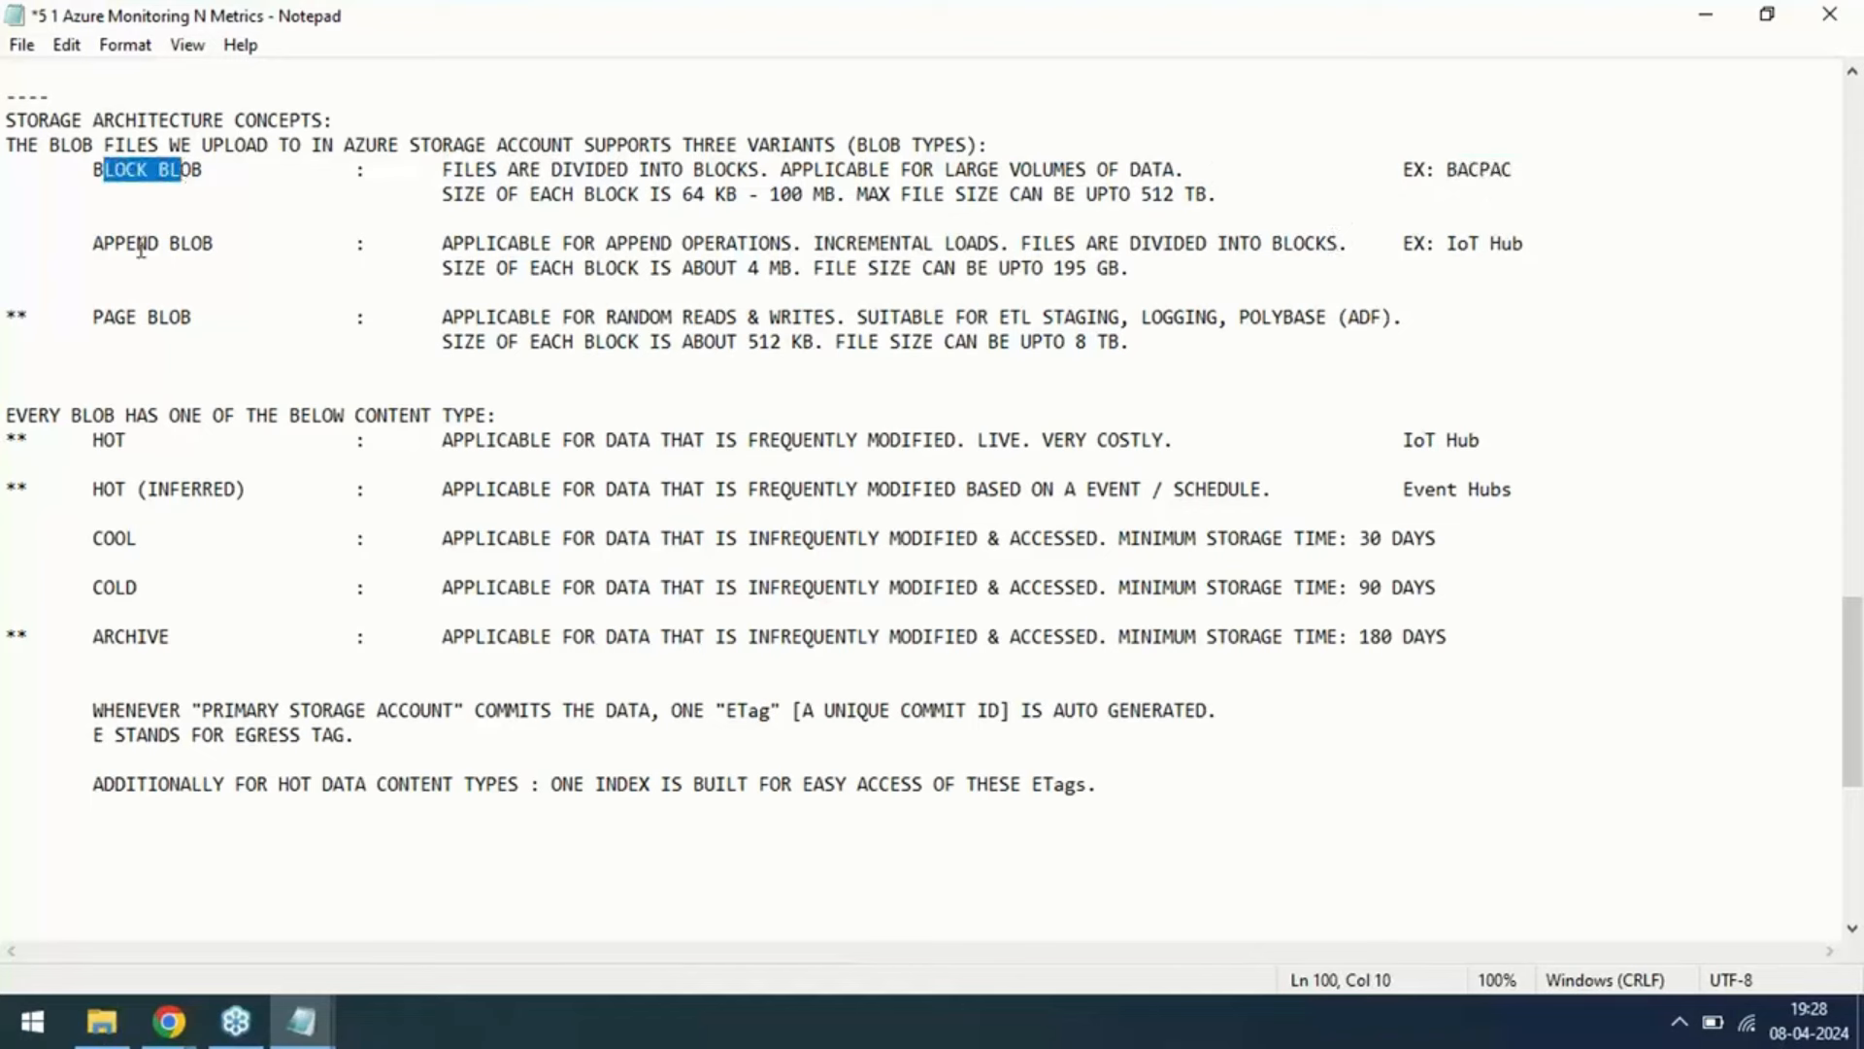
double_click(141, 249)
double_click(632, 245)
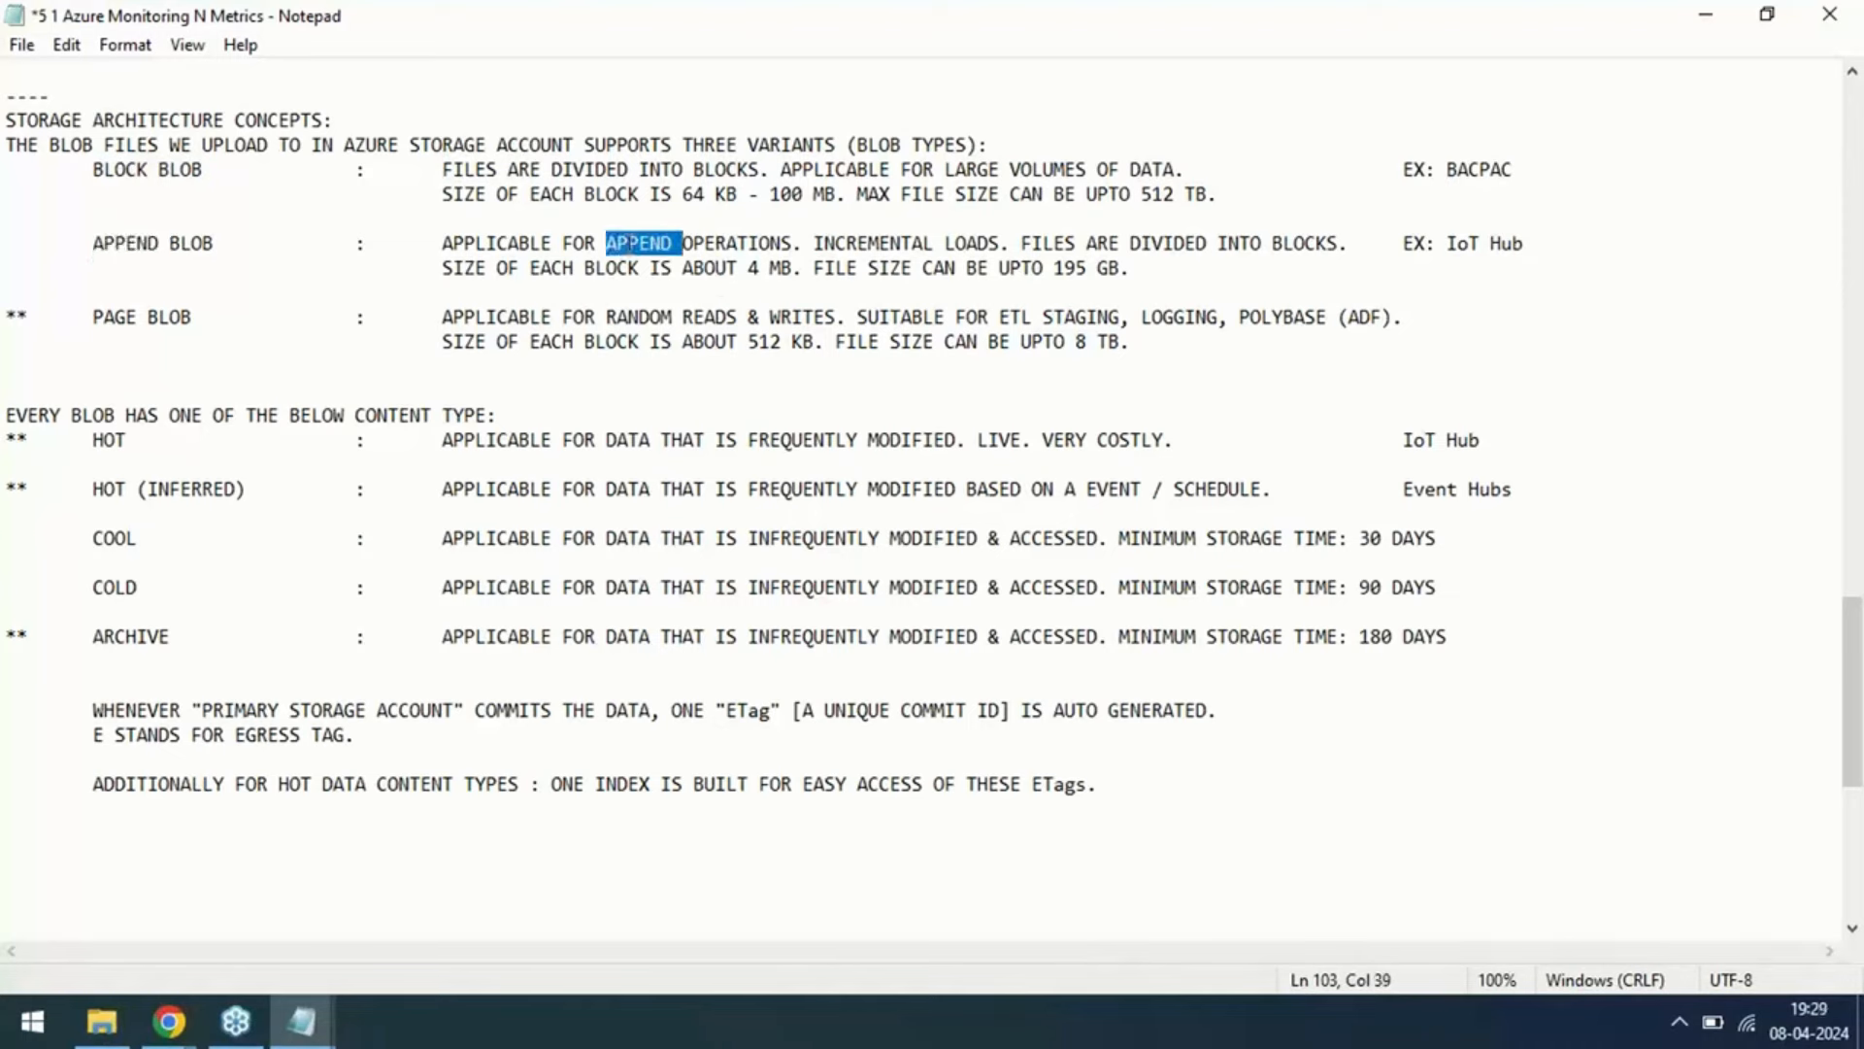
double_click(833, 244)
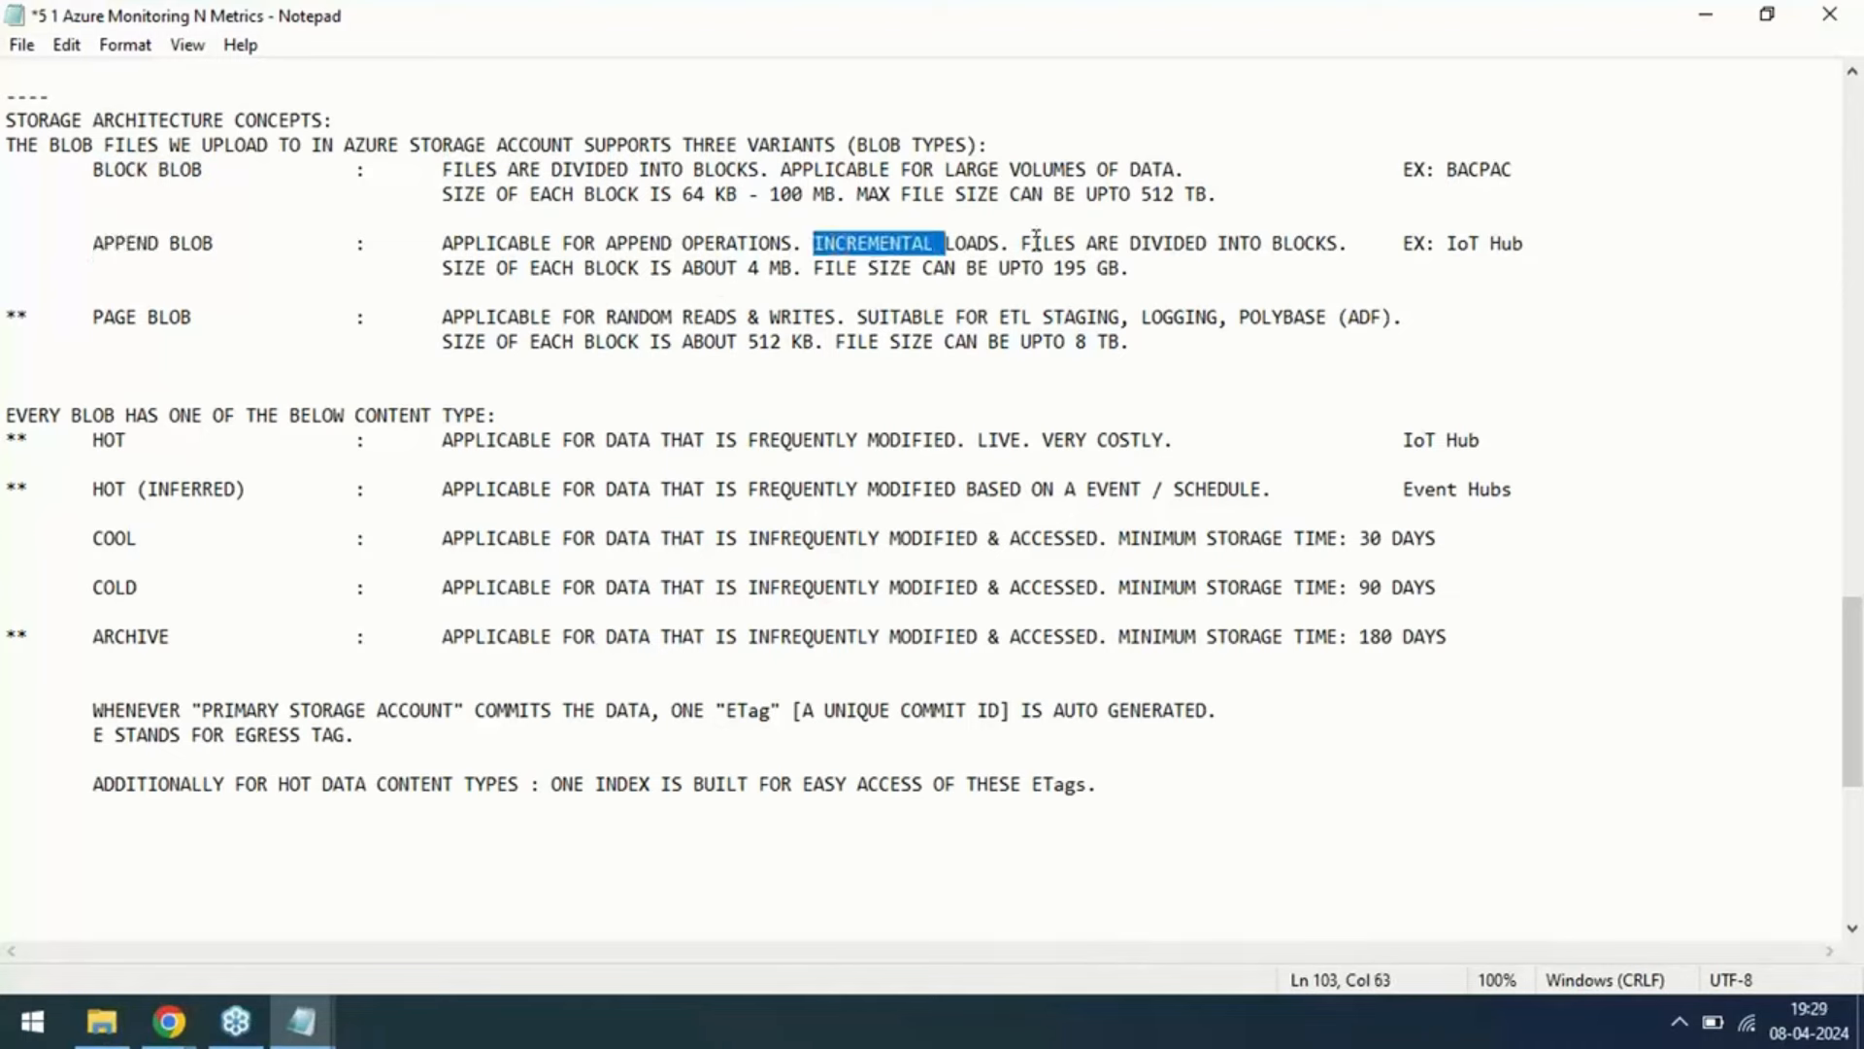
drag(1033, 243, 1353, 236)
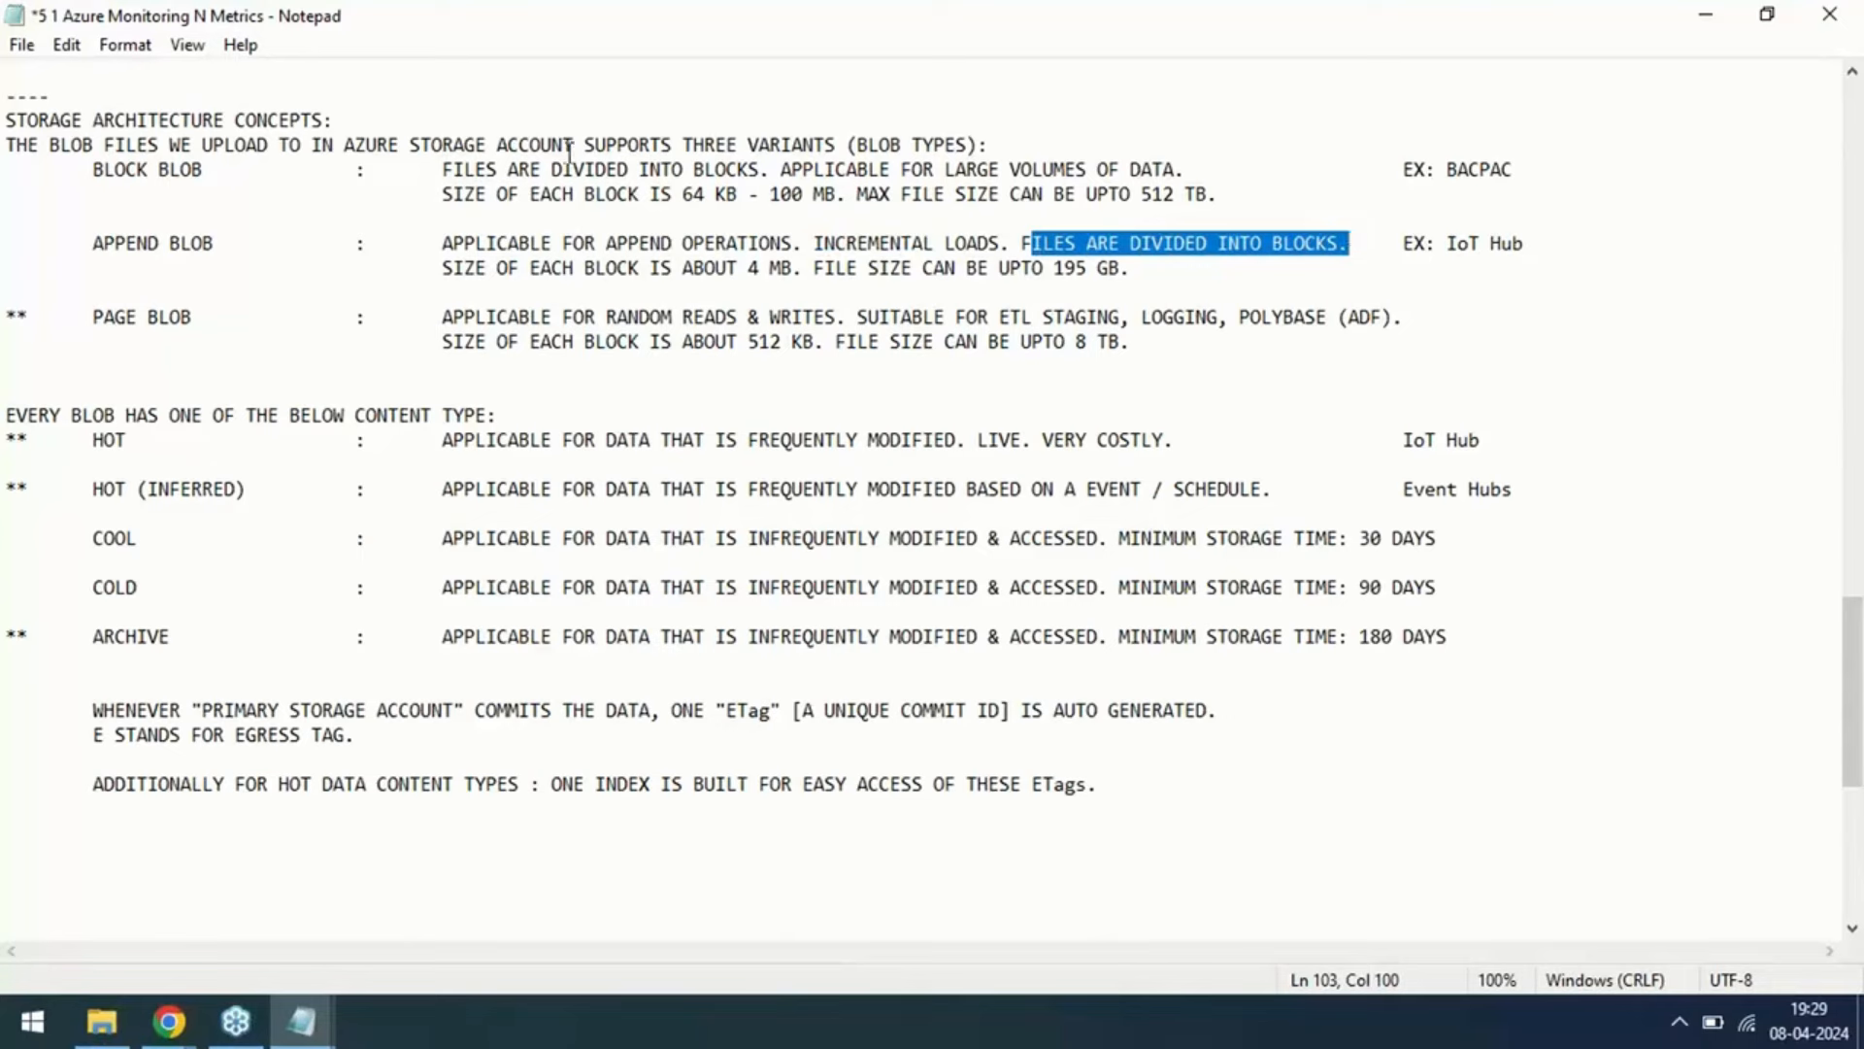
drag(464, 169, 750, 170)
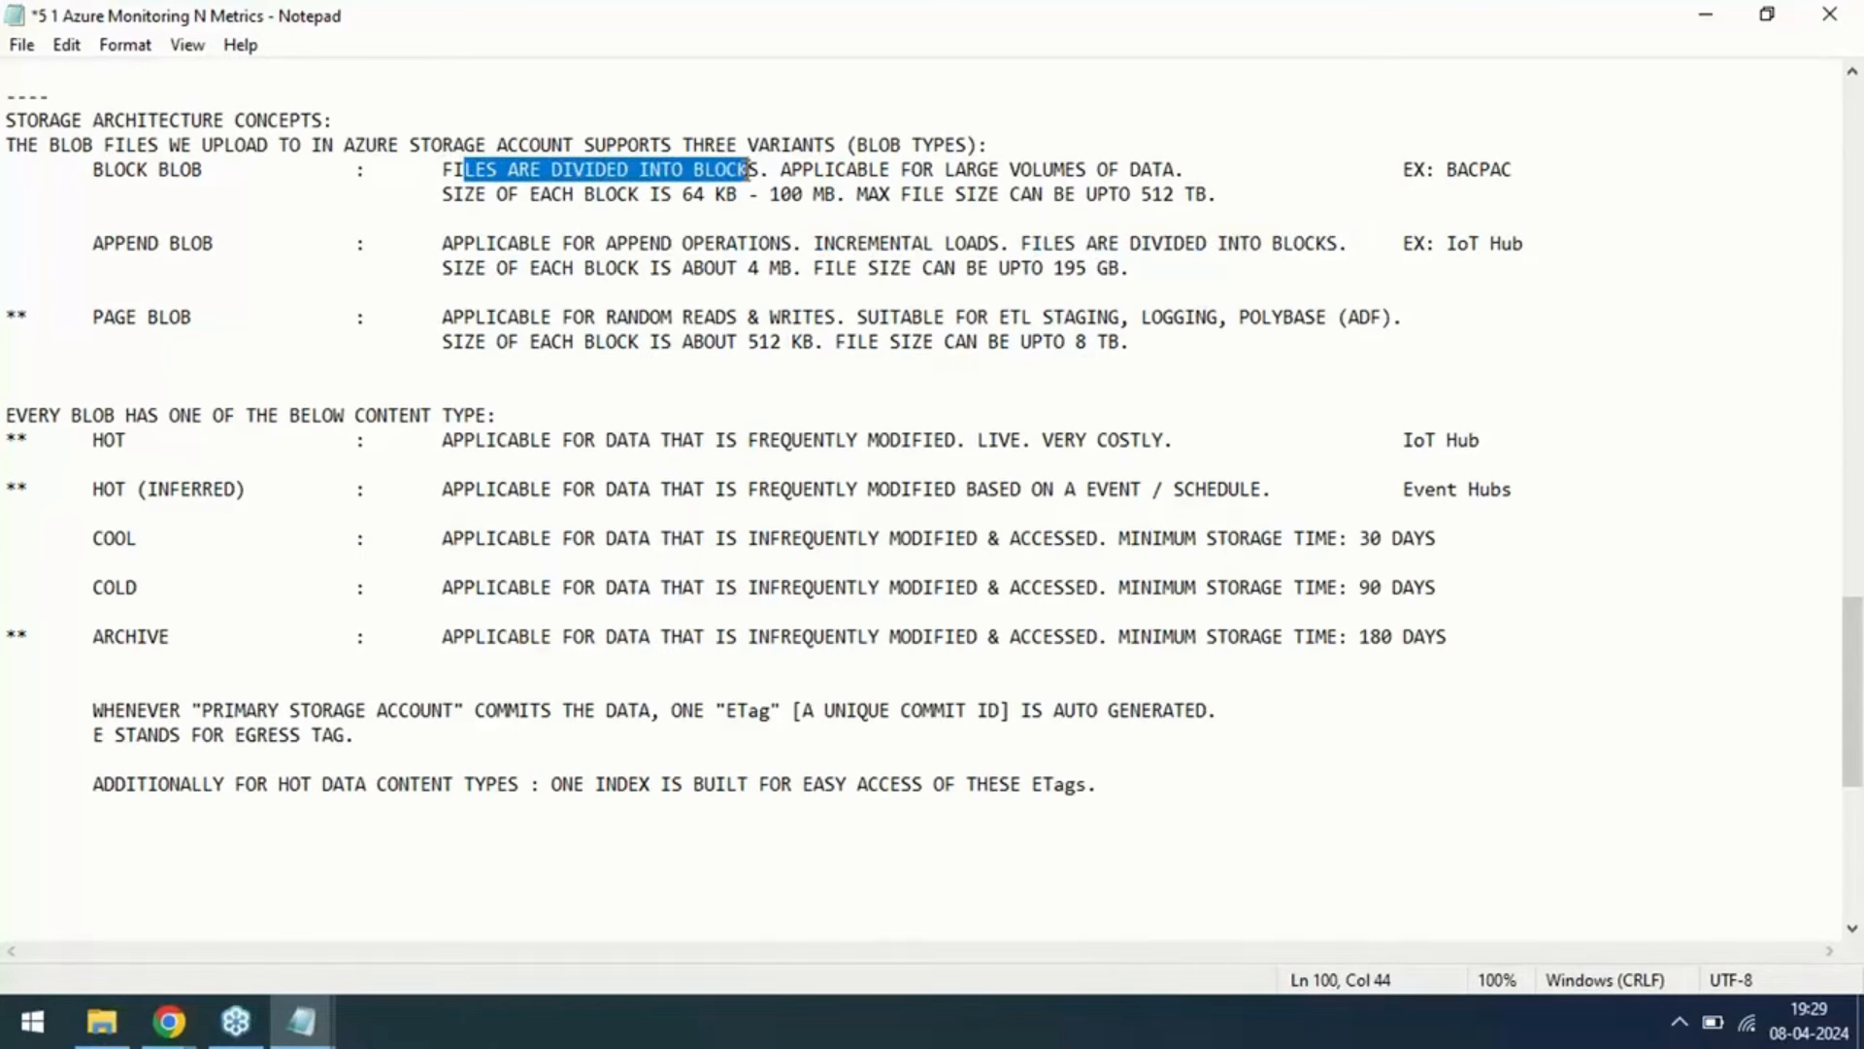
Step: Compare the append blob's block size and file size limit with the block blob's maximum file size and example in the notes
drag(1042, 243, 1325, 250)
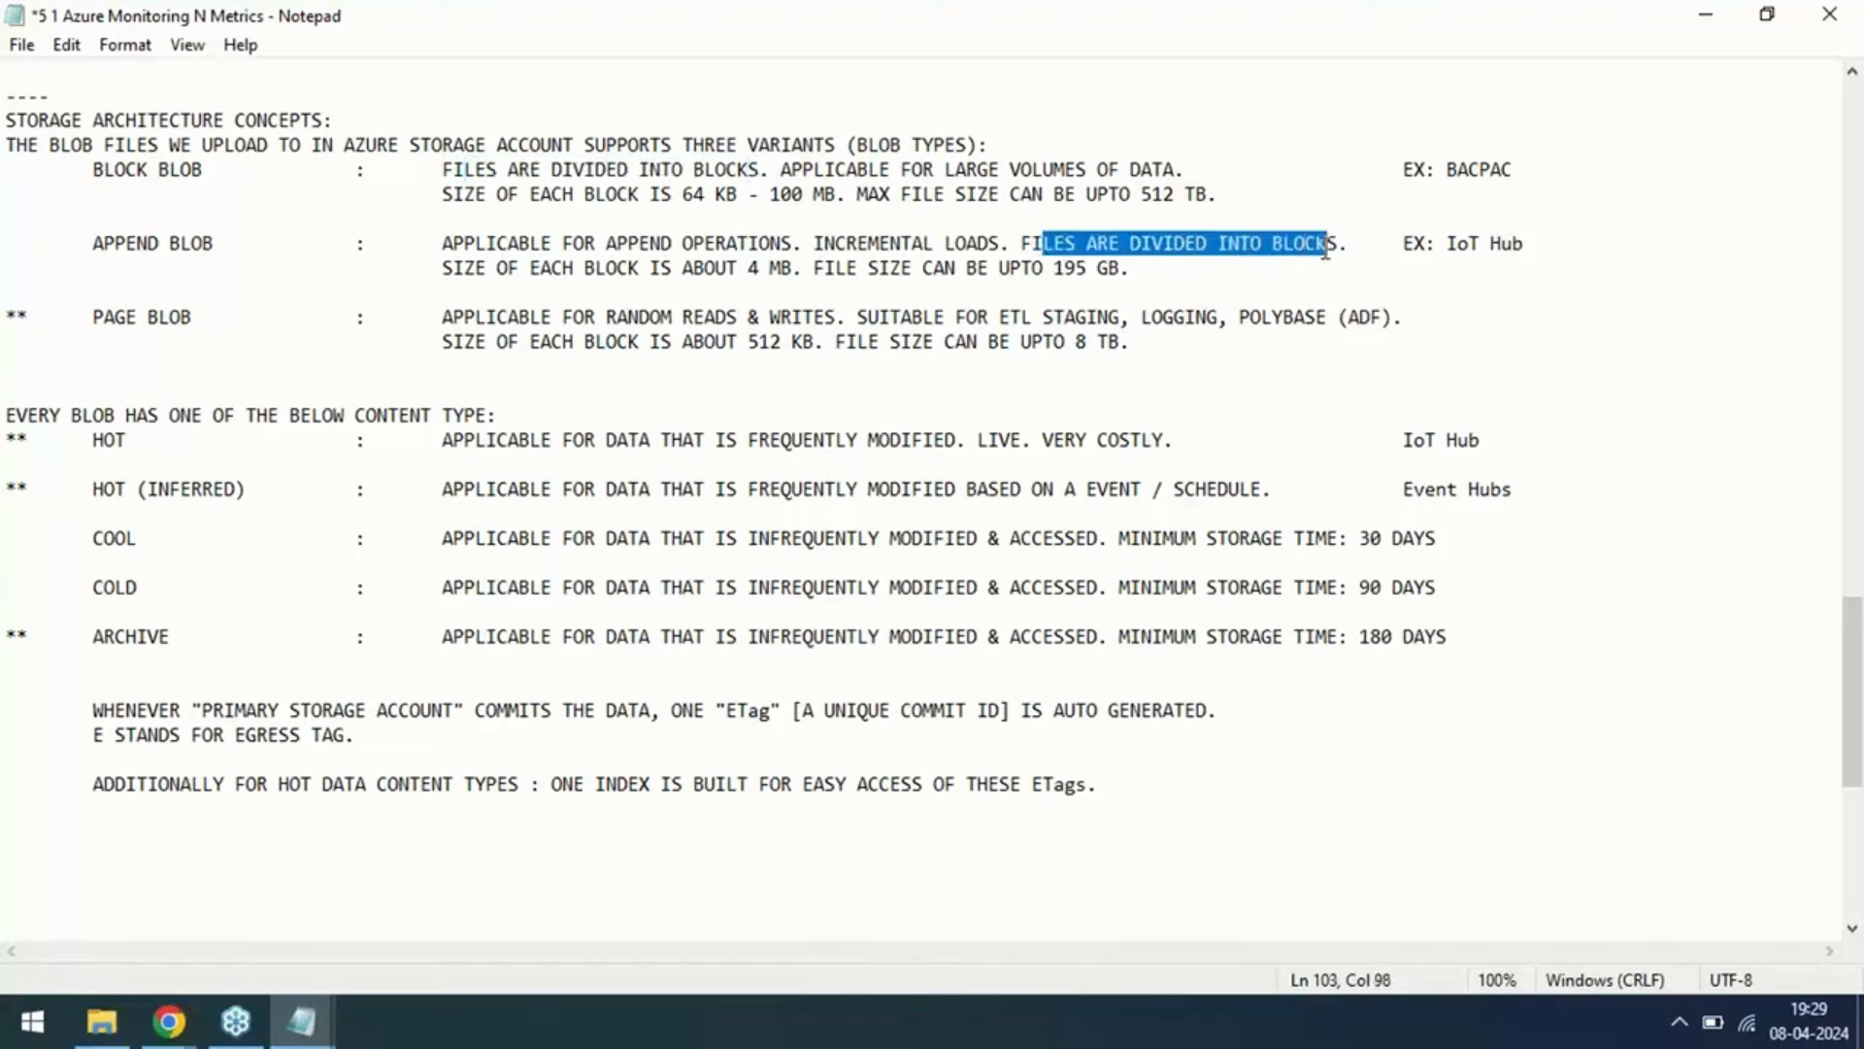
double_click(133, 245)
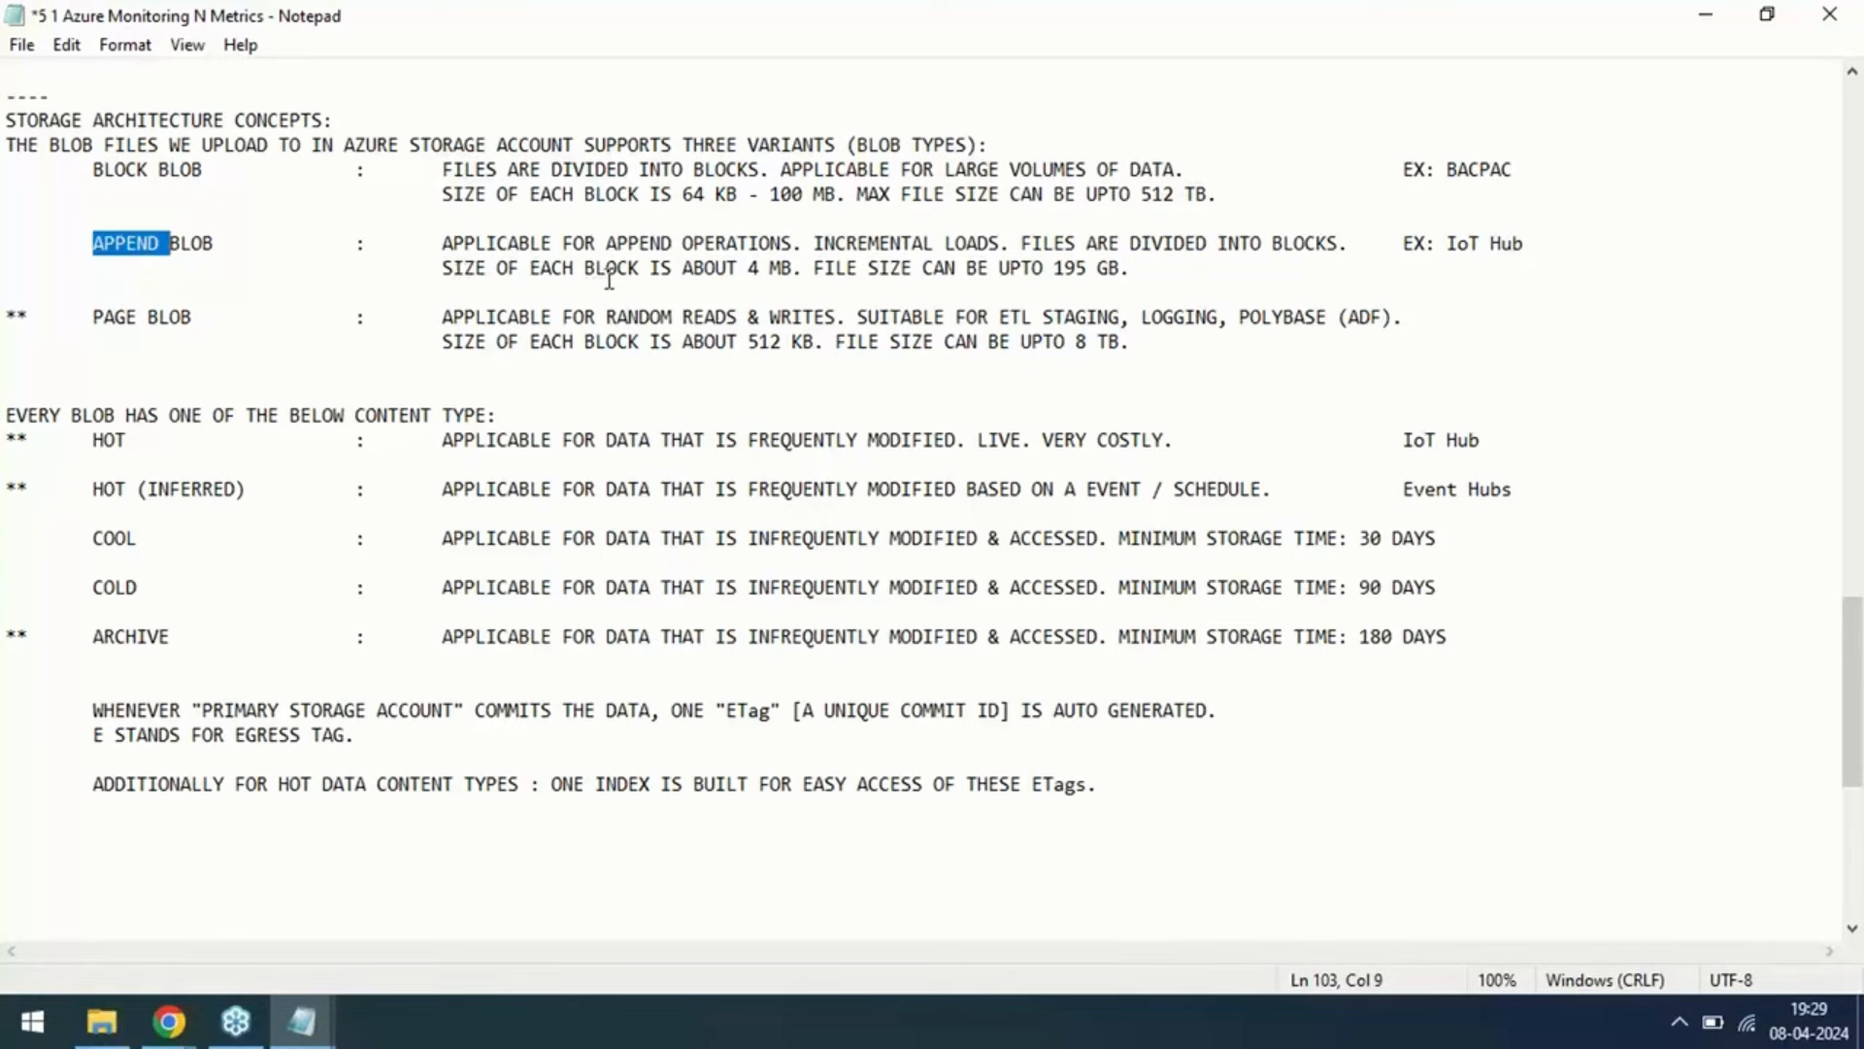
drag(754, 269, 774, 269)
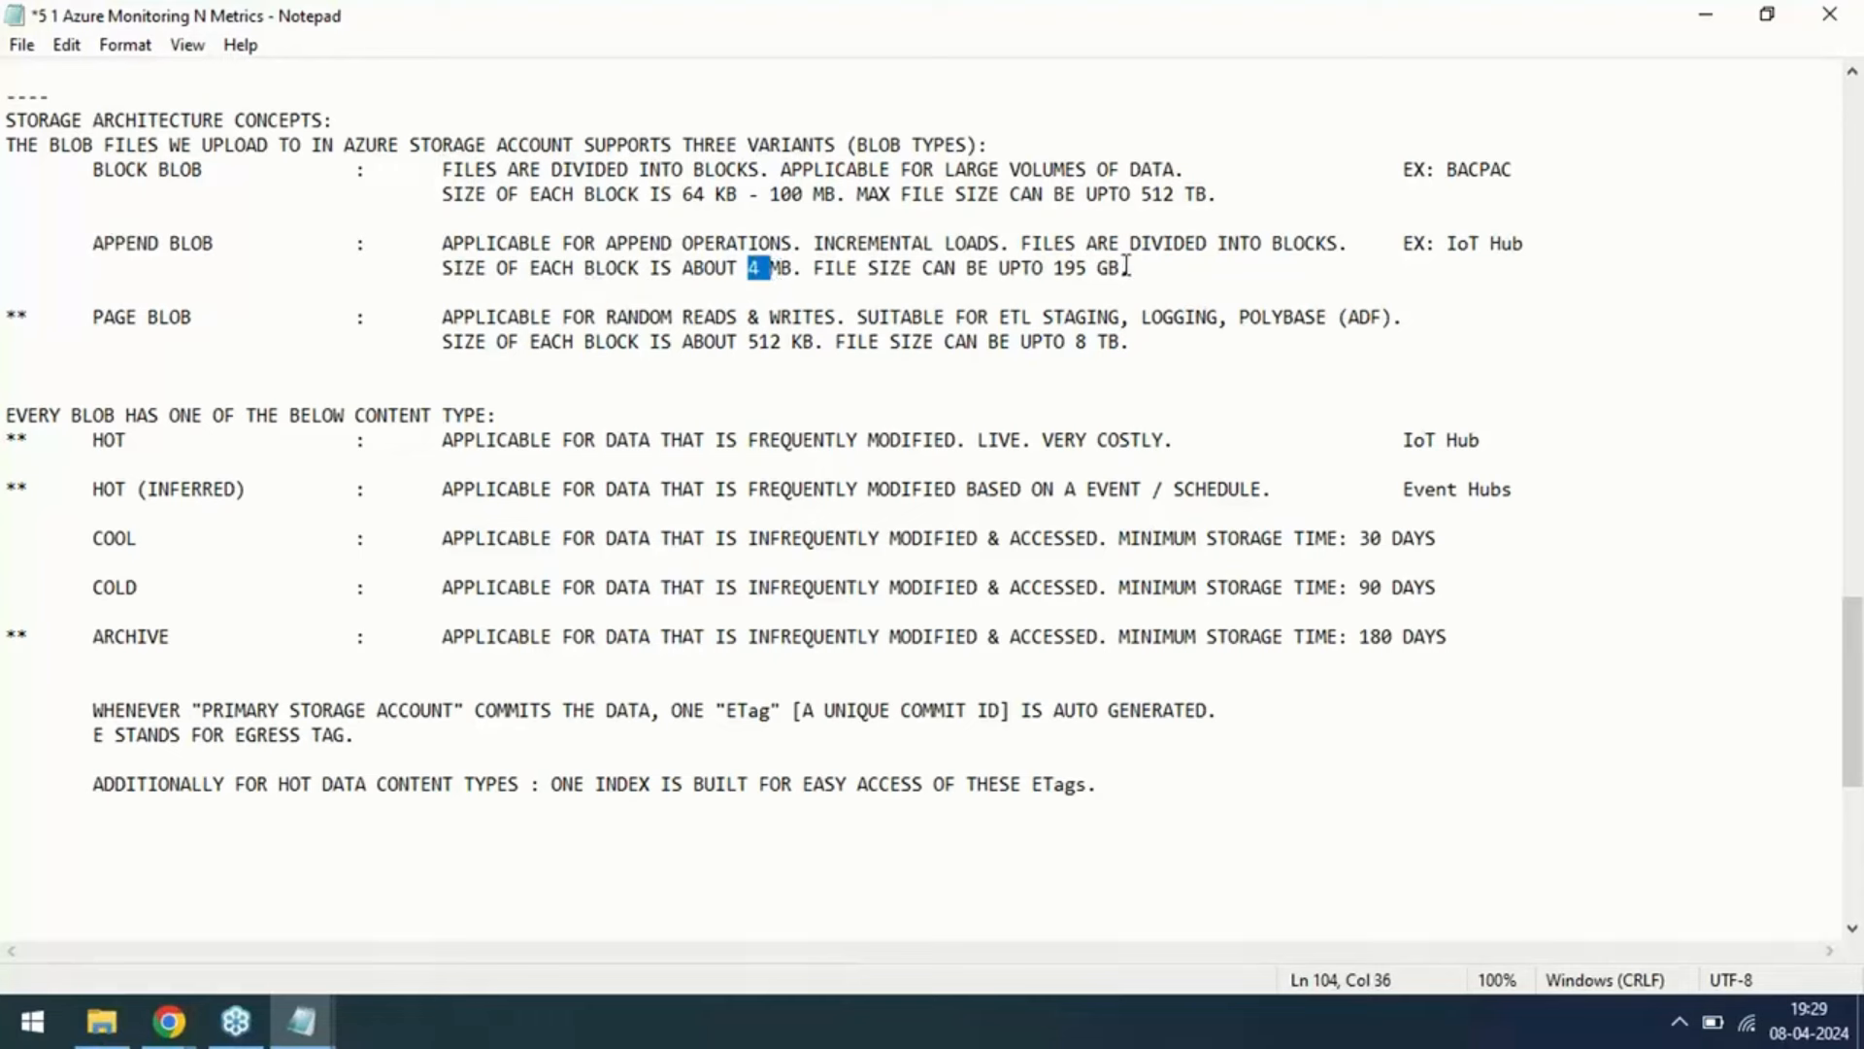
drag(1123, 269, 1057, 269)
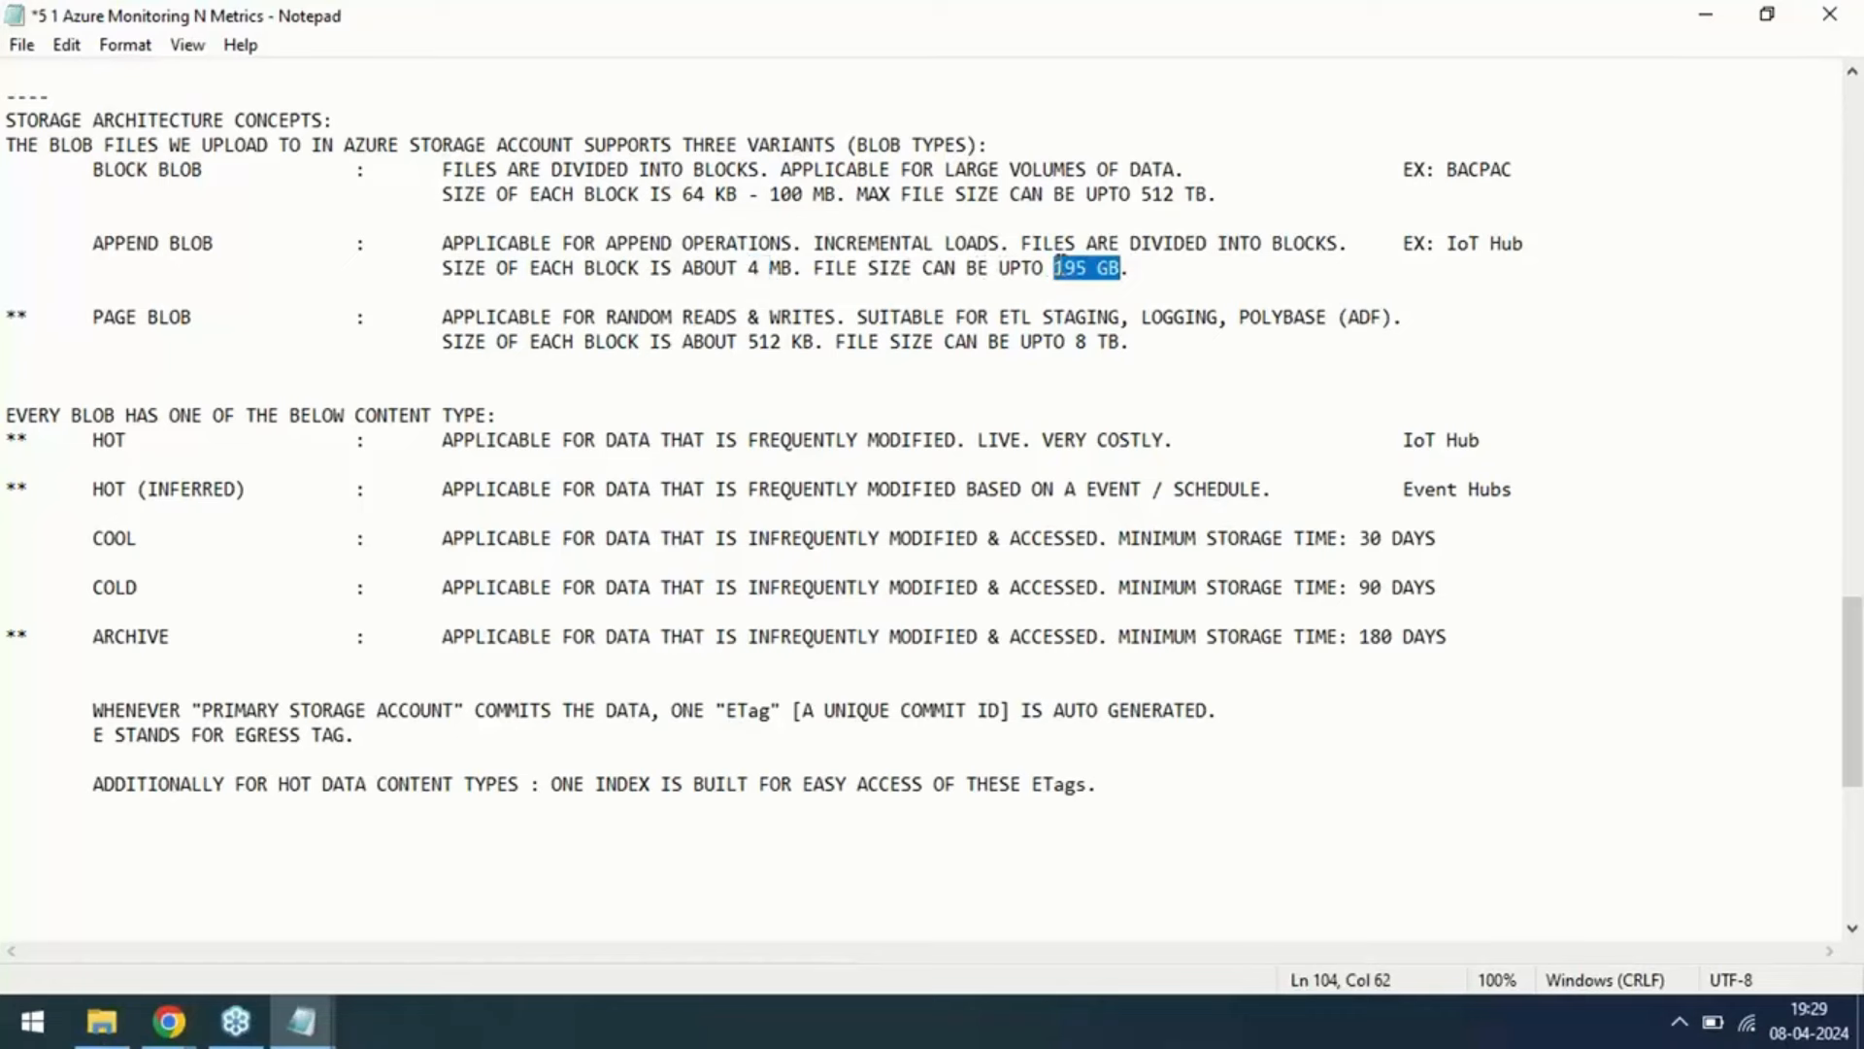
double_click(108, 167)
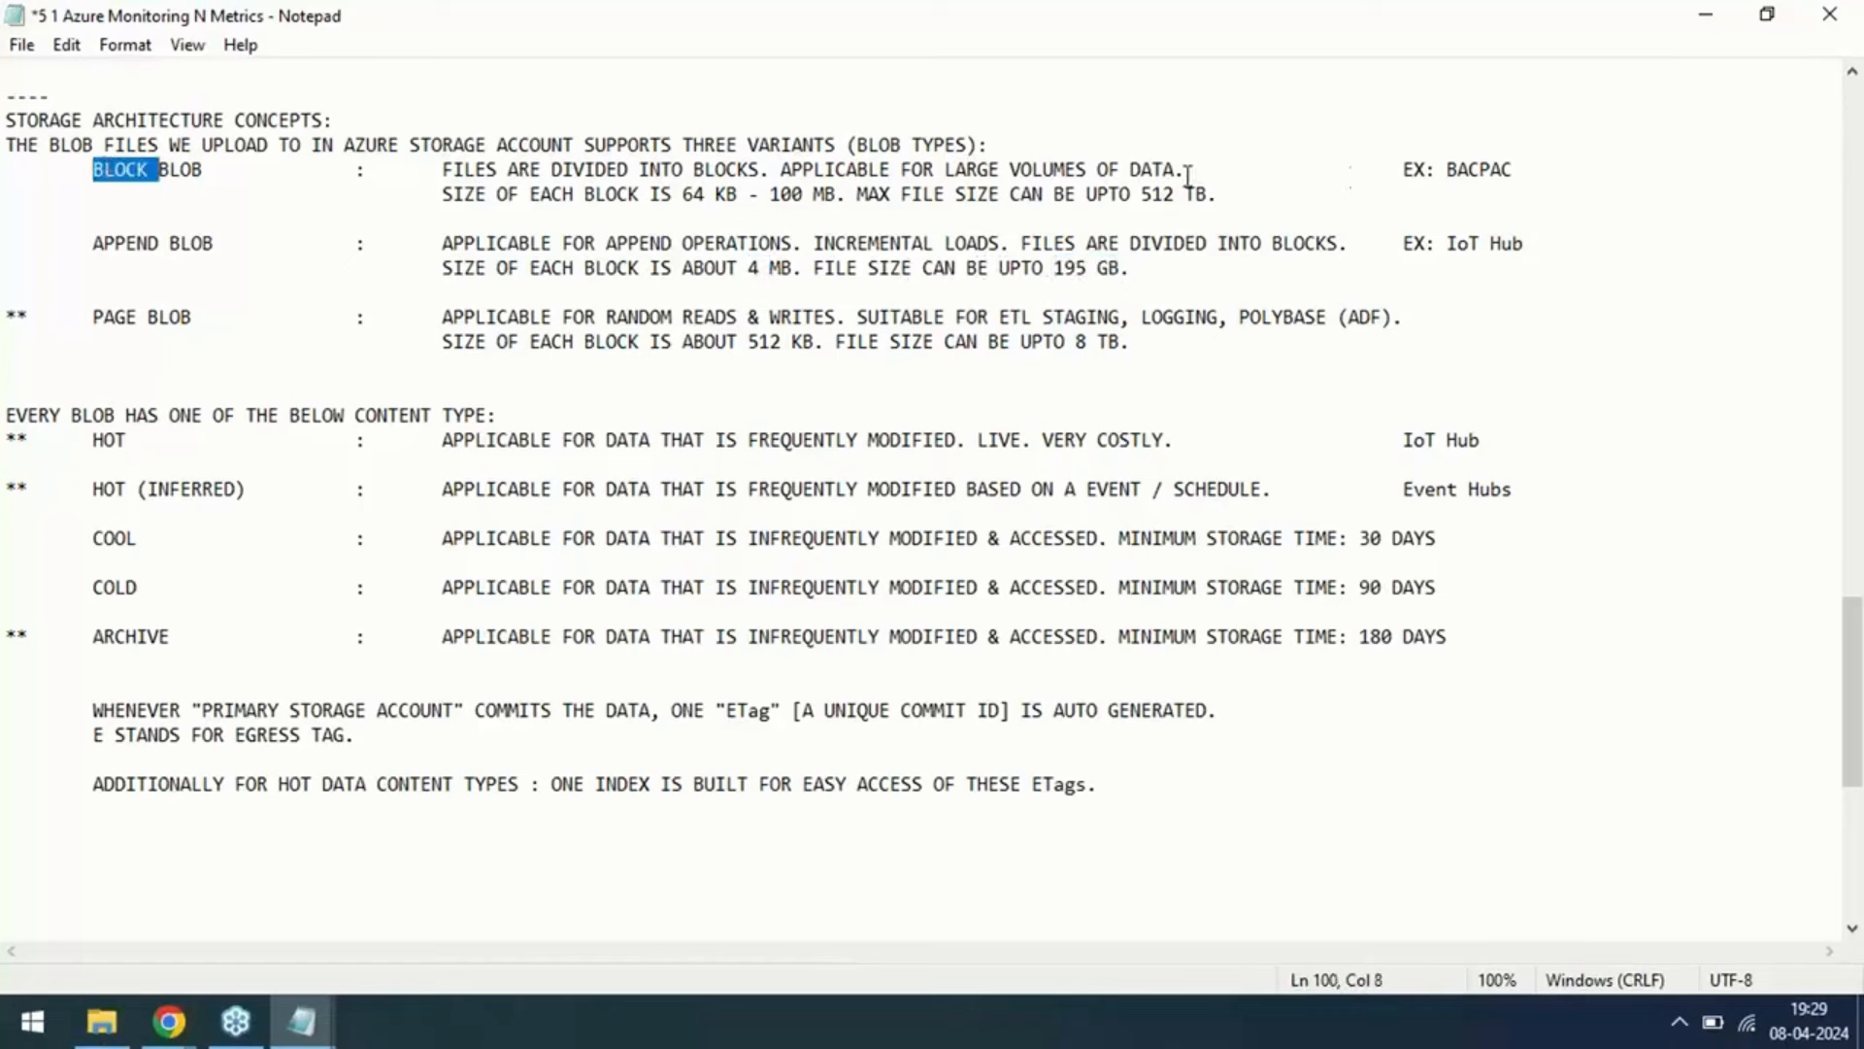
drag(1142, 194, 1244, 194)
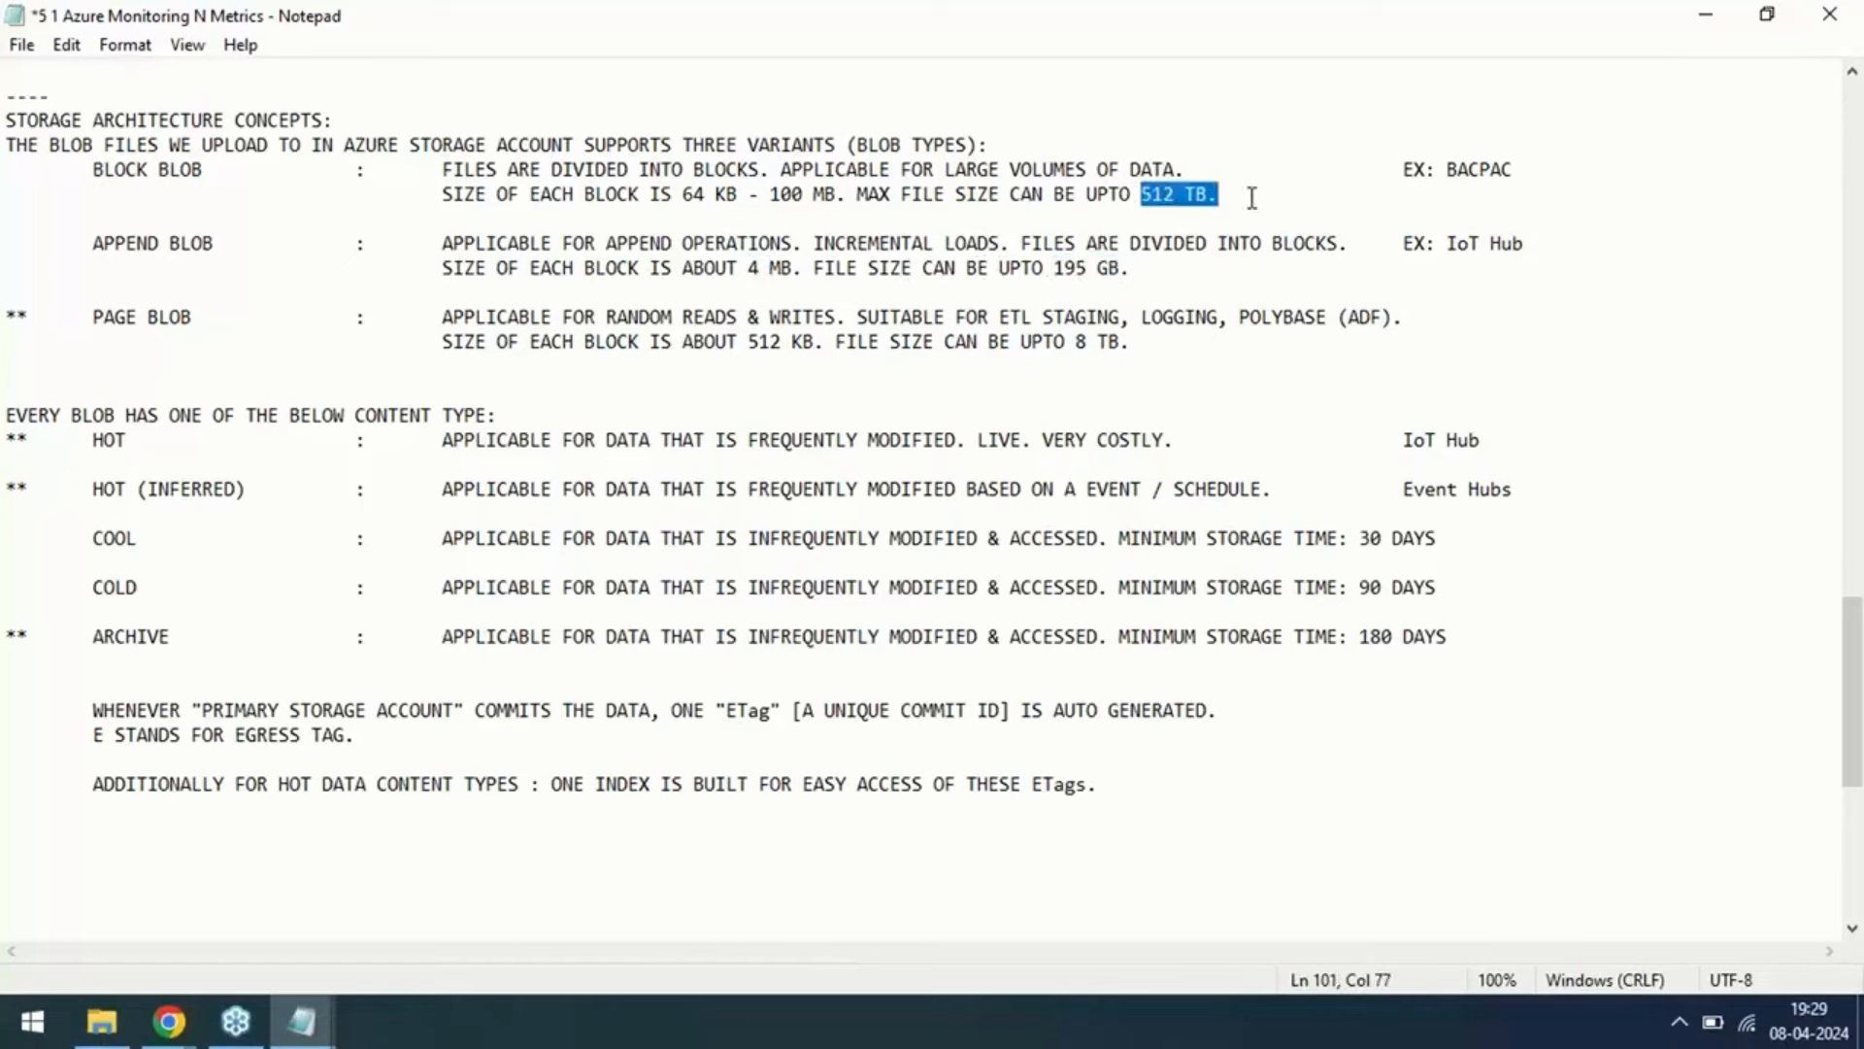
double_click(1459, 171)
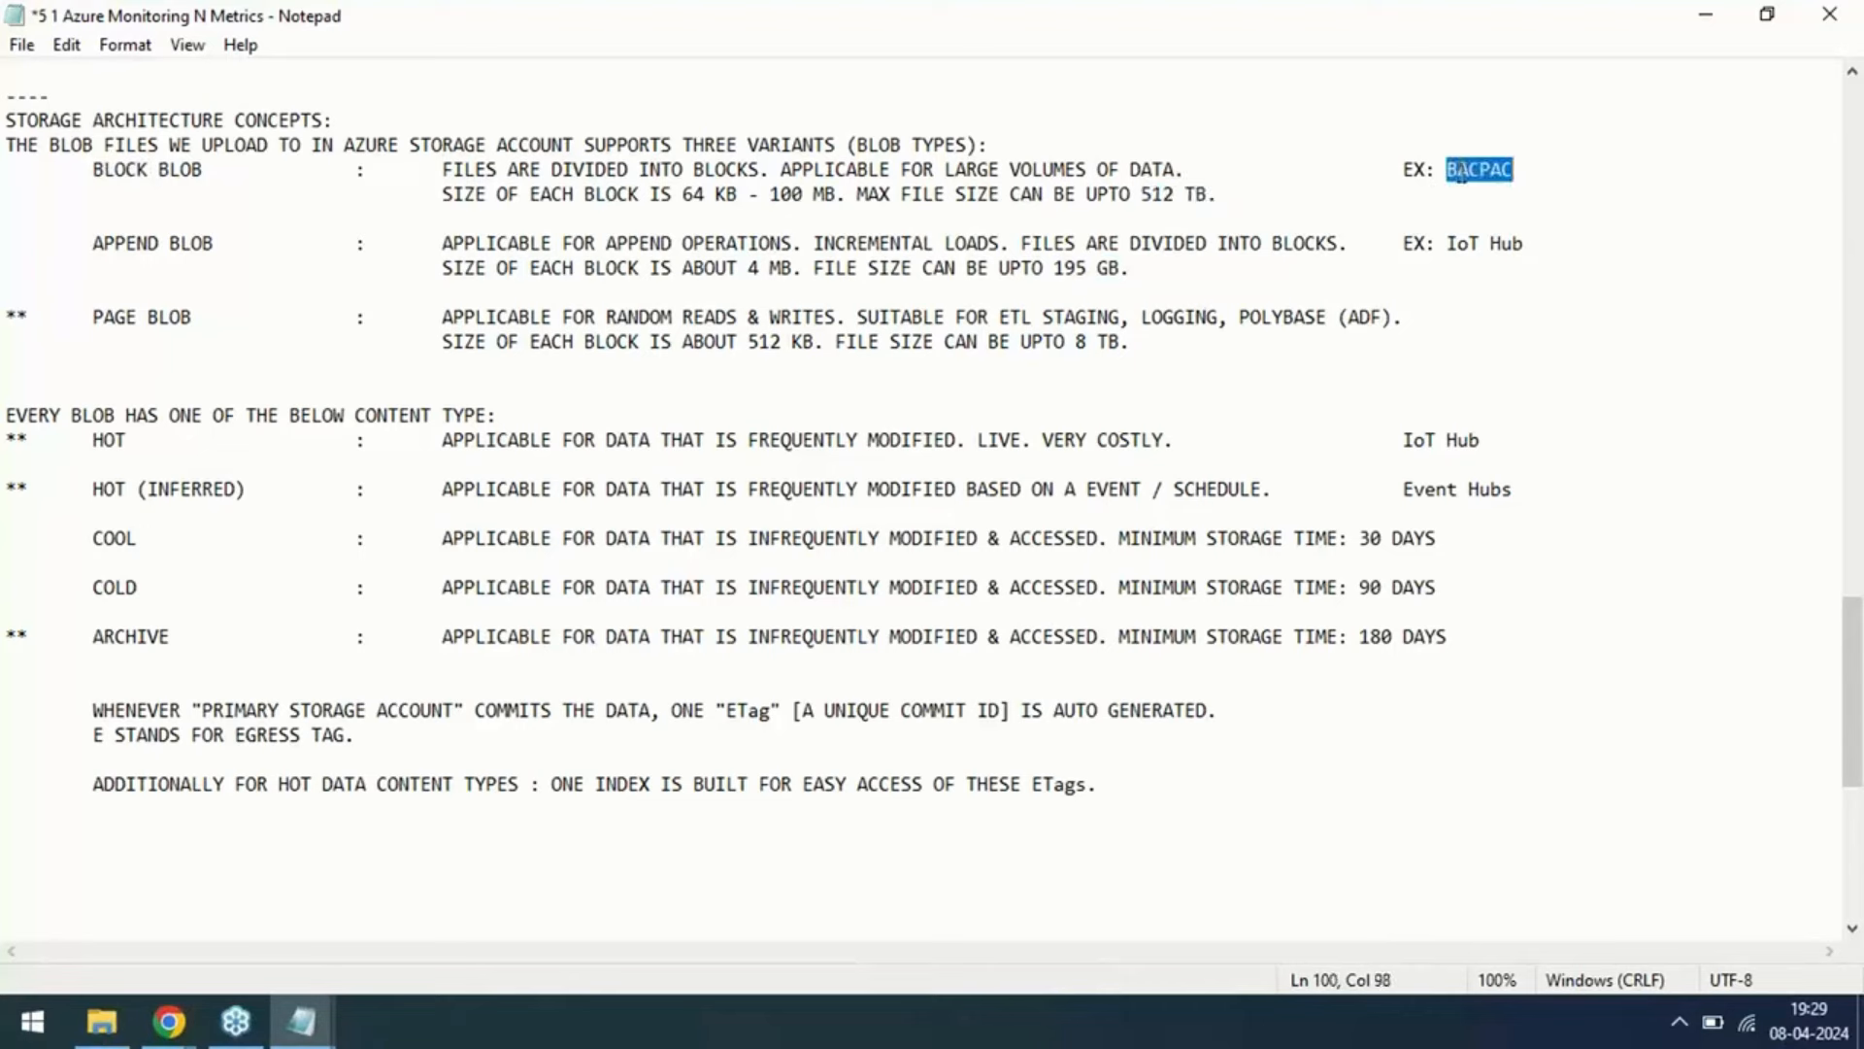